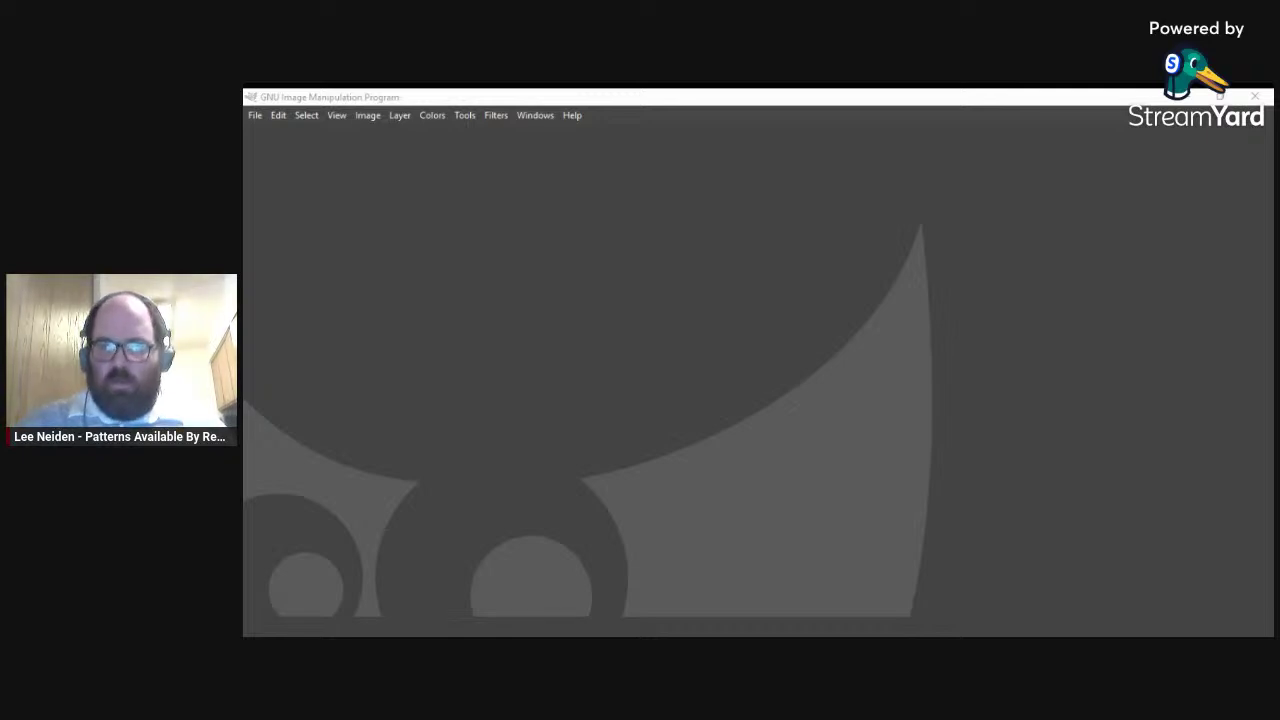
{"action": "left_click", "coordinate": [1222, 97]}
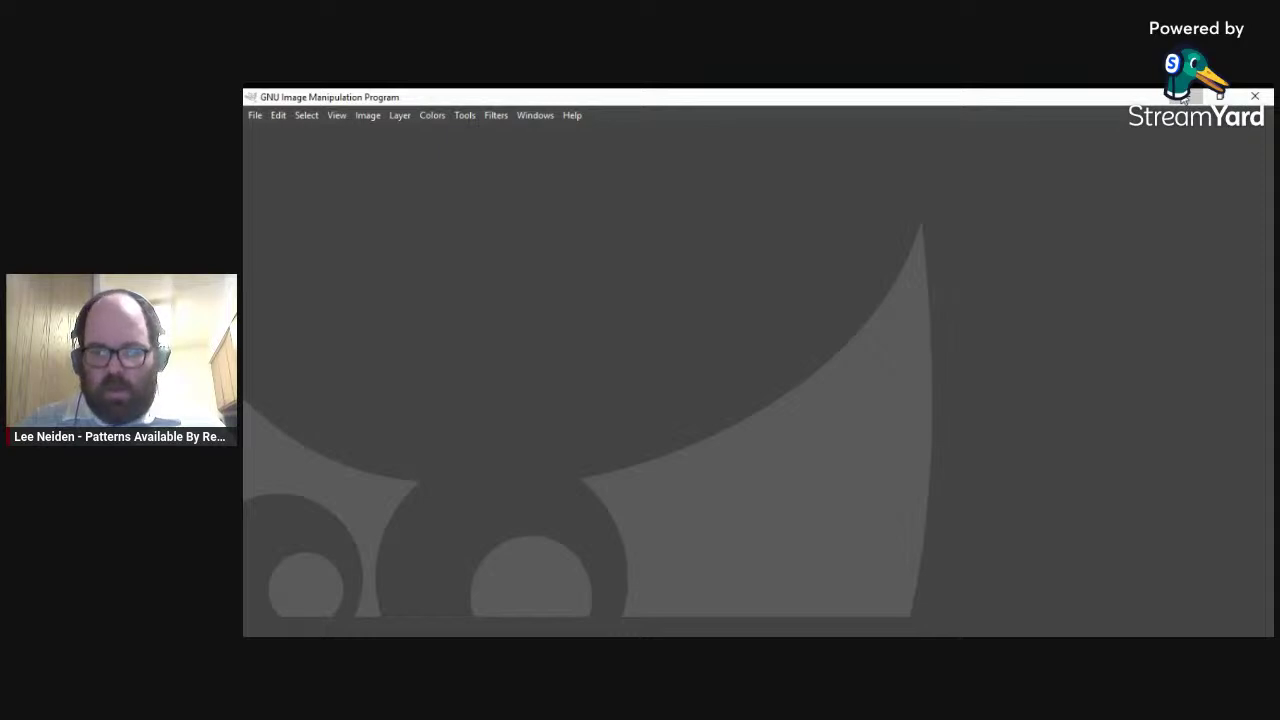
{"action": "left_click", "coordinate": [1184, 98]}
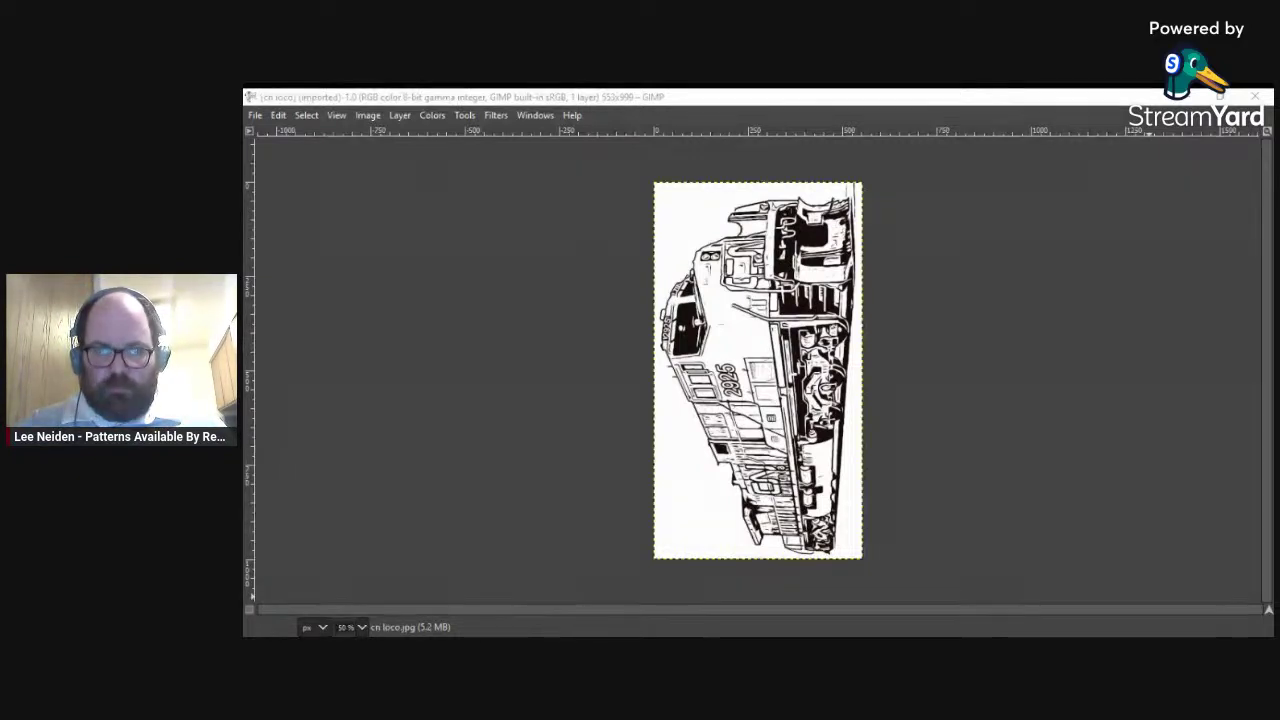
- Rotate the whole locomotive image by 180°
{"action": "left_click", "coordinate": [367, 115]}
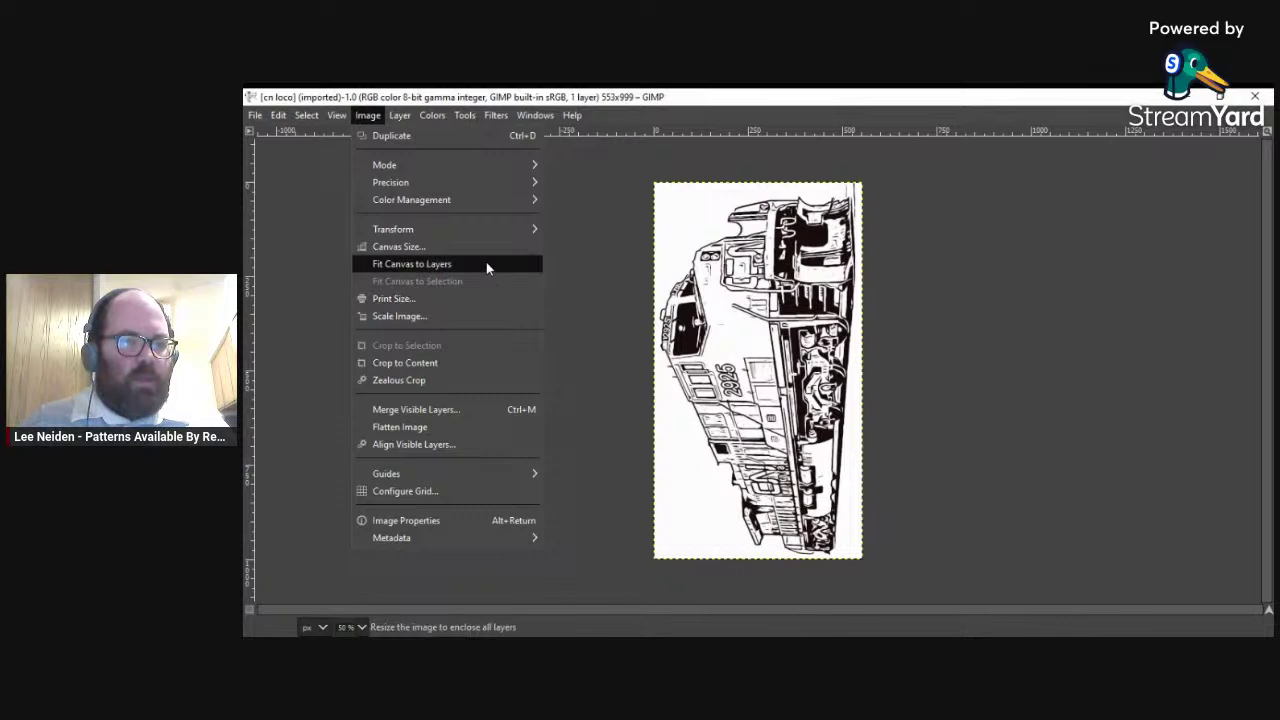
{"action": "left_click", "coordinate": [341, 132]}
{"action": "left_click", "coordinate": [282, 118]}
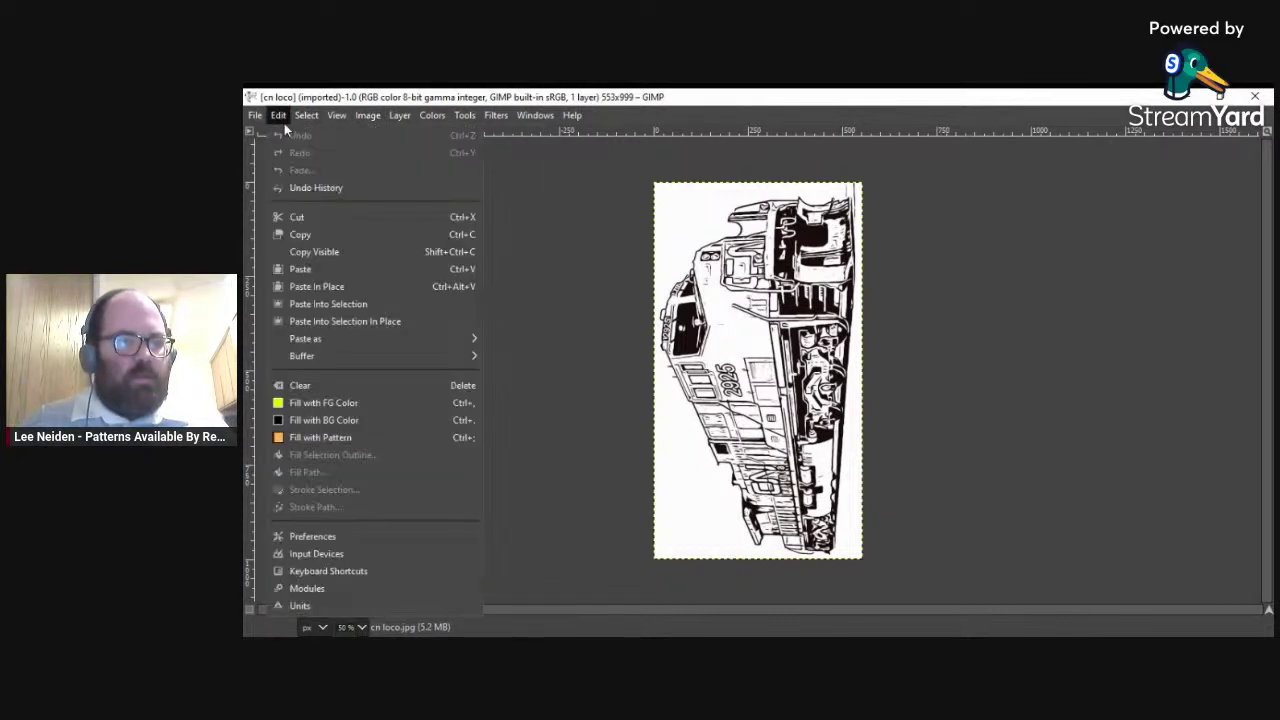
{"action": "left_click", "coordinate": [306, 116]}
{"action": "left_click", "coordinate": [368, 116]}
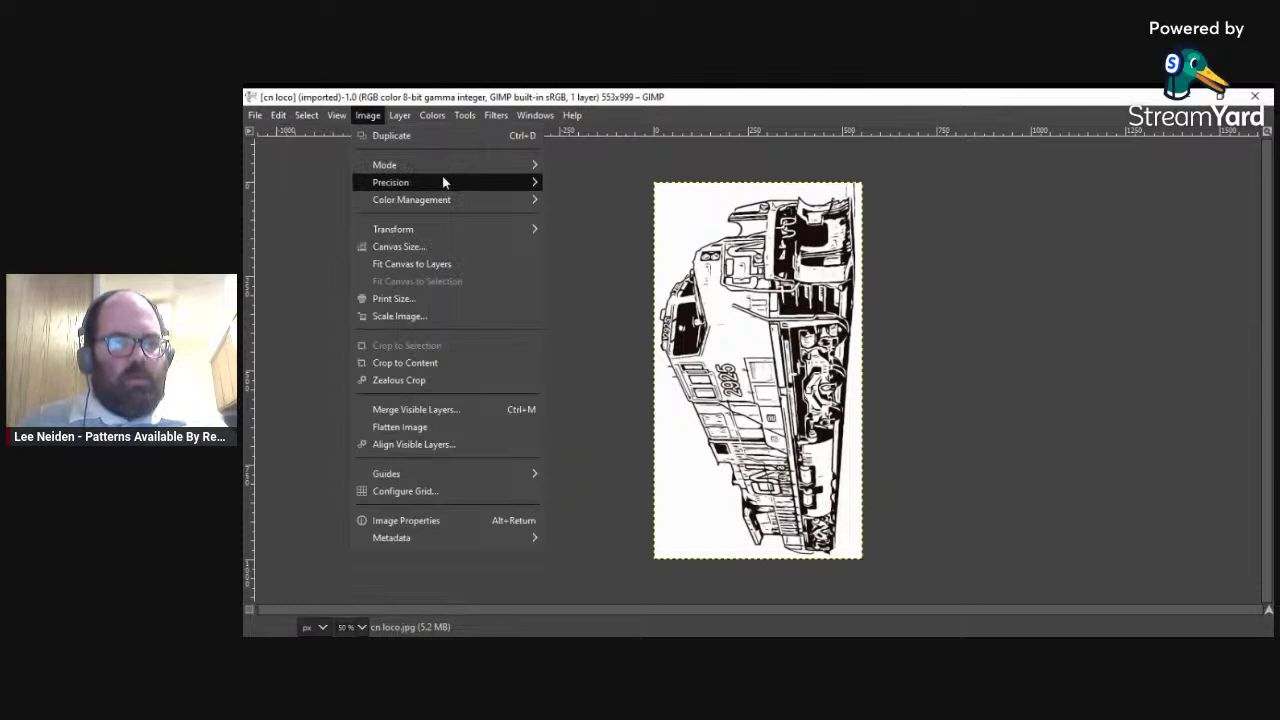
{"action": "mouse_move", "coordinate": [515, 232]}
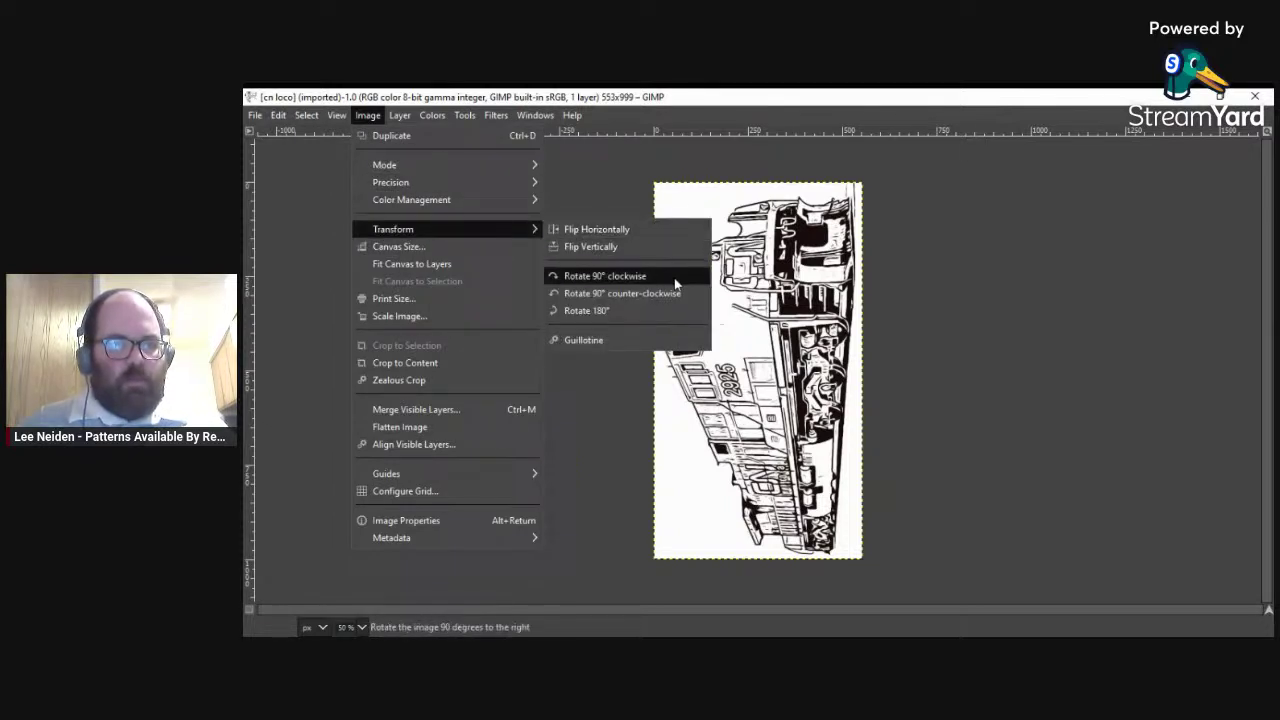
{"action": "left_click", "coordinate": [678, 311]}
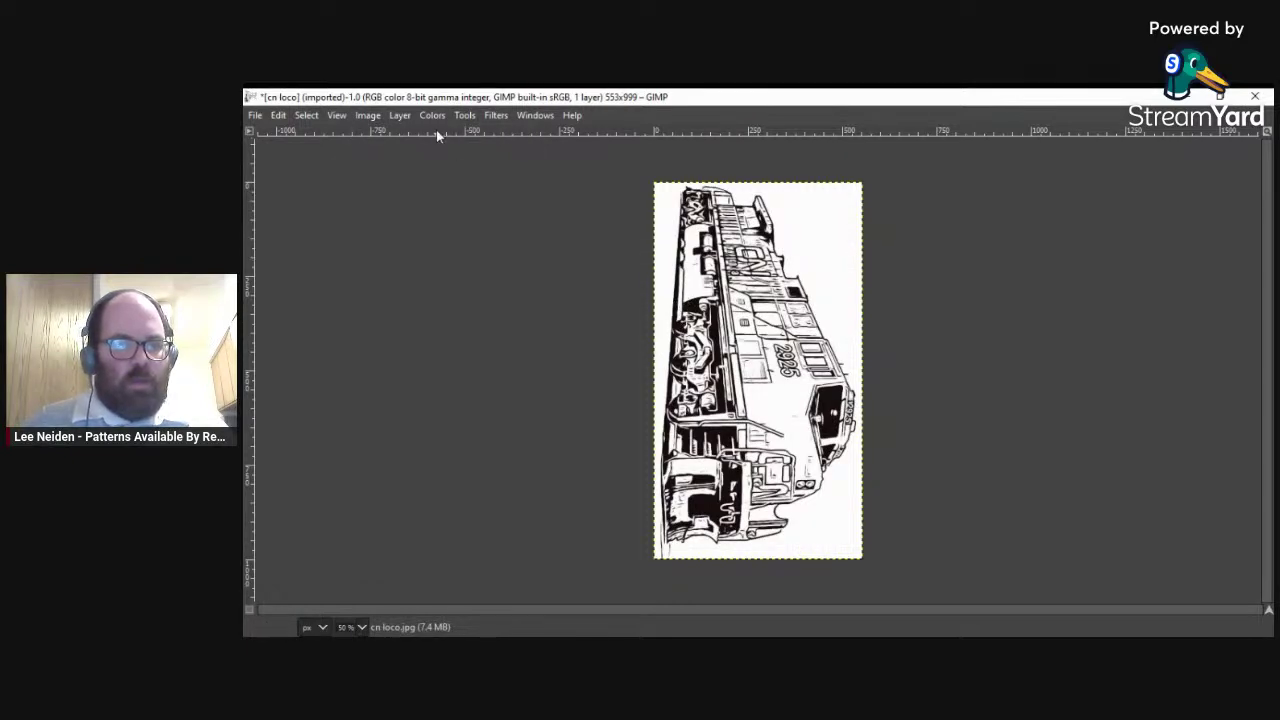
- Rotate the locomotive image 90° counter-clockwise so it lies upright in landscape orientation
{"action": "left_click", "coordinate": [372, 117]}
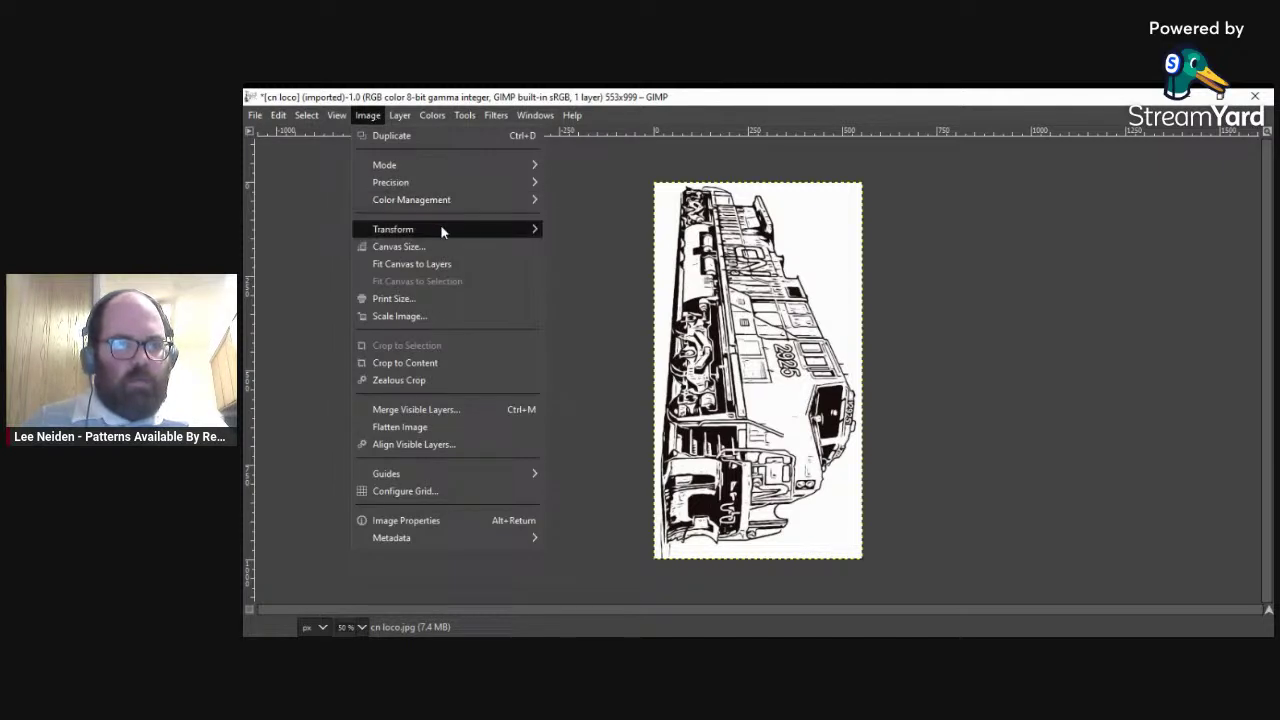
{"action": "mouse_move", "coordinate": [441, 229]}
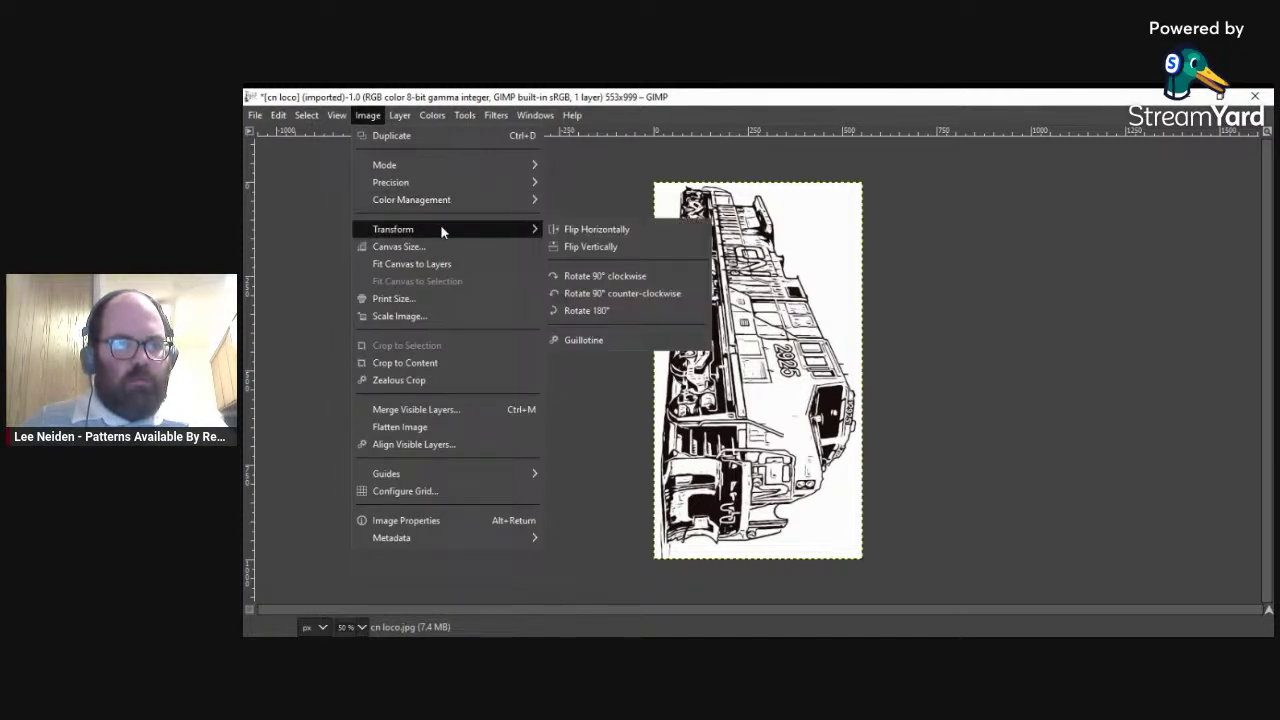
{"action": "left_click", "coordinate": [640, 294]}
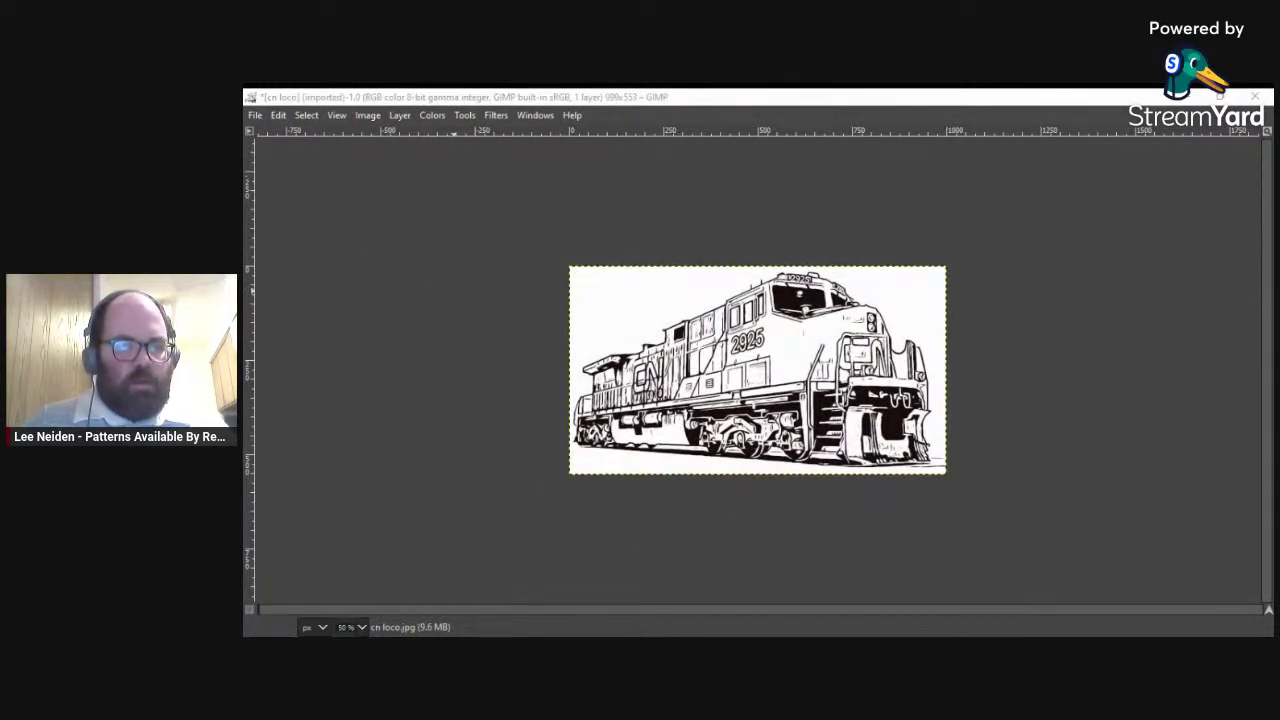
- Increase the contrast of the locomotive line art with the Brightness-Contrast adjustment
{"action": "left_click", "coordinate": [834, 386]}
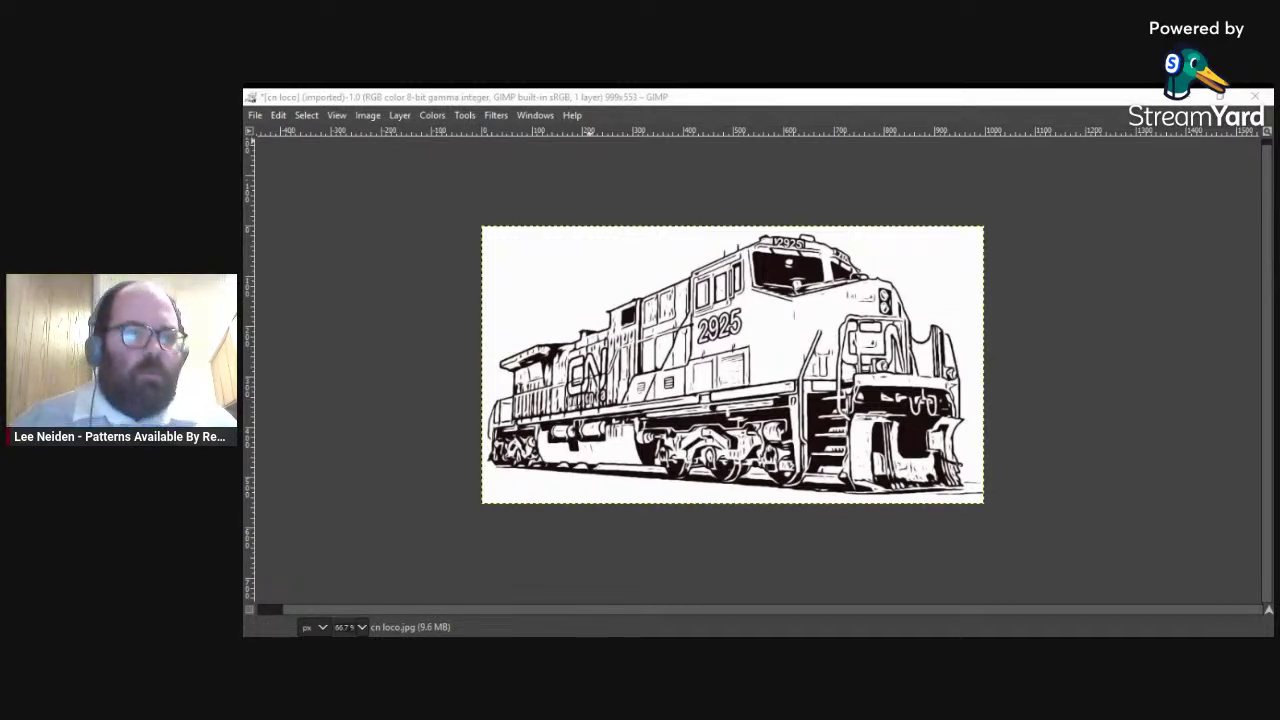
{"action": "left_click", "coordinate": [366, 116]}
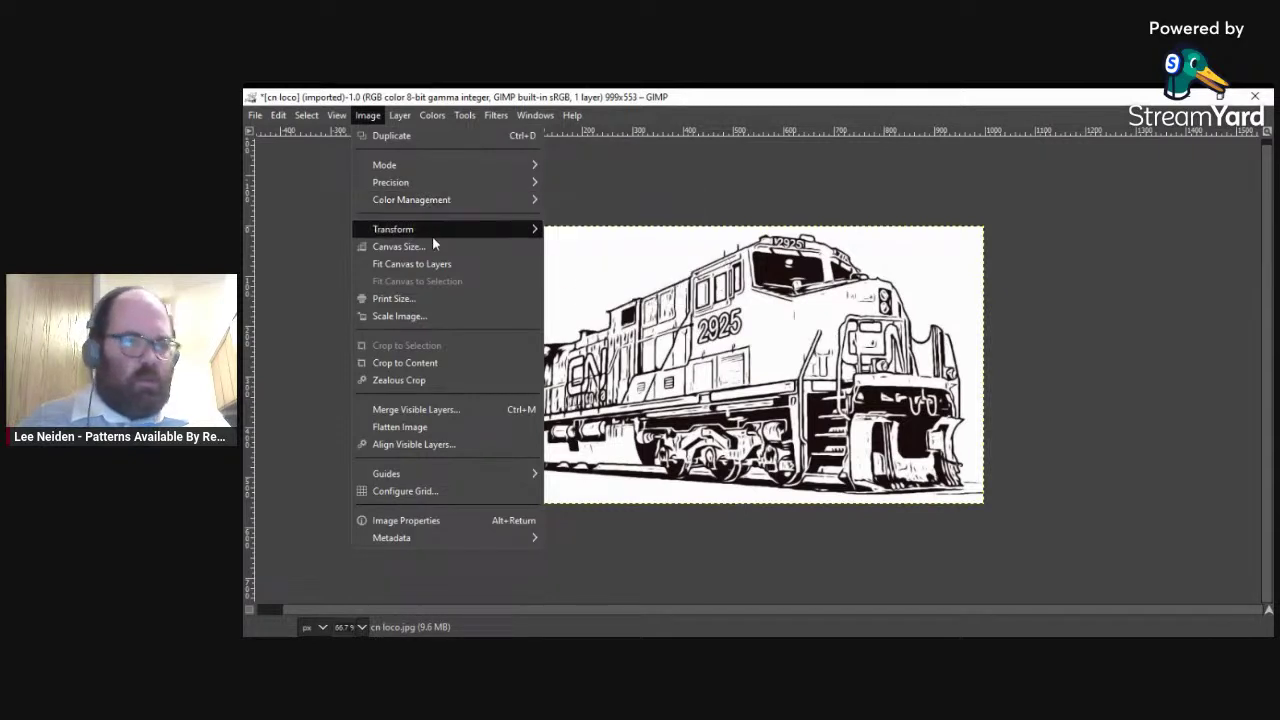
{"action": "mouse_move", "coordinate": [430, 116]}
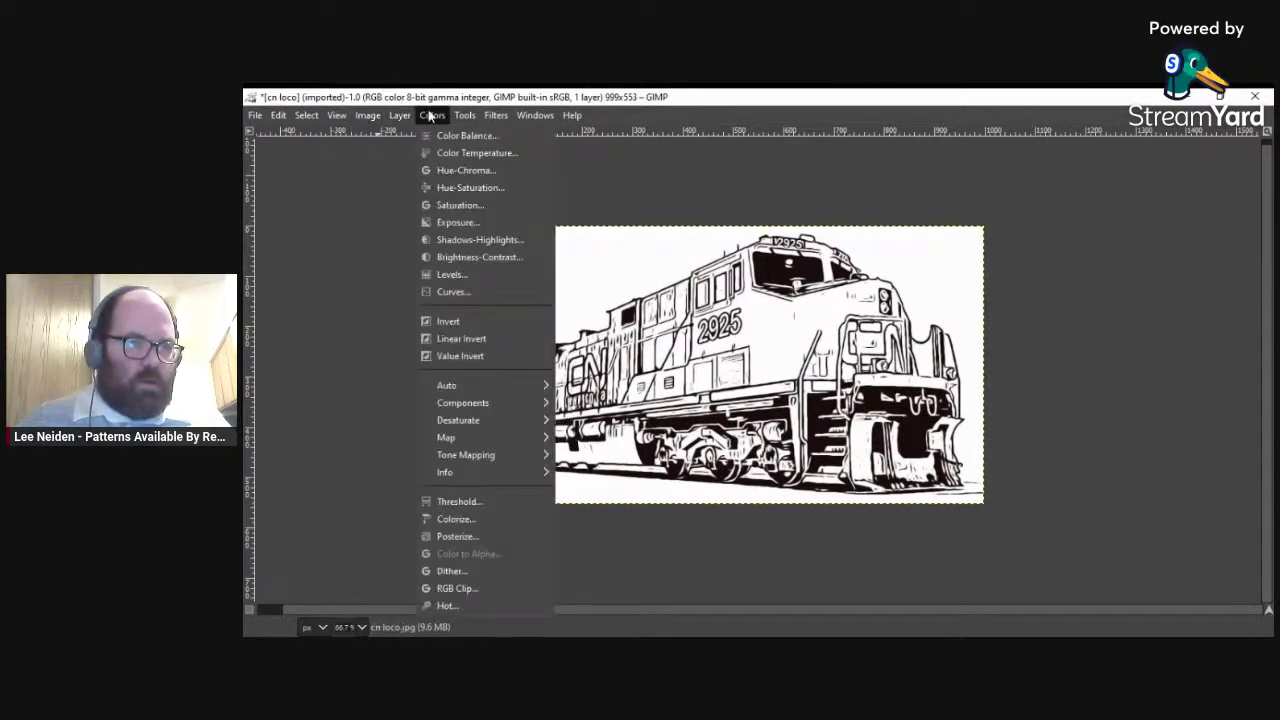
{"action": "left_click", "coordinate": [535, 260]}
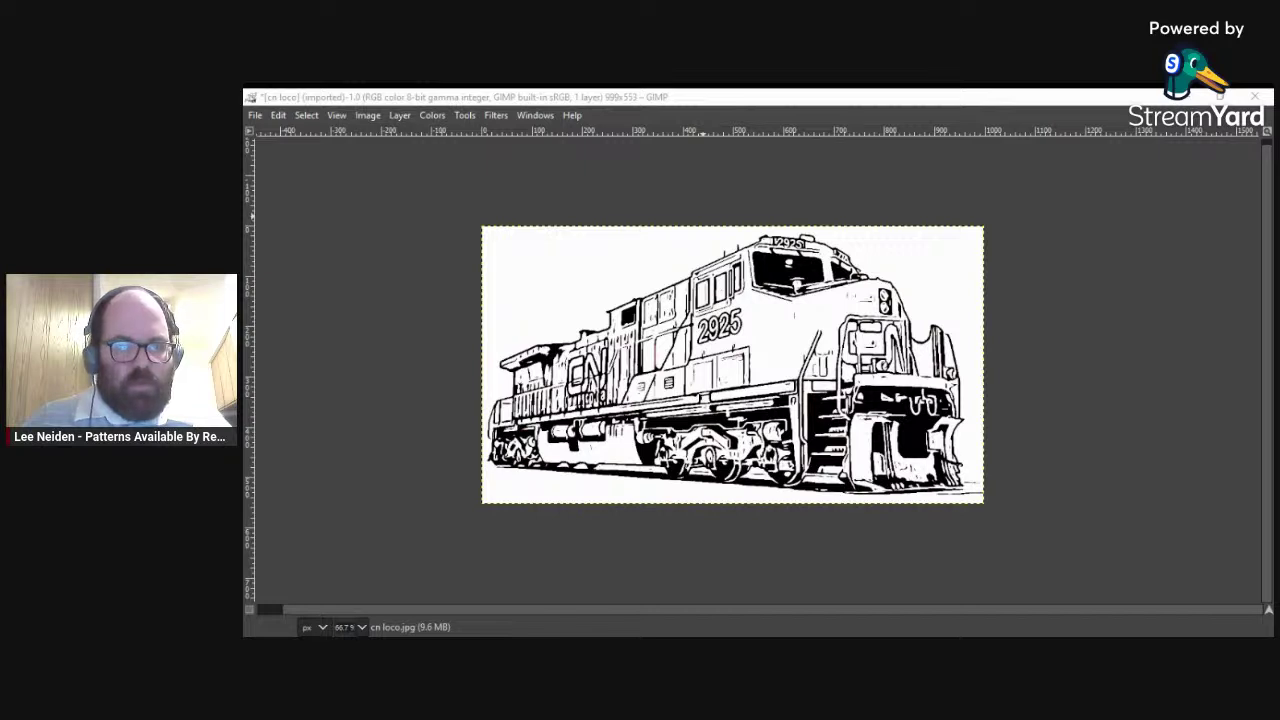
{"action": "left_click", "coordinate": [573, 356]}
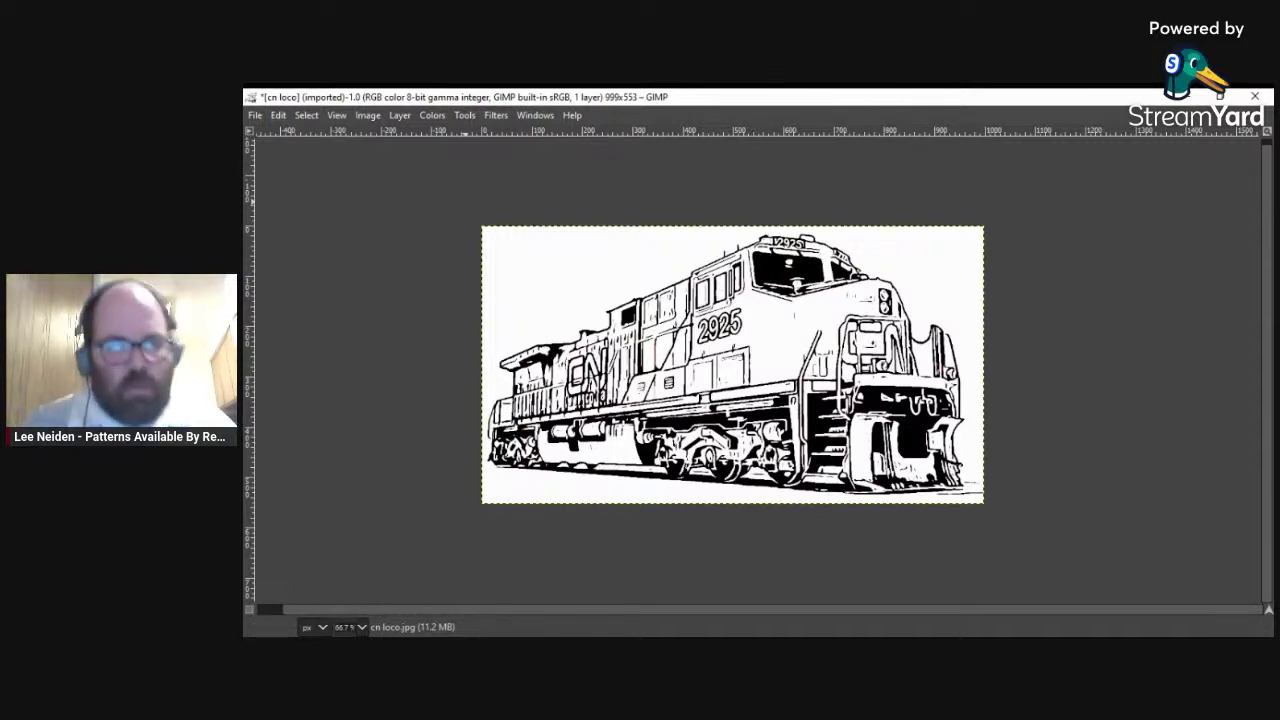
- Examine the locomotive's line details from front to rear at 150% zoom, then return to the full view at 100%
{"action": "left_click", "coordinate": [722, 304]}
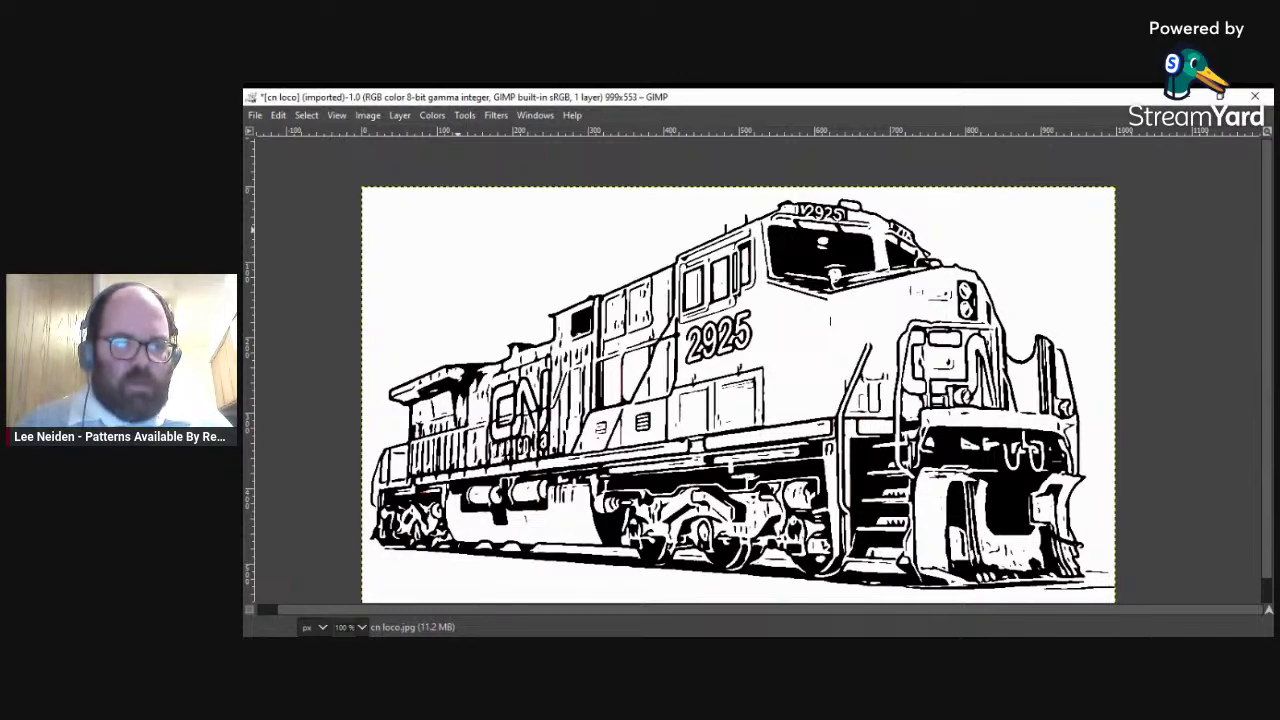
{"action": "left_click", "coordinate": [1035, 515]}
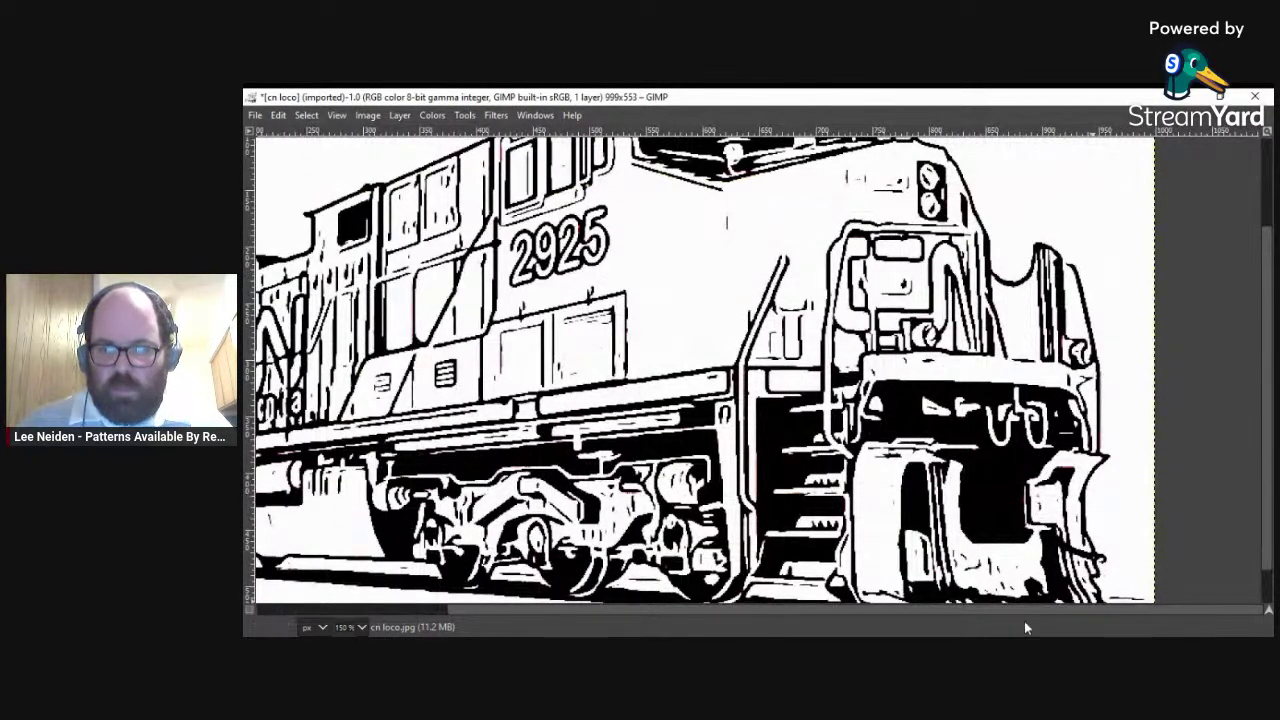
{"action": "left_click_drag", "start_coordinate": [1024, 611], "coordinate": [858, 612]}
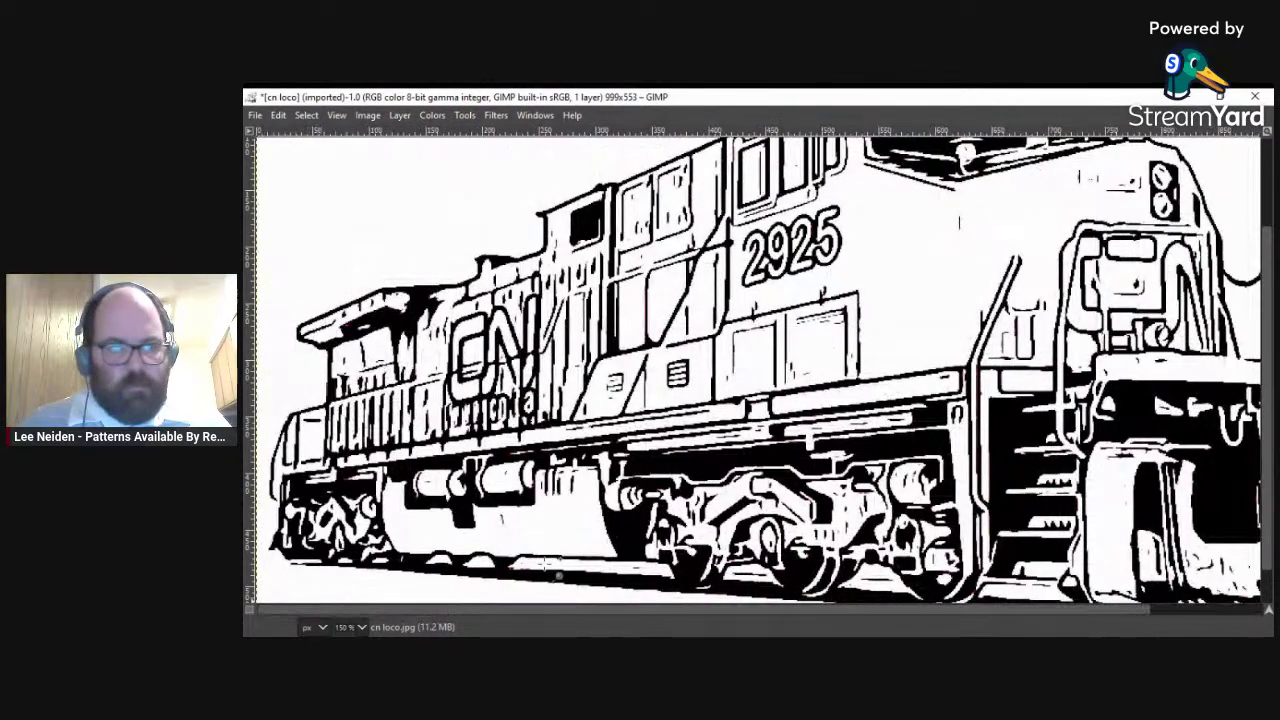
{"action": "left_click", "coordinate": [369, 116]}
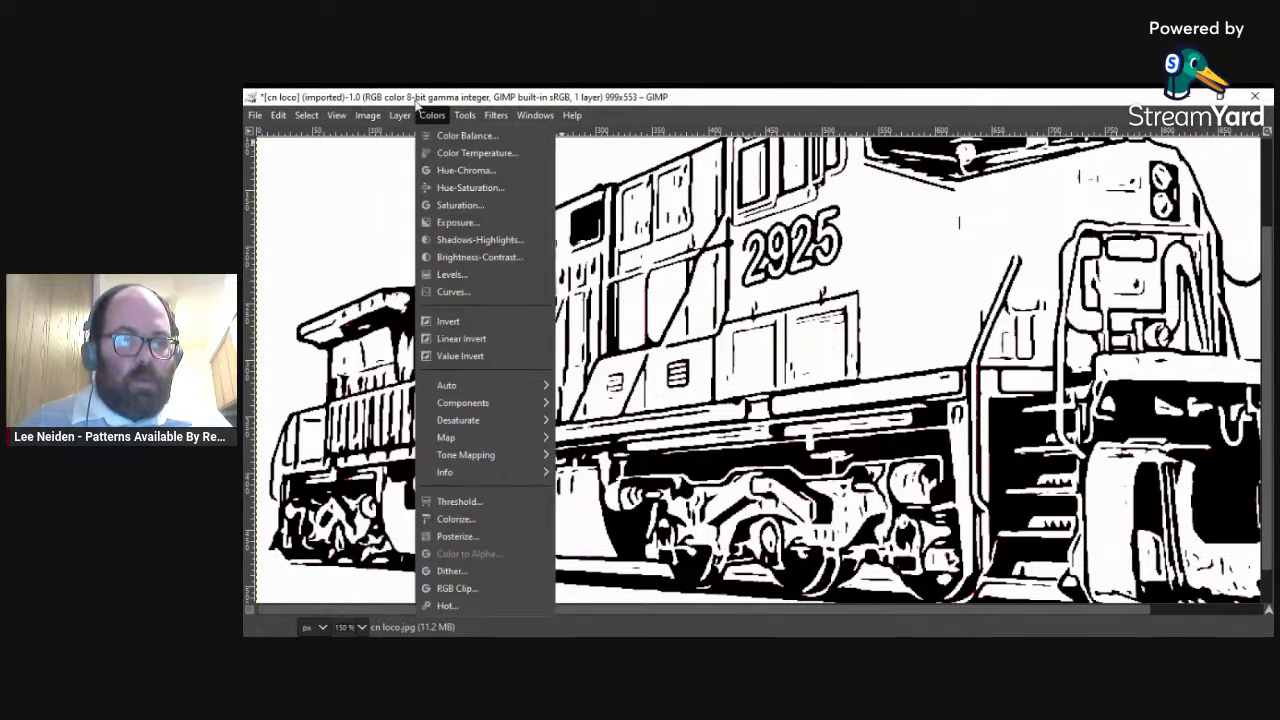
{"action": "mouse_move", "coordinate": [337, 115]}
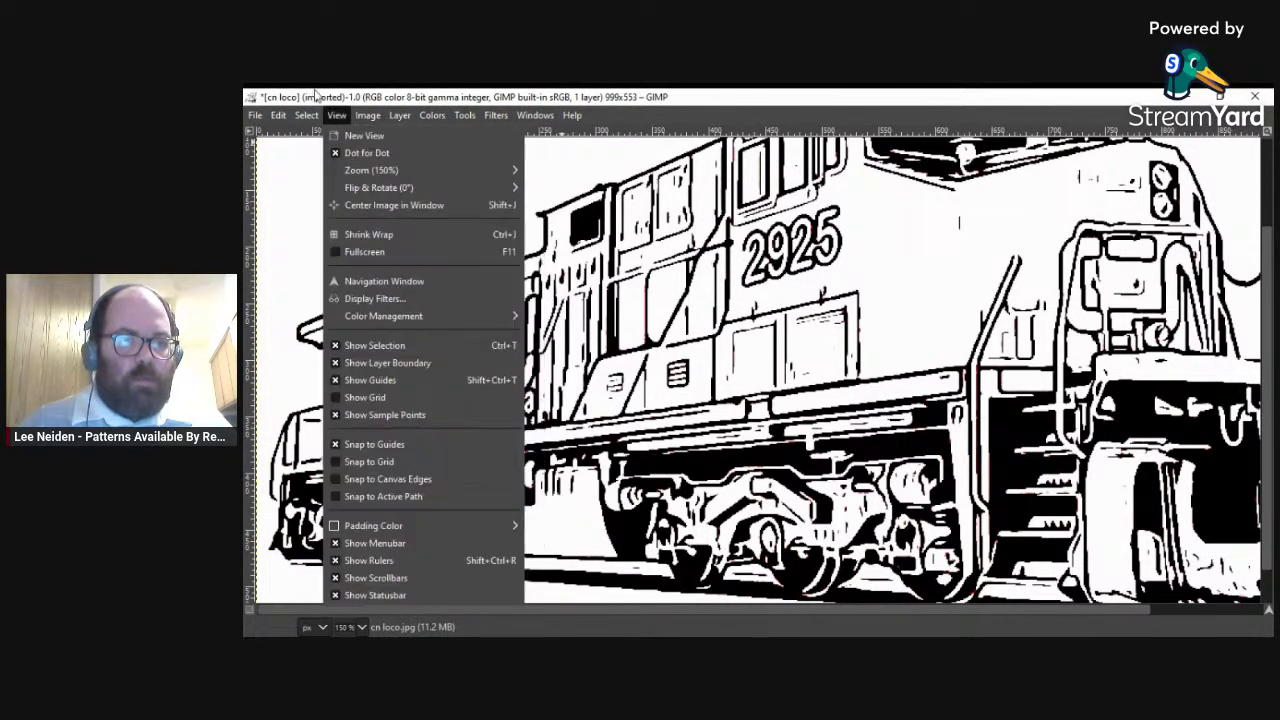
{"action": "mouse_move", "coordinate": [509, 187]}
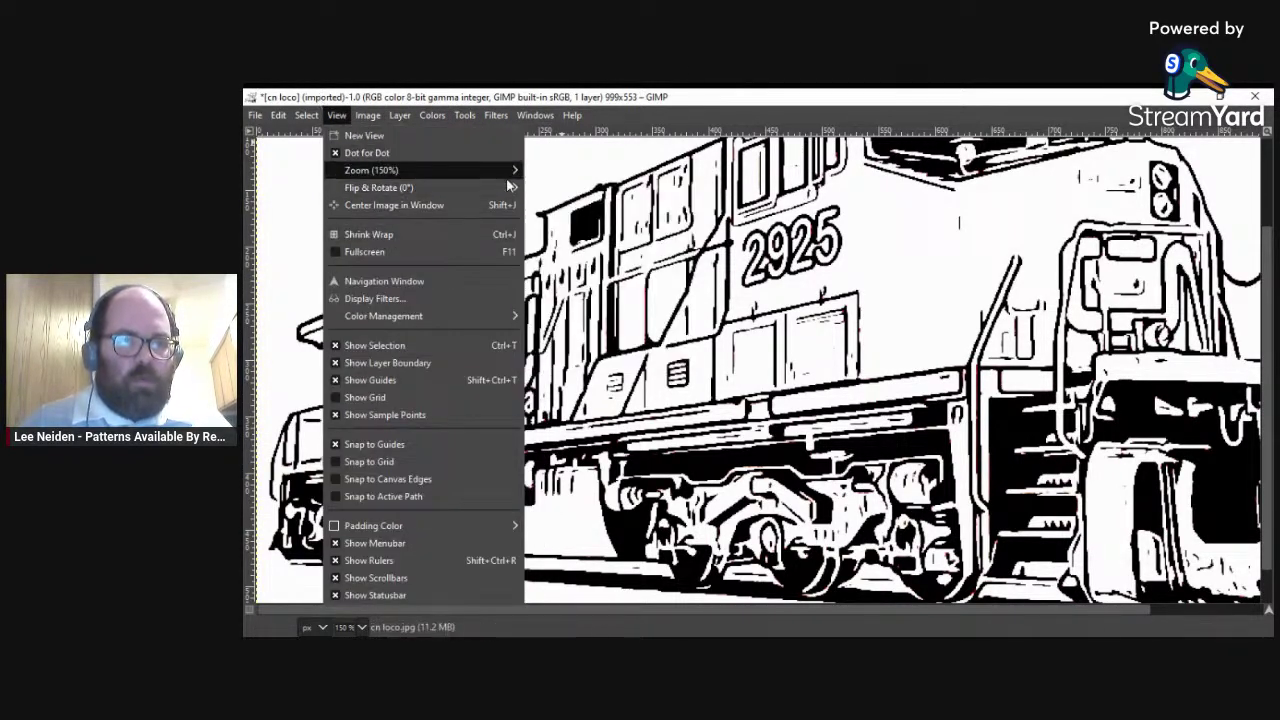
{"action": "left_click", "coordinate": [580, 180]}
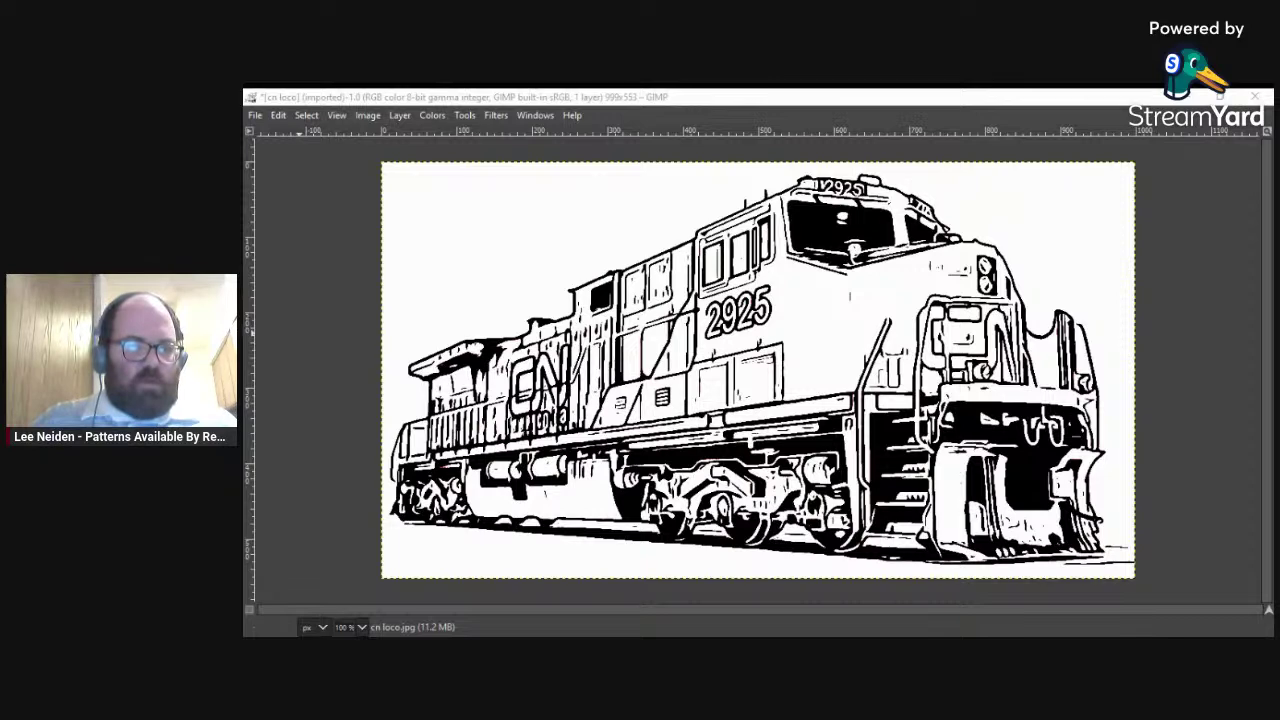
{"action": "left_click", "coordinate": [836, 334]}
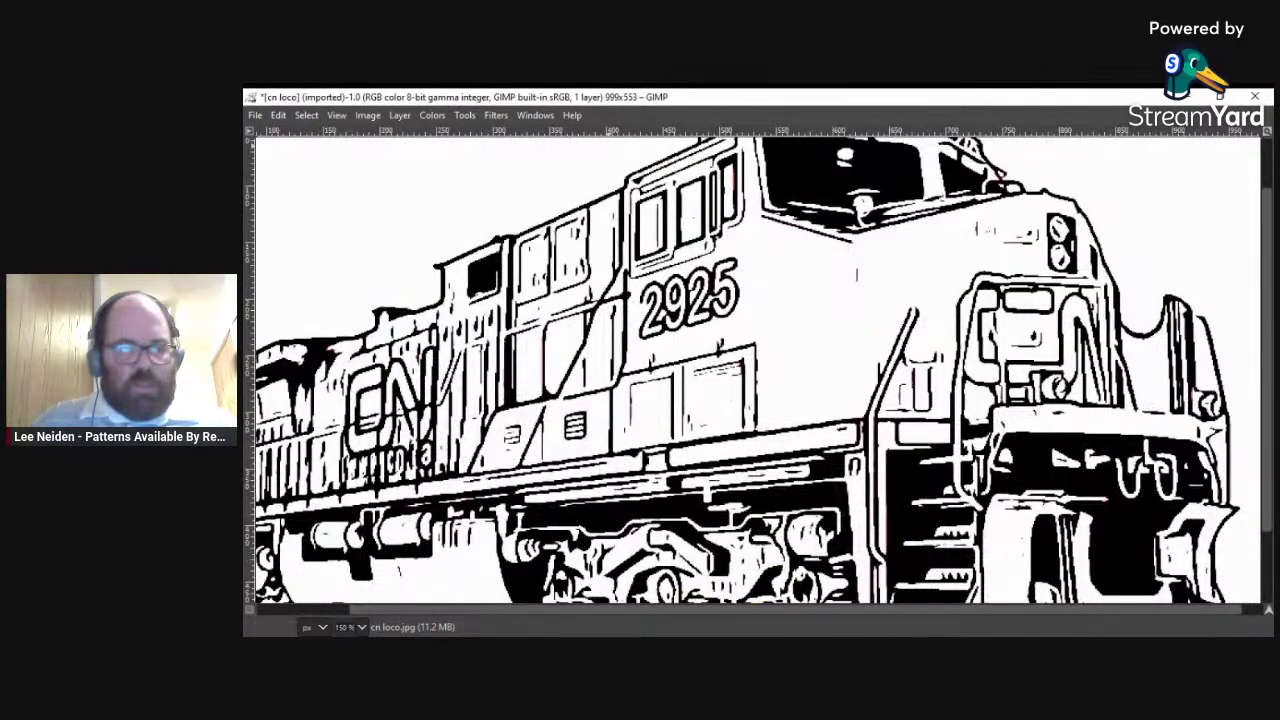
{"action": "left_click", "coordinate": [336, 115]}
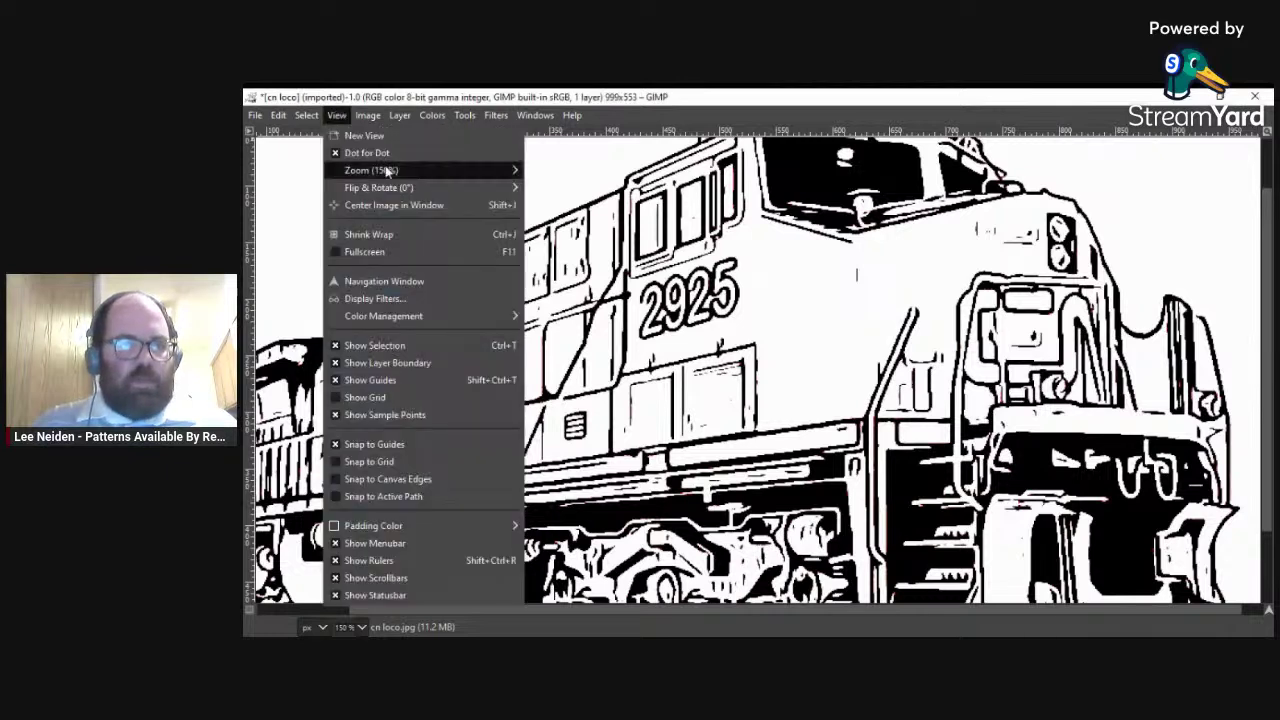
{"action": "mouse_move", "coordinate": [502, 169]}
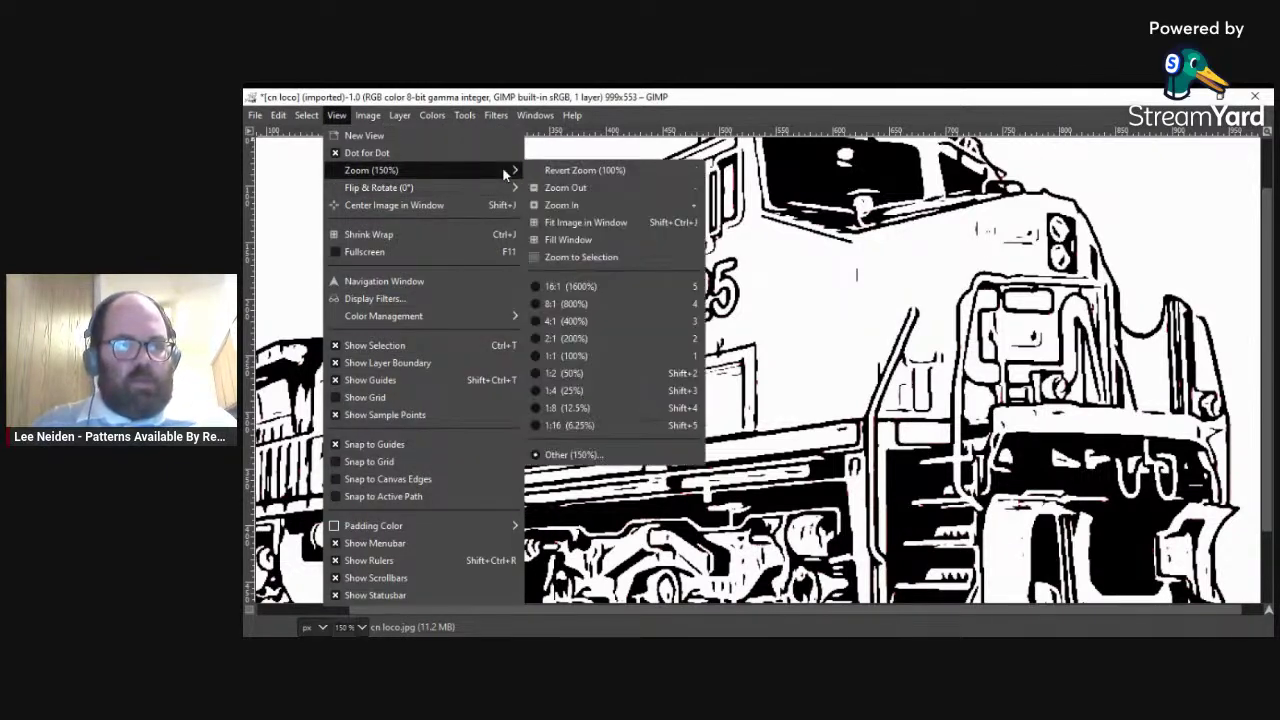
{"action": "left_click", "coordinate": [585, 170]}
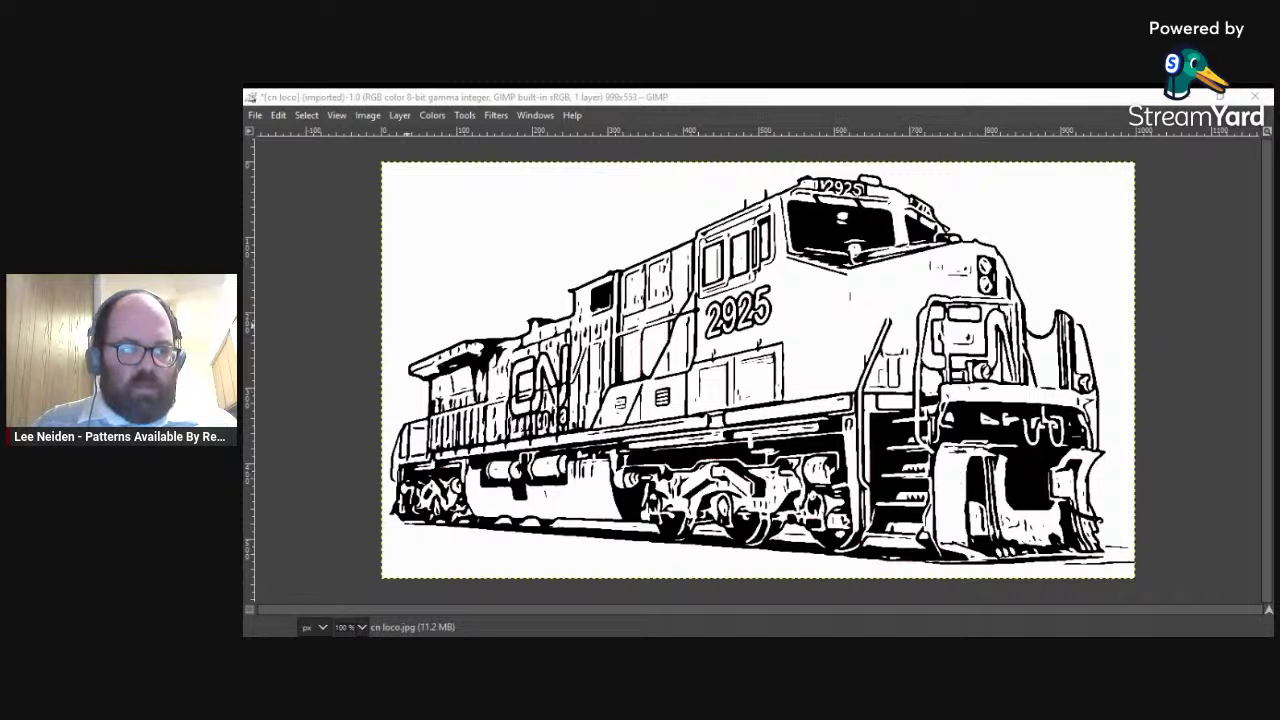
- Fill the white background around the locomotive with the bright yellow foreground color
{"action": "left_click", "coordinate": [1039, 259]}
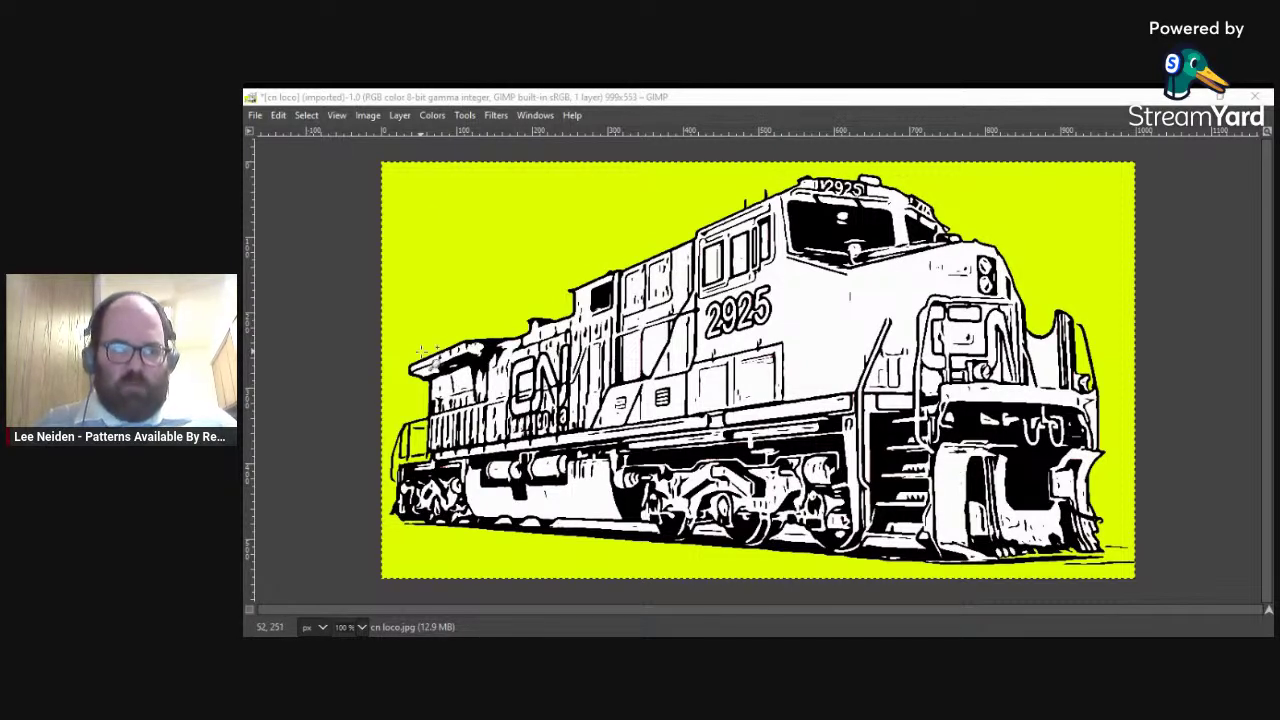
- Paint over the white and red specks in the dark shadow beneath the locomotive's rear roof overhang with black
{"action": "scroll", "coordinate": [420, 347], "scroll_direction": "up", "scroll_amount": 2, "text": "ctrl"}
{"action": "scroll", "coordinate": [421, 350], "scroll_direction": "up", "scroll_amount": 3, "text": "ctrl"}
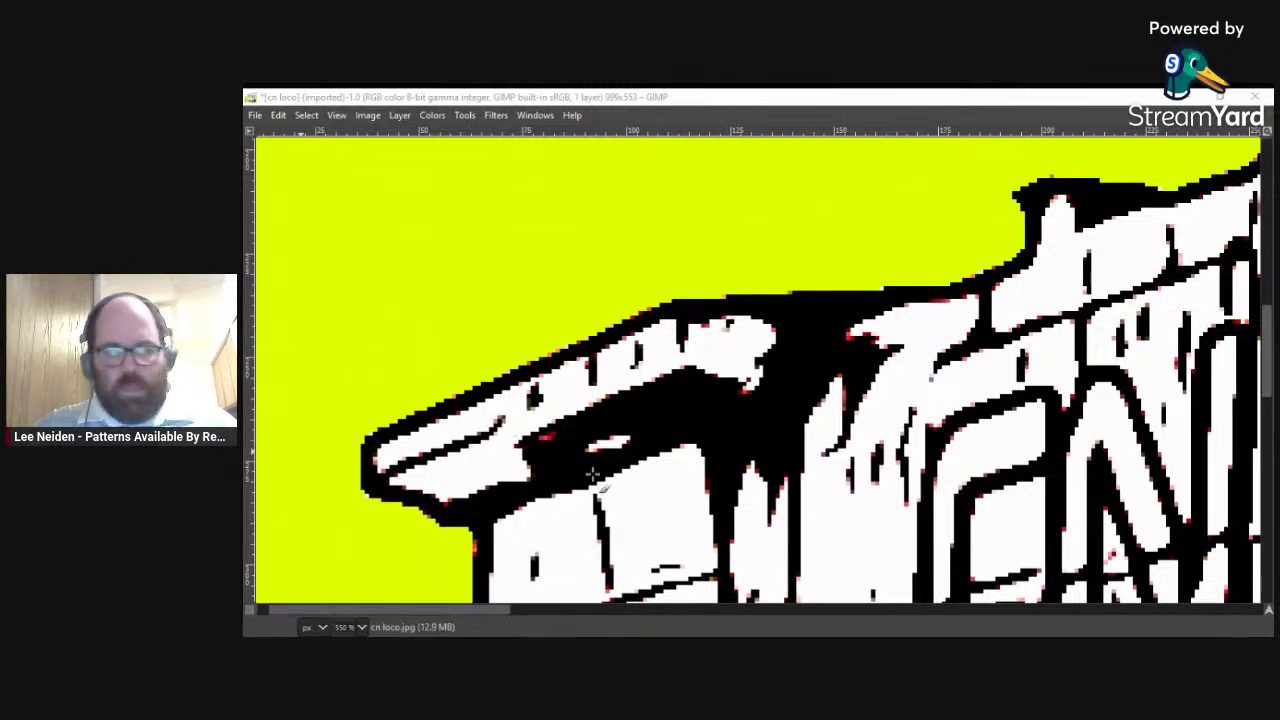
{"action": "mouse_move", "coordinate": [583, 455]}
{"action": "left_mouse_down"}
{"action": "mouse_move", "coordinate": [630, 445]}
{"action": "mouse_move", "coordinate": [596, 434]}
{"action": "mouse_move", "coordinate": [600, 450]}
{"action": "mouse_move", "coordinate": [640, 428]}
{"action": "mouse_move", "coordinate": [594, 440]}
{"action": "mouse_move", "coordinate": [600, 460]}
{"action": "left_mouse_up"}
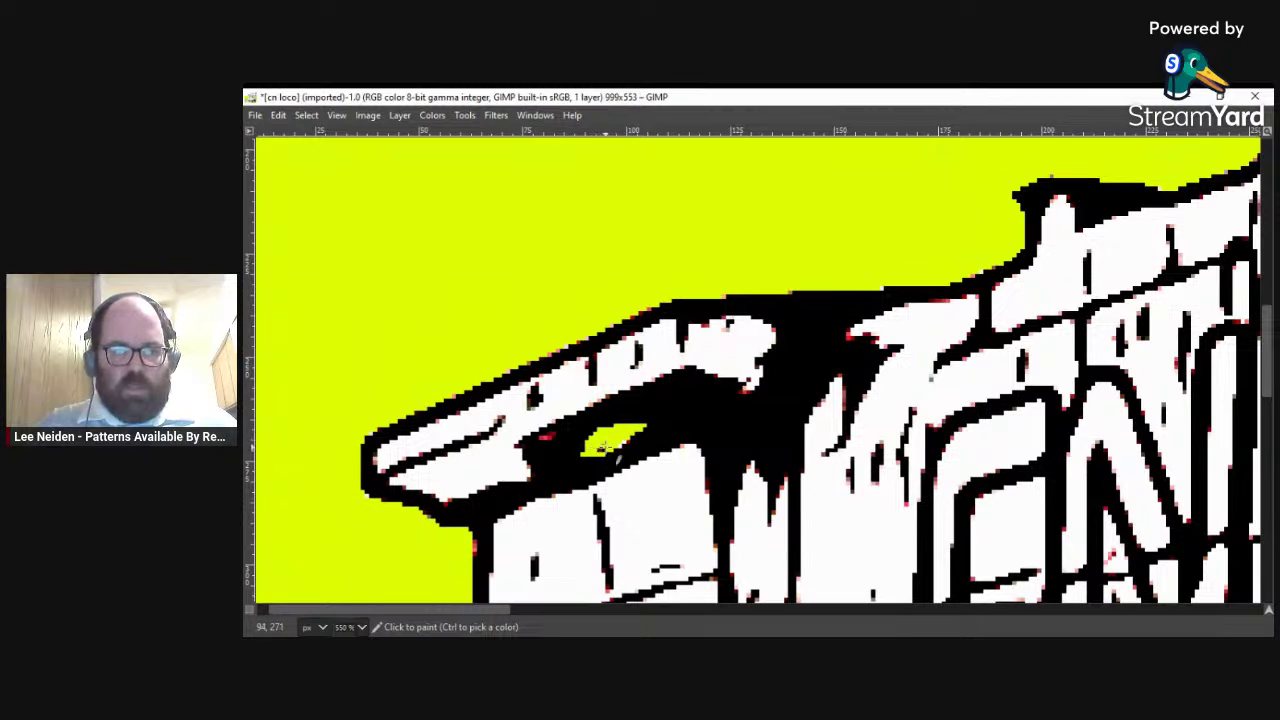
{"action": "key", "text": "ctrl+z"}
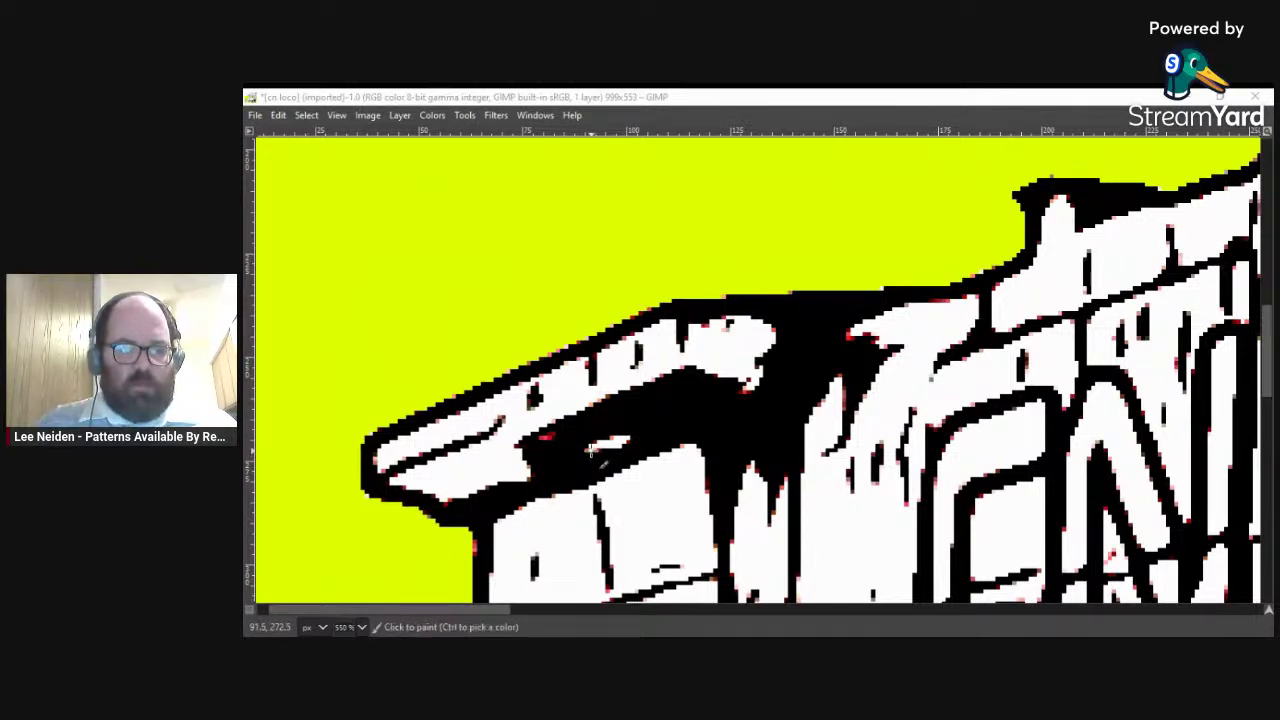
{"action": "left_click_drag", "start_coordinate": [588, 451], "coordinate": [642, 426]}
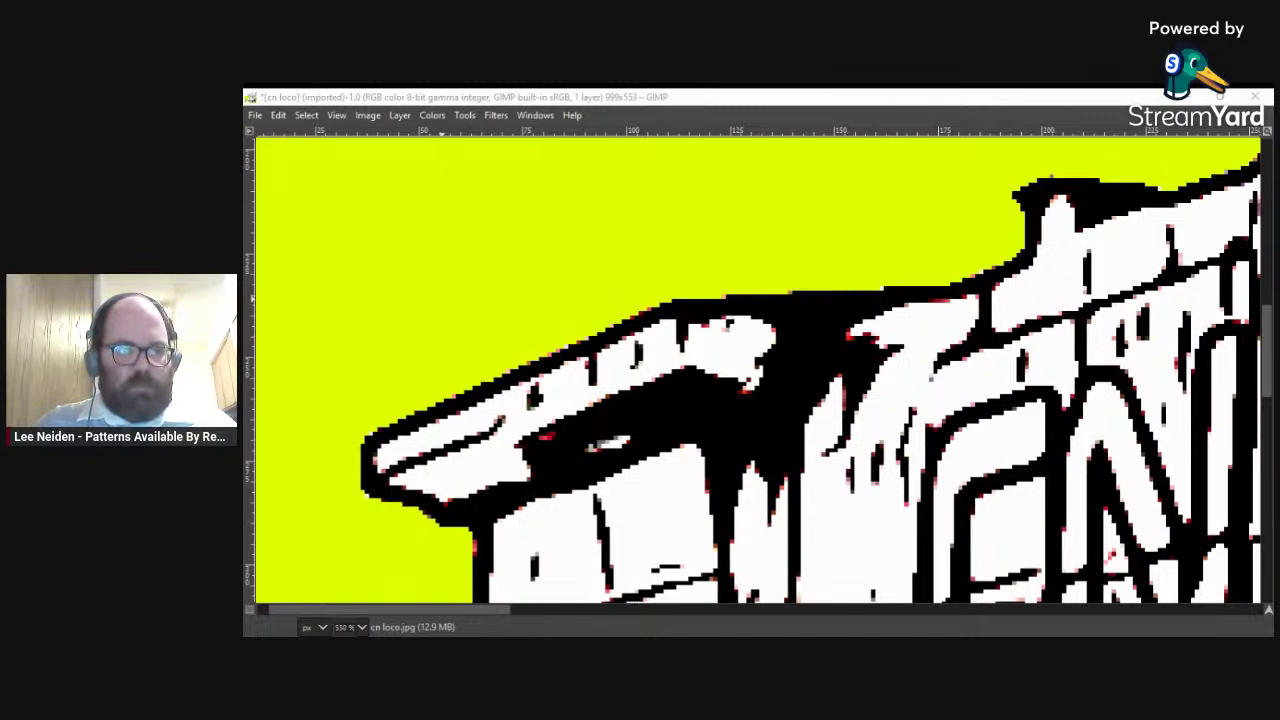
{"action": "mouse_move", "coordinate": [583, 455]}
{"action": "left_mouse_down"}
{"action": "mouse_move", "coordinate": [631, 440]}
{"action": "mouse_move", "coordinate": [542, 443]}
{"action": "mouse_move", "coordinate": [596, 461]}
{"action": "mouse_move", "coordinate": [713, 416]}
{"action": "mouse_move", "coordinate": [771, 368]}
{"action": "mouse_move", "coordinate": [740, 393]}
{"action": "mouse_move", "coordinate": [739, 389]}
{"action": "left_mouse_up"}
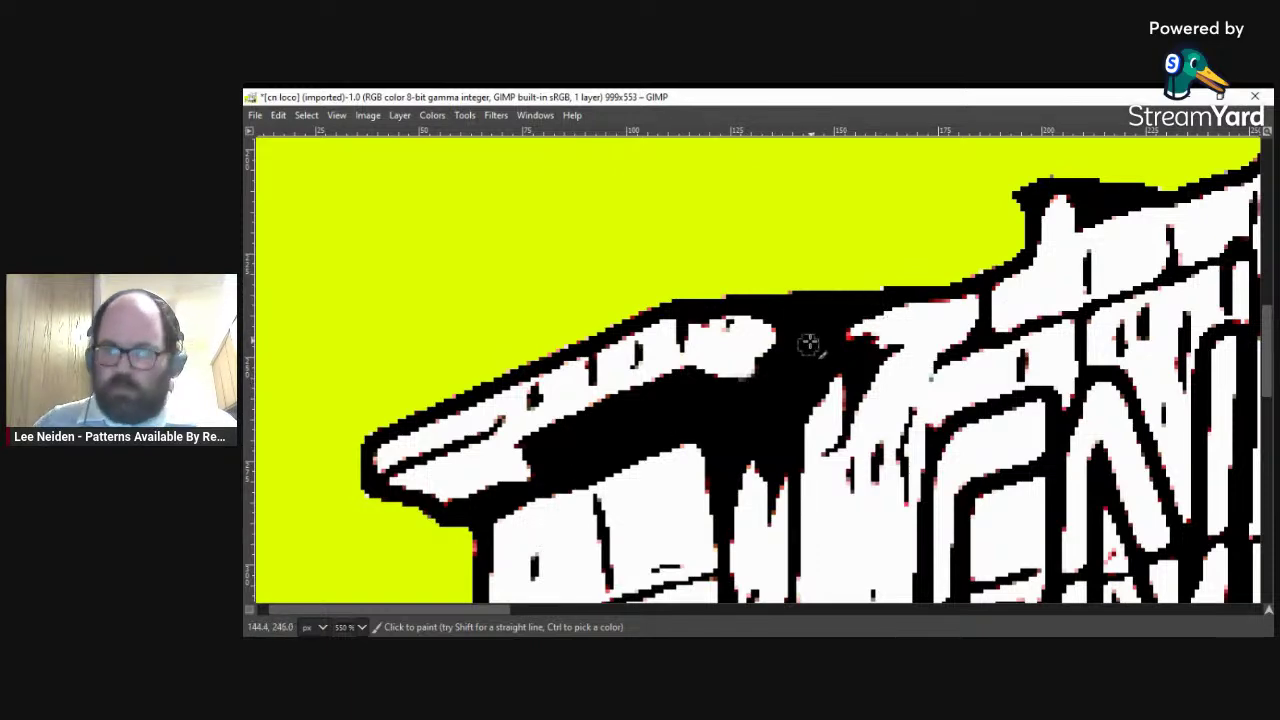
{"action": "mouse_move", "coordinate": [838, 338]}
{"action": "left_mouse_down"}
{"action": "mouse_move", "coordinate": [849, 348]}
{"action": "mouse_move", "coordinate": [838, 332]}
{"action": "left_mouse_up"}
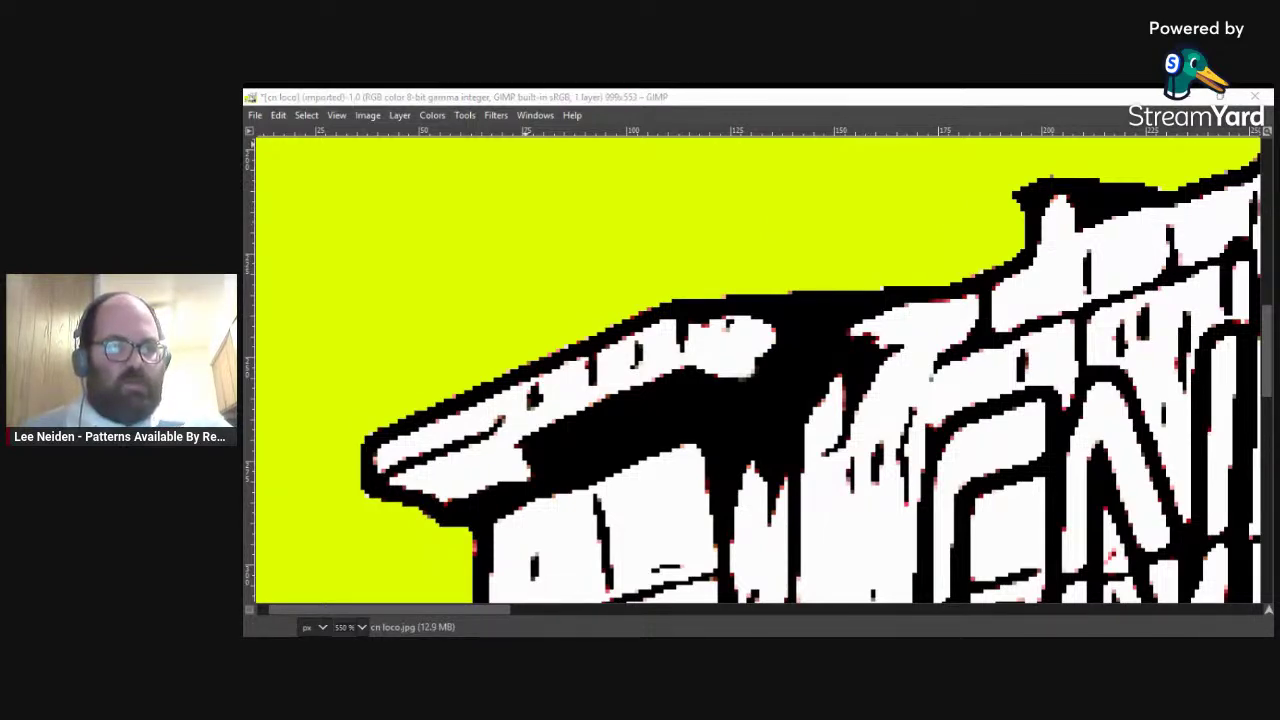
- Try black brush strokes on and above the locomotive's rear roof, and undo them
{"action": "left_click_drag", "start_coordinate": [405, 150], "coordinate": [430, 270]}
{"action": "key", "text": "ctrl+z"}
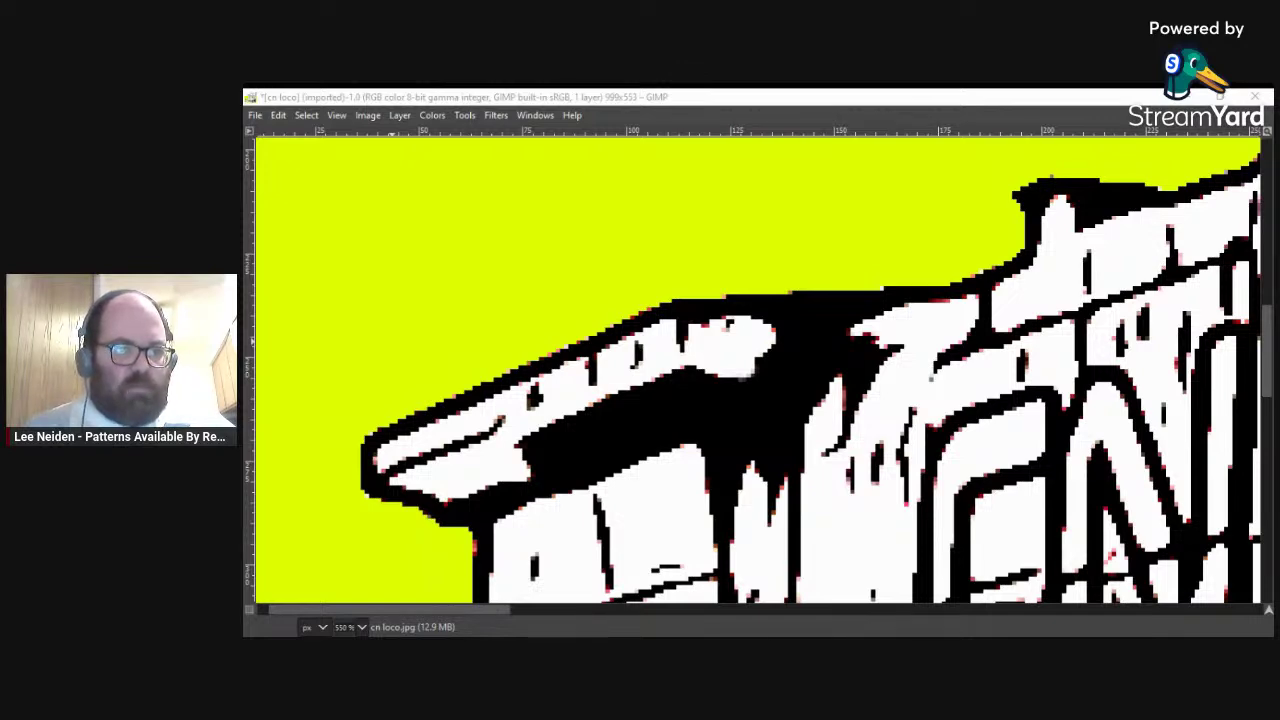
{"action": "left_click", "coordinate": [782, 319]}
{"action": "key", "text": "ctrl+z"}
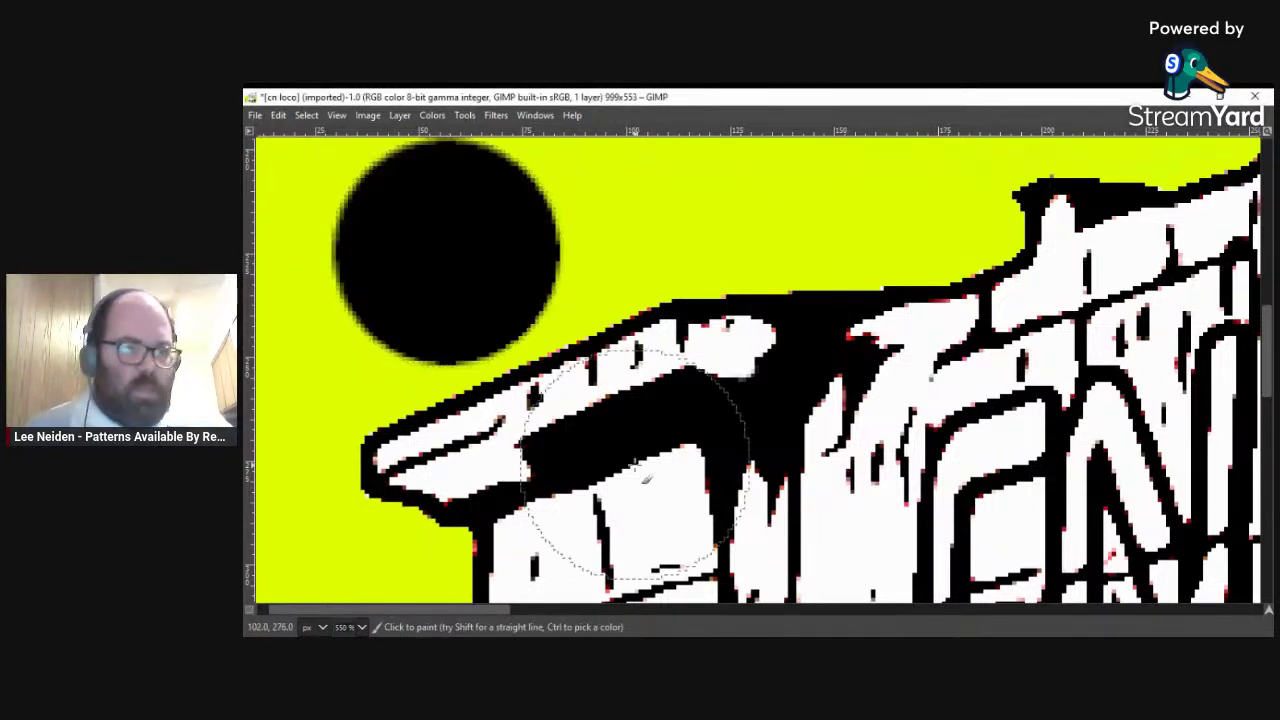
- Undo the large black dot and try smaller black brush marks on the yellow background above the rear roof
{"action": "key", "text": "ctrl+z"}
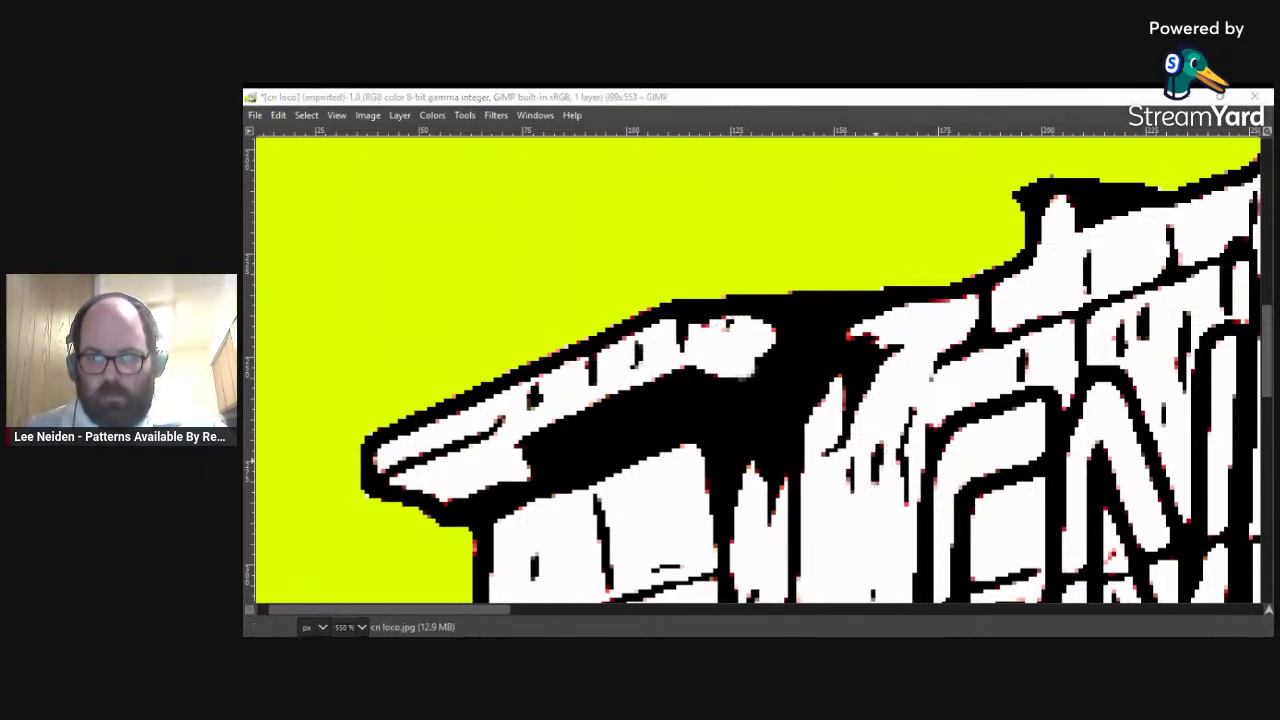
{"action": "mouse_move", "coordinate": [543, 257]}
{"action": "left_mouse_down"}
{"action": "mouse_move", "coordinate": [569, 256]}
{"action": "mouse_move", "coordinate": [545, 234]}
{"action": "mouse_move", "coordinate": [566, 229]}
{"action": "left_mouse_up"}
{"action": "left_click", "coordinate": [371, 277]}
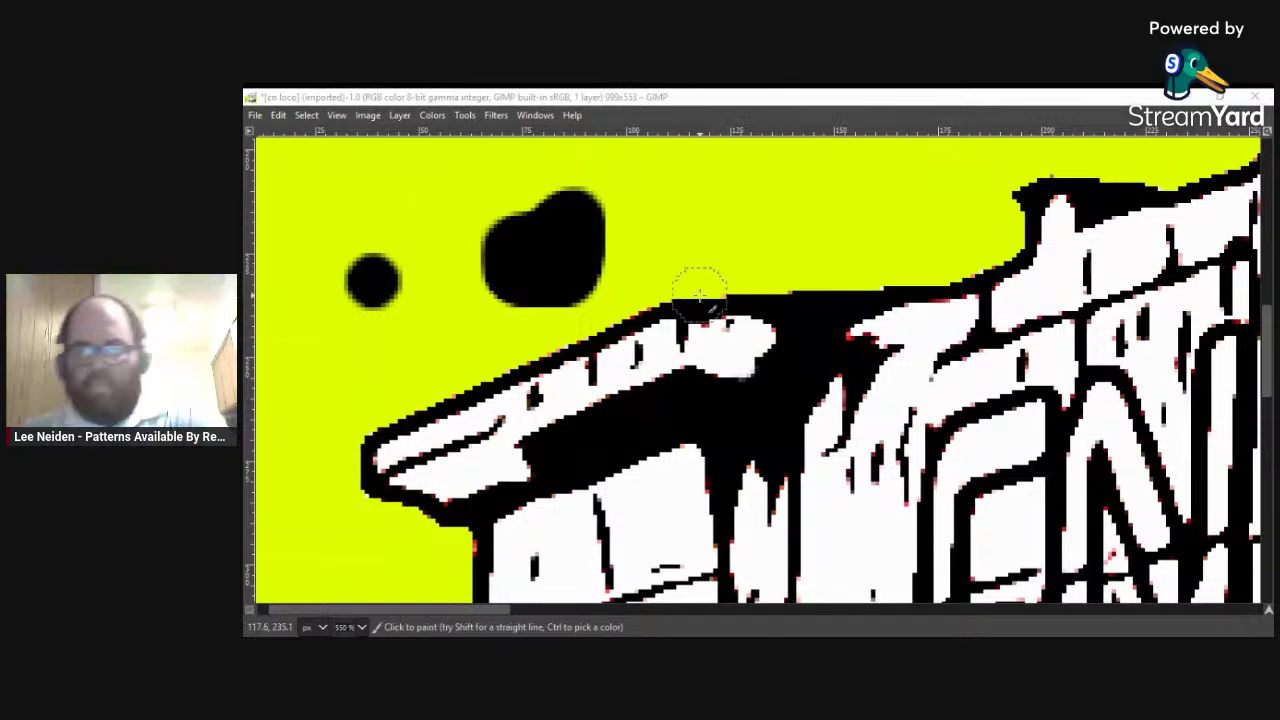
{"action": "left_click", "coordinate": [537, 116]}
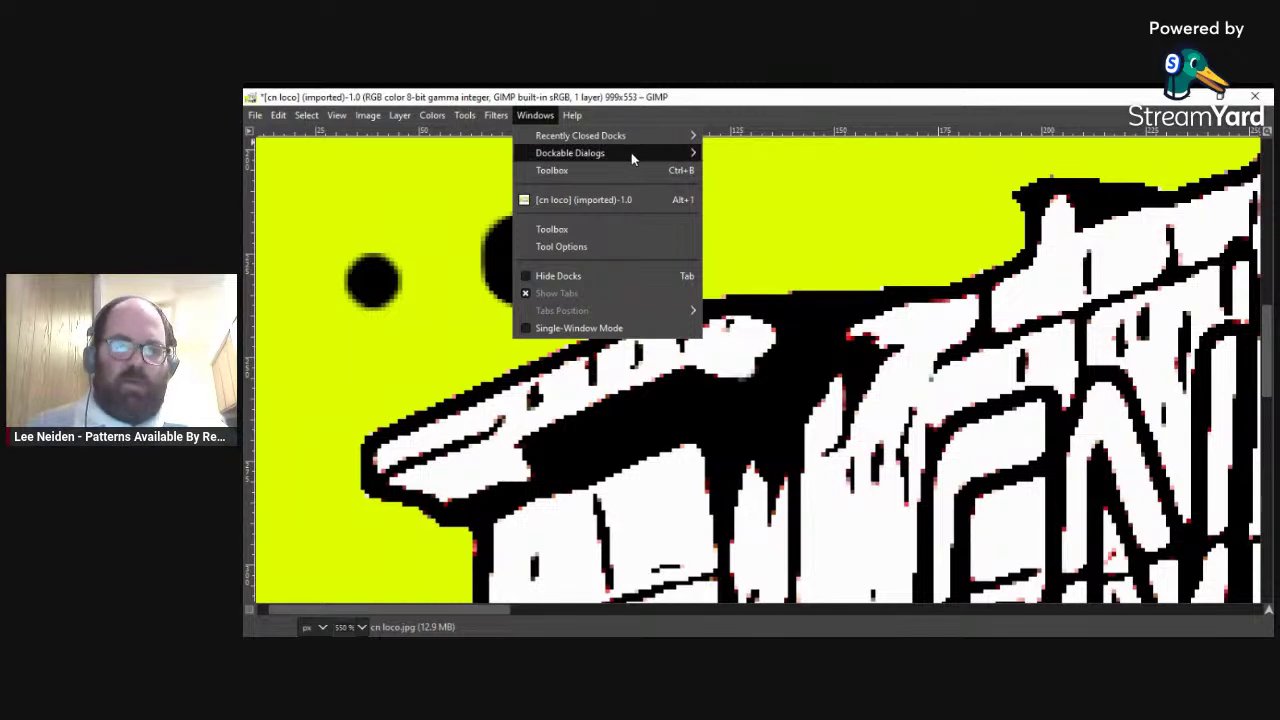
{"action": "mouse_move", "coordinate": [632, 160]}
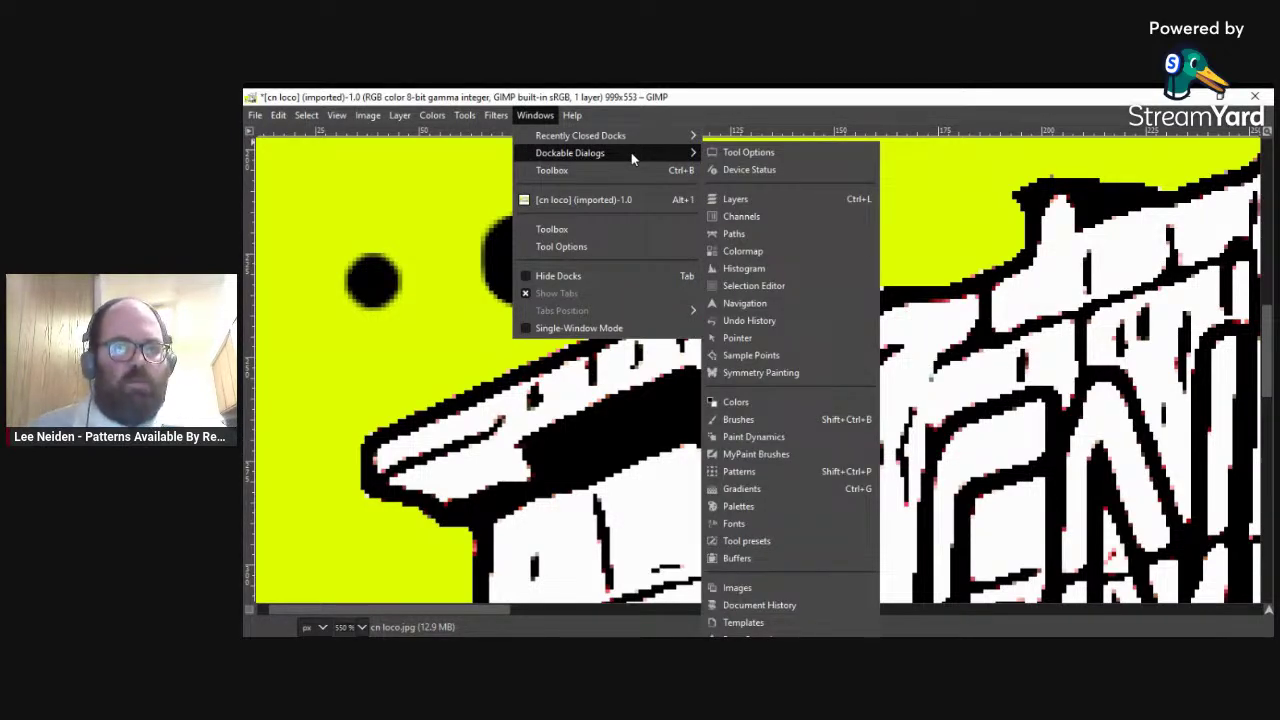
{"action": "left_click", "coordinate": [526, 118]}
{"action": "left_click", "coordinate": [526, 118]}
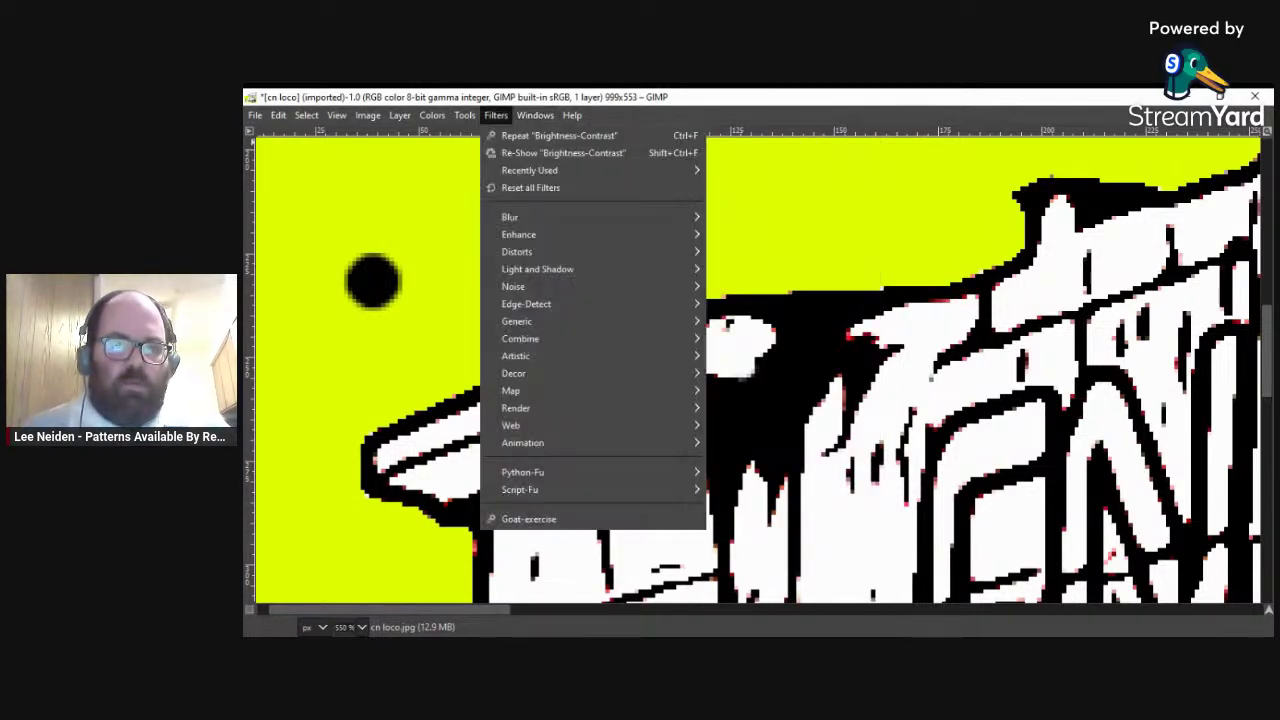
{"action": "left_click", "coordinate": [496, 115]}
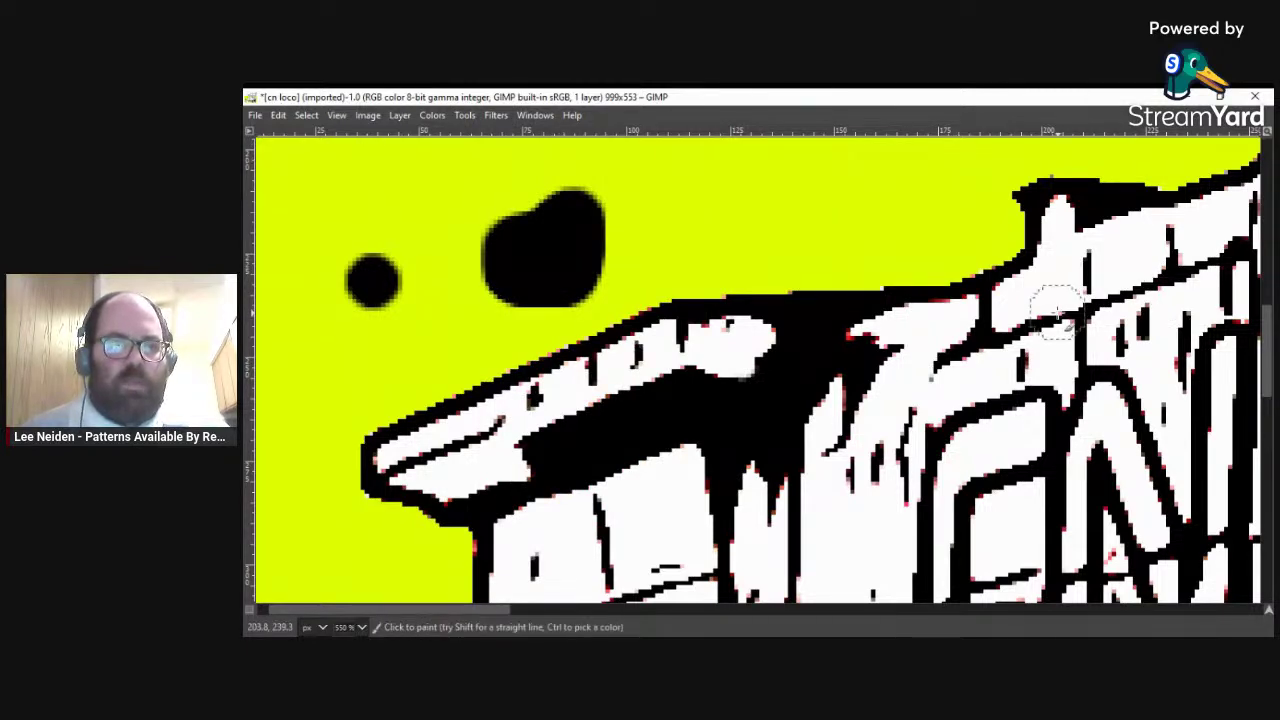
{"action": "left_click", "coordinate": [509, 289]}
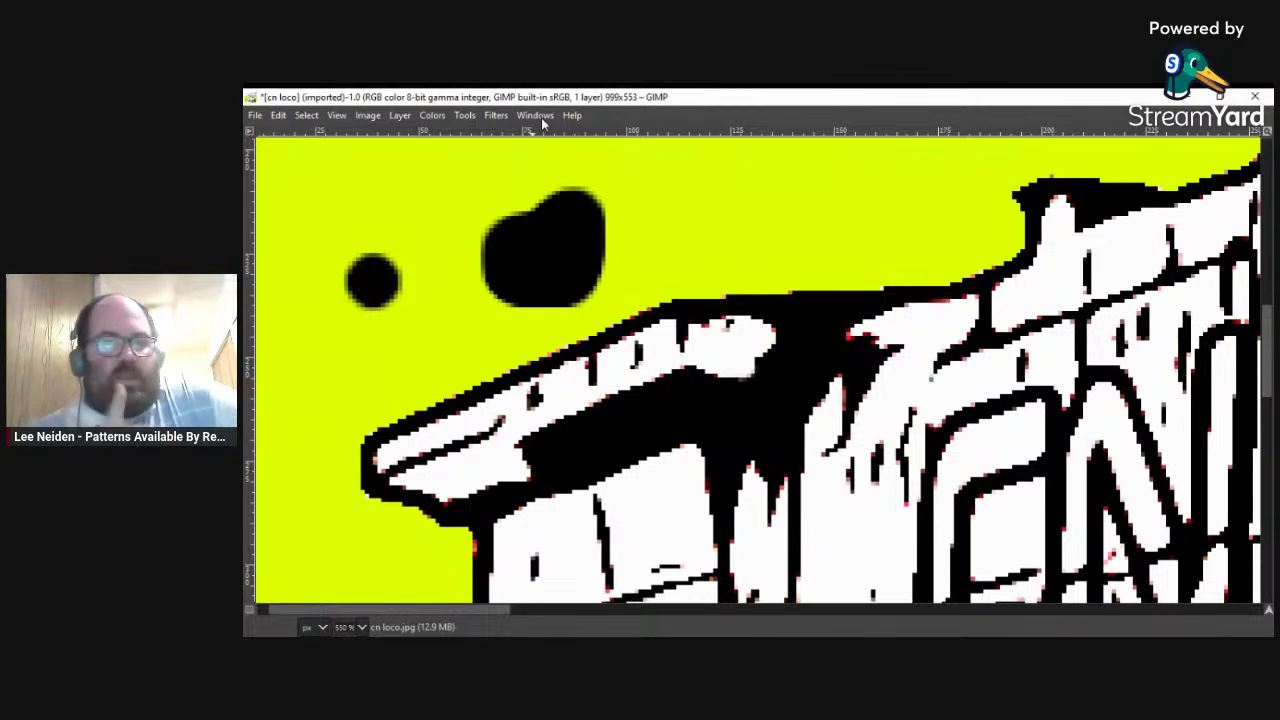
- Open a new toolbox and bring it to the front
{"action": "left_click", "coordinate": [538, 118]}
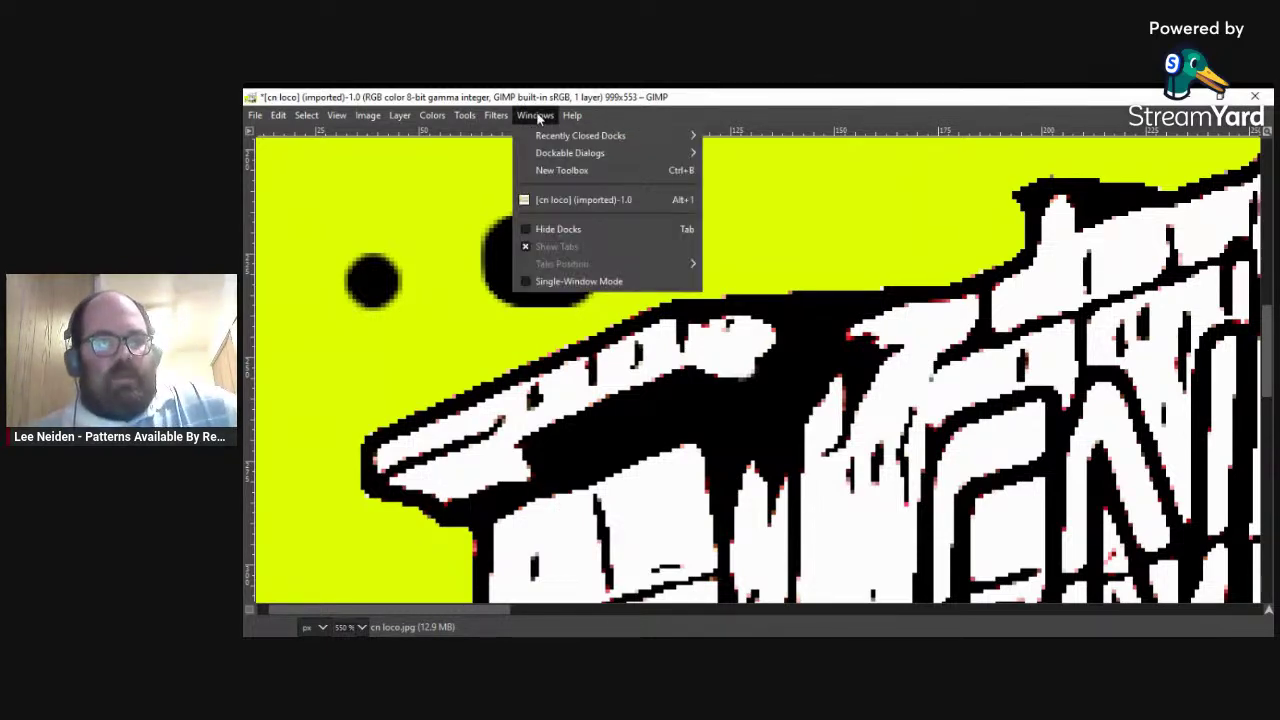
{"action": "left_click", "coordinate": [627, 170]}
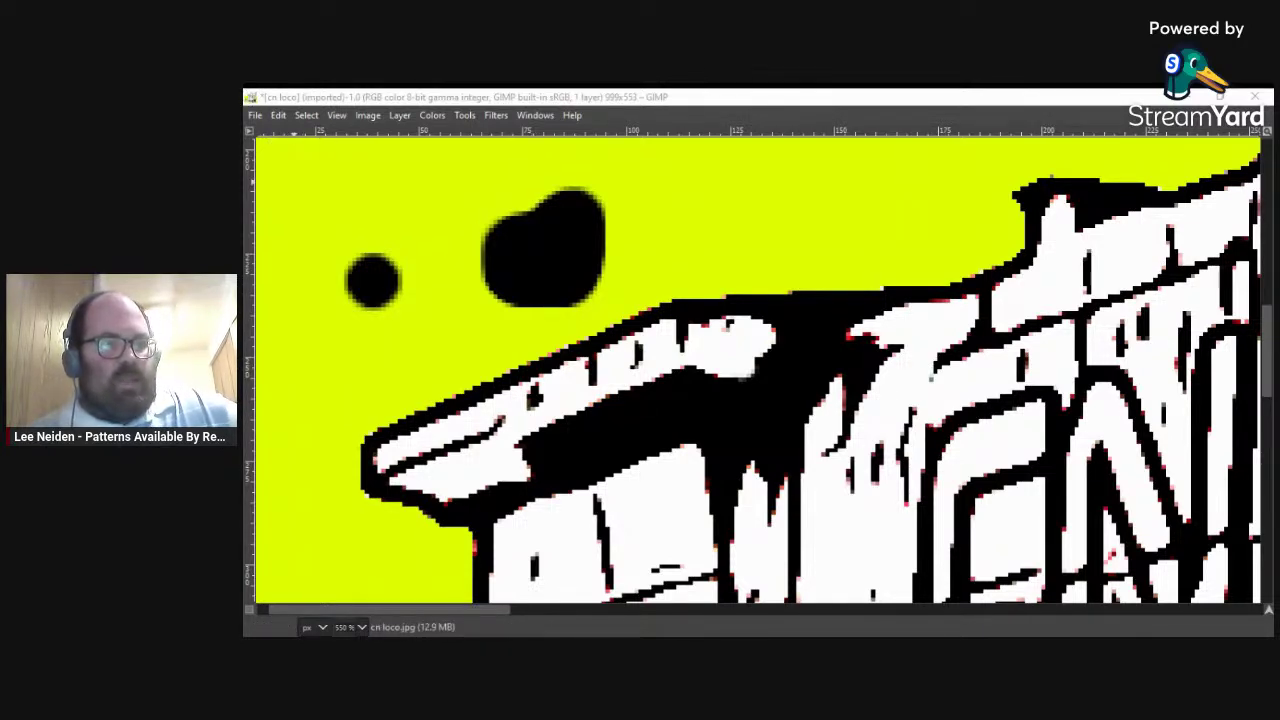
{"action": "left_click", "coordinate": [536, 116]}
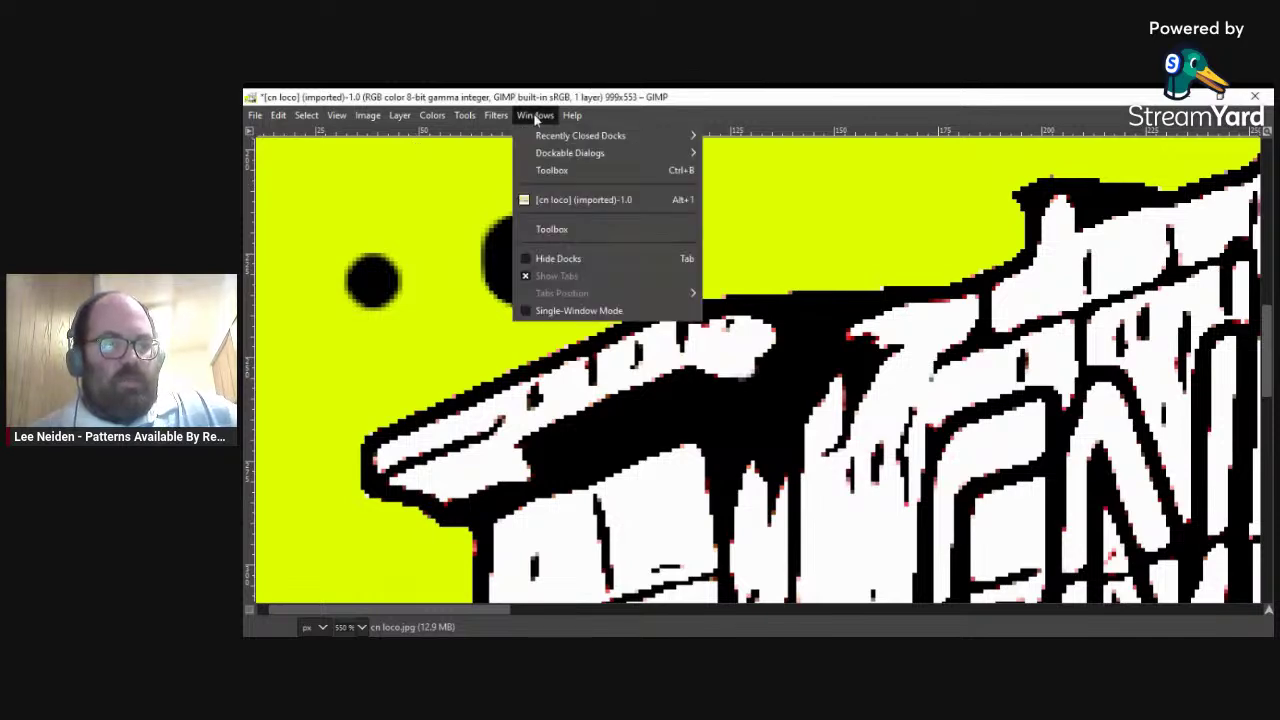
{"action": "left_click", "coordinate": [554, 172]}
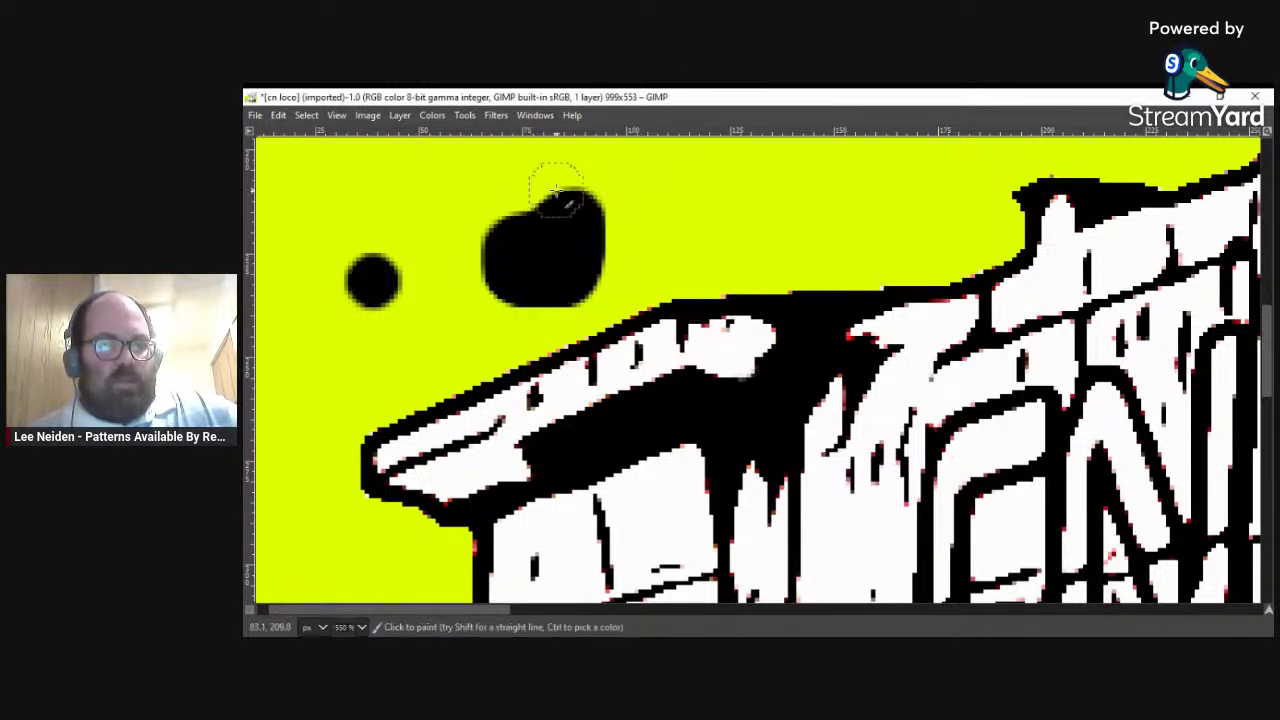
- Open the Layers dialog from the dockable dialogs
{"action": "left_click", "coordinate": [530, 116]}
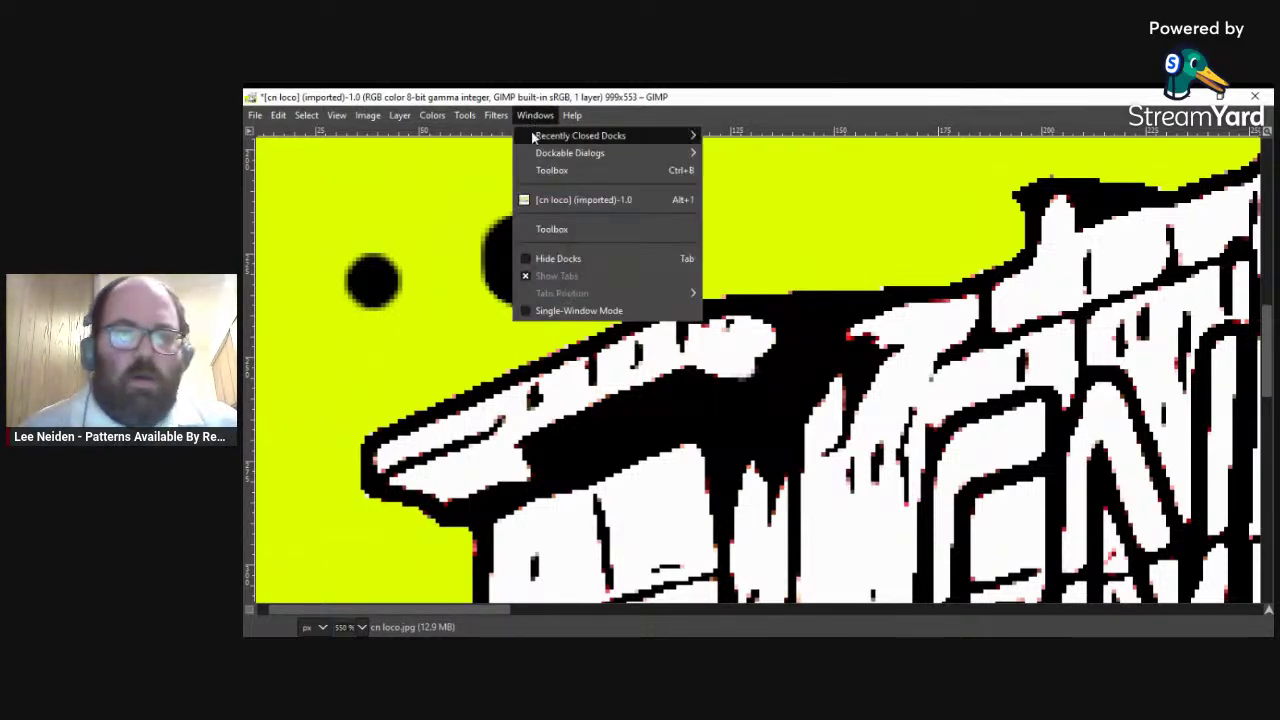
{"action": "mouse_move", "coordinate": [535, 142]}
{"action": "mouse_move", "coordinate": [579, 160]}
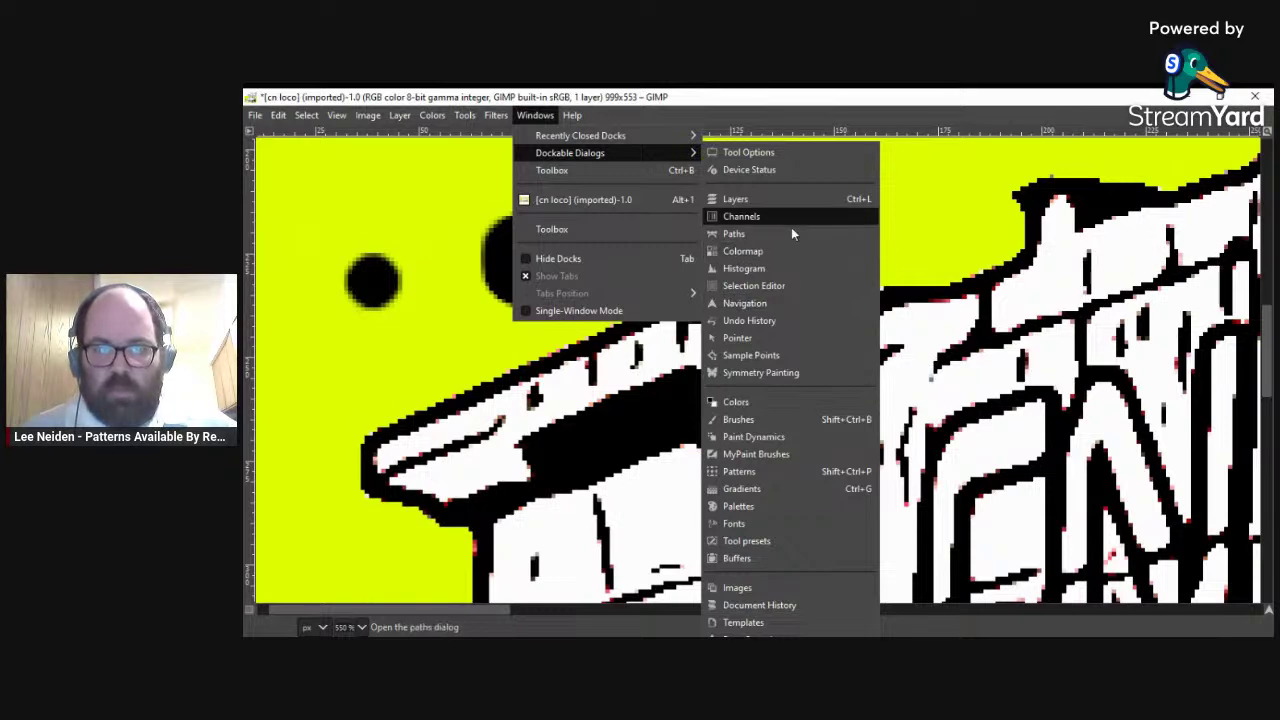
{"action": "left_click", "coordinate": [790, 199]}
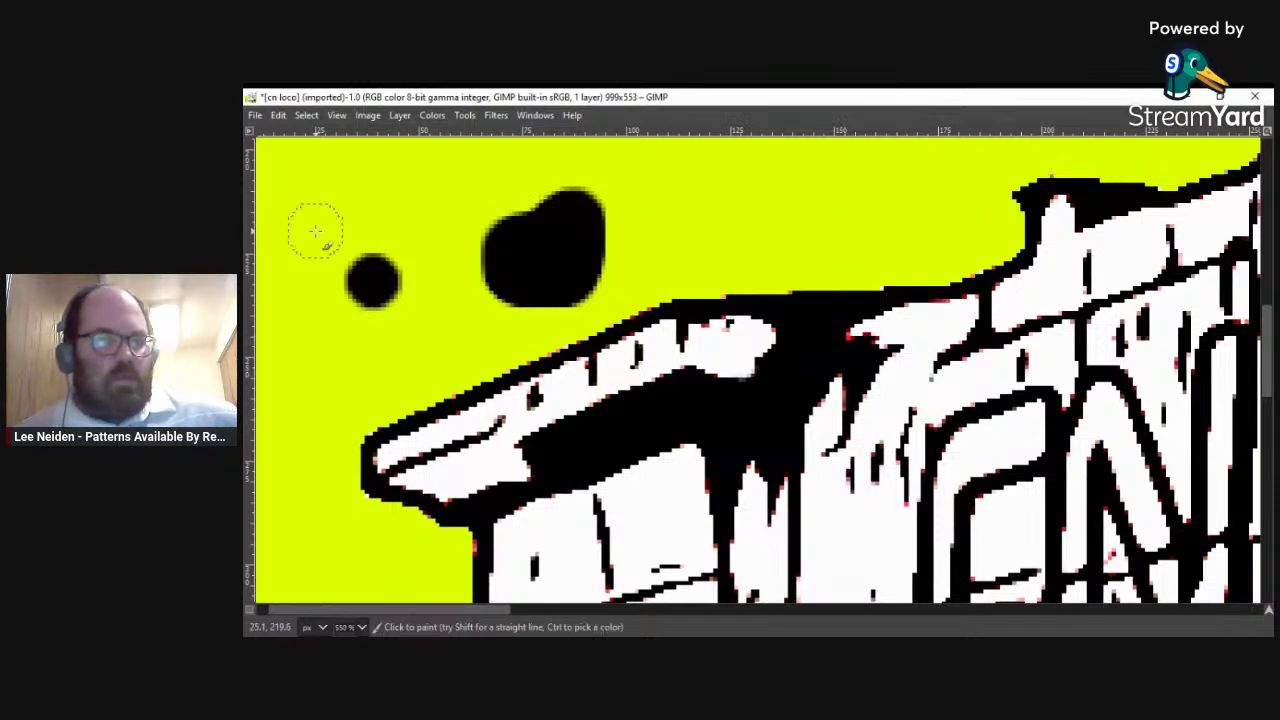
- Fit the whole locomotive image in the window and open the Tool Options dialog
{"action": "left_click", "coordinate": [368, 116]}
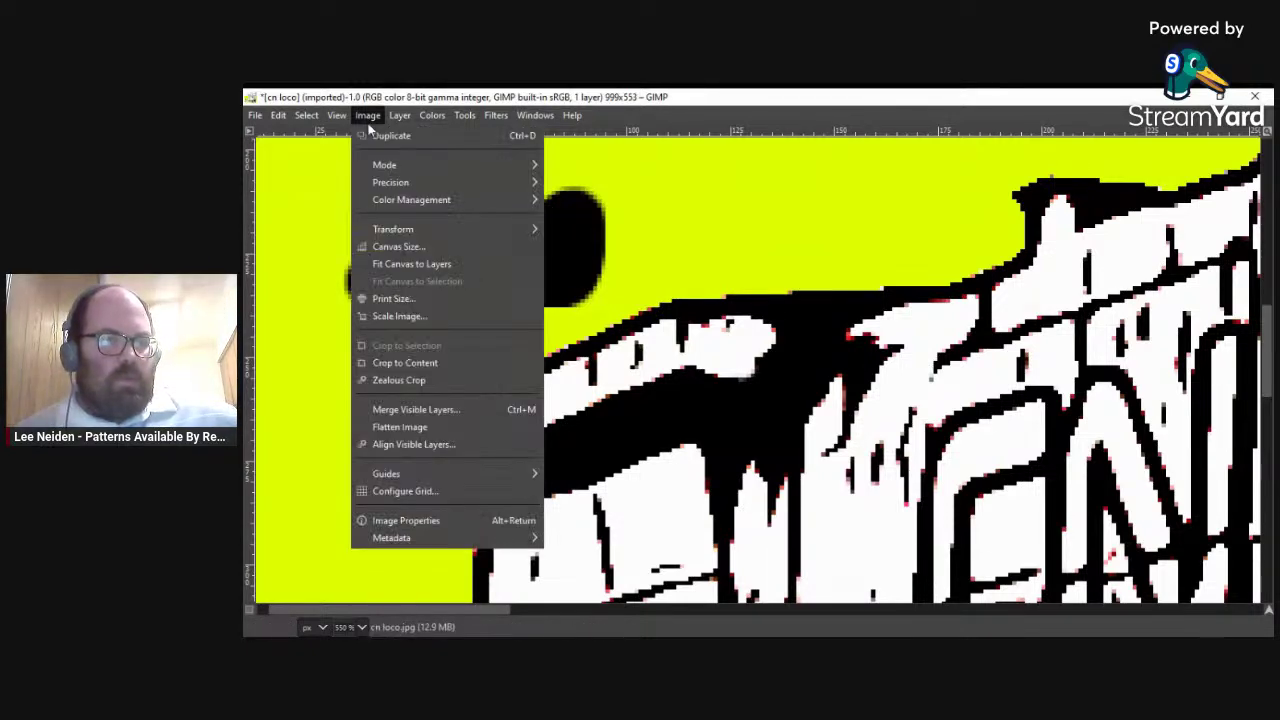
{"action": "mouse_move", "coordinate": [336, 115]}
{"action": "mouse_move", "coordinate": [500, 170]}
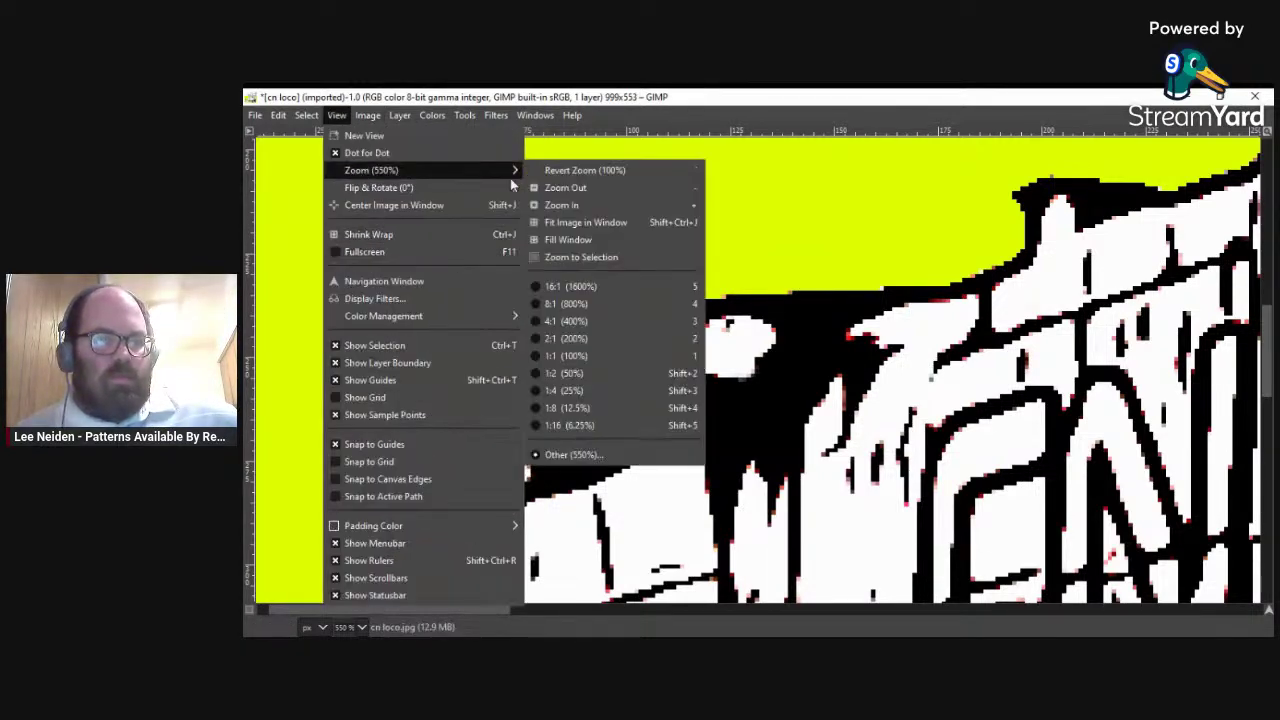
{"action": "left_click", "coordinate": [614, 221]}
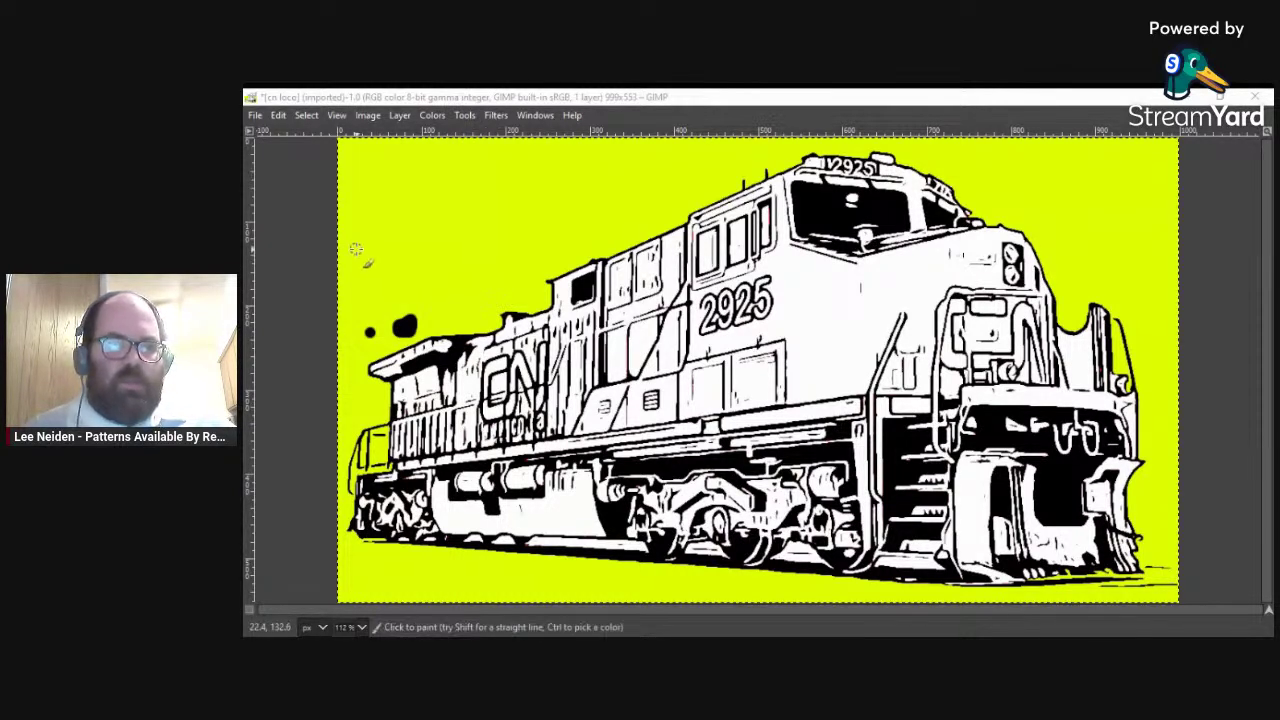
{"action": "left_click", "coordinate": [536, 116]}
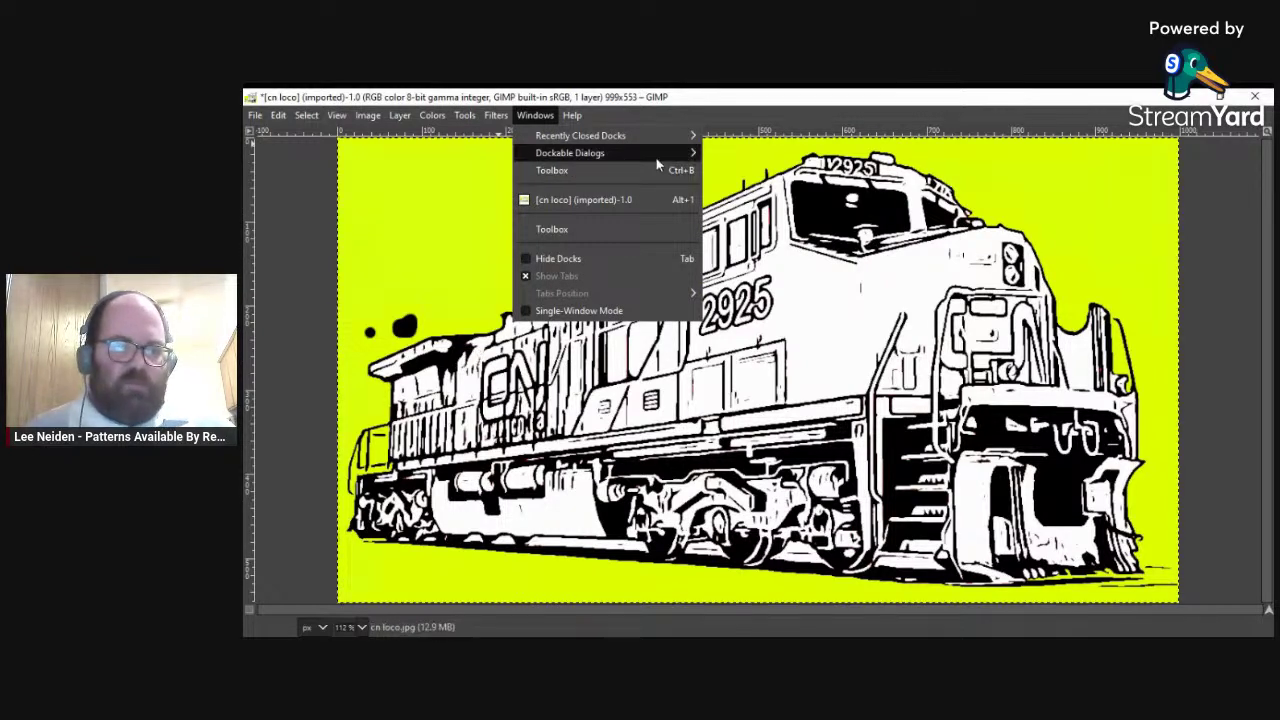
{"action": "mouse_move", "coordinate": [657, 160]}
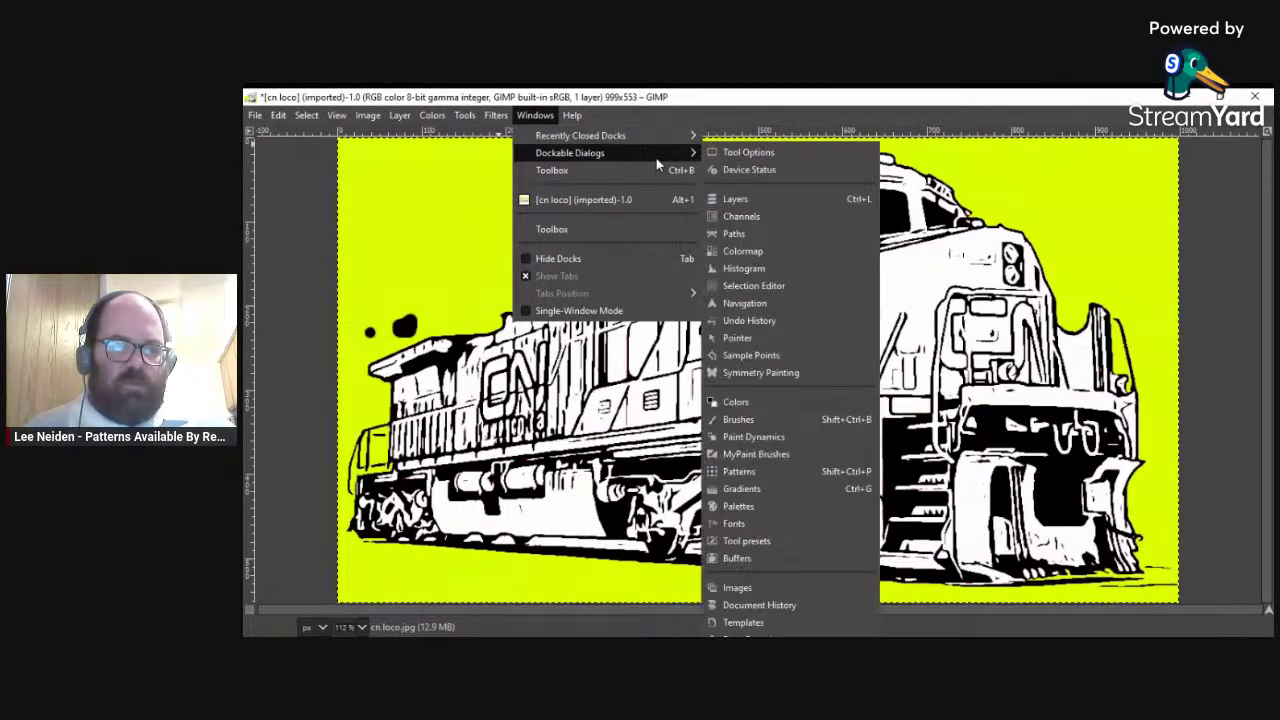
{"action": "left_click", "coordinate": [726, 154]}
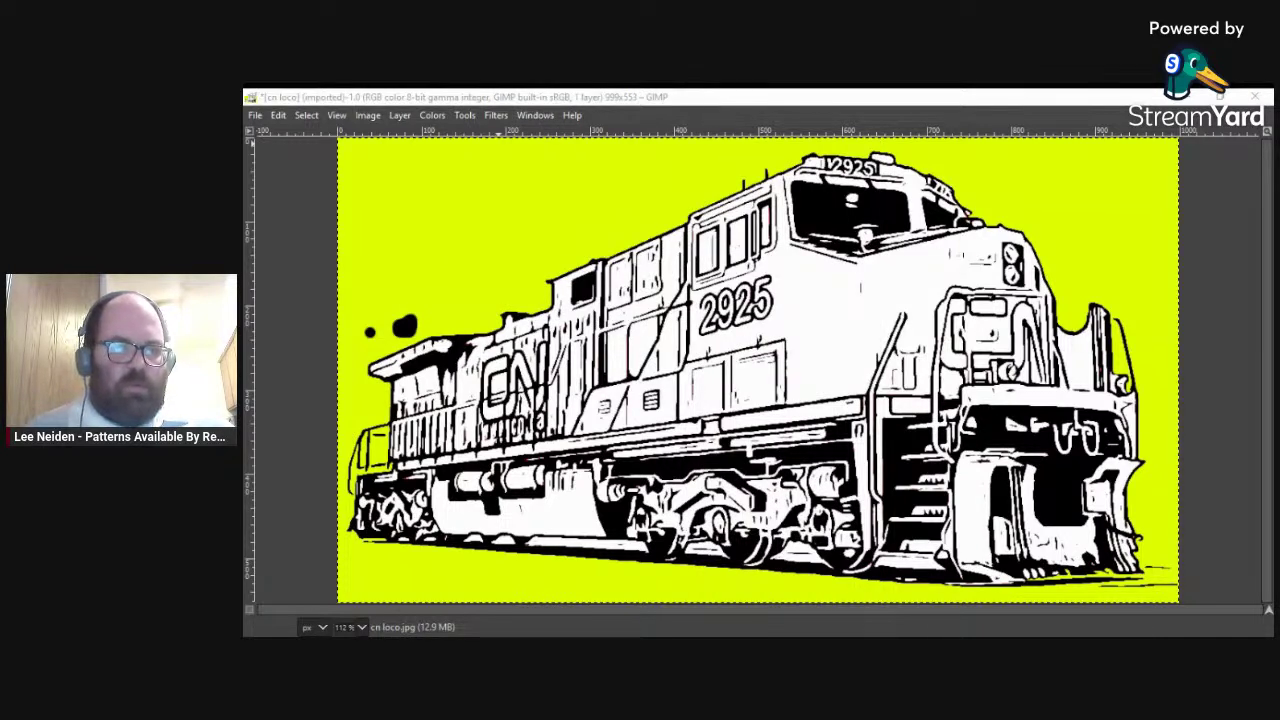
- Bring the toolbox back to the front of the image window
{"action": "left_click", "coordinate": [510, 118]}
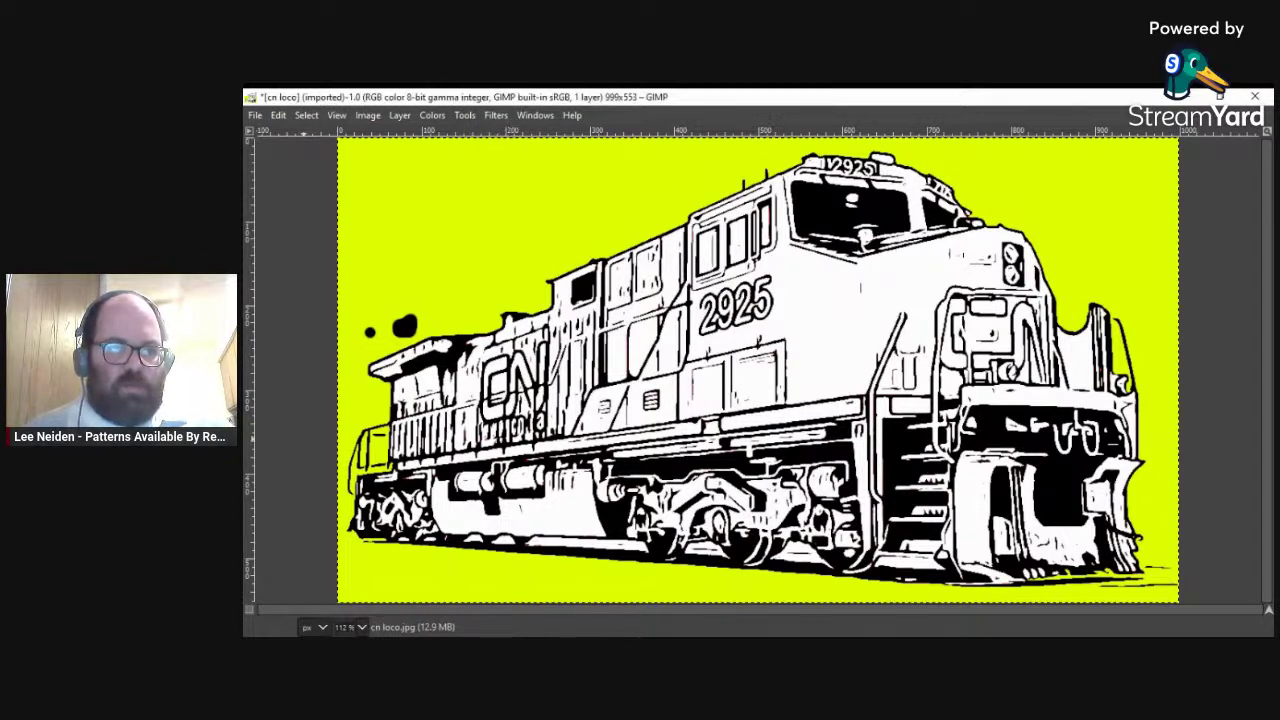
{"action": "left_click", "coordinate": [497, 116]}
{"action": "mouse_move", "coordinate": [535, 116]}
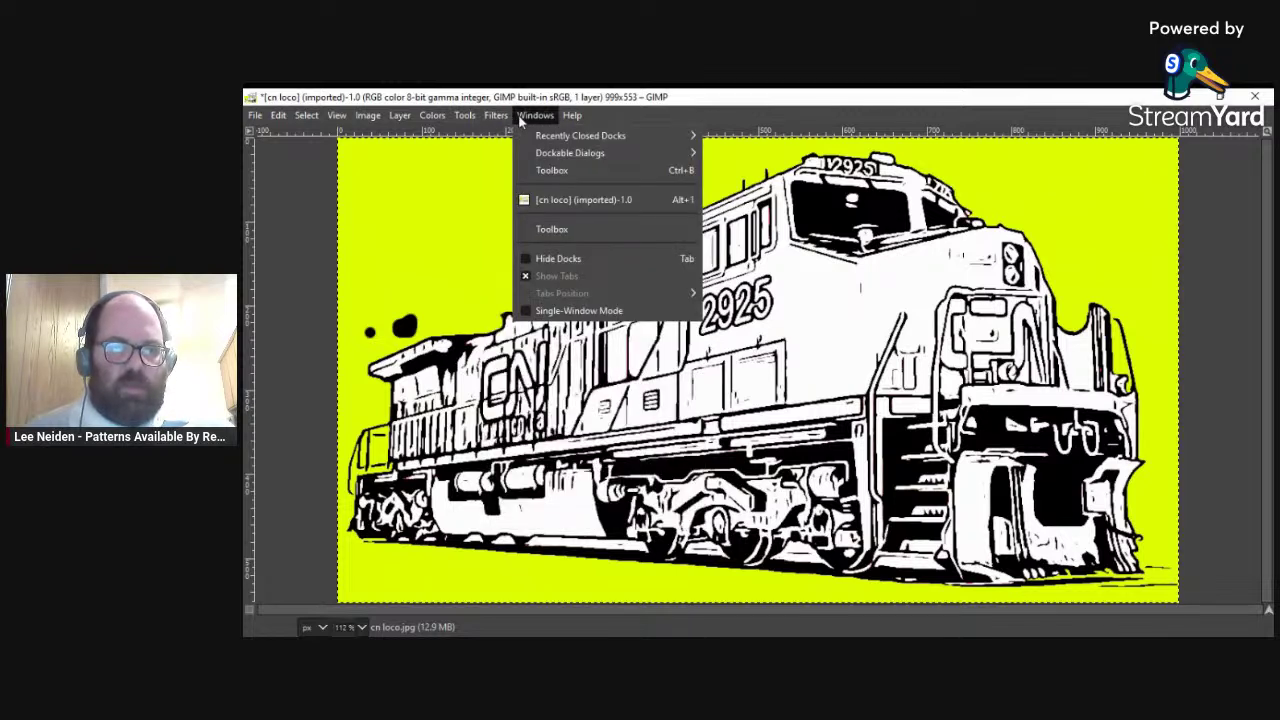
{"action": "left_click", "coordinate": [575, 170]}
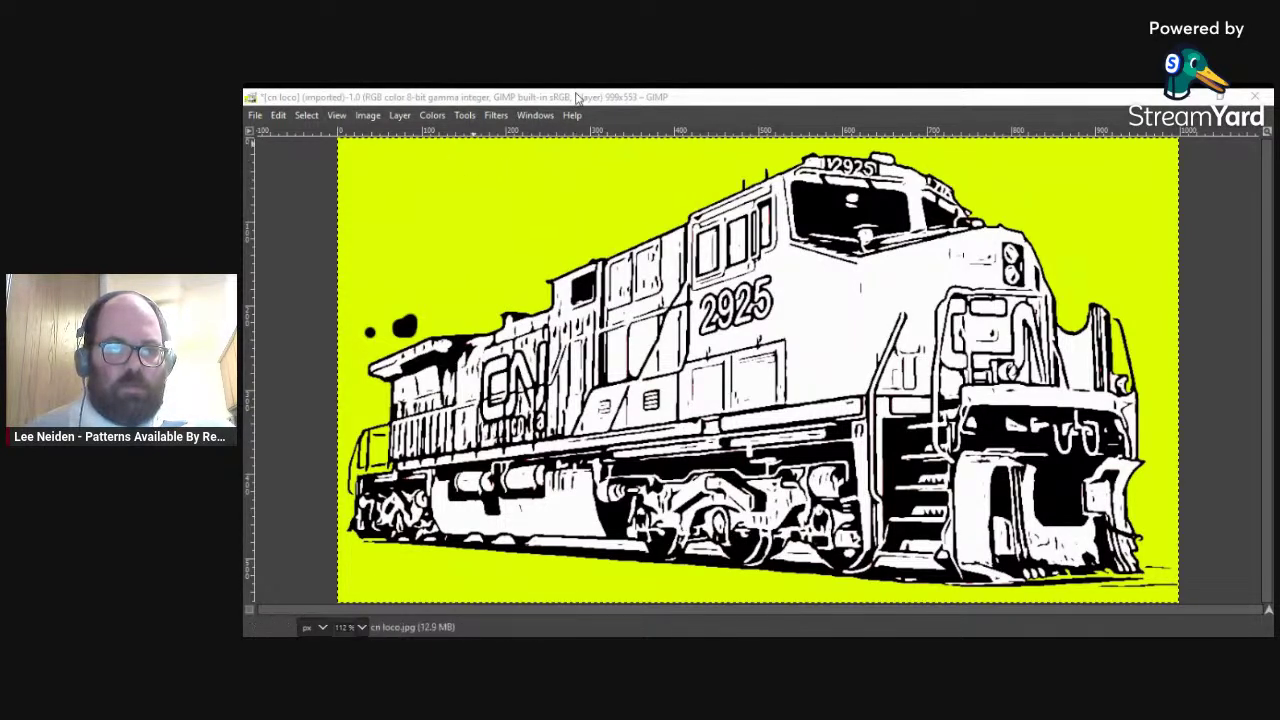
{"action": "left_click", "coordinate": [488, 117]}
{"action": "left_click", "coordinate": [384, 328]}
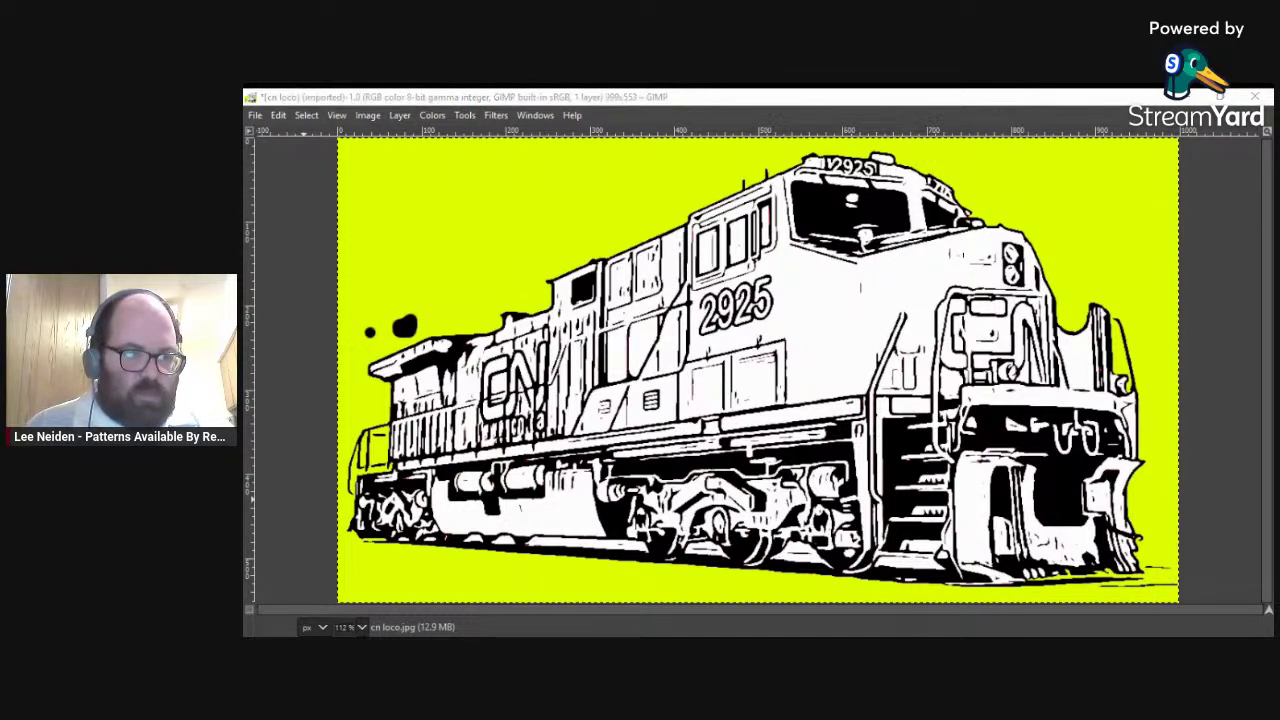
{"action": "left_click", "coordinate": [497, 116]}
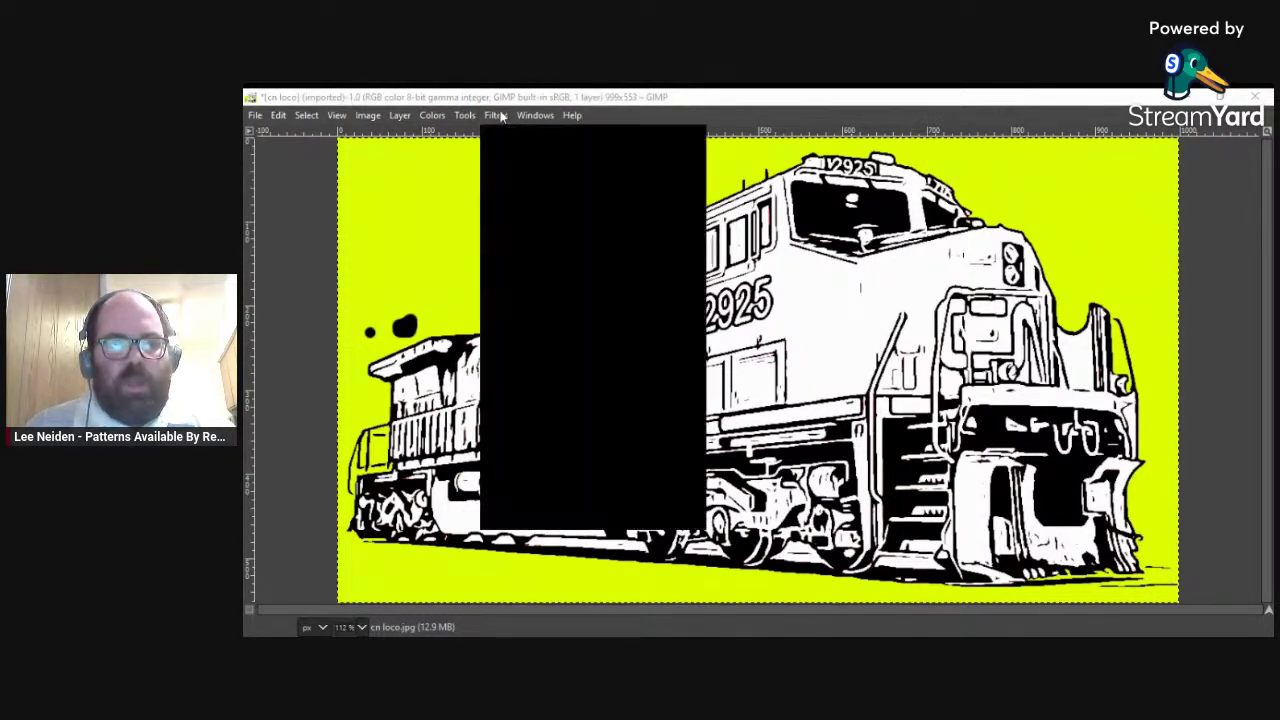
{"action": "mouse_move", "coordinate": [463, 118]}
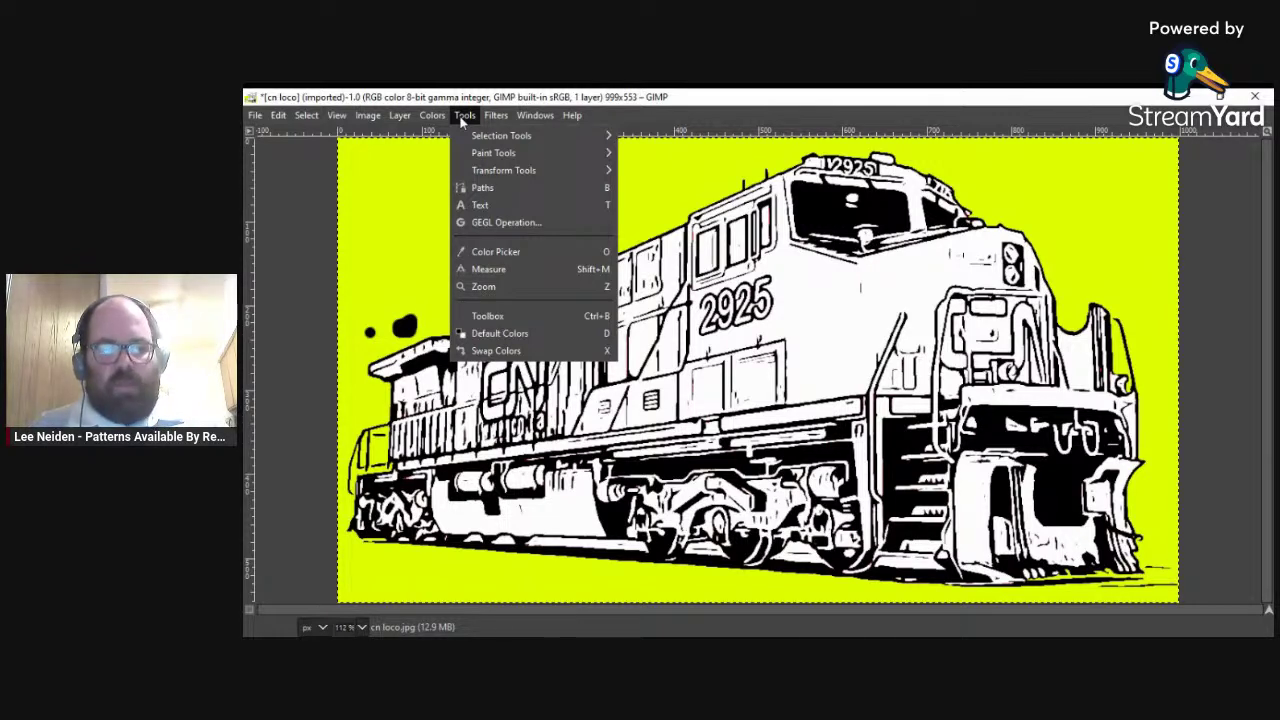
{"action": "left_click", "coordinate": [358, 358]}
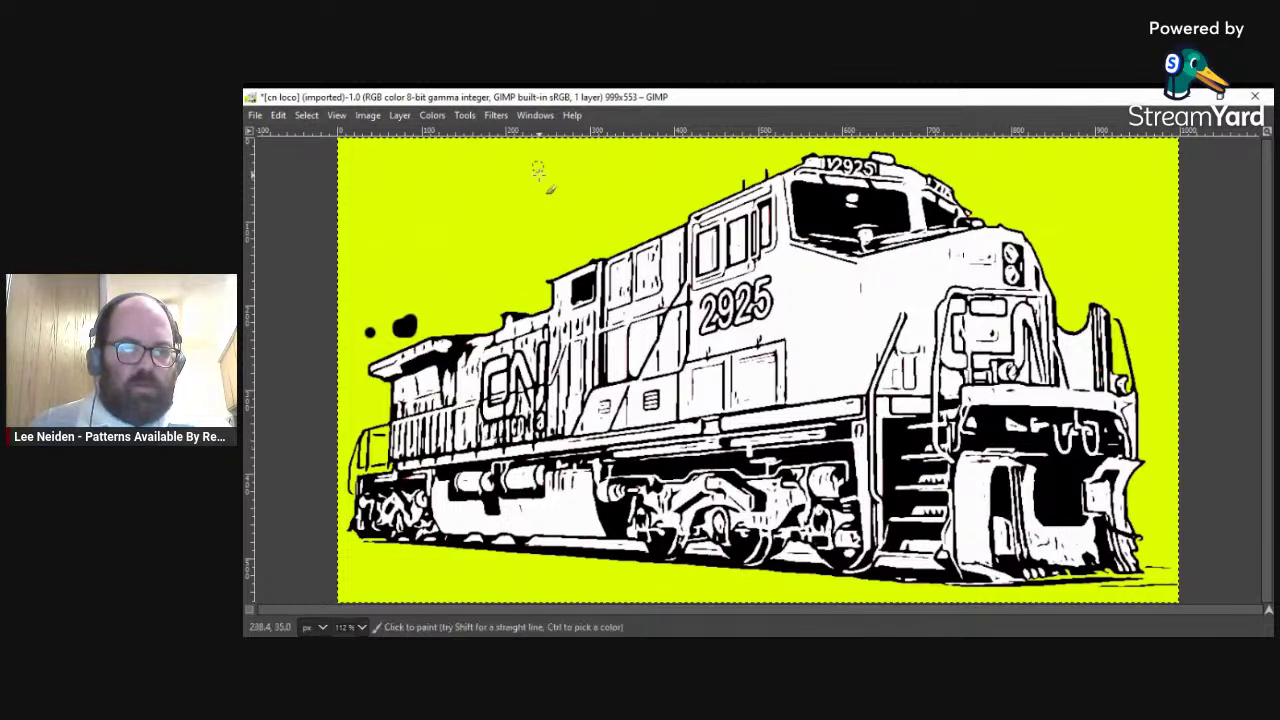
- Open the Tool Options dialog again and paint over the two black test marks above the rear roof with bright yellow
{"action": "left_click", "coordinate": [536, 116]}
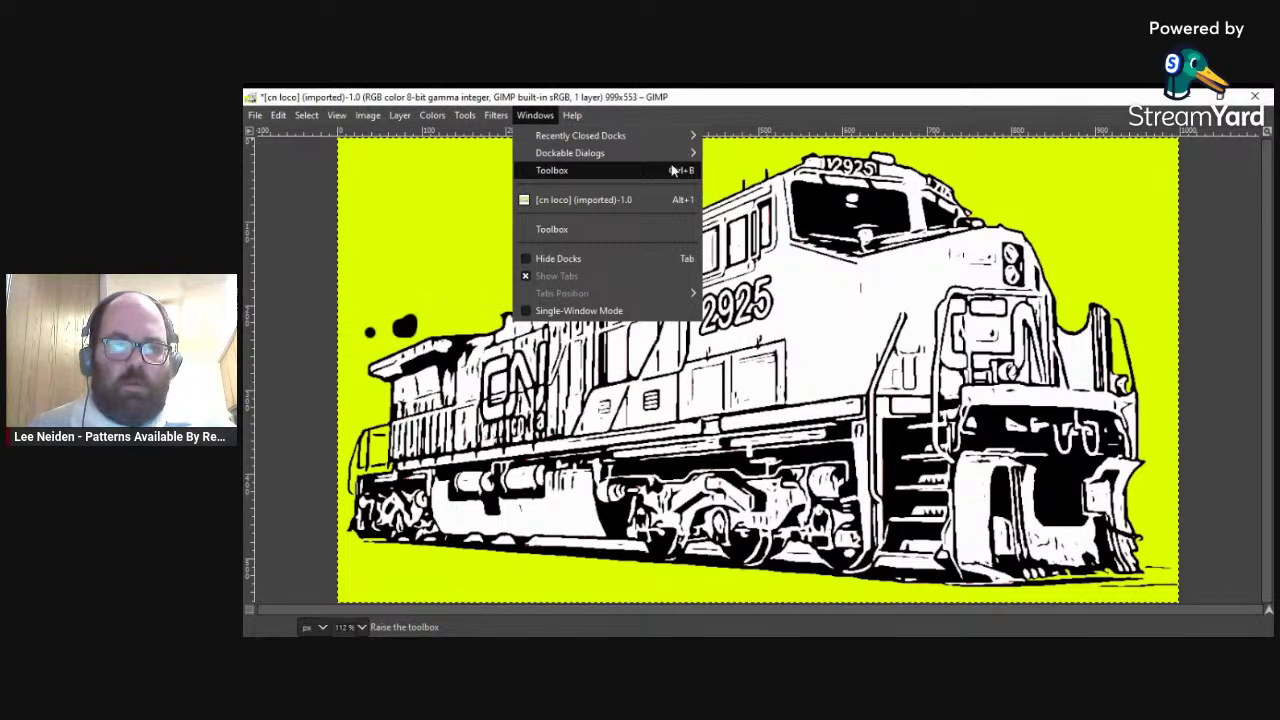
{"action": "mouse_move", "coordinate": [677, 153]}
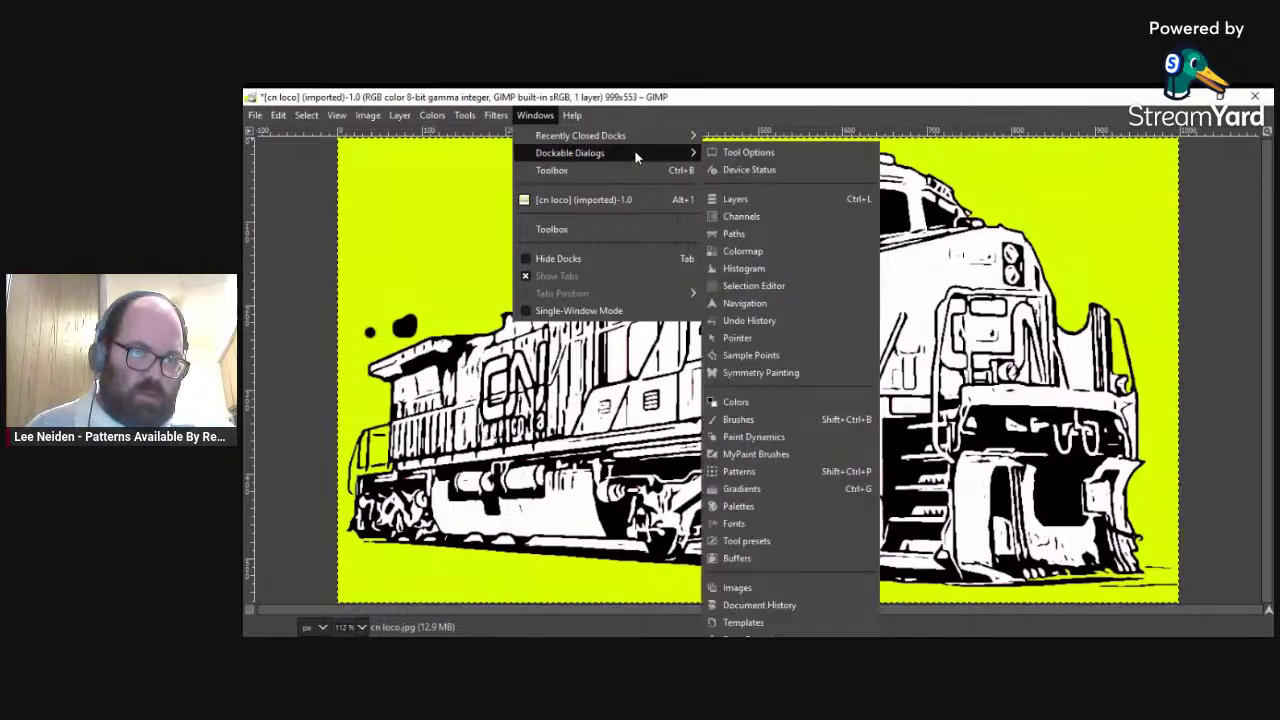
{"action": "left_click", "coordinate": [768, 150]}
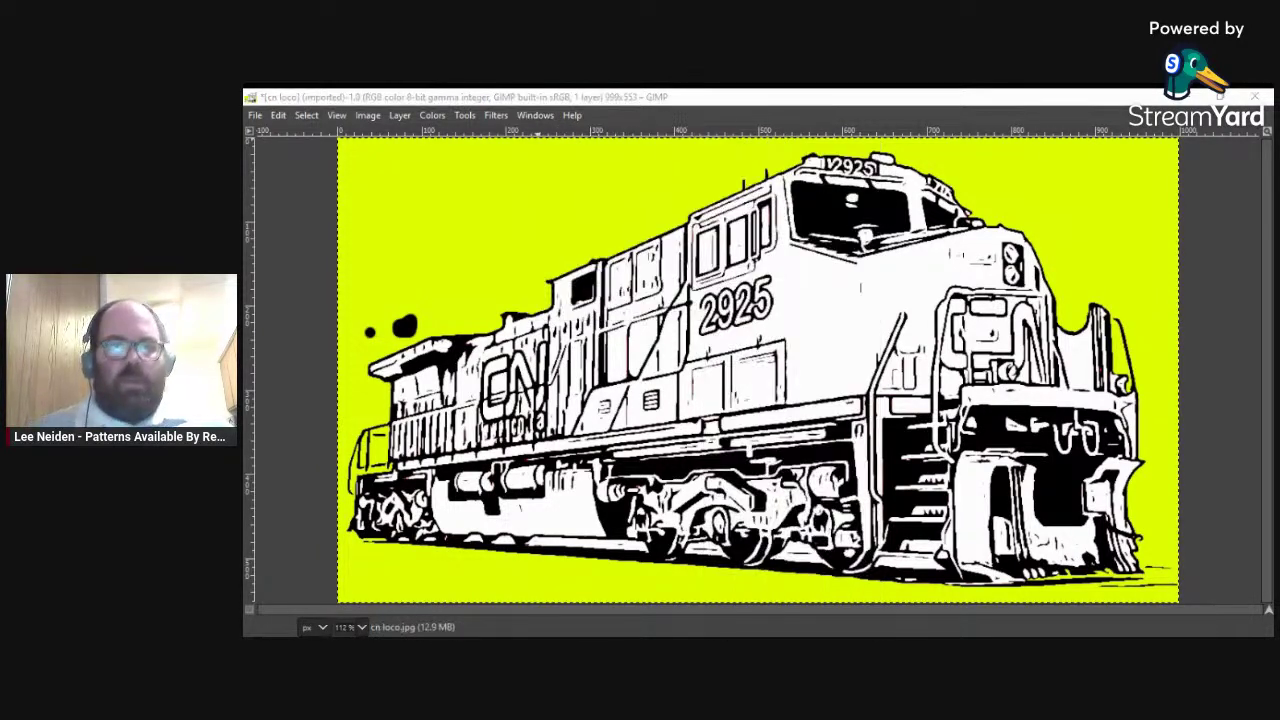
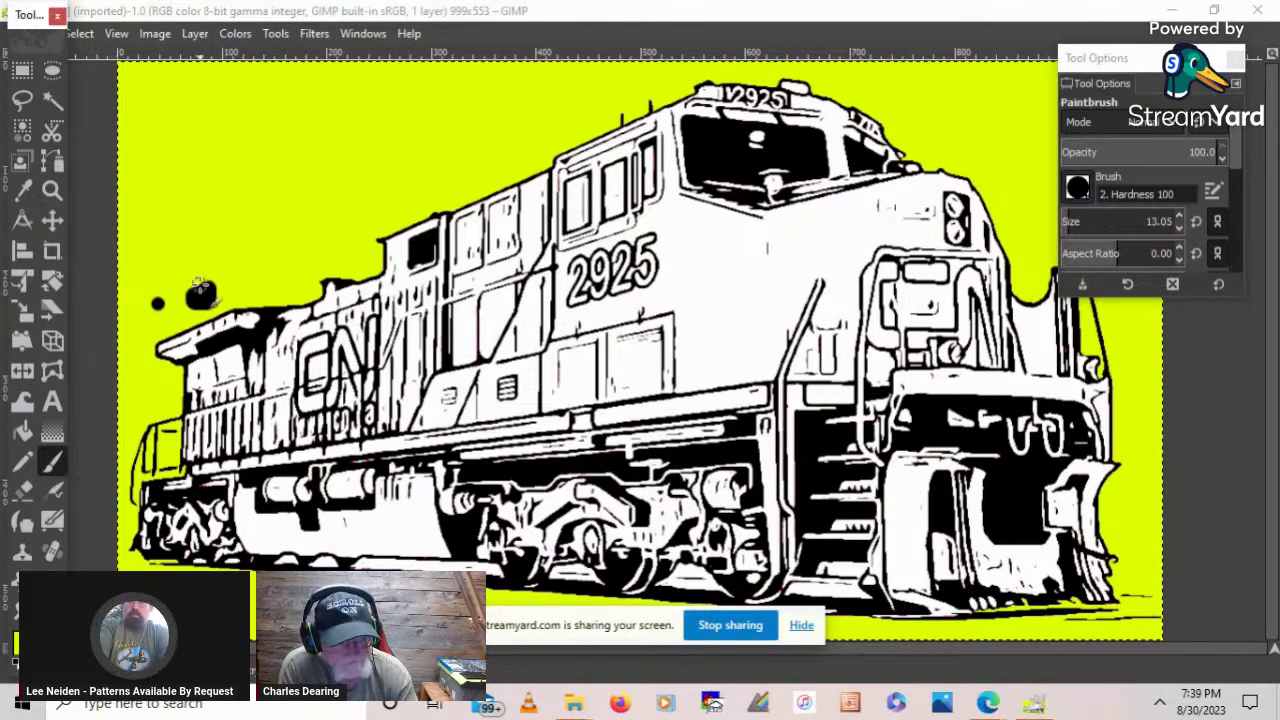
{"action": "mouse_move", "coordinate": [205, 283]}
{"action": "left_mouse_down"}
{"action": "mouse_move", "coordinate": [155, 301]}
{"action": "mouse_move", "coordinate": [222, 286]}
{"action": "mouse_move", "coordinate": [191, 306]}
{"action": "mouse_move", "coordinate": [146, 306]}
{"action": "left_mouse_up"}
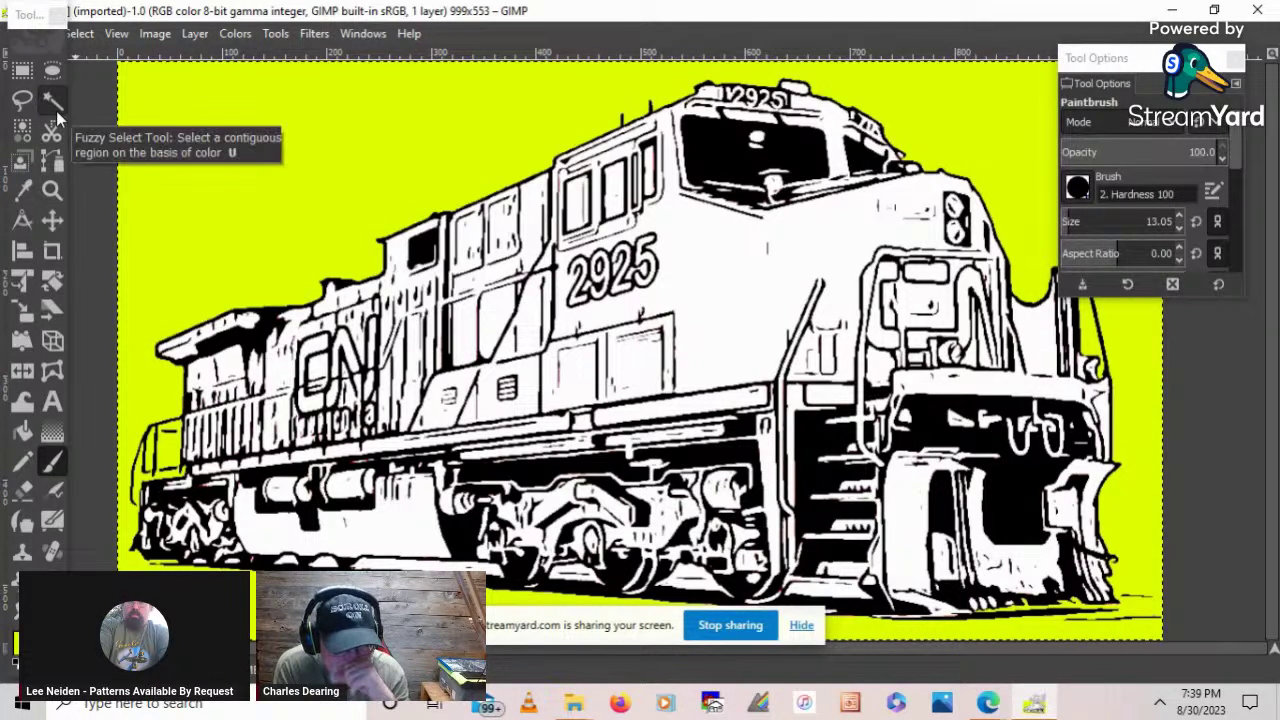
- Move the toolbox to the opposite side of the canvas and close the Tool Options dialog
{"action": "left_click_drag", "start_coordinate": [33, 20], "coordinate": [1227, 42]}
{"action": "left_click_drag", "start_coordinate": [1105, 62], "coordinate": [75, 95]}
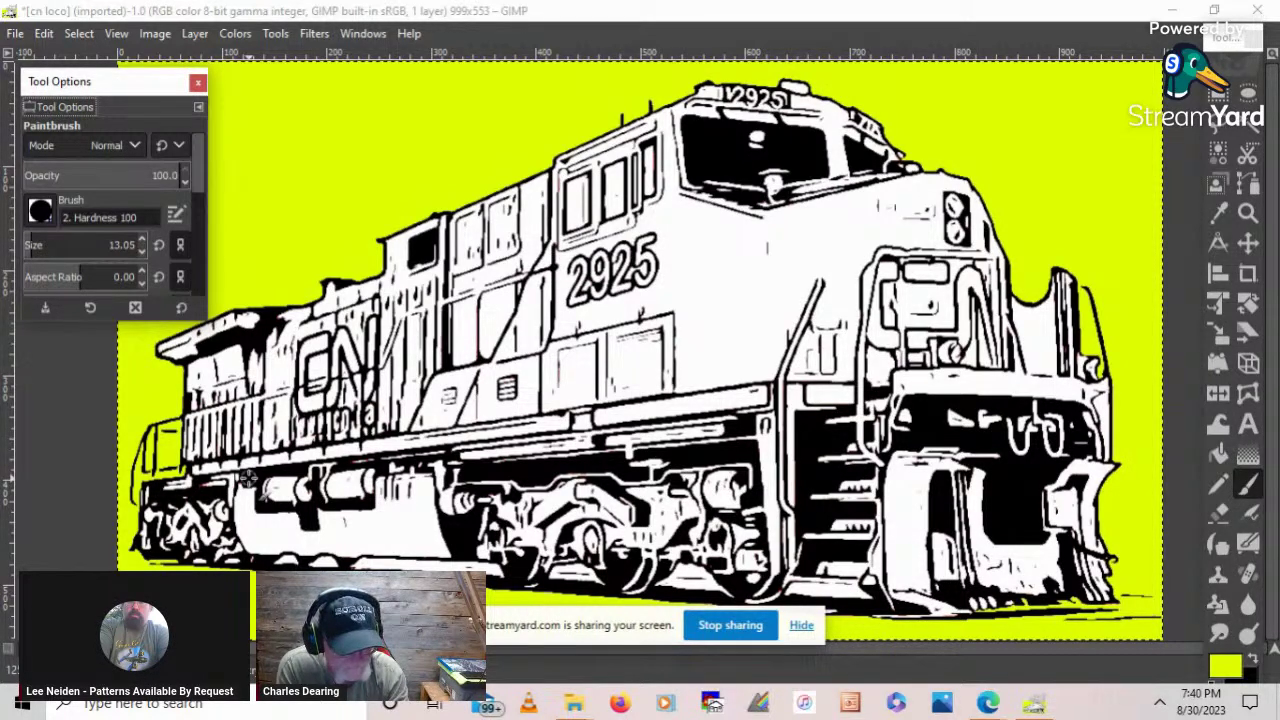
{"action": "left_click_drag", "start_coordinate": [113, 106], "coordinate": [170, 226]}
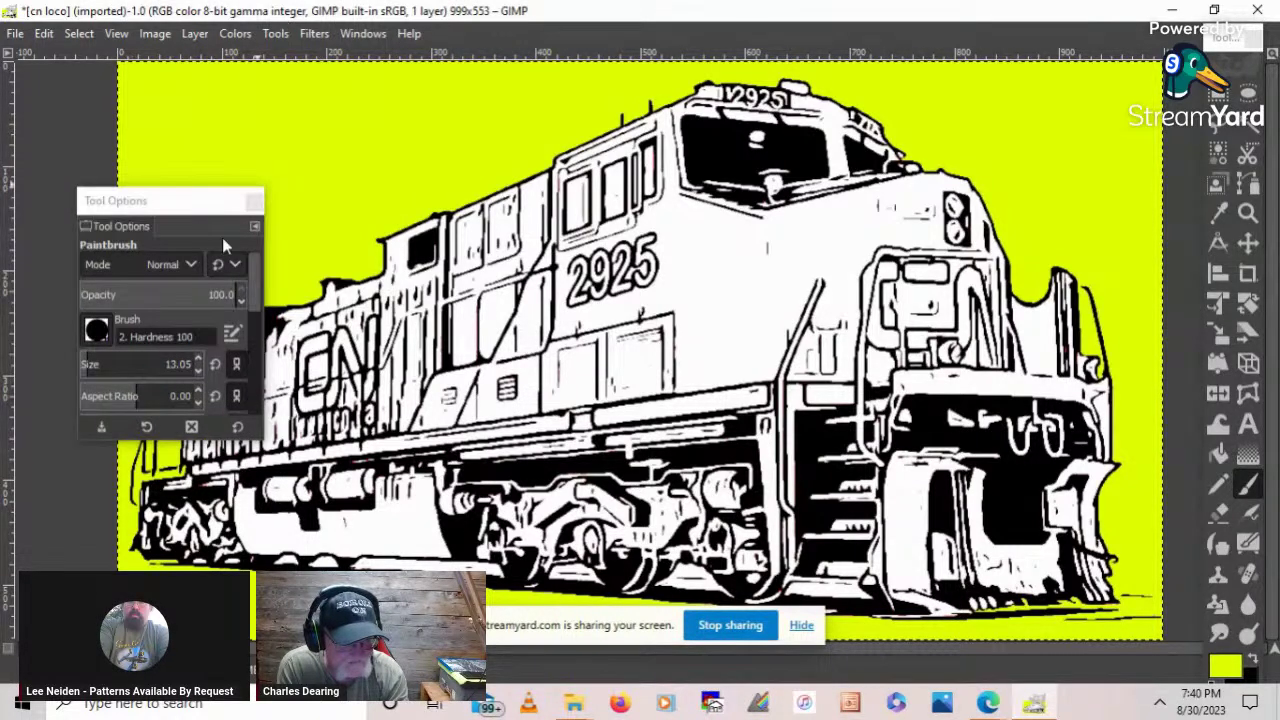
{"action": "left_click", "coordinate": [254, 203]}
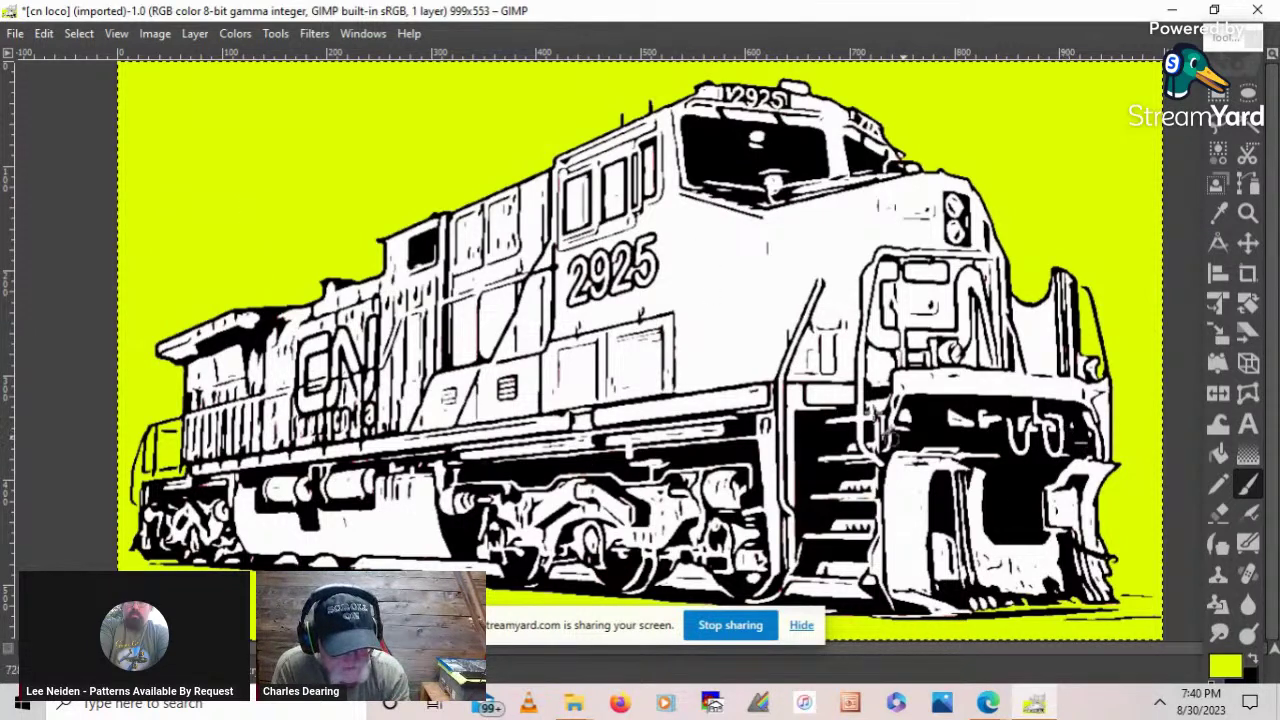
- Dismiss the screen-sharing notice and shift the toolbox slightly inward from the window's edge
{"action": "left_click", "coordinate": [801, 637]}
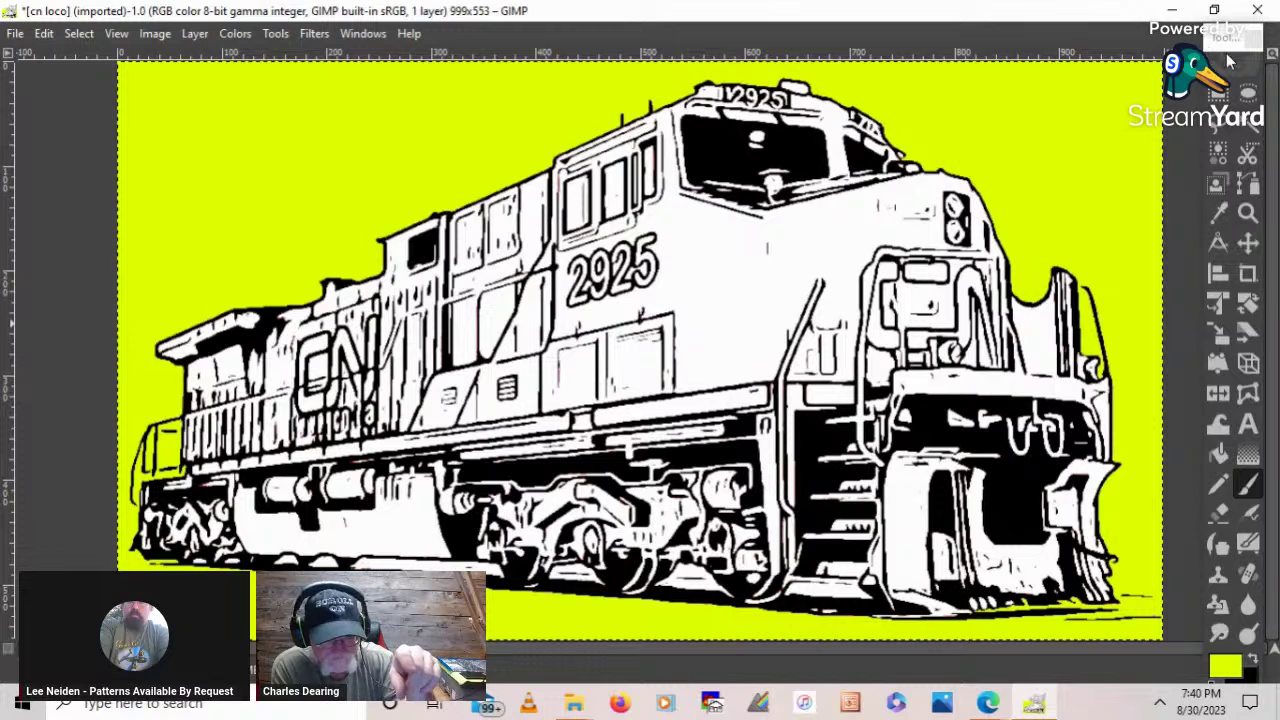
{"action": "left_click_drag", "start_coordinate": [1226, 41], "coordinate": [1146, 84]}
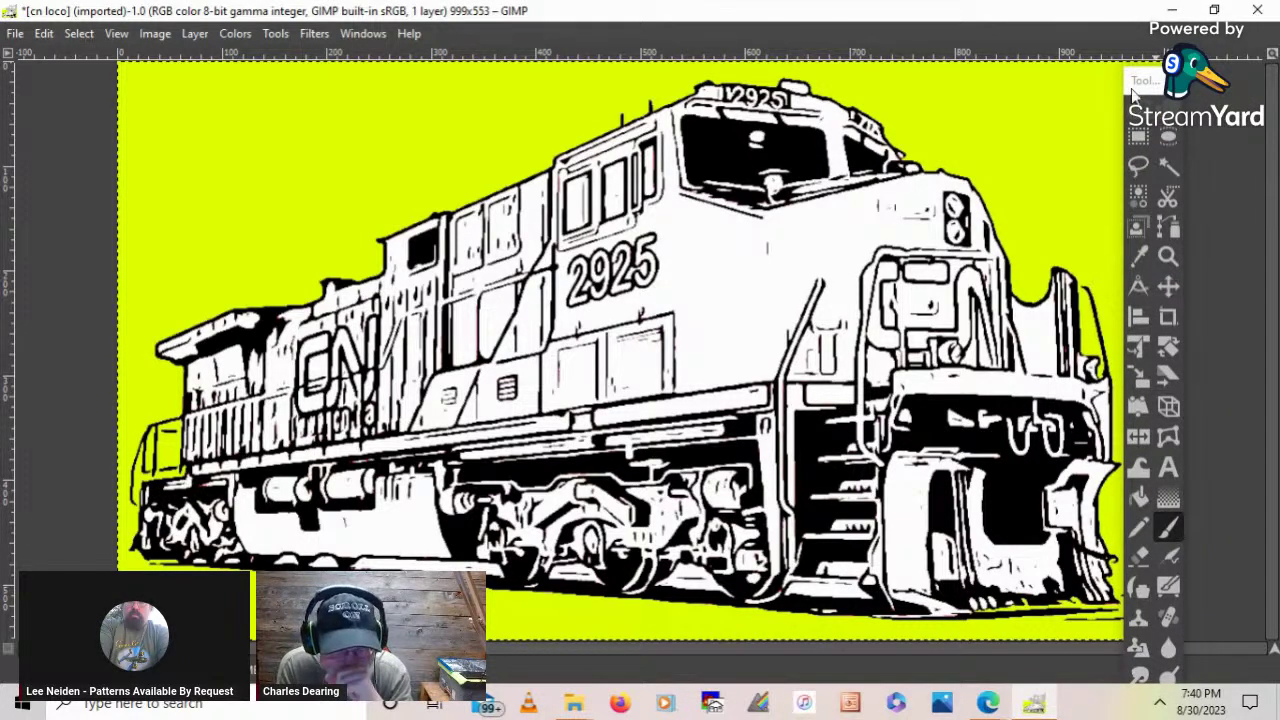
{"action": "left_click_drag", "start_coordinate": [1150, 80], "coordinate": [1220, 64]}
- Examine the outline of the locomotive's nose, headlights and front handrail up close, and return to a view of the whole image
{"action": "left_click", "coordinate": [1237, 240]}
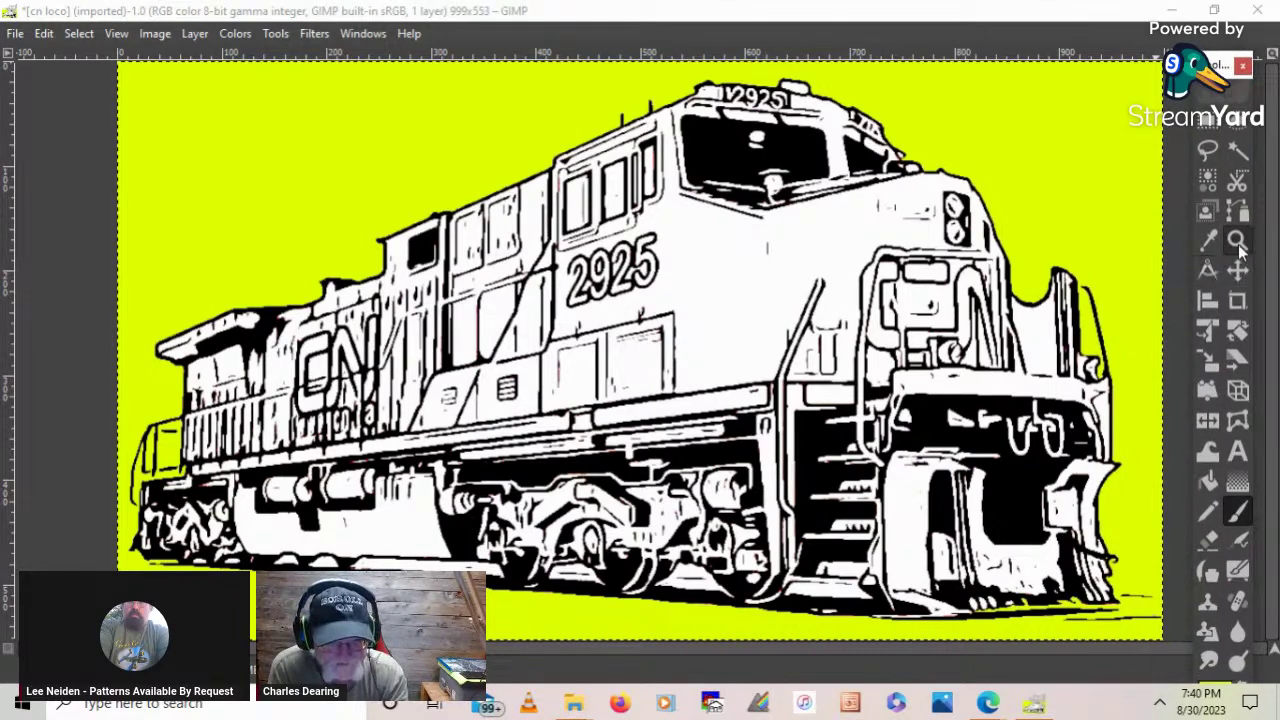
{"action": "left_click", "coordinate": [1100, 312]}
{"action": "left_click", "coordinate": [1112, 320]}
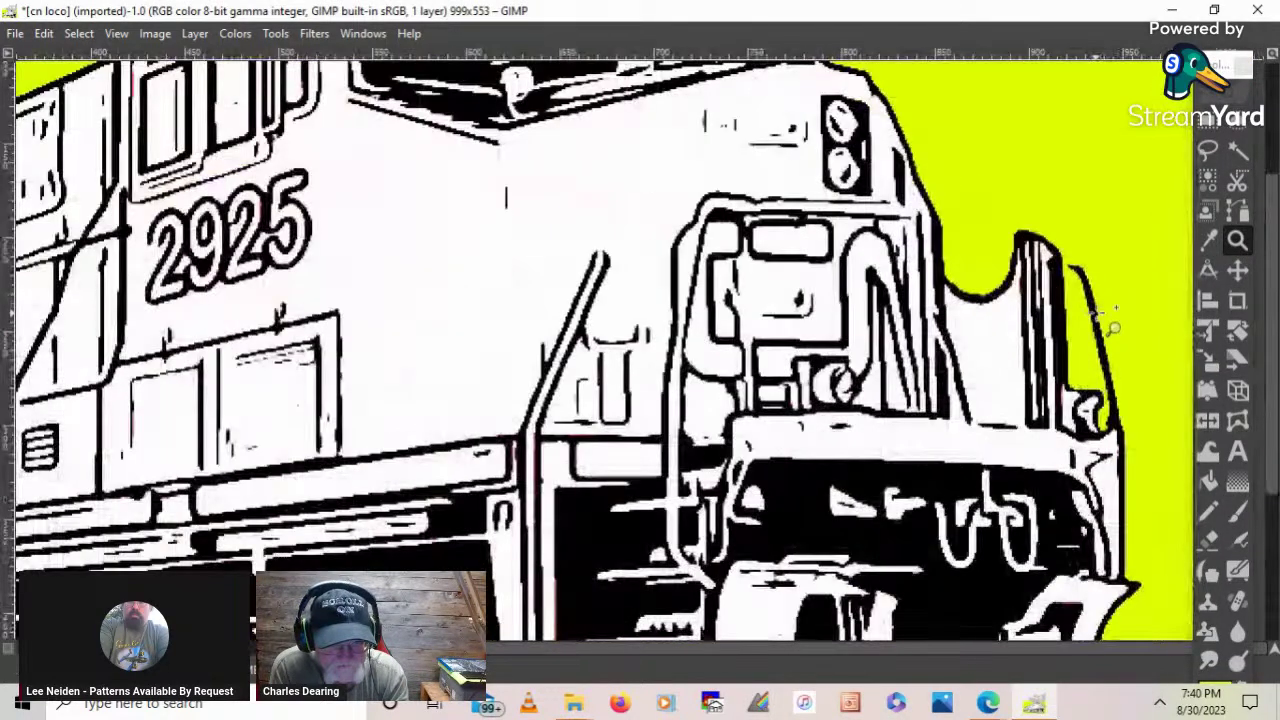
{"action": "left_click", "coordinate": [1110, 316]}
{"action": "left_click", "coordinate": [1090, 350]}
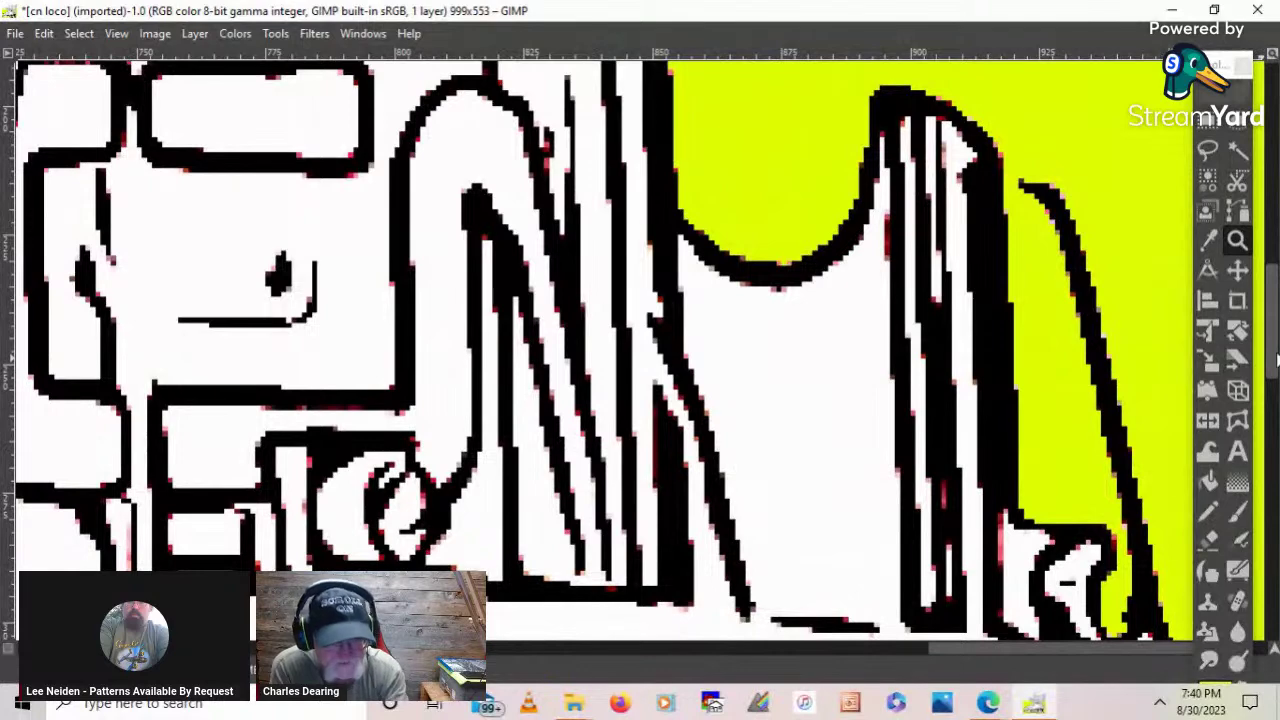
{"action": "scroll", "coordinate": [1040, 298], "scroll_direction": "up", "scroll_amount": 3}
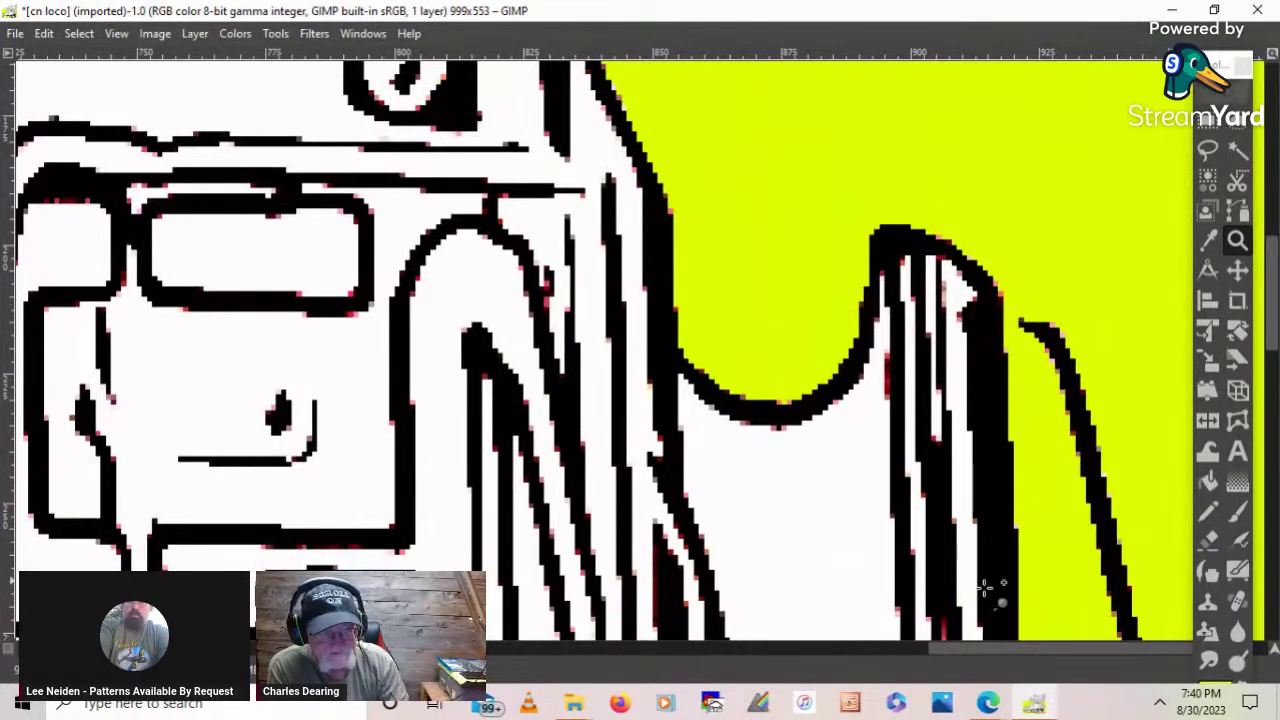
{"action": "scroll", "coordinate": [941, 643], "scroll_direction": "right", "scroll_amount": 2}
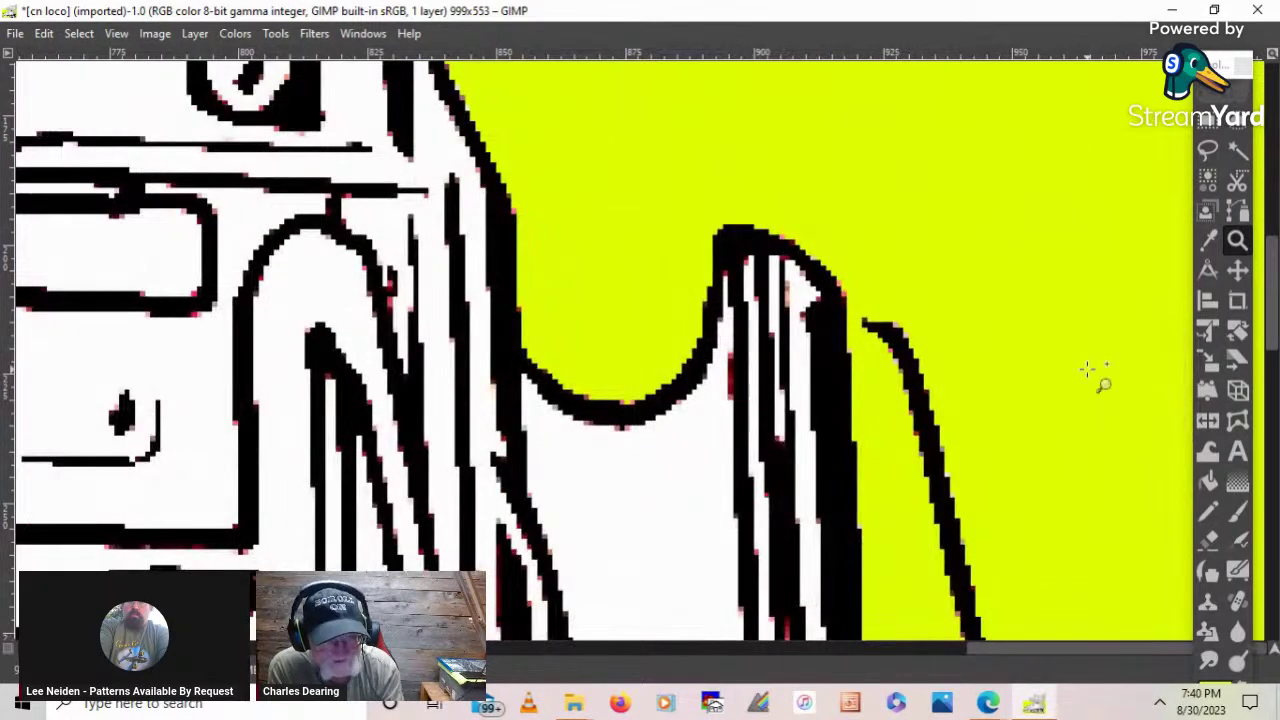
{"action": "mouse_move", "coordinate": [1273, 338]}
{"action": "left_mouse_down"}
{"action": "mouse_move", "coordinate": [1268, 228]}
{"action": "mouse_move", "coordinate": [1270, 545]}
{"action": "mouse_move", "coordinate": [1274, 352]}
{"action": "left_mouse_up"}
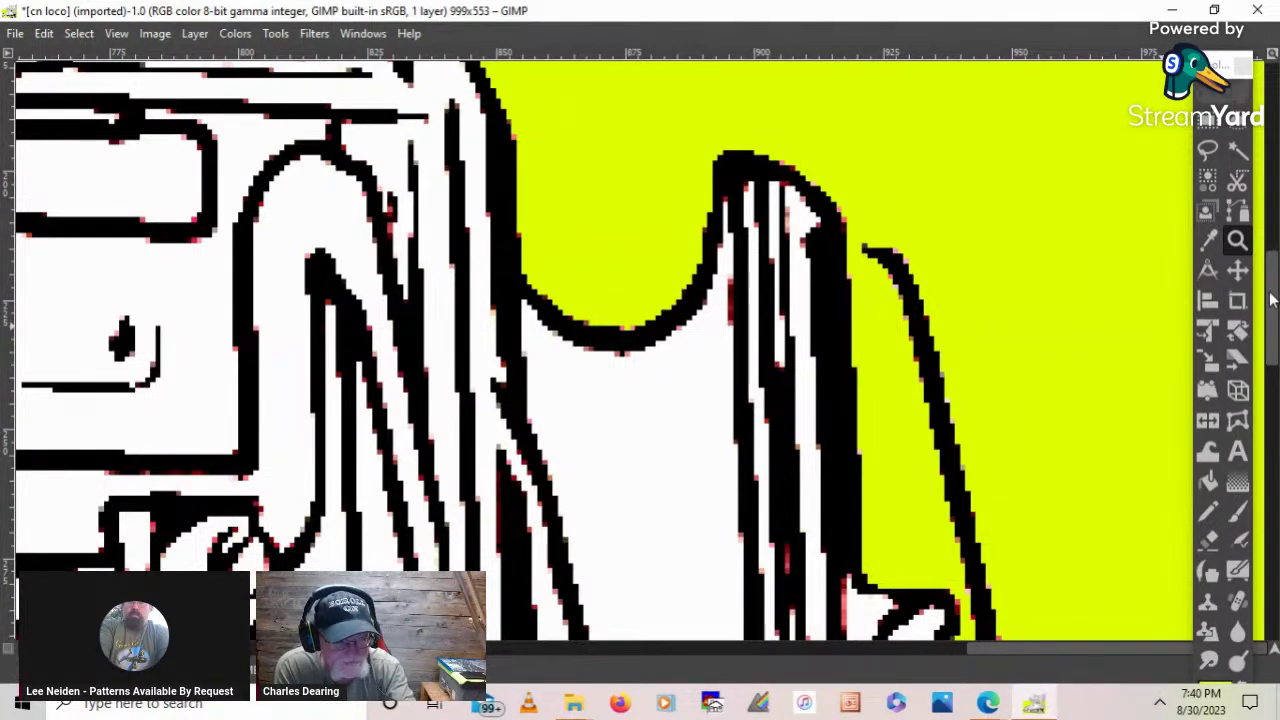
{"action": "left_click_drag", "start_coordinate": [1273, 298], "coordinate": [1255, 258]}
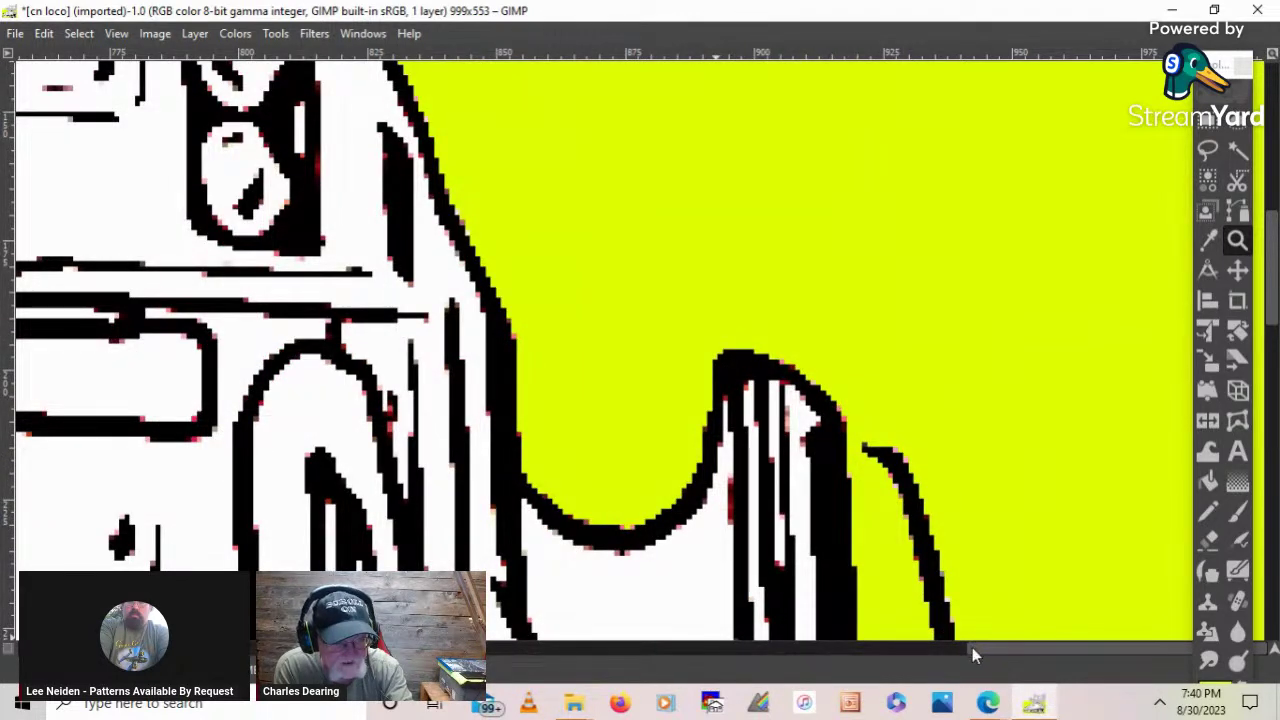
{"action": "left_click_drag", "start_coordinate": [972, 648], "coordinate": [920, 648]}
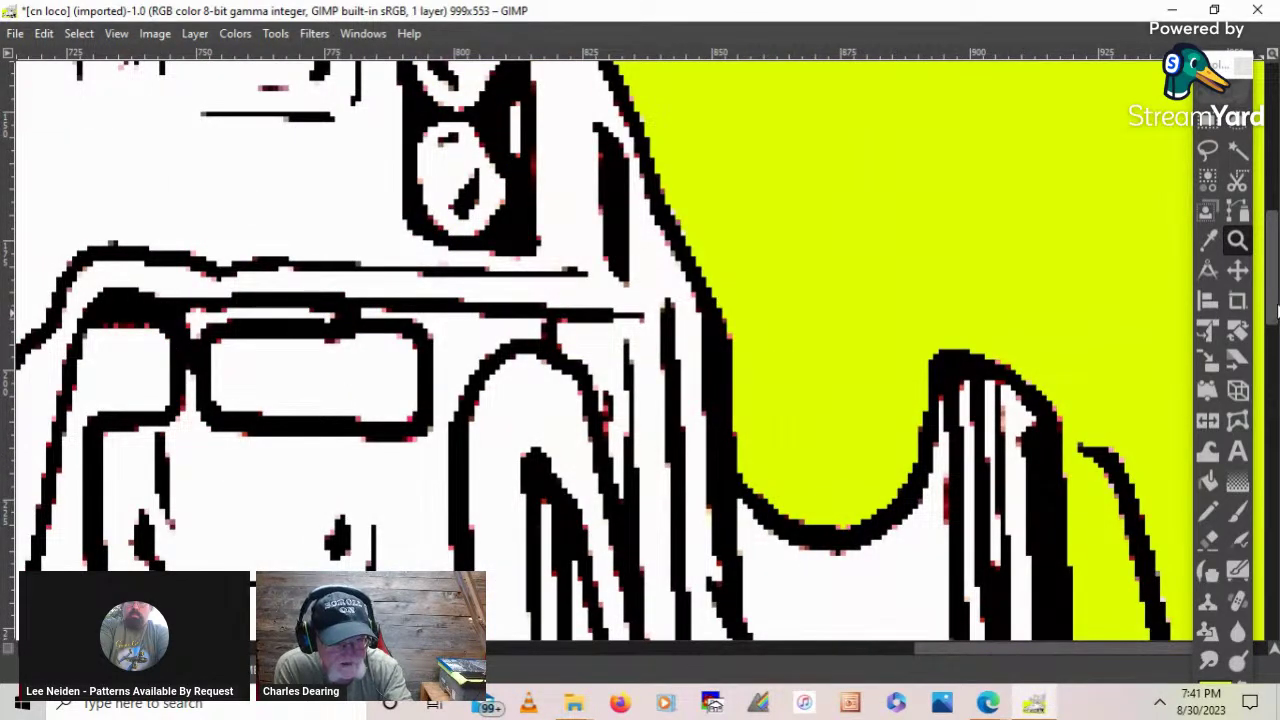
{"action": "left_click_drag", "start_coordinate": [1272, 310], "coordinate": [1272, 284]}
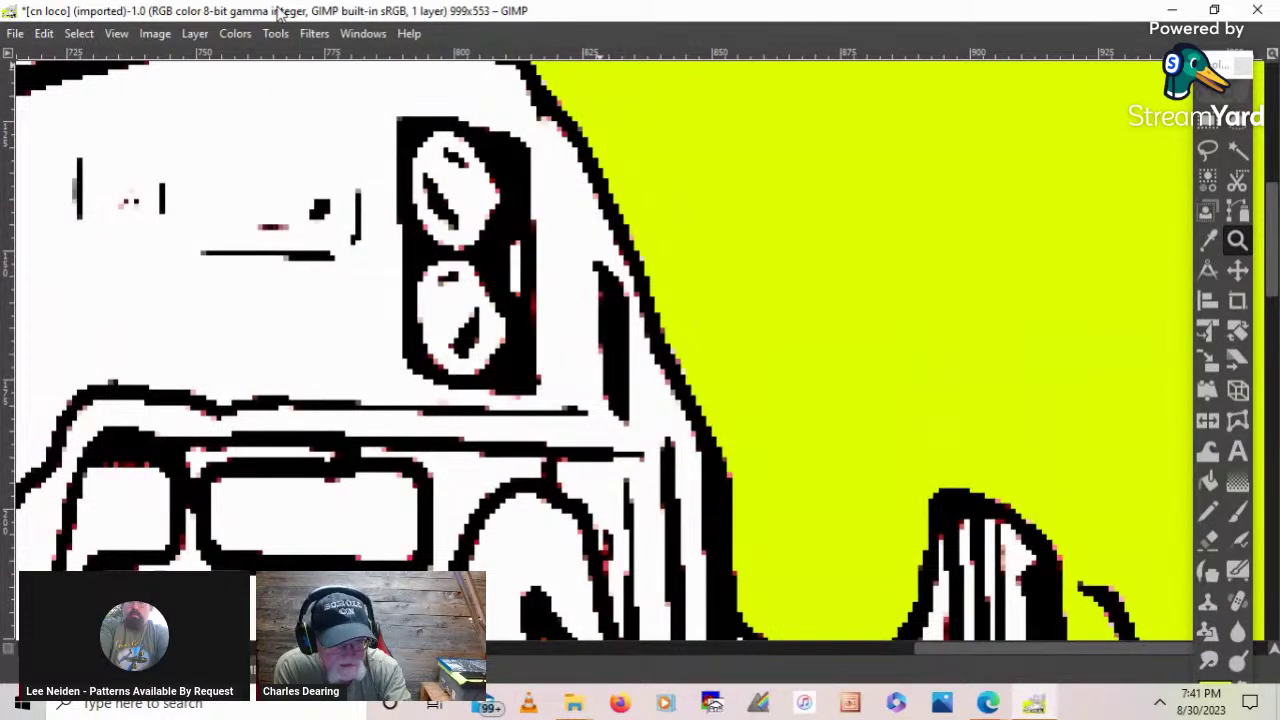
{"action": "left_click", "coordinate": [116, 33]}
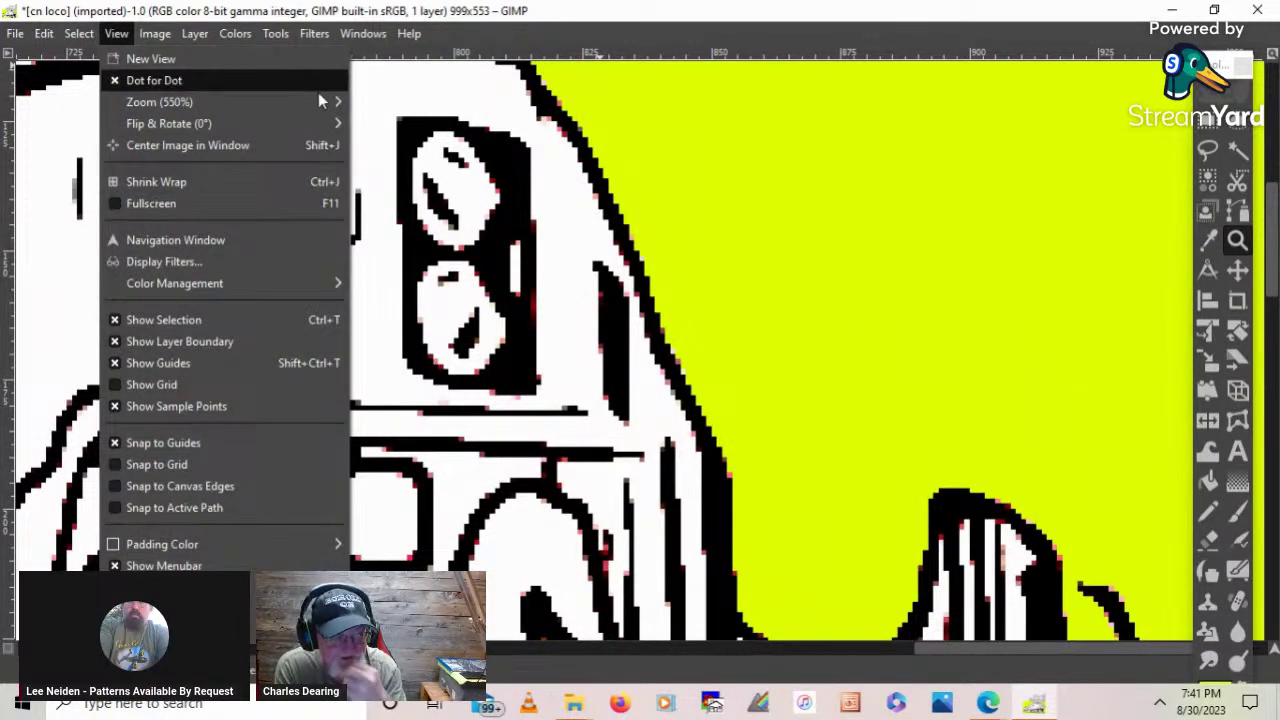
{"action": "mouse_move", "coordinate": [325, 105]}
{"action": "left_click", "coordinate": [455, 167]}
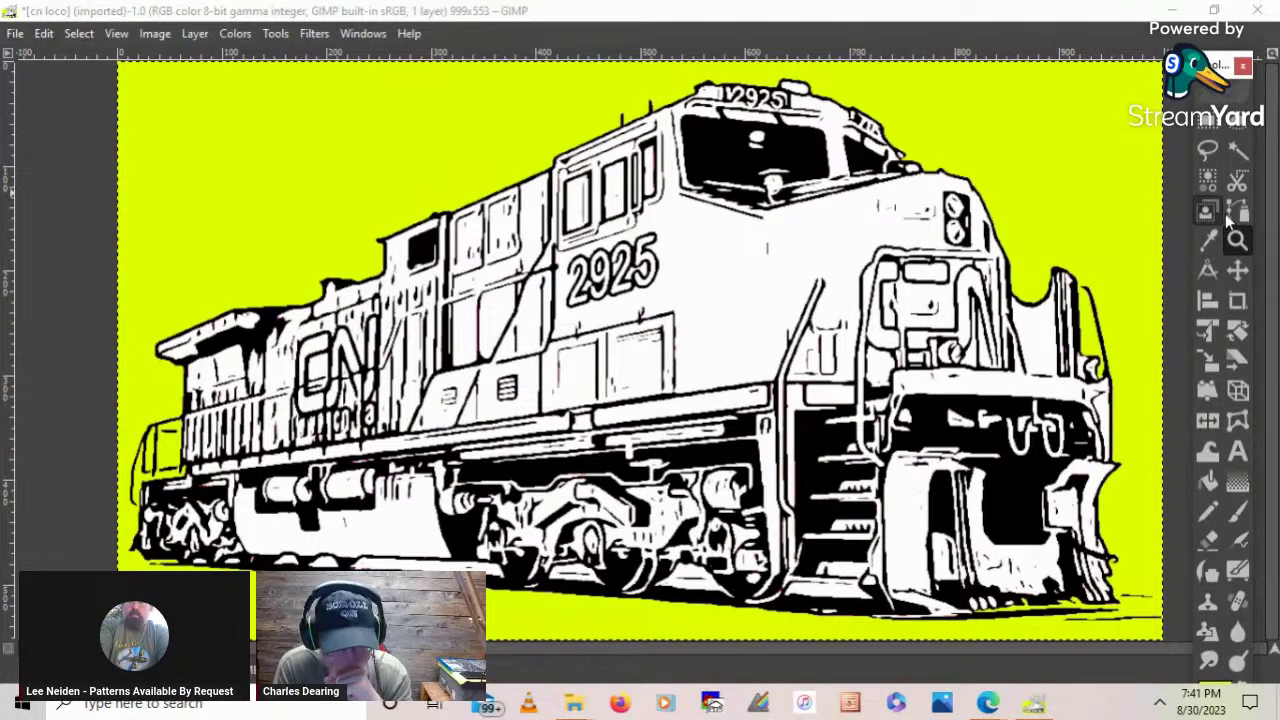
- Move the toolbox to the opposite side of the canvas and set the foreground color to red (fe0000)
{"action": "left_click", "coordinate": [1239, 513]}
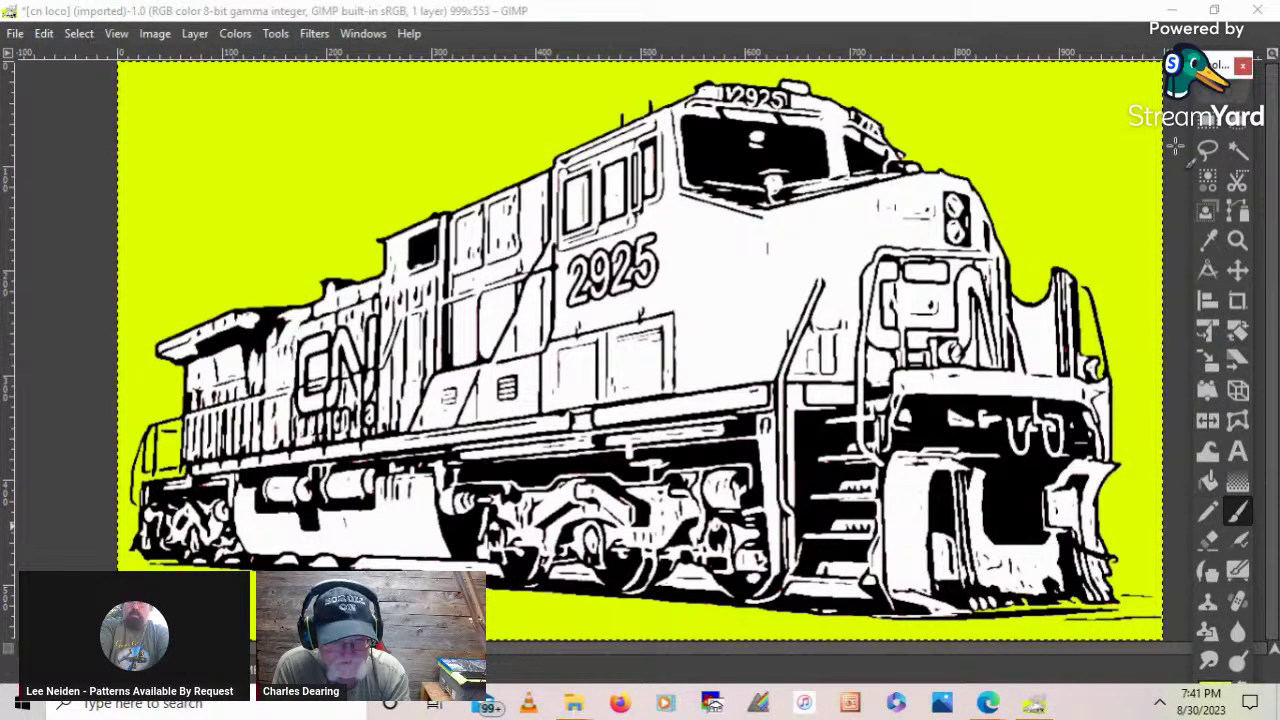
{"action": "left_click_drag", "start_coordinate": [1212, 72], "coordinate": [82, 22]}
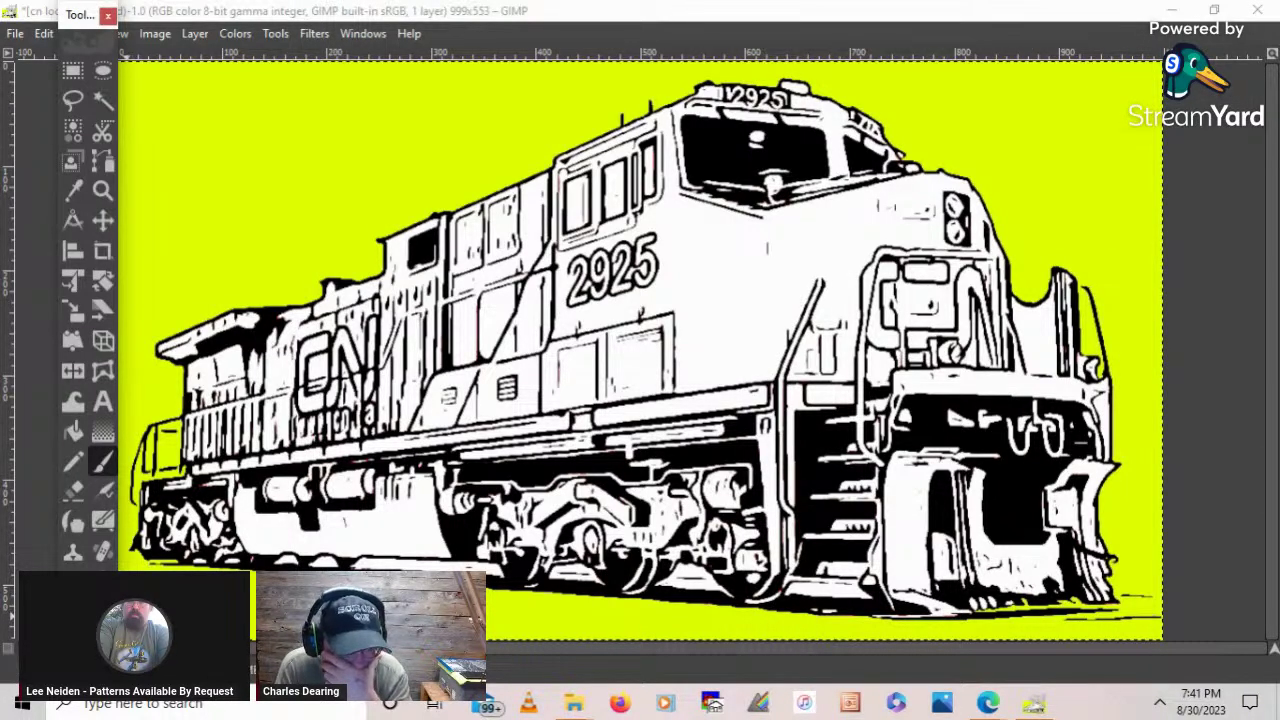
{"action": "left_click", "coordinate": [80, 644]}
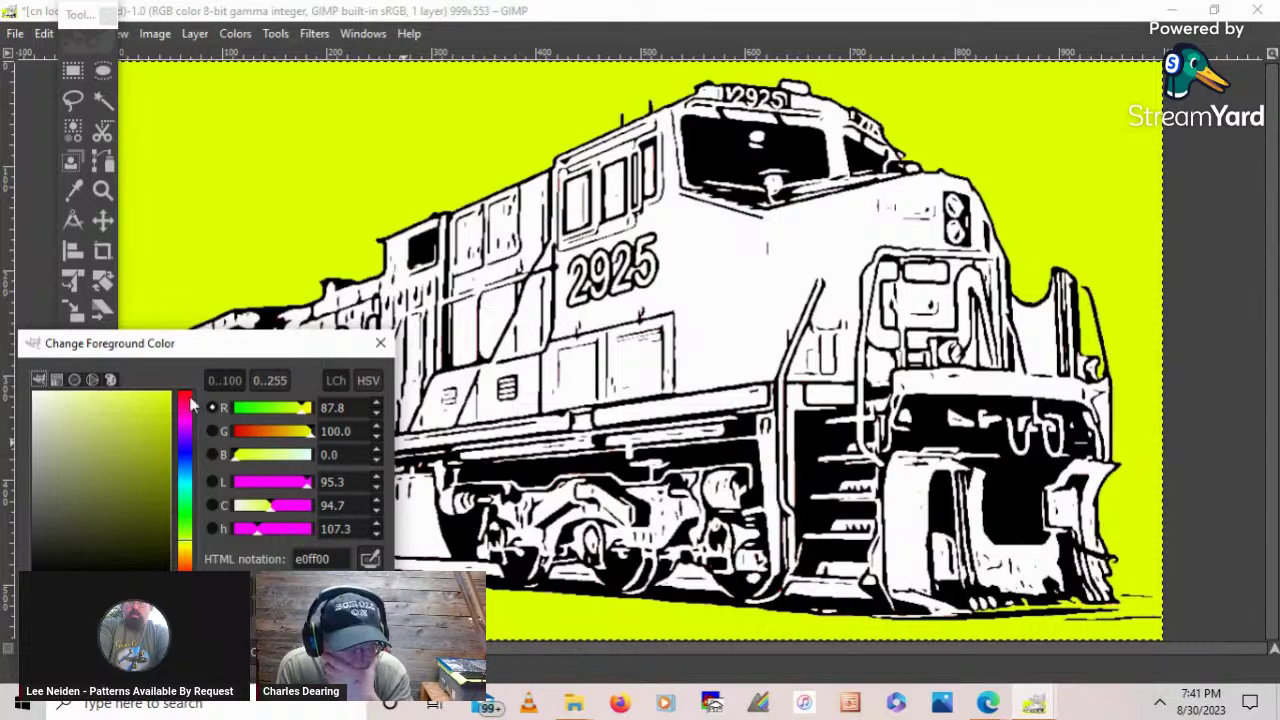
{"action": "left_click", "coordinate": [188, 395]}
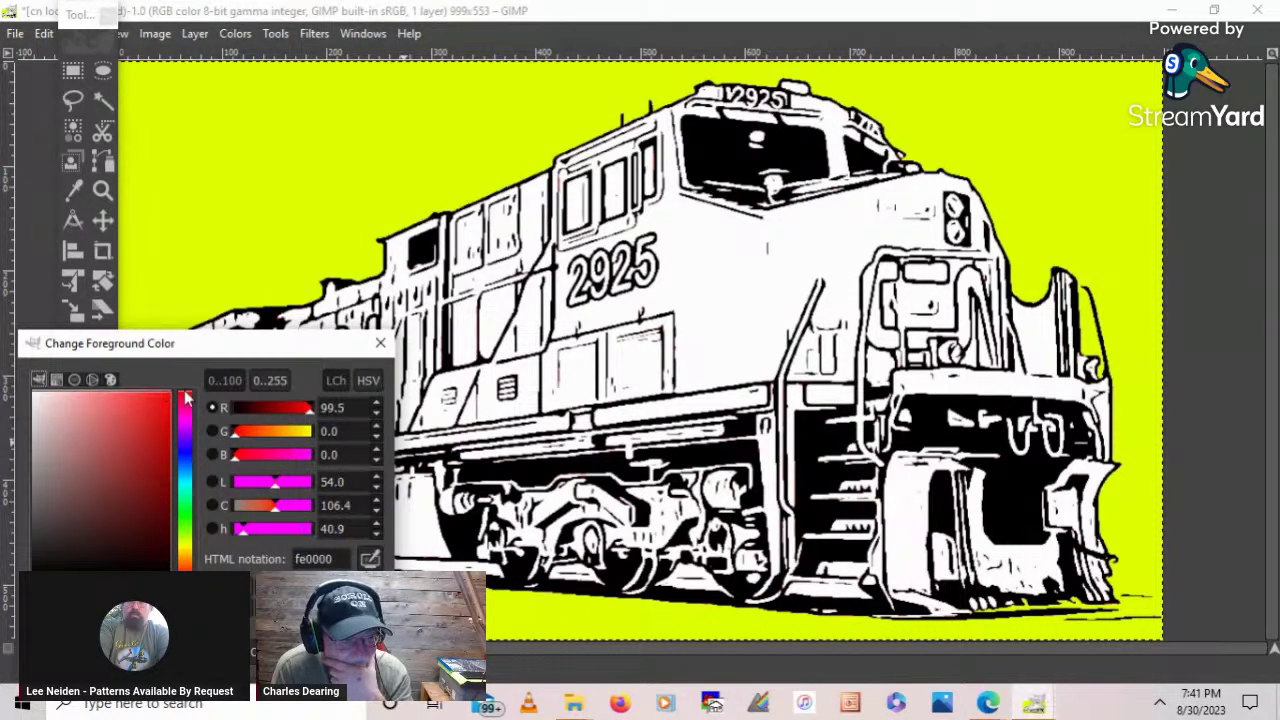
{"action": "left_click", "coordinate": [260, 652]}
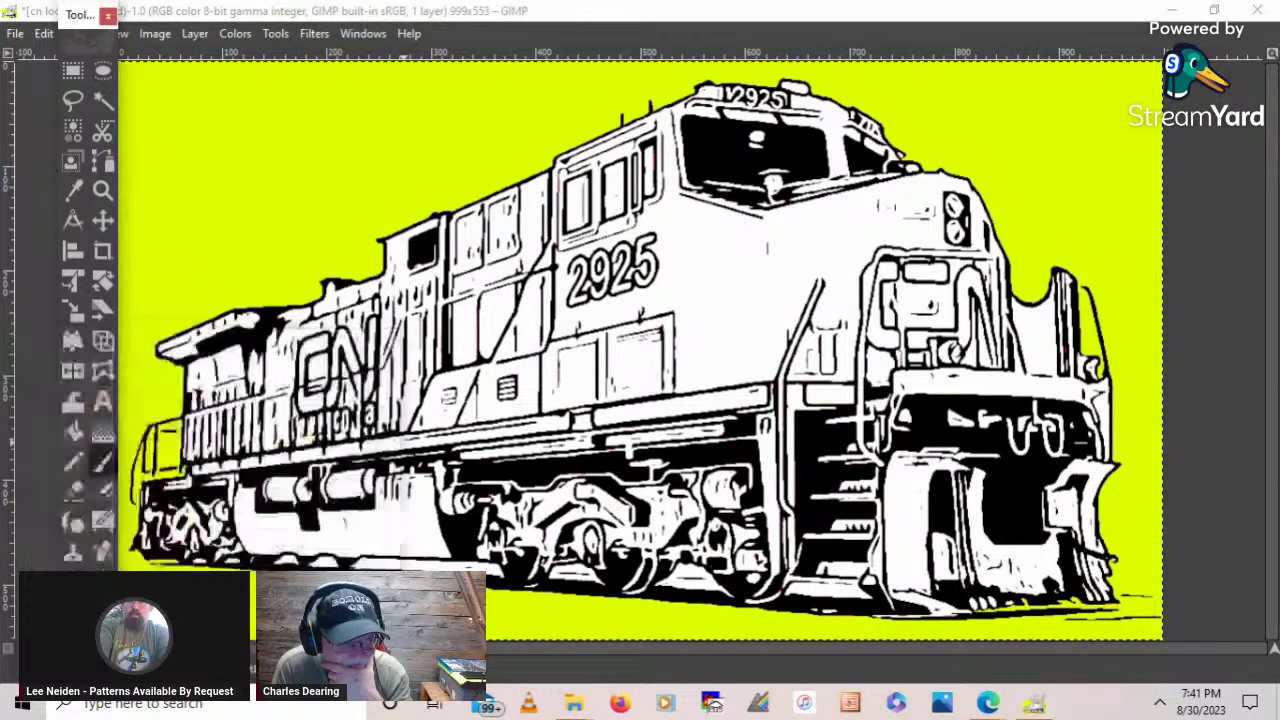
- Try to bucket-fill the connected black linework with red, starting from the thin front handrail, and undo the fill
{"action": "left_click", "coordinate": [73, 430]}
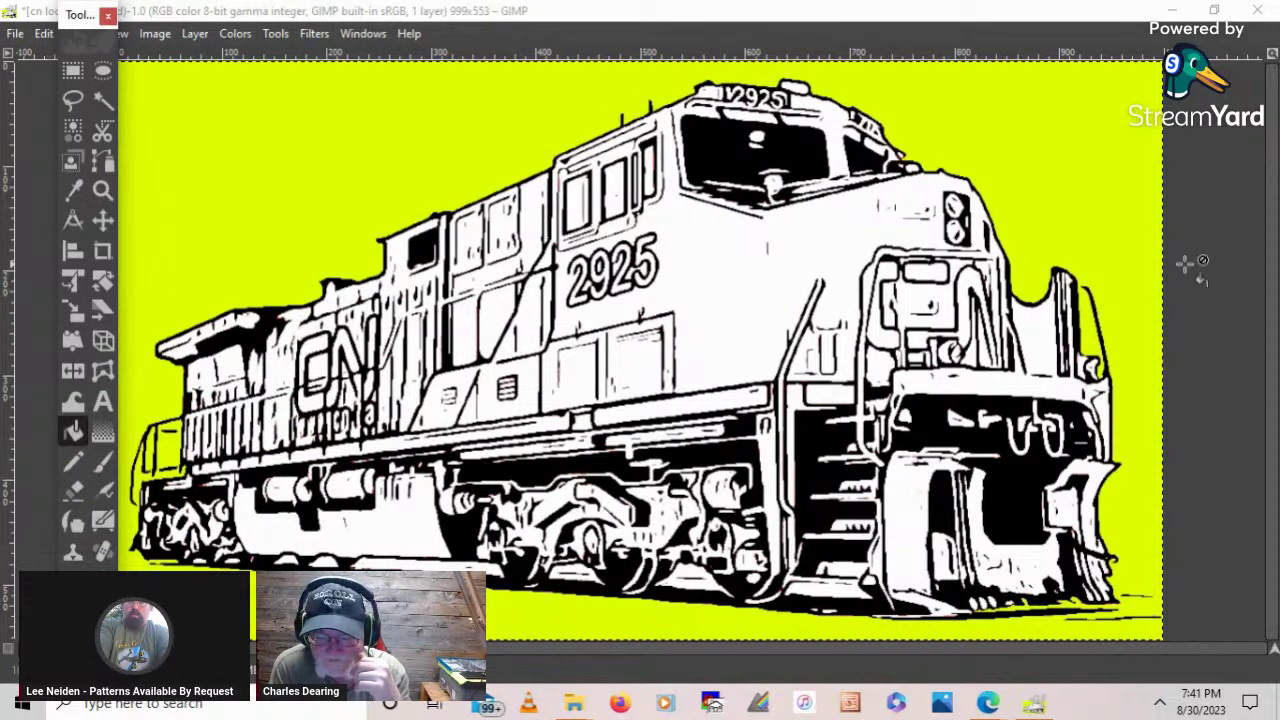
{"action": "left_click", "coordinate": [1100, 301]}
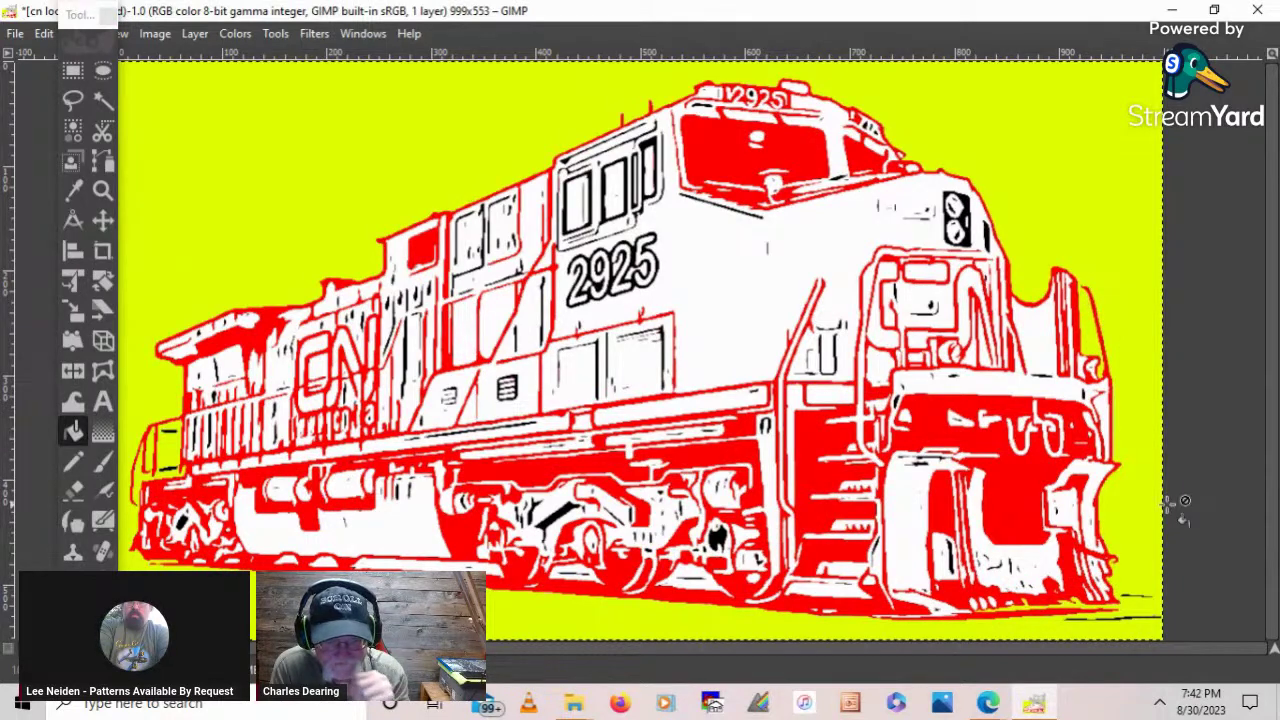
{"action": "key", "text": "ctrl+z"}
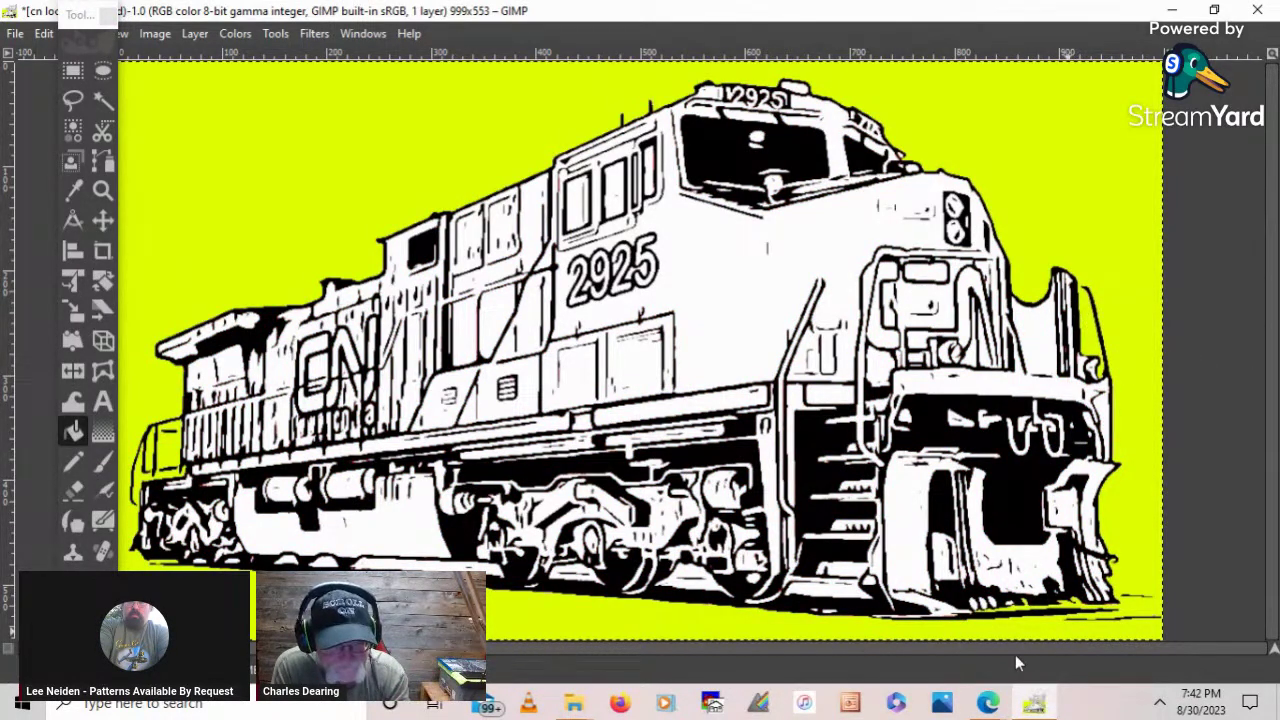
- Pick the background's bright yellow as the fill color at the locomotive's front end and activate Bucket Fill
{"action": "left_click", "coordinate": [102, 190]}
{"action": "left_click", "coordinate": [1108, 314]}
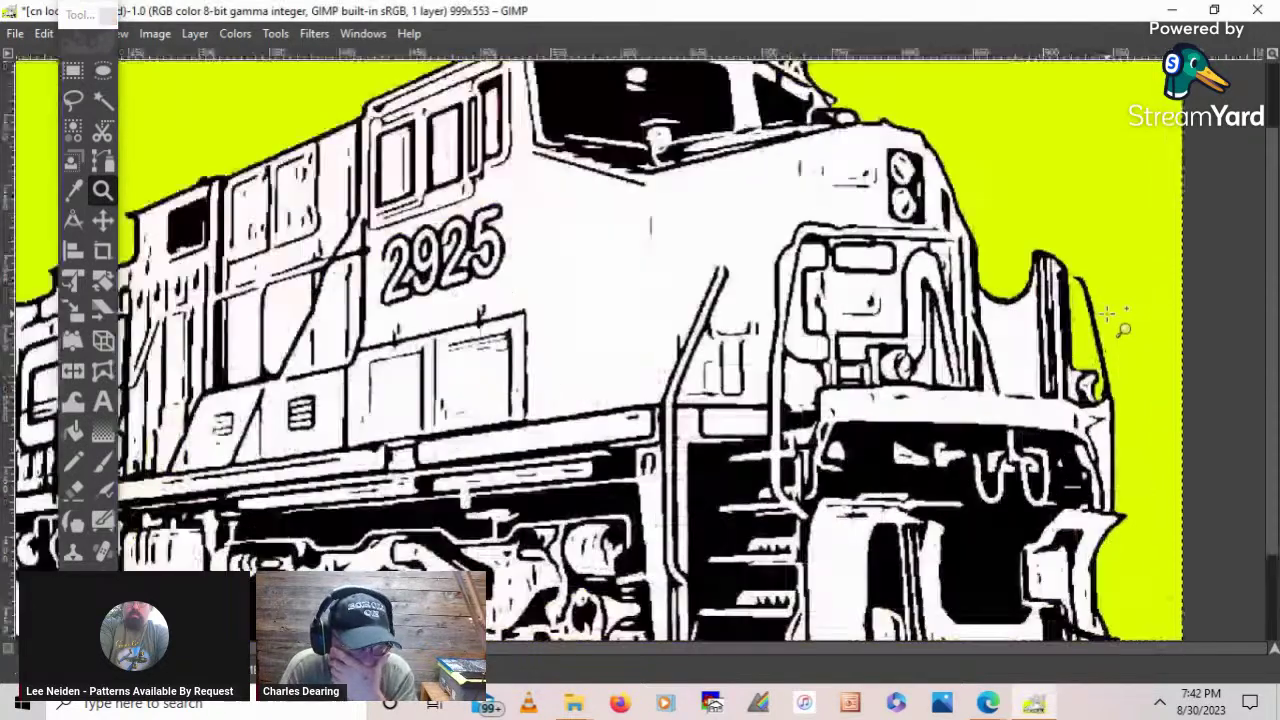
{"action": "left_click", "coordinate": [1108, 314]}
{"action": "scroll", "coordinate": [1266, 360], "scroll_direction": "up", "scroll_amount": 4}
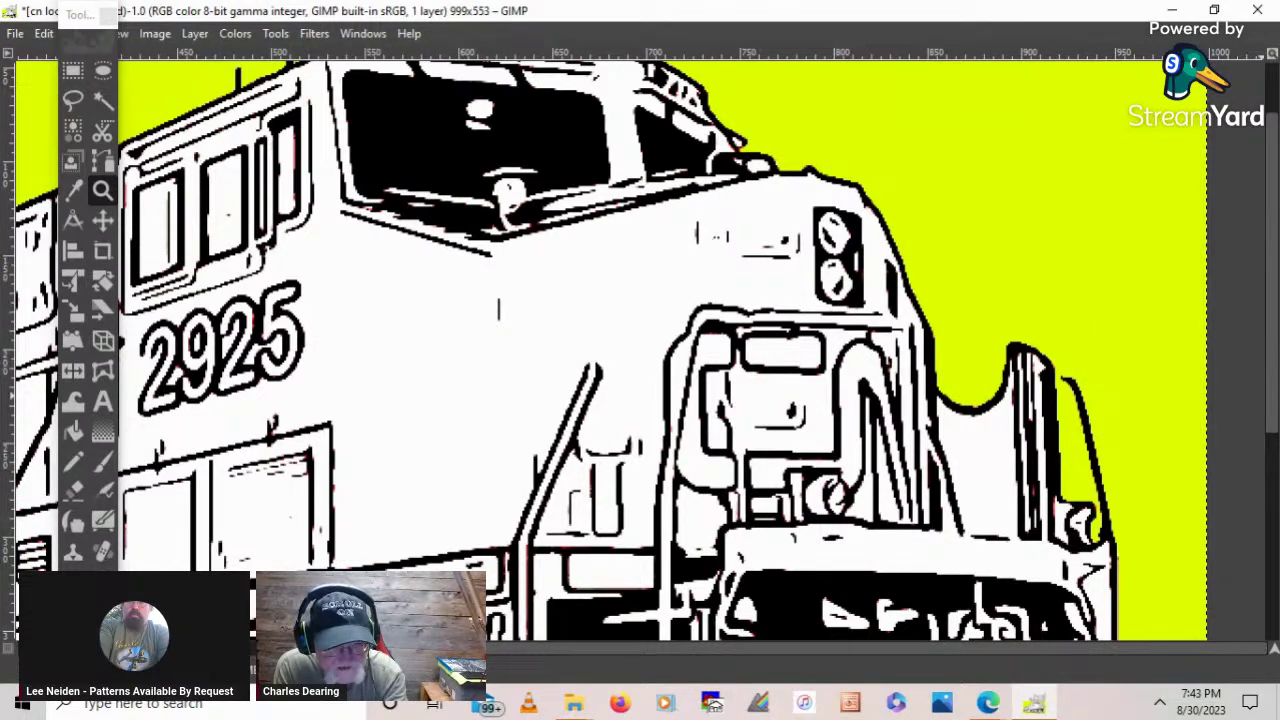
{"action": "mouse_move", "coordinate": [1274, 328]}
{"action": "left_mouse_down"}
{"action": "mouse_move", "coordinate": [1274, 403]}
{"action": "mouse_move", "coordinate": [1274, 336]}
{"action": "left_mouse_up"}
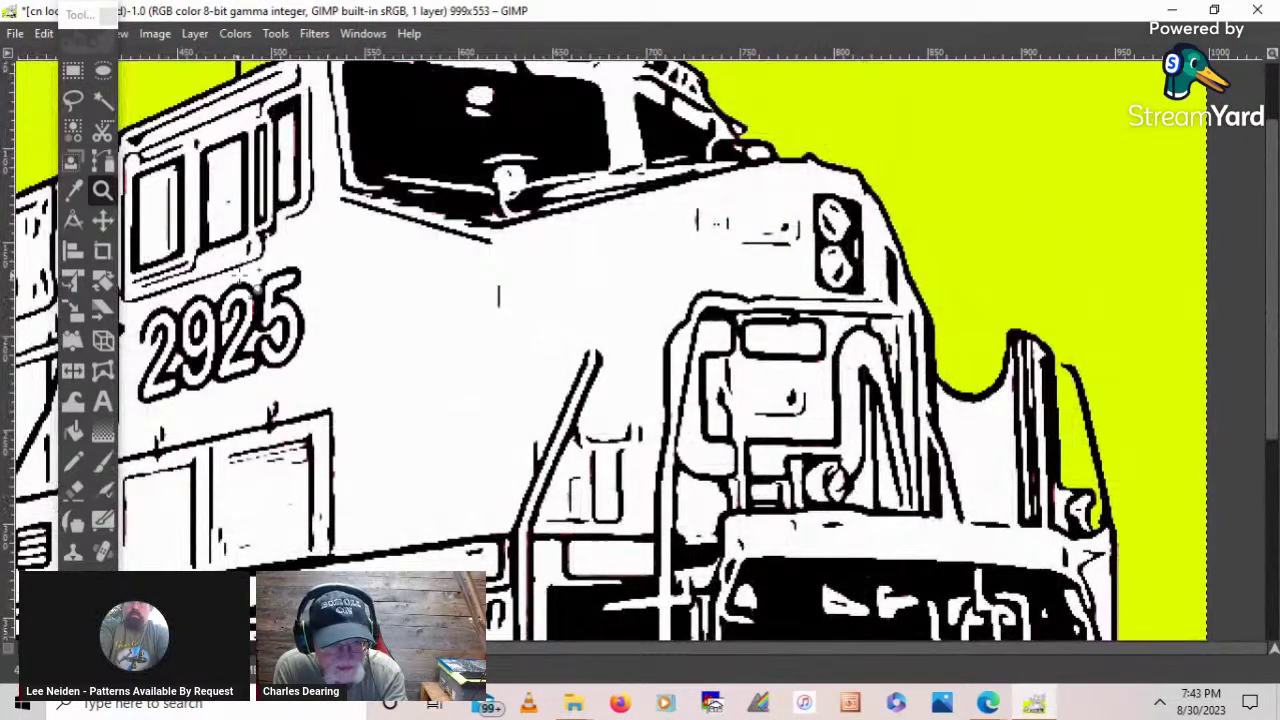
{"action": "left_click", "coordinate": [101, 189]}
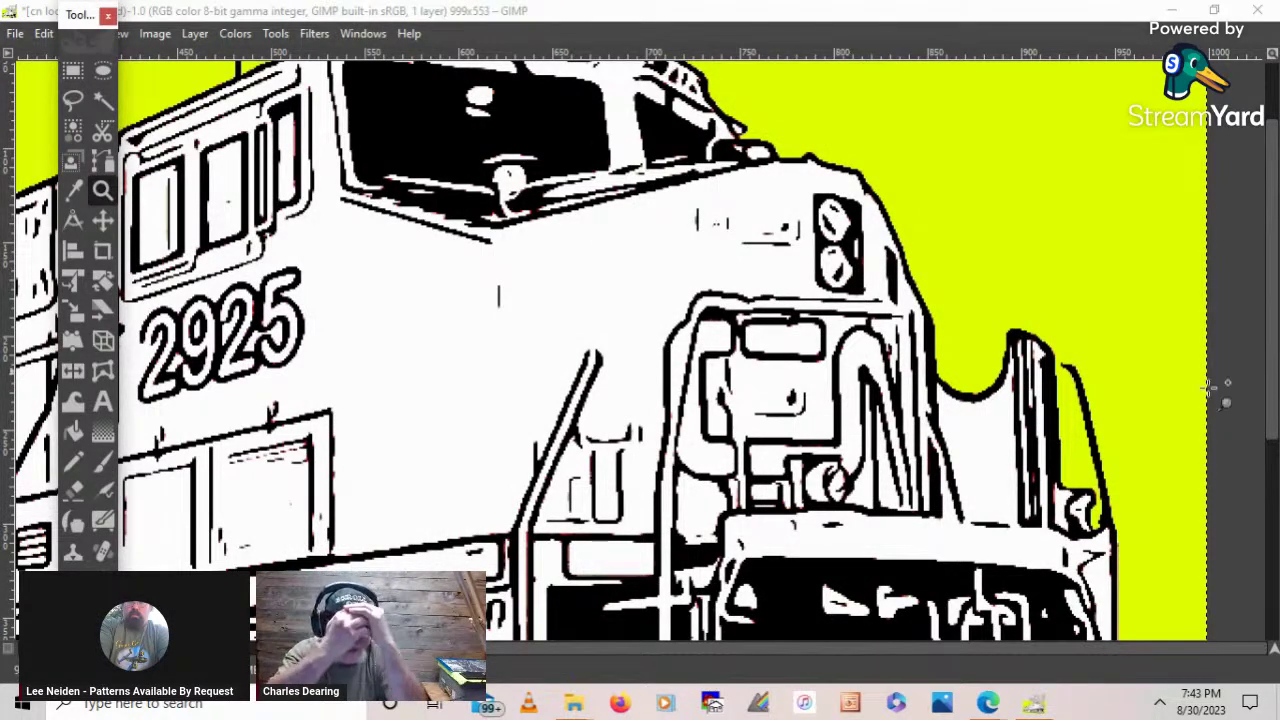
{"action": "left_click", "coordinate": [970, 405]}
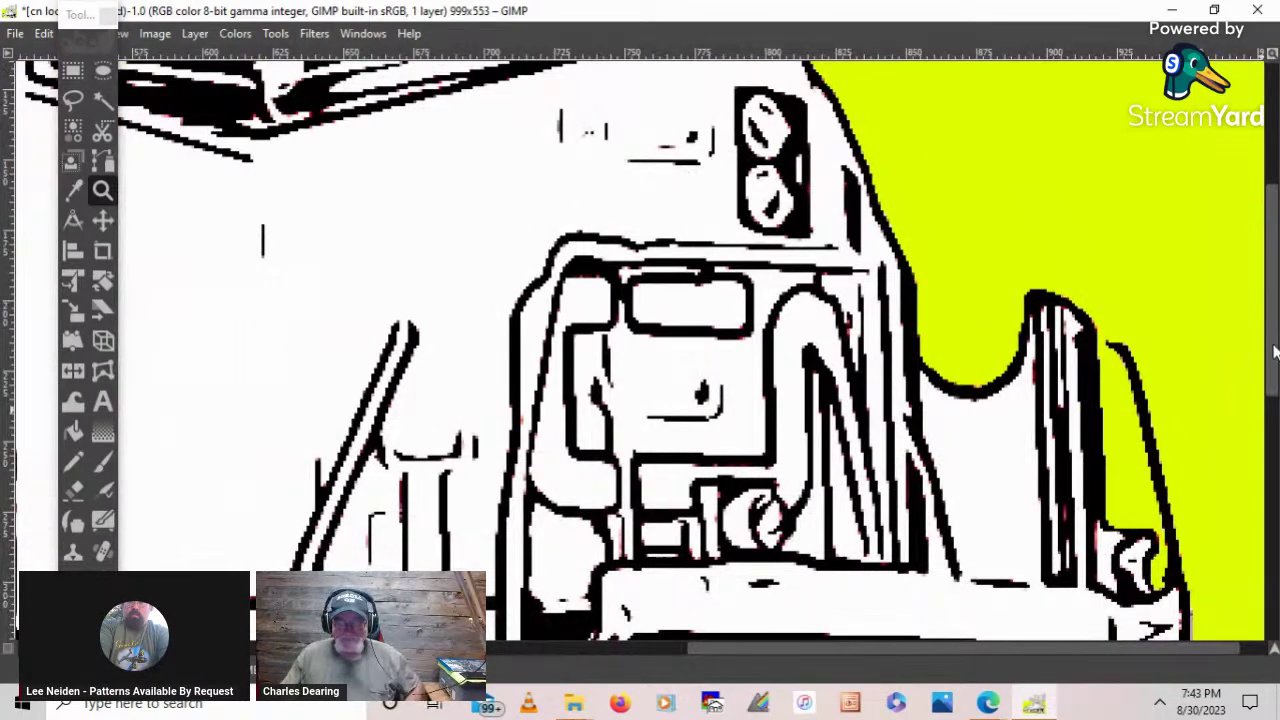
{"action": "scroll", "coordinate": [1274, 352], "scroll_direction": "down", "scroll_amount": 3}
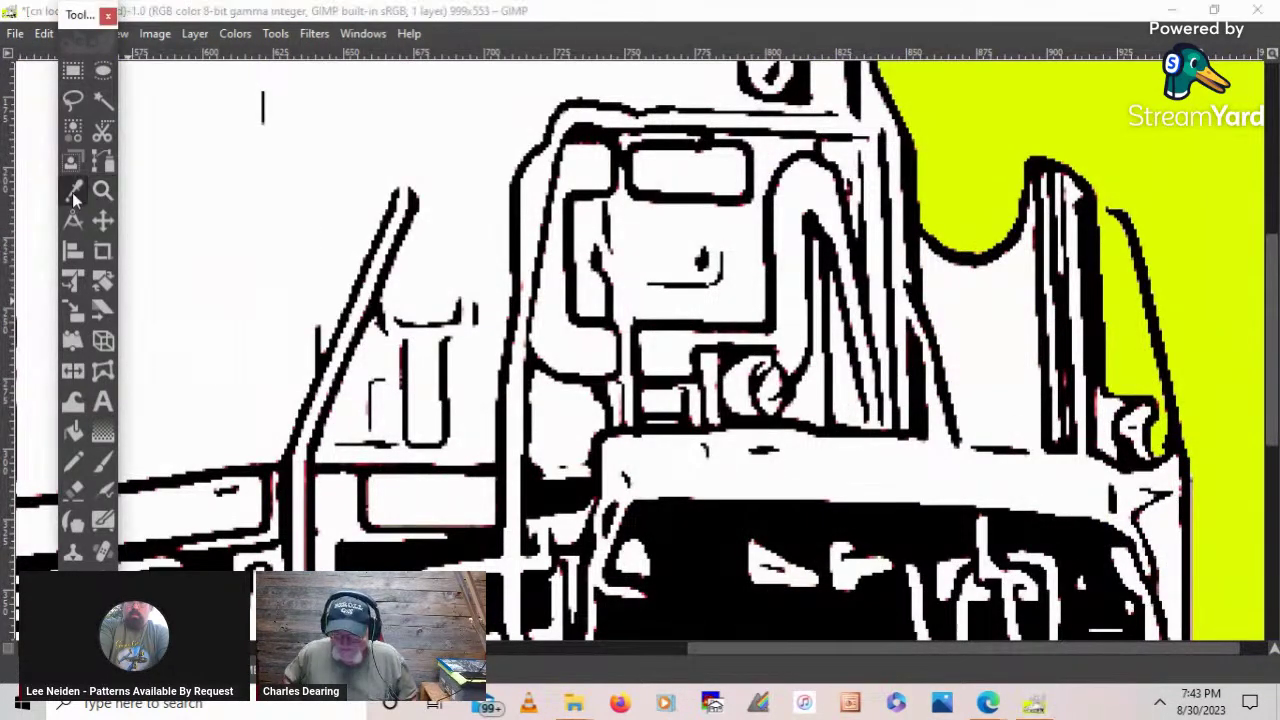
{"action": "left_click", "coordinate": [72, 190]}
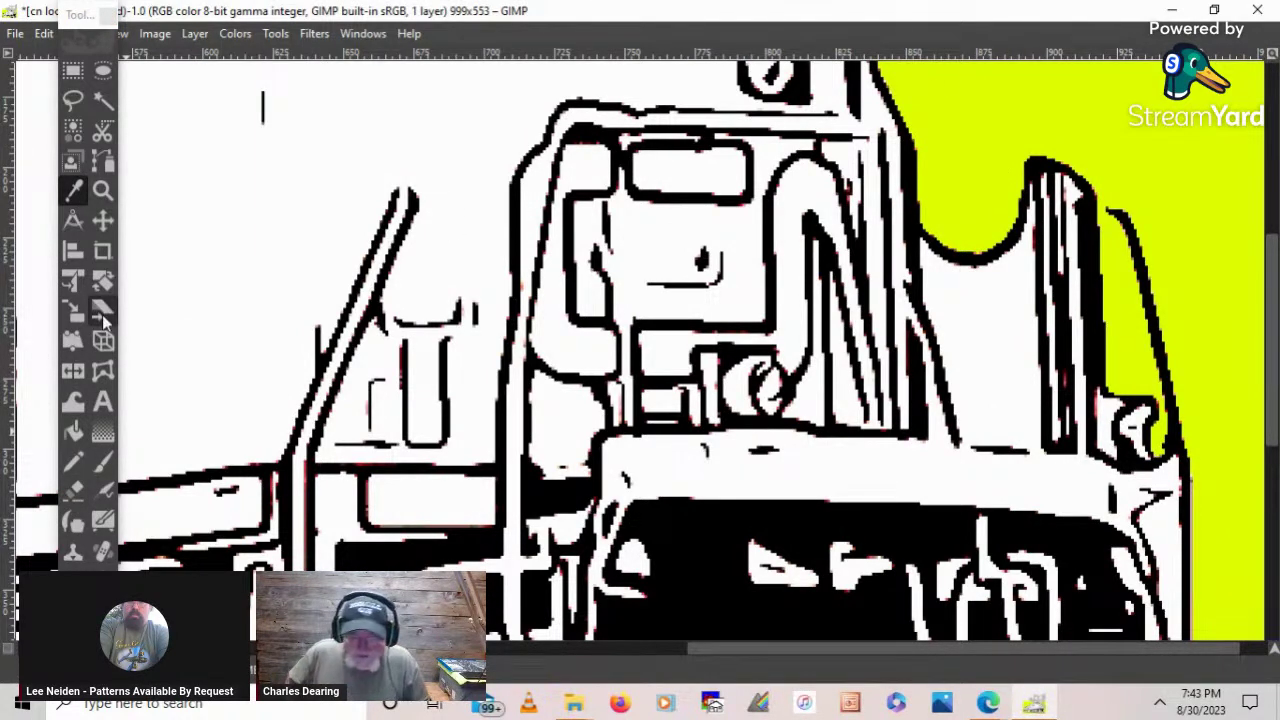
{"action": "left_click", "coordinate": [72, 428]}
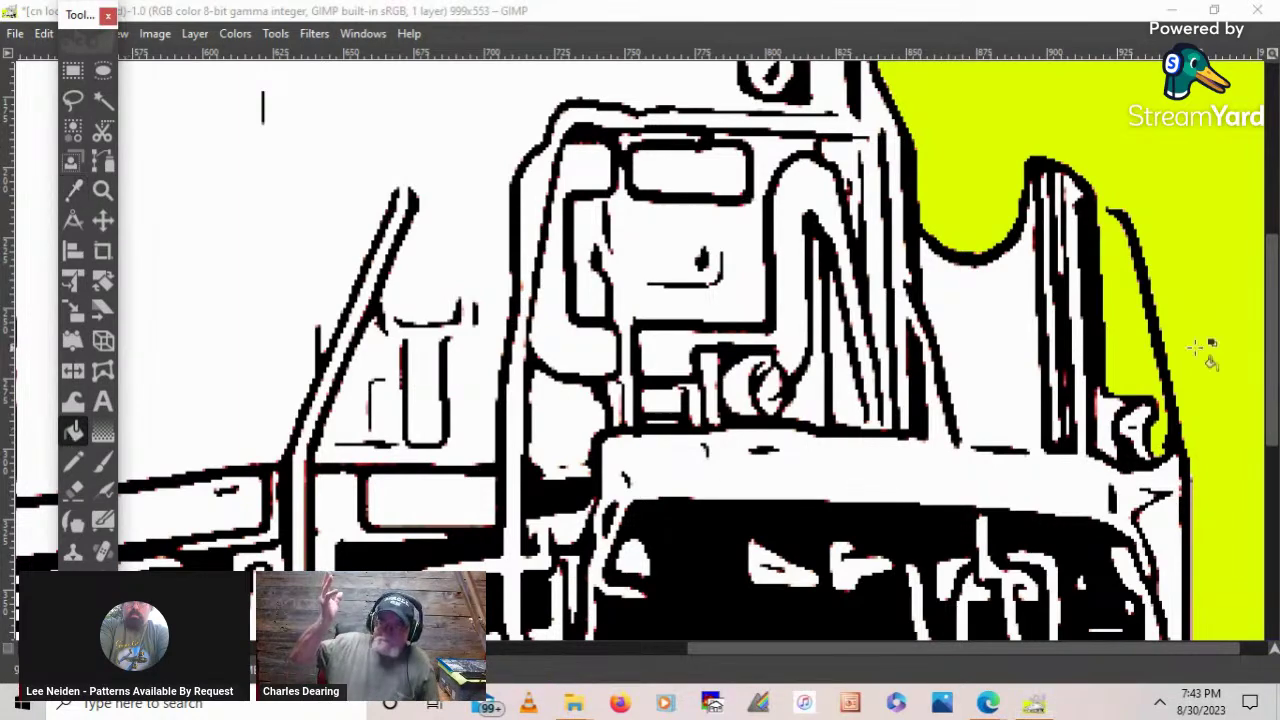
- Try filling the white area between the nose and the front post with bright yellow twice, undoing each fill
{"action": "left_click", "coordinate": [977, 435]}
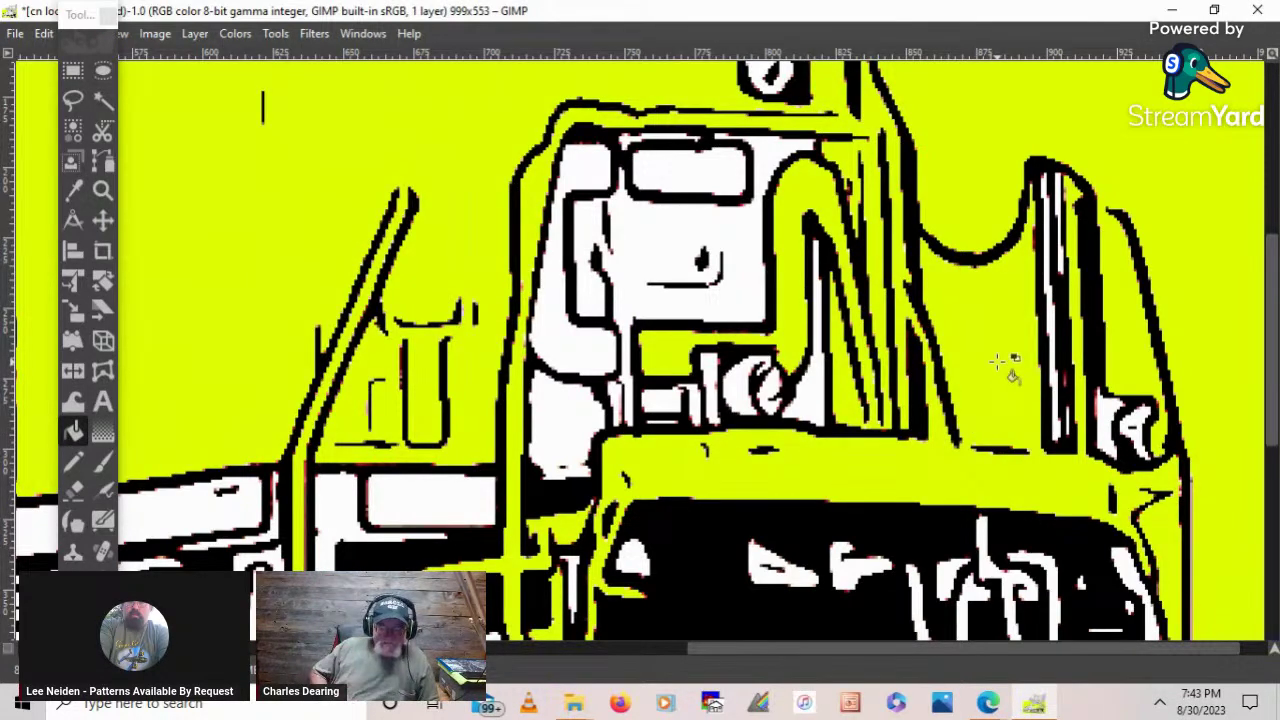
{"action": "key", "text": "ctrl+z"}
{"action": "left_click", "coordinate": [980, 325]}
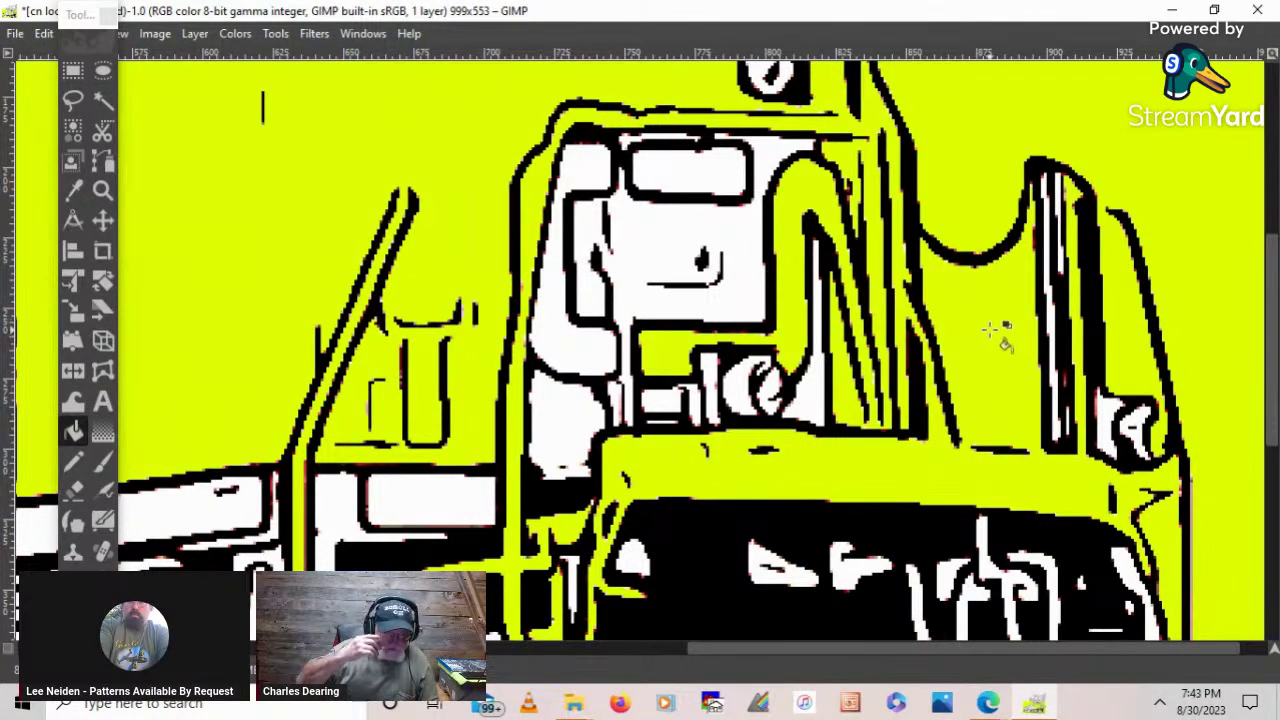
{"action": "key", "text": "ctrl+z"}
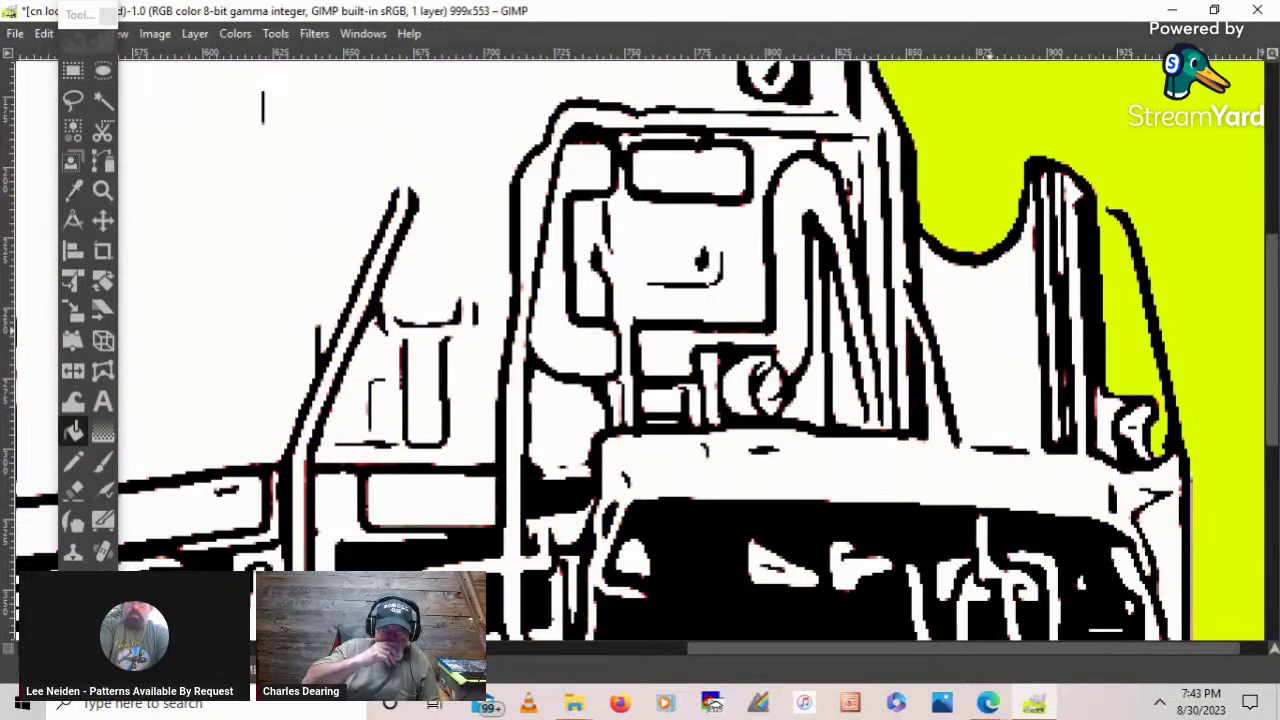
- Fill the white area between the nose and the front post with yellow, view its spread across the whole locomotive, and undo the fill
{"action": "left_click", "coordinate": [995, 335]}
{"action": "scroll", "coordinate": [640, 350], "scroll_direction": "up", "scroll_amount": 4}
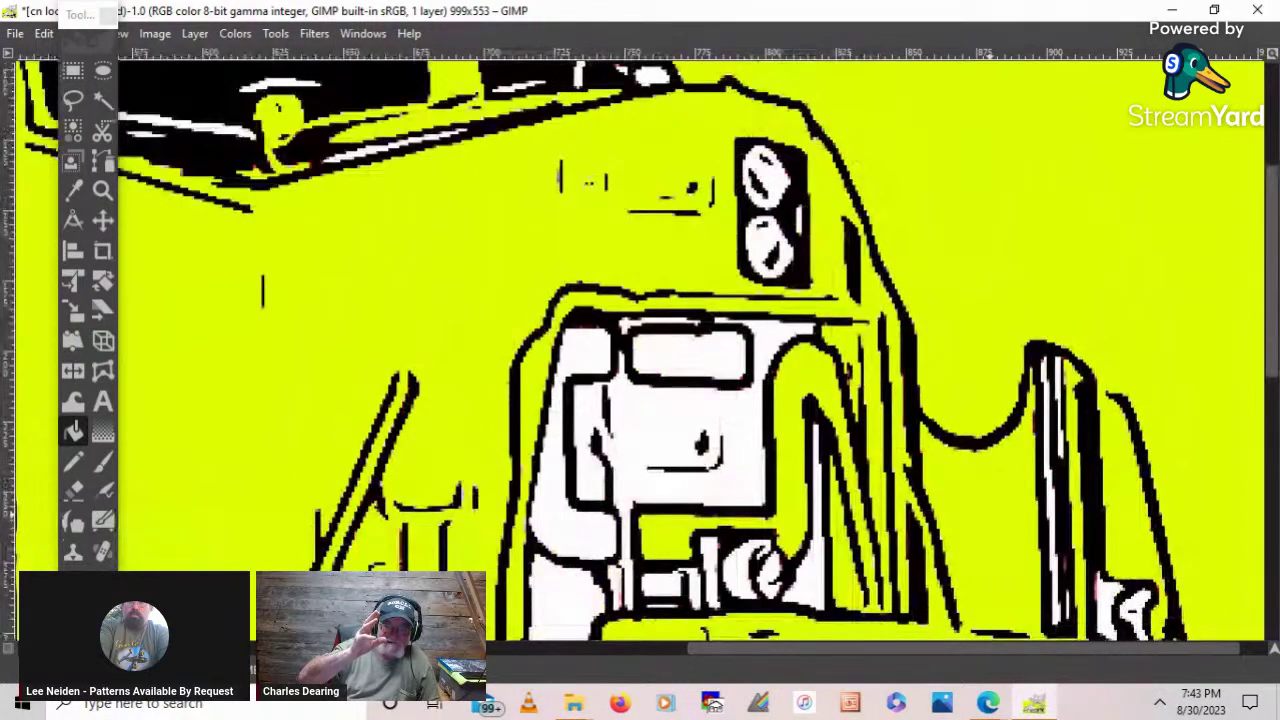
{"action": "scroll", "coordinate": [574, 174], "scroll_direction": "down", "scroll_amount": 4}
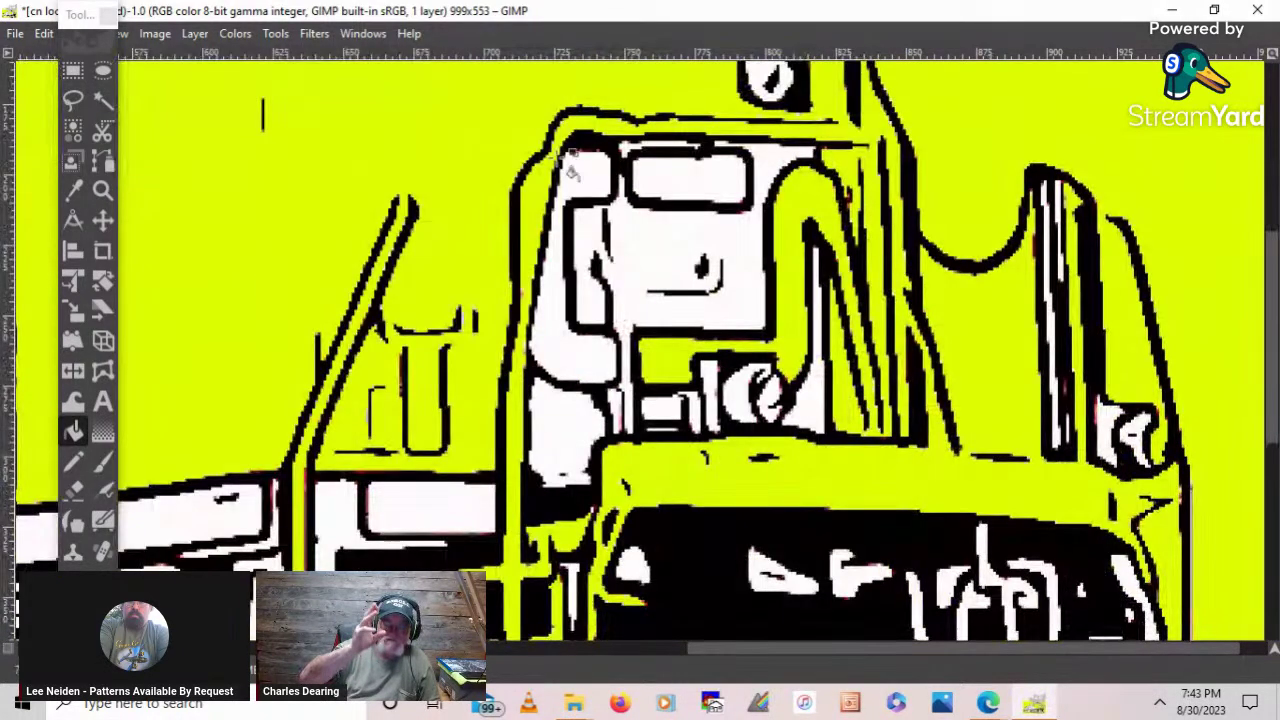
{"action": "left_click", "coordinate": [117, 34]}
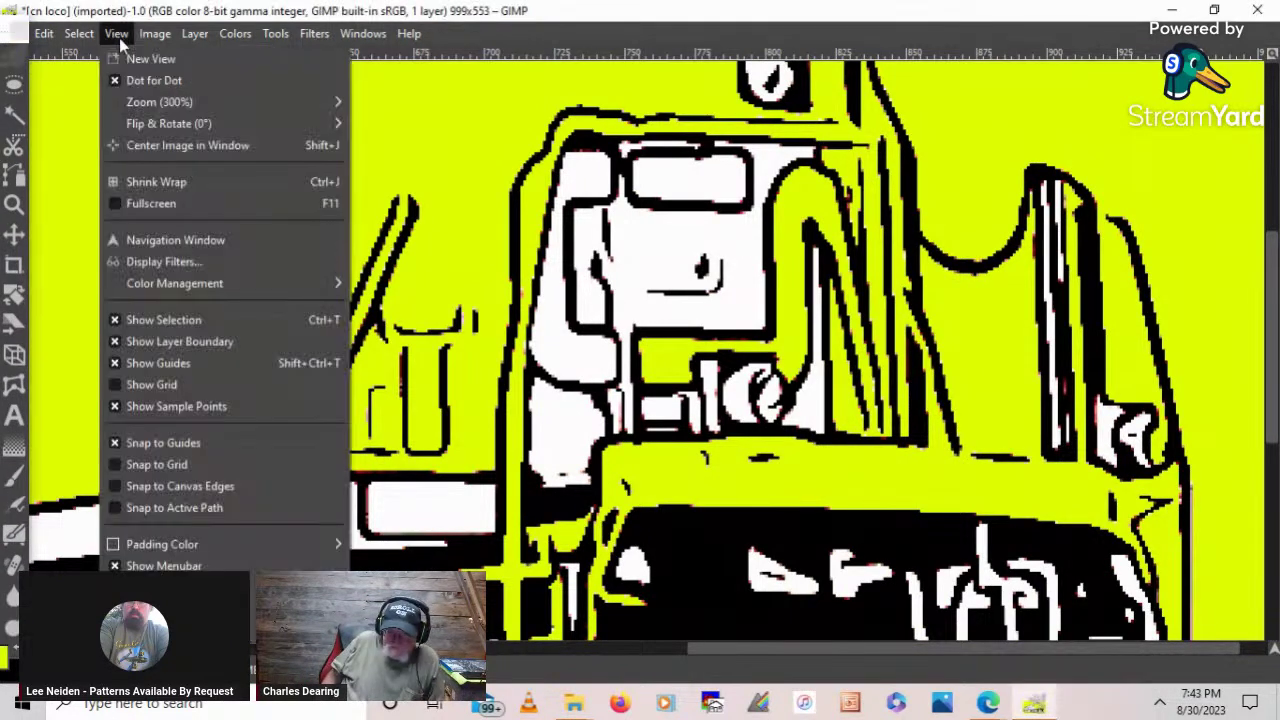
{"action": "mouse_move", "coordinate": [342, 104]}
{"action": "left_click", "coordinate": [428, 166]}
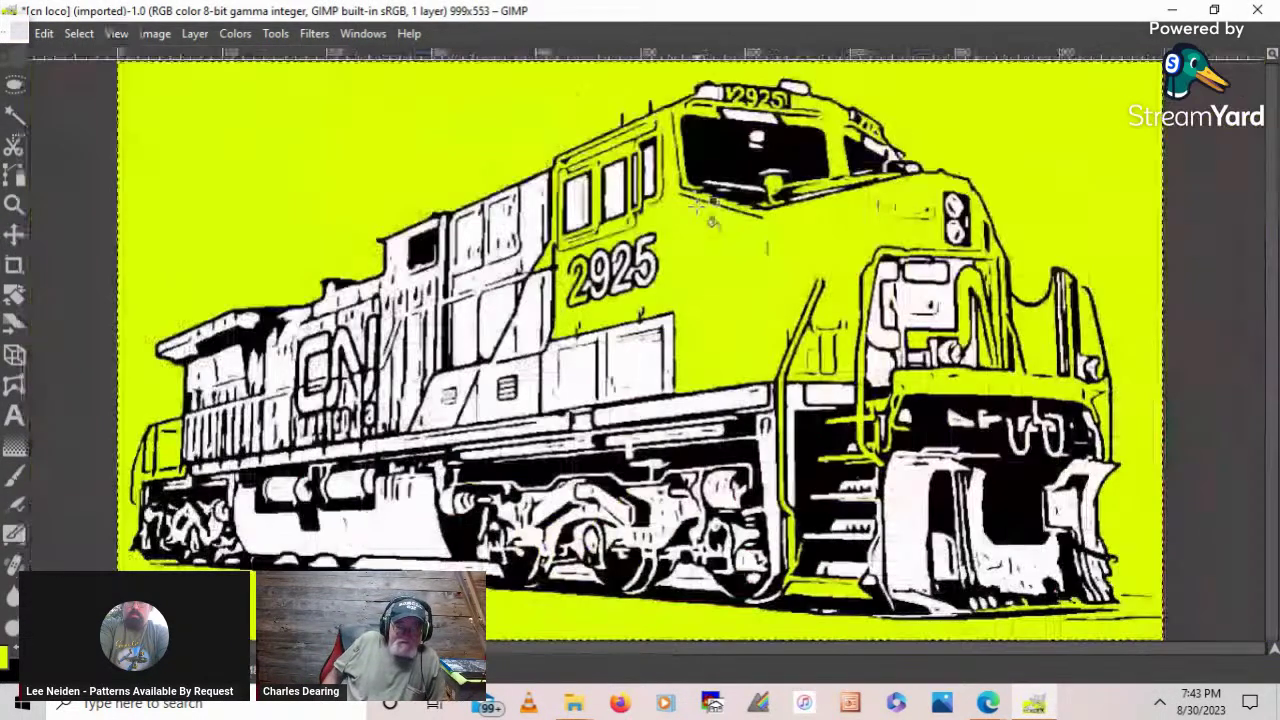
{"action": "key", "text": "ctrl+z"}
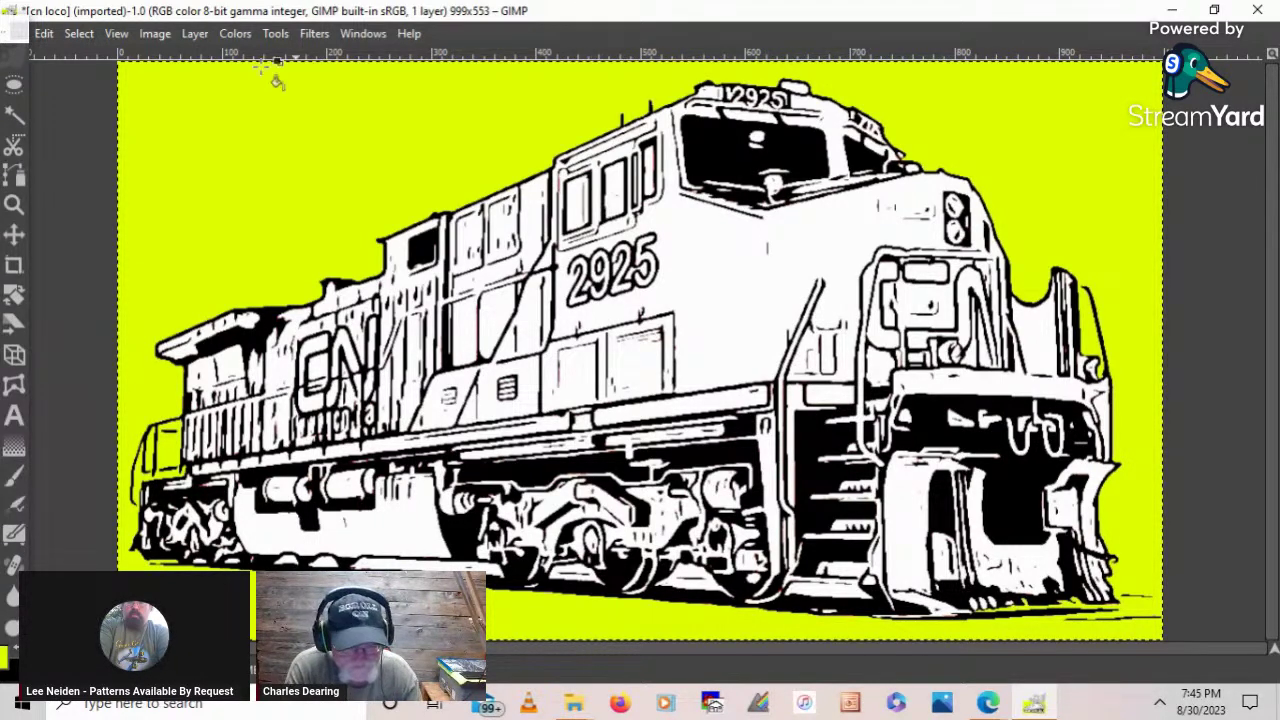
- Bring the toolbox fully into view beside the locomotive and activate the Zoom tool
{"action": "left_click", "coordinate": [4, 33]}
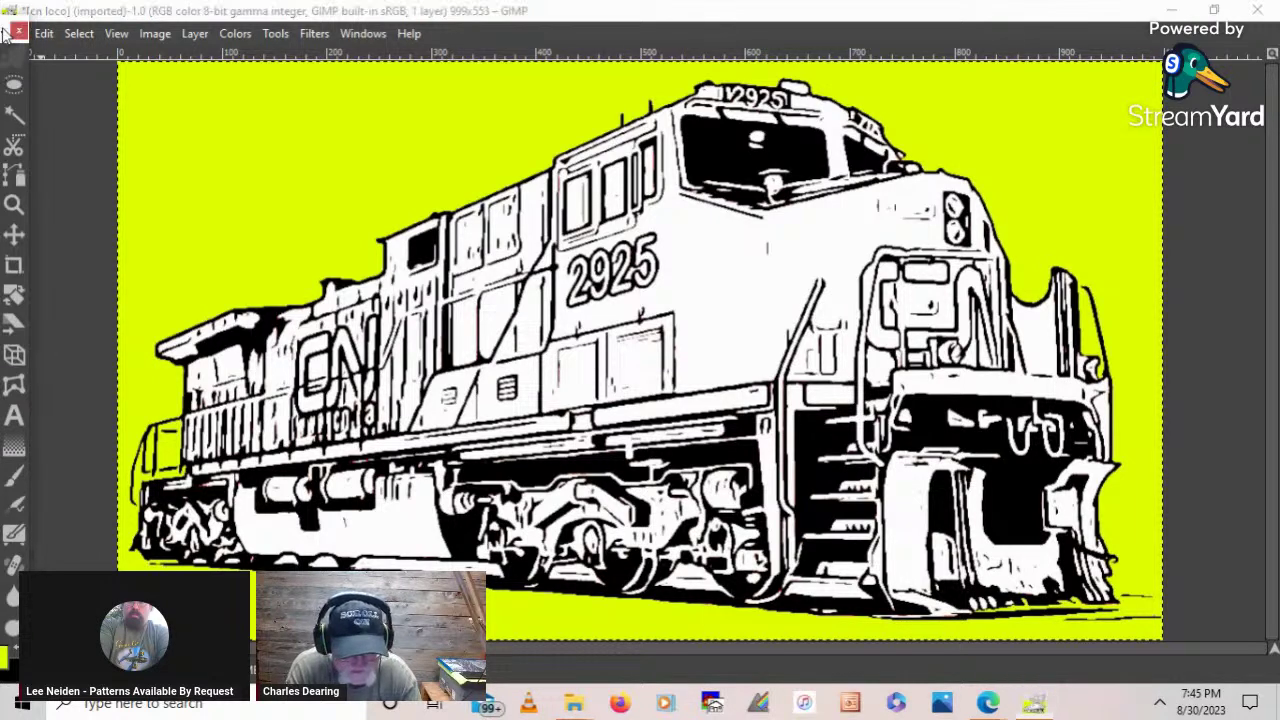
{"action": "left_click_drag", "start_coordinate": [4, 33], "coordinate": [129, 14]}
{"action": "left_click", "coordinate": [137, 189]}
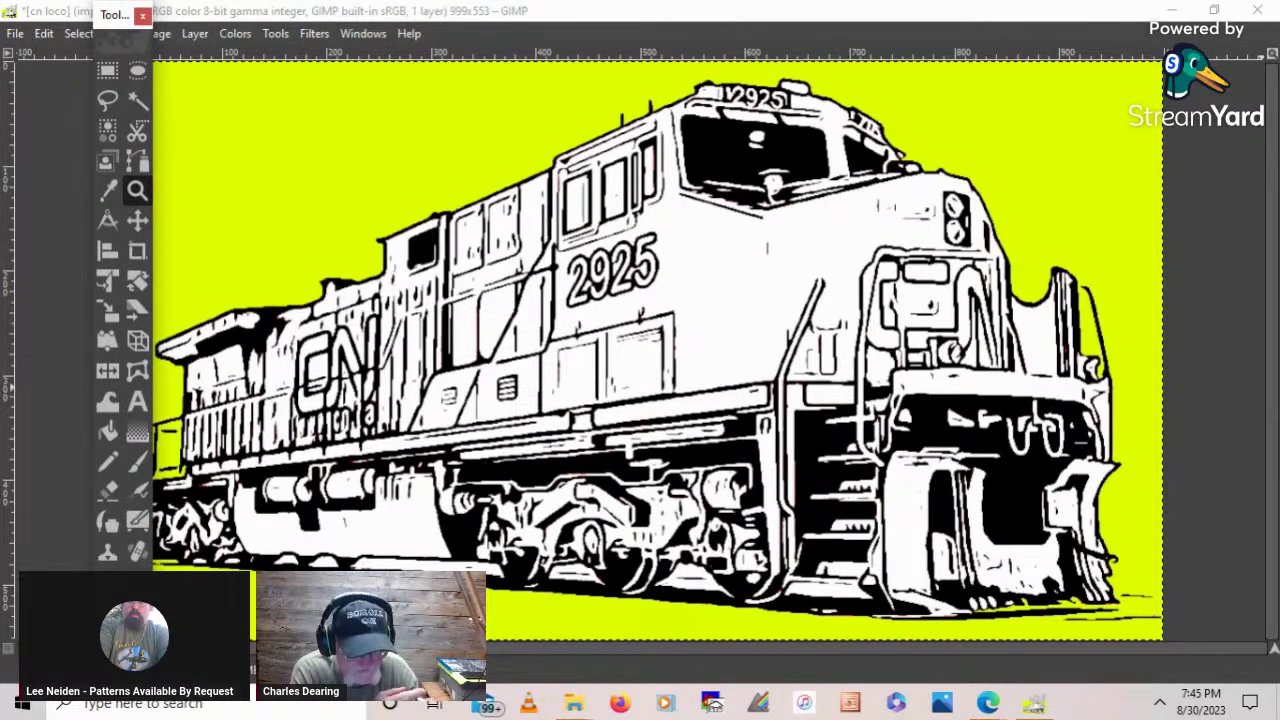
{"action": "left_click_drag", "start_coordinate": [106, 20], "coordinate": [47, 25]}
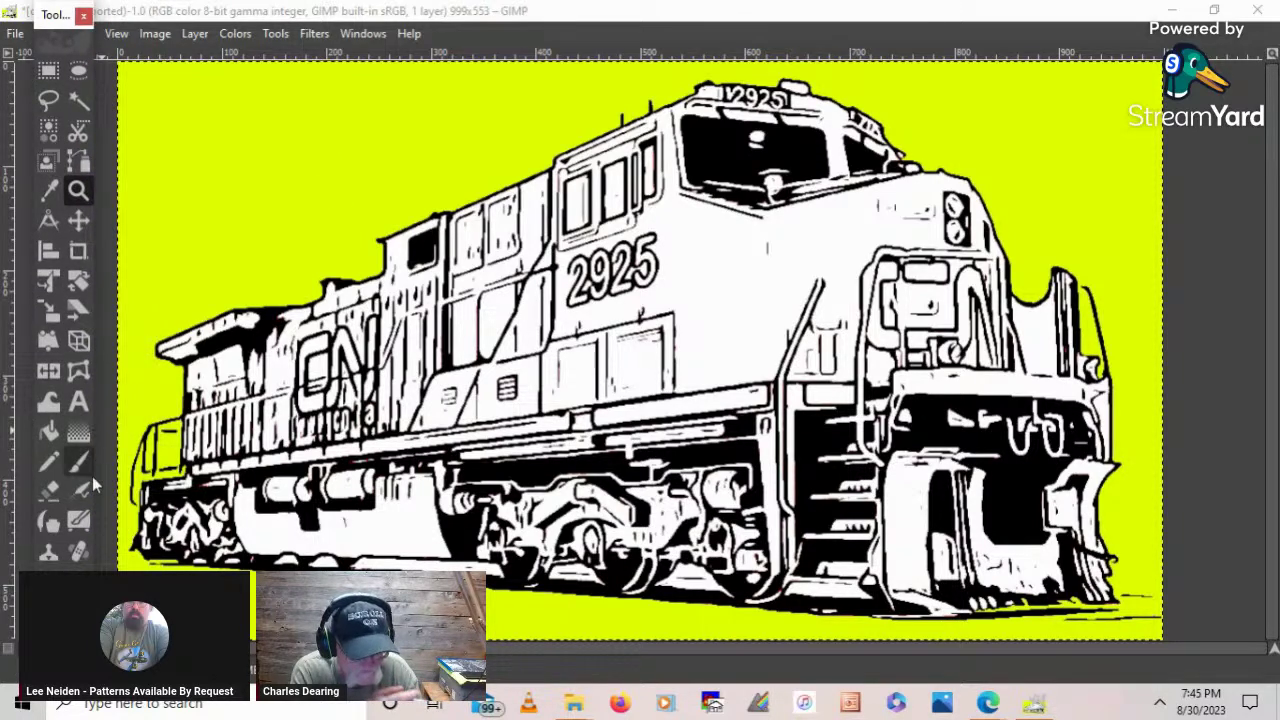
- Select the yellow background around the locomotive with Fuzzy Select, and clear the selection
{"action": "left_click", "coordinate": [78, 102]}
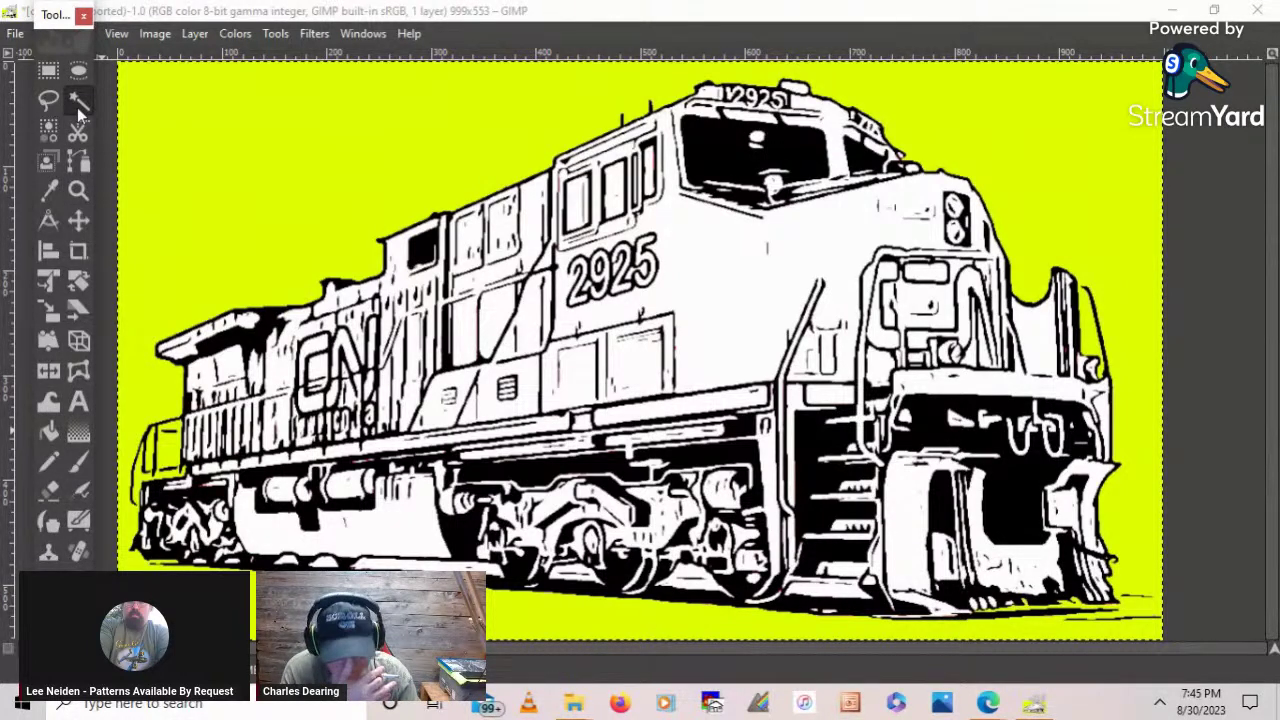
{"action": "left_click", "coordinate": [368, 34]}
{"action": "left_click", "coordinate": [439, 93]}
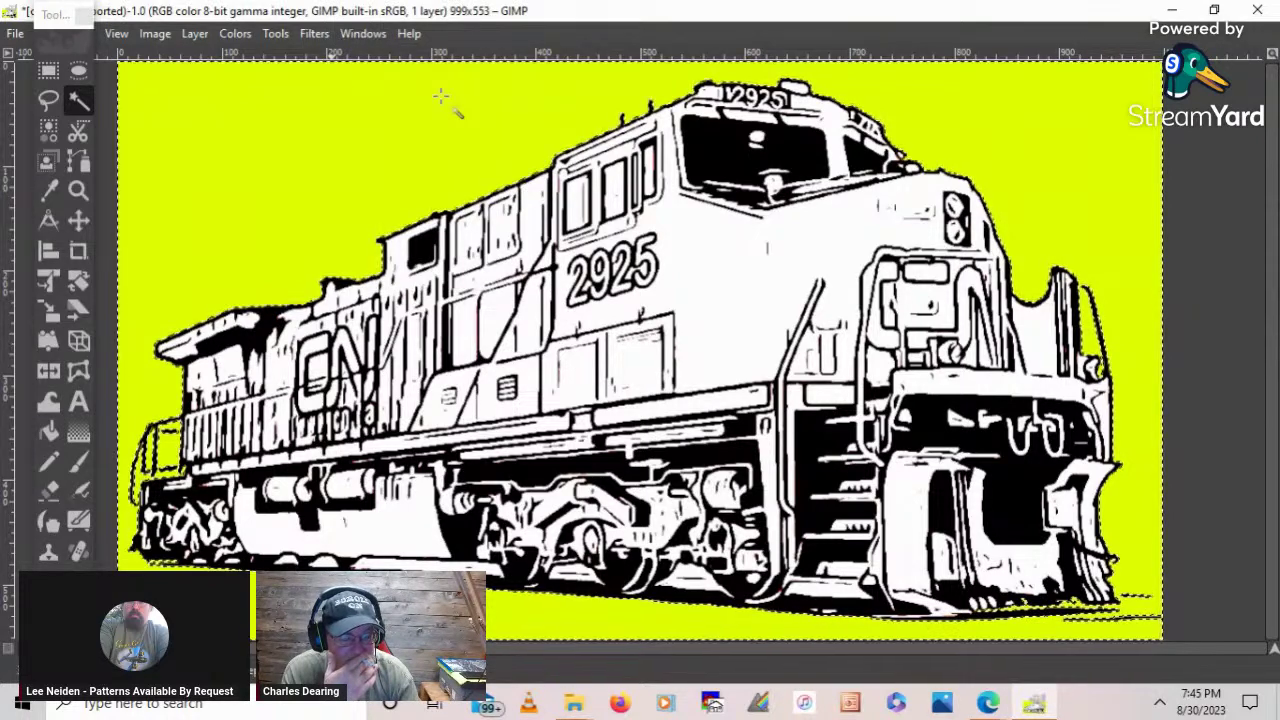
{"action": "left_click", "coordinate": [370, 34]}
{"action": "left_click", "coordinate": [342, 178]}
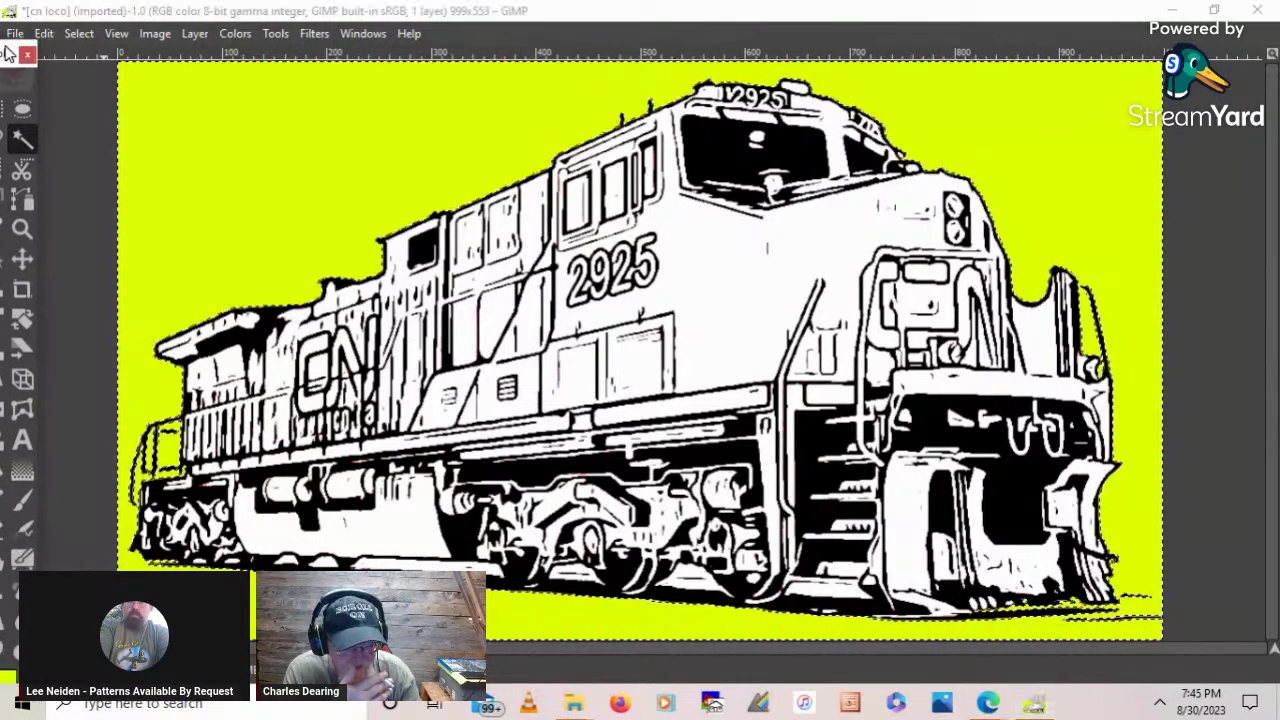
{"action": "left_click", "coordinate": [79, 33]}
{"action": "left_click", "coordinate": [70, 78]}
- Bring the toolbox back into view and examine the enlarged linework from the locomotive's front end along the roof to the CN lettering and trucks
{"action": "left_click_drag", "start_coordinate": [5, 55], "coordinate": [85, 17]}
{"action": "left_click", "coordinate": [102, 198]}
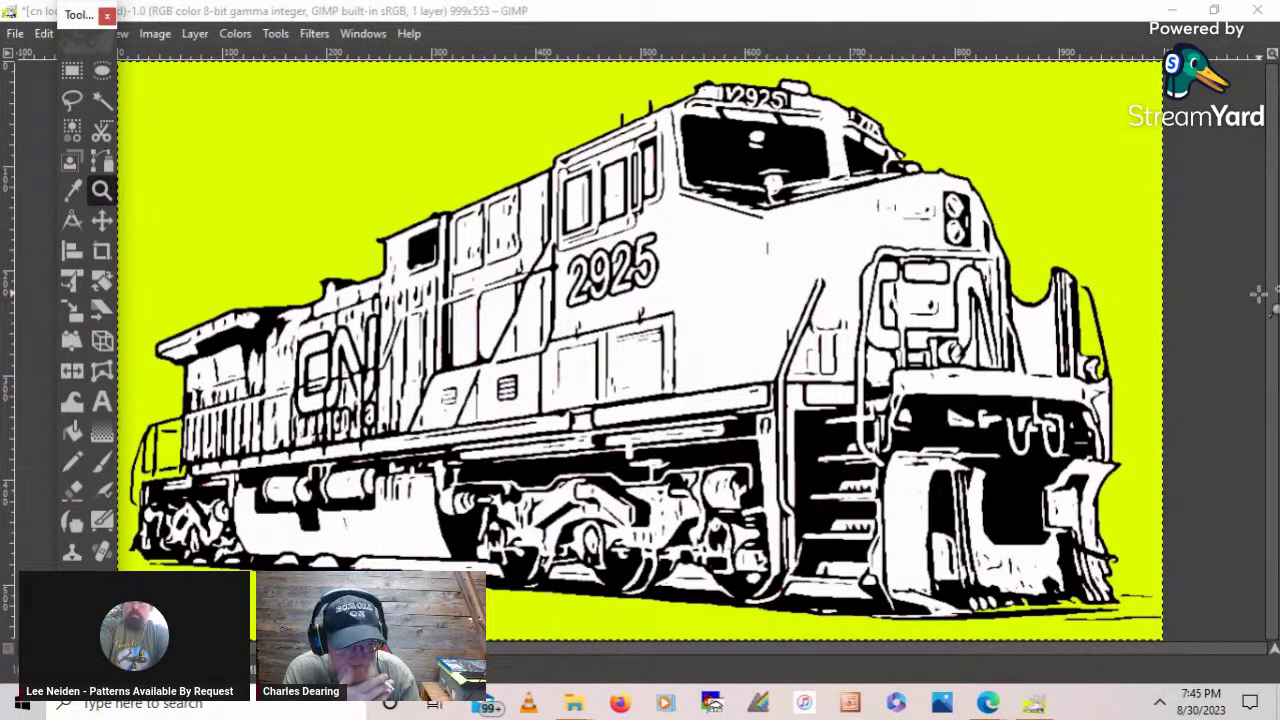
{"action": "left_click", "coordinate": [1084, 325]}
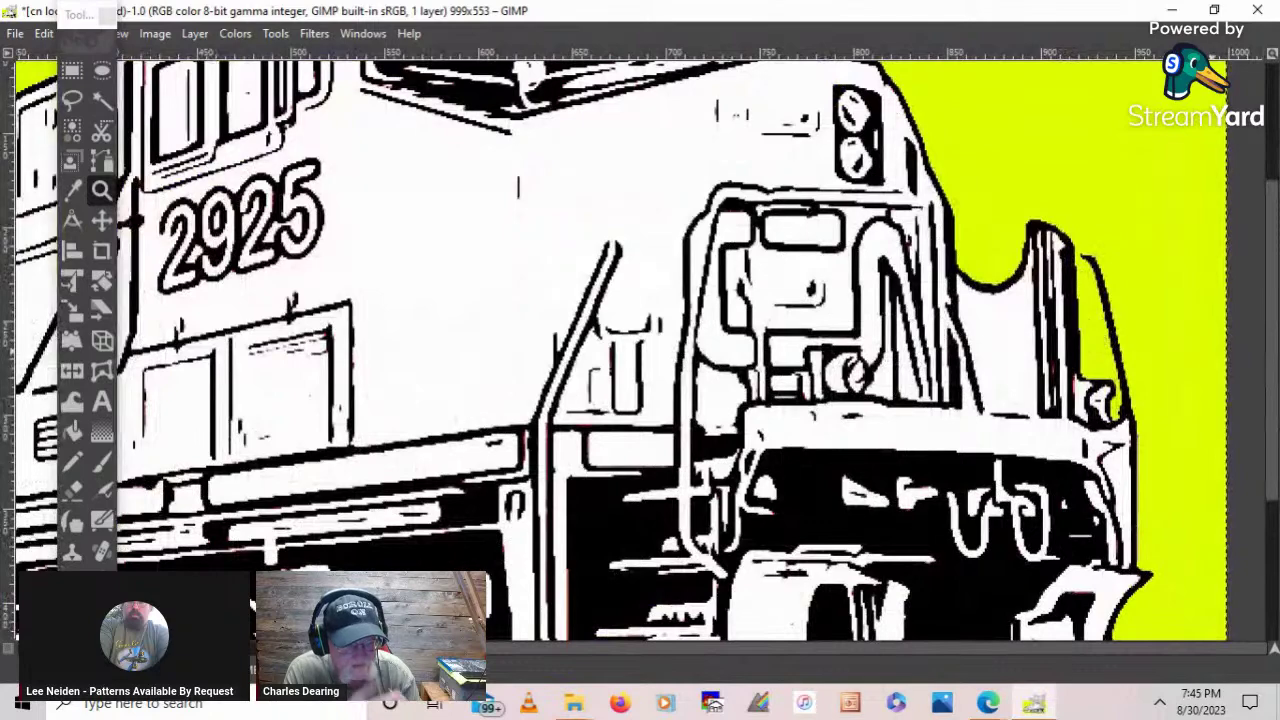
{"action": "left_click_drag", "start_coordinate": [1276, 375], "coordinate": [1204, 170]}
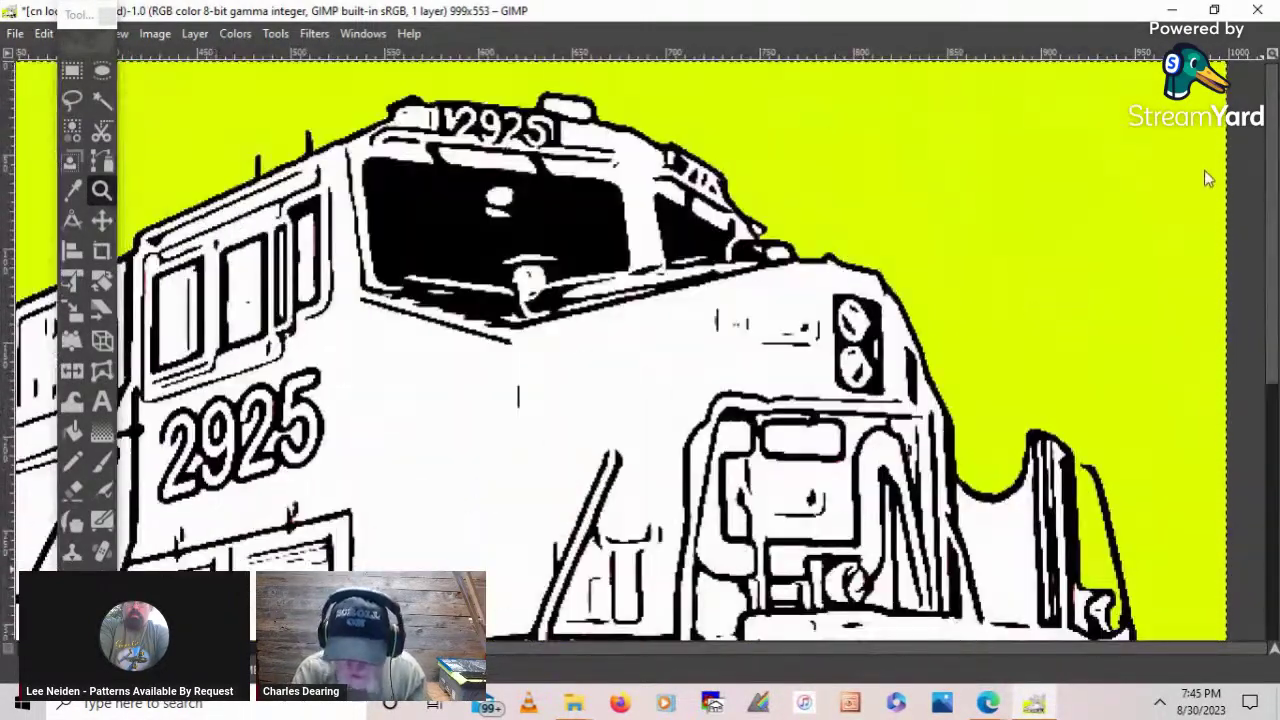
{"action": "left_click_drag", "start_coordinate": [840, 646], "coordinate": [735, 646]}
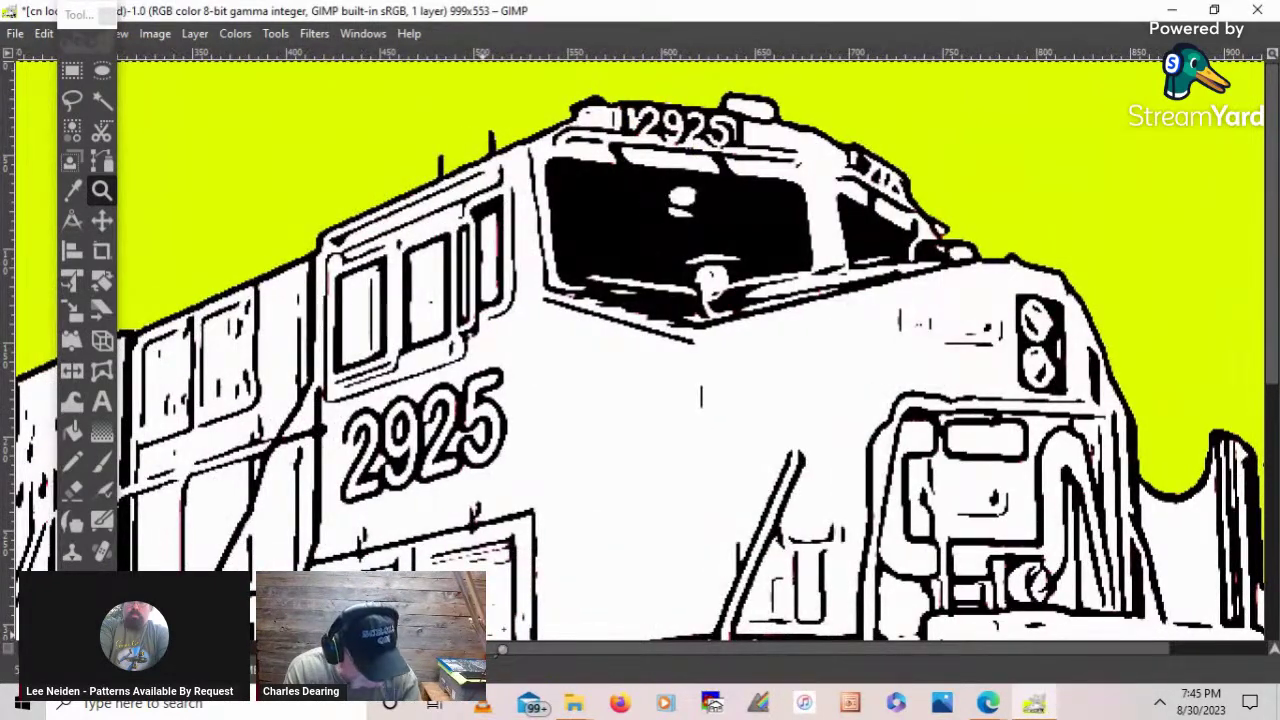
{"action": "left_click_drag", "start_coordinate": [526, 646], "coordinate": [204, 646]}
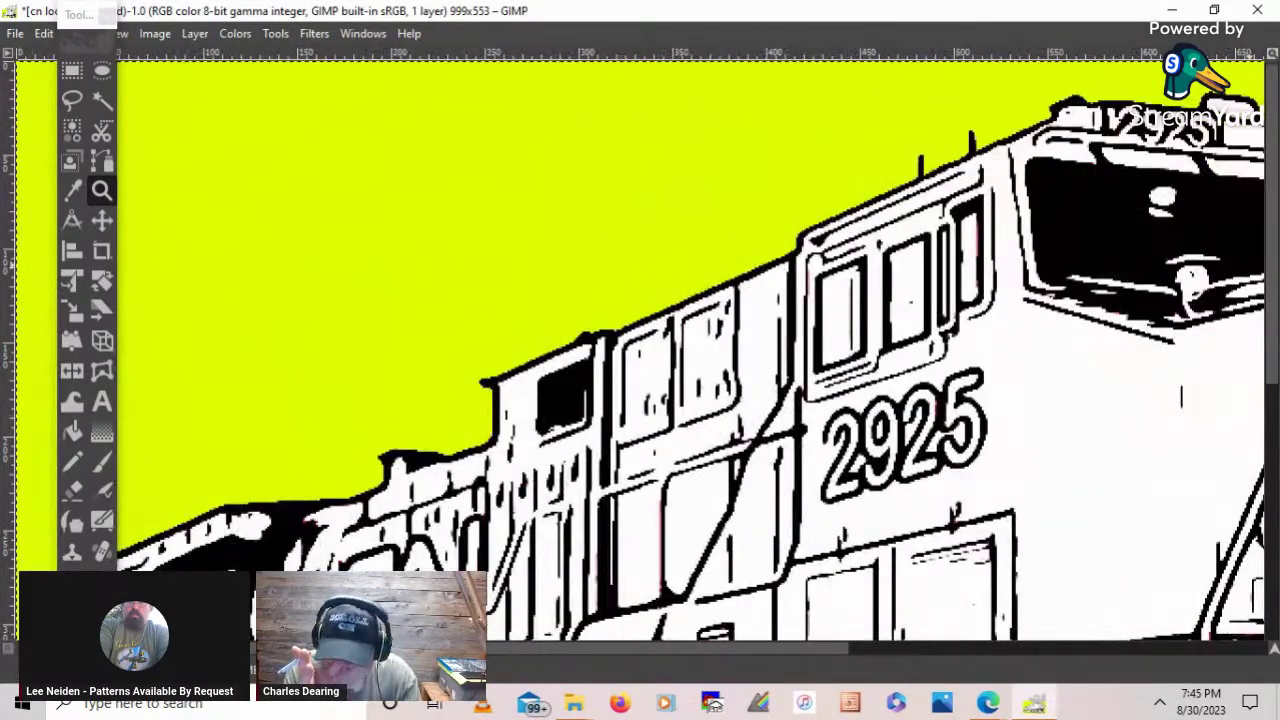
{"action": "left_click_drag", "start_coordinate": [1272, 300], "coordinate": [1272, 505]}
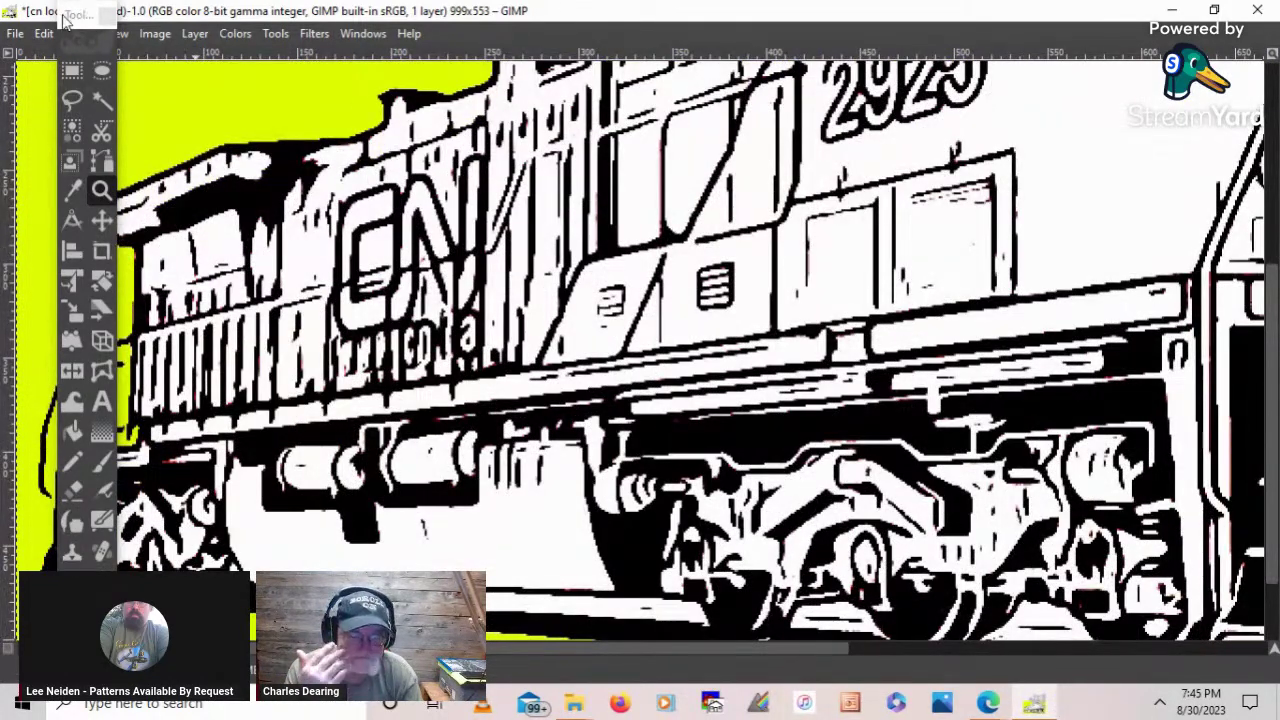
- Move the toolbox clear of the locomotive's rear end and enlarge the area around the rear handrail and truck
{"action": "left_click_drag", "start_coordinate": [80, 17], "coordinate": [302, 18]}
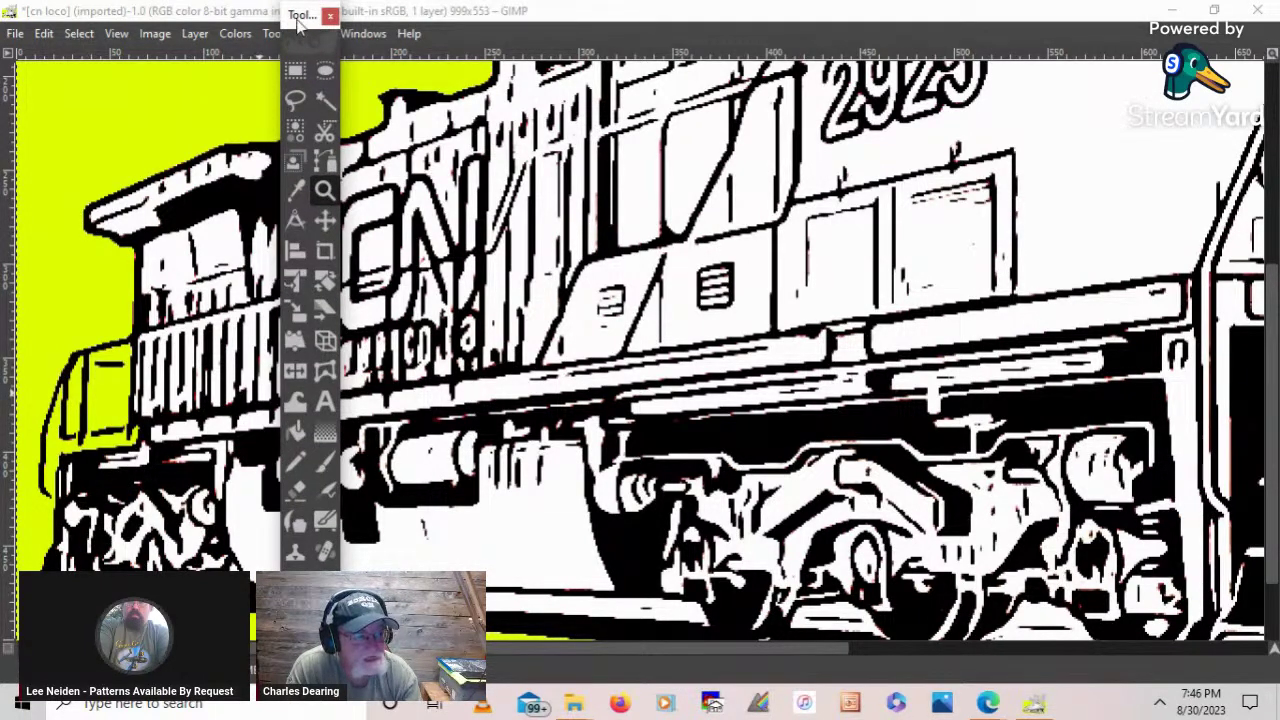
{"action": "left_click_drag", "start_coordinate": [298, 12], "coordinate": [735, 12]}
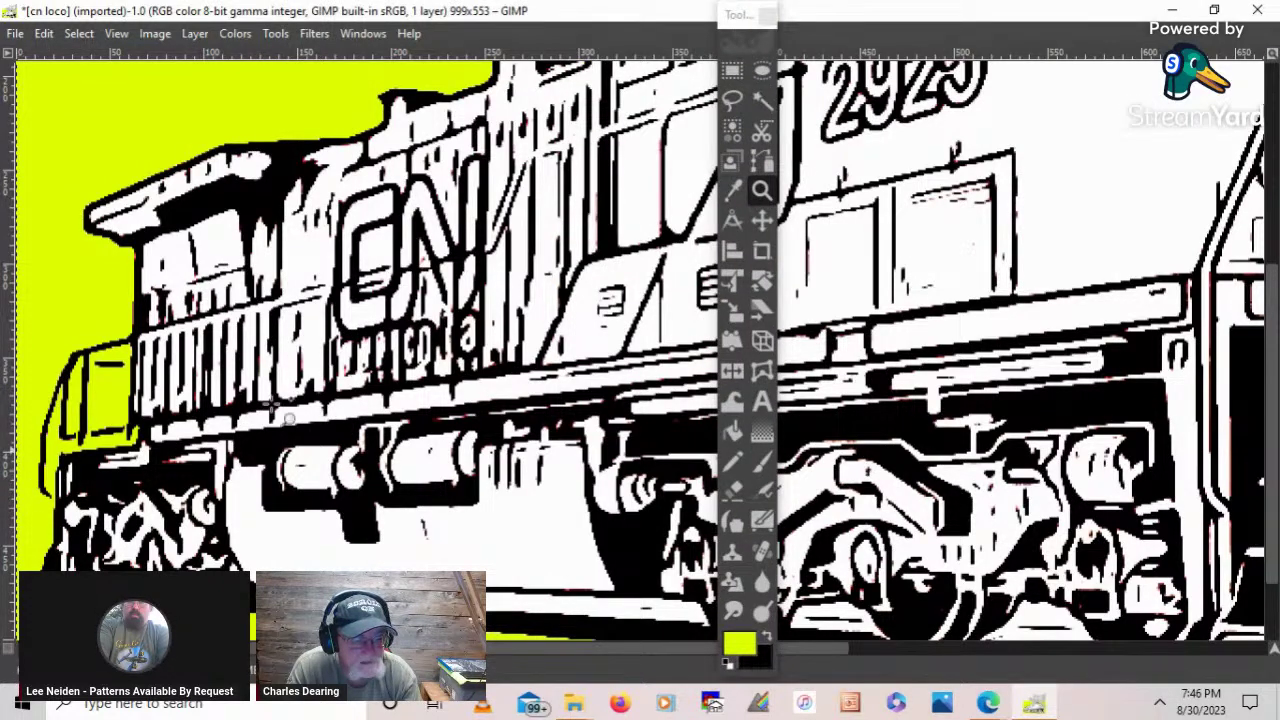
{"action": "left_click", "coordinate": [762, 191]}
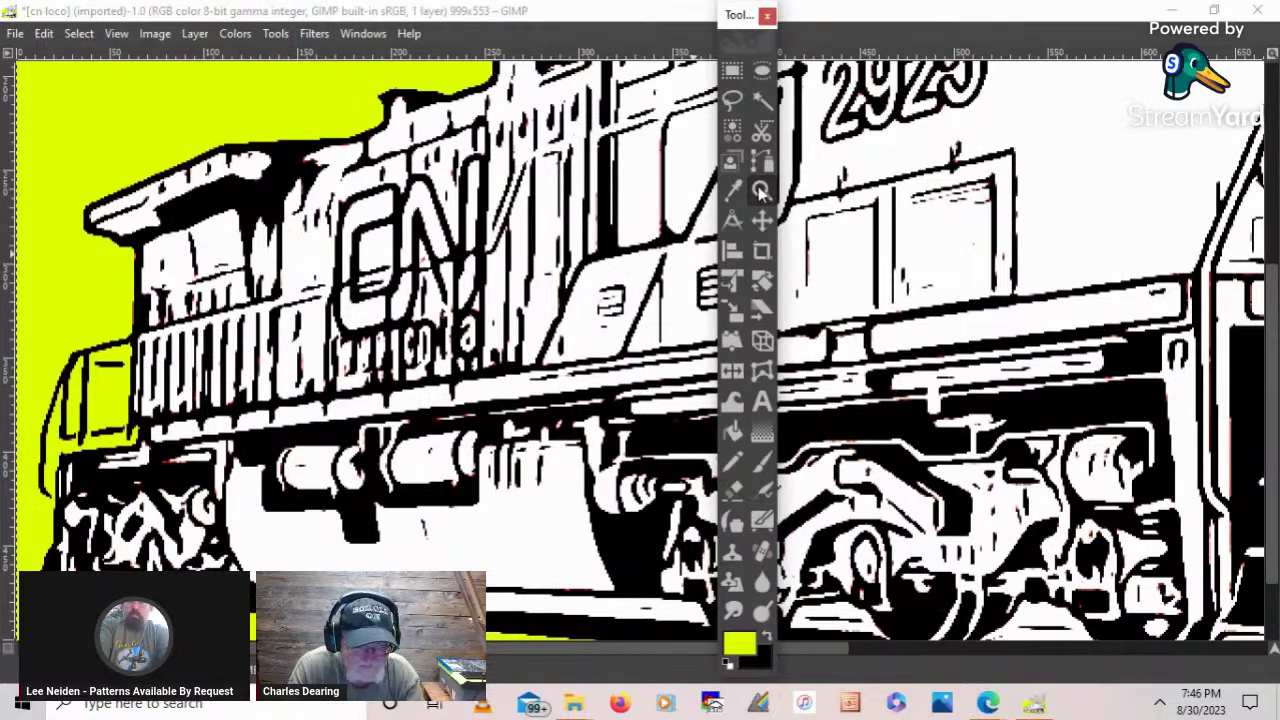
{"action": "left_click_drag", "start_coordinate": [745, 14], "coordinate": [769, 14]}
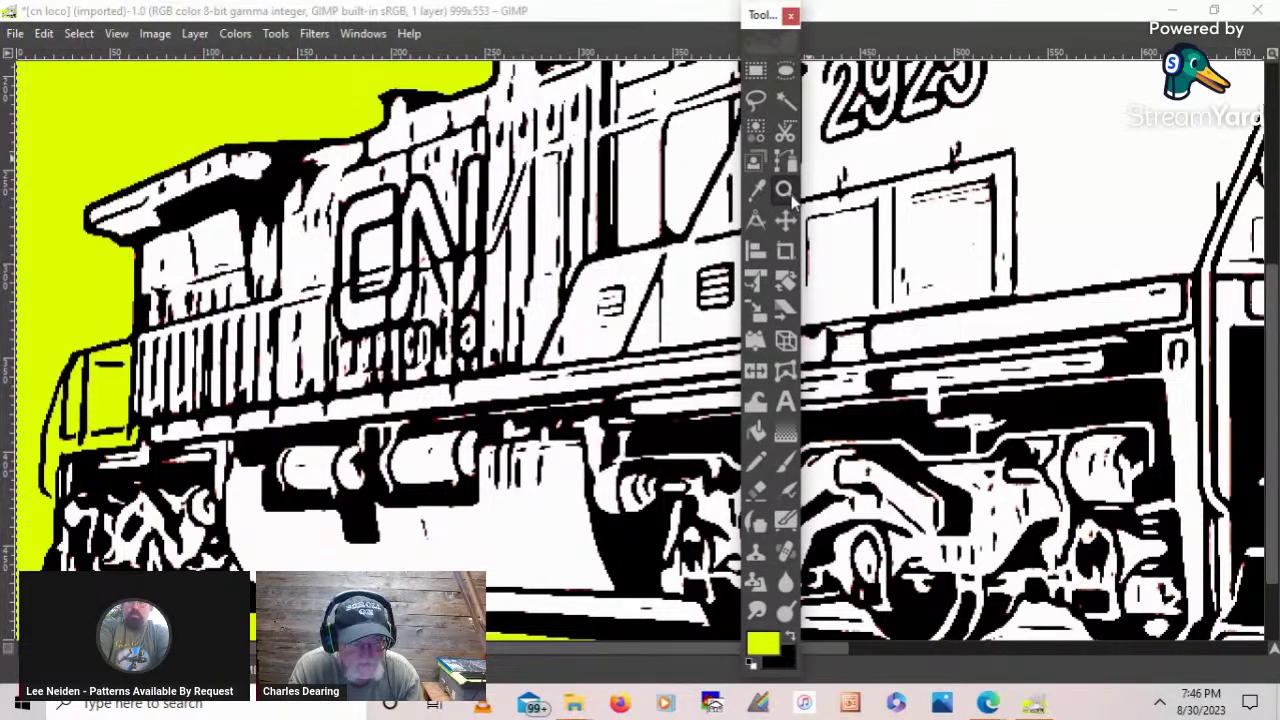
{"action": "left_click", "coordinate": [14, 483]}
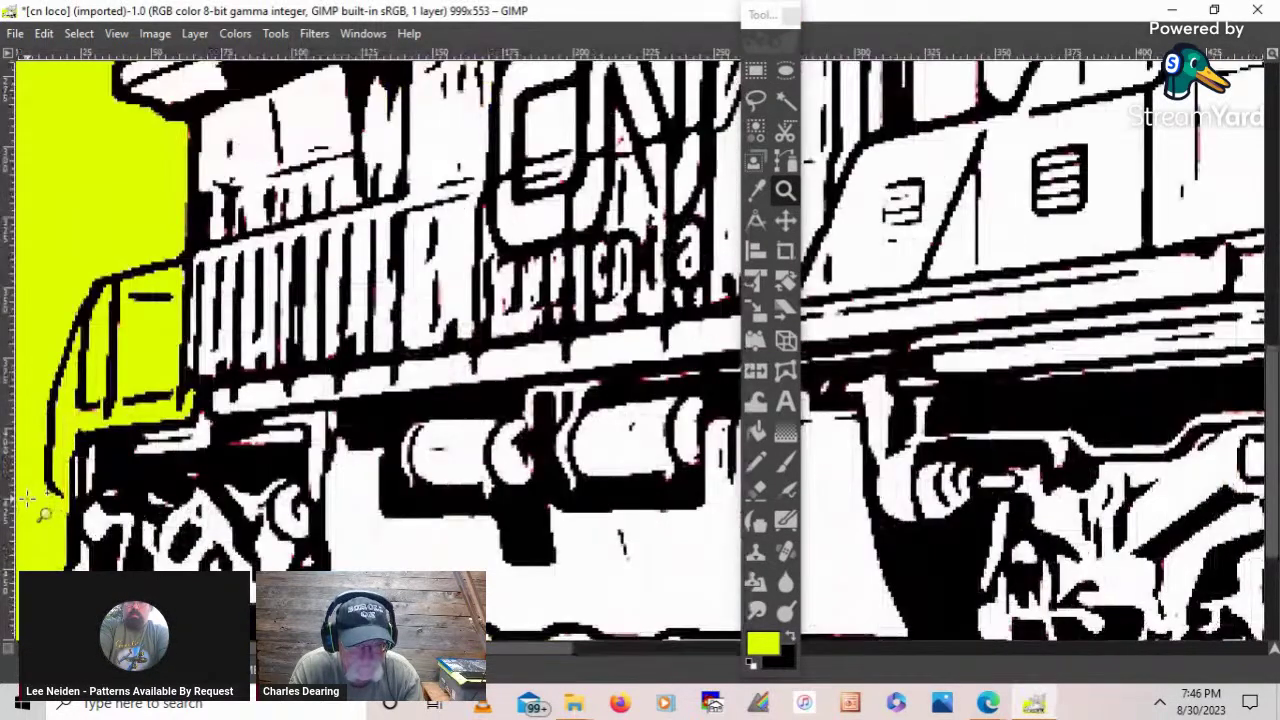
{"action": "left_click", "coordinate": [14, 483]}
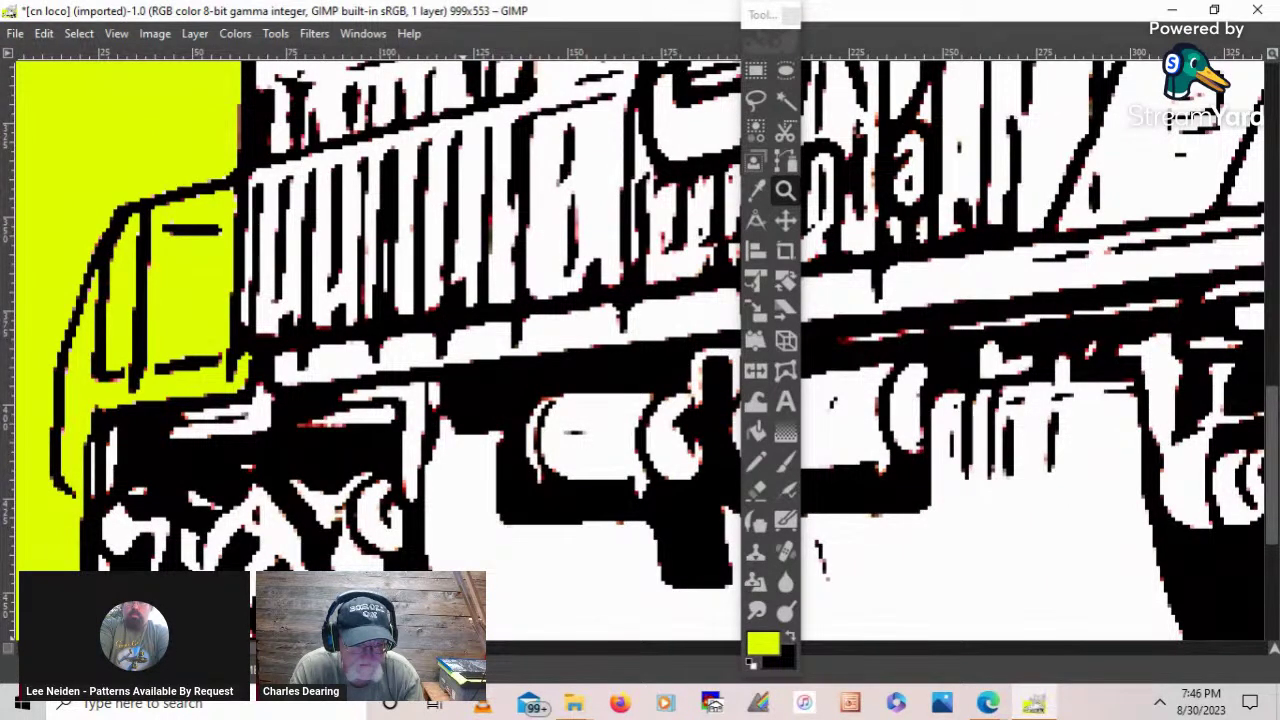
{"action": "left_click", "coordinate": [135, 524]}
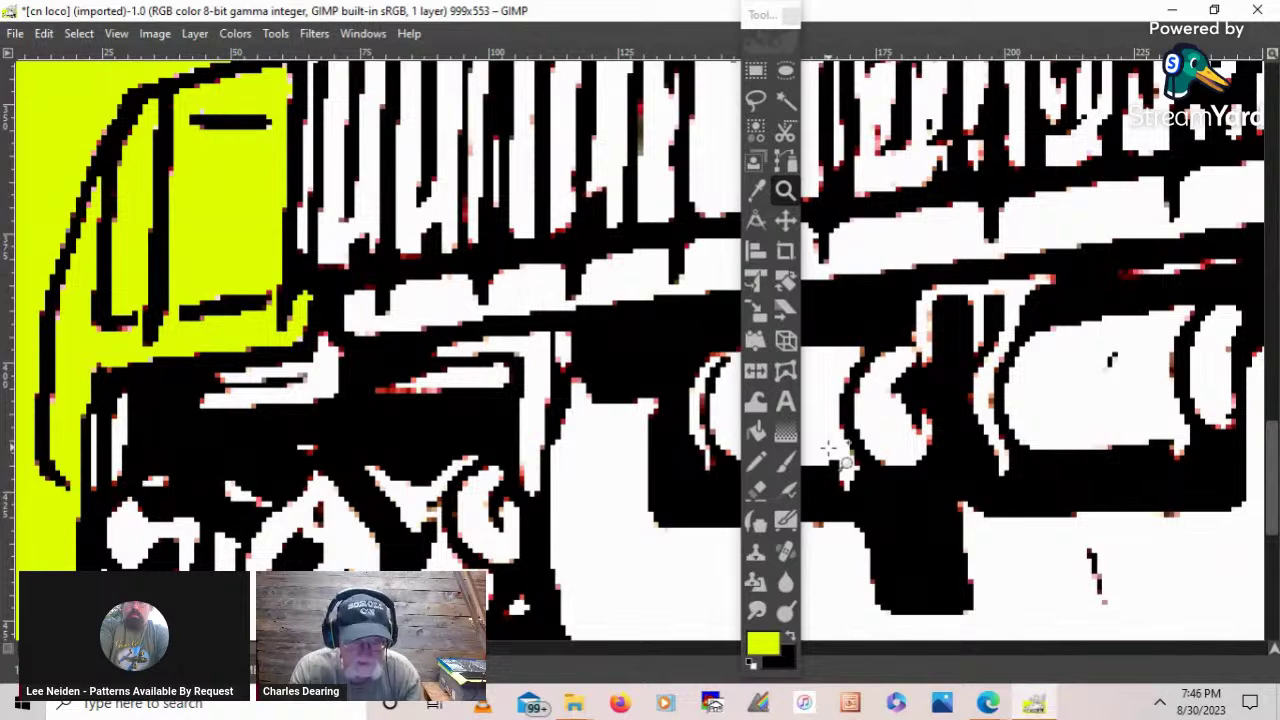
- Swap the foreground and background colors to make black the foreground and yellow the background, and activate the Paintbrush
{"action": "left_click", "coordinate": [790, 642]}
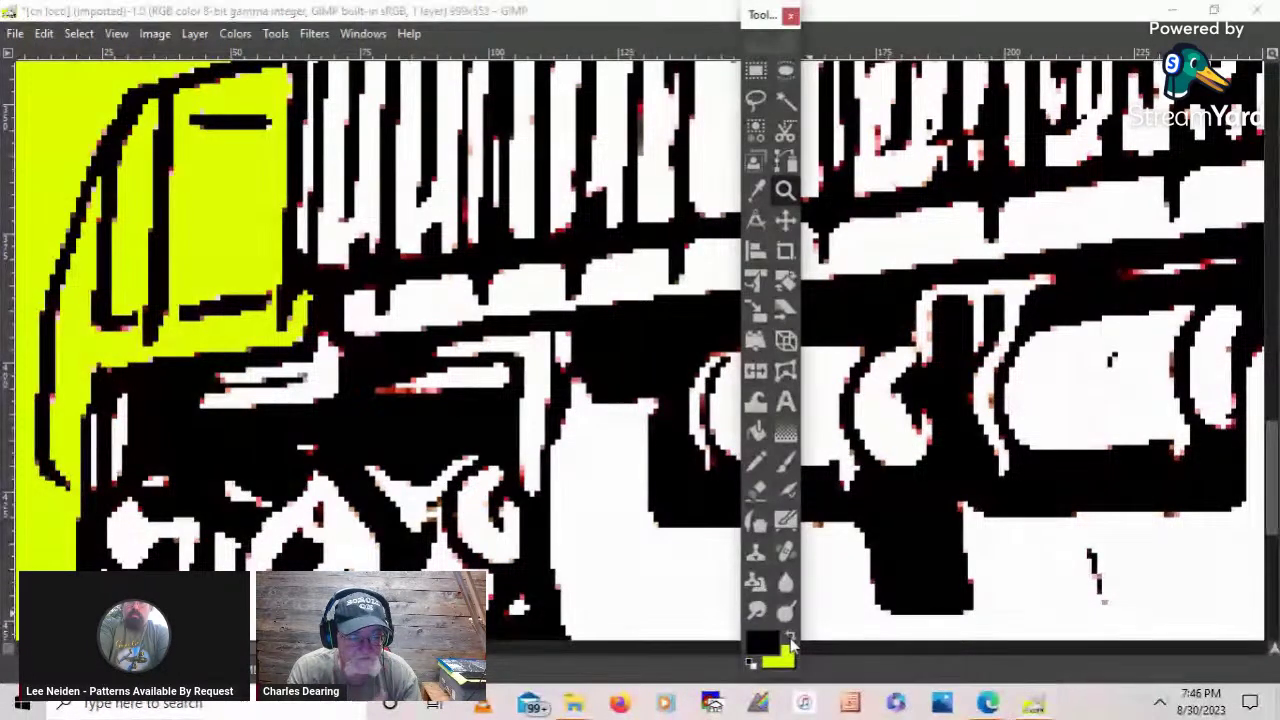
{"action": "left_click", "coordinate": [790, 642]}
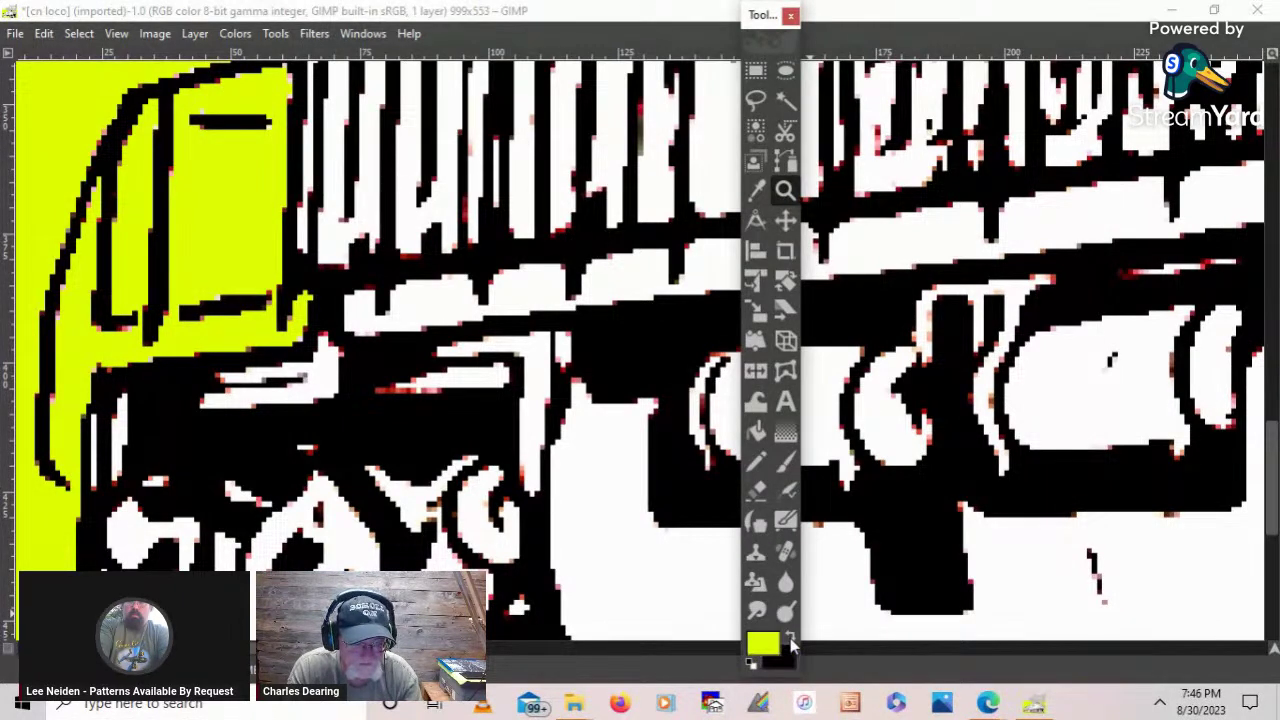
{"action": "left_click", "coordinate": [790, 642]}
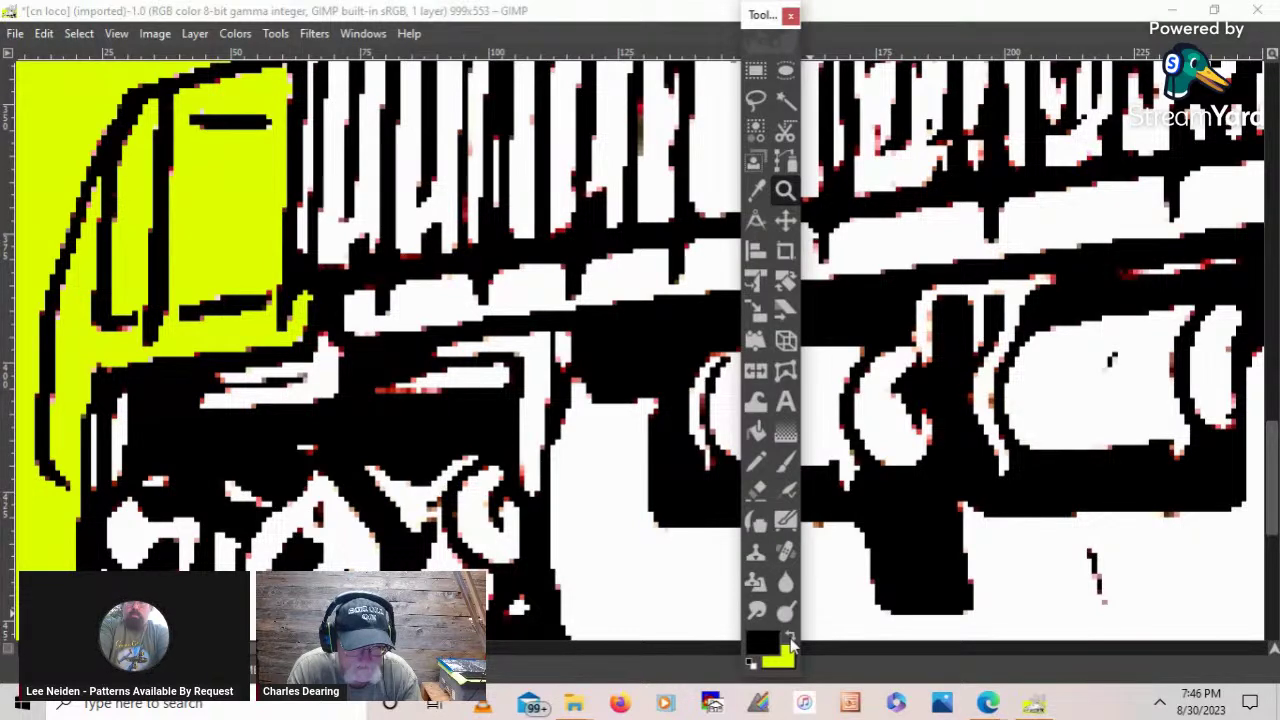
{"action": "left_click", "coordinate": [790, 643]}
{"action": "left_click", "coordinate": [790, 643]}
{"action": "left_click", "coordinate": [790, 643]}
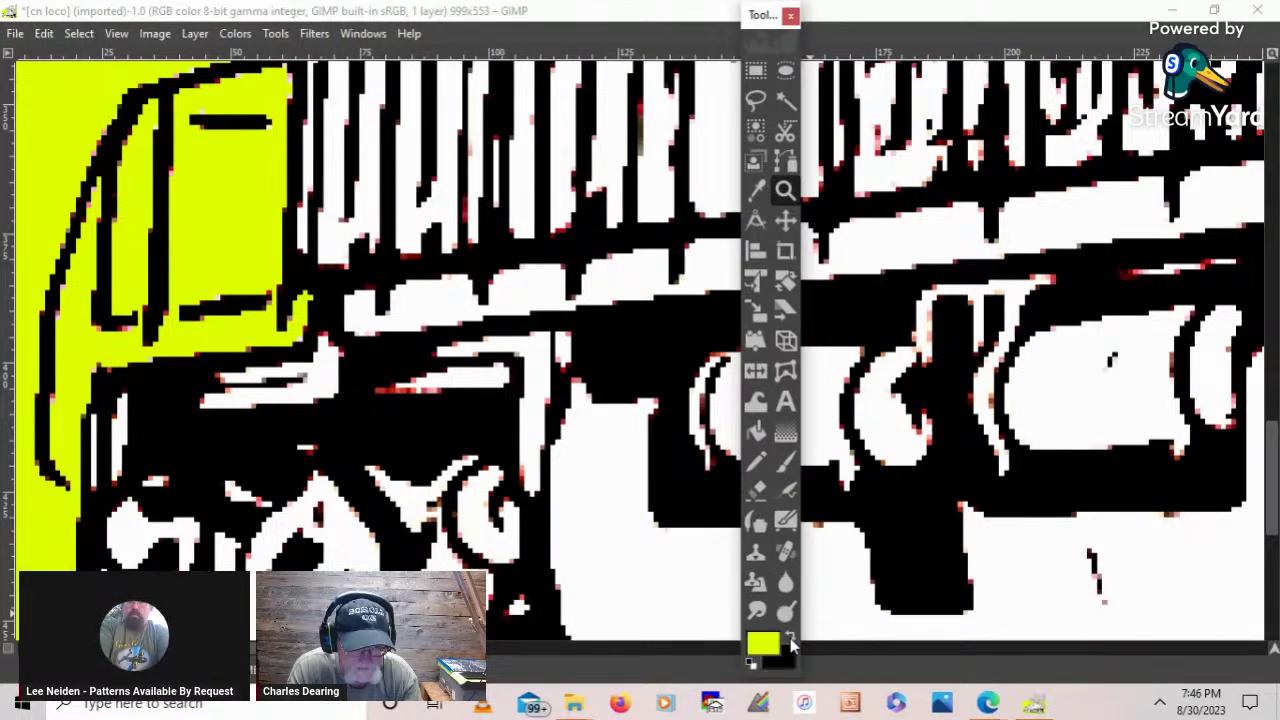
{"action": "left_click", "coordinate": [790, 643]}
{"action": "left_click", "coordinate": [785, 461]}
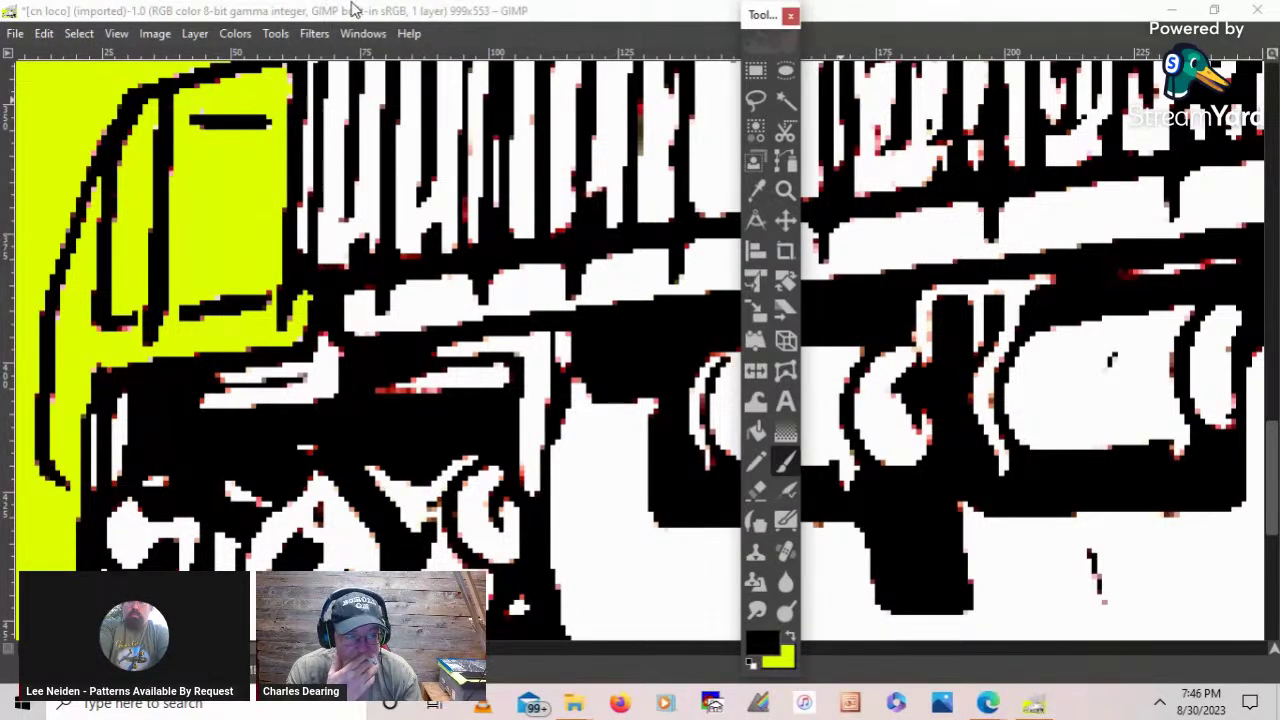
- Bring up the tool options and set the Paintbrush size to 9.05
{"action": "left_click", "coordinate": [362, 33]}
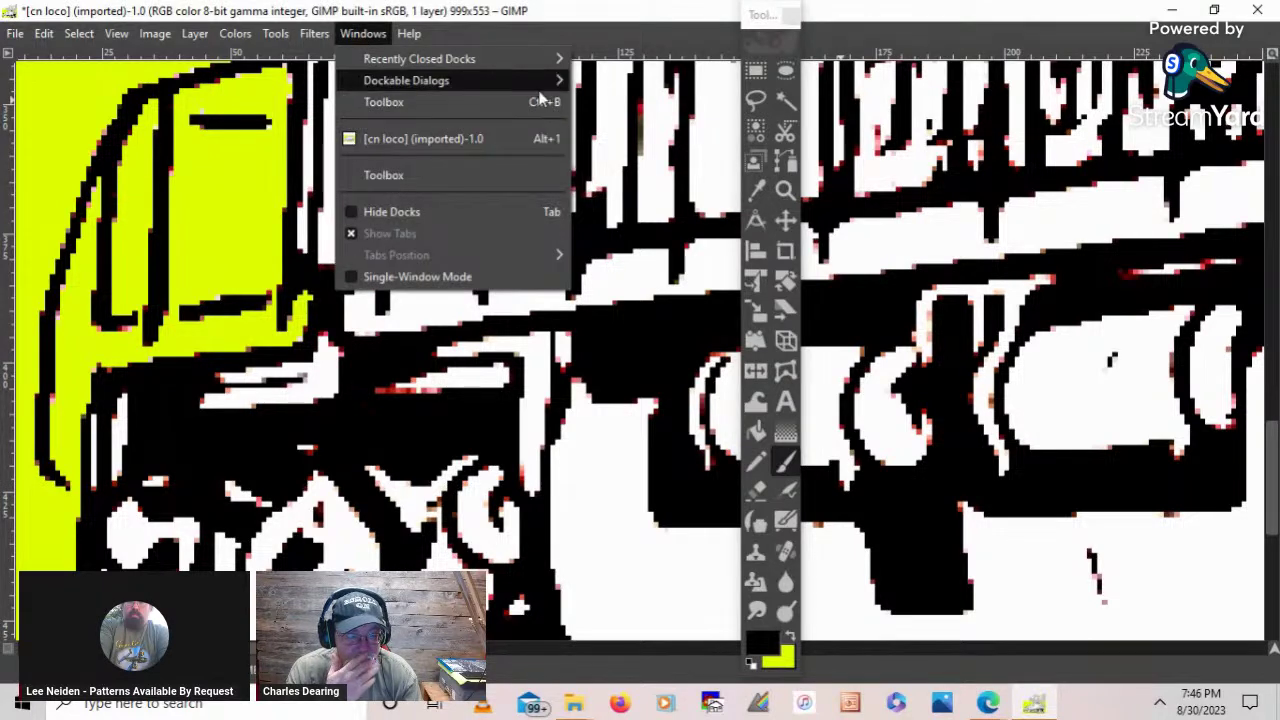
{"action": "mouse_move", "coordinate": [545, 88]}
{"action": "left_click", "coordinate": [616, 82]}
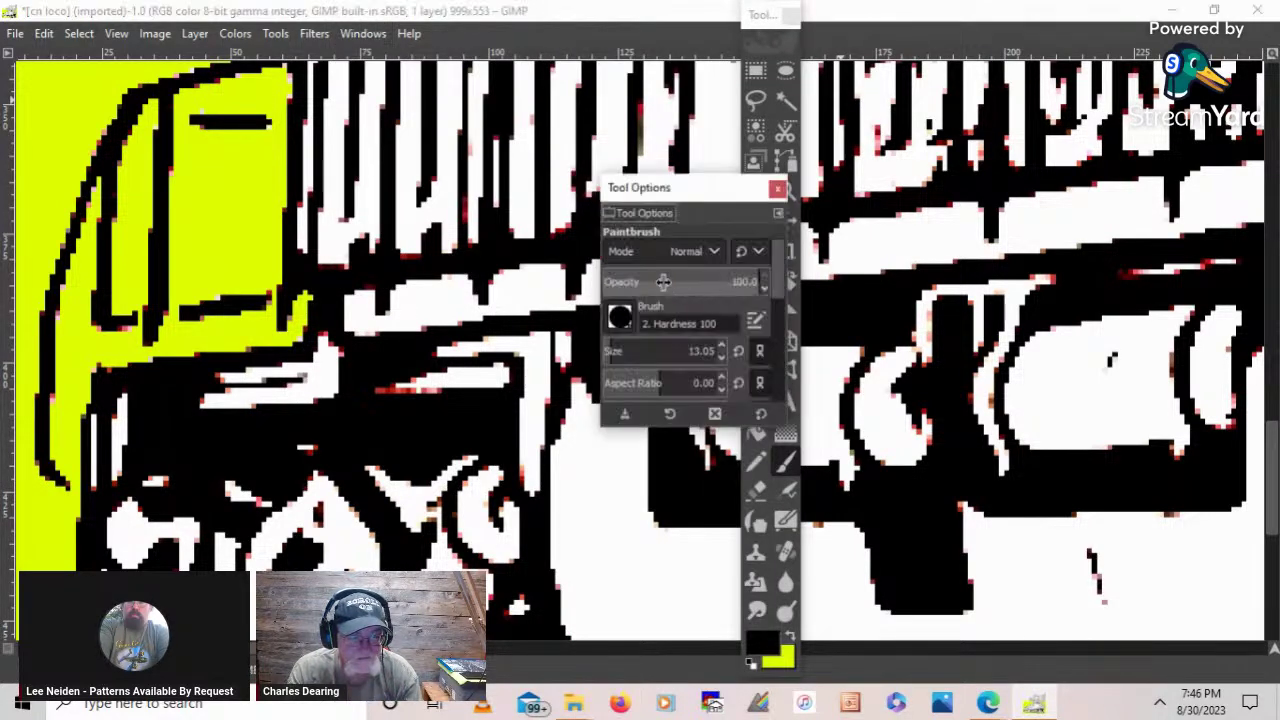
{"action": "left_click", "coordinate": [722, 358]}
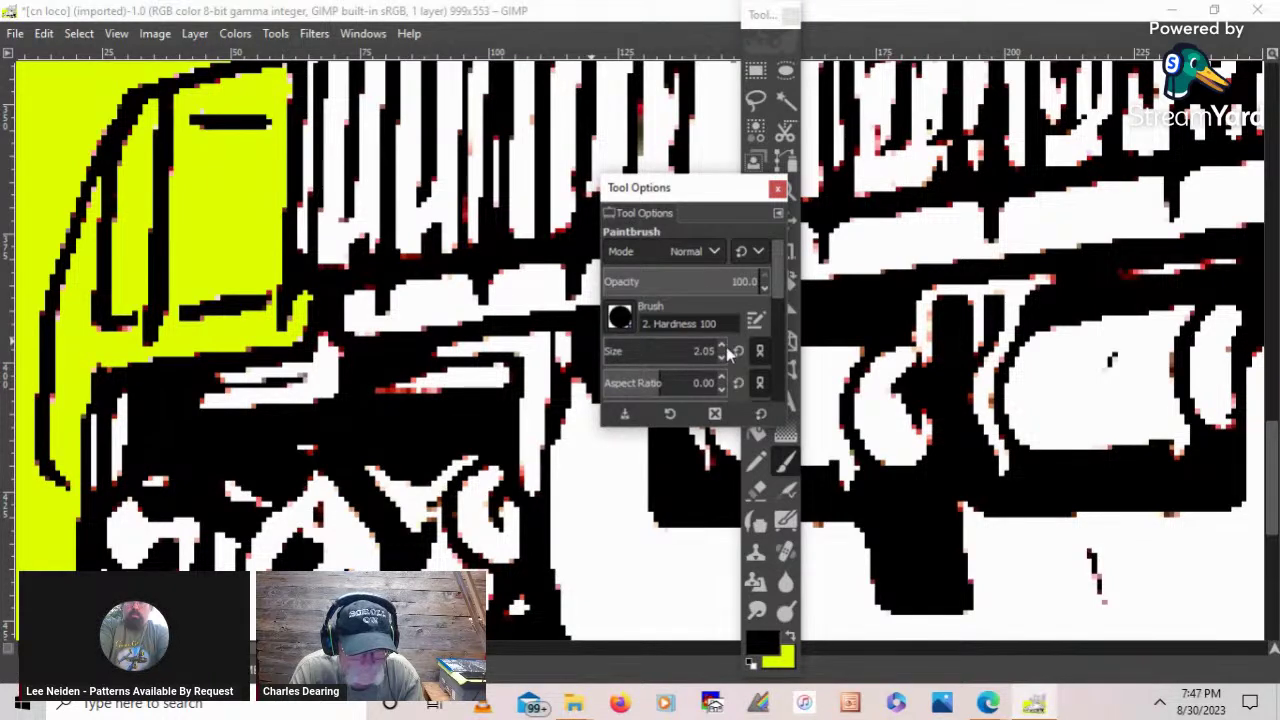
{"action": "left_click", "coordinate": [723, 346]}
{"action": "left_click", "coordinate": [722, 346]}
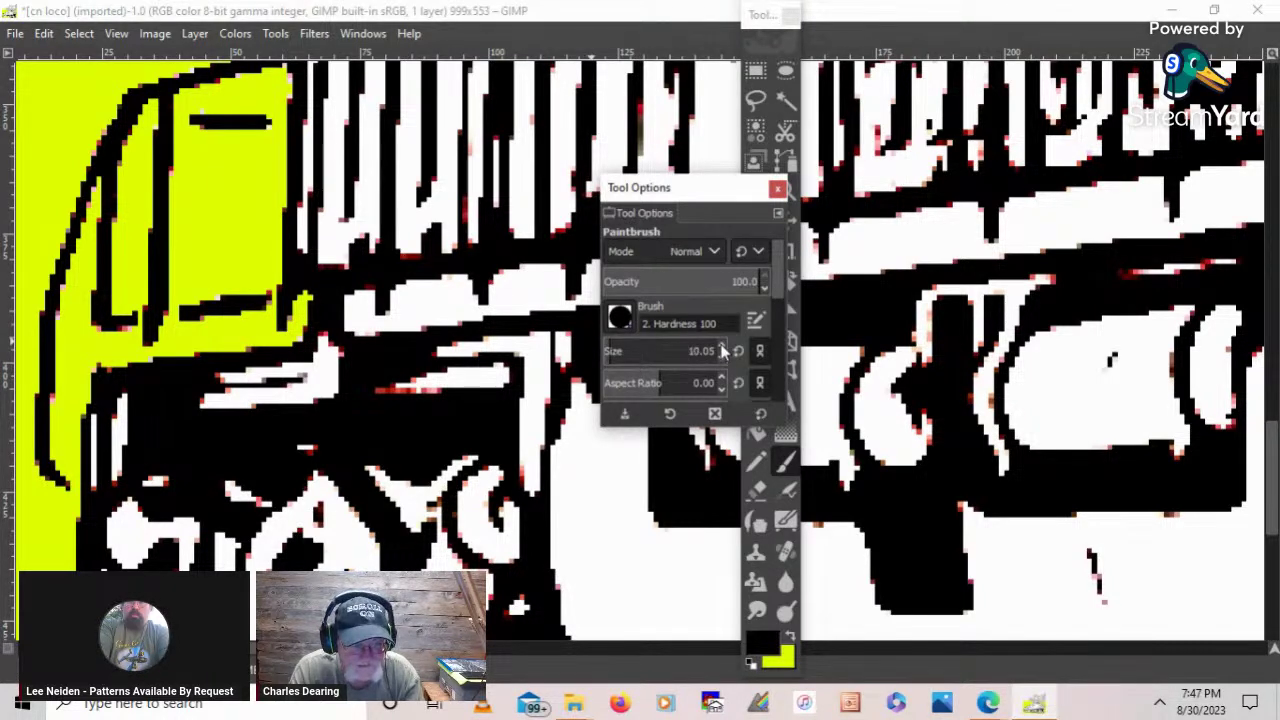
{"action": "left_click", "coordinate": [722, 346]}
{"action": "left_click", "coordinate": [723, 358]}
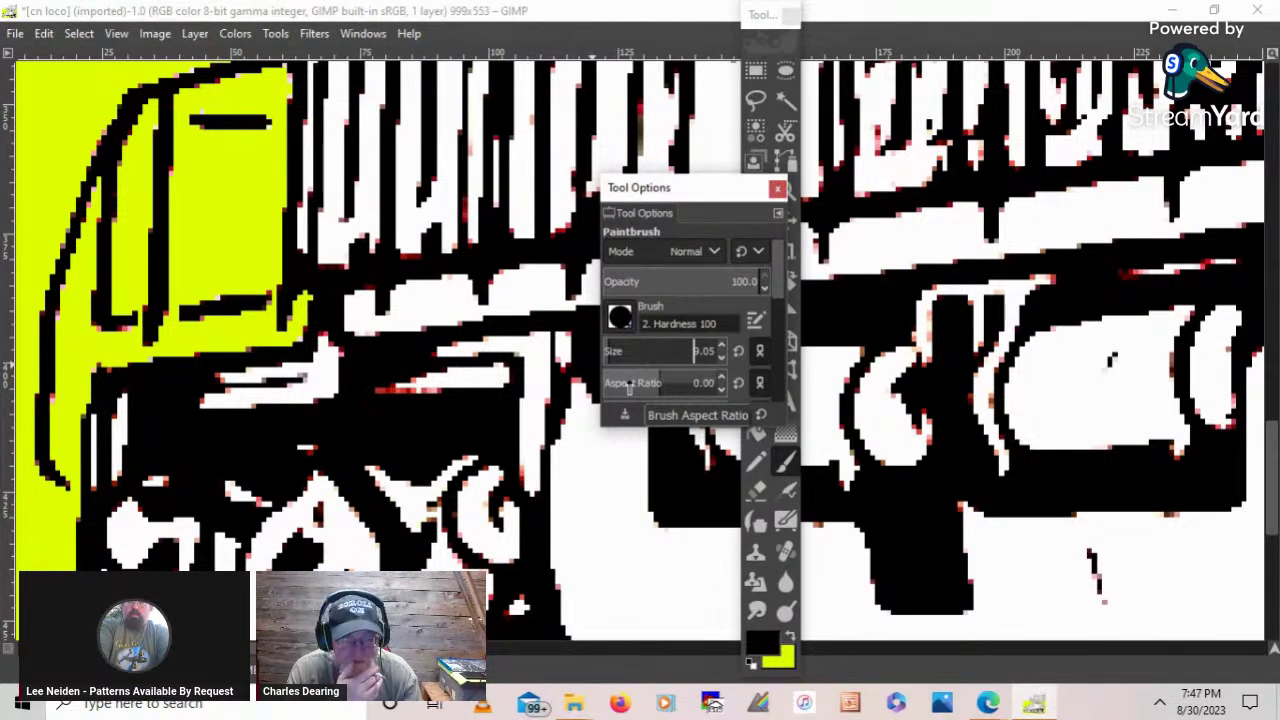
- Keep the 2. Hardness 100 brush and paint the narrow upright white slit at the rear truck's outer end black
{"action": "left_click", "coordinate": [621, 318]}
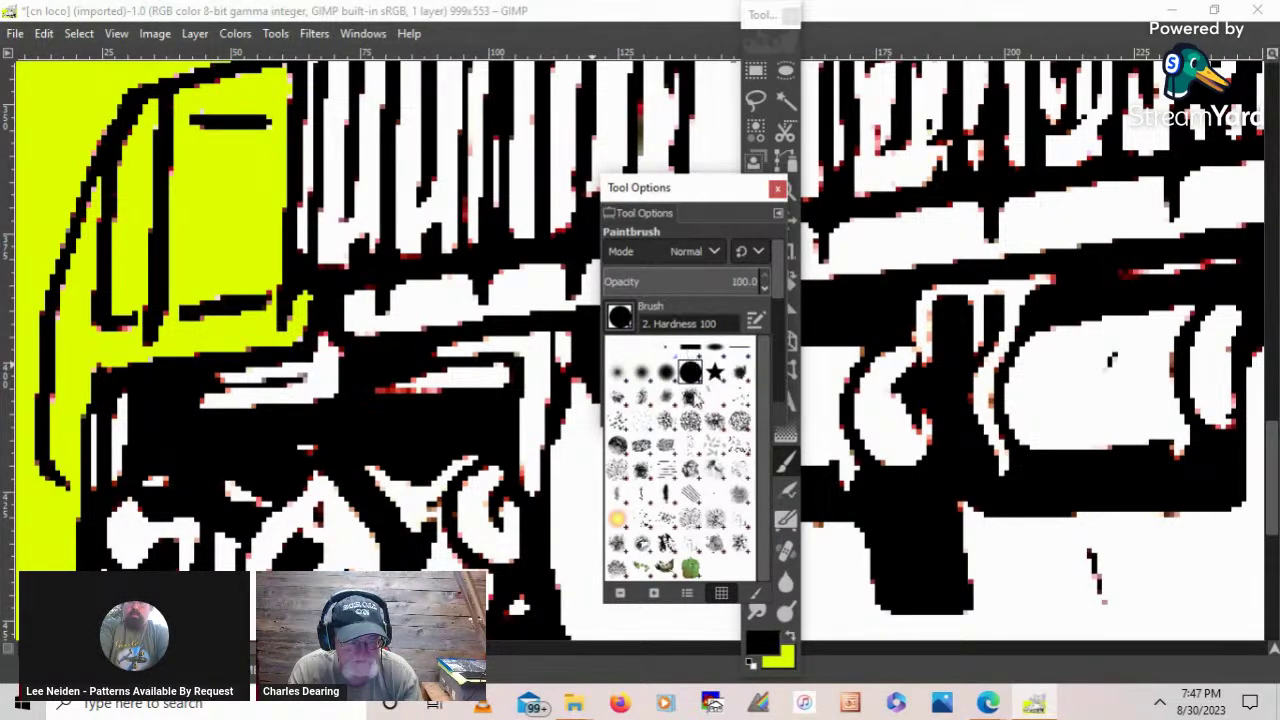
{"action": "left_click", "coordinate": [691, 273]}
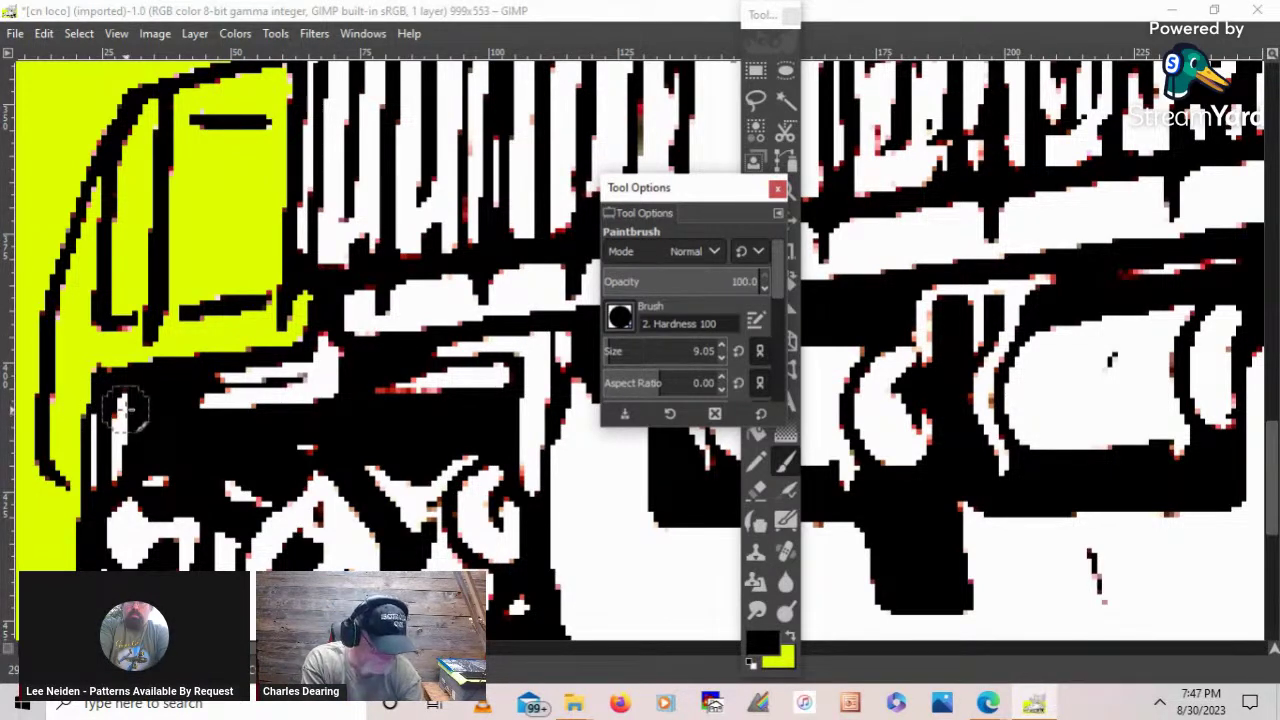
{"action": "mouse_move", "coordinate": [123, 405]}
{"action": "left_mouse_down"}
{"action": "mouse_move", "coordinate": [133, 454]}
{"action": "mouse_move", "coordinate": [156, 471]}
{"action": "mouse_move", "coordinate": [121, 476]}
{"action": "mouse_move", "coordinate": [114, 421]}
{"action": "mouse_move", "coordinate": [112, 476]}
{"action": "left_mouse_up"}
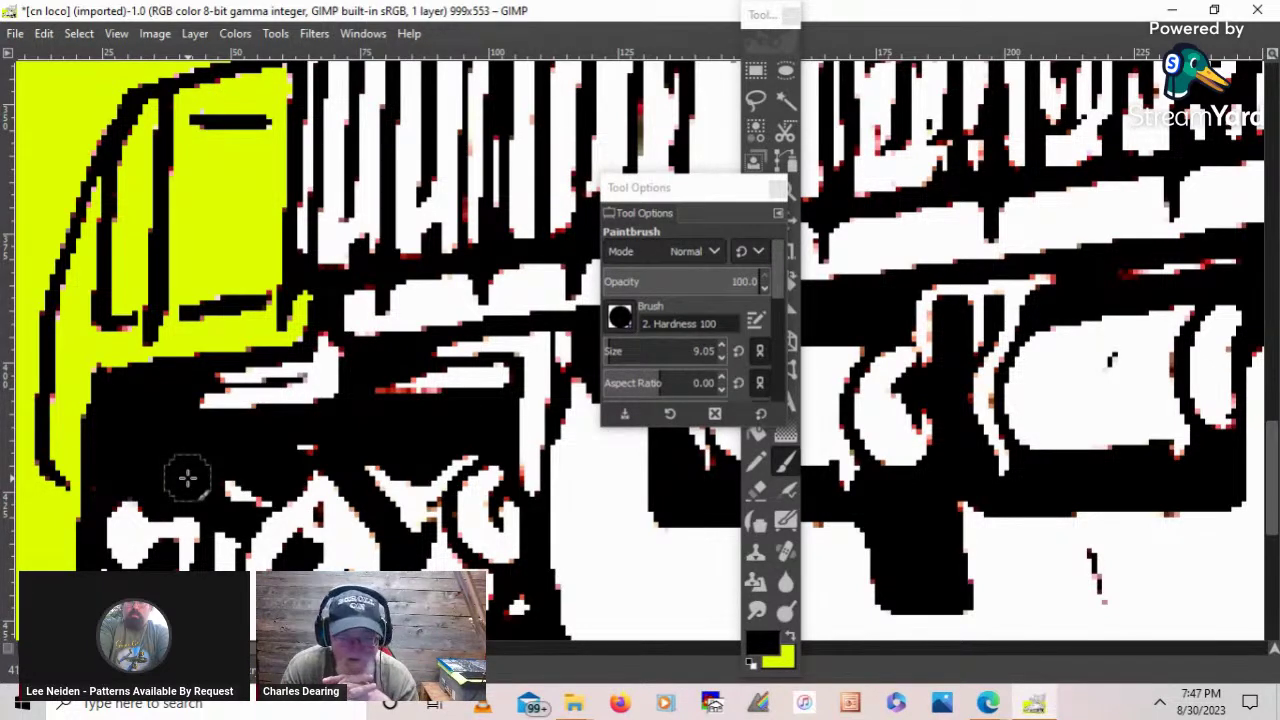
- Set the Paintbrush size to 8.05 and move the toolbox and tool options clear of the rear truck
{"action": "left_click", "coordinate": [706, 354]}
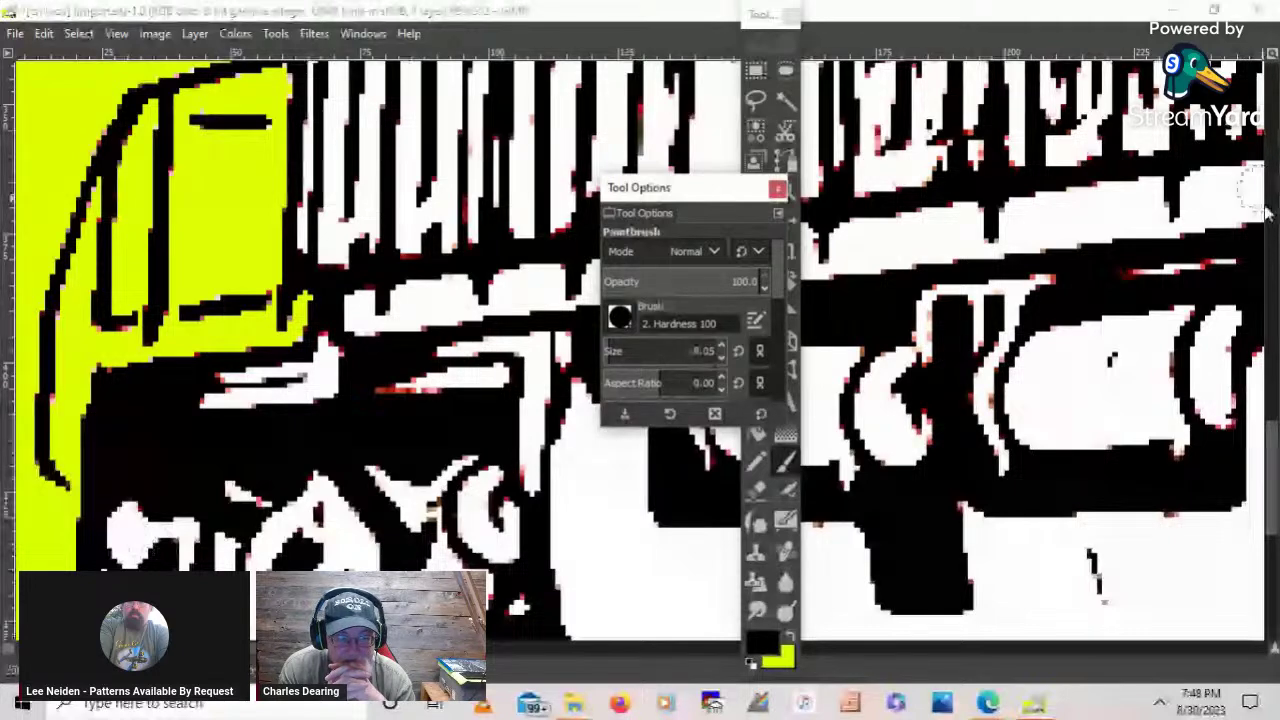
{"action": "left_click_drag", "start_coordinate": [1272, 455], "coordinate": [1272, 478]}
{"action": "left_click_drag", "start_coordinate": [761, 17], "coordinate": [961, 8]}
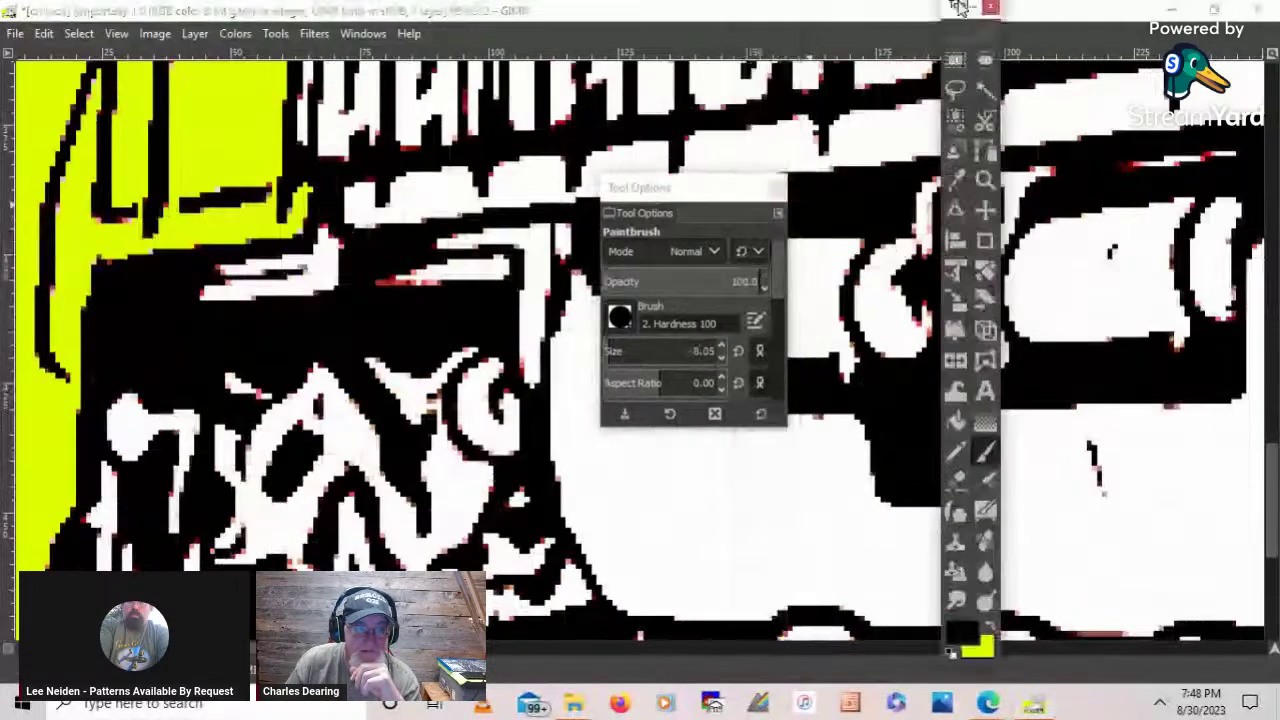
{"action": "left_click_drag", "start_coordinate": [690, 188], "coordinate": [775, 14]}
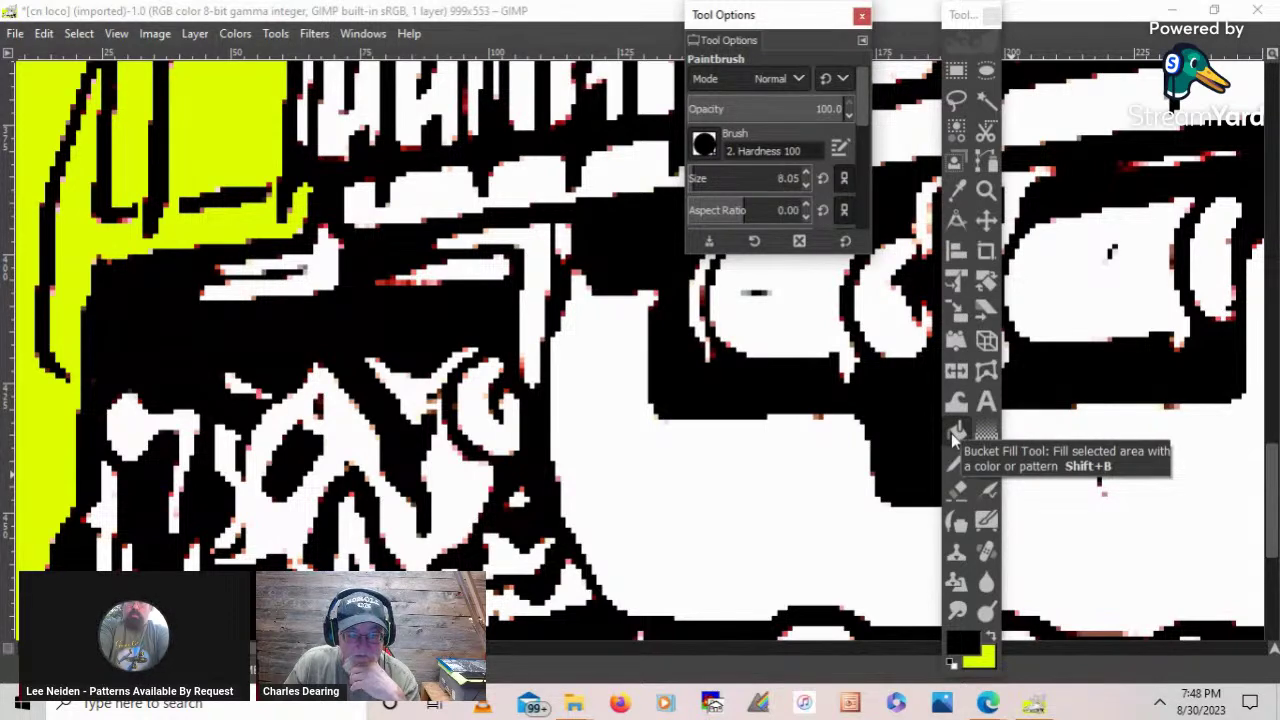
- Bucket-fill the connected black linework with the Pine pattern to check its connections, and undo the fill
{"action": "left_click", "coordinate": [952, 434]}
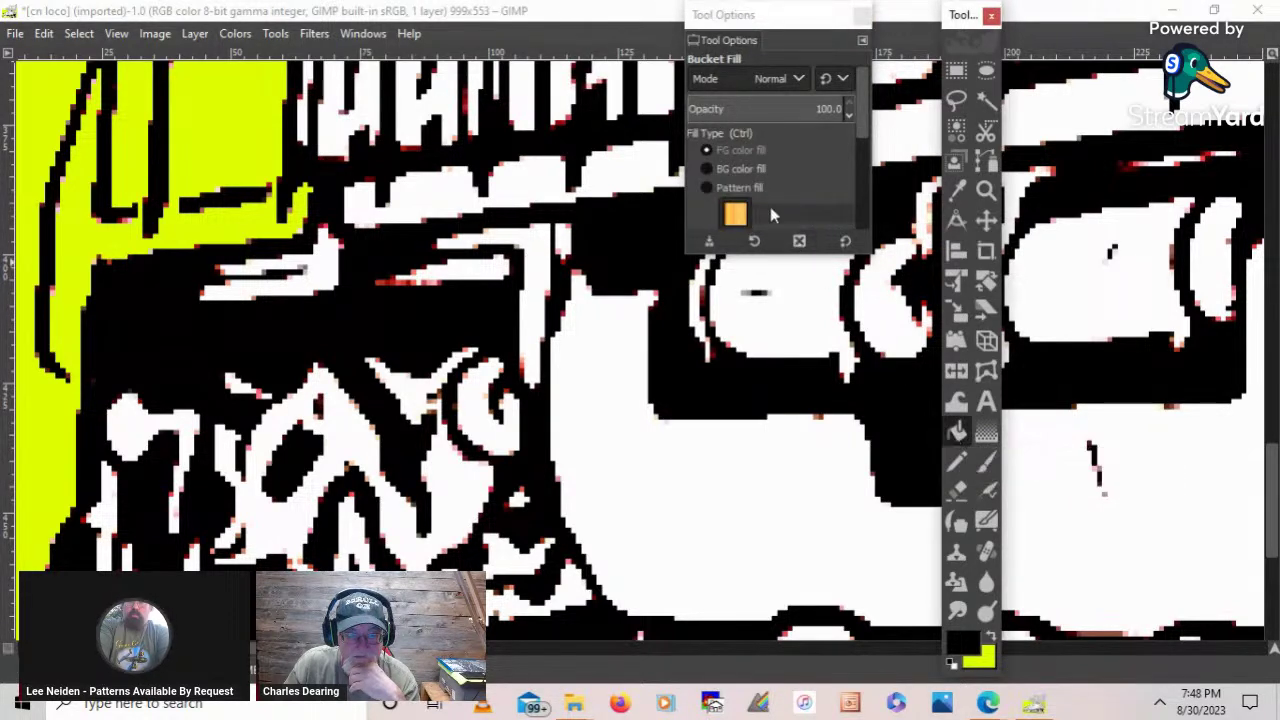
{"action": "left_click", "coordinate": [740, 187]}
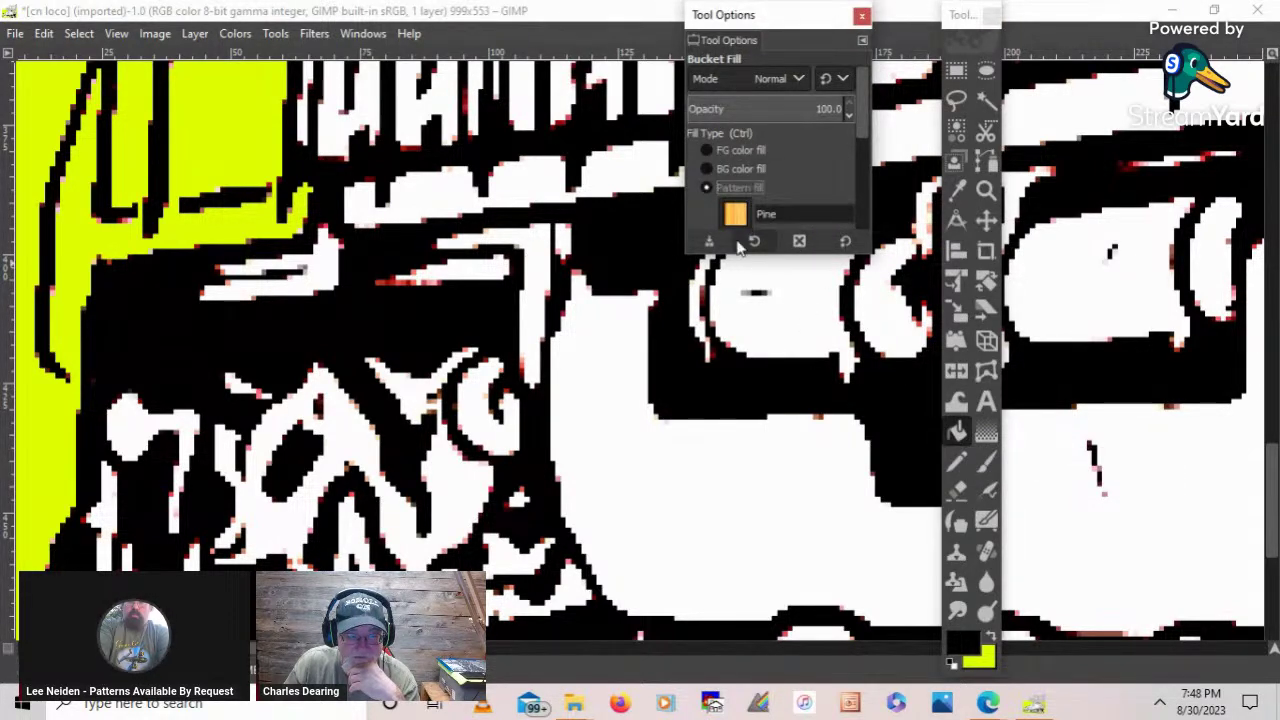
{"action": "left_click", "coordinate": [674, 408]}
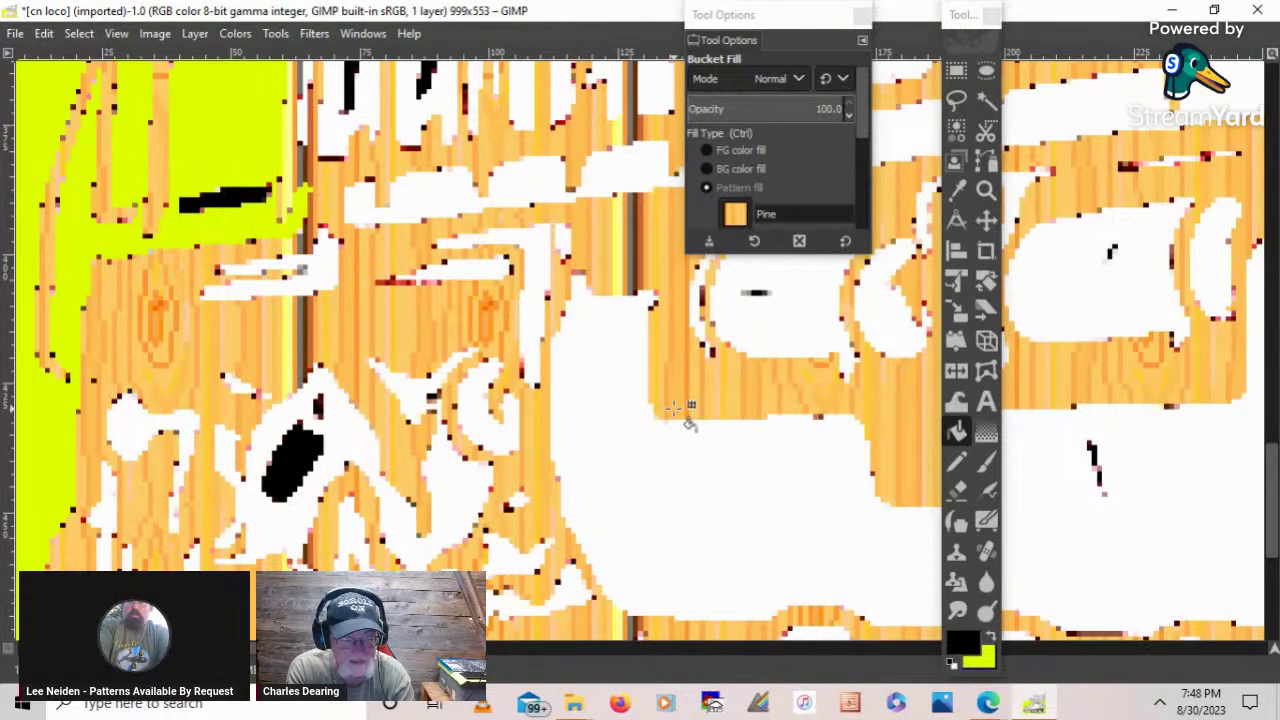
{"action": "key", "text": "ctrl+z"}
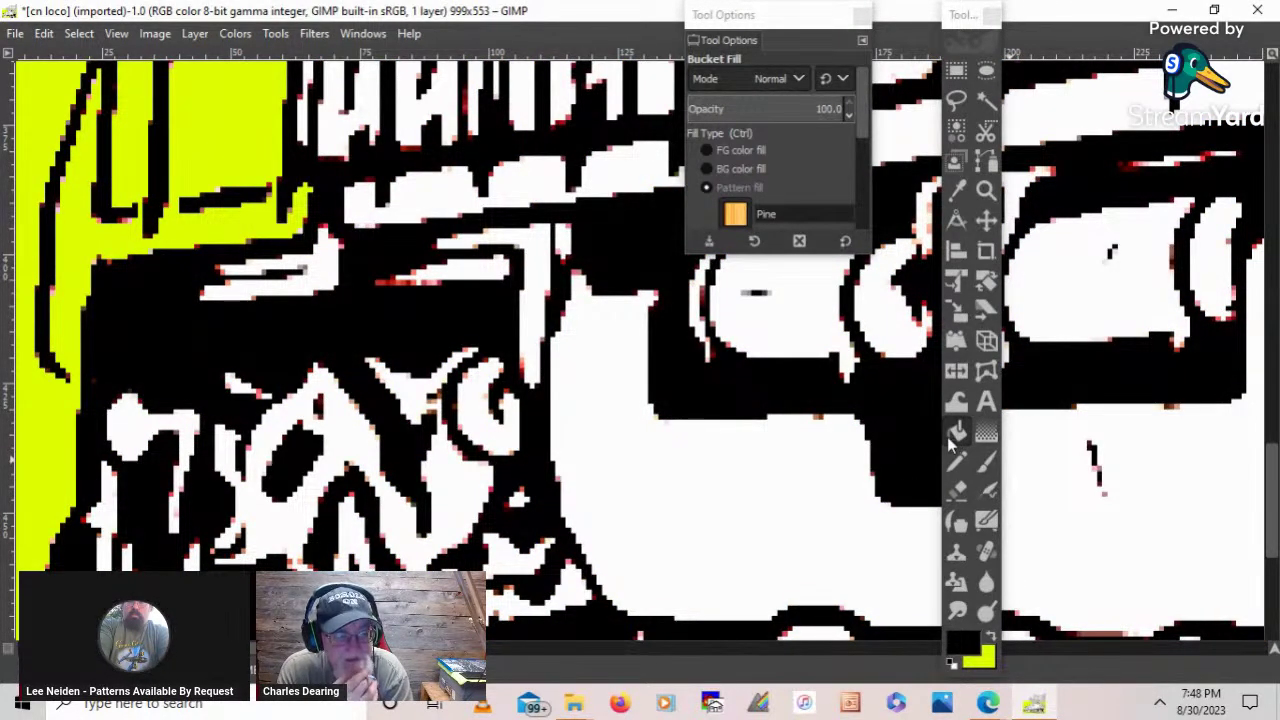
- Try the Wood of some sort pattern as a bucket fill on the connected black linework, and undo it
{"action": "left_click", "coordinate": [735, 213]}
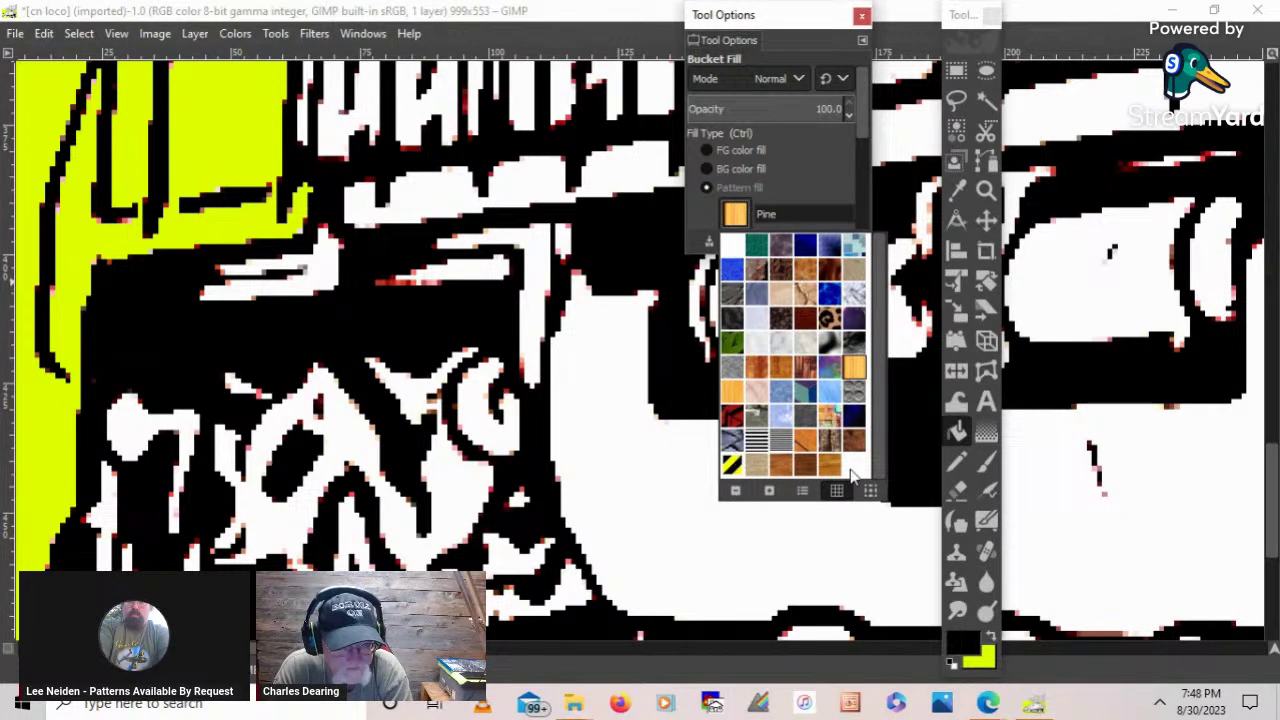
{"action": "left_click", "coordinate": [826, 474]}
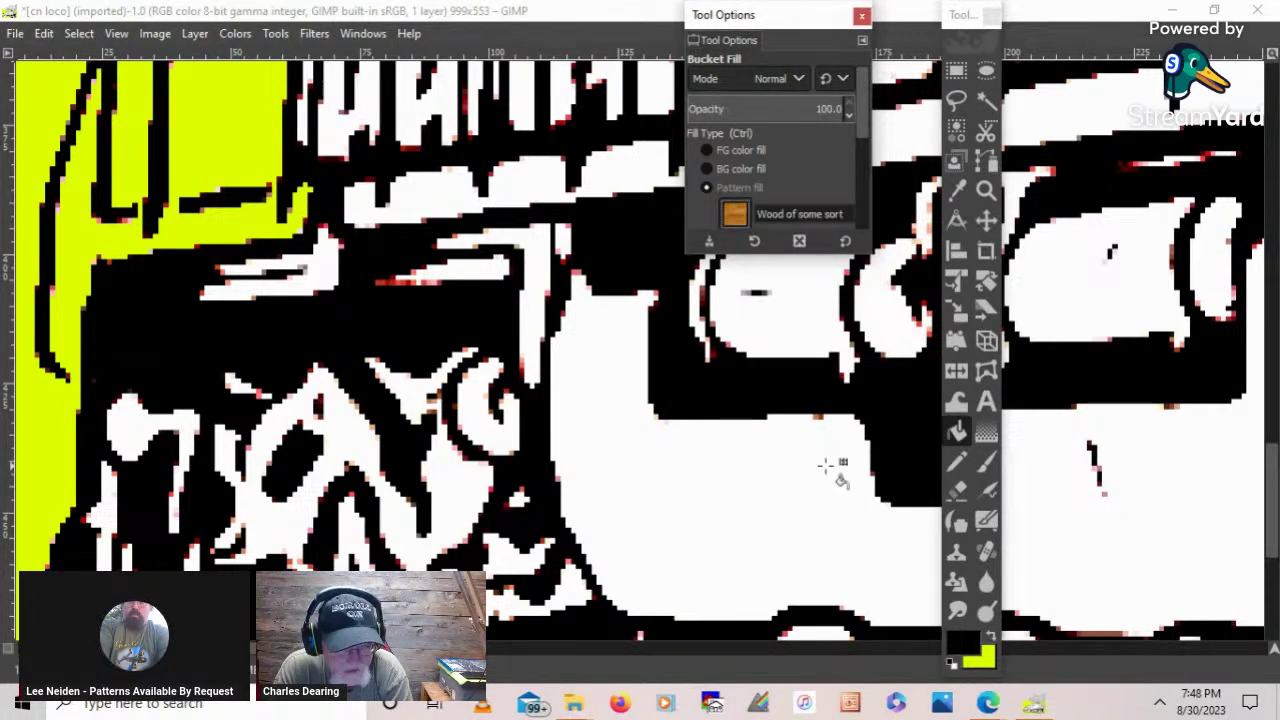
{"action": "left_click", "coordinate": [727, 388]}
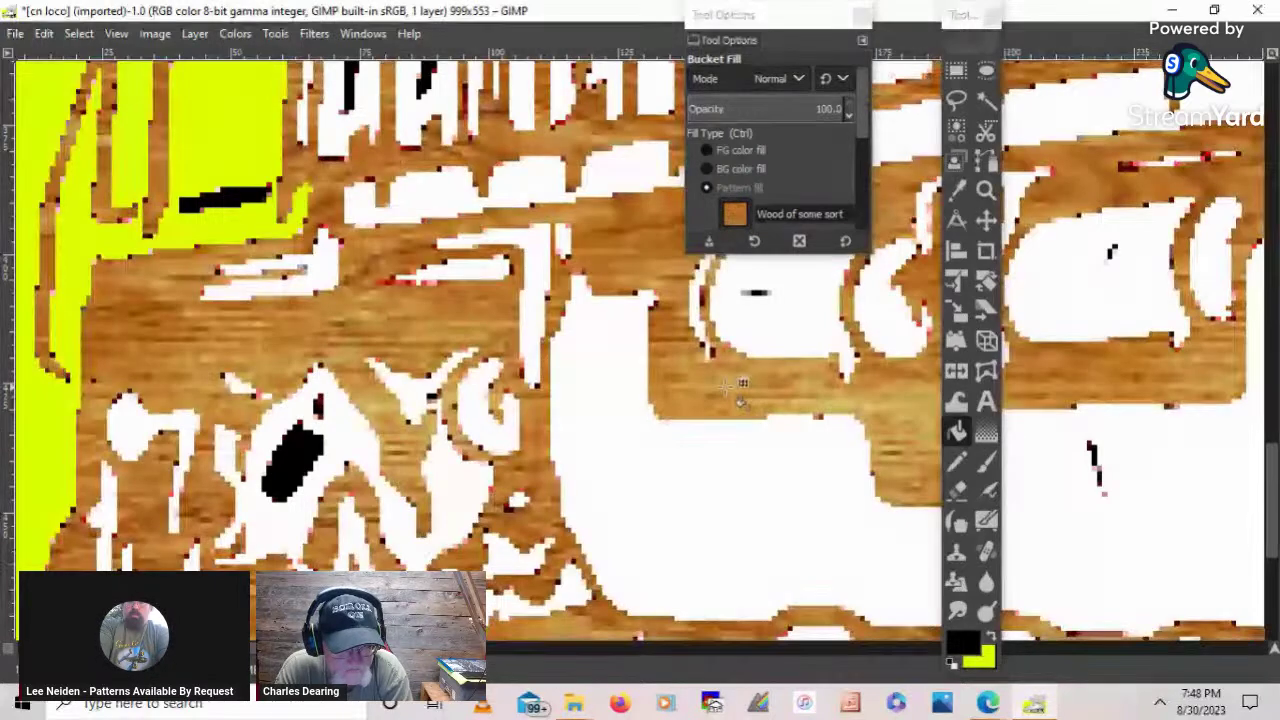
{"action": "key", "text": "ctrl+z"}
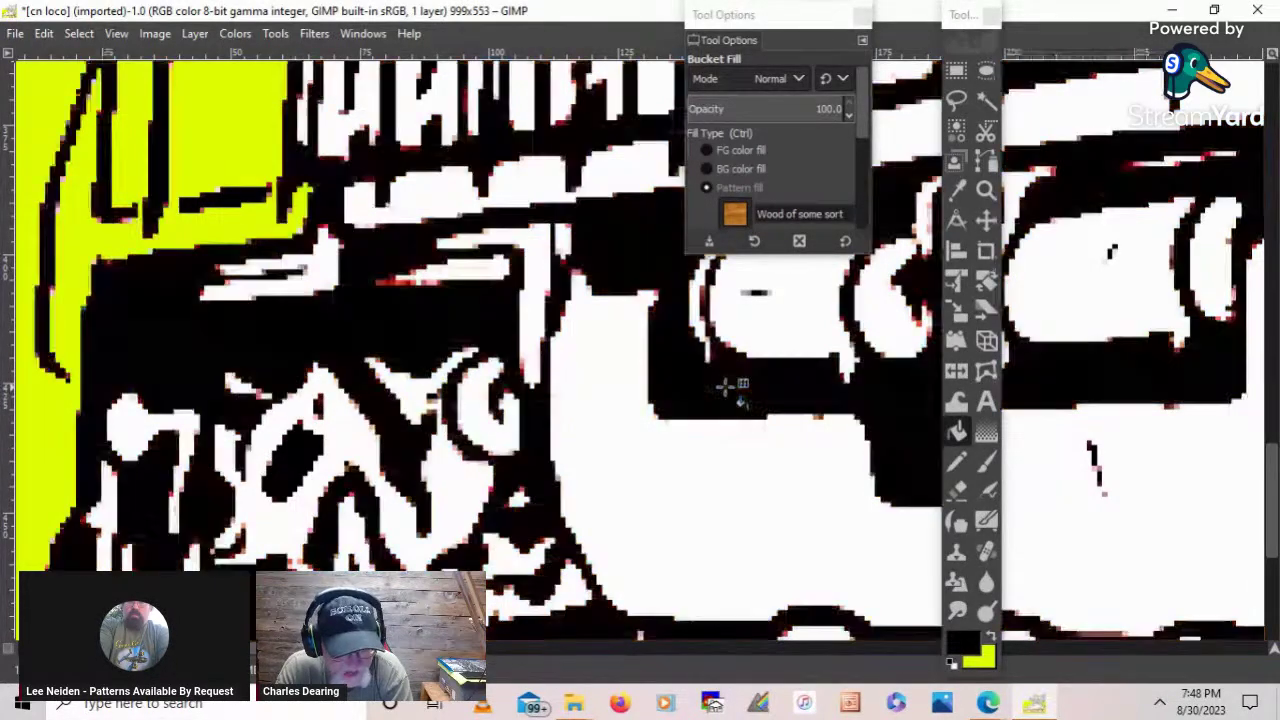
{"action": "left_click", "coordinate": [727, 388]}
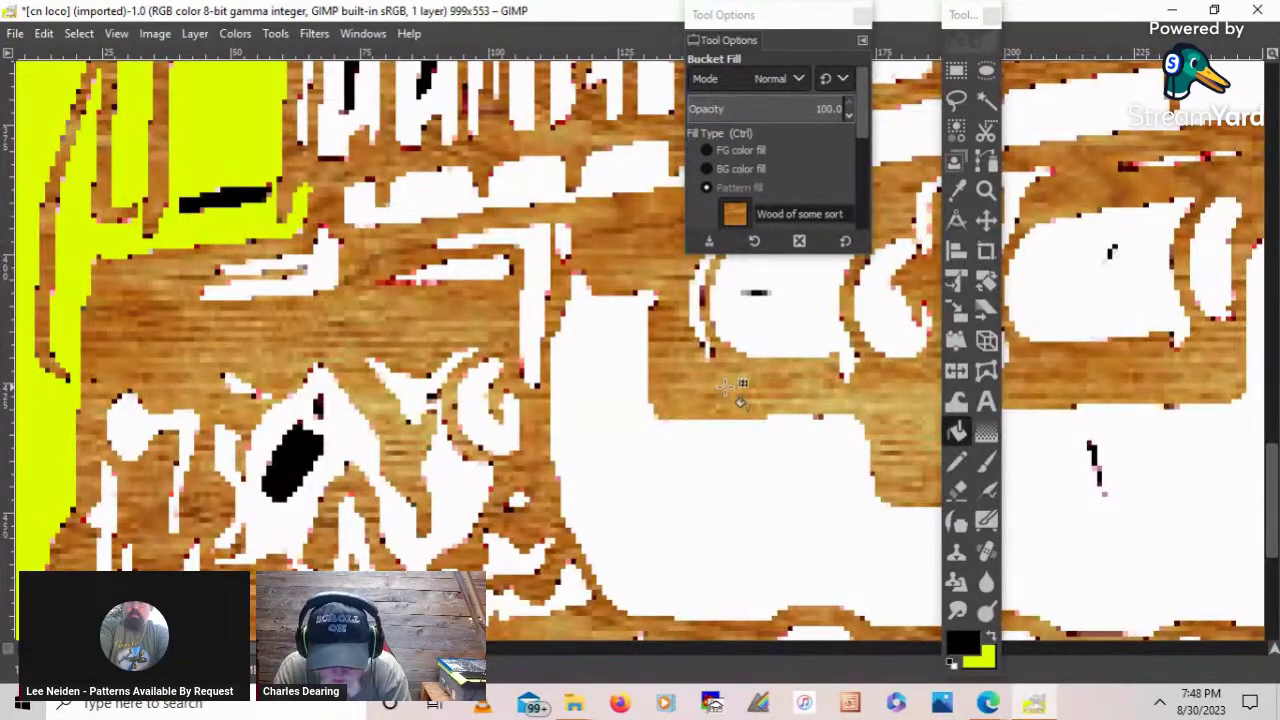
{"action": "key", "text": "ctrl+z"}
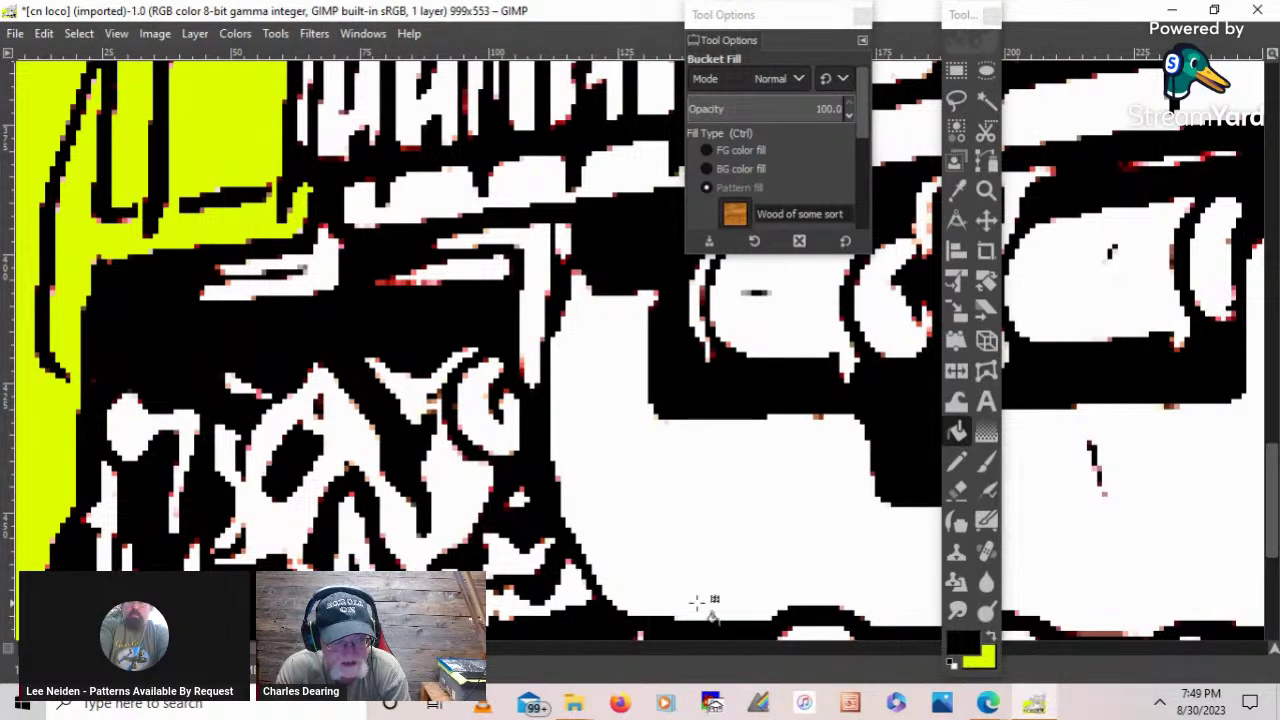
- Paint out the small white speck and thin sliver in the rear truck and the speck in the rail with the black Paintbrush
{"action": "scroll", "coordinate": [262, 486], "scroll_direction": "left", "scroll_amount": 1}
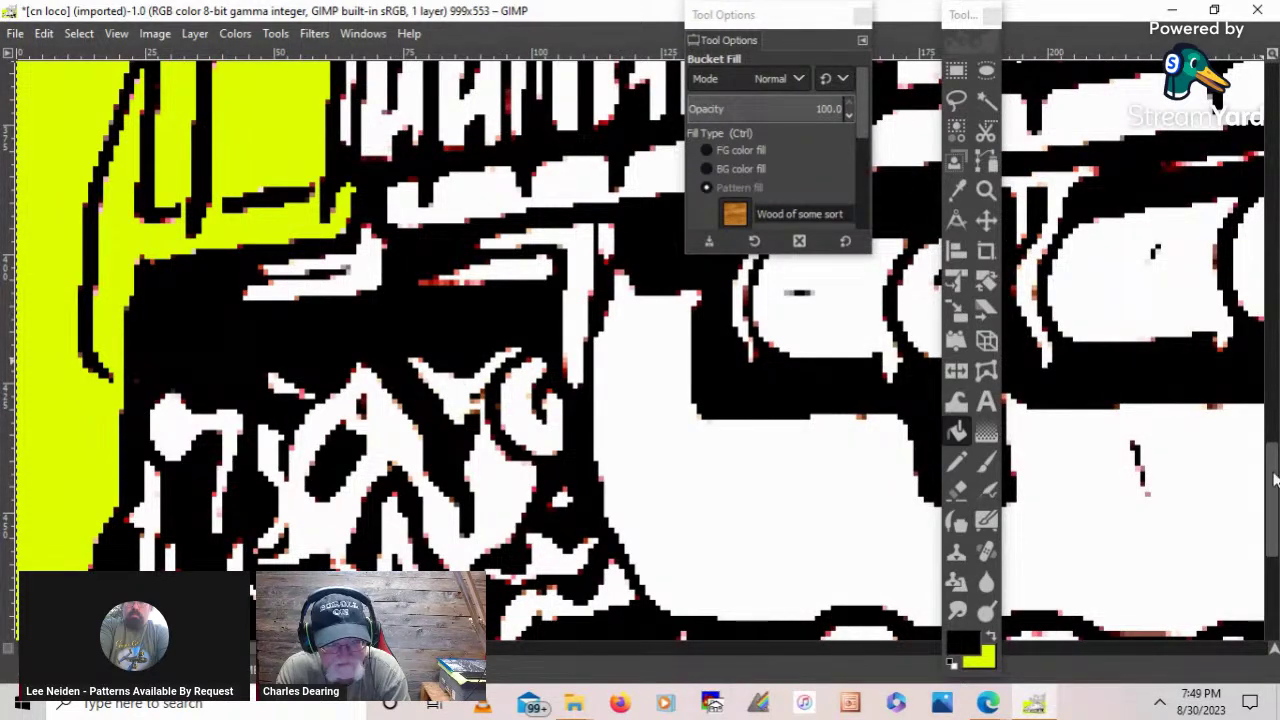
{"action": "scroll", "coordinate": [1272, 477], "scroll_direction": "down", "scroll_amount": 5}
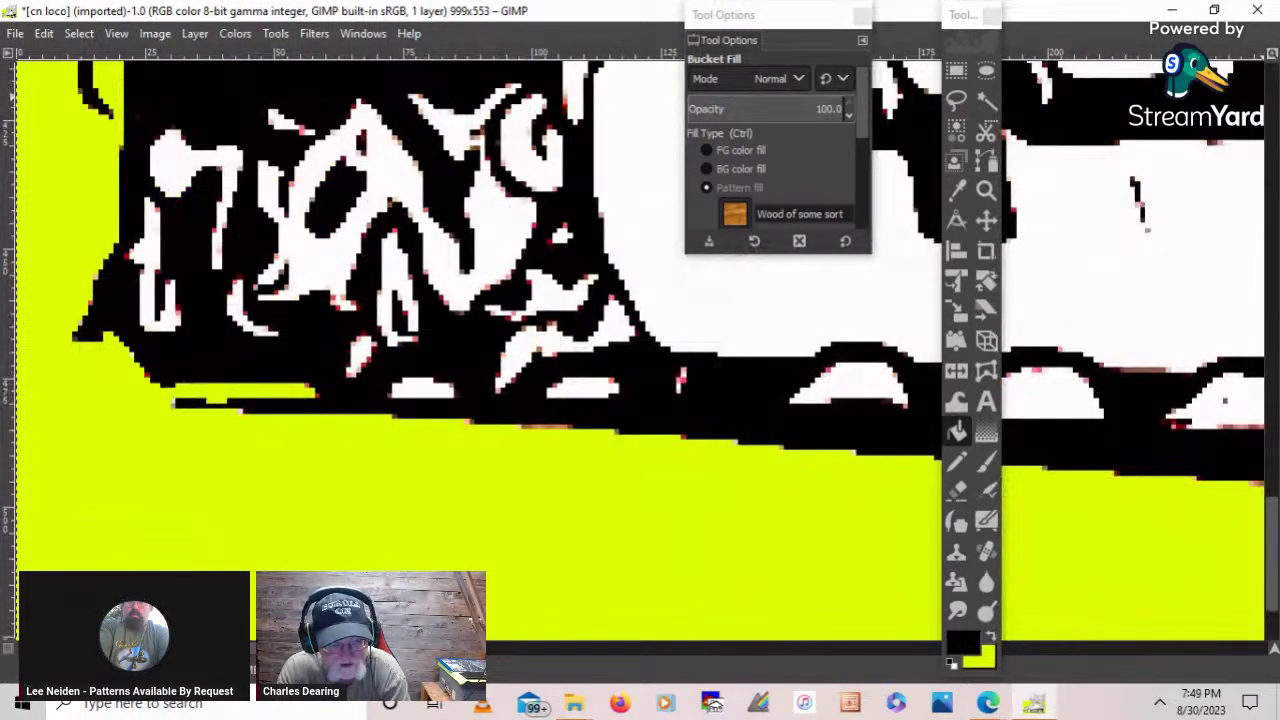
{"action": "mouse_move", "coordinate": [1272, 590]}
{"action": "left_mouse_down"}
{"action": "mouse_move", "coordinate": [1273, 508]}
{"action": "mouse_move", "coordinate": [1278, 568]}
{"action": "mouse_move", "coordinate": [1277, 532]}
{"action": "left_mouse_up"}
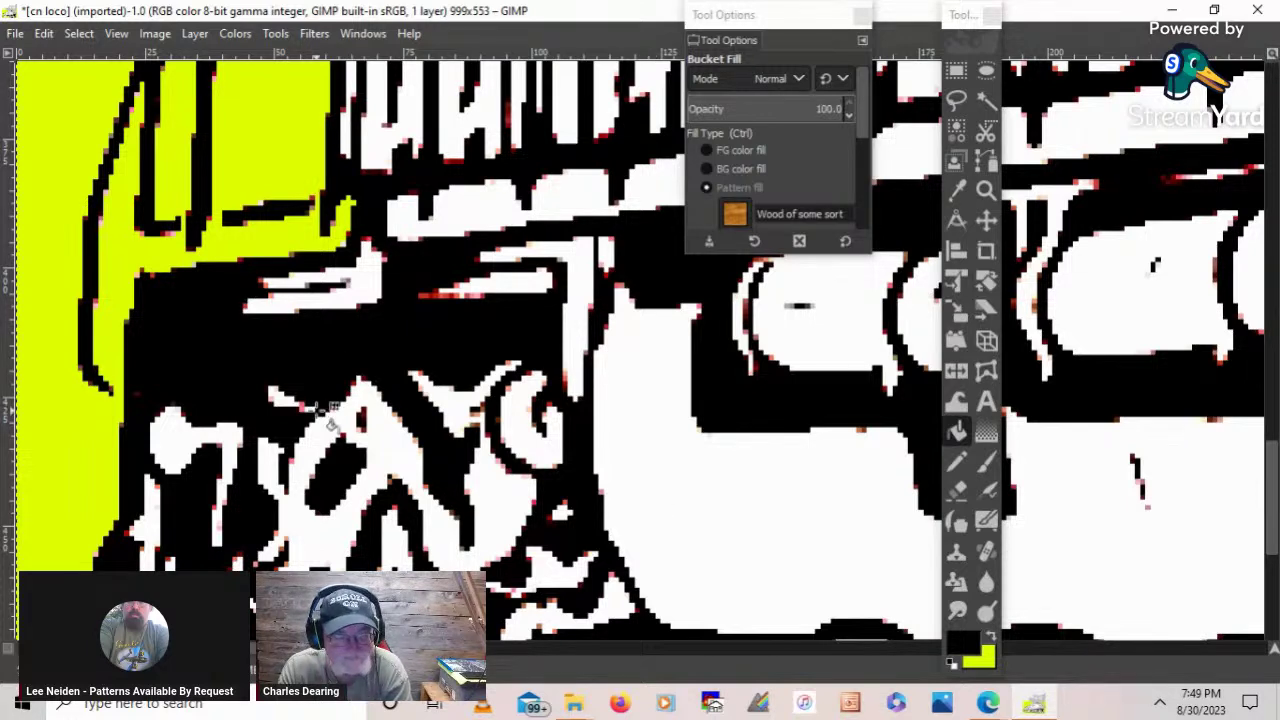
{"action": "left_click", "coordinate": [986, 462]}
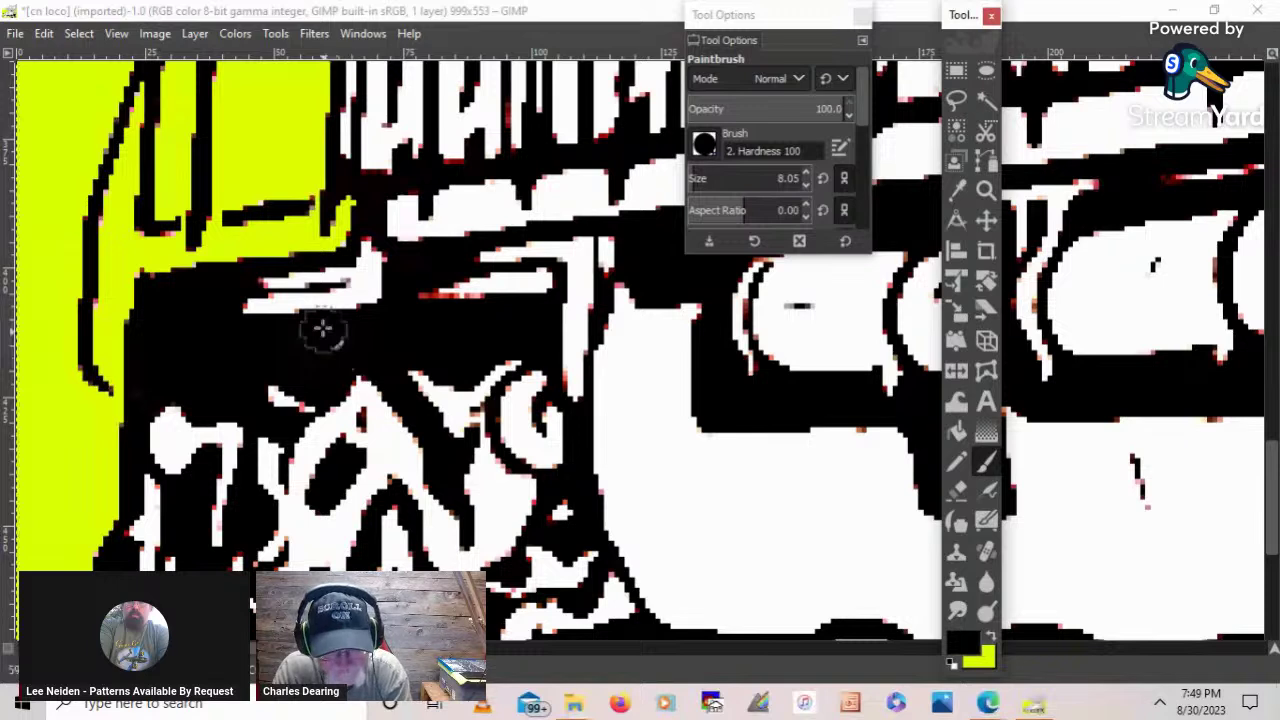
{"action": "left_click", "coordinate": [565, 512]}
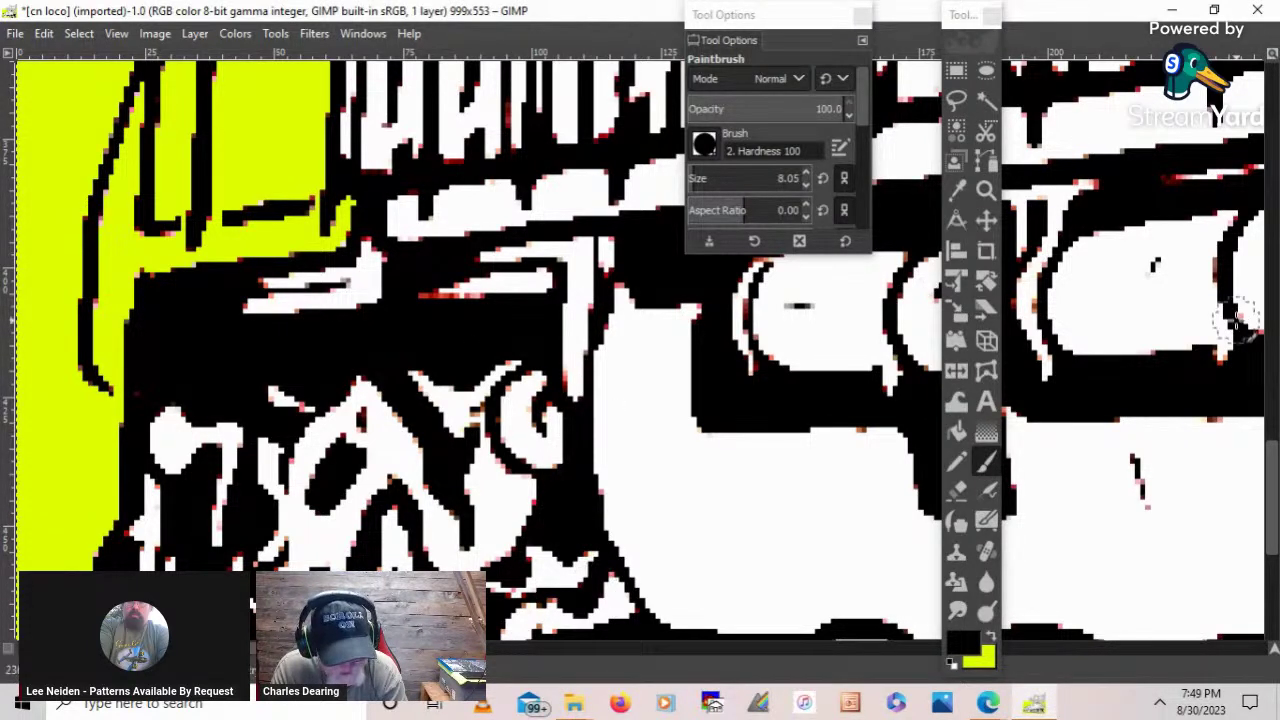
{"action": "scroll", "coordinate": [1268, 475], "scroll_direction": "down", "scroll_amount": 3}
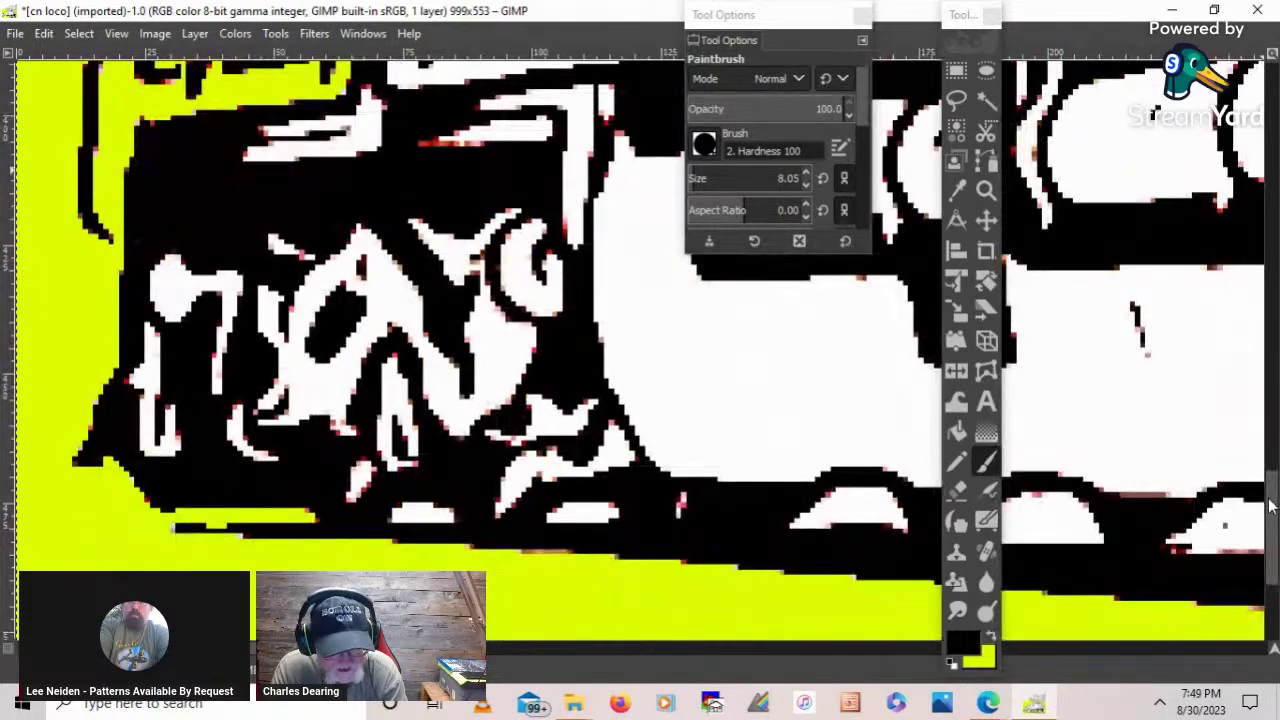
{"action": "left_click", "coordinate": [680, 498]}
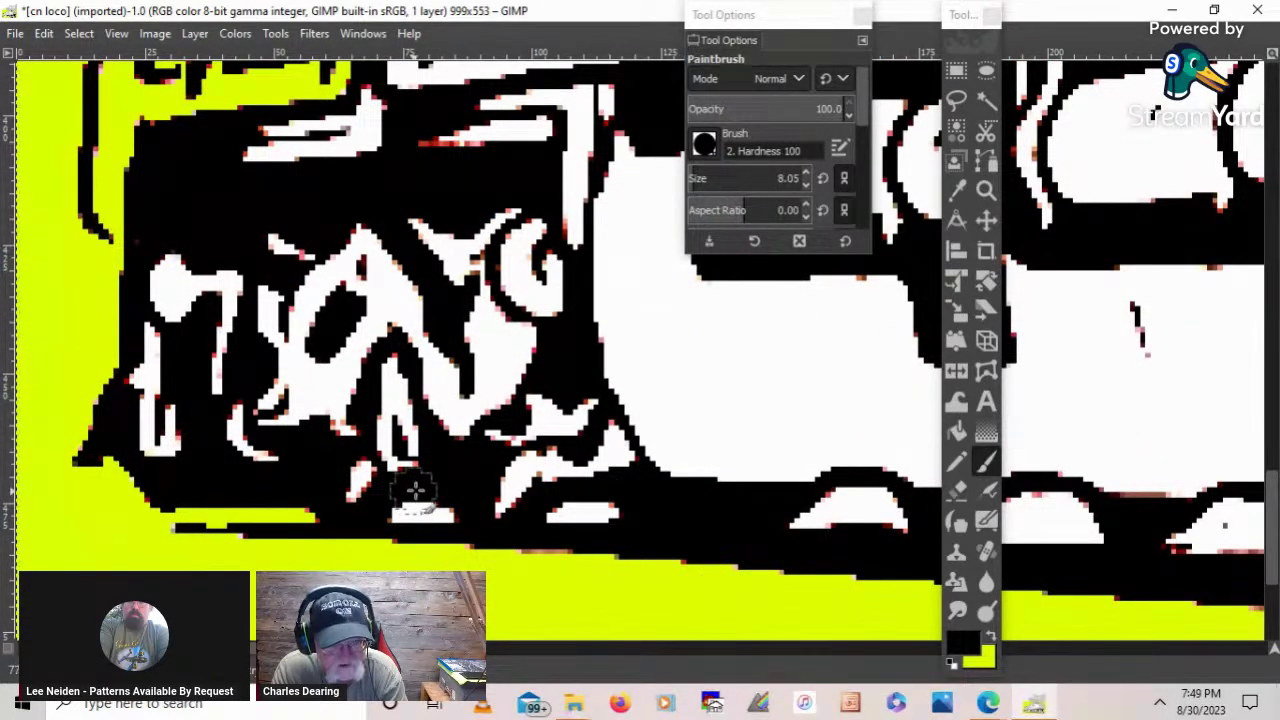
{"action": "left_click", "coordinate": [499, 442]}
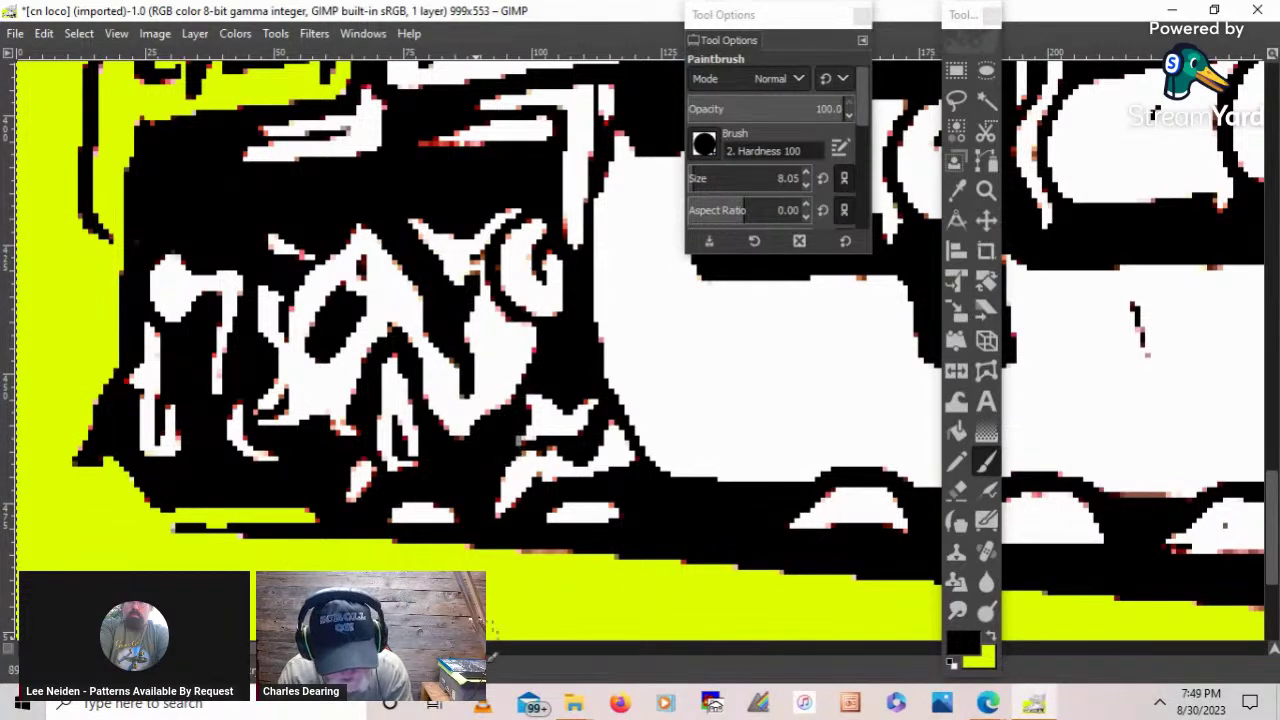
- Set the Paintbrush size to 2.05 and close the small gap in the black line beside the truck's curved white shape
{"action": "left_click", "coordinate": [809, 187]}
{"action": "left_click", "coordinate": [809, 187]}
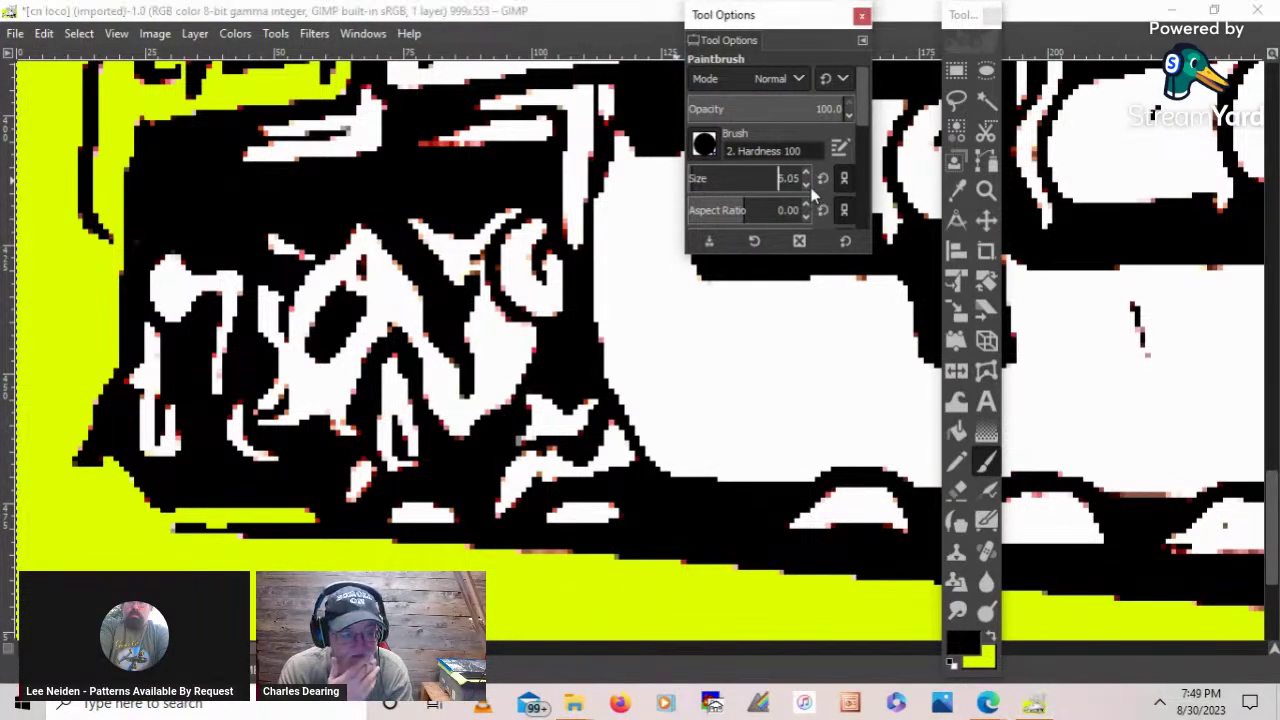
{"action": "left_click", "coordinate": [806, 185]}
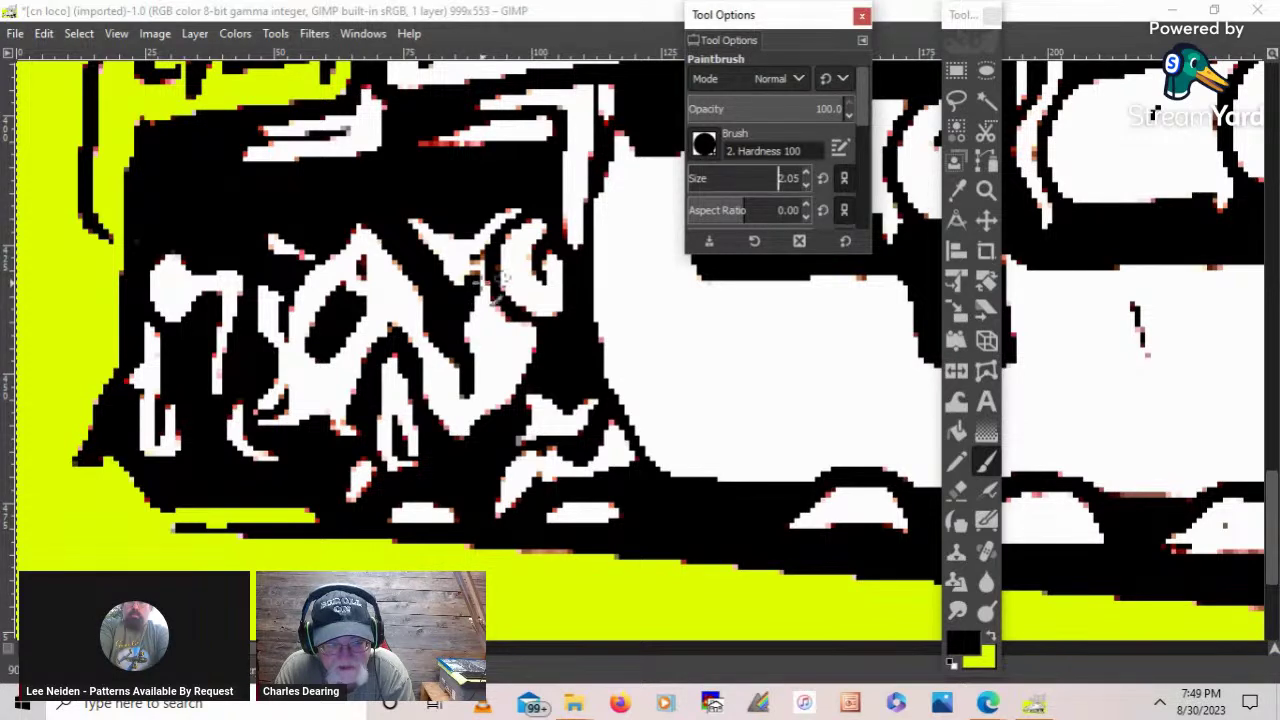
{"action": "left_click", "coordinate": [482, 268]}
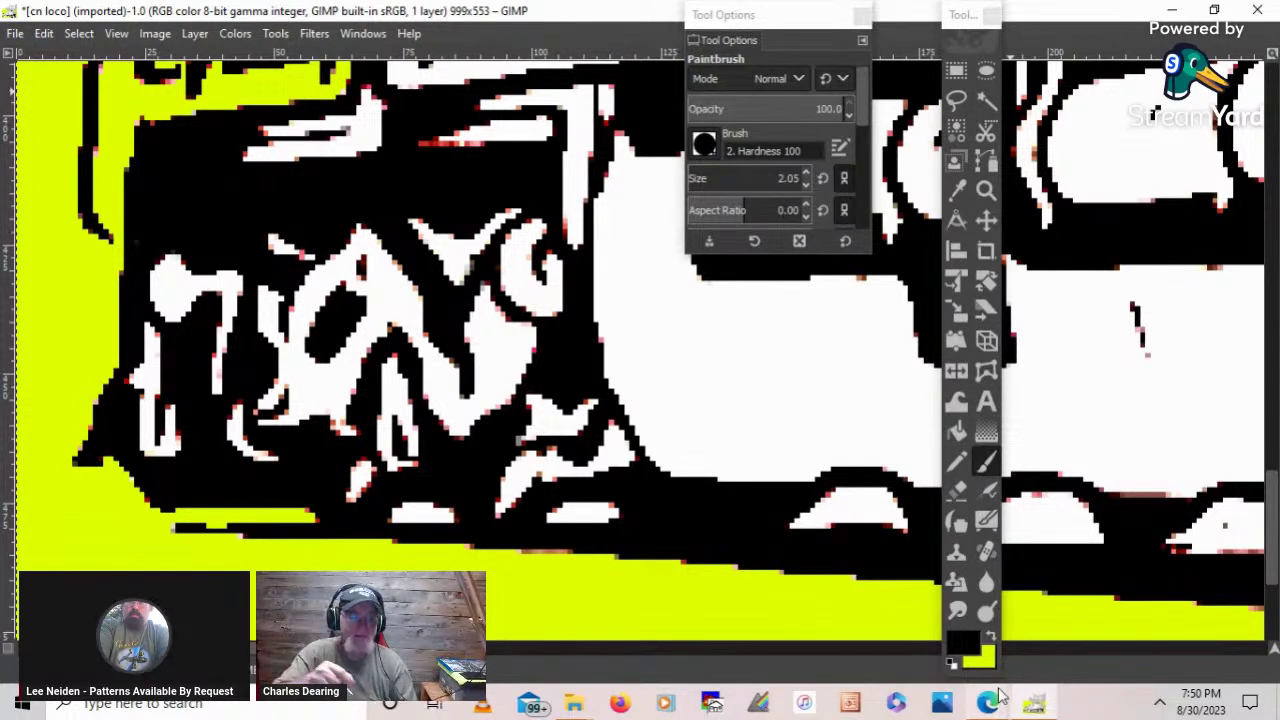
- Swap the foreground and background colours, and set the foreground colour to white
{"action": "left_click", "coordinate": [989, 639]}
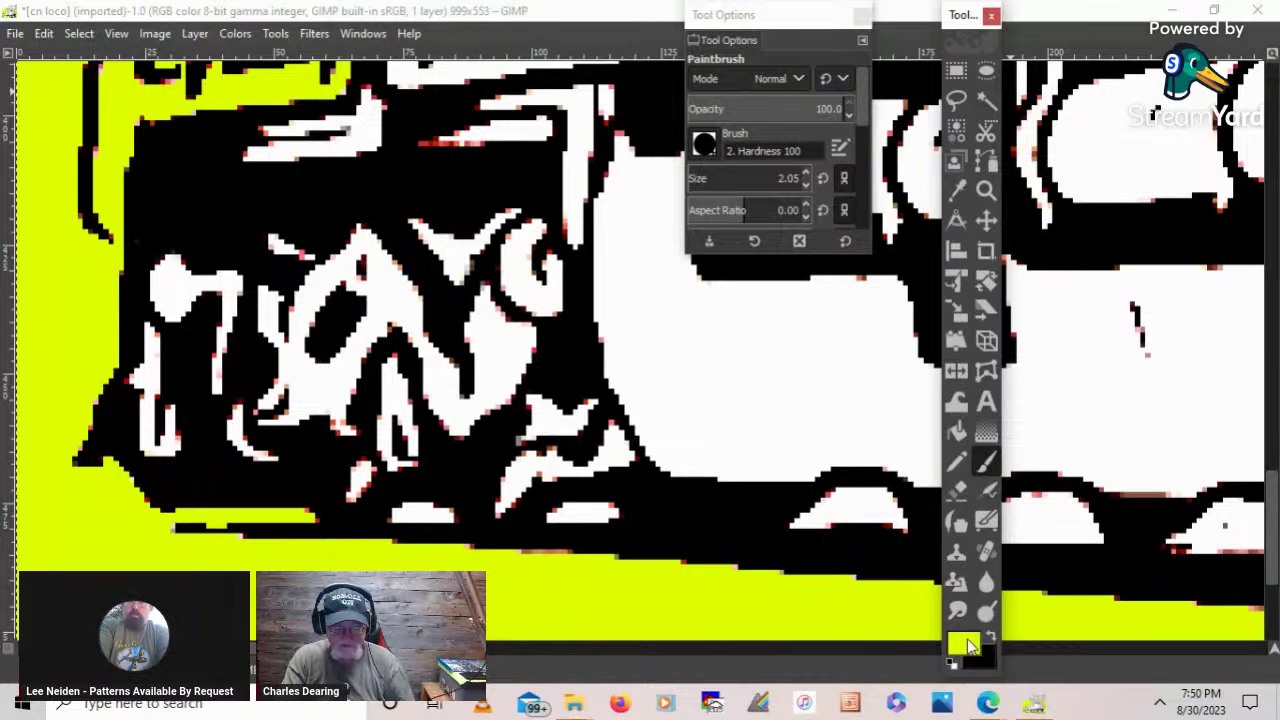
{"action": "left_click", "coordinate": [966, 643]}
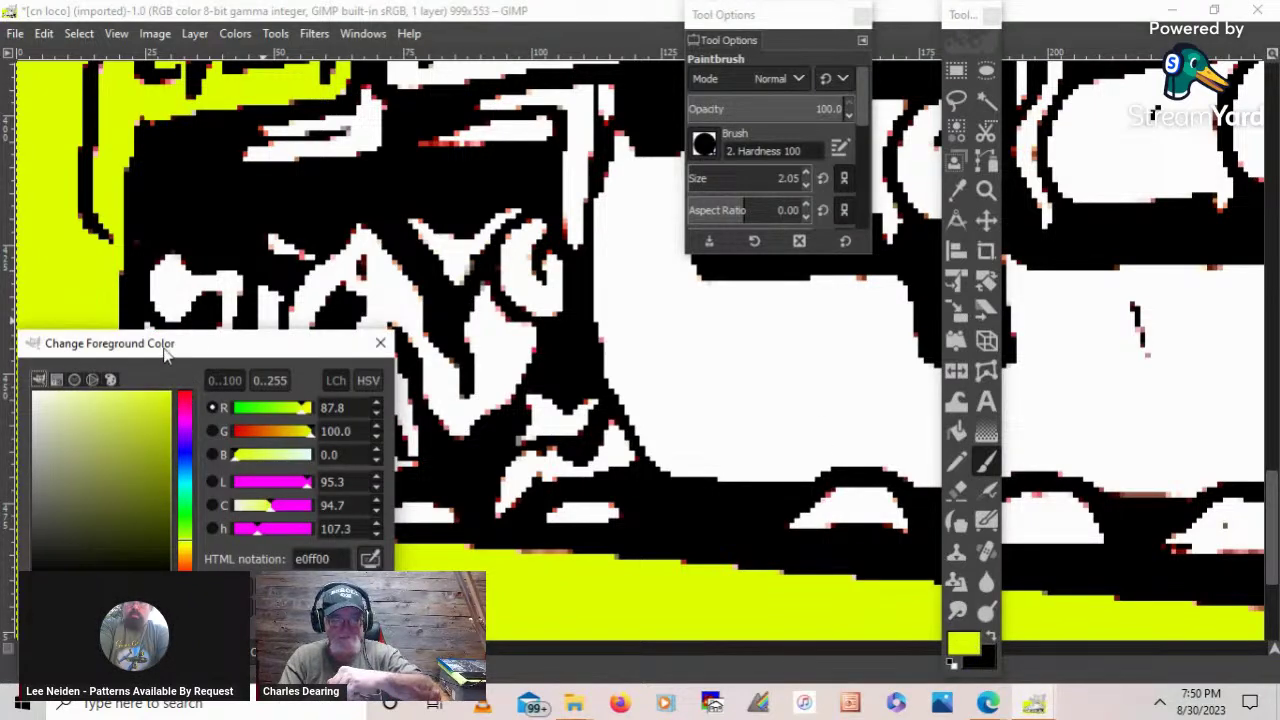
{"action": "left_click_drag", "start_coordinate": [167, 355], "coordinate": [790, 112]}
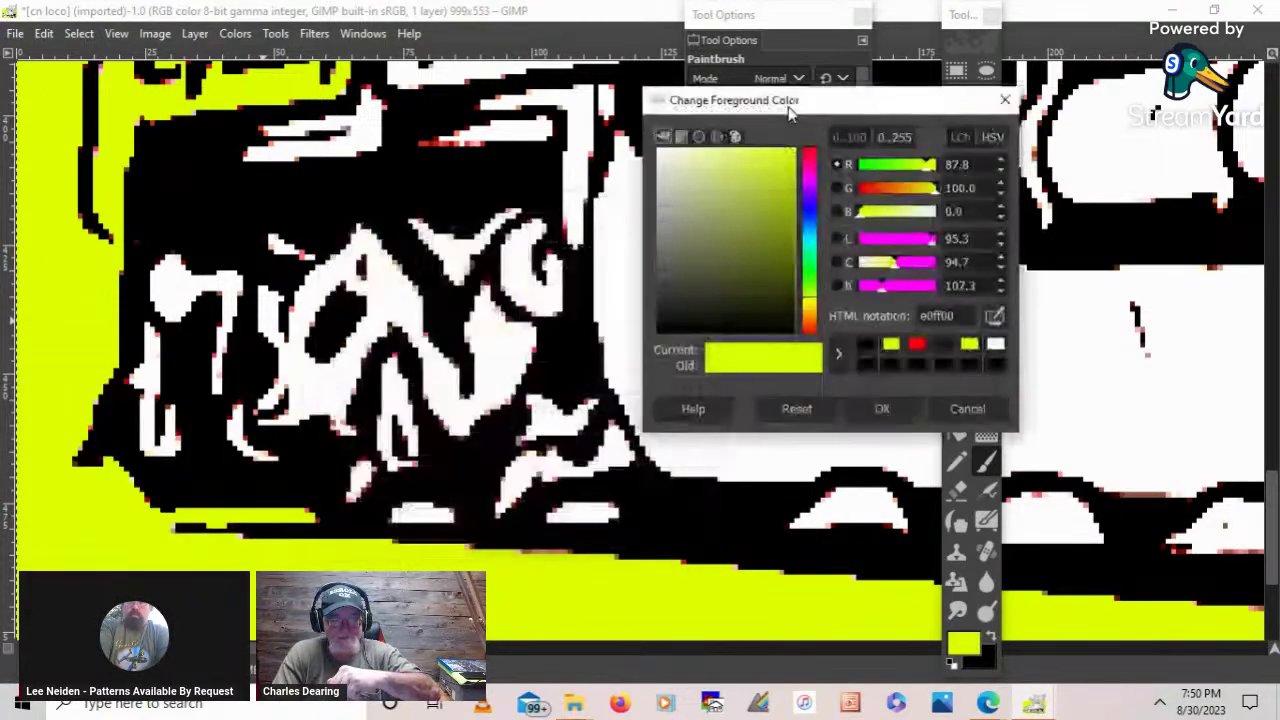
{"action": "left_click", "coordinate": [996, 344]}
{"action": "left_click", "coordinate": [882, 408]}
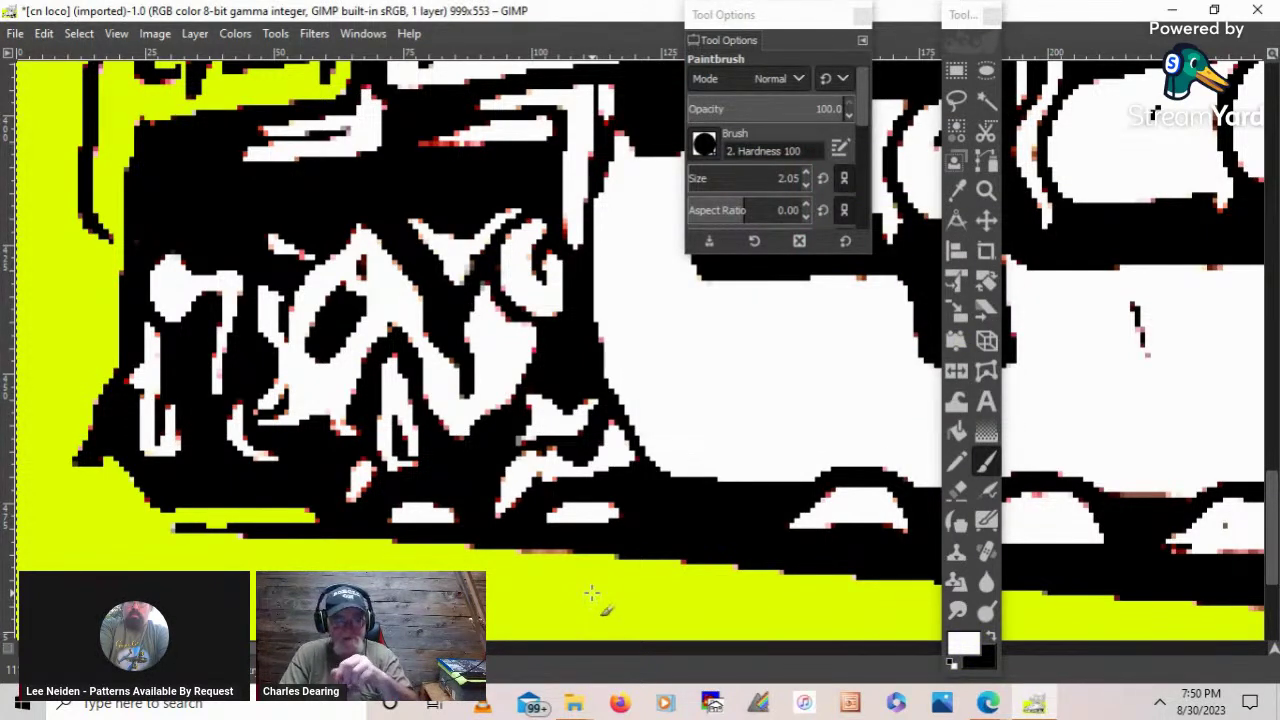
- Bucket-fill the yellow background with the Wood of some sort pattern, undo it, and refill with the white foreground colour
{"action": "left_click", "coordinate": [957, 431]}
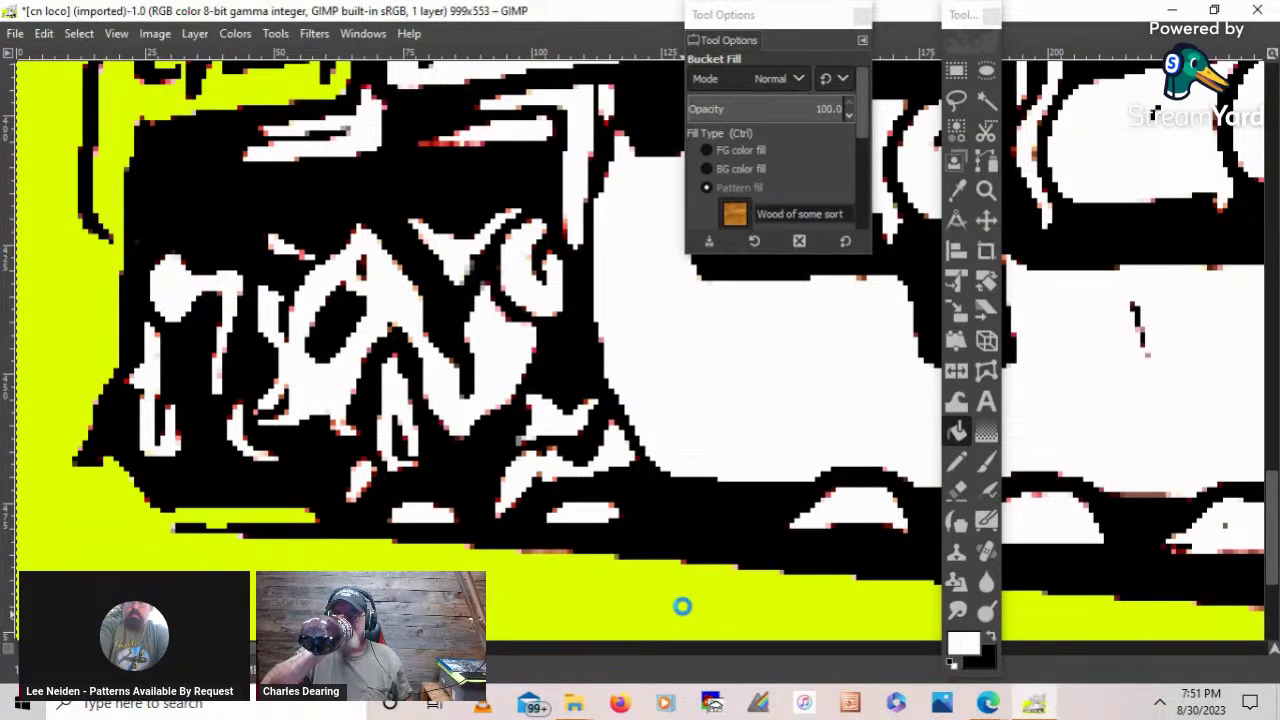
{"action": "left_click", "coordinate": [682, 606]}
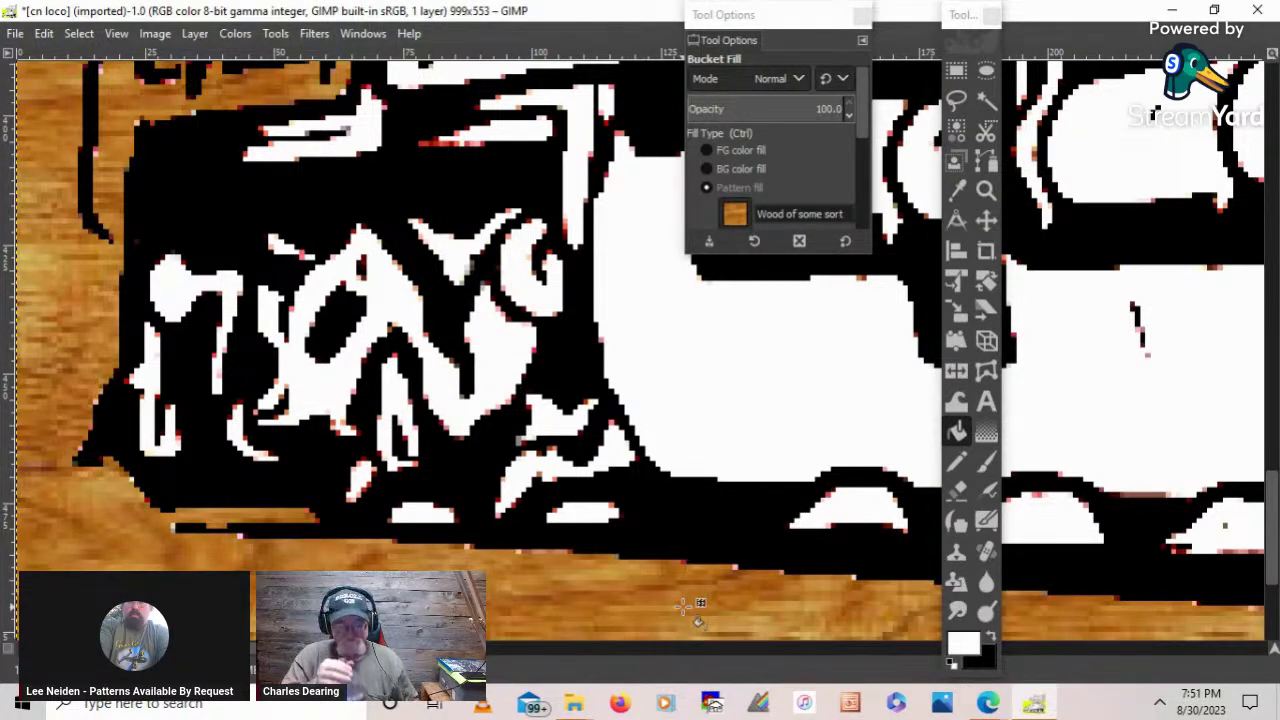
{"action": "key", "text": "ctrl+z"}
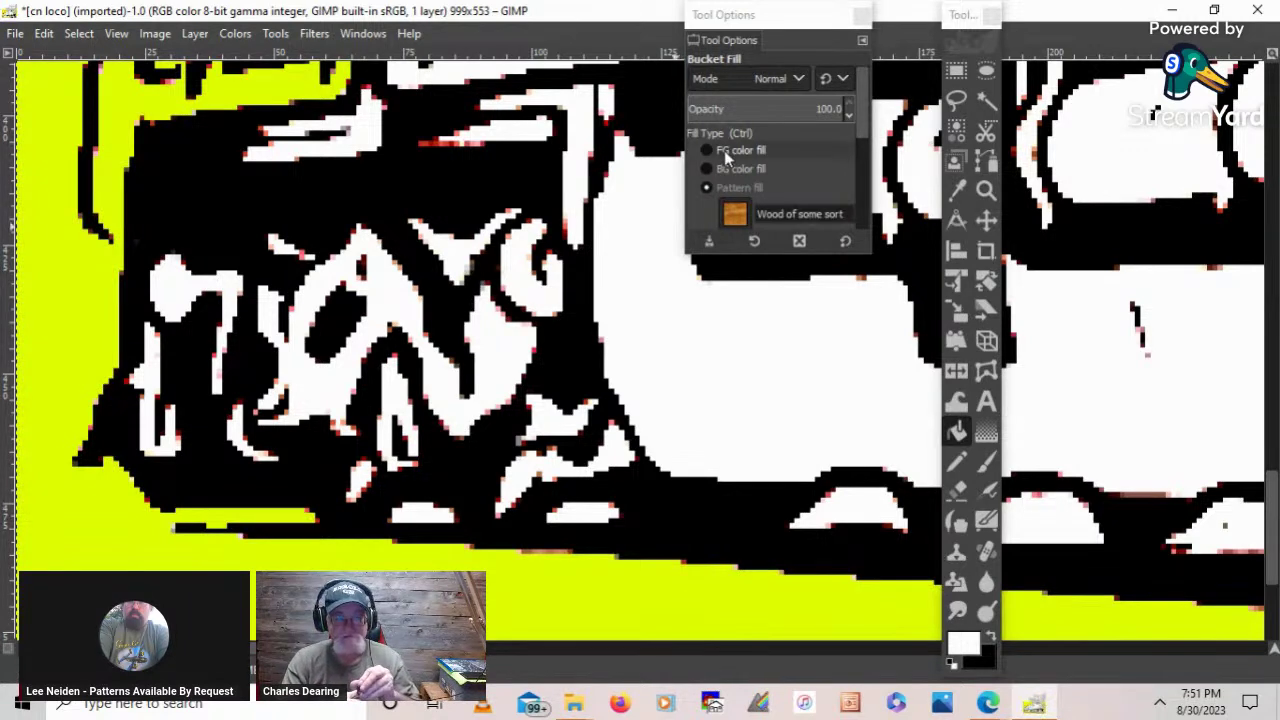
{"action": "left_click", "coordinate": [619, 597]}
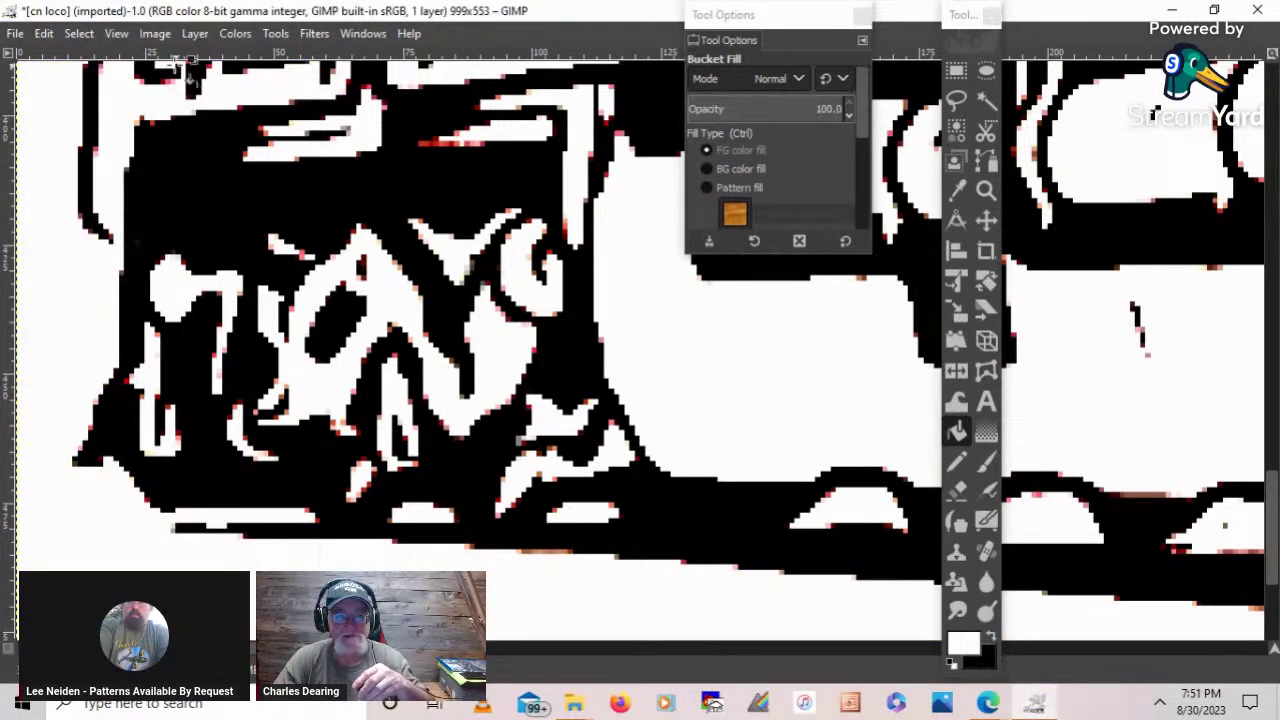
- Fit the whole image in the window, move the toolbox clear of the locomotive, and enlarge the rear truck area
{"action": "left_click", "coordinate": [122, 36]}
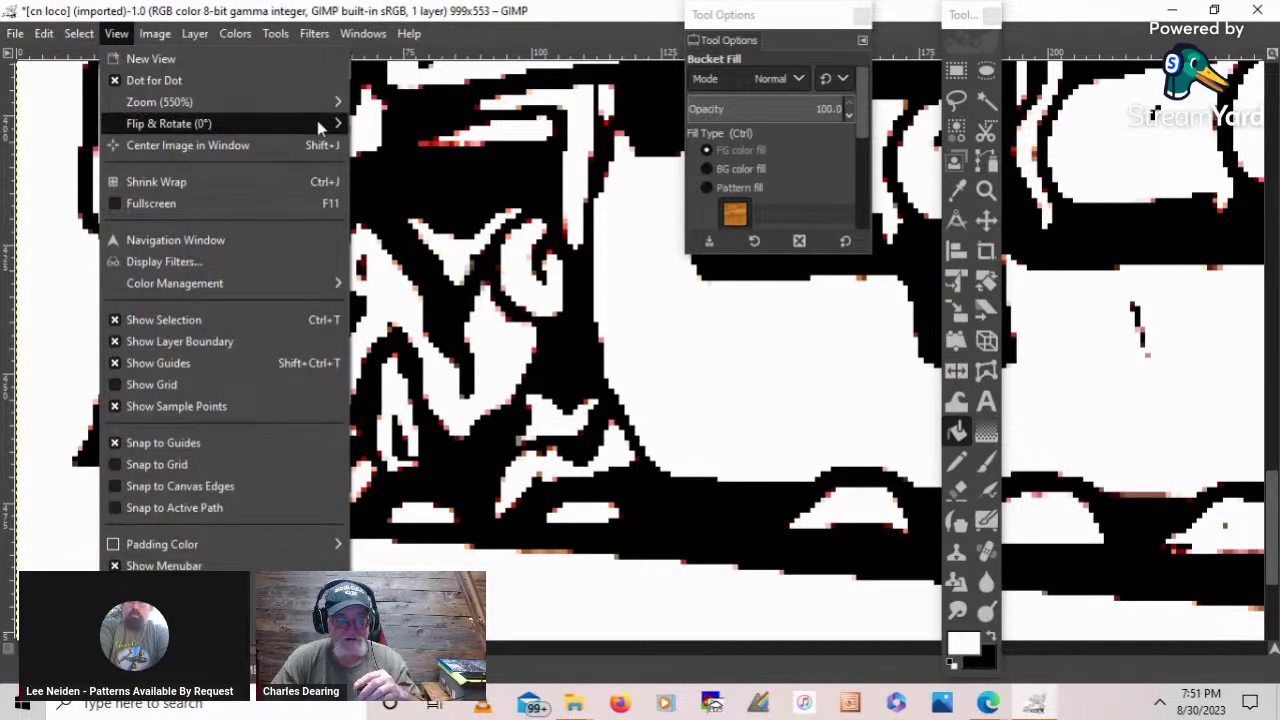
{"action": "mouse_move", "coordinate": [315, 103]}
{"action": "left_click", "coordinate": [478, 166]}
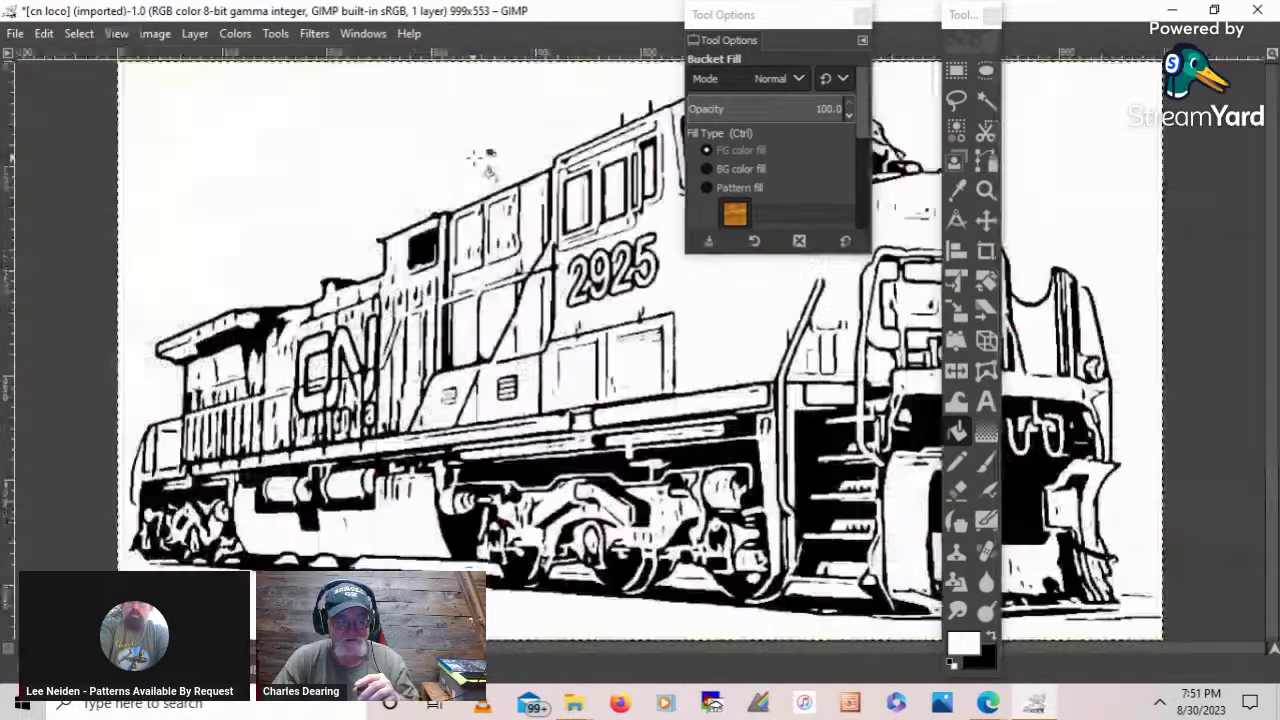
{"action": "left_click_drag", "start_coordinate": [968, 14], "coordinate": [68, 7]}
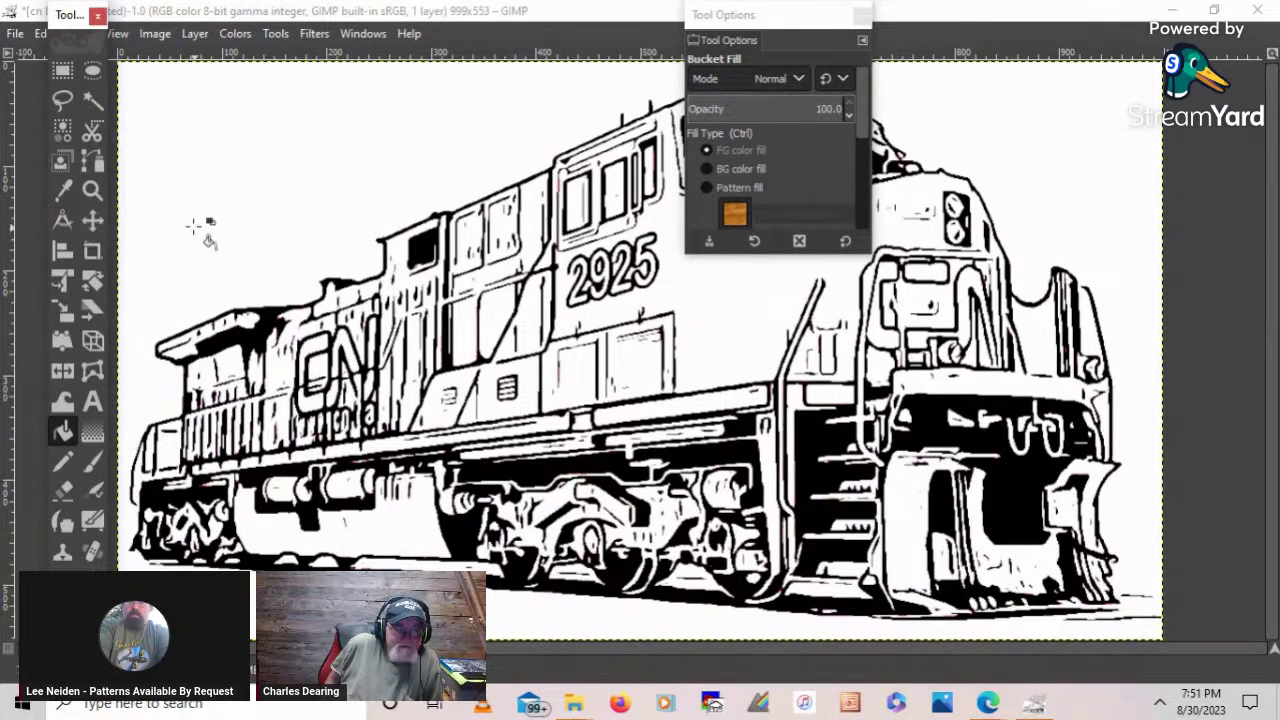
{"action": "left_click", "coordinate": [64, 189]}
{"action": "left_click", "coordinate": [91, 189]}
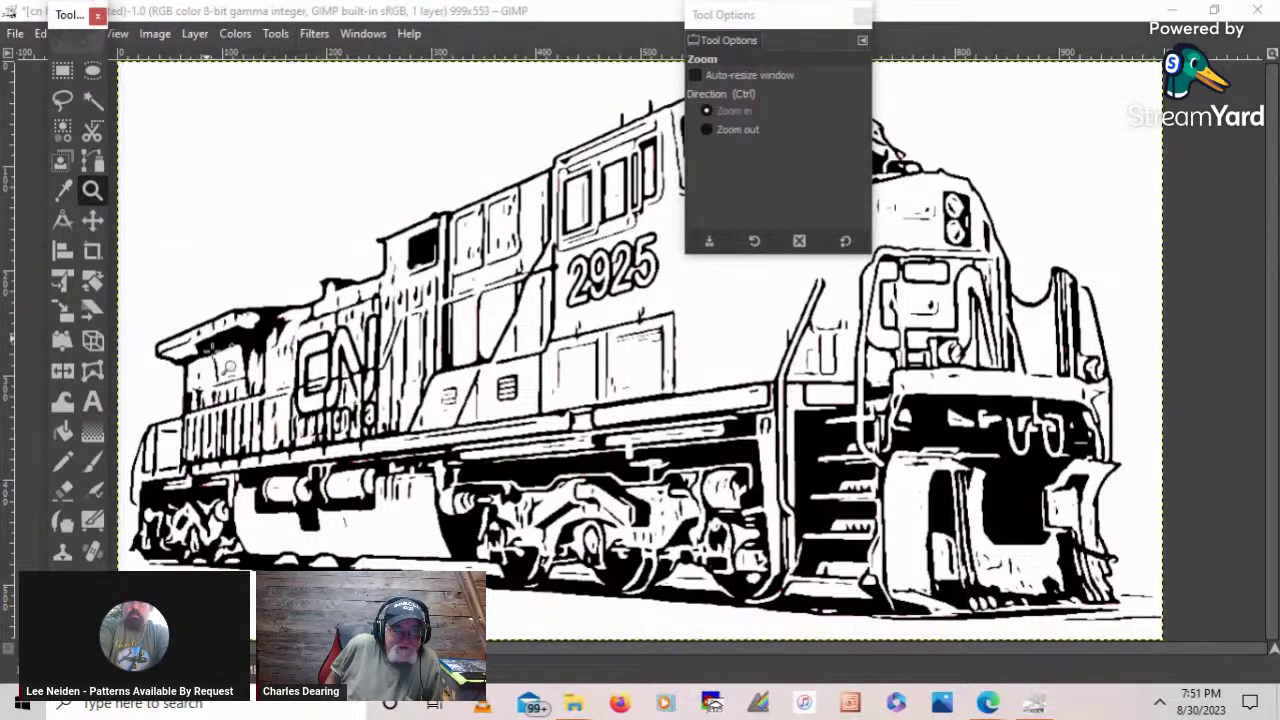
{"action": "triple_click", "coordinate": [235, 538]}
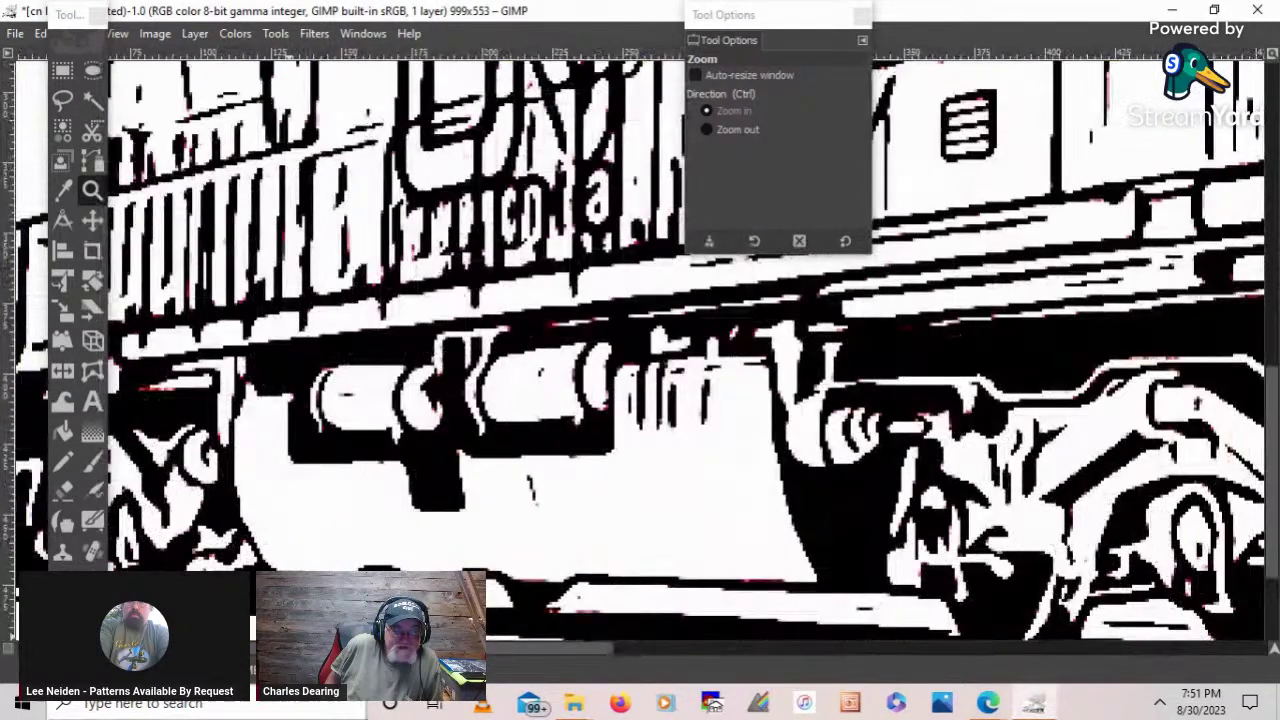
{"action": "scroll", "coordinate": [640, 350], "scroll_direction": "left", "scroll_amount": 3}
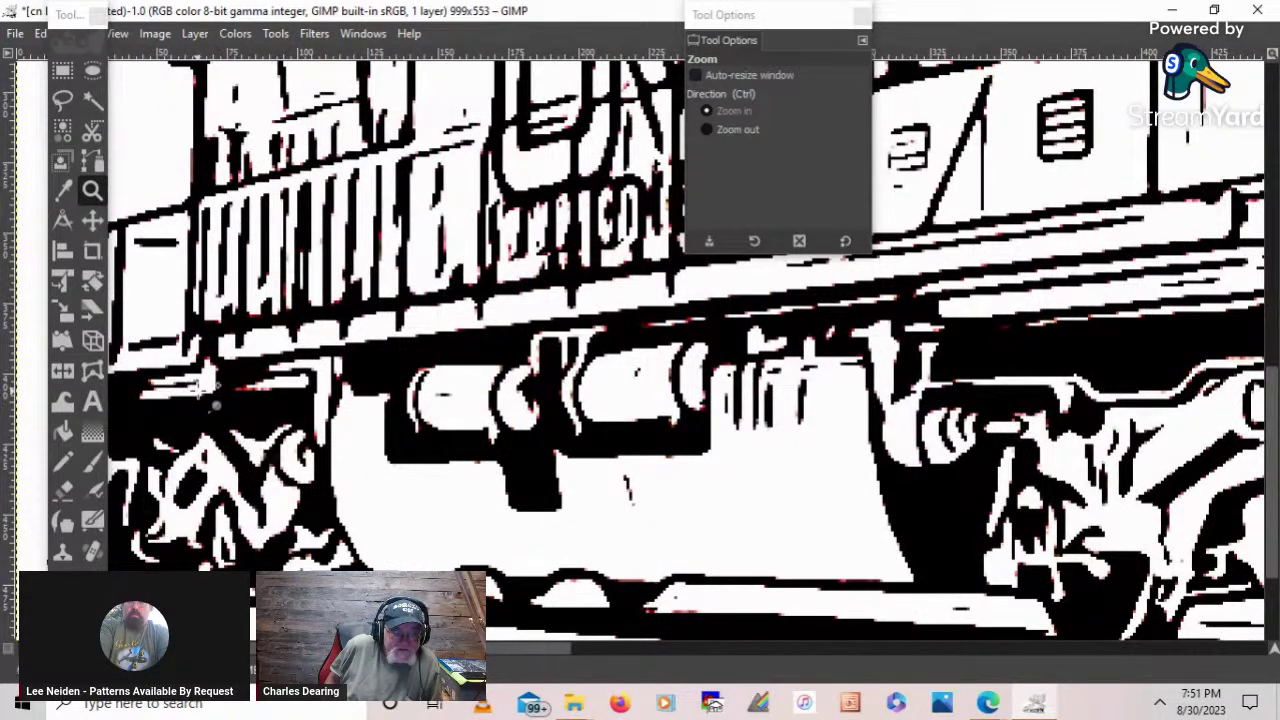
{"action": "left_click", "coordinate": [205, 392]}
{"action": "left_click", "coordinate": [205, 392]}
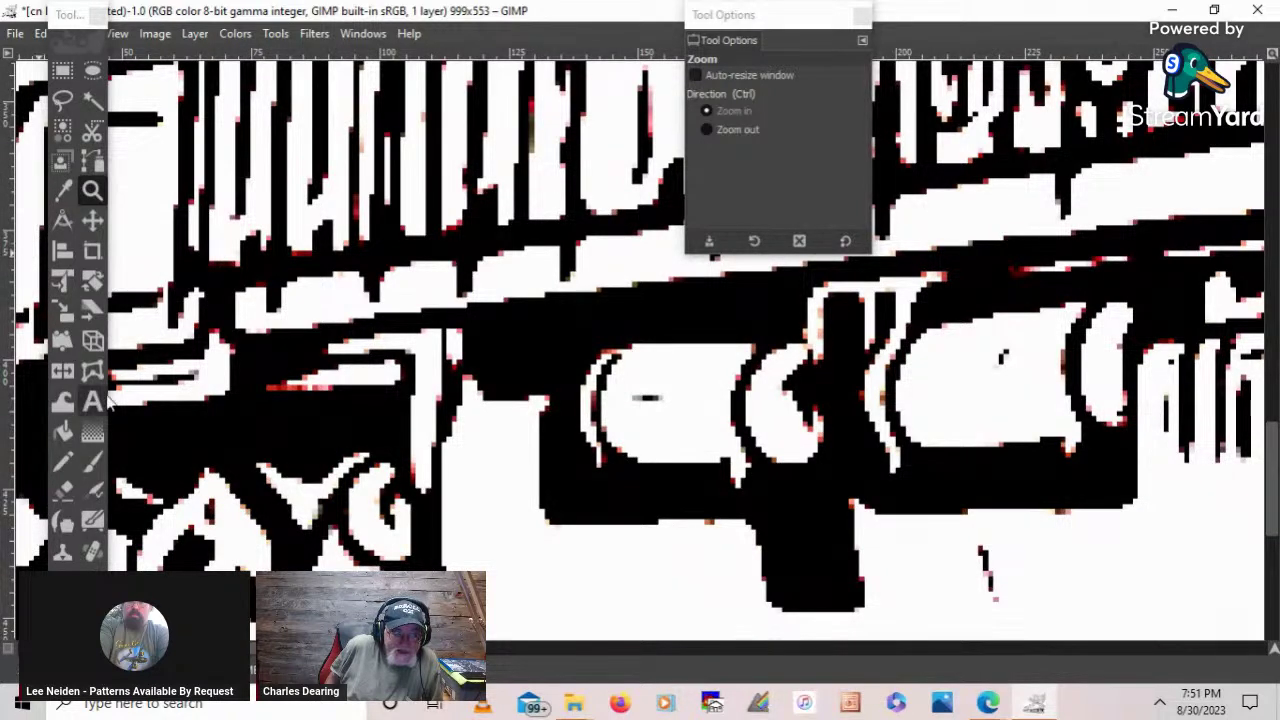
- Set the Bucket Fill foreground colour to light blue 1adcff
{"action": "left_click", "coordinate": [62, 432]}
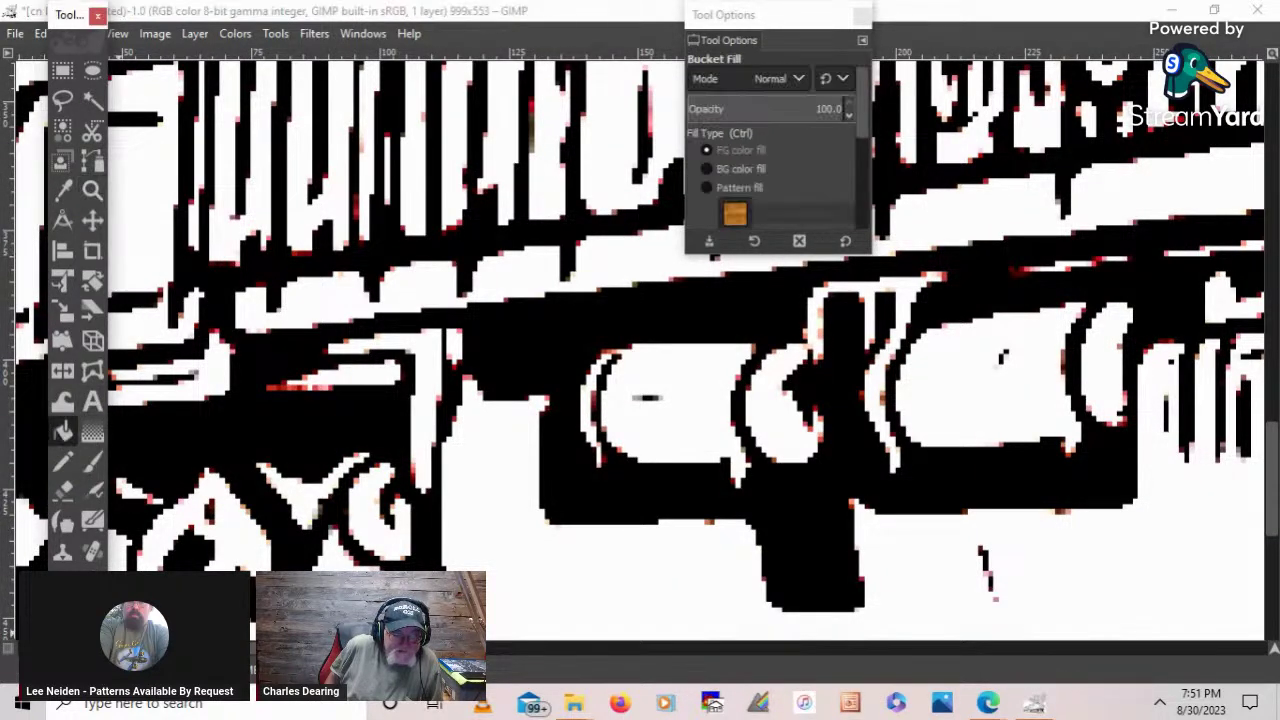
{"action": "left_click", "coordinate": [70, 642]}
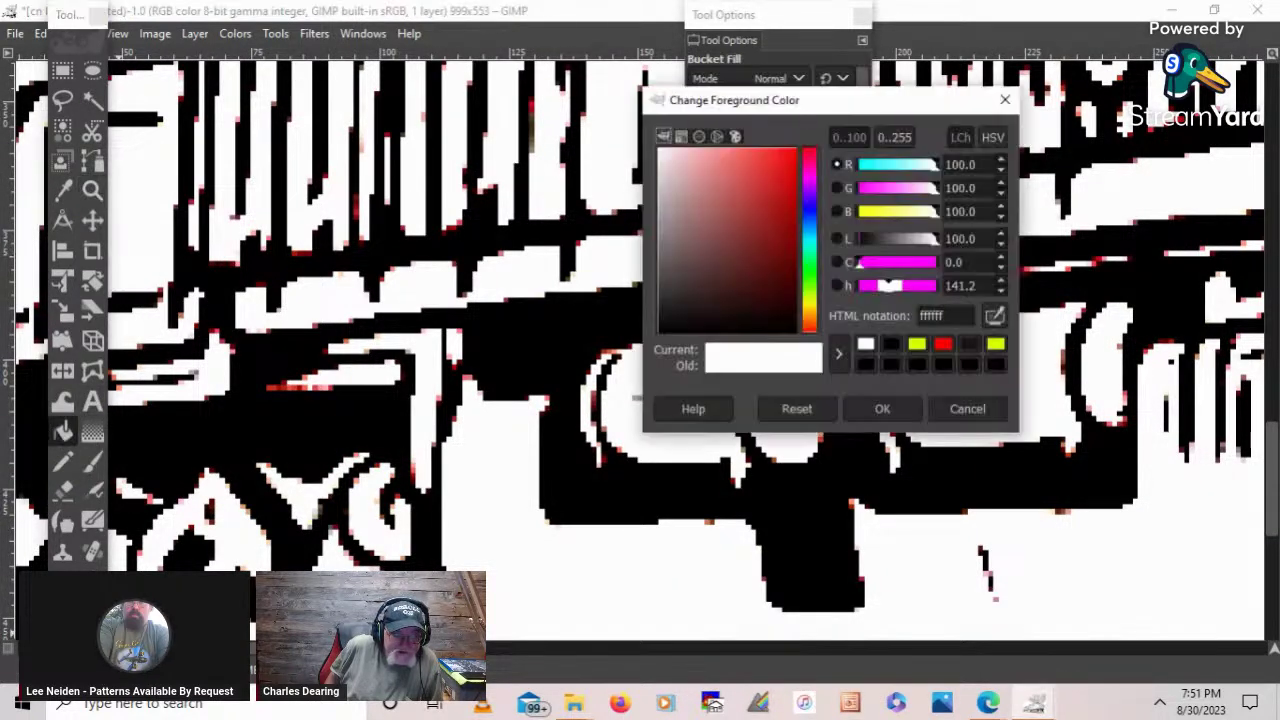
{"action": "left_click", "coordinate": [806, 240]}
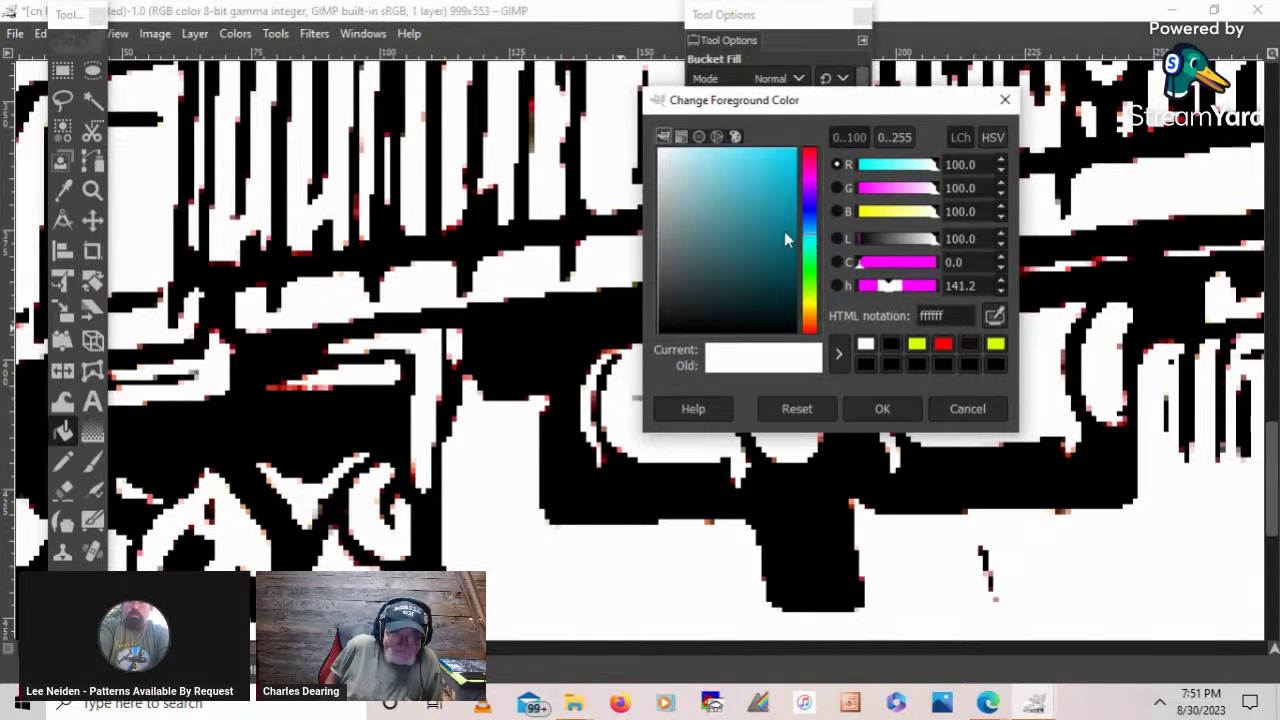
{"action": "left_click", "coordinate": [784, 231]}
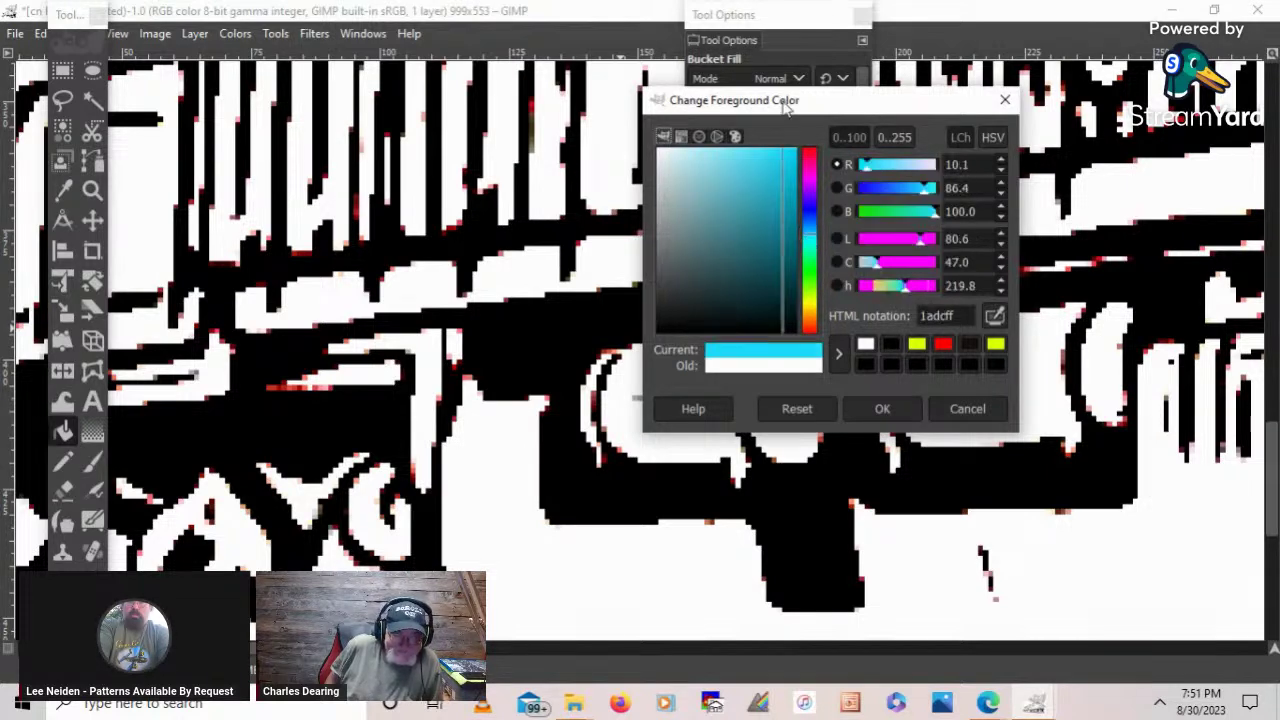
{"action": "left_click", "coordinate": [882, 408]}
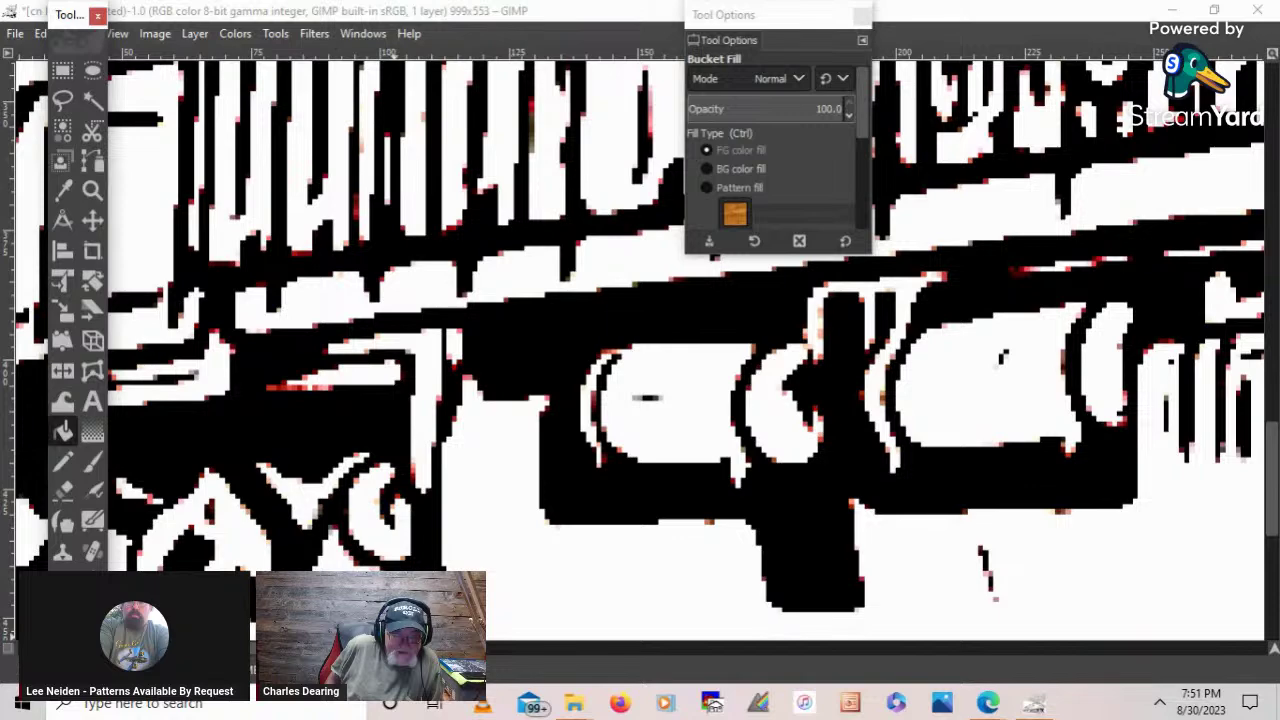
- Test-fill the white background with light blue beside the rear platform and below the rail, undoing each fill
{"action": "left_click_drag", "start_coordinate": [330, 648], "coordinate": [285, 648]}
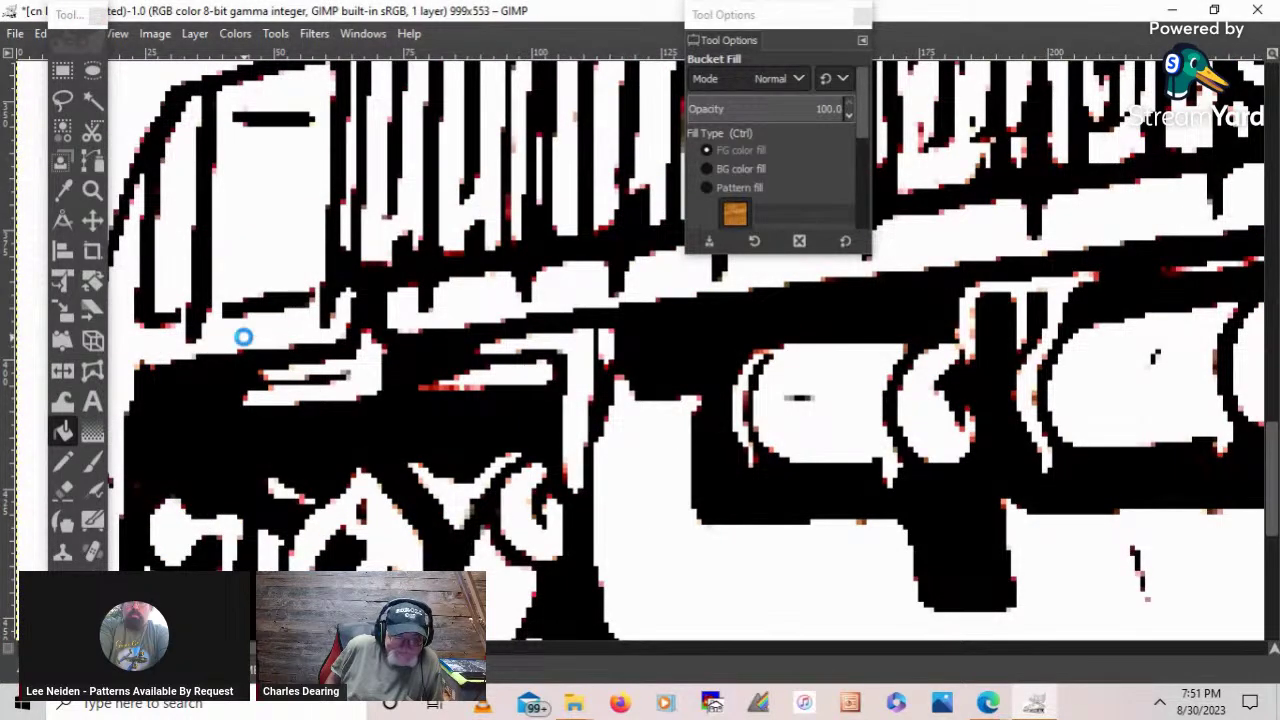
{"action": "left_click", "coordinate": [245, 338]}
{"action": "key", "text": "ctrl+z"}
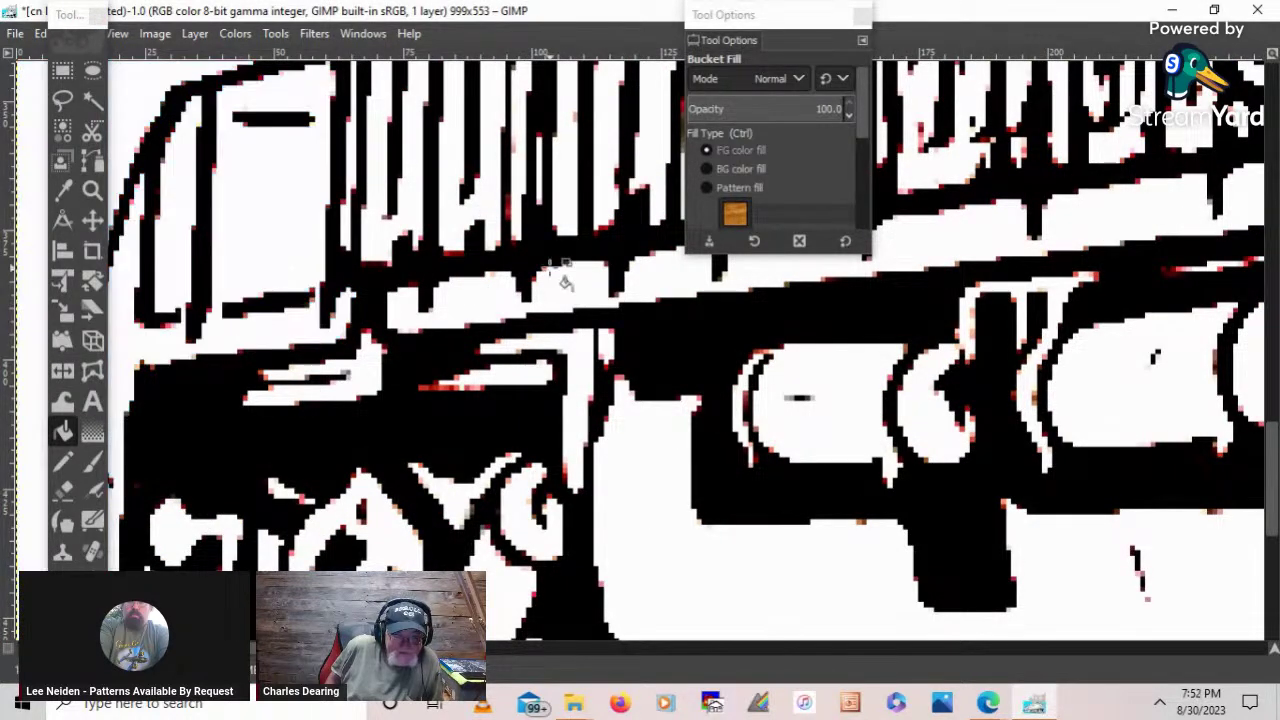
{"action": "left_click_drag", "start_coordinate": [1275, 465], "coordinate": [1275, 570]}
{"action": "left_click", "coordinate": [842, 459]}
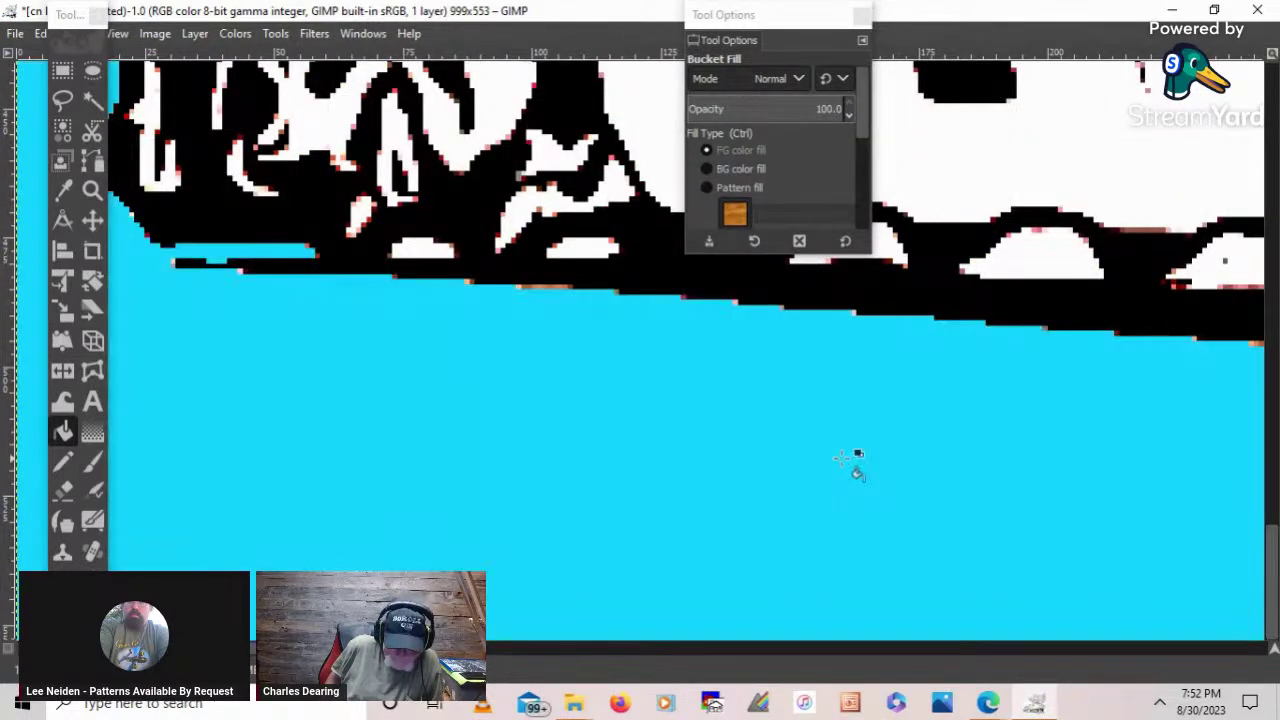
{"action": "key", "text": "ctrl+z"}
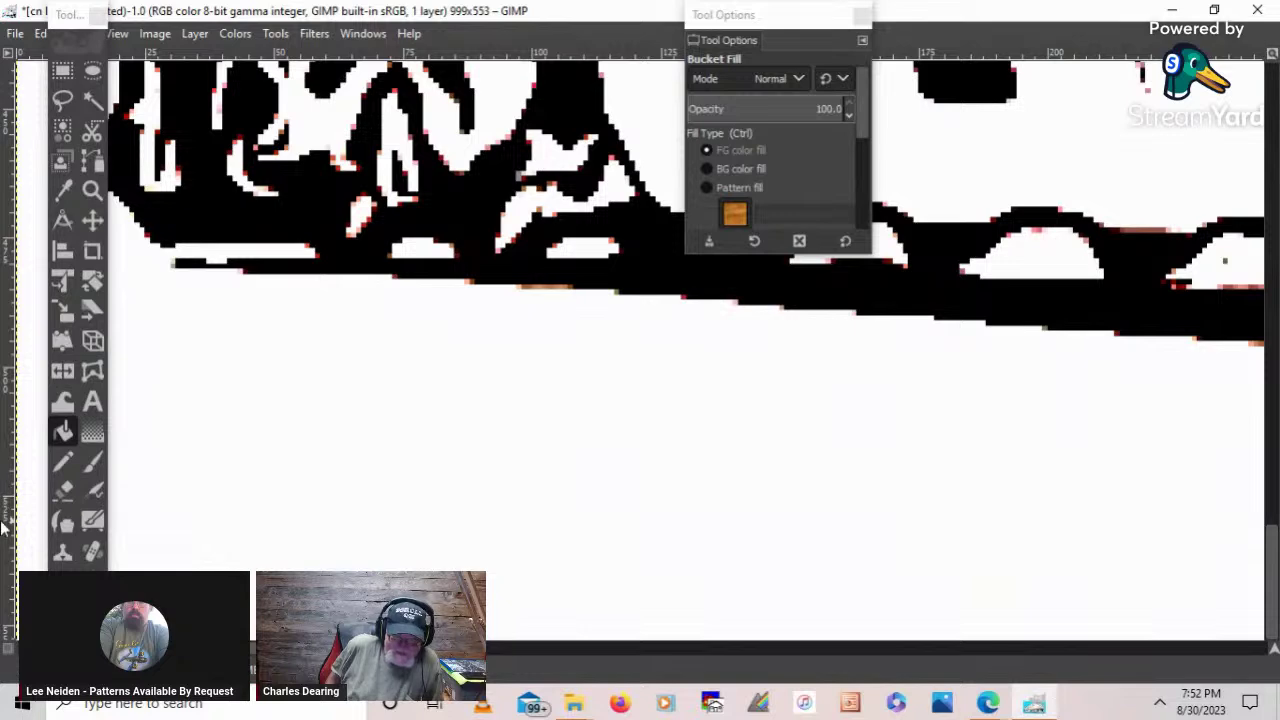
- Set the foreground colour to bright yellow and bucket-fill the white background below the rail
{"action": "left_click", "coordinate": [68, 645]}
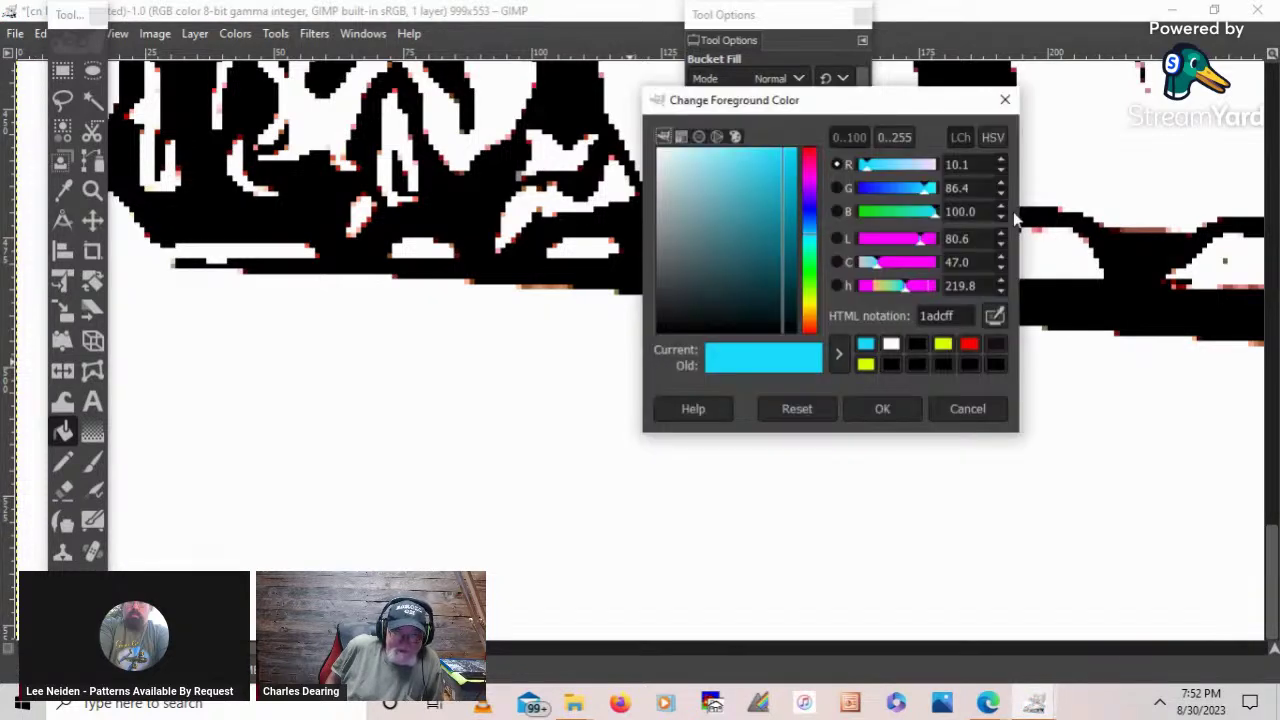
{"action": "left_click", "coordinate": [808, 322]}
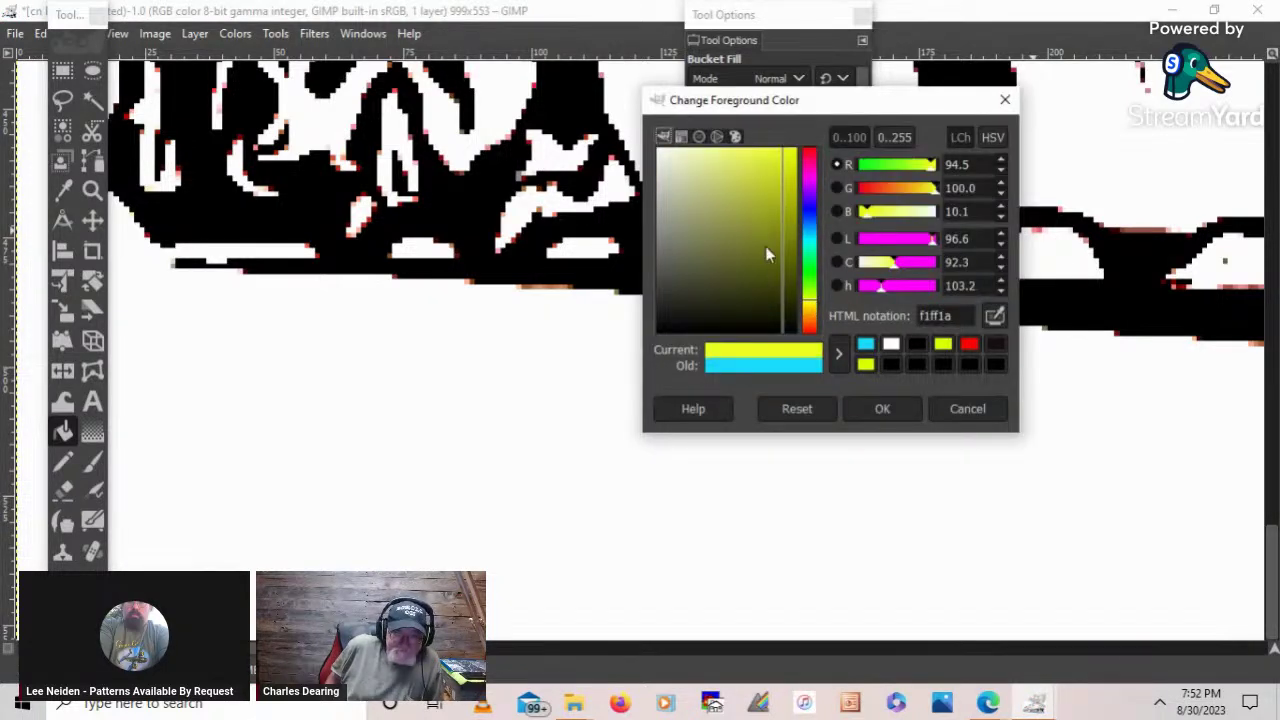
{"action": "left_click_drag", "start_coordinate": [765, 254], "coordinate": [830, 100]}
{"action": "left_click", "coordinate": [880, 420]}
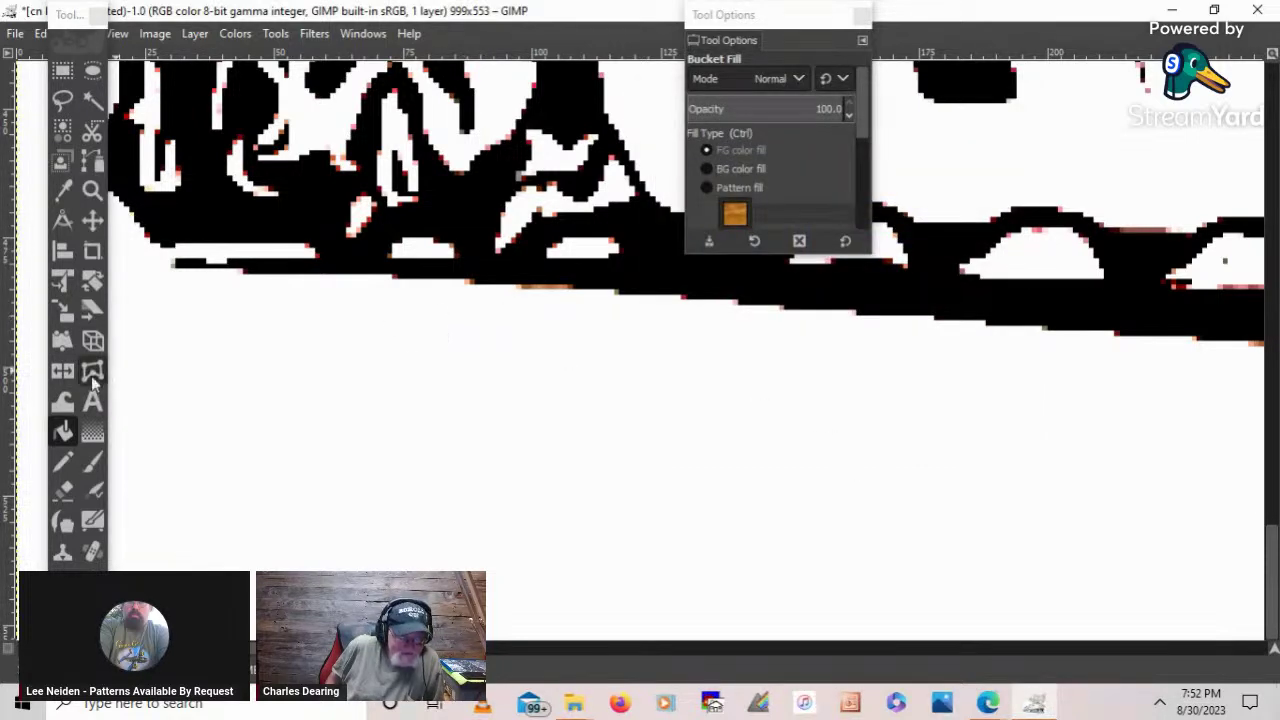
{"action": "left_click", "coordinate": [66, 430]}
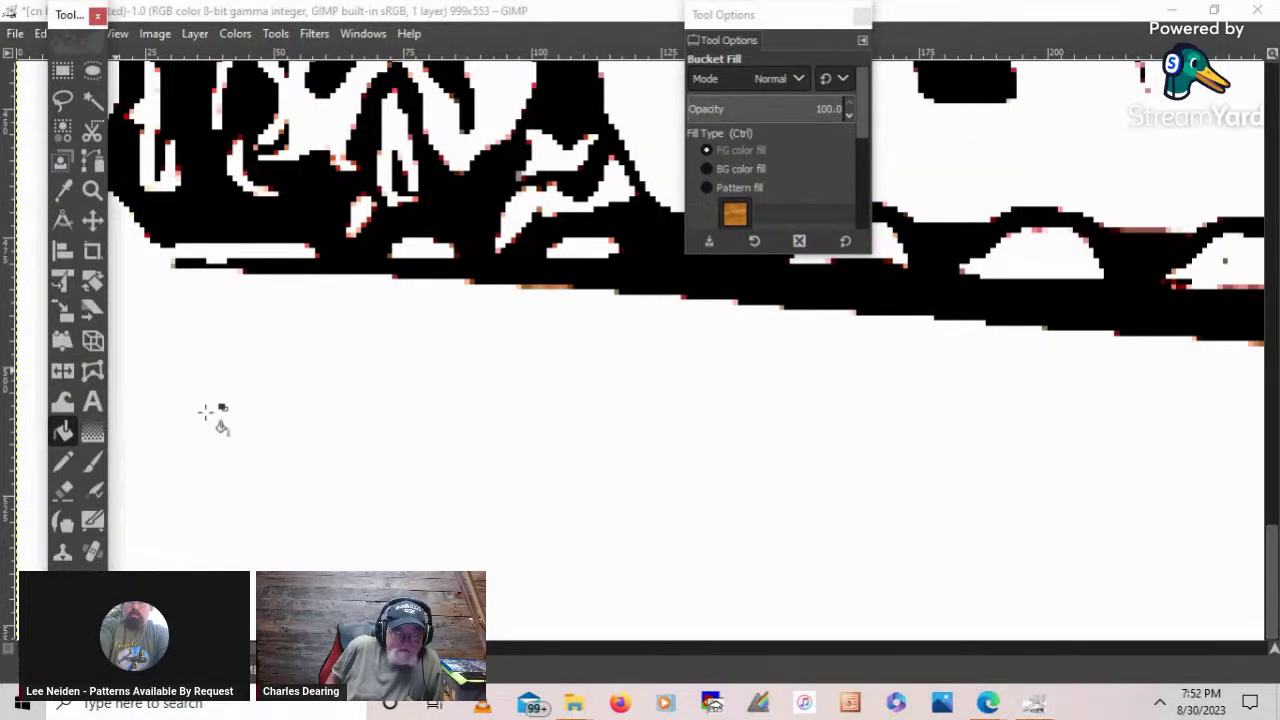
{"action": "left_click", "coordinate": [508, 415]}
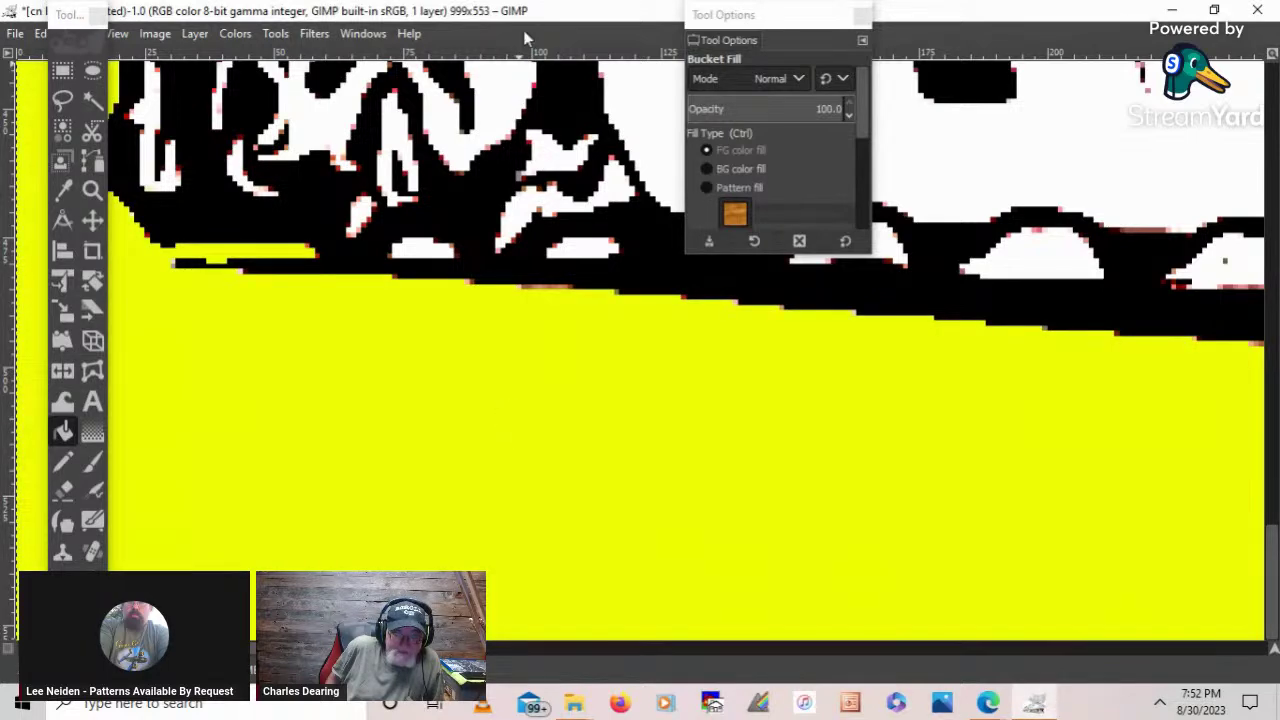
- Paint over the short stray line beyond the lower front corner of the pilot with the yellow Paintbrush at size 2.05
{"action": "left_click", "coordinate": [145, 34]}
{"action": "mouse_move", "coordinate": [125, 36]}
{"action": "mouse_move", "coordinate": [287, 102]}
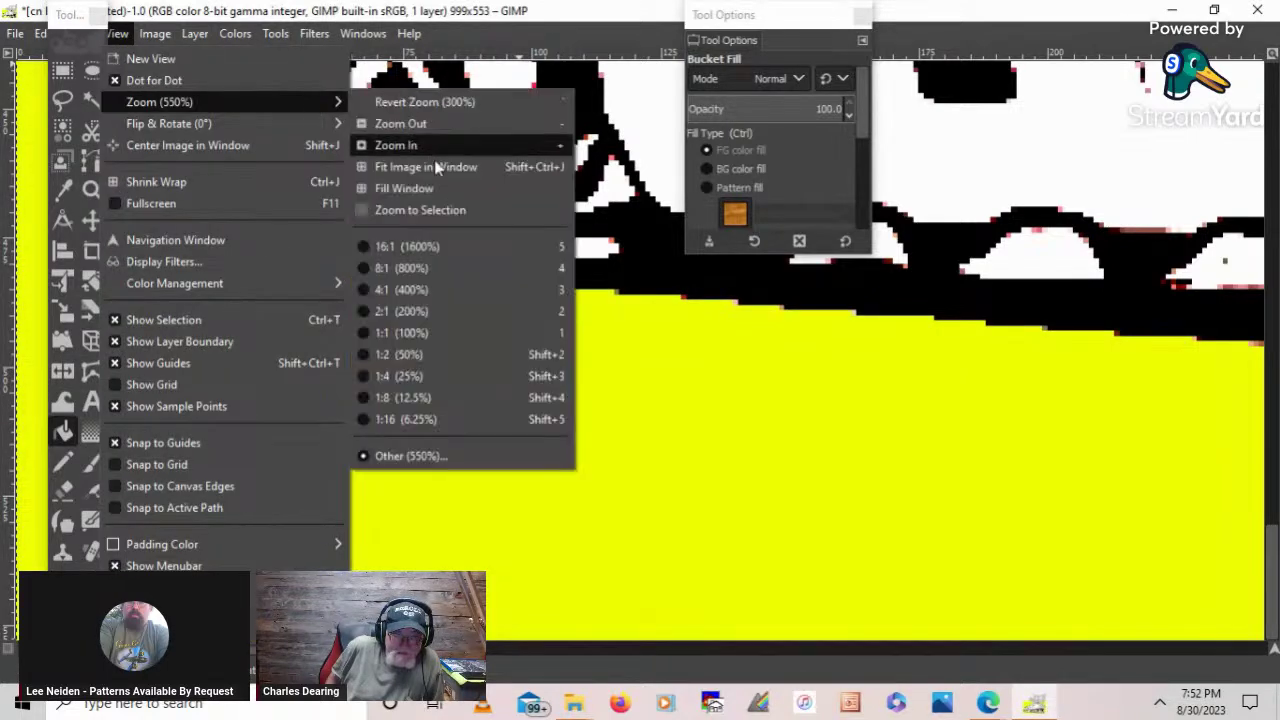
{"action": "left_click", "coordinate": [440, 165]}
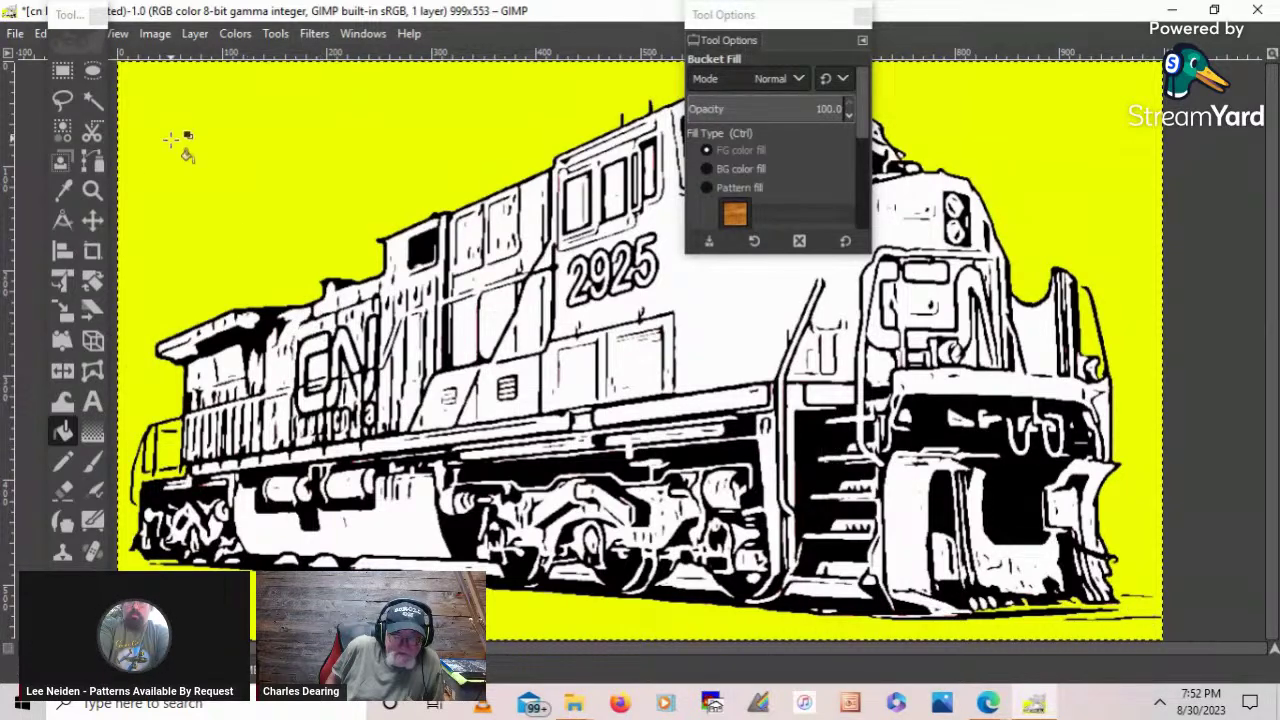
{"action": "left_click", "coordinate": [91, 188]}
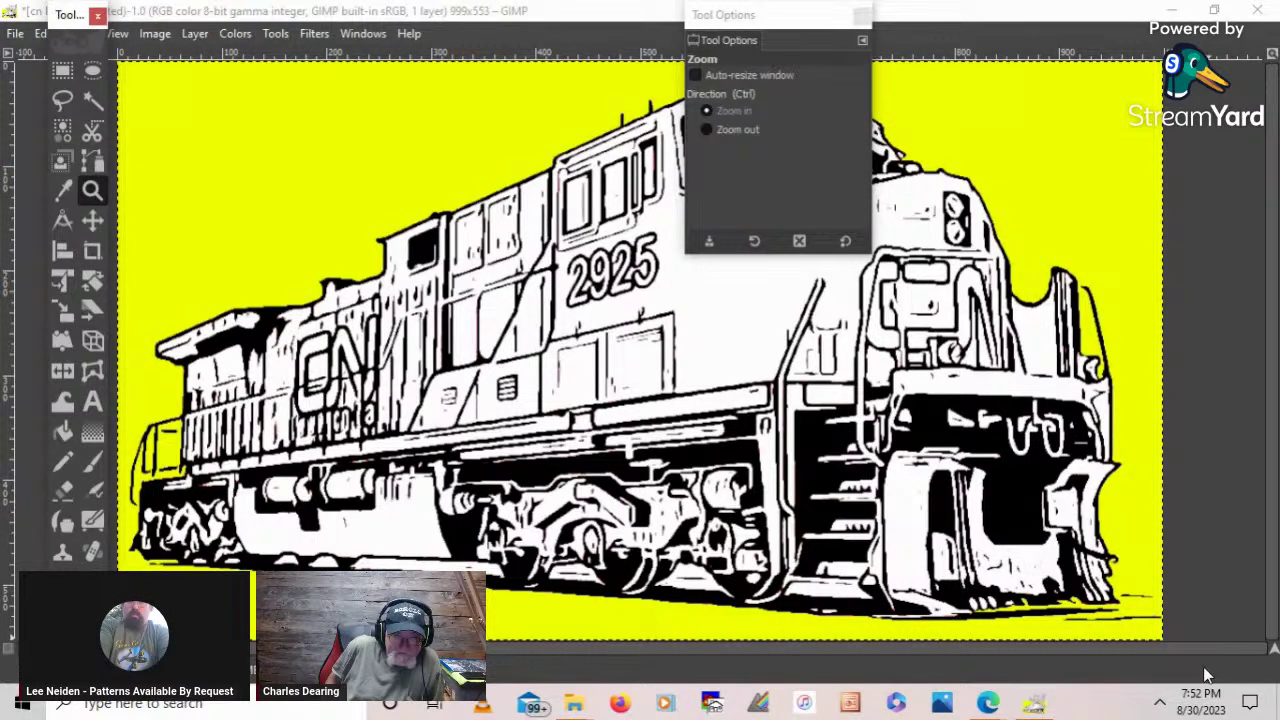
{"action": "left_click", "coordinate": [1176, 640]}
{"action": "left_click", "coordinate": [1176, 640]}
{"action": "left_click", "coordinate": [1176, 640]}
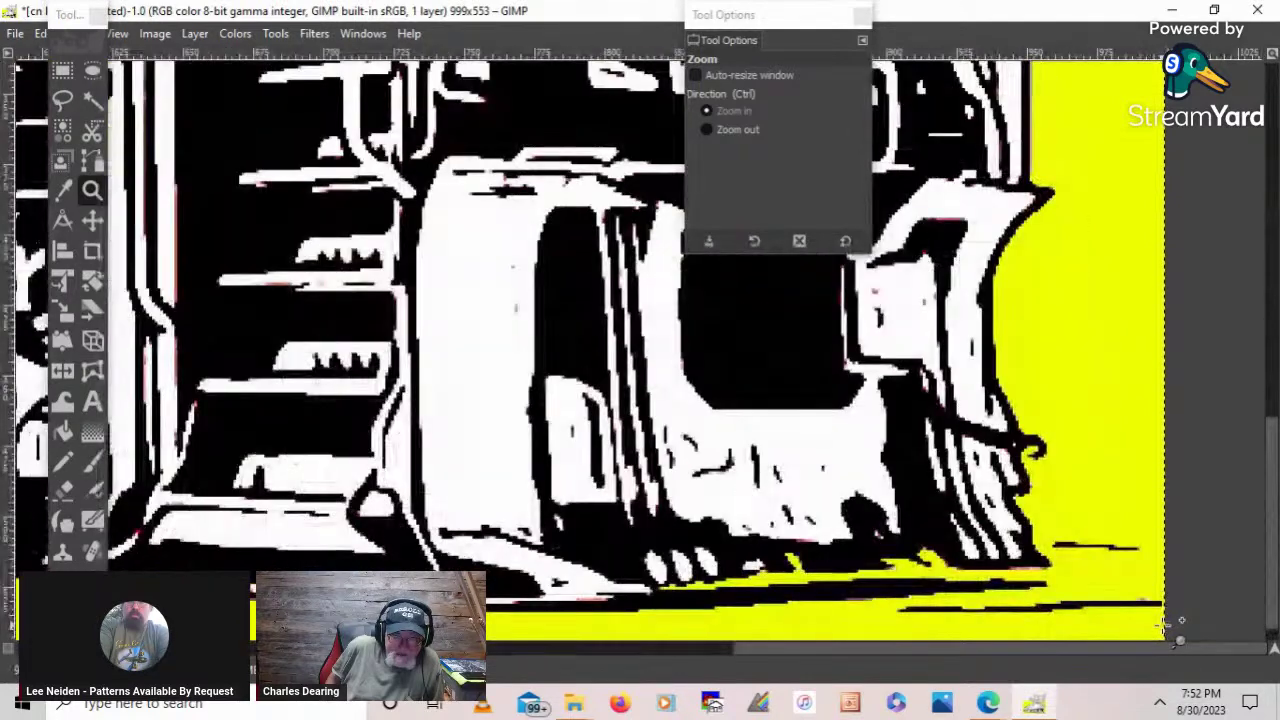
{"action": "left_click", "coordinate": [1176, 635]}
{"action": "left_click", "coordinate": [1176, 635]}
{"action": "left_click", "coordinate": [1176, 635]}
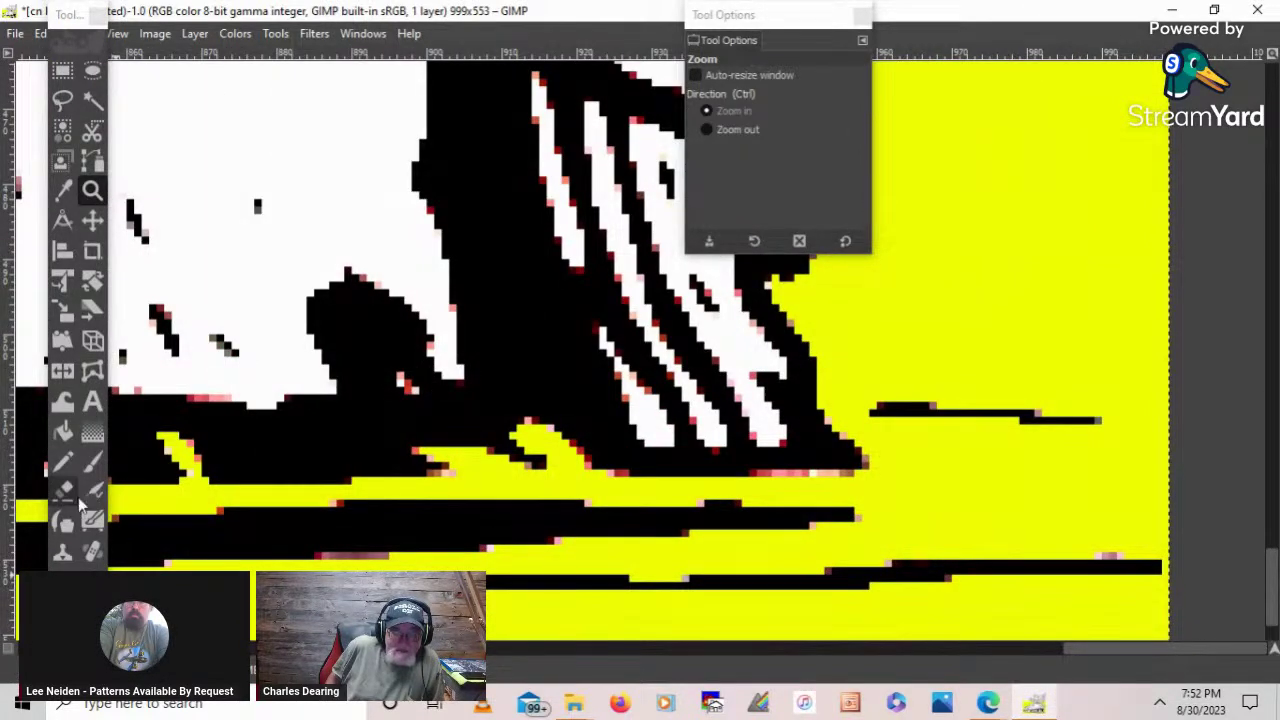
{"action": "left_click", "coordinate": [91, 462]}
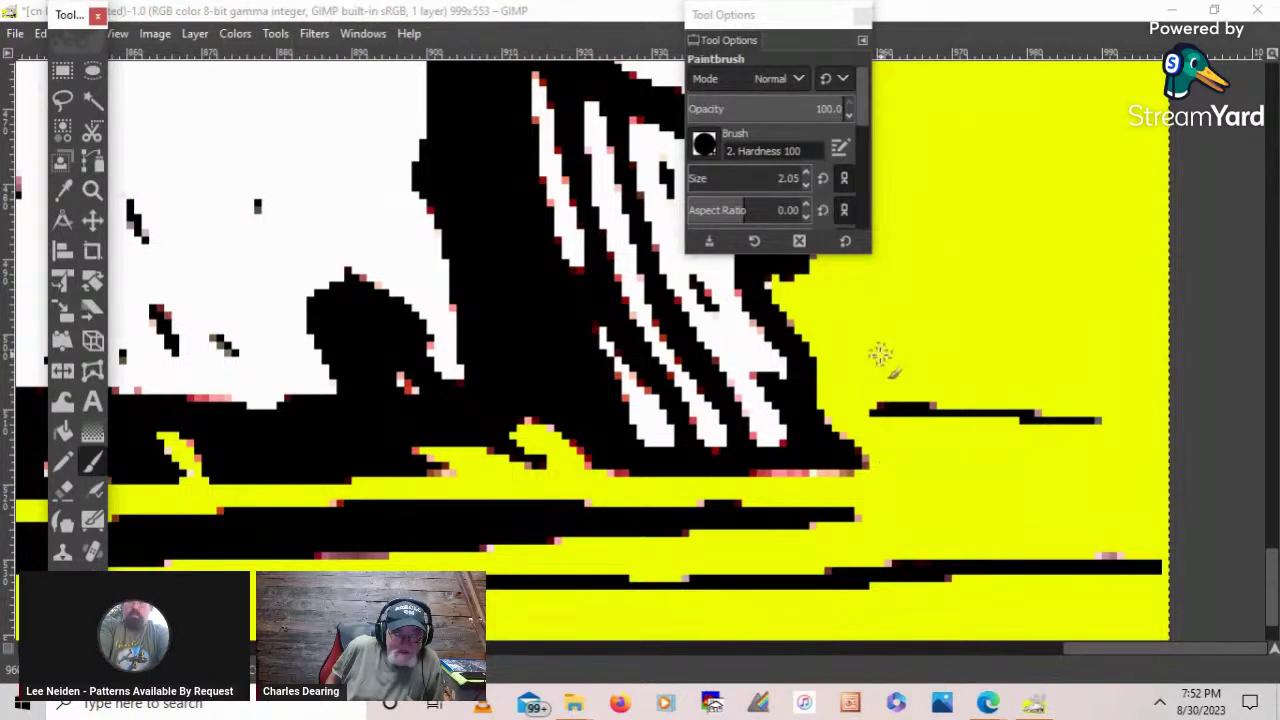
{"action": "left_click", "coordinate": [872, 402]}
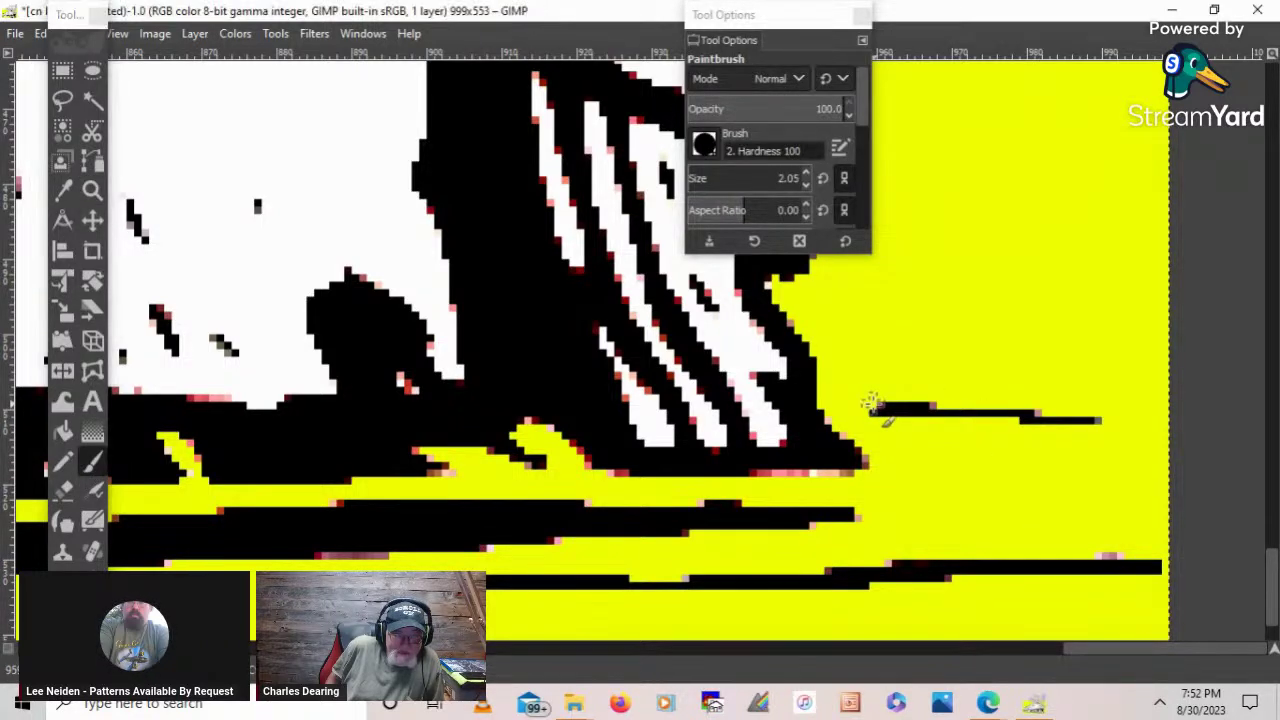
{"action": "mouse_move", "coordinate": [872, 402]}
{"action": "left_mouse_down"}
{"action": "mouse_move", "coordinate": [1051, 411]}
{"action": "mouse_move", "coordinate": [873, 397]}
{"action": "mouse_move", "coordinate": [998, 407]}
{"action": "mouse_move", "coordinate": [1093, 437]}
{"action": "mouse_move", "coordinate": [1093, 416]}
{"action": "mouse_move", "coordinate": [891, 418]}
{"action": "mouse_move", "coordinate": [851, 374]}
{"action": "left_mouse_up"}
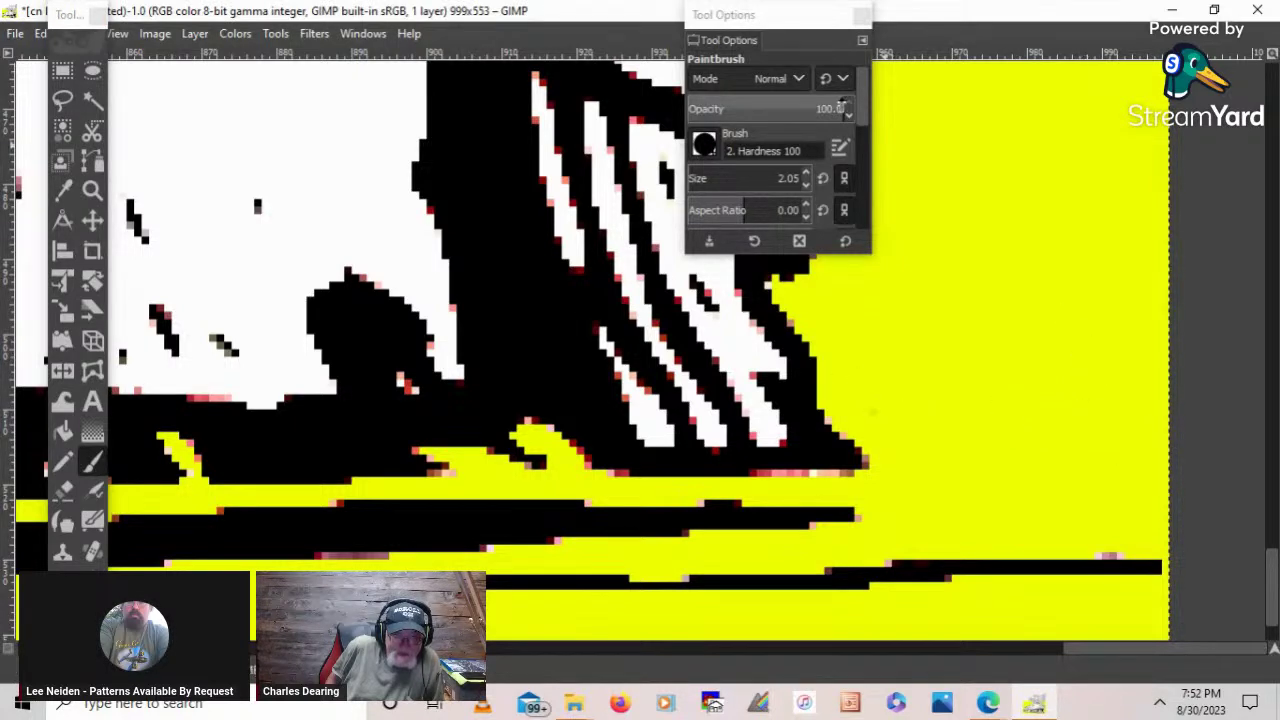
- Set the Paintbrush size to 40.16 and paint out the rail line extending past the front of the locomotive in yellow
{"action": "left_click_drag", "start_coordinate": [80, 18], "coordinate": [32, 89]}
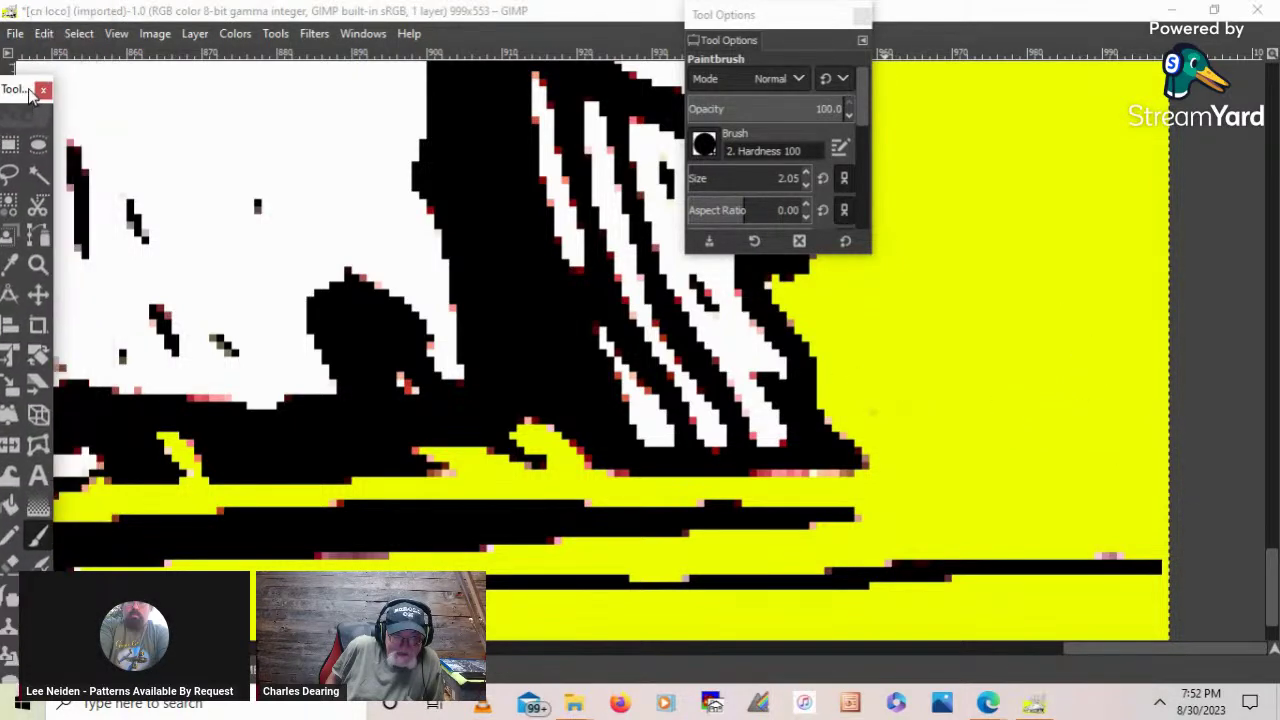
{"action": "left_click", "coordinate": [121, 33]}
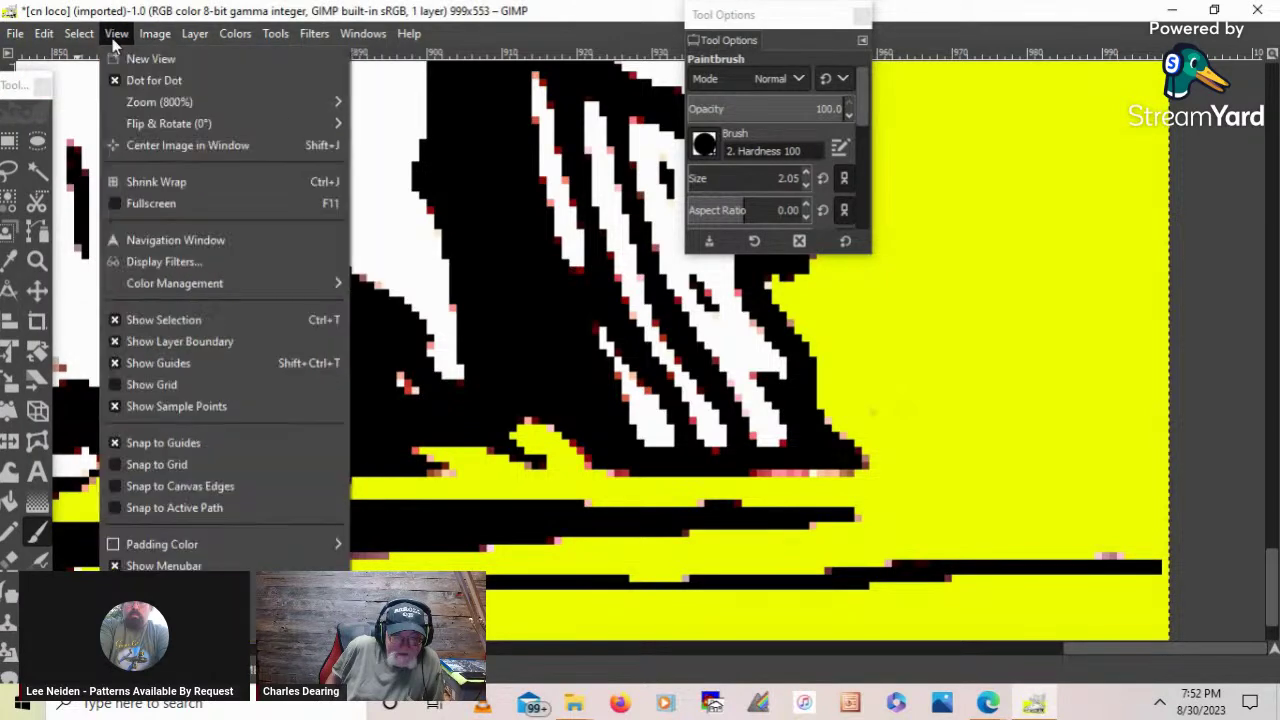
{"action": "mouse_move", "coordinate": [300, 102]}
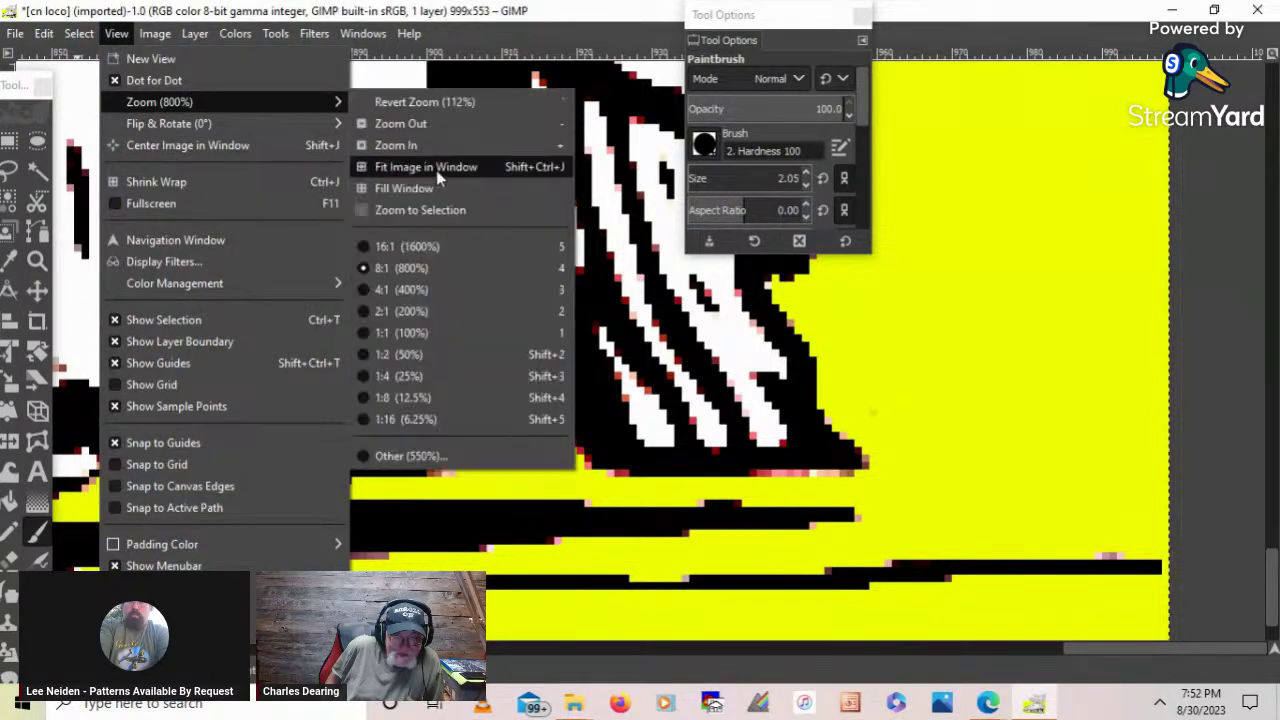
{"action": "left_click", "coordinate": [437, 170]}
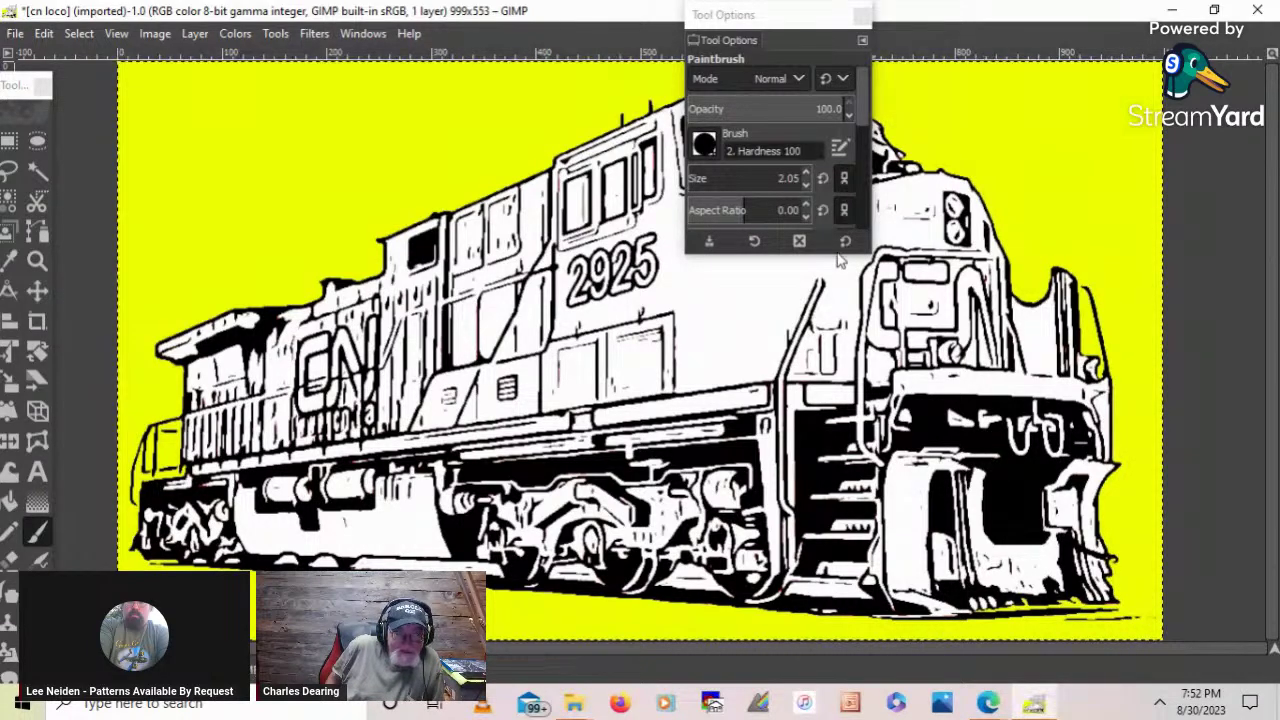
{"action": "left_click_drag", "start_coordinate": [697, 178], "coordinate": [772, 178]}
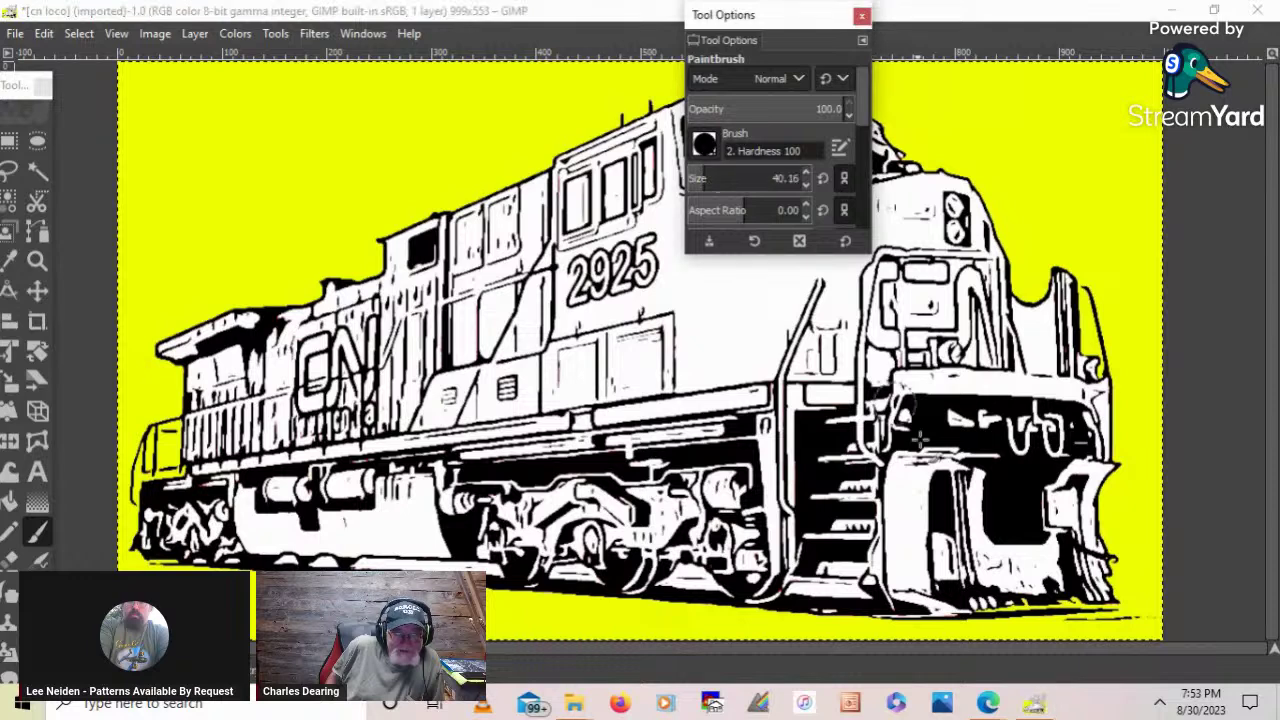
{"action": "left_click", "coordinate": [1077, 634]}
{"action": "left_click_drag", "start_coordinate": [1073, 634], "coordinate": [1152, 628]}
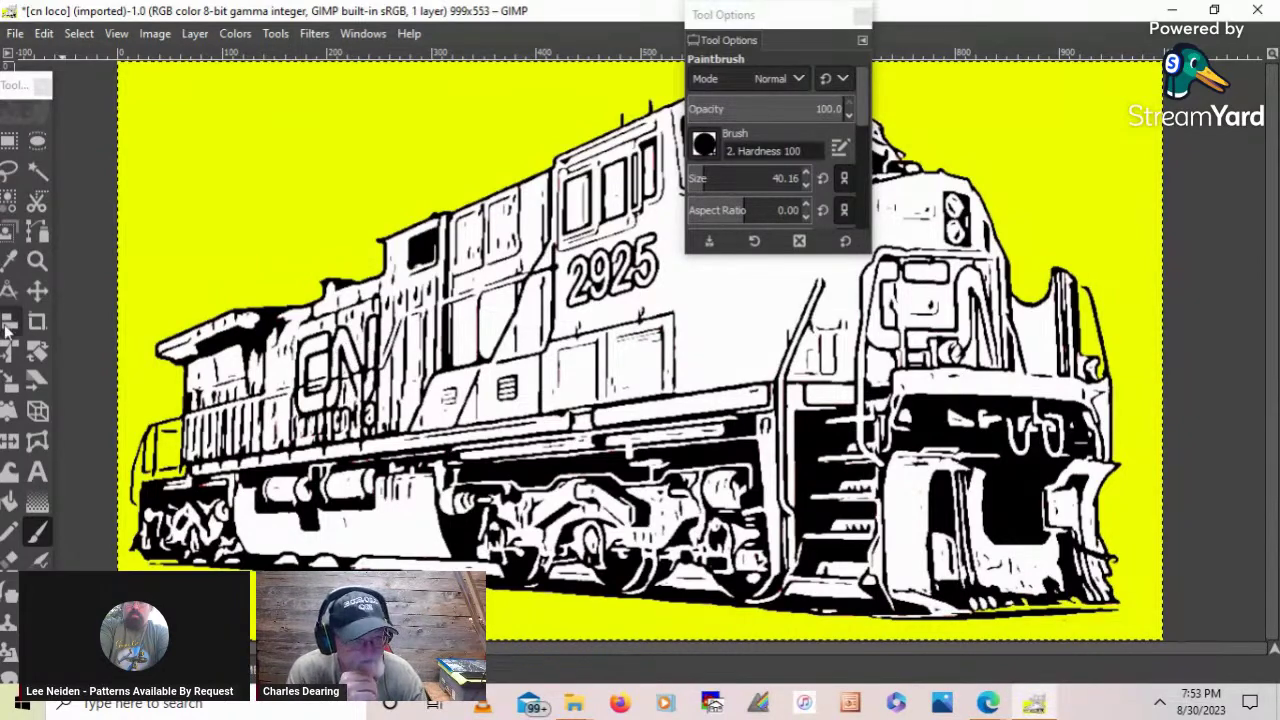
{"action": "left_click", "coordinate": [37, 262]}
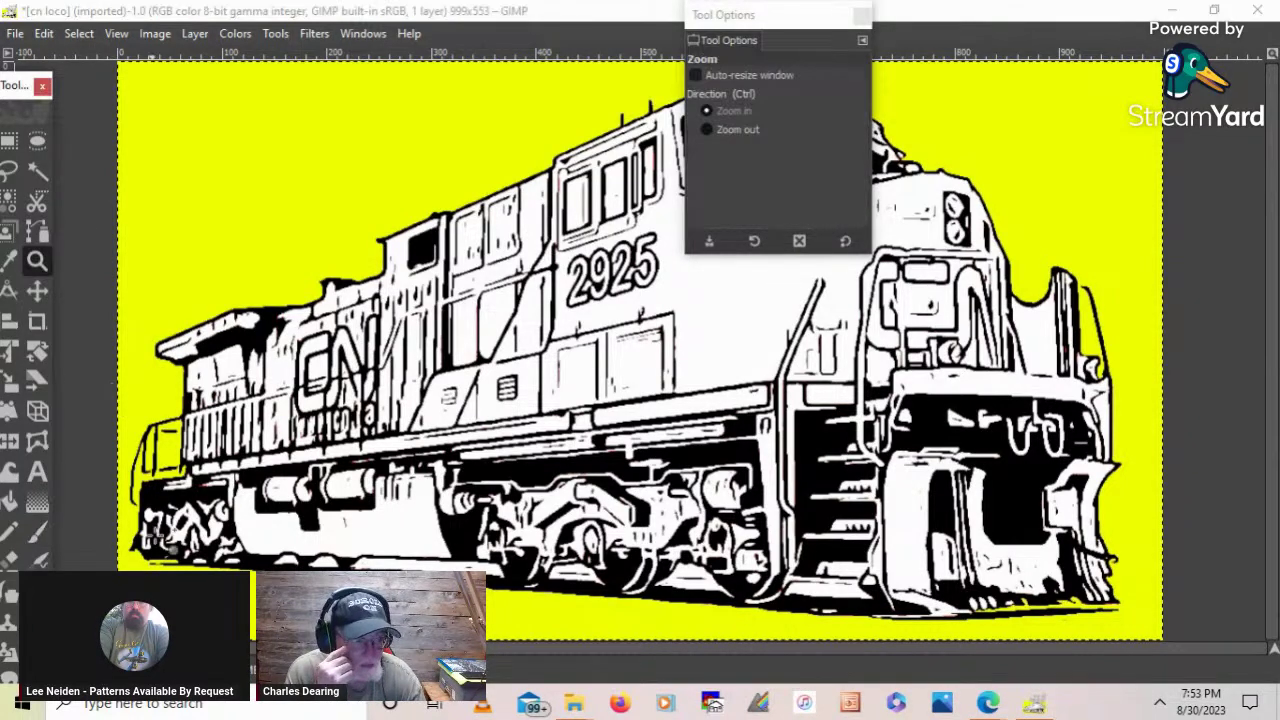
{"action": "left_click", "coordinate": [160, 558]}
{"action": "left_click", "coordinate": [160, 558]}
{"action": "left_click", "coordinate": [150, 560]}
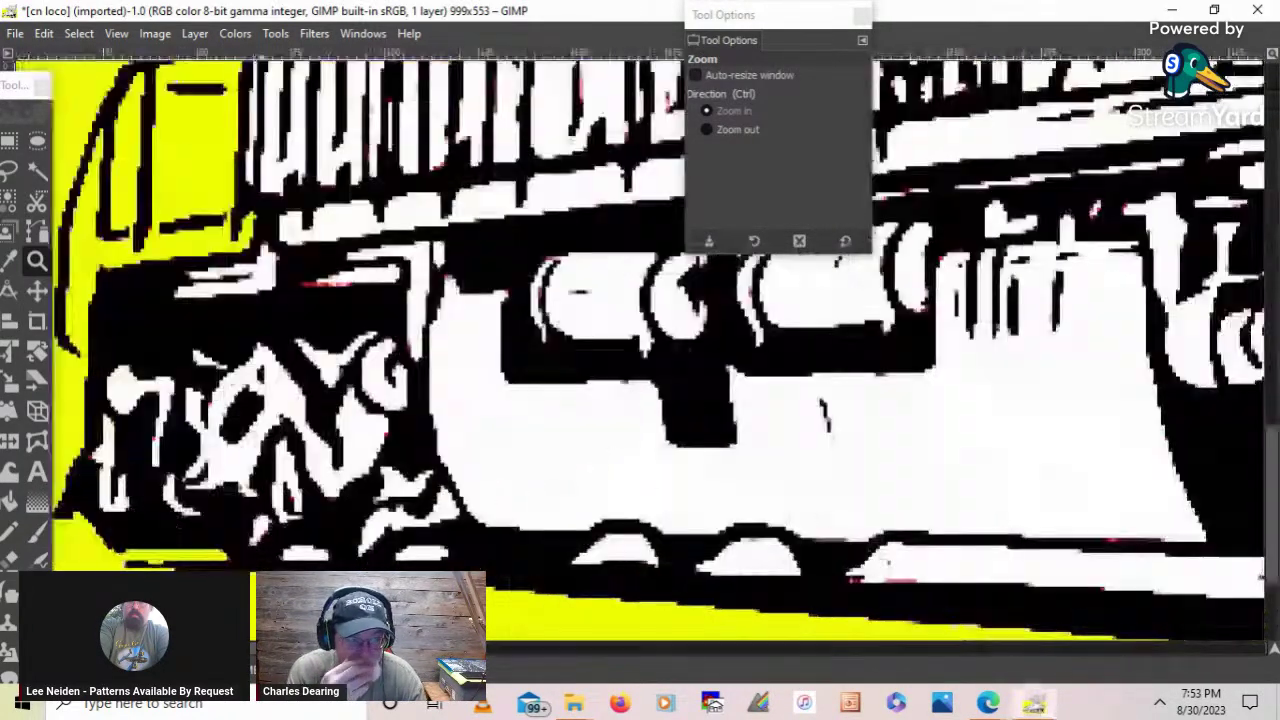
{"action": "left_click", "coordinate": [150, 560]}
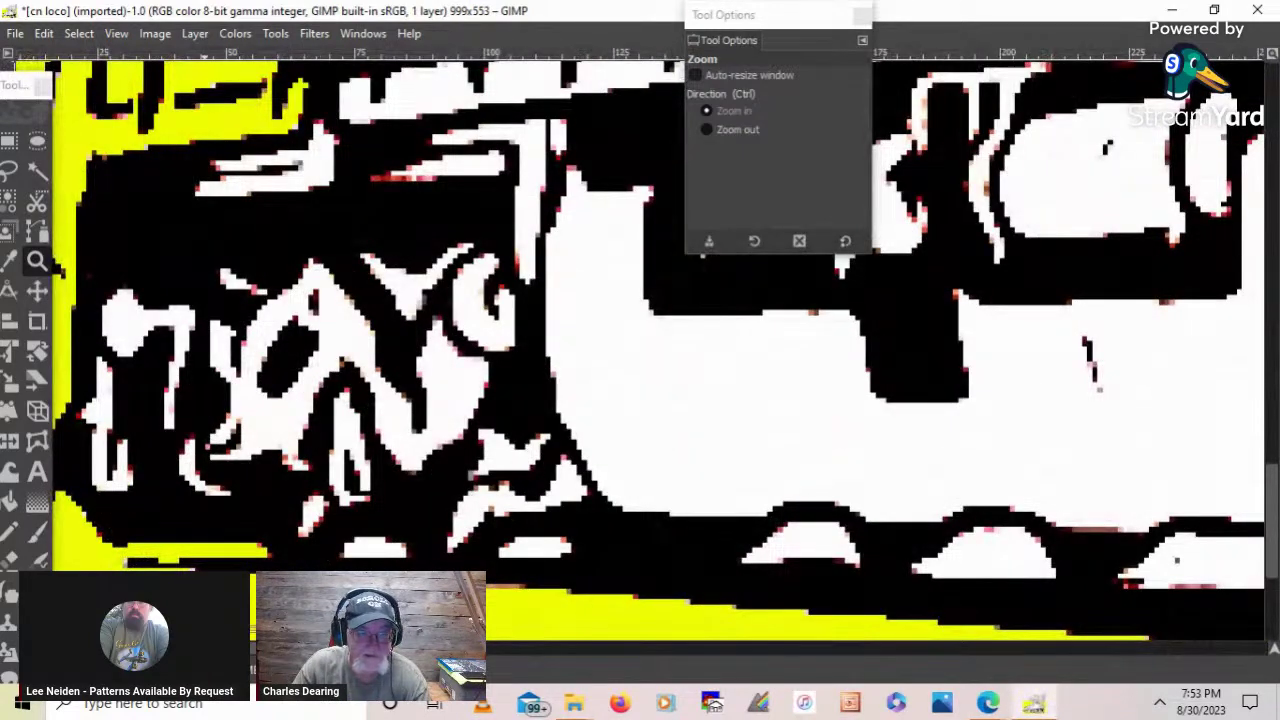
{"action": "left_click_drag", "start_coordinate": [204, 582], "coordinate": [280, 617]}
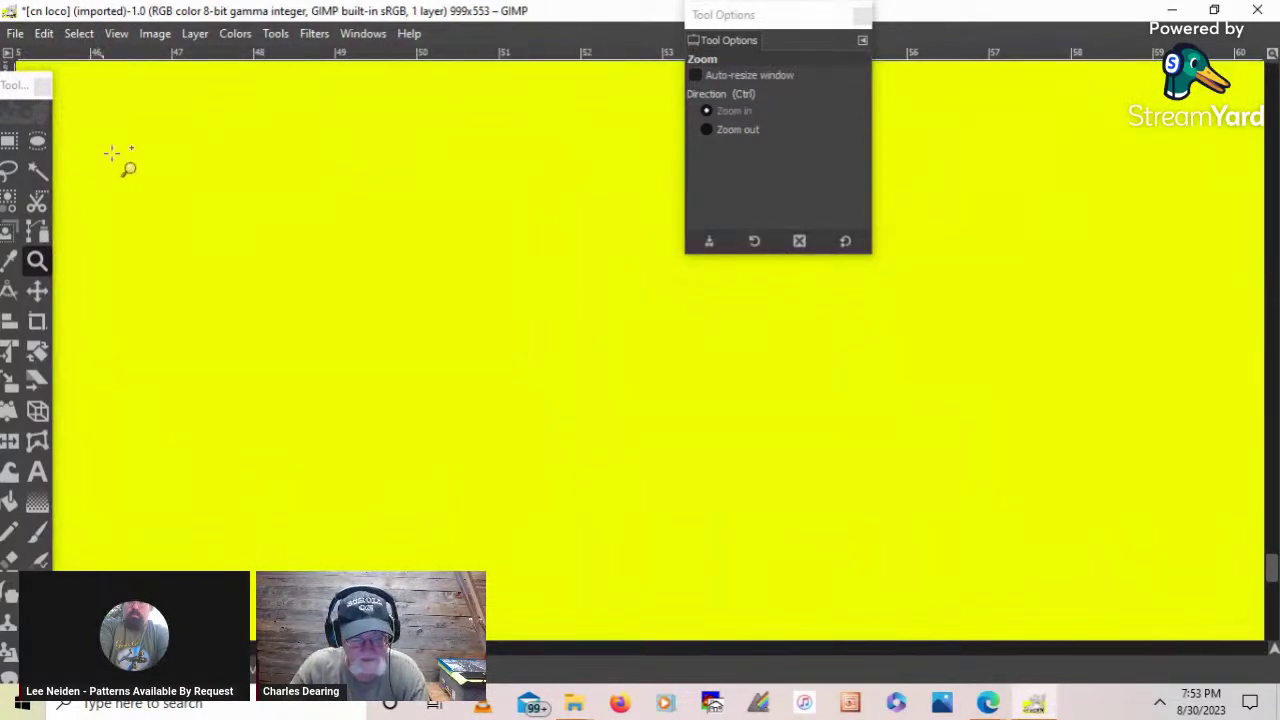
{"action": "left_click", "coordinate": [116, 33]}
{"action": "mouse_move", "coordinate": [329, 103]}
{"action": "left_click", "coordinate": [415, 170]}
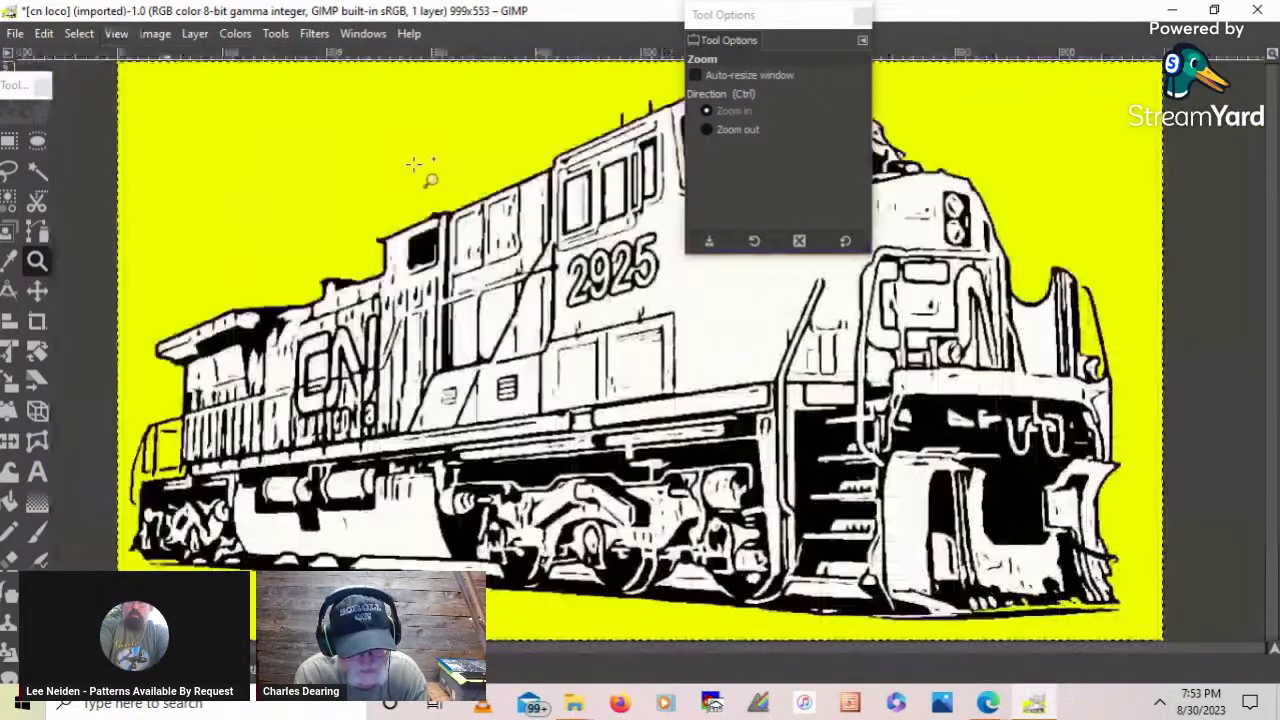
{"action": "left_click_drag", "start_coordinate": [138, 589], "coordinate": [134, 585]}
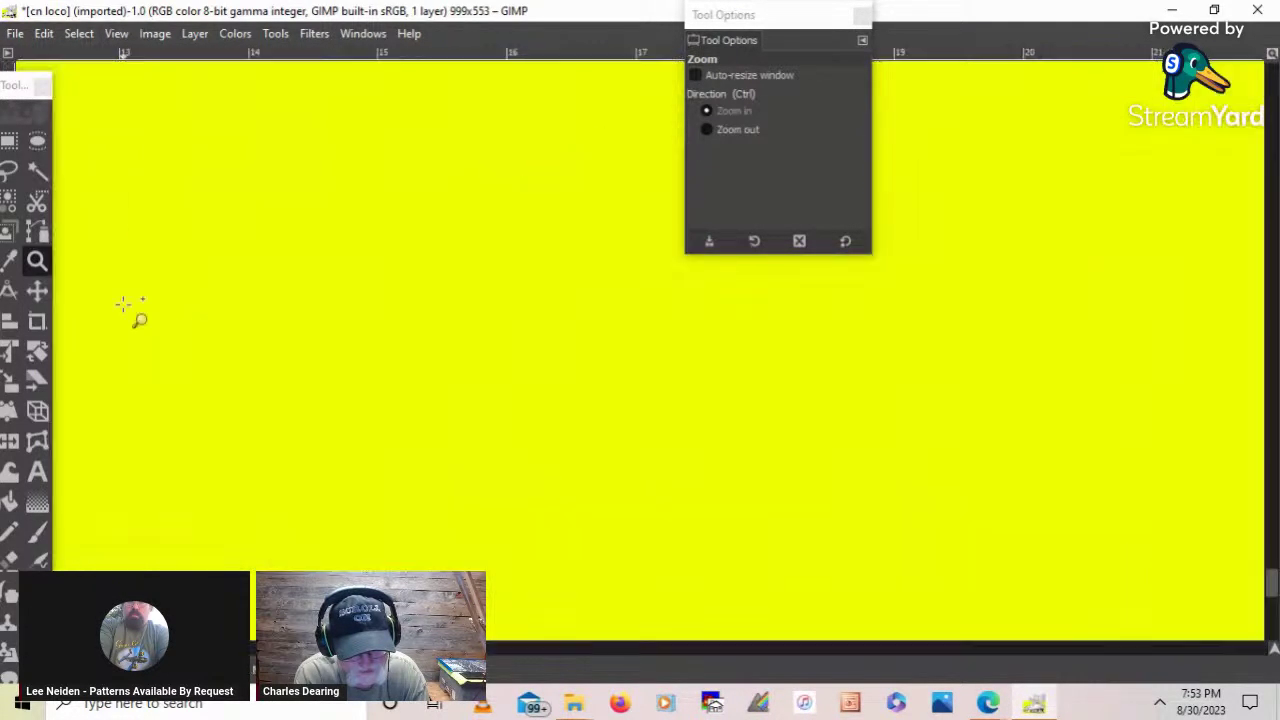
{"action": "left_click", "coordinate": [112, 33]}
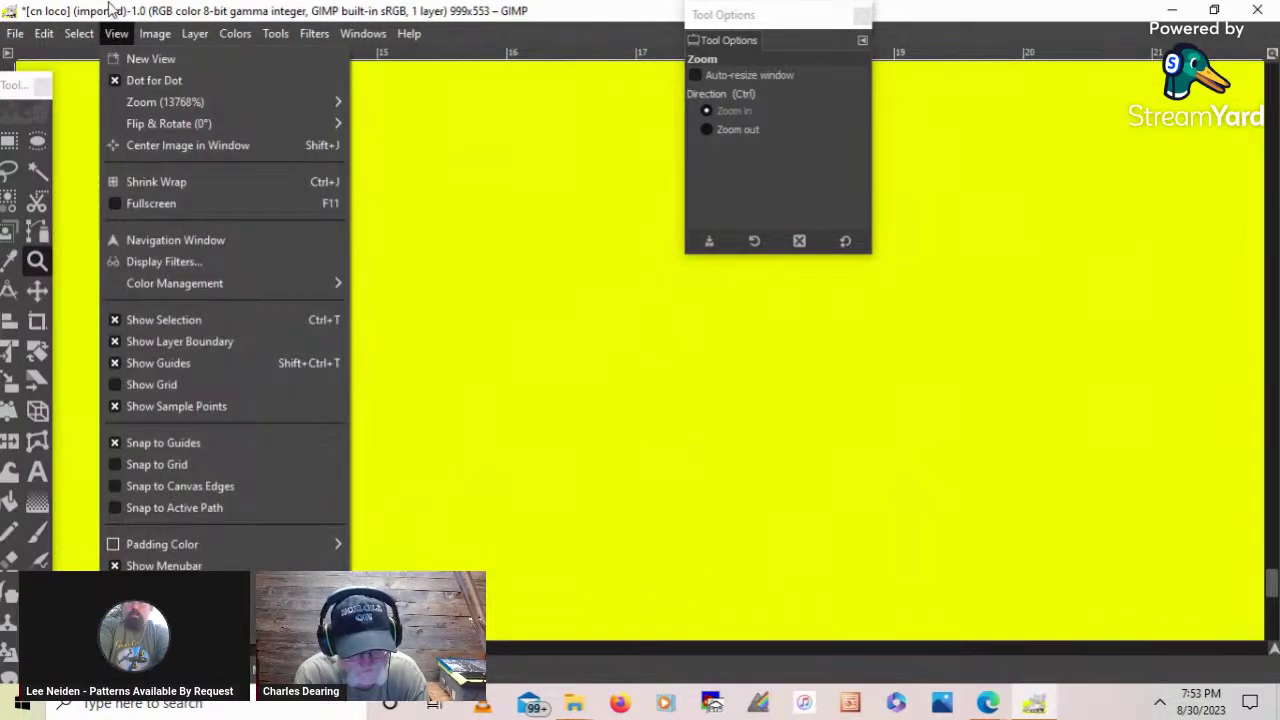
{"action": "left_click", "coordinate": [386, 134]}
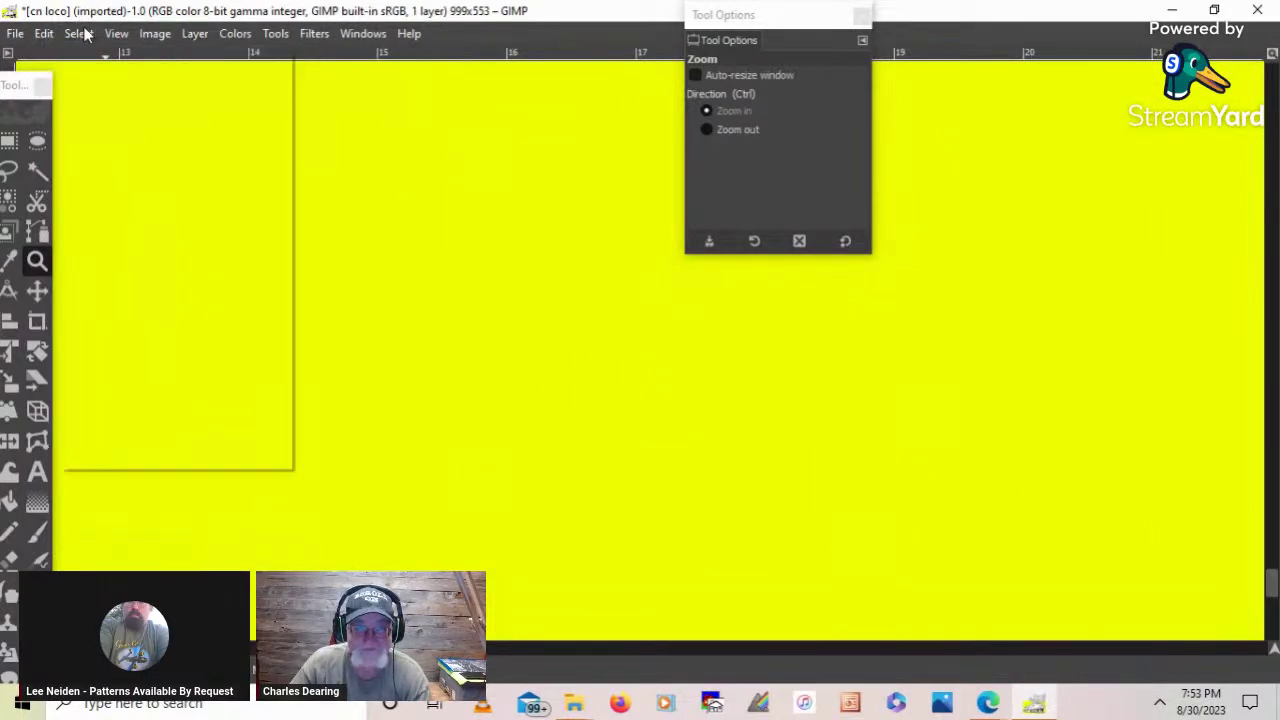
{"action": "left_click", "coordinate": [116, 33]}
{"action": "left_click", "coordinate": [120, 35]}
{"action": "left_click", "coordinate": [120, 33]}
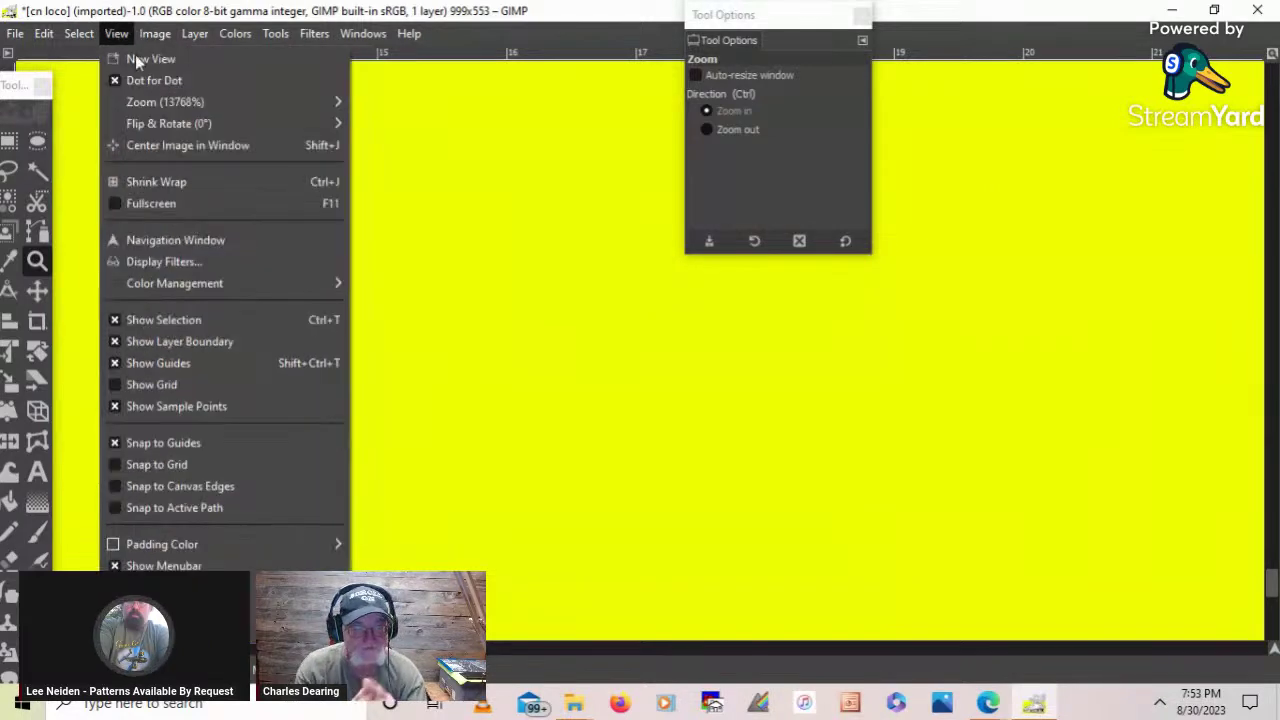
{"action": "mouse_move", "coordinate": [330, 97]}
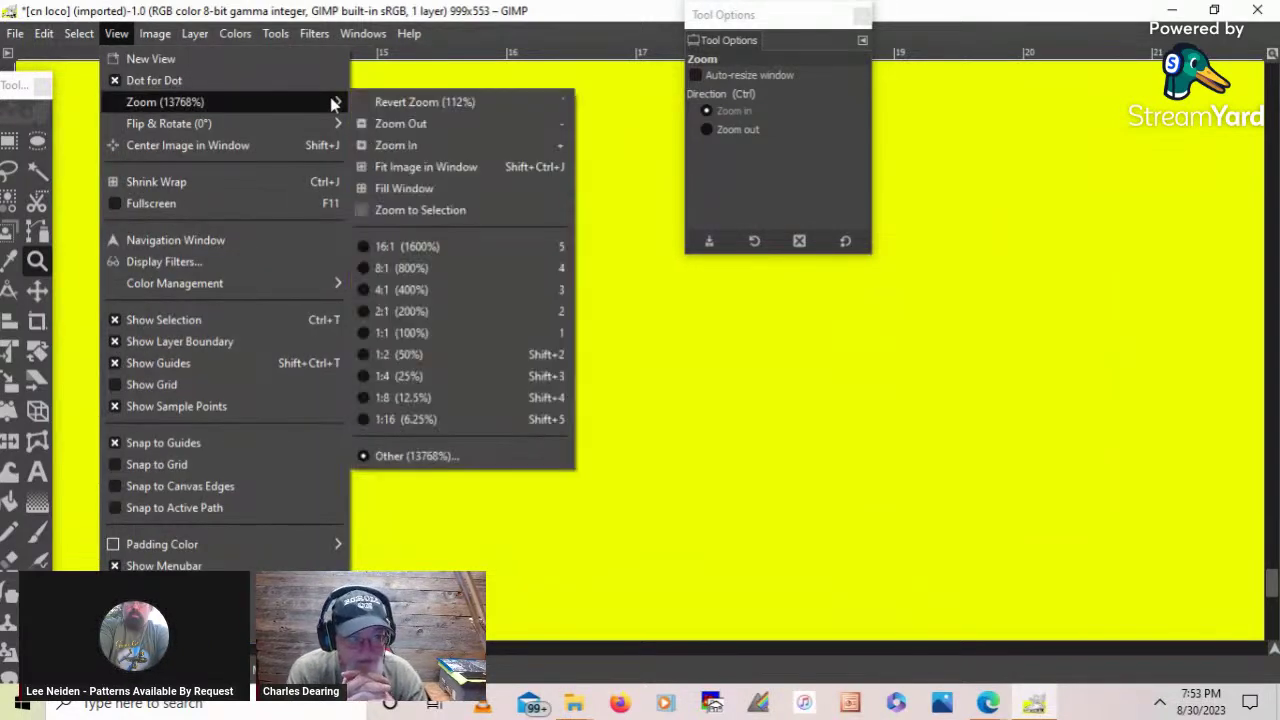
{"action": "left_click", "coordinate": [512, 167]}
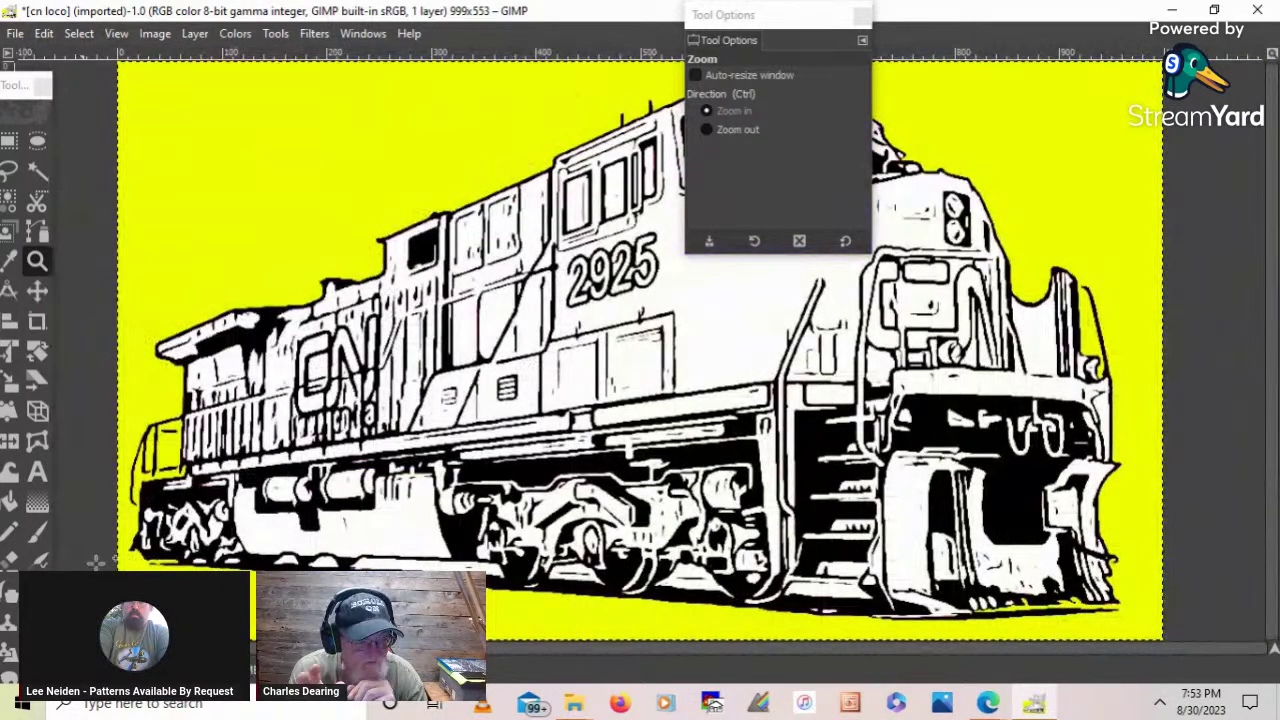
- Activate the Paintbrush for the rail end below the rear truck and set its size to 2.86
{"action": "left_click", "coordinate": [142, 562]}
{"action": "left_click", "coordinate": [132, 556]}
{"action": "left_click", "coordinate": [132, 556]}
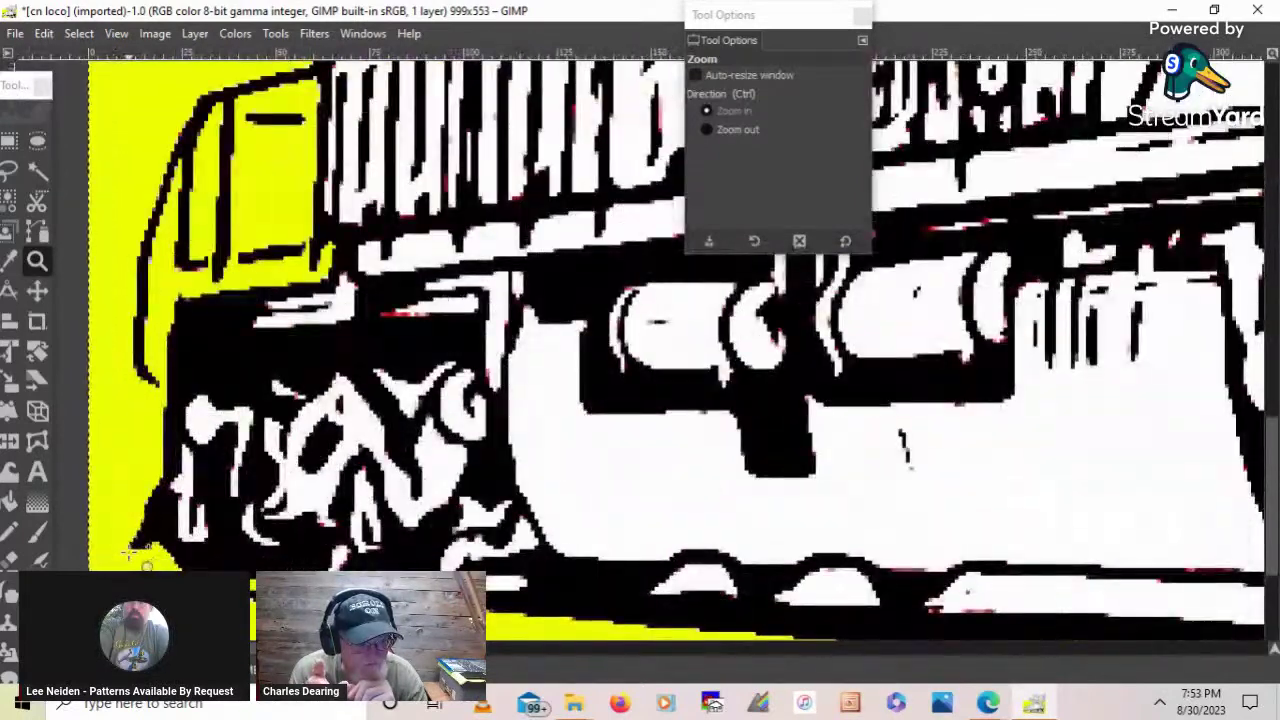
{"action": "left_click", "coordinate": [132, 556]}
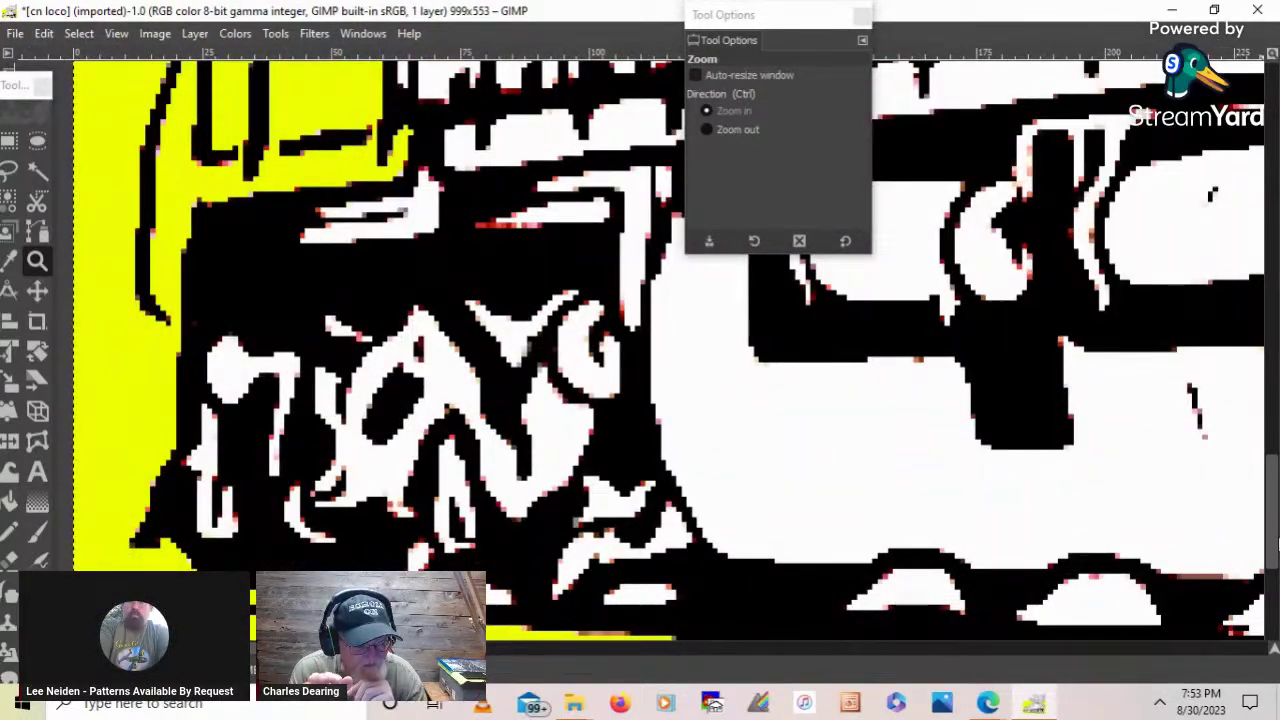
{"action": "left_click_drag", "start_coordinate": [1272, 541], "coordinate": [1272, 608]}
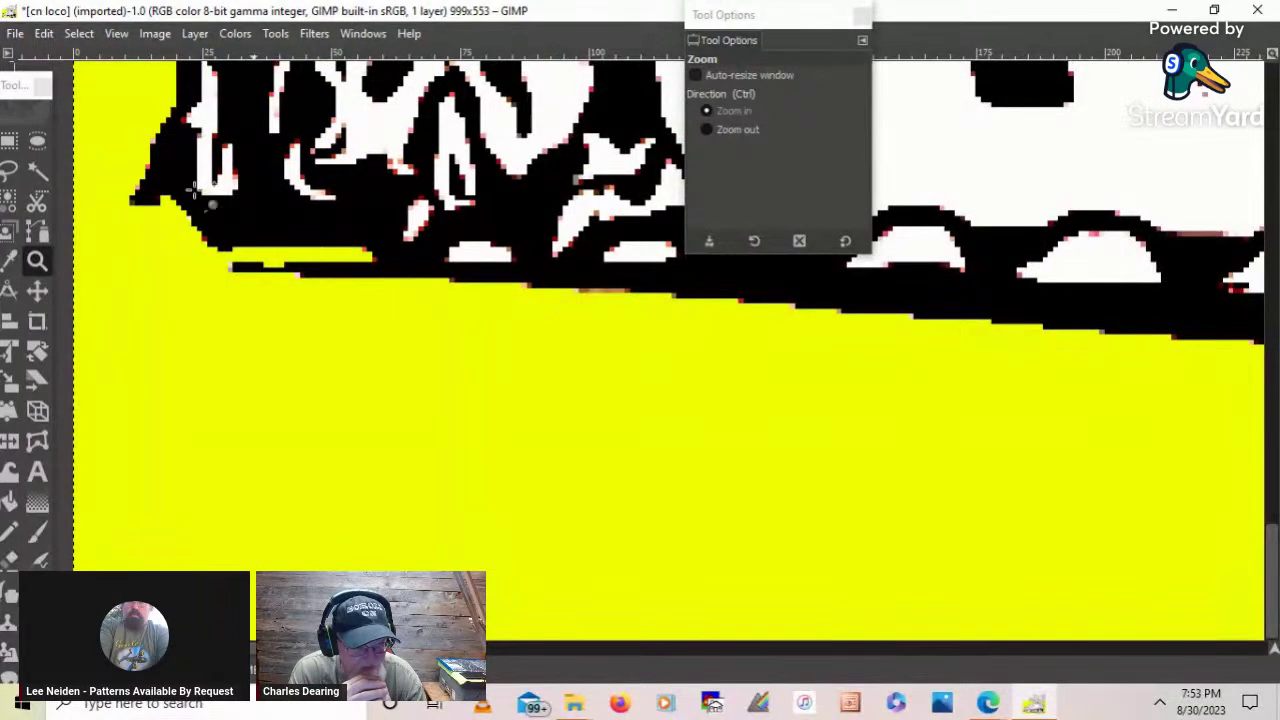
{"action": "left_click", "coordinate": [27, 87]}
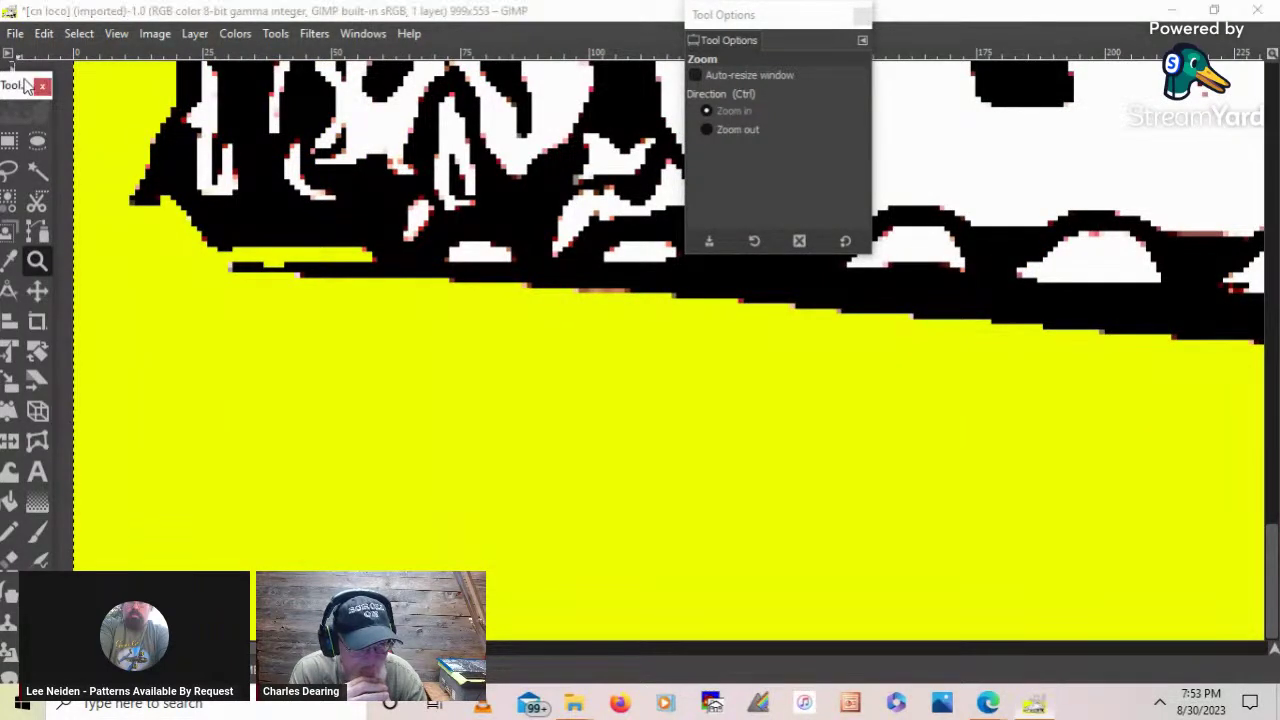
{"action": "left_click_drag", "start_coordinate": [27, 87], "coordinate": [45, 14]}
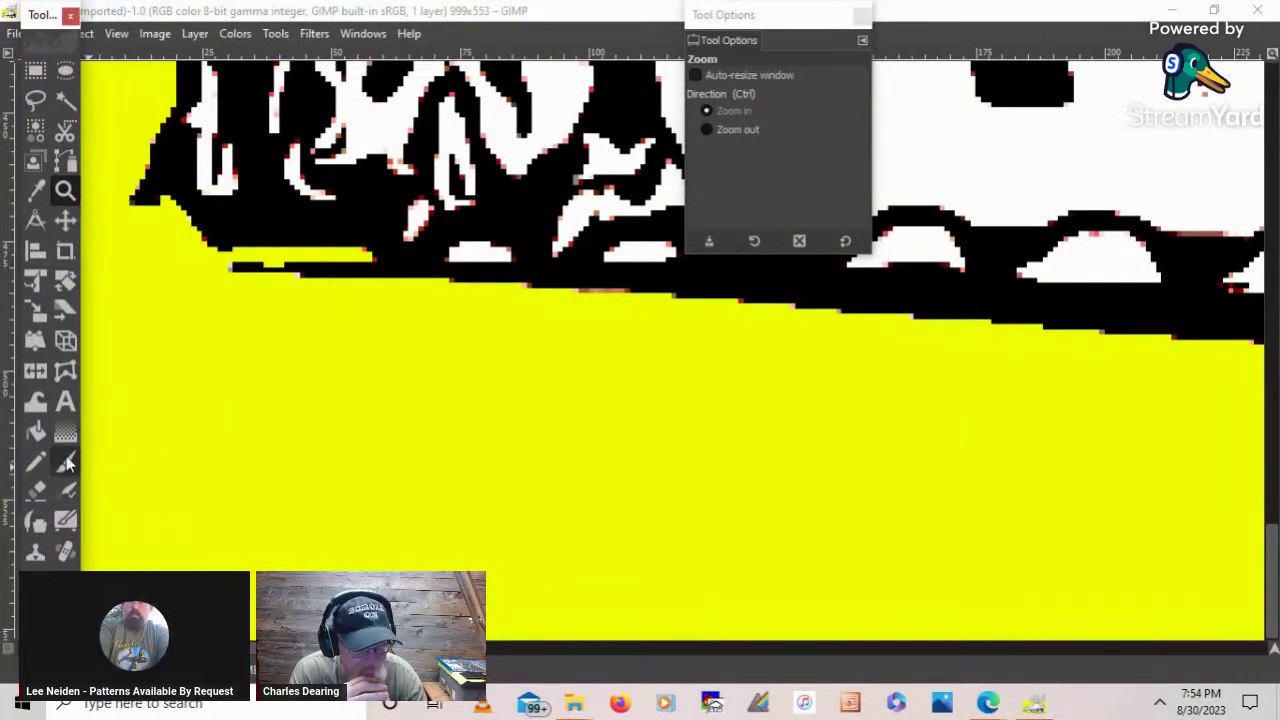
{"action": "left_click", "coordinate": [64, 460]}
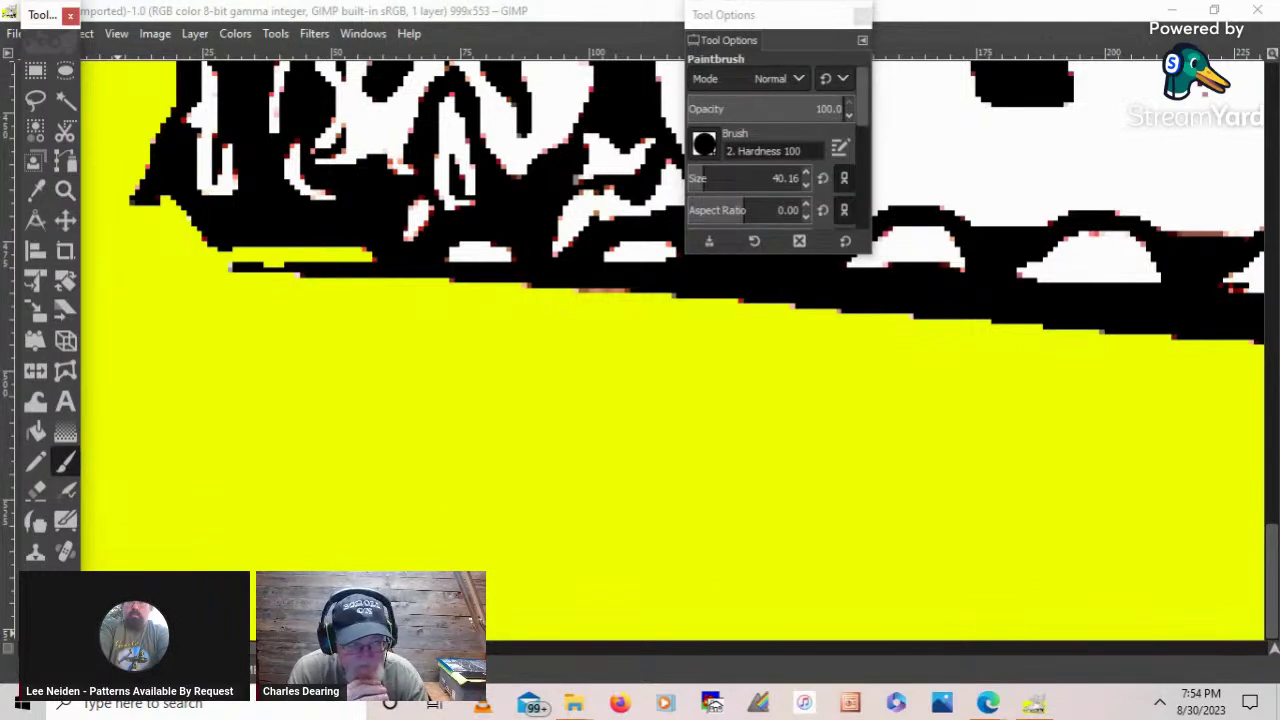
{"action": "left_click", "coordinate": [690, 178]}
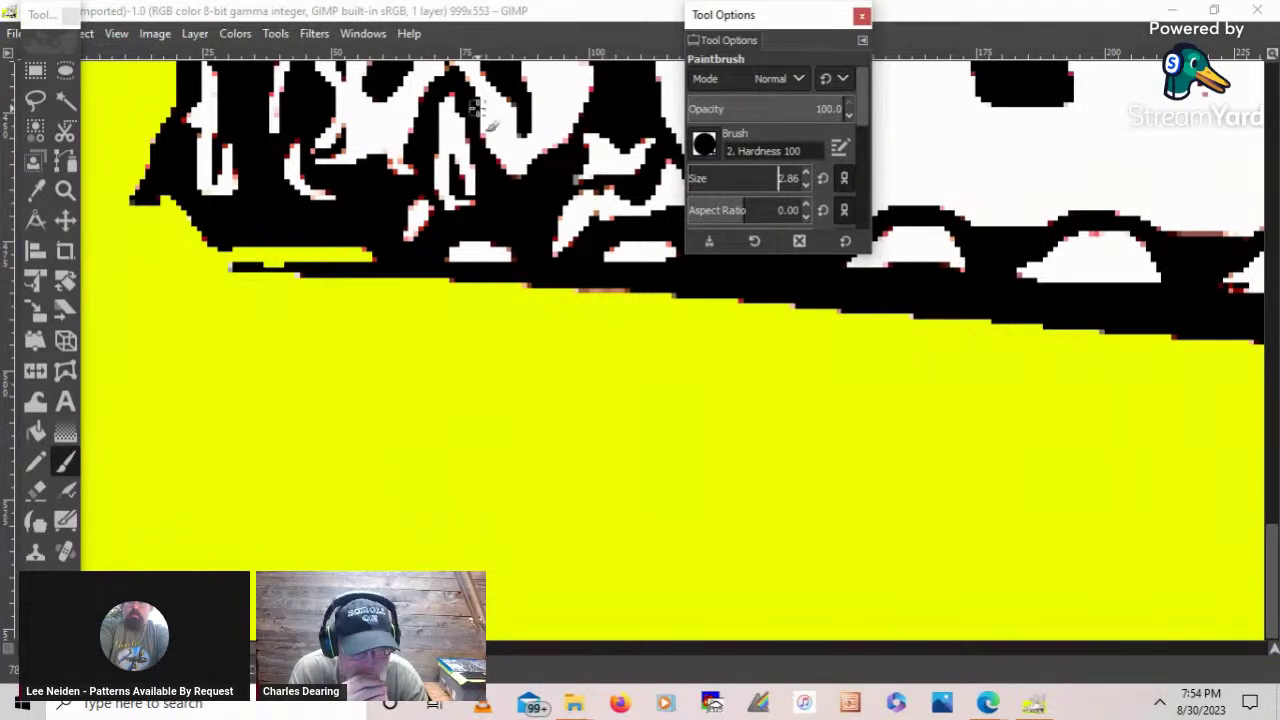
- Move the toolbox clear of the canvas beside the locomotive's rear truck
{"action": "left_click", "coordinate": [36, 15]}
{"action": "mouse_move", "coordinate": [36, 15]}
{"action": "left_mouse_down"}
{"action": "mouse_move", "coordinate": [280, 48]}
{"action": "mouse_move", "coordinate": [30, 14]}
{"action": "left_mouse_up"}
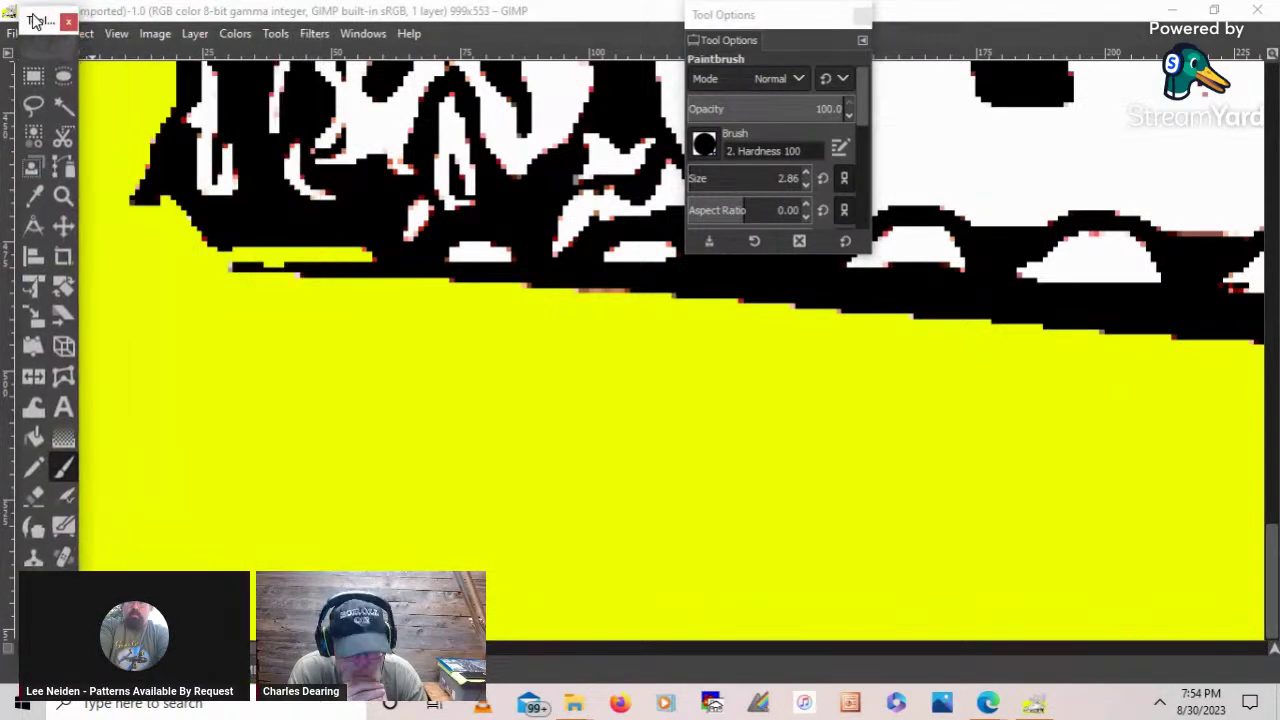
{"action": "left_click", "coordinate": [90, 37]}
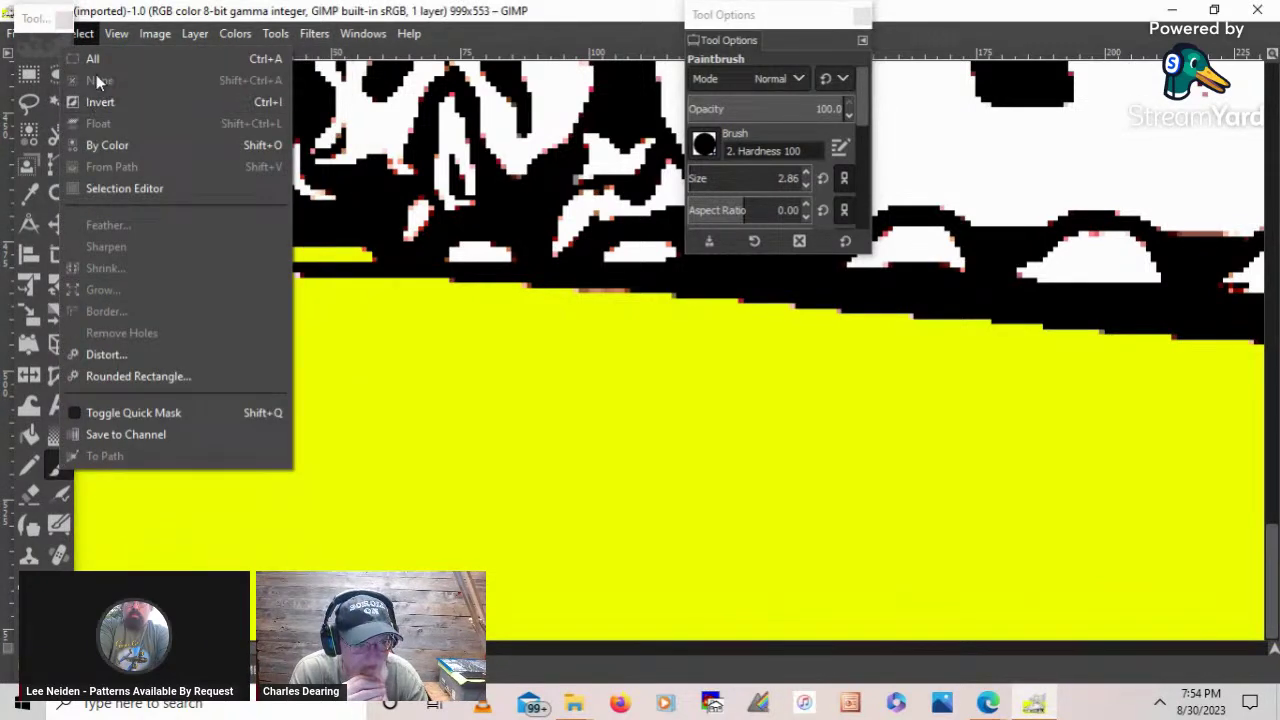
{"action": "left_click", "coordinate": [33, 17]}
{"action": "left_click_drag", "start_coordinate": [33, 17], "coordinate": [2, 17]}
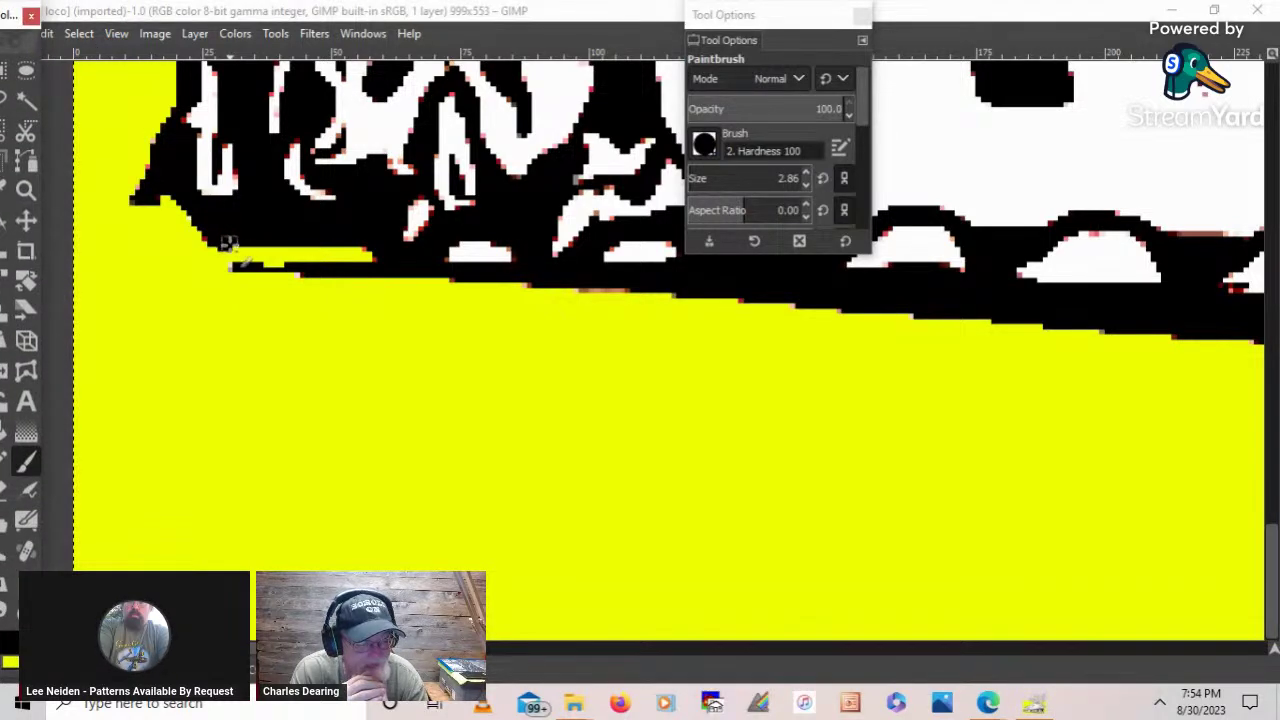
- Paint the yellow gap at the rear truck's lower outer corner black and extend the corner outward with the Paintbrush
{"action": "mouse_move", "coordinate": [232, 250]}
{"action": "left_mouse_down"}
{"action": "mouse_move", "coordinate": [270, 262]}
{"action": "mouse_move", "coordinate": [345, 255]}
{"action": "left_mouse_up"}
{"action": "key", "text": "ctrl+z"}
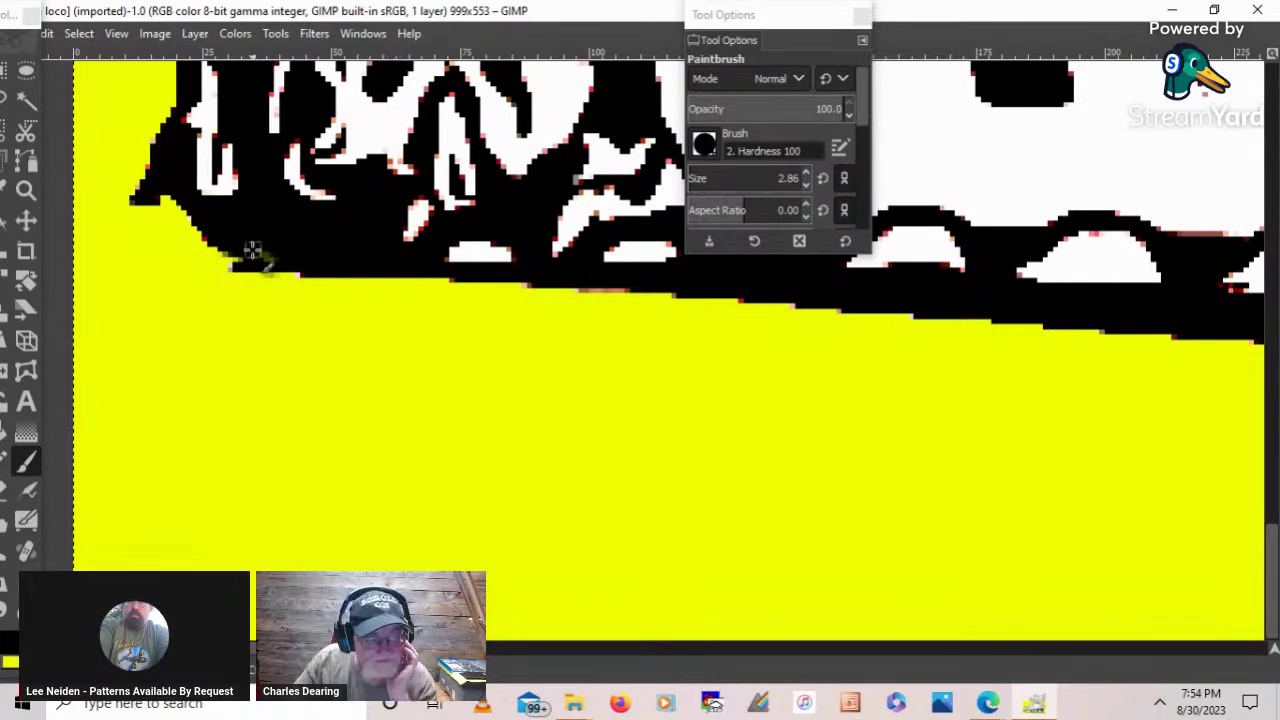
{"action": "mouse_move", "coordinate": [251, 257]}
{"action": "left_mouse_down"}
{"action": "mouse_move", "coordinate": [257, 268]}
{"action": "mouse_move", "coordinate": [198, 212]}
{"action": "left_mouse_up"}
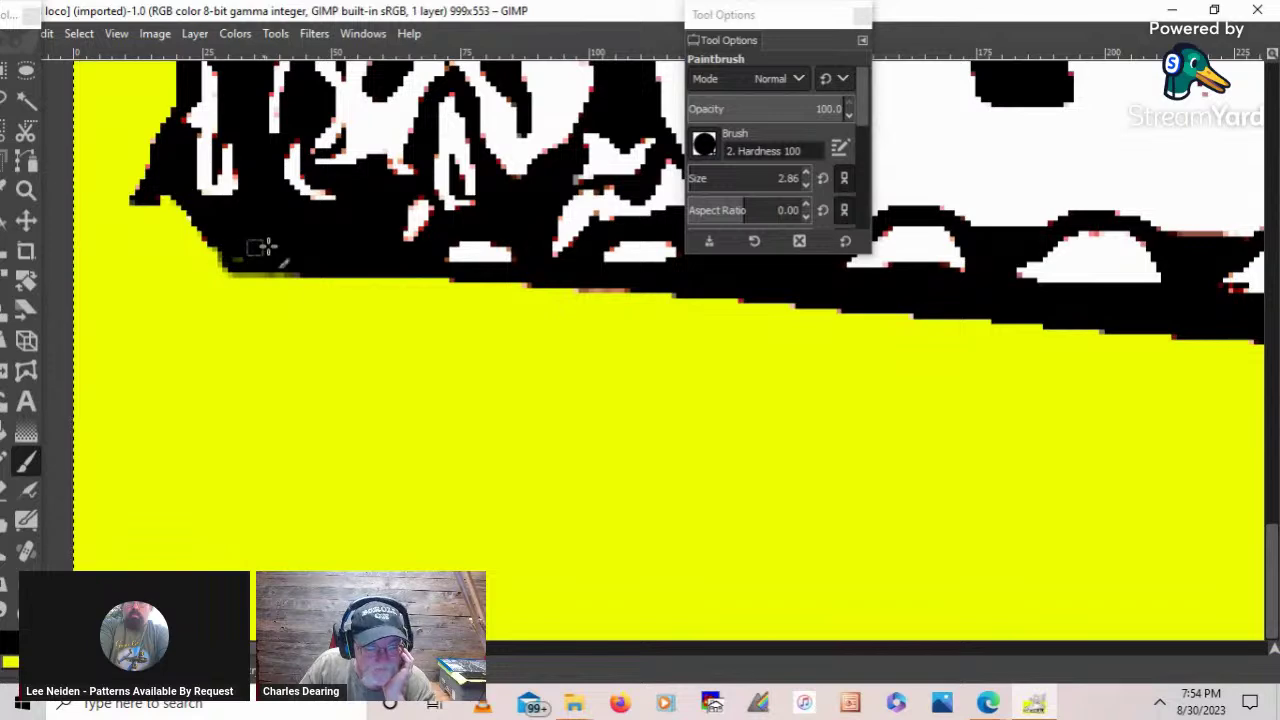
{"action": "mouse_move", "coordinate": [257, 273]}
{"action": "left_mouse_down"}
{"action": "mouse_move", "coordinate": [172, 262]}
{"action": "mouse_move", "coordinate": [165, 206]}
{"action": "mouse_move", "coordinate": [197, 232]}
{"action": "mouse_move", "coordinate": [178, 212]}
{"action": "mouse_move", "coordinate": [165, 234]}
{"action": "mouse_move", "coordinate": [145, 220]}
{"action": "mouse_move", "coordinate": [145, 232]}
{"action": "left_mouse_up"}
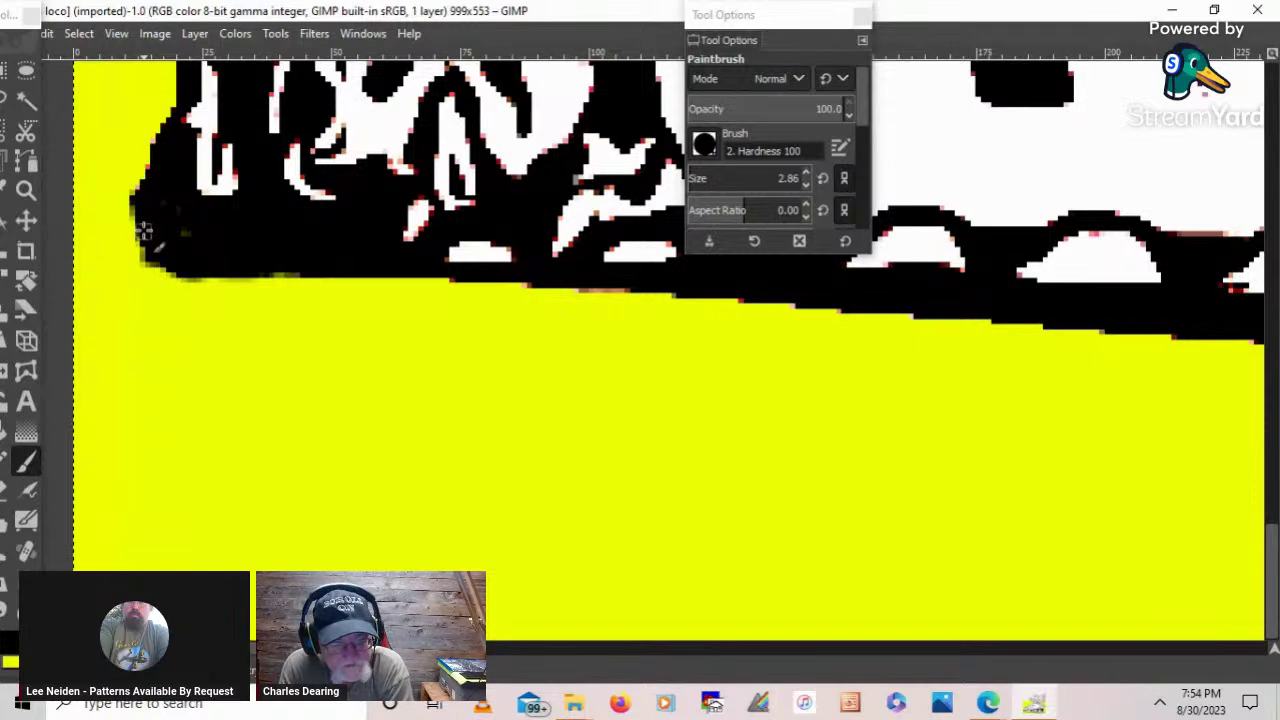
{"action": "mouse_move", "coordinate": [144, 230]}
{"action": "left_mouse_down"}
{"action": "mouse_move", "coordinate": [136, 196]}
{"action": "mouse_move", "coordinate": [136, 262]}
{"action": "mouse_move", "coordinate": [303, 282]}
{"action": "mouse_move", "coordinate": [127, 272]}
{"action": "mouse_move", "coordinate": [122, 208]}
{"action": "mouse_move", "coordinate": [170, 140]}
{"action": "mouse_move", "coordinate": [118, 212]}
{"action": "mouse_move", "coordinate": [157, 148]}
{"action": "mouse_move", "coordinate": [131, 262]}
{"action": "mouse_move", "coordinate": [125, 205]}
{"action": "mouse_move", "coordinate": [121, 262]}
{"action": "mouse_move", "coordinate": [163, 238]}
{"action": "left_mouse_up"}
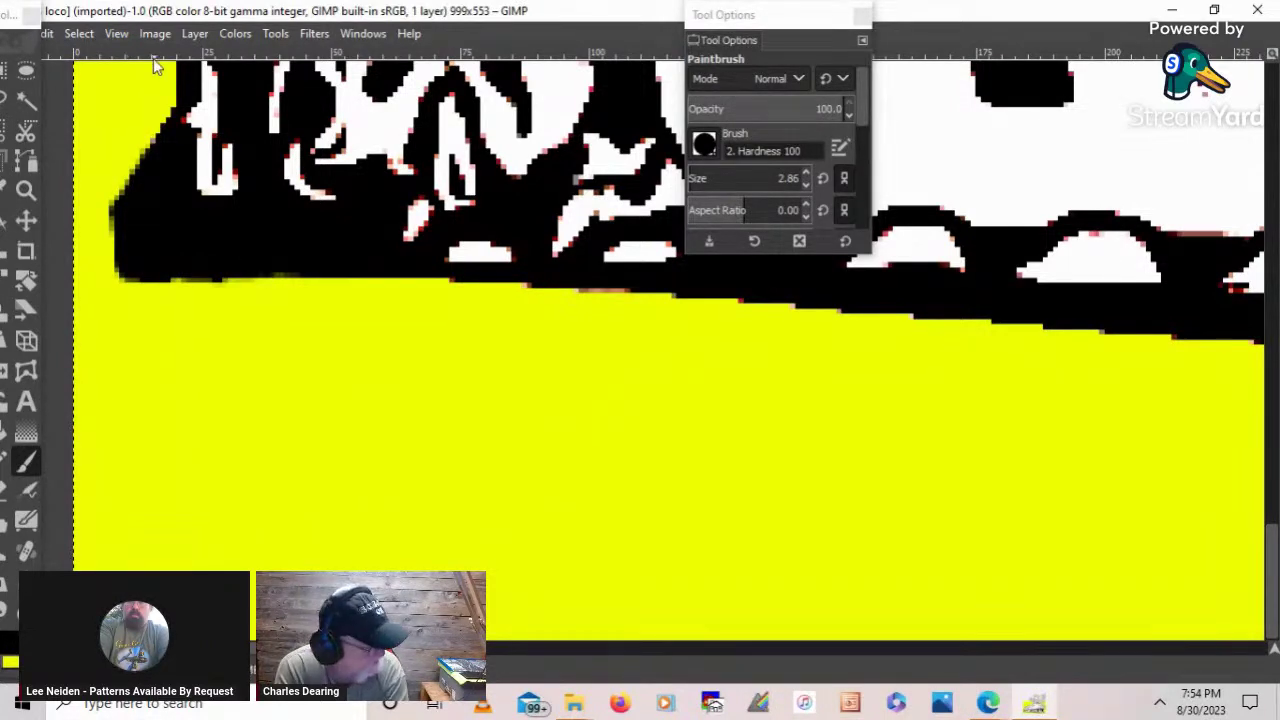
- Examine the whole locomotive in full view and the repainted lower outer corner of the rear truck up close
{"action": "left_click", "coordinate": [126, 31]}
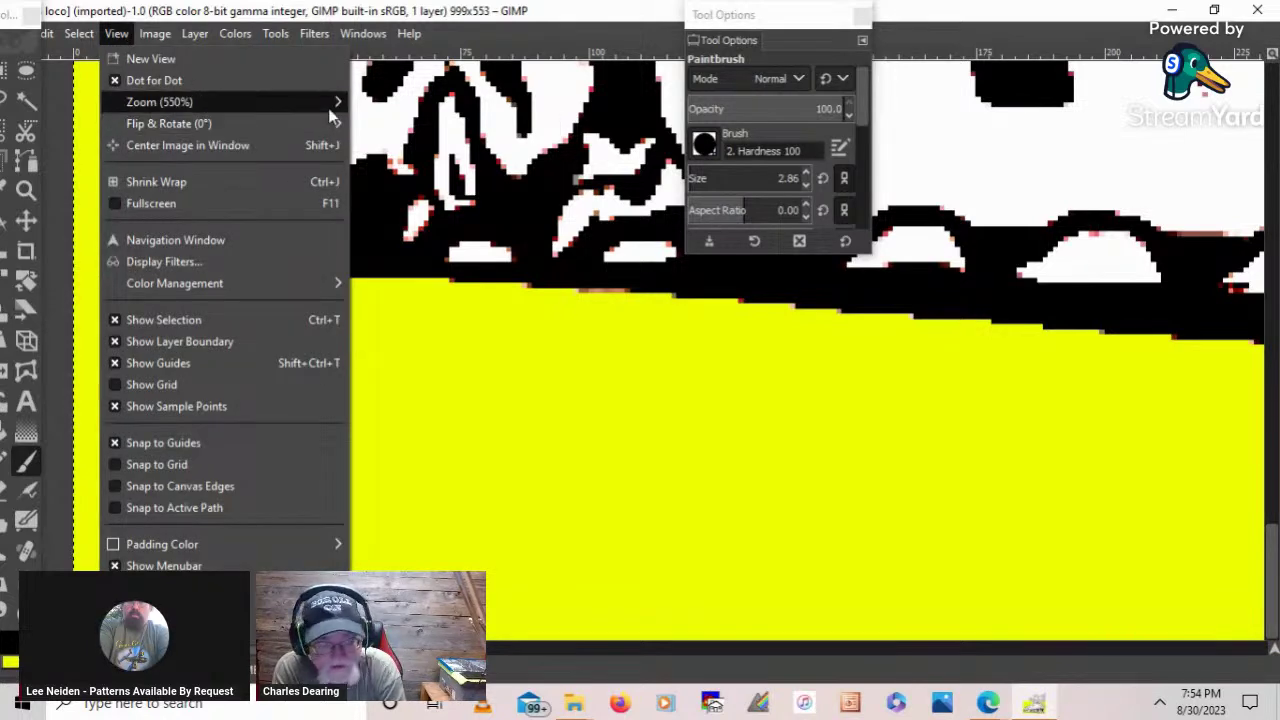
{"action": "mouse_move", "coordinate": [329, 106]}
{"action": "left_click", "coordinate": [452, 166]}
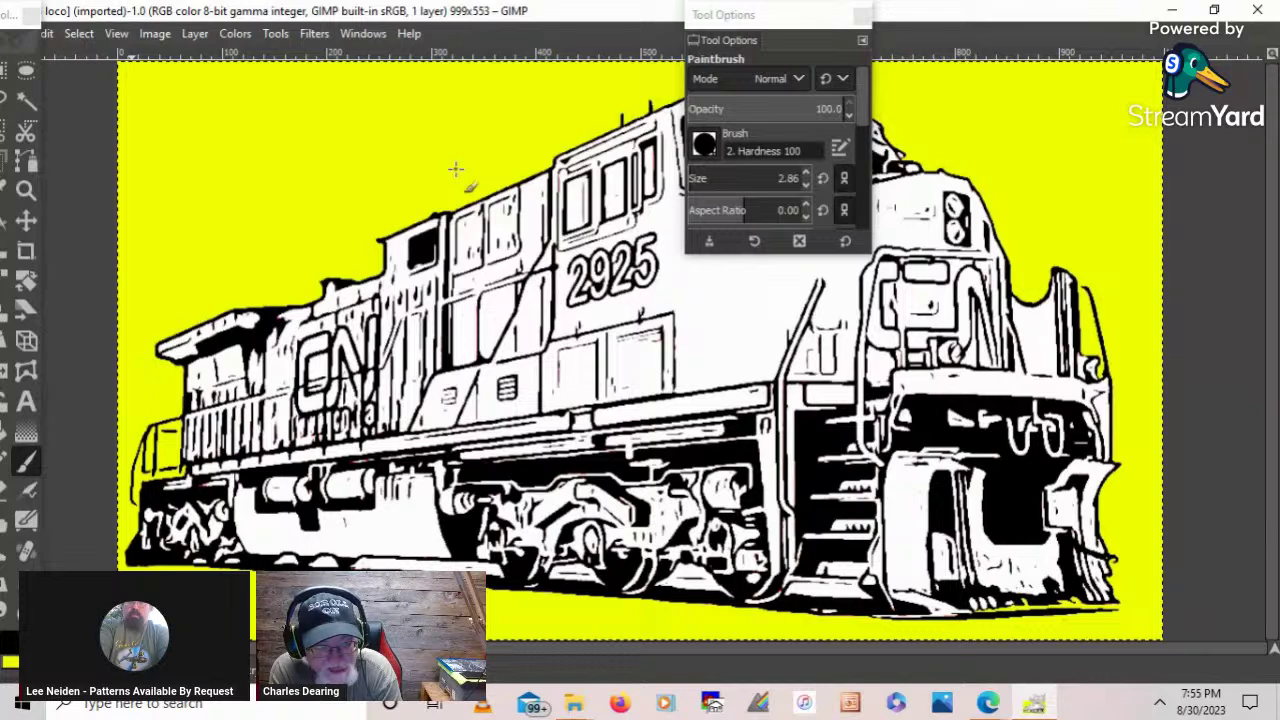
{"action": "left_click", "coordinate": [26, 190]}
{"action": "left_click", "coordinate": [150, 561]}
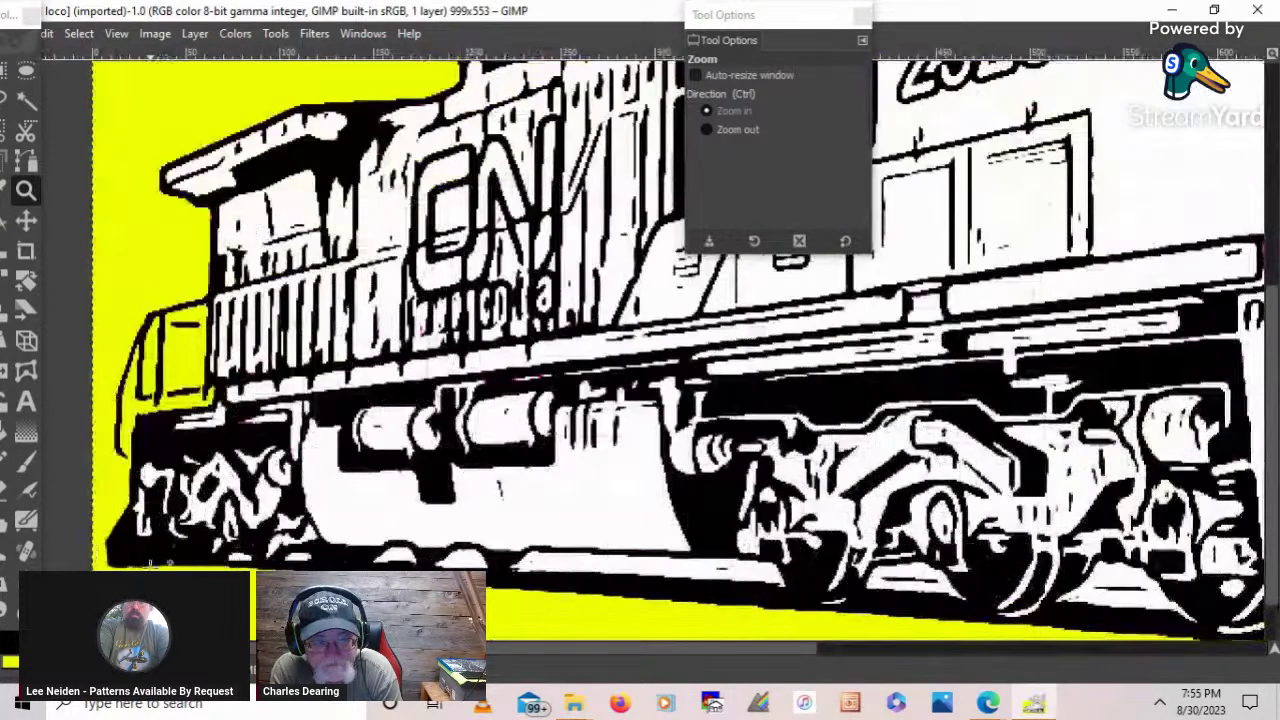
{"action": "left_click", "coordinate": [123, 555]}
{"action": "left_click", "coordinate": [123, 555]}
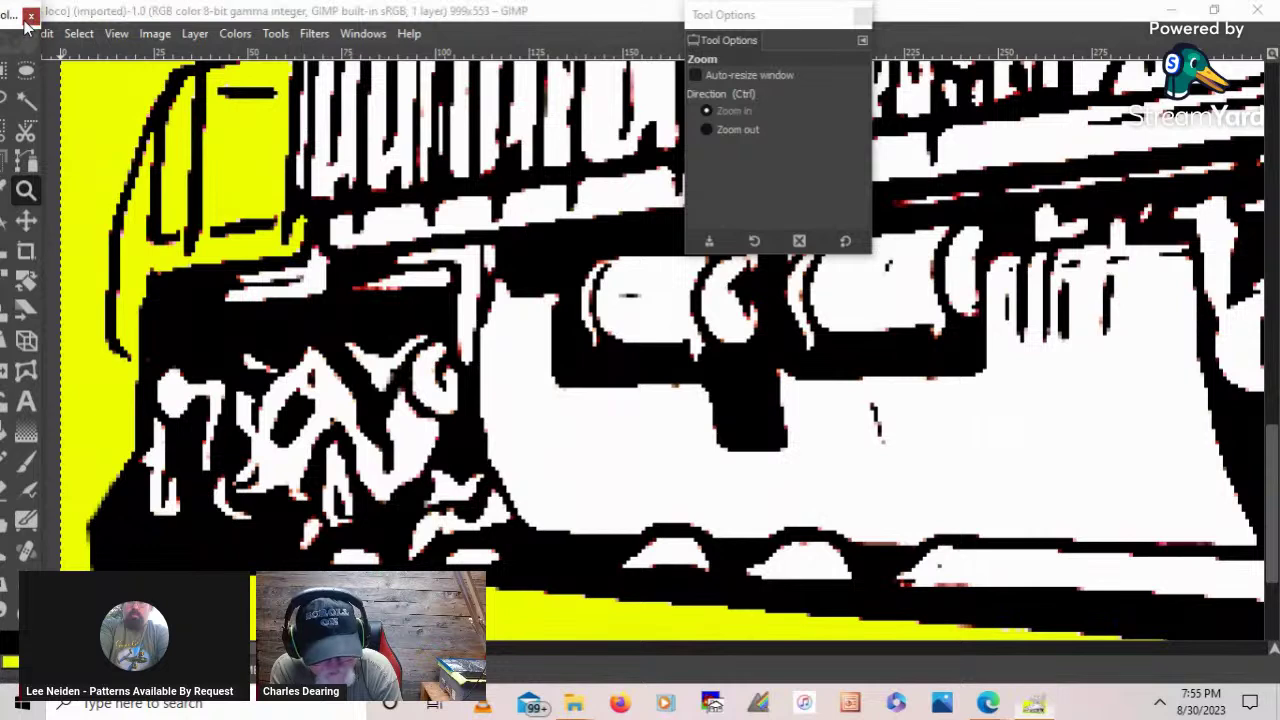
- Bring the toolbox fully into view and outline the protruding lower corner of the rear truck with Free Select
{"action": "mouse_move", "coordinate": [8, 22]}
{"action": "left_mouse_down"}
{"action": "mouse_move", "coordinate": [34, 26]}
{"action": "mouse_move", "coordinate": [24, 22]}
{"action": "left_mouse_up"}
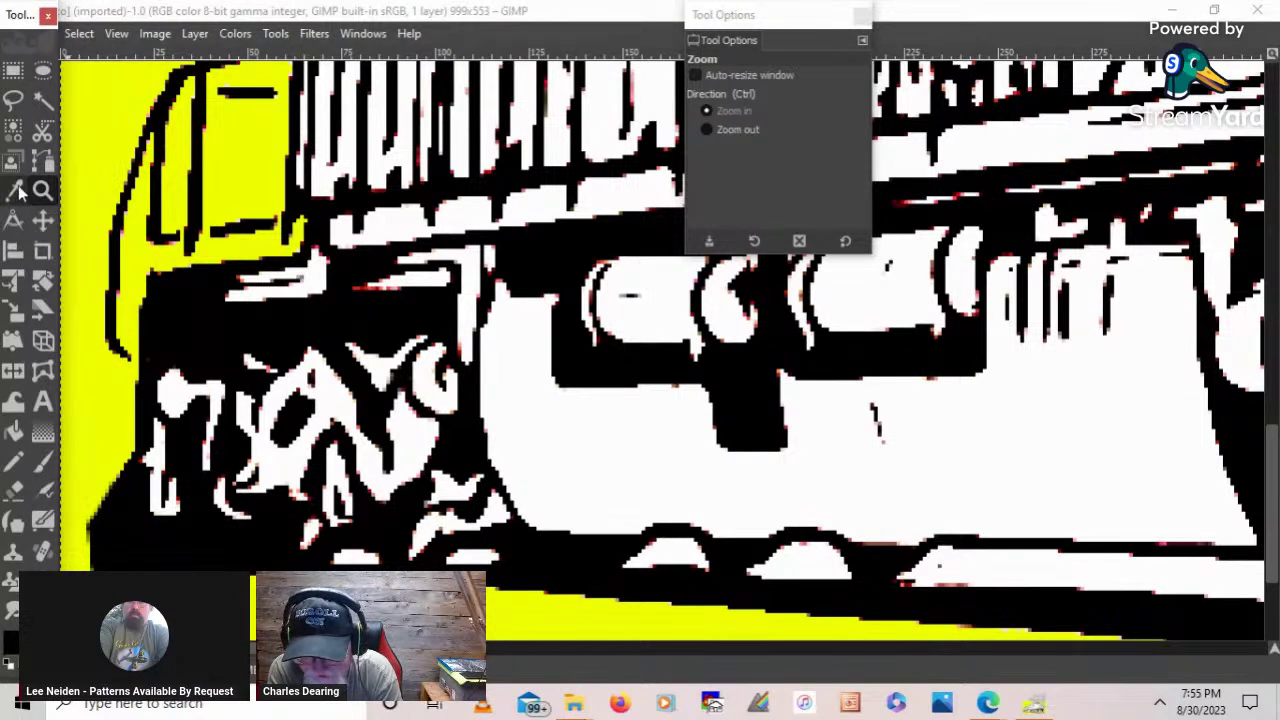
{"action": "left_click", "coordinate": [14, 101]}
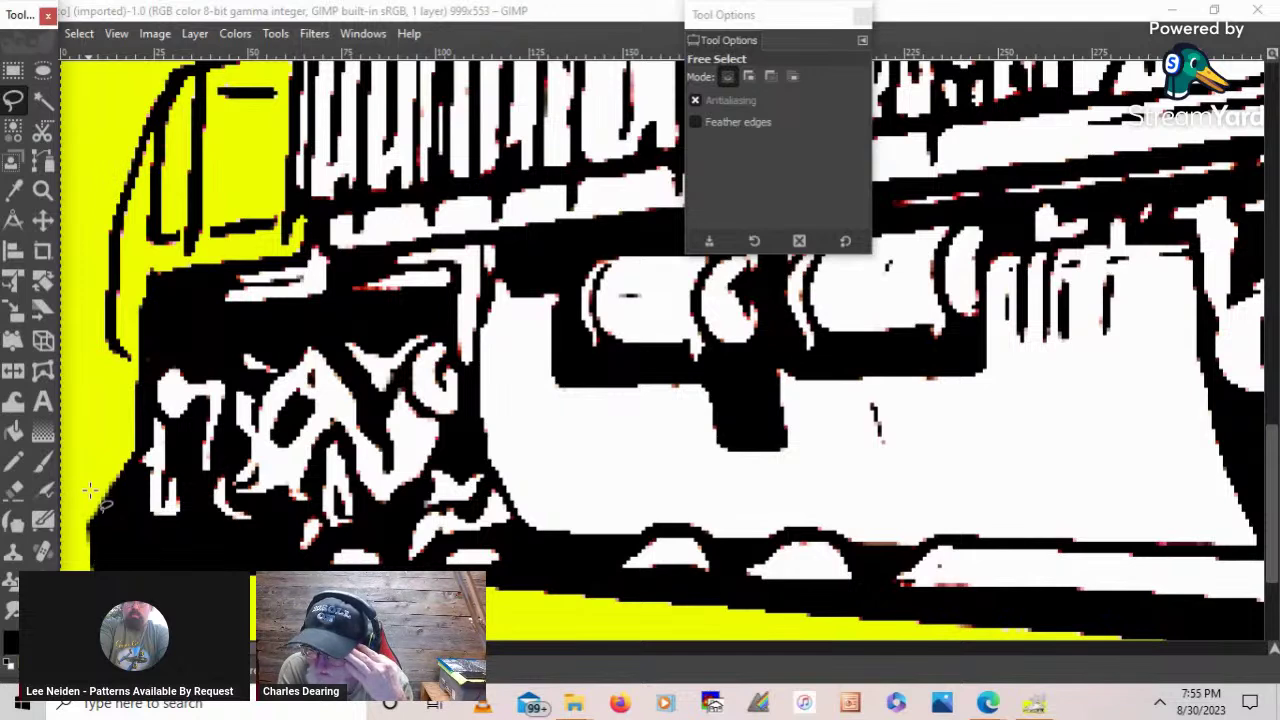
{"action": "left_click", "coordinate": [118, 460]}
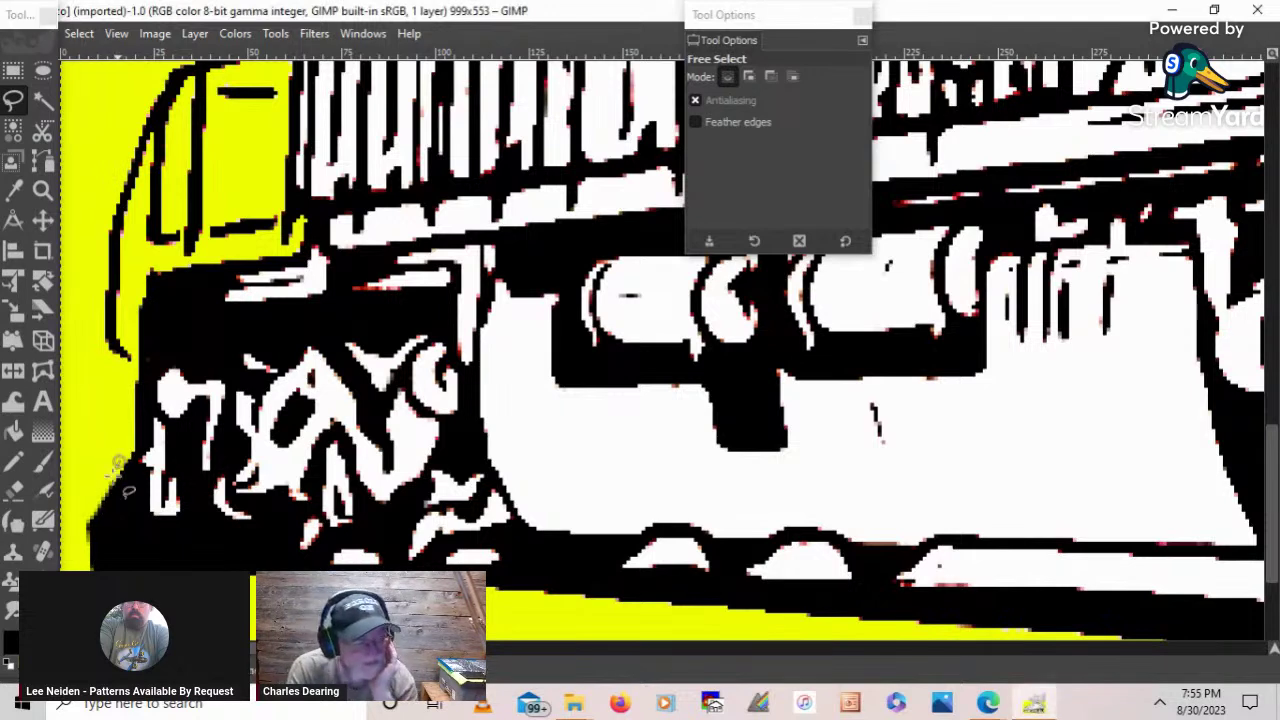
{"action": "left_click", "coordinate": [101, 535]}
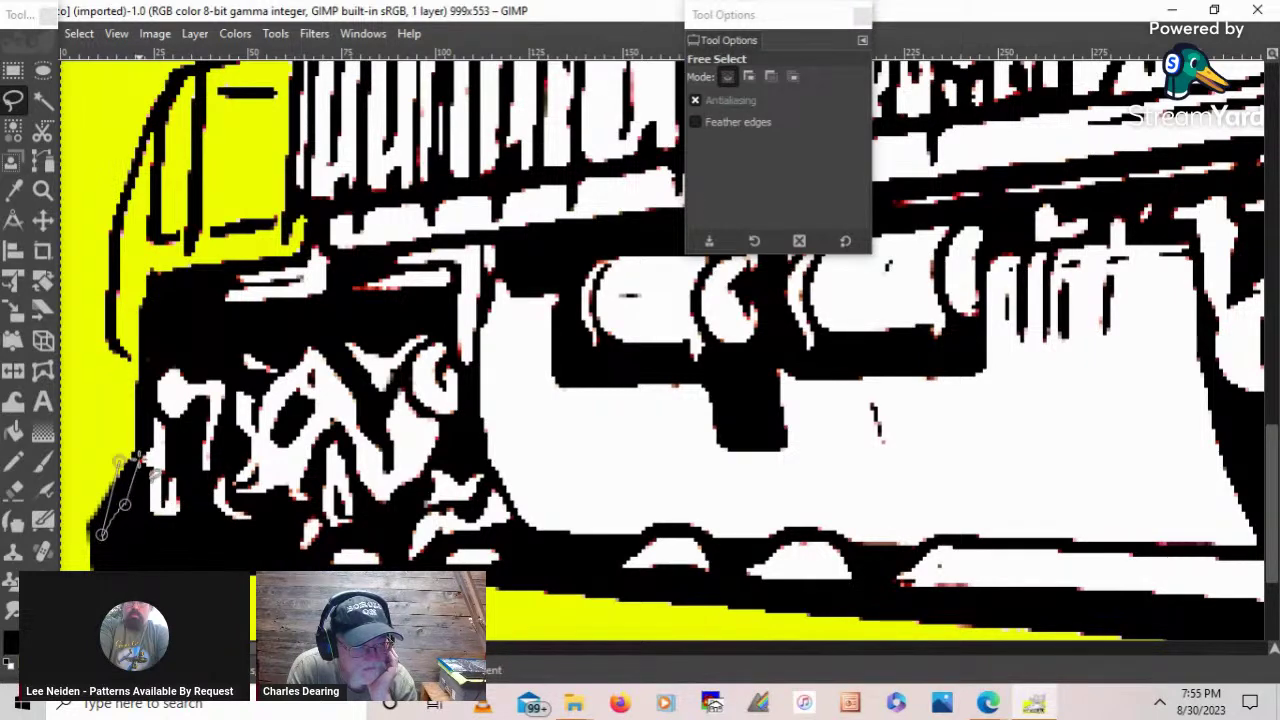
{"action": "left_click", "coordinate": [136, 456]}
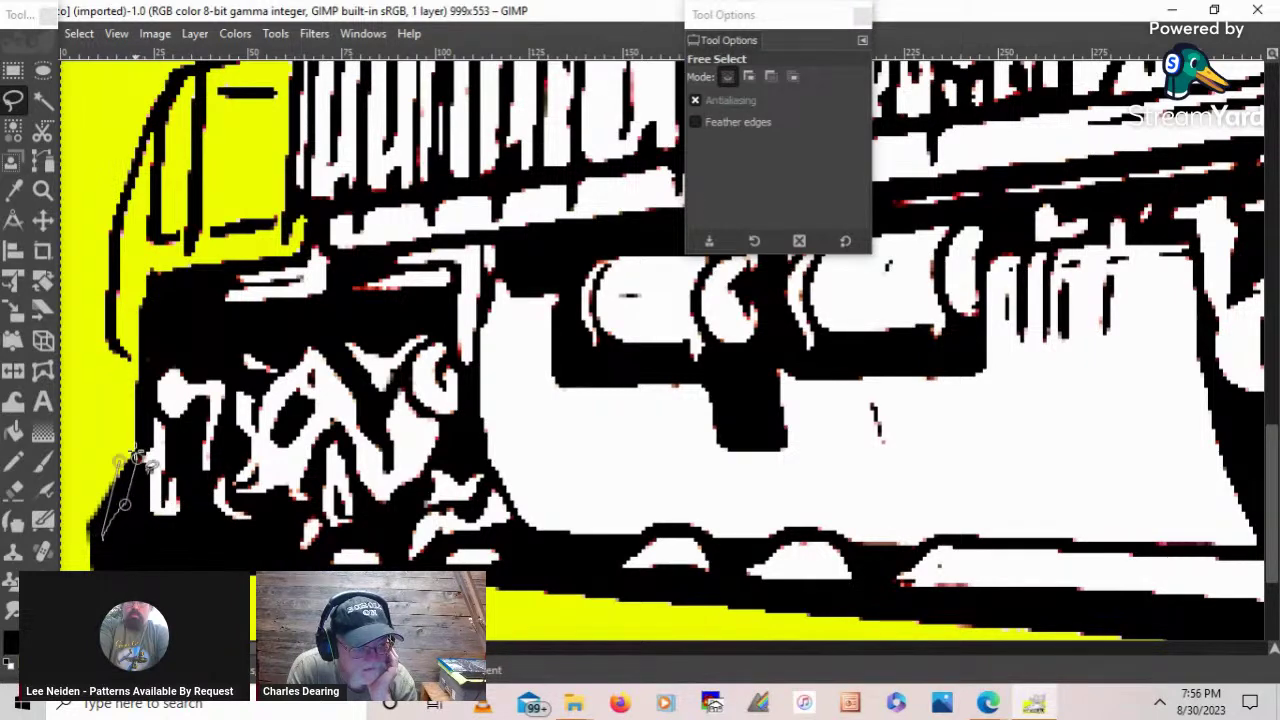
{"action": "left_click", "coordinate": [130, 558]}
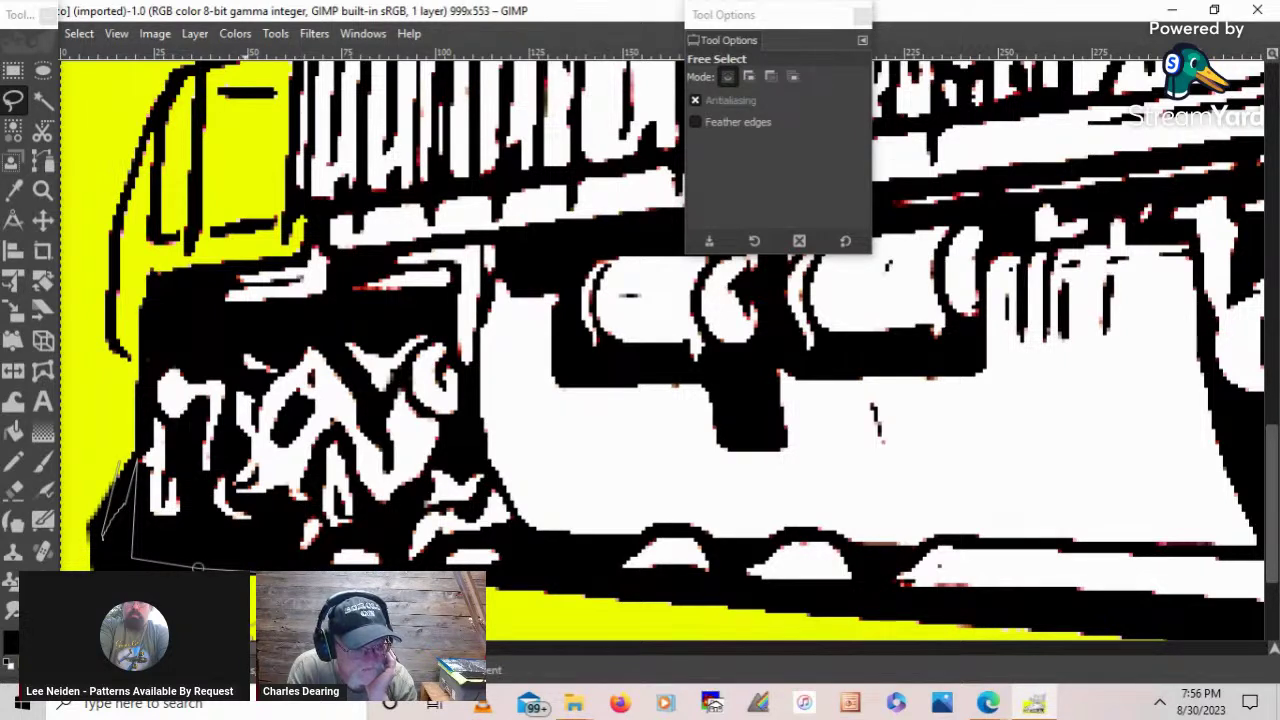
{"action": "left_click", "coordinate": [68, 535]}
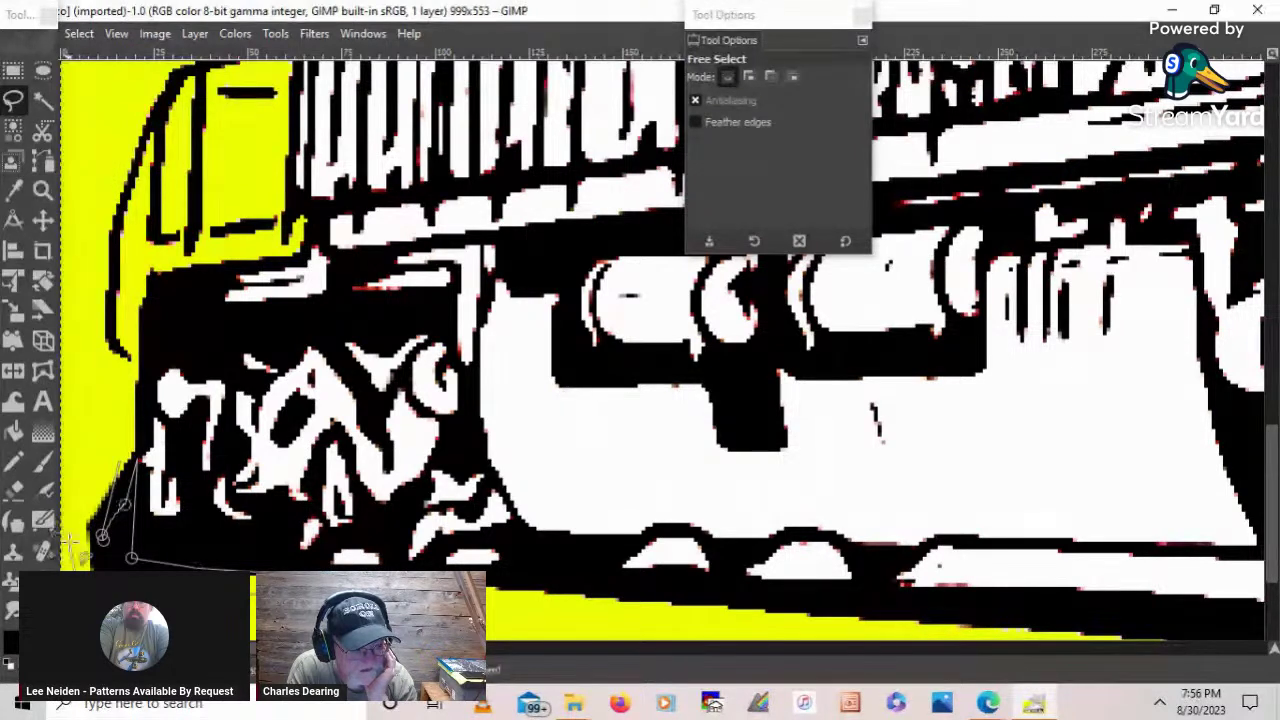
{"action": "left_click", "coordinate": [79, 431]}
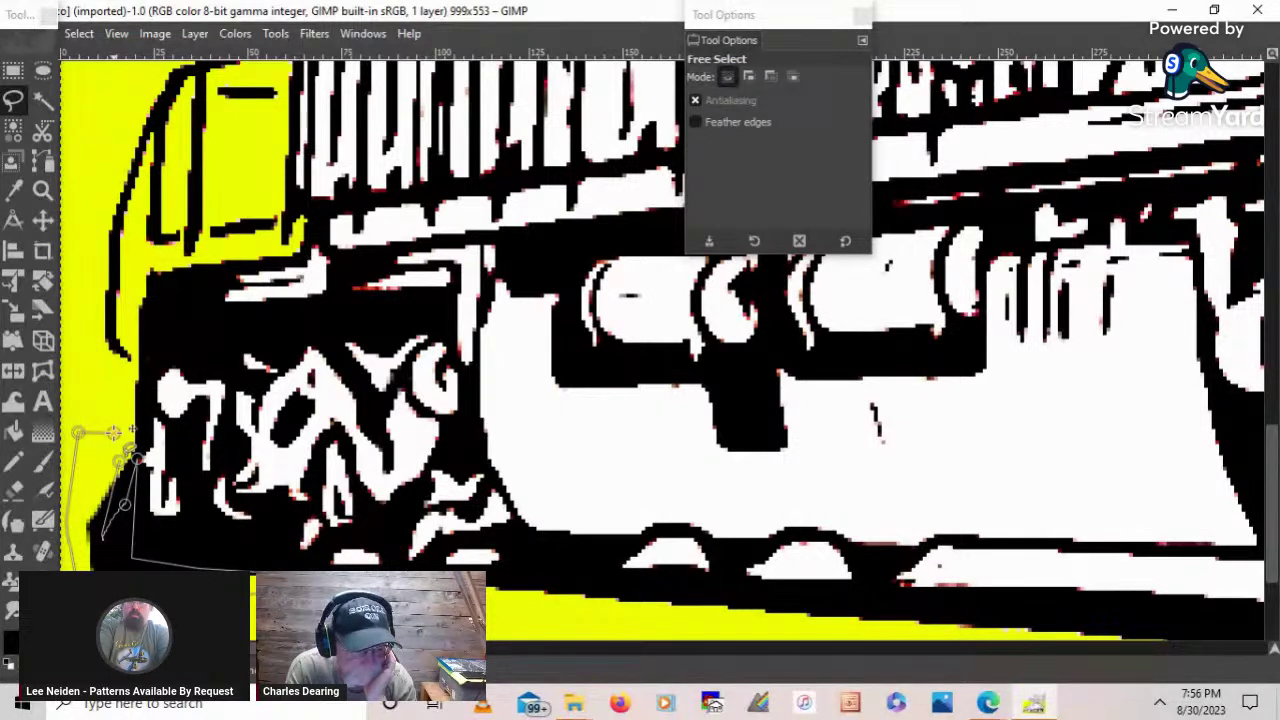
{"action": "left_click", "coordinate": [113, 433]}
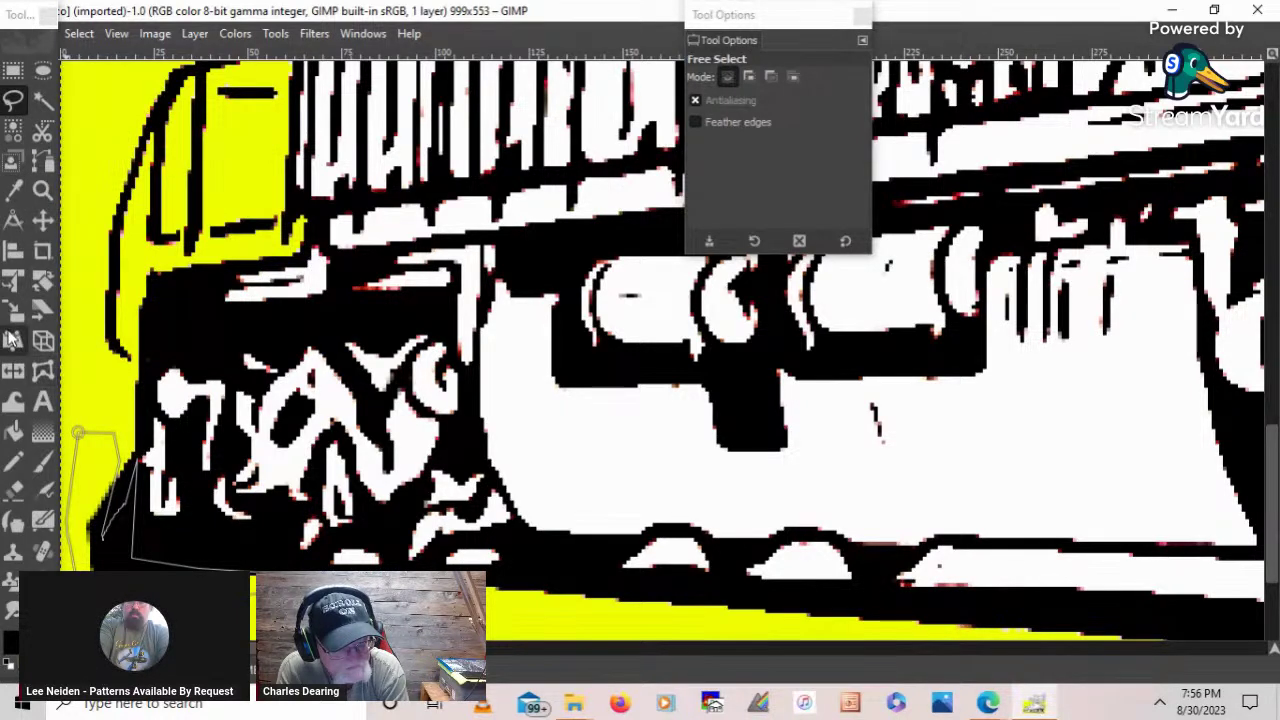
- Pick up the background yellow and paint over the protruding black corner inside the selection with the Paintbrush, undoing unwanted strokes
{"action": "left_click", "coordinate": [43, 462]}
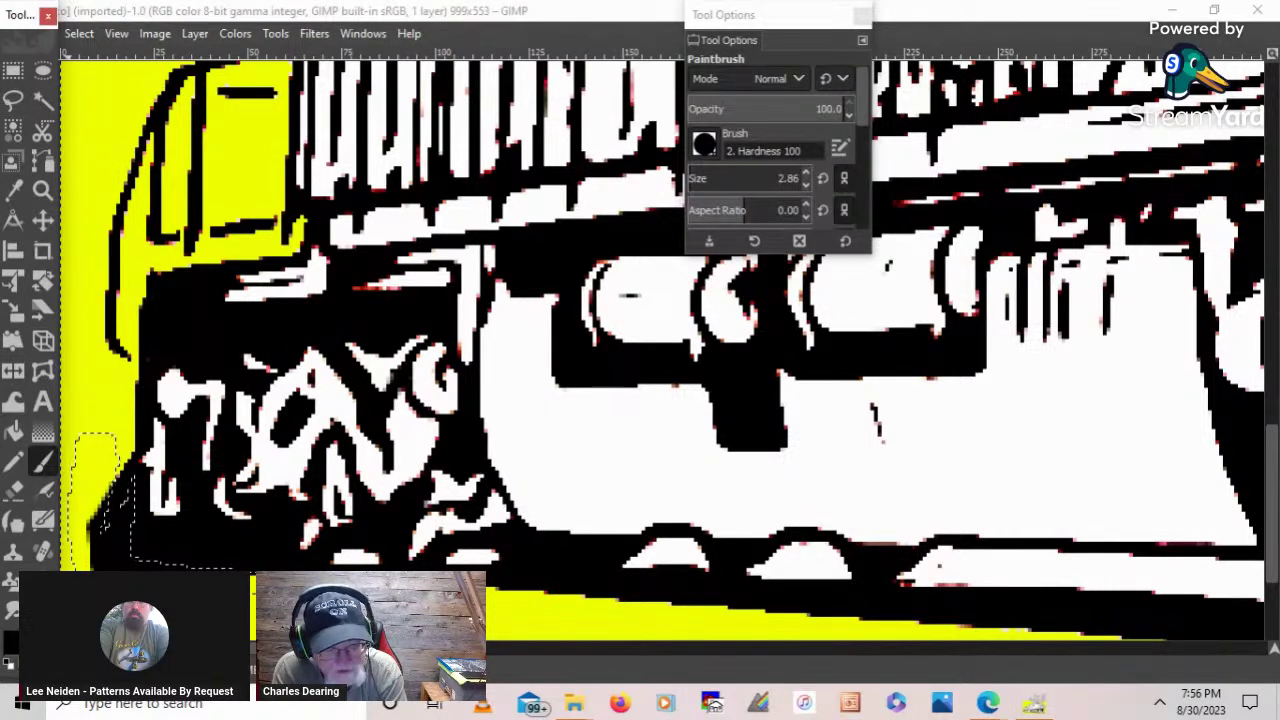
{"action": "left_click", "coordinate": [105, 480], "text": "ctrl"}
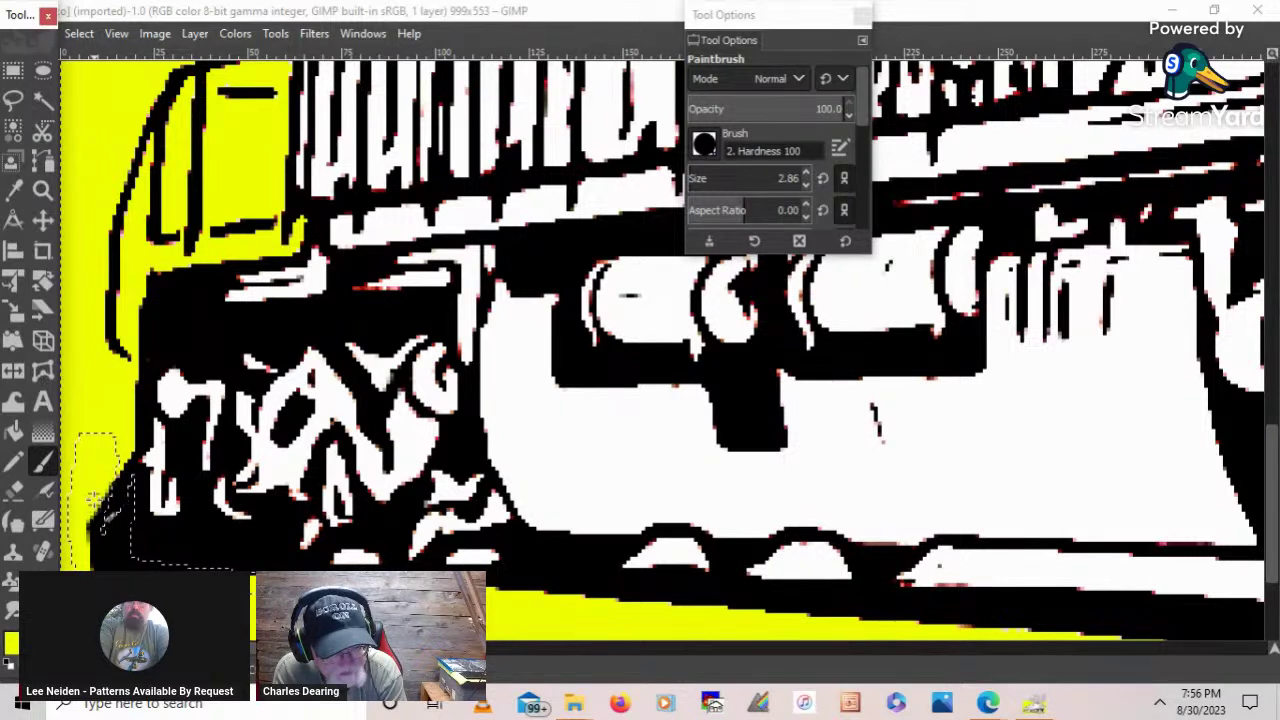
{"action": "mouse_move", "coordinate": [110, 475]}
{"action": "left_mouse_down"}
{"action": "mouse_move", "coordinate": [97, 530]}
{"action": "mouse_move", "coordinate": [94, 492]}
{"action": "mouse_move", "coordinate": [110, 545]}
{"action": "mouse_move", "coordinate": [93, 552]}
{"action": "mouse_move", "coordinate": [155, 574]}
{"action": "left_mouse_up"}
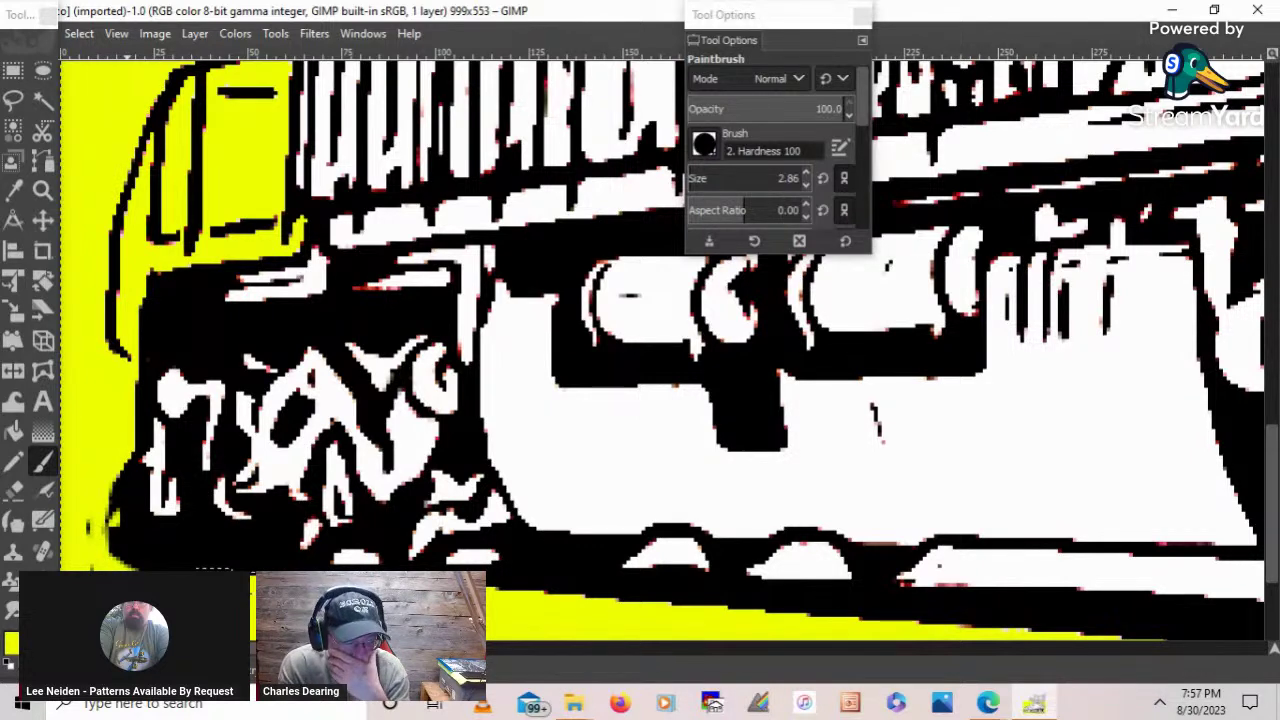
{"action": "key", "text": "ctrl+z"}
{"action": "key", "text": "ctrl+z"}
{"action": "key", "text": "ctrl+z"}
{"action": "key", "text": "ctrl+z"}
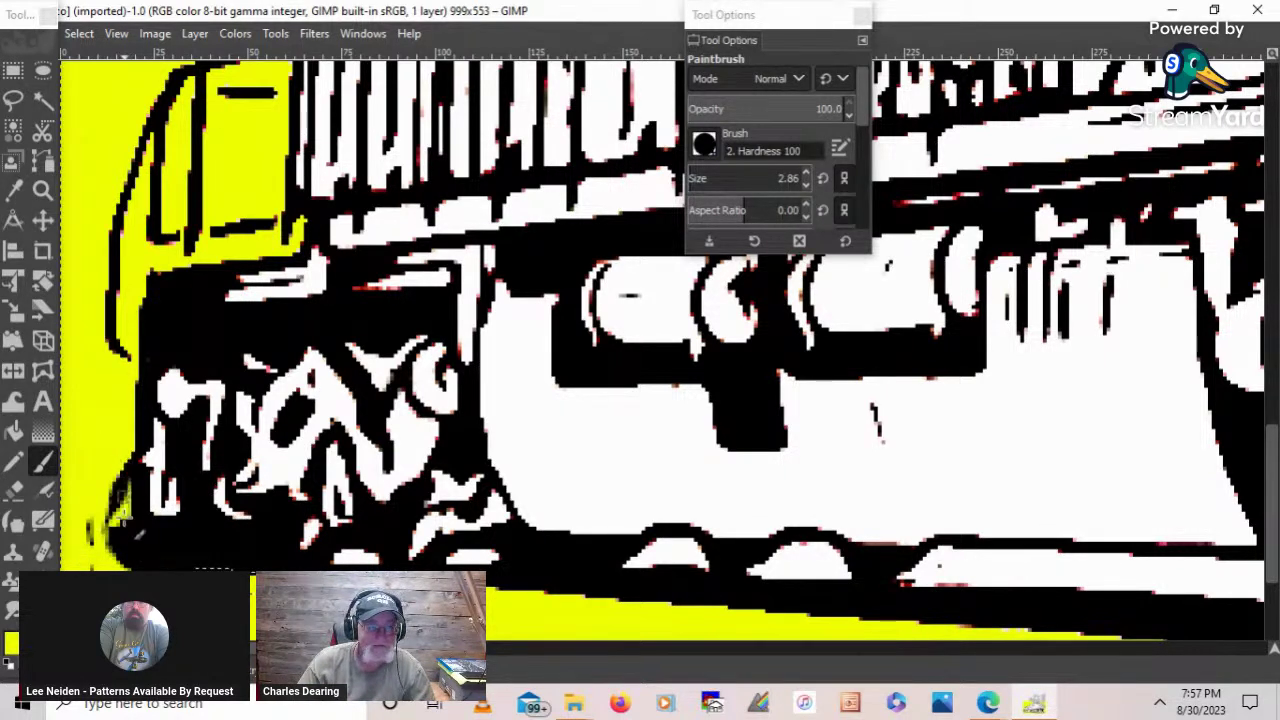
{"action": "left_click_drag", "start_coordinate": [136, 532], "coordinate": [140, 548]}
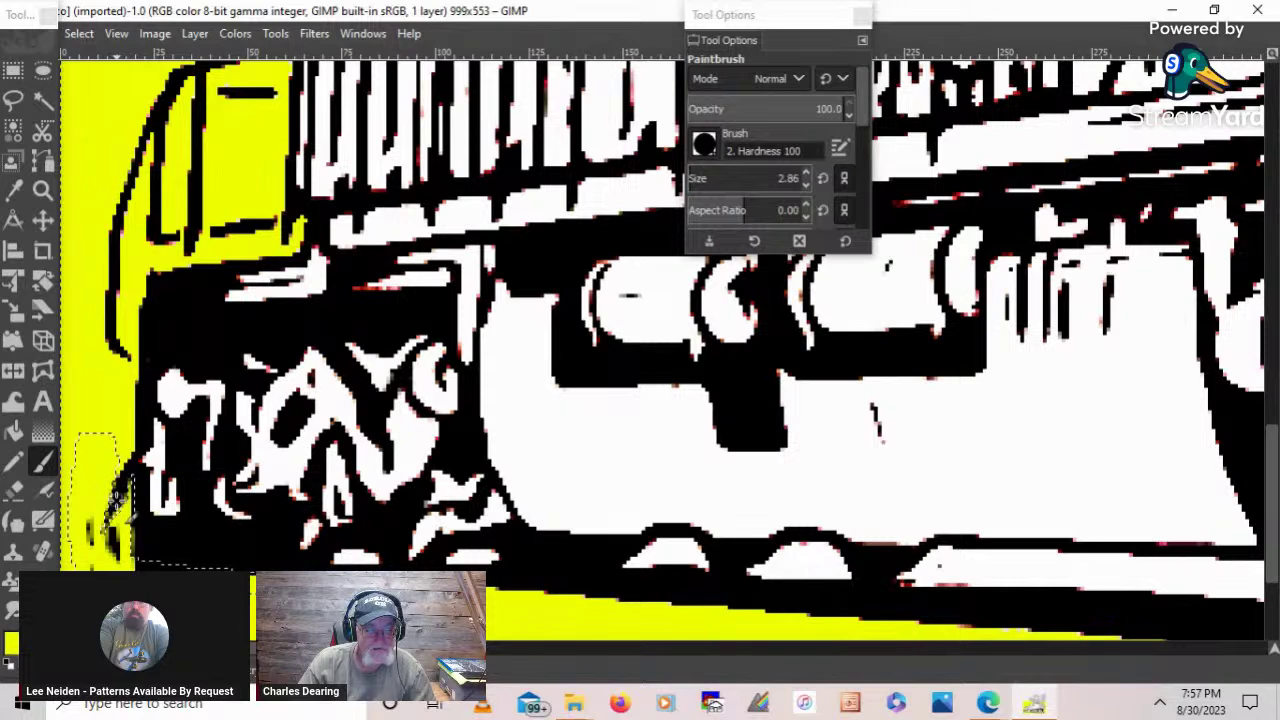
{"action": "key", "text": "ctrl+z"}
{"action": "key", "text": "ctrl+z"}
{"action": "key", "text": "ctrl+y"}
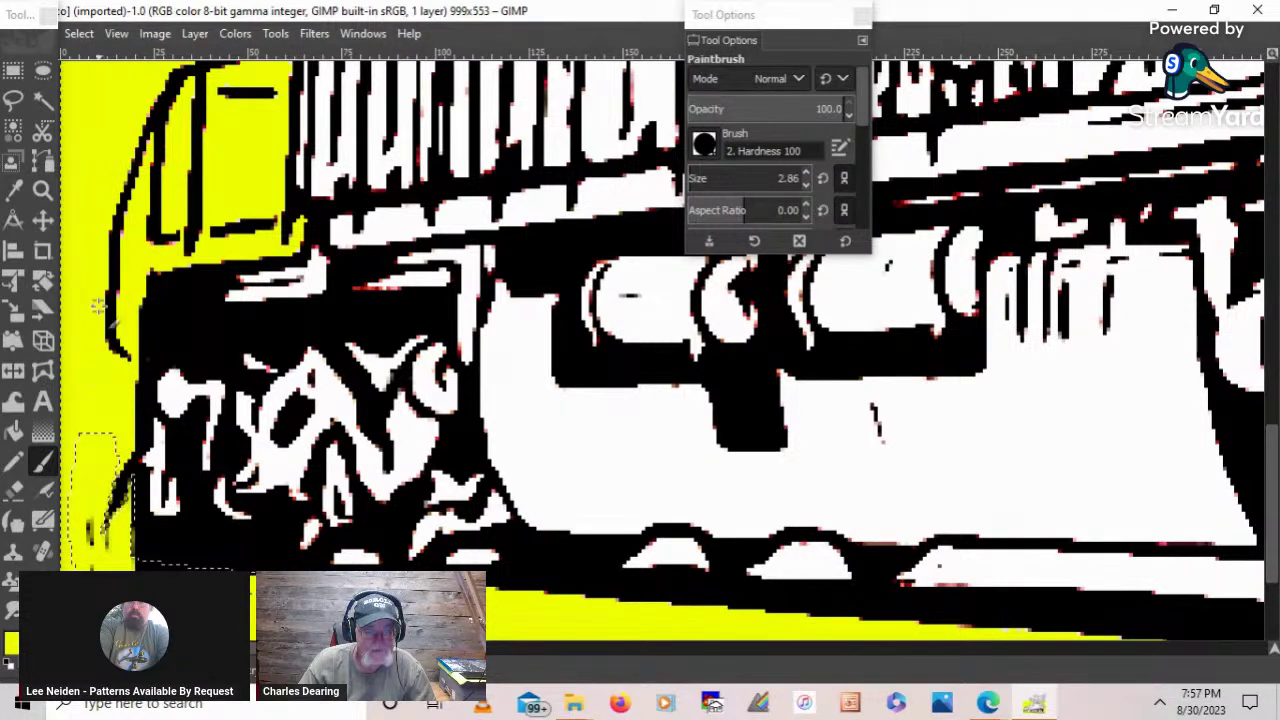
- Clear the selection and paint out the remaining black marks beside the rear truck's lower corner in yellow
{"action": "left_click", "coordinate": [88, 34]}
{"action": "left_click", "coordinate": [92, 90]}
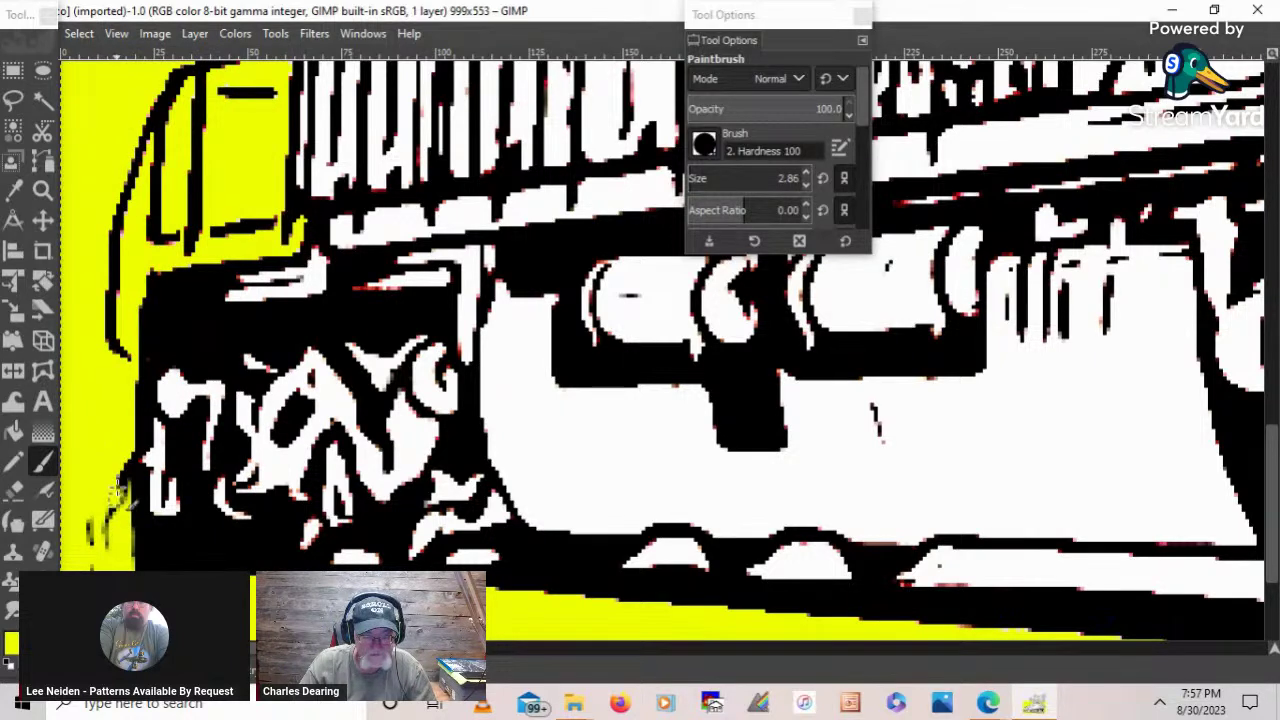
{"action": "key", "text": "ctrl+z"}
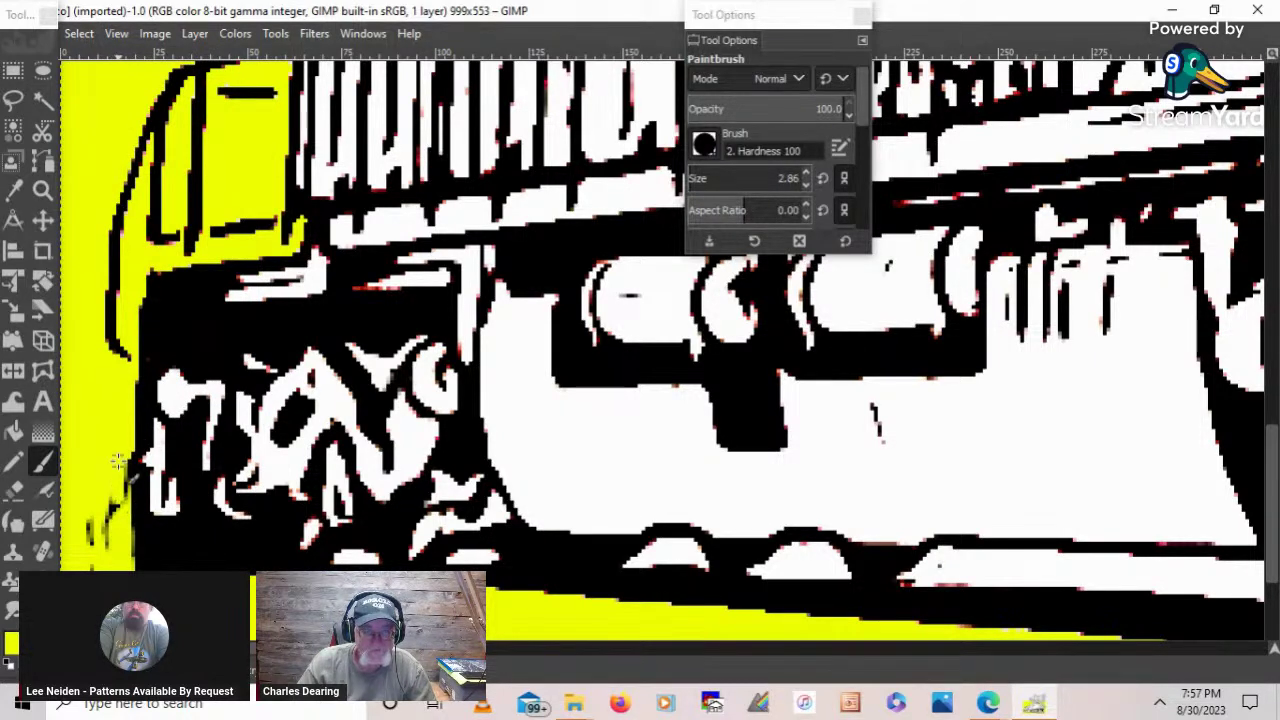
{"action": "mouse_move", "coordinate": [125, 453]}
{"action": "left_mouse_down"}
{"action": "mouse_move", "coordinate": [121, 559]}
{"action": "mouse_move", "coordinate": [118, 513]}
{"action": "mouse_move", "coordinate": [90, 511]}
{"action": "mouse_move", "coordinate": [87, 553]}
{"action": "left_mouse_up"}
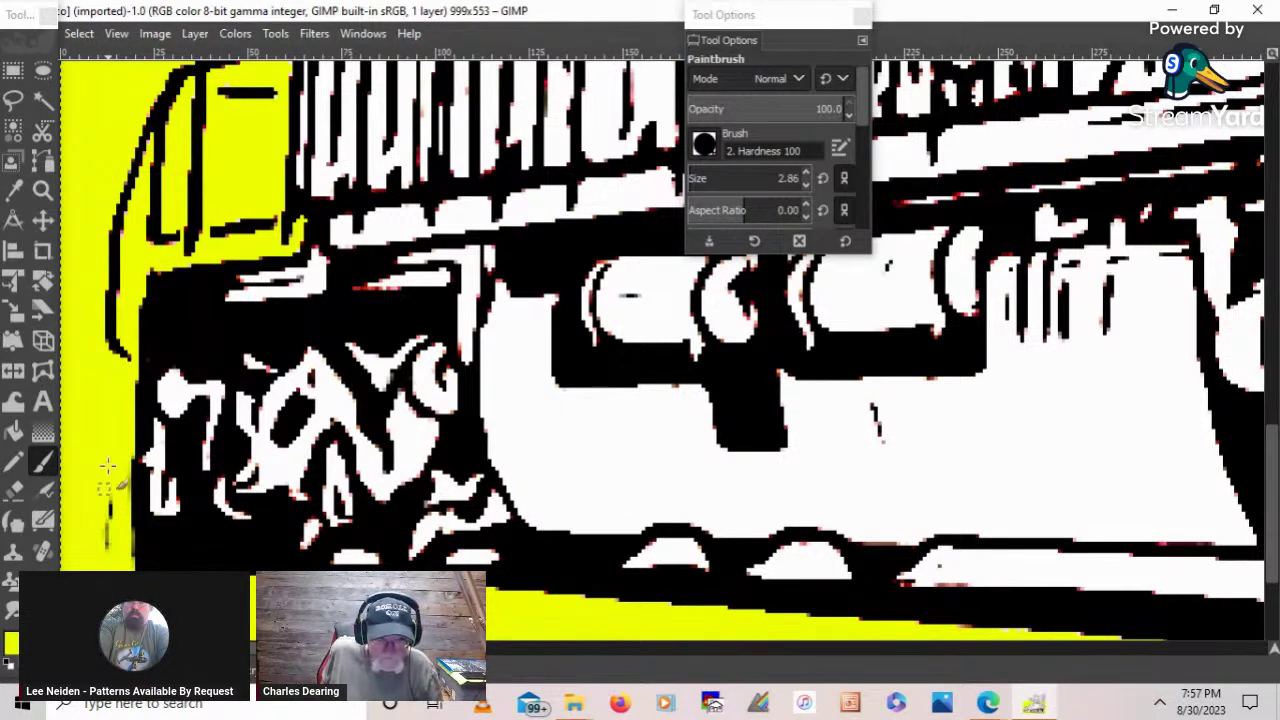
{"action": "left_click_drag", "start_coordinate": [107, 470], "coordinate": [104, 535]}
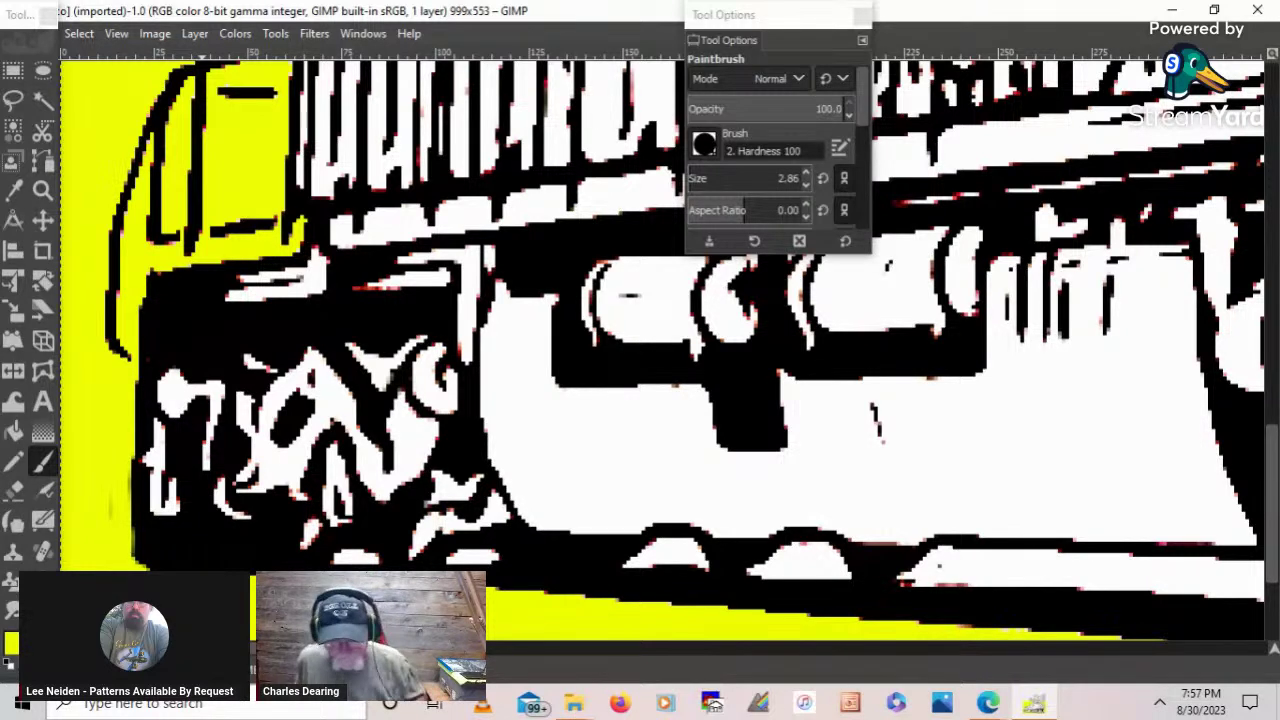
- Outline a narrow Free Select area along the rear truck's outer edge, from its upper corner down around the lower corner
{"action": "left_click", "coordinate": [13, 99]}
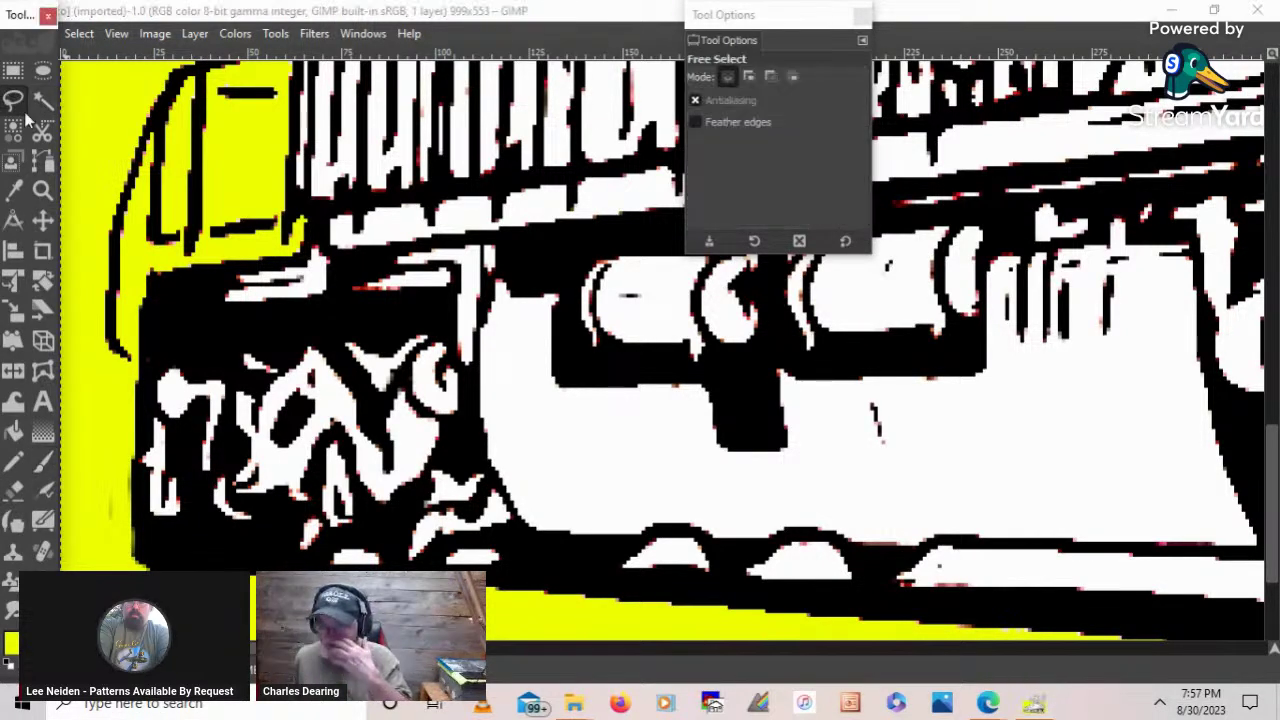
{"action": "left_click", "coordinate": [172, 272]}
{"action": "left_click", "coordinate": [140, 272]}
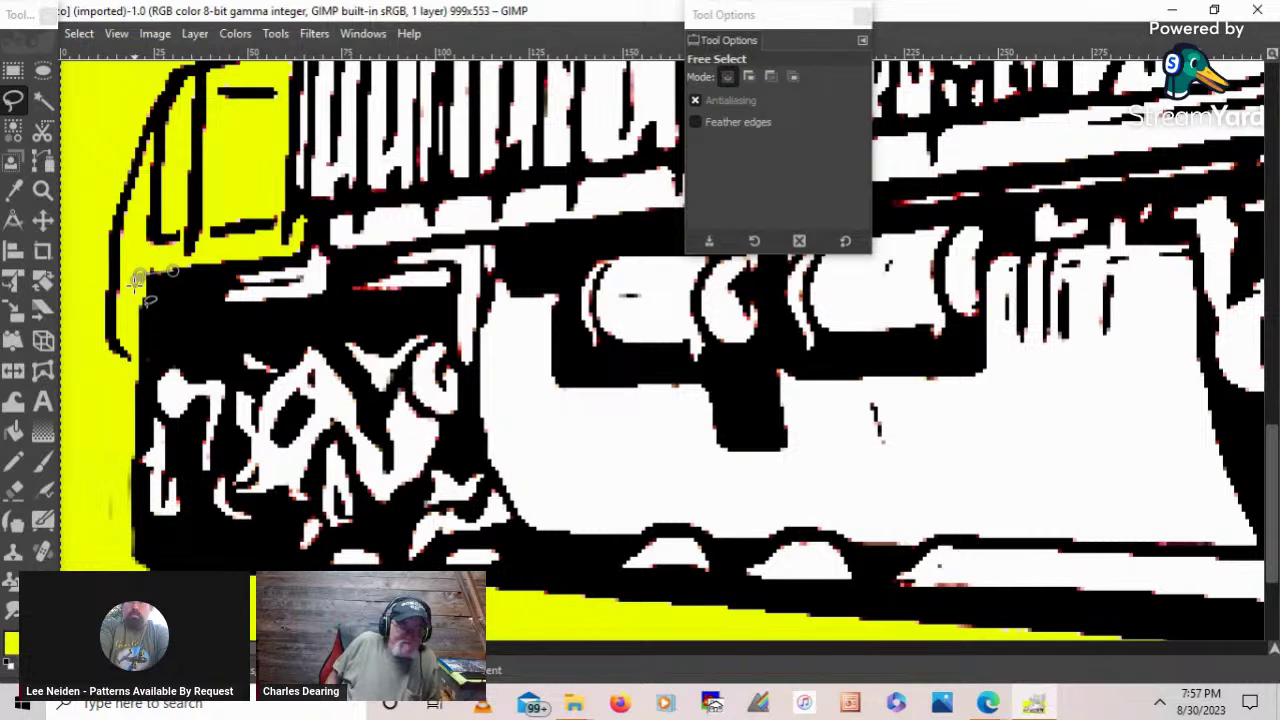
{"action": "left_click_drag", "start_coordinate": [137, 283], "coordinate": [143, 367]}
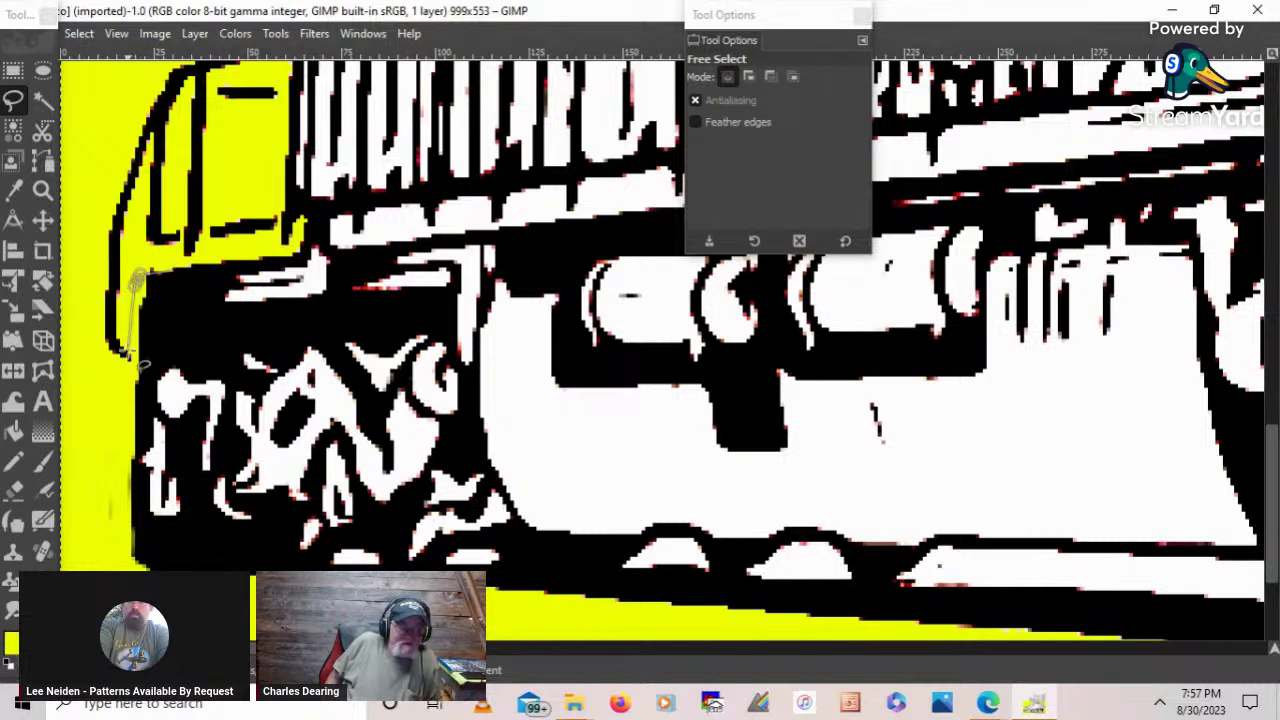
{"action": "left_click", "coordinate": [120, 510]}
{"action": "left_click", "coordinate": [120, 540]}
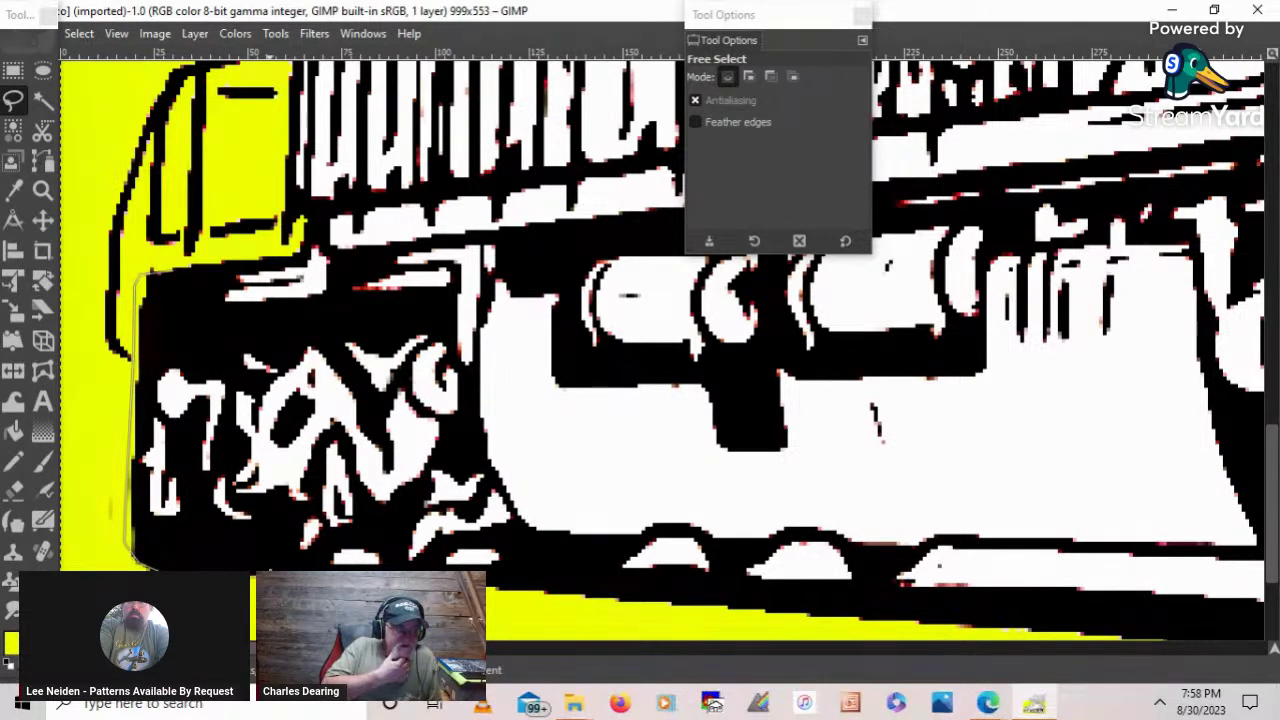
{"action": "left_click", "coordinate": [150, 534]}
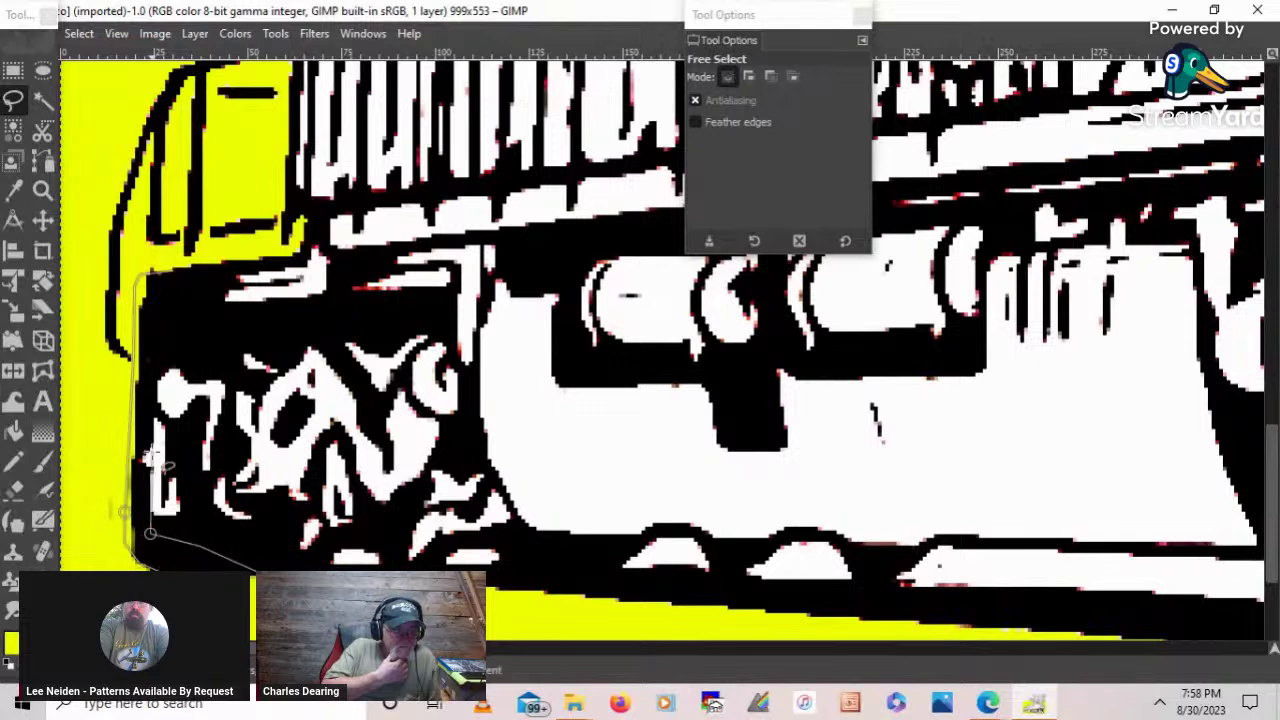
{"action": "left_click", "coordinate": [150, 392]}
{"action": "left_click", "coordinate": [165, 340]}
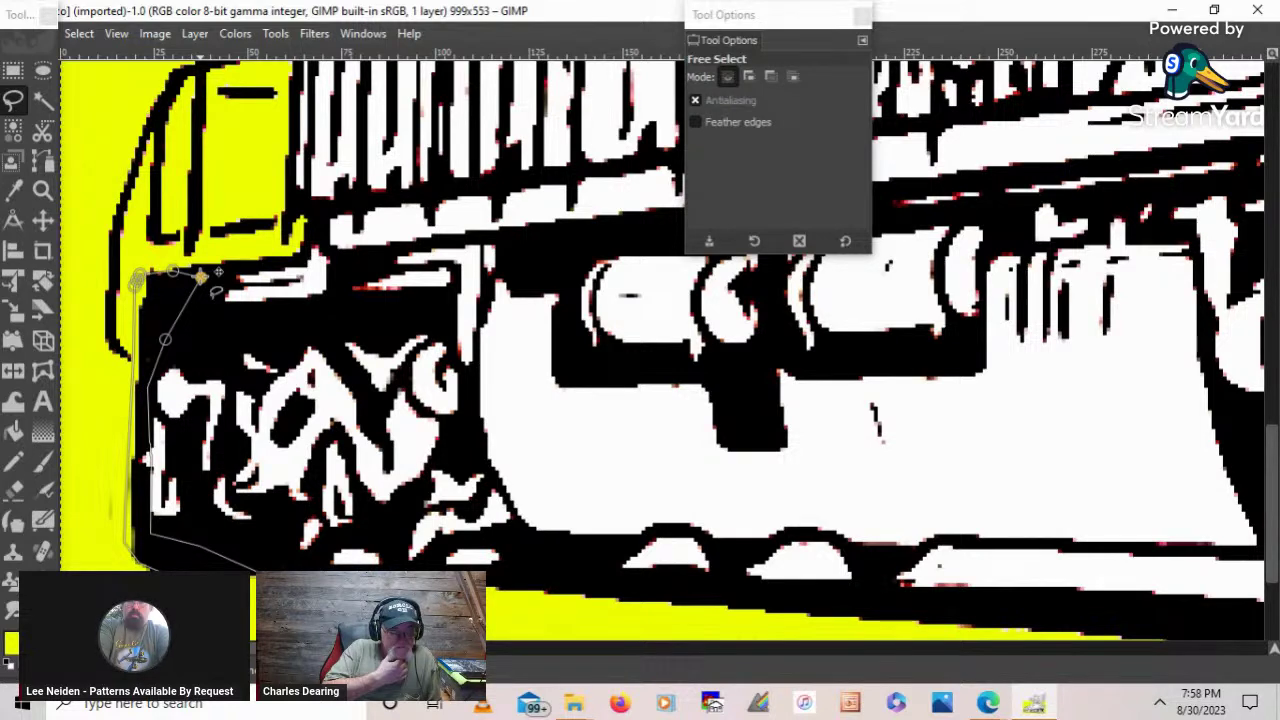
- Paint the rear truck's outer edge and lower corner solid black inside the selection with the Paintbrush, and clear the selection
{"action": "left_click", "coordinate": [44, 464]}
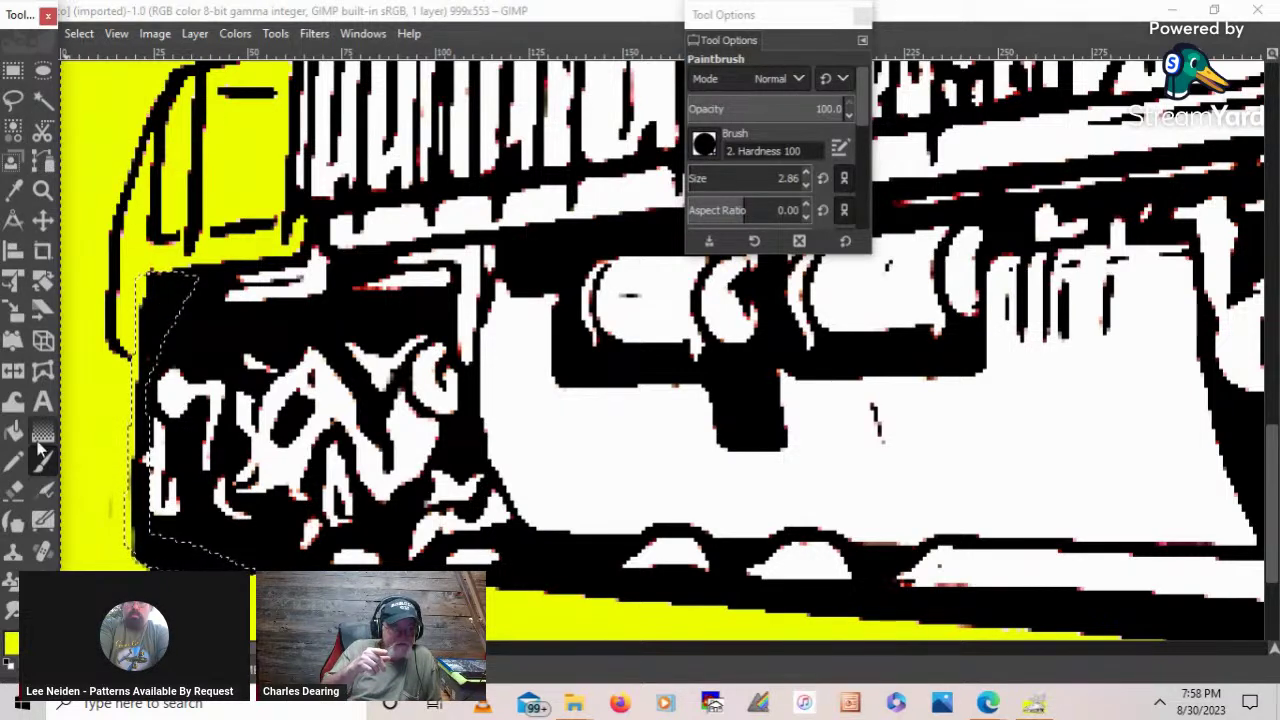
{"action": "left_click", "coordinate": [43, 636]}
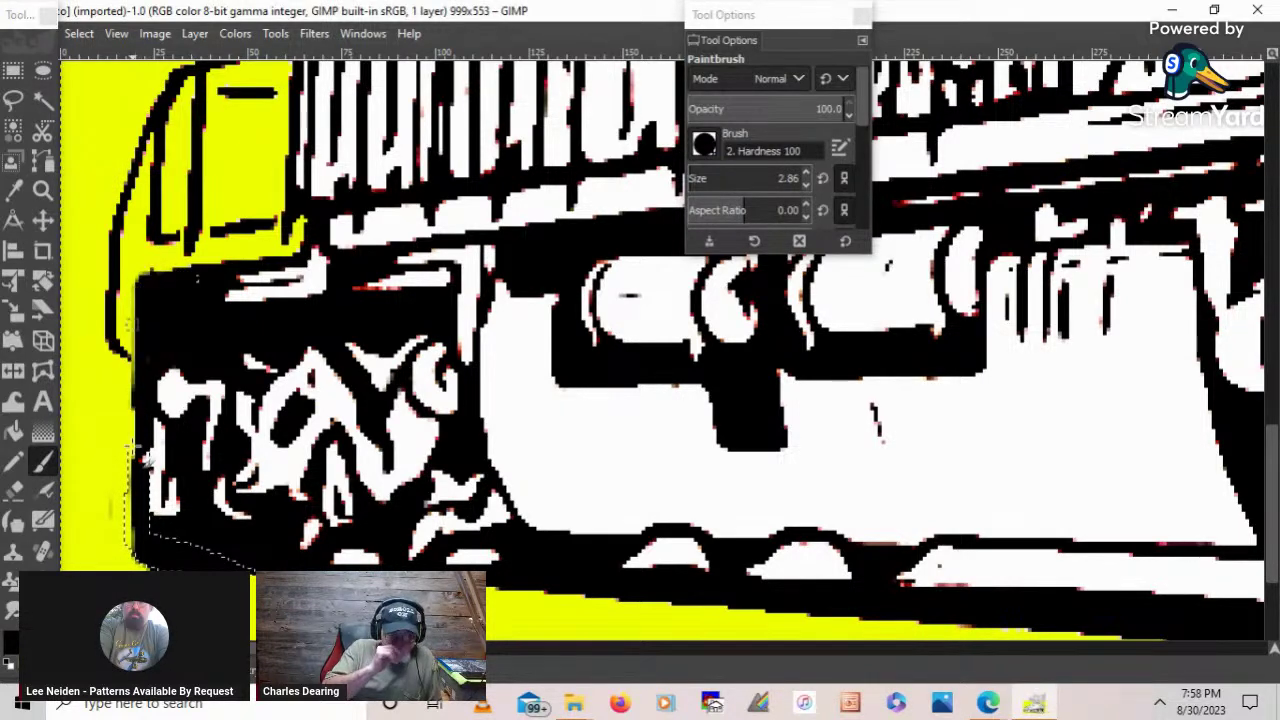
{"action": "left_click_drag", "start_coordinate": [133, 458], "coordinate": [131, 563]}
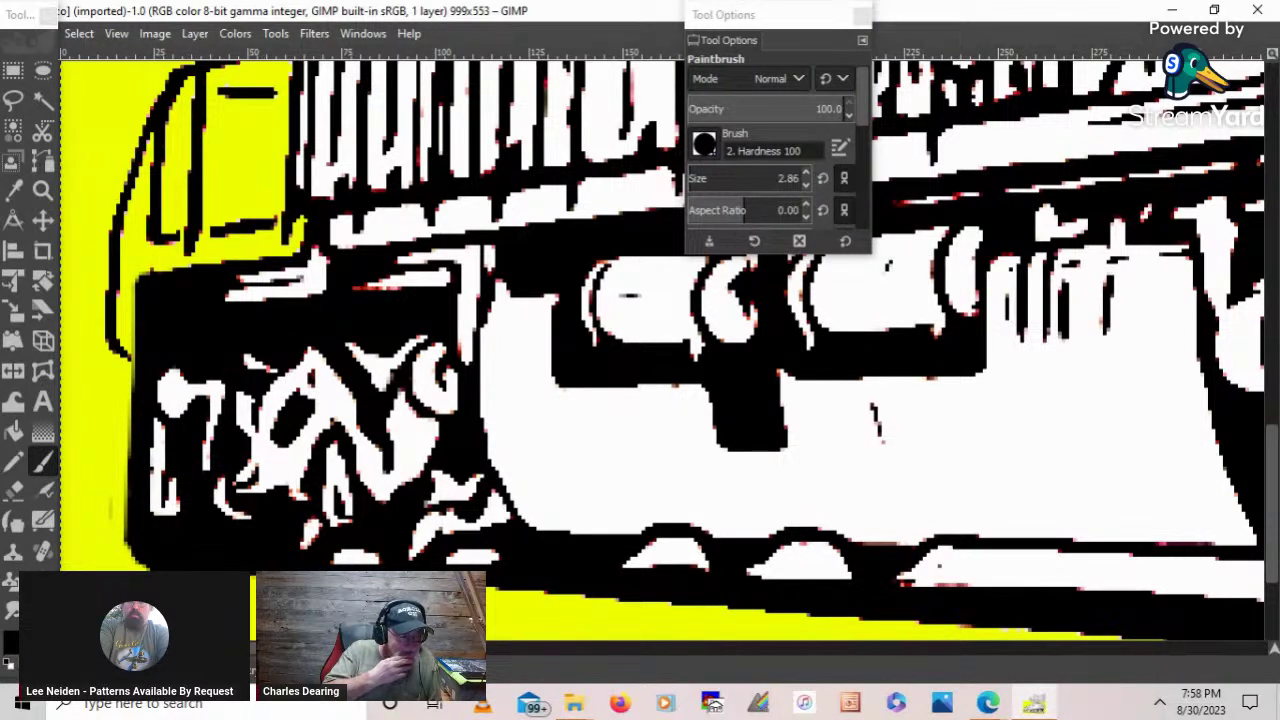
{"action": "key", "text": "ctrl+z"}
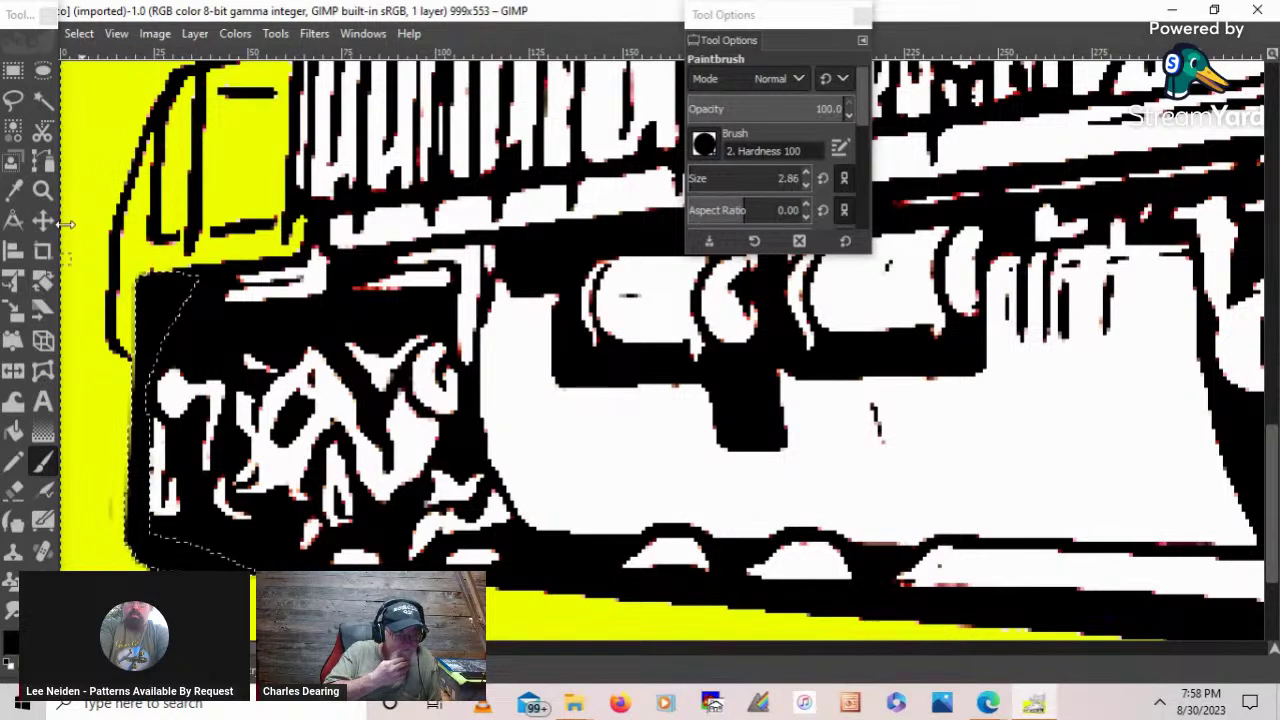
{"action": "left_click", "coordinate": [82, 36]}
{"action": "left_click", "coordinate": [99, 83]}
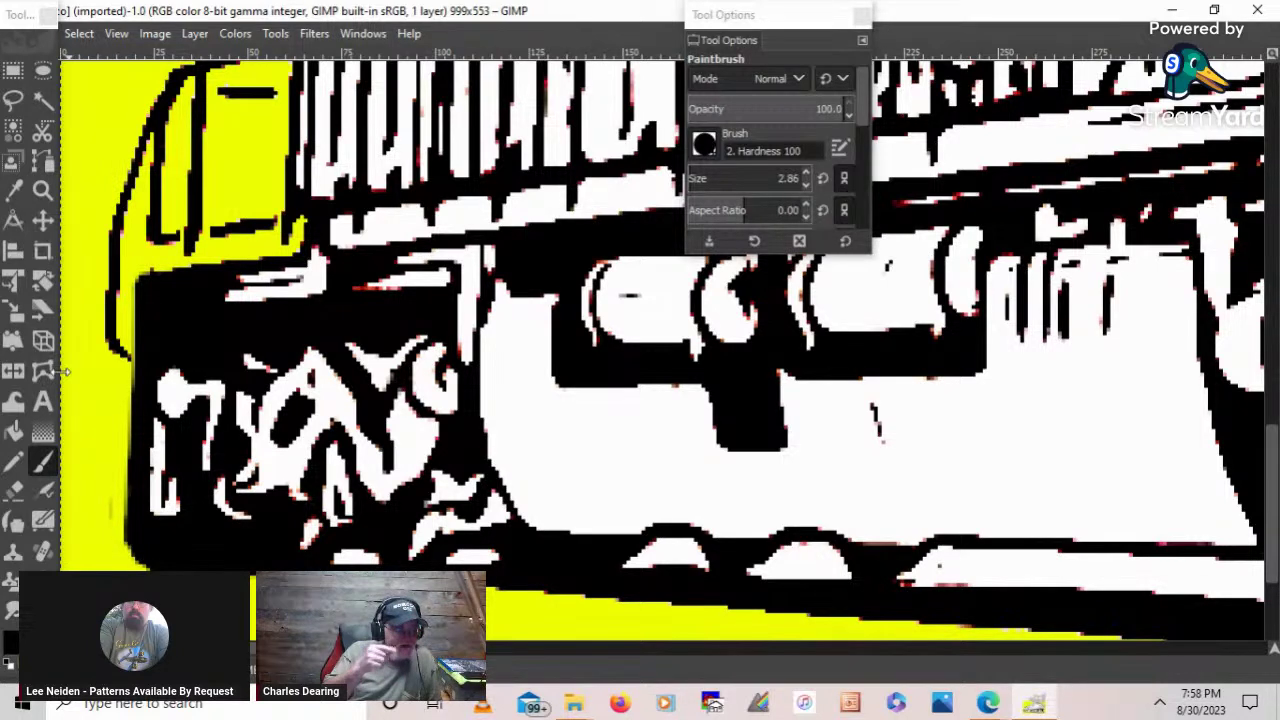
{"action": "left_click", "coordinate": [14, 108]}
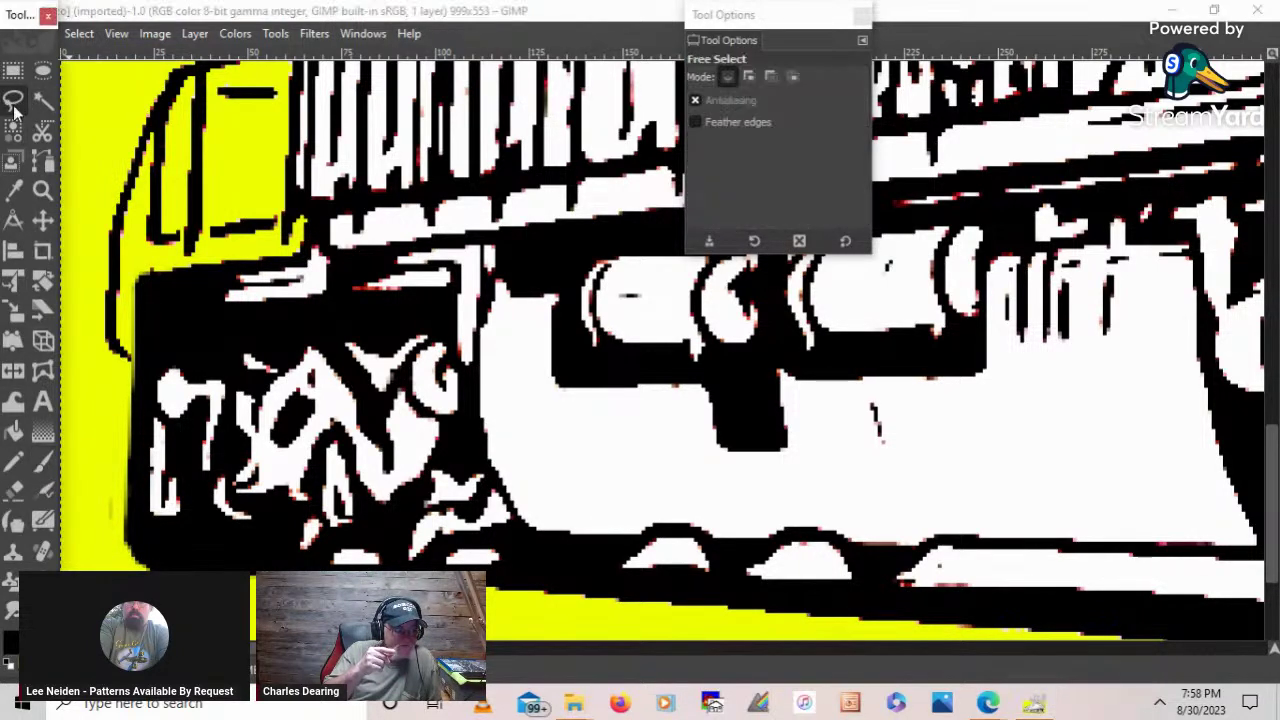
{"action": "left_click", "coordinate": [130, 460]}
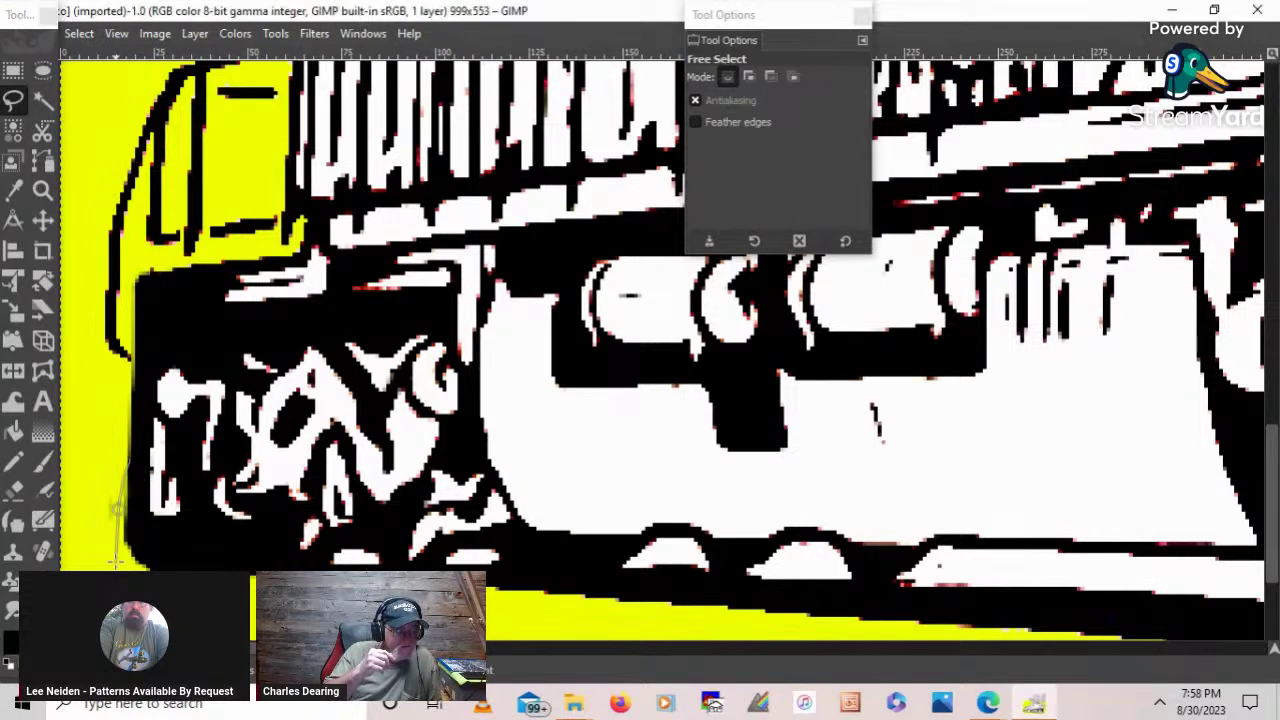
{"action": "left_click", "coordinate": [122, 512]}
{"action": "left_click", "coordinate": [120, 512]}
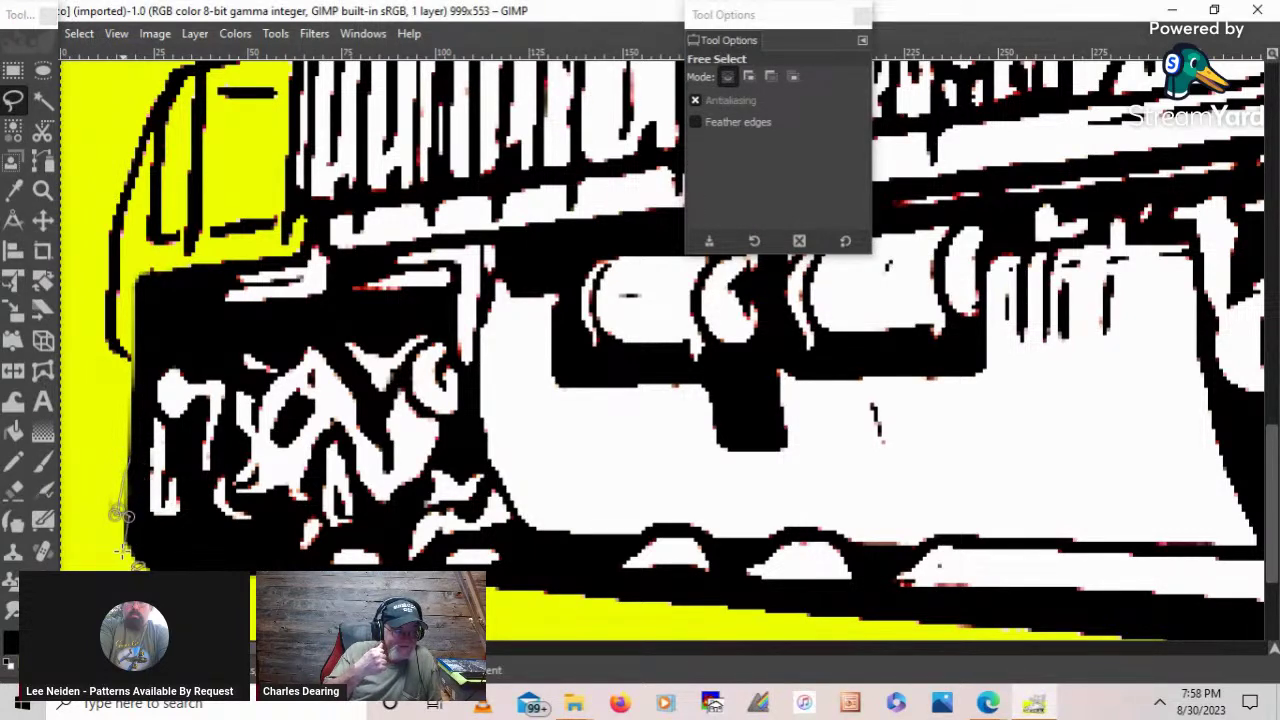
{"action": "left_click", "coordinate": [120, 564]}
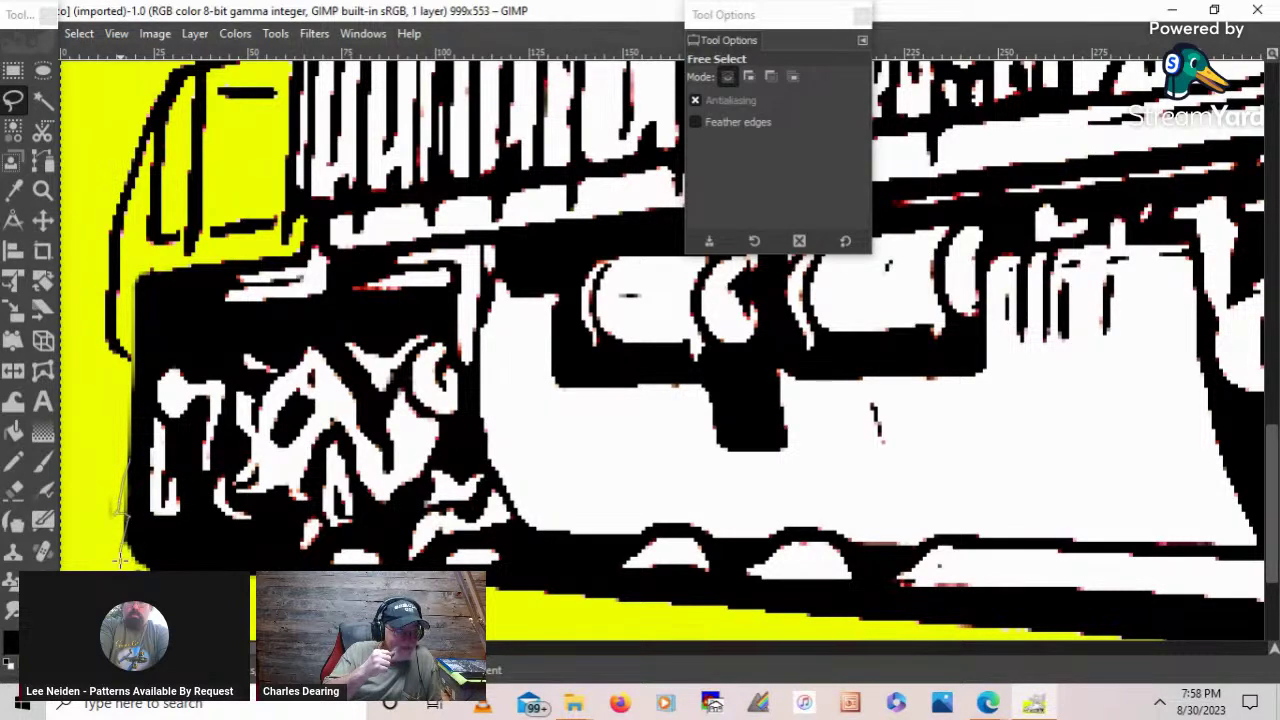
{"action": "left_click", "coordinate": [110, 34]}
{"action": "mouse_move", "coordinate": [79, 33]}
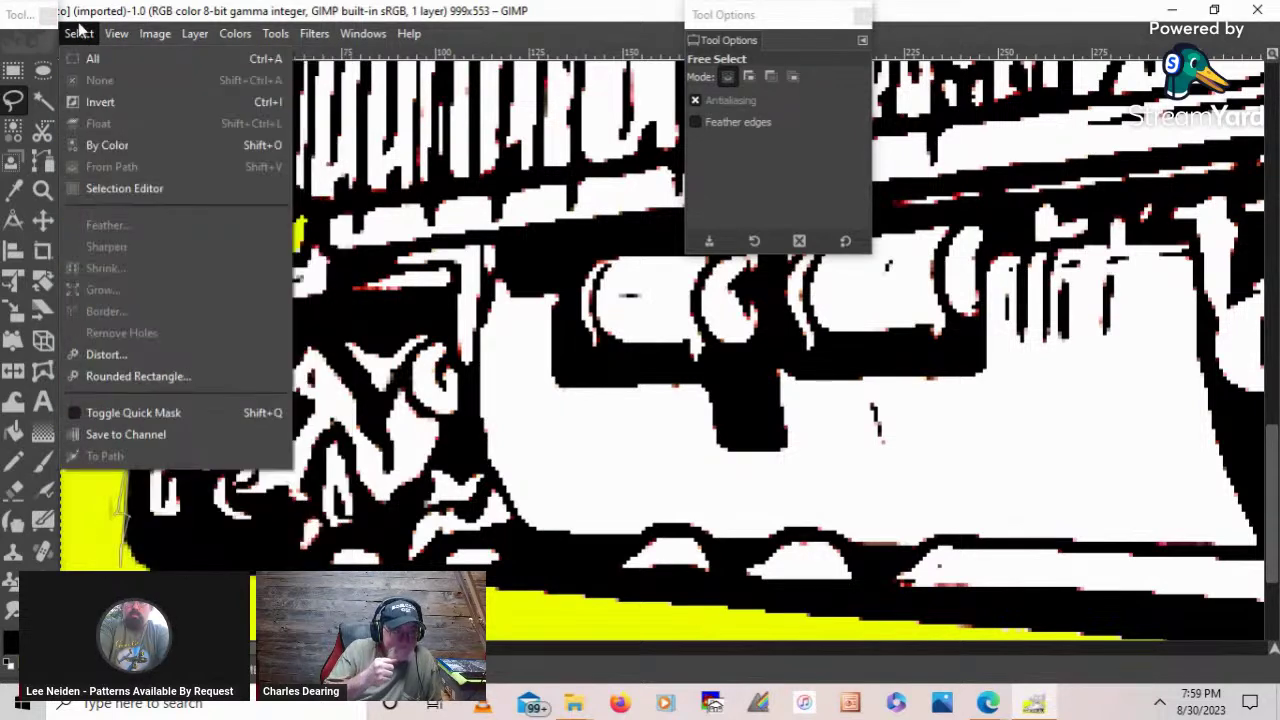
{"action": "left_click", "coordinate": [95, 59]}
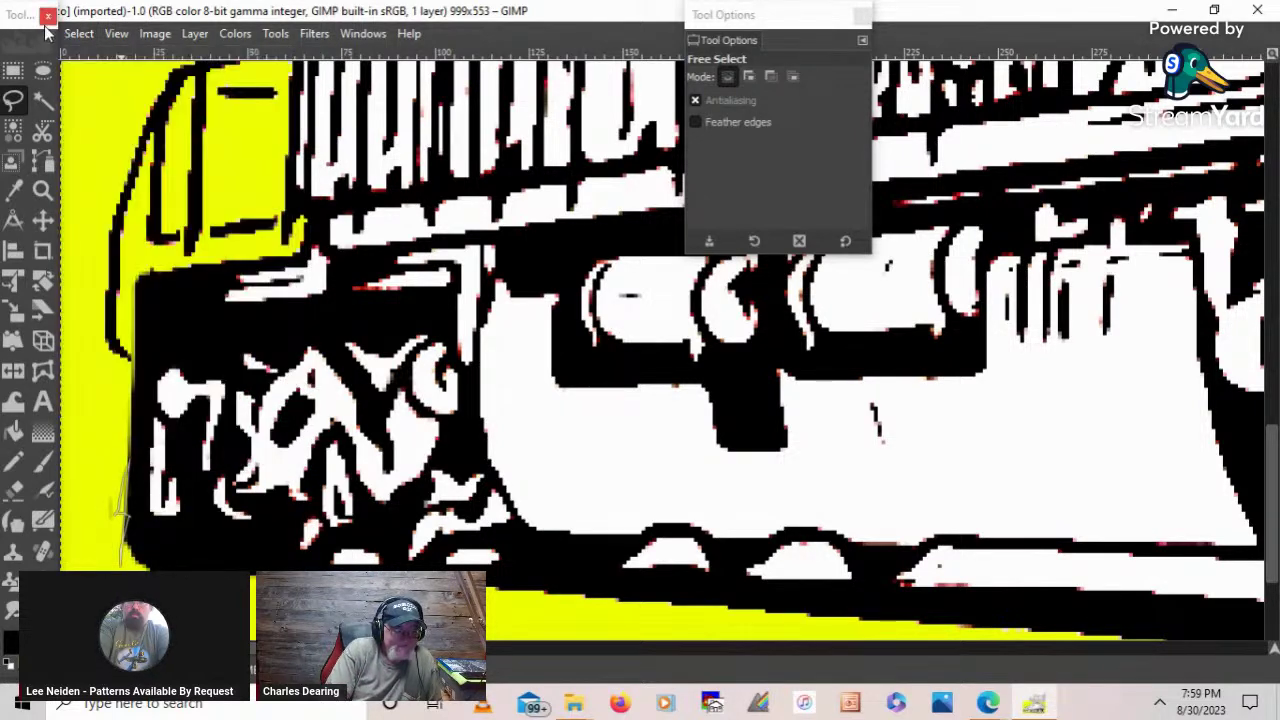
- Uncover the menu bar by moving the toolbox, and undo the last deselection along the rear truck's edge
{"action": "left_click_drag", "start_coordinate": [22, 16], "coordinate": [161, 16]}
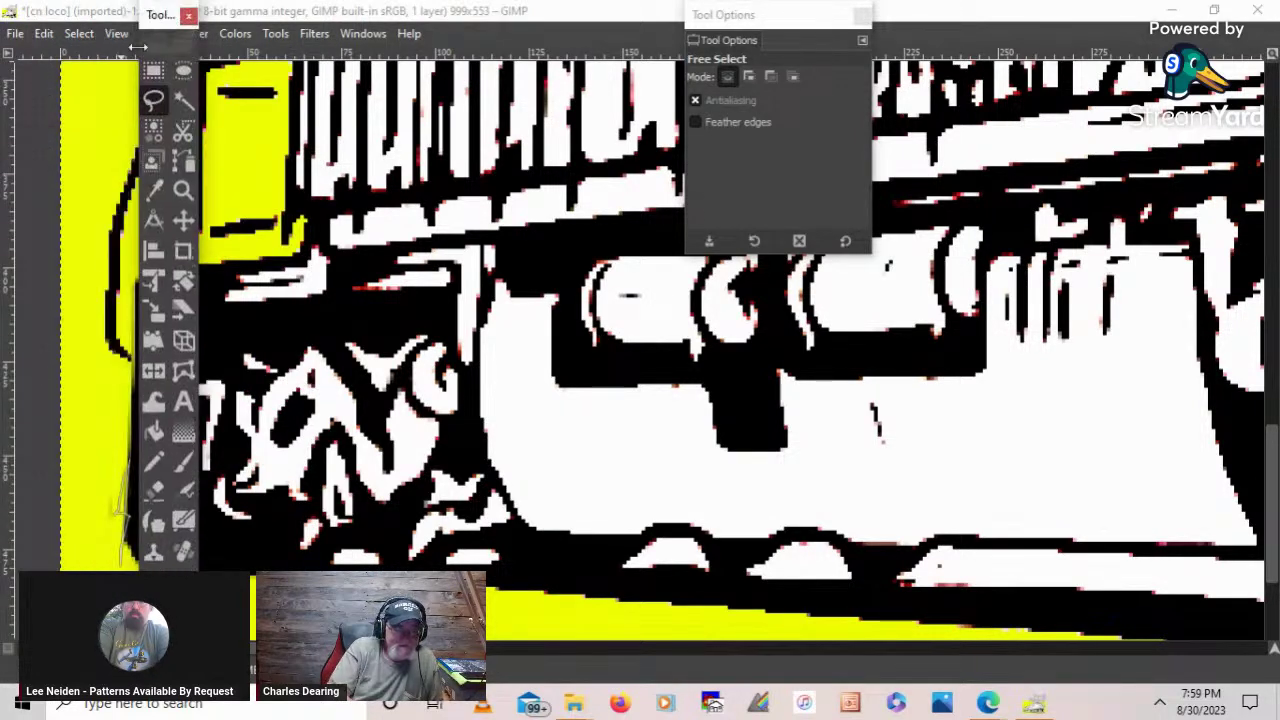
{"action": "left_click", "coordinate": [63, 38]}
{"action": "mouse_move", "coordinate": [48, 35]}
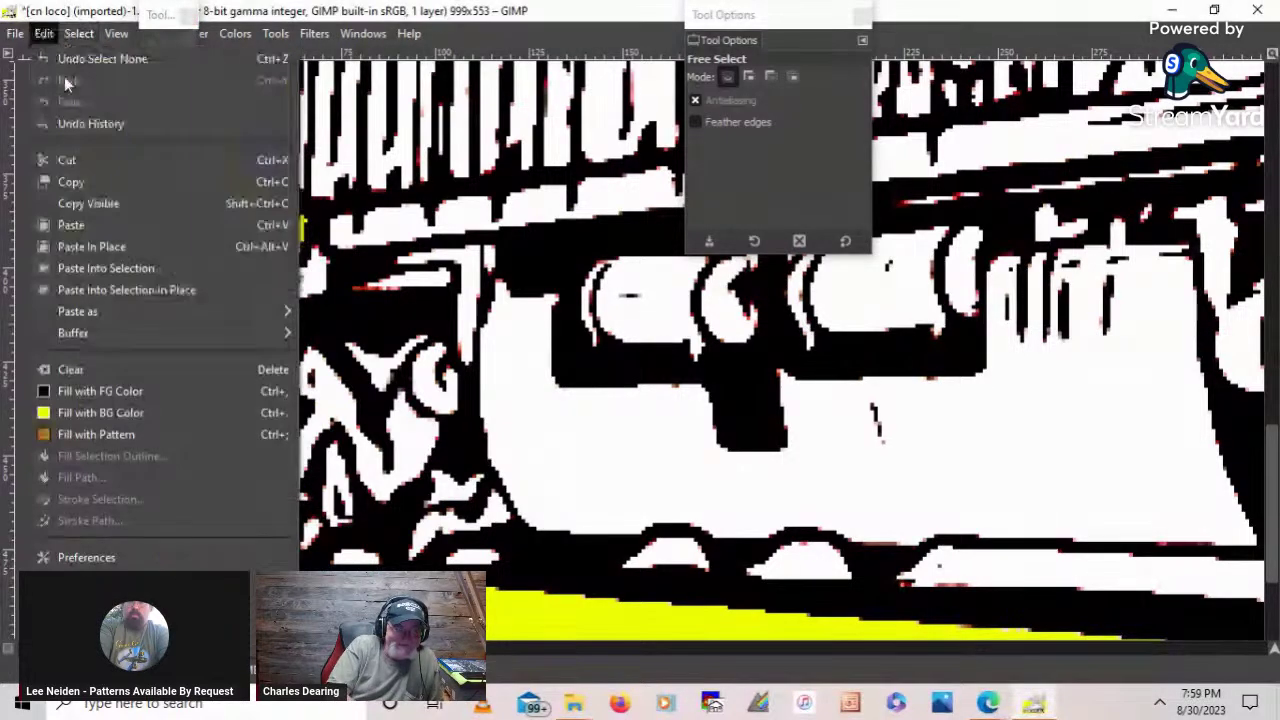
{"action": "left_click", "coordinate": [63, 59]}
{"action": "left_click_drag", "start_coordinate": [176, 15], "coordinate": [62, 57]}
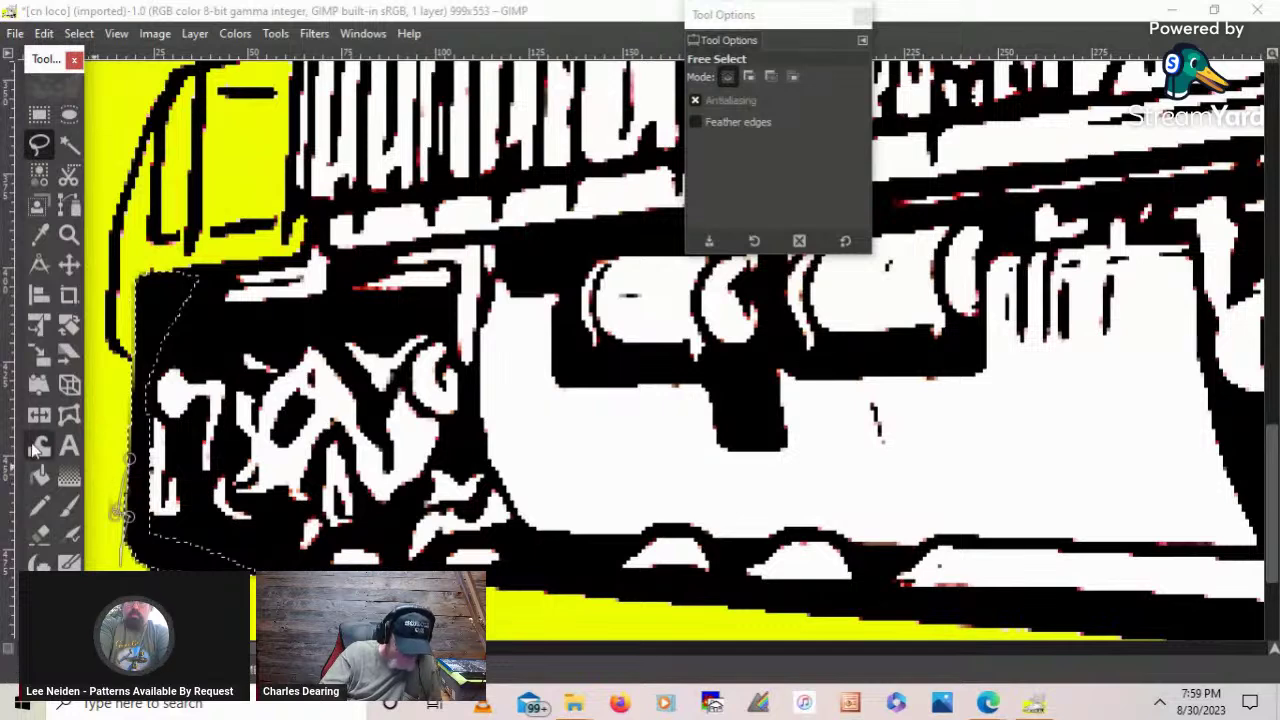
- Switch back to the Paintbrush and clear the selection along the rear truck's outer edge
{"action": "left_click", "coordinate": [61, 496]}
{"action": "left_click", "coordinate": [62, 497]}
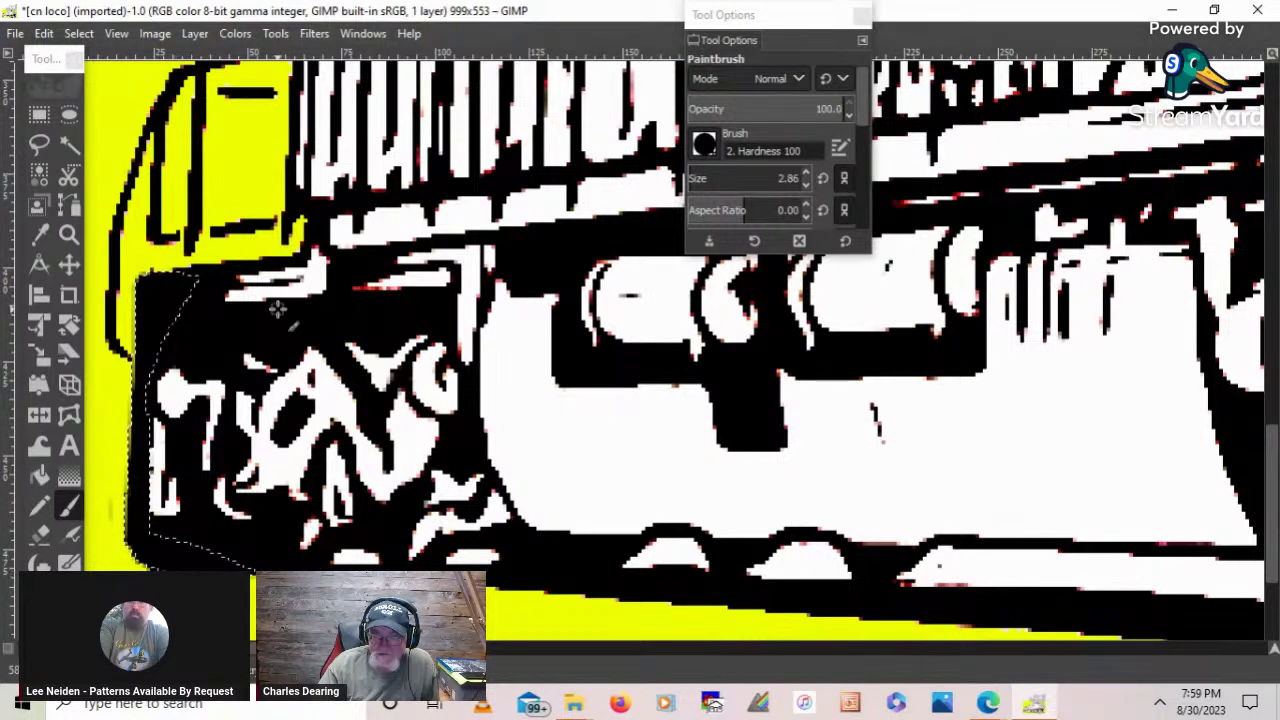
{"action": "left_click", "coordinate": [80, 35]}
{"action": "left_click", "coordinate": [100, 103]}
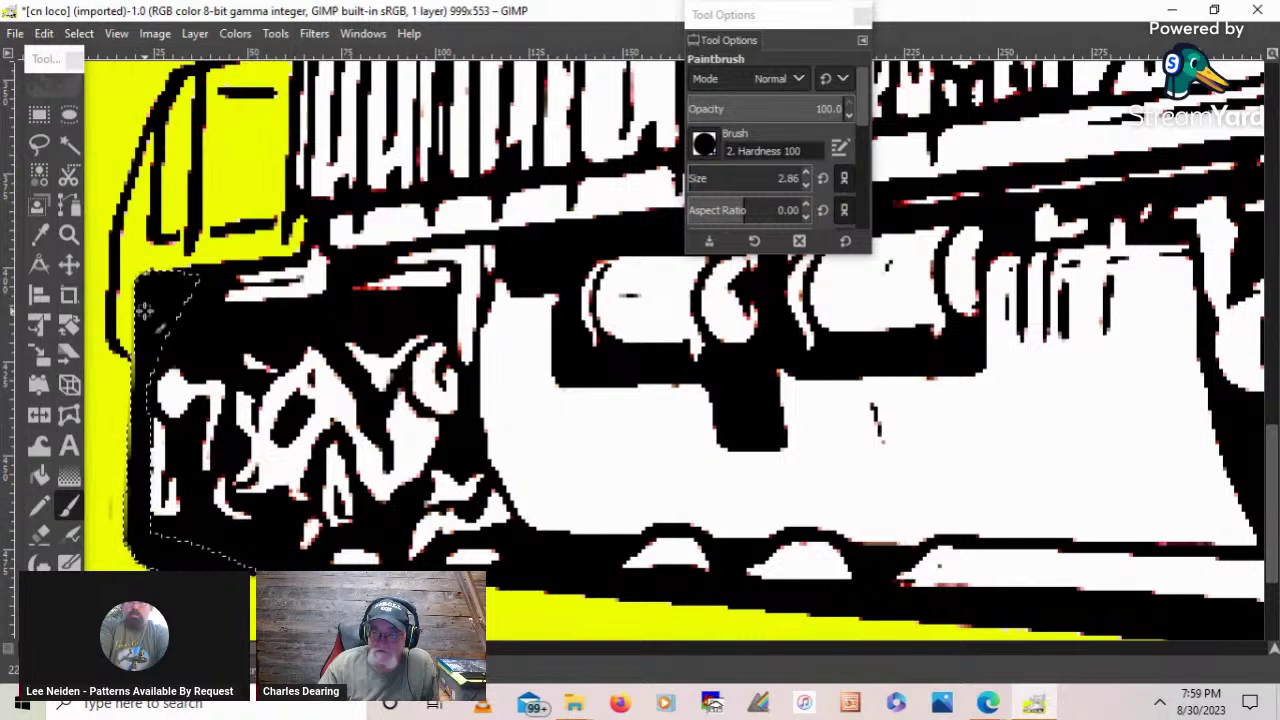
{"action": "left_click", "coordinate": [79, 33]}
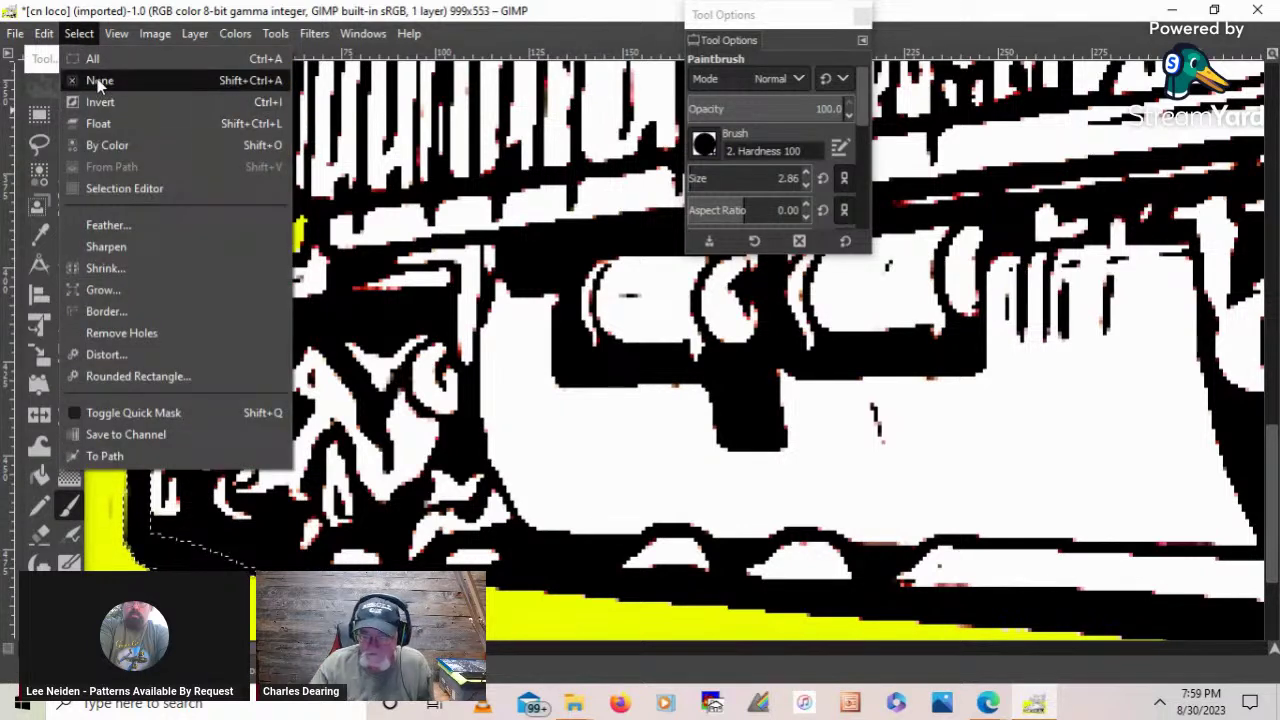
{"action": "left_click", "coordinate": [99, 80]}
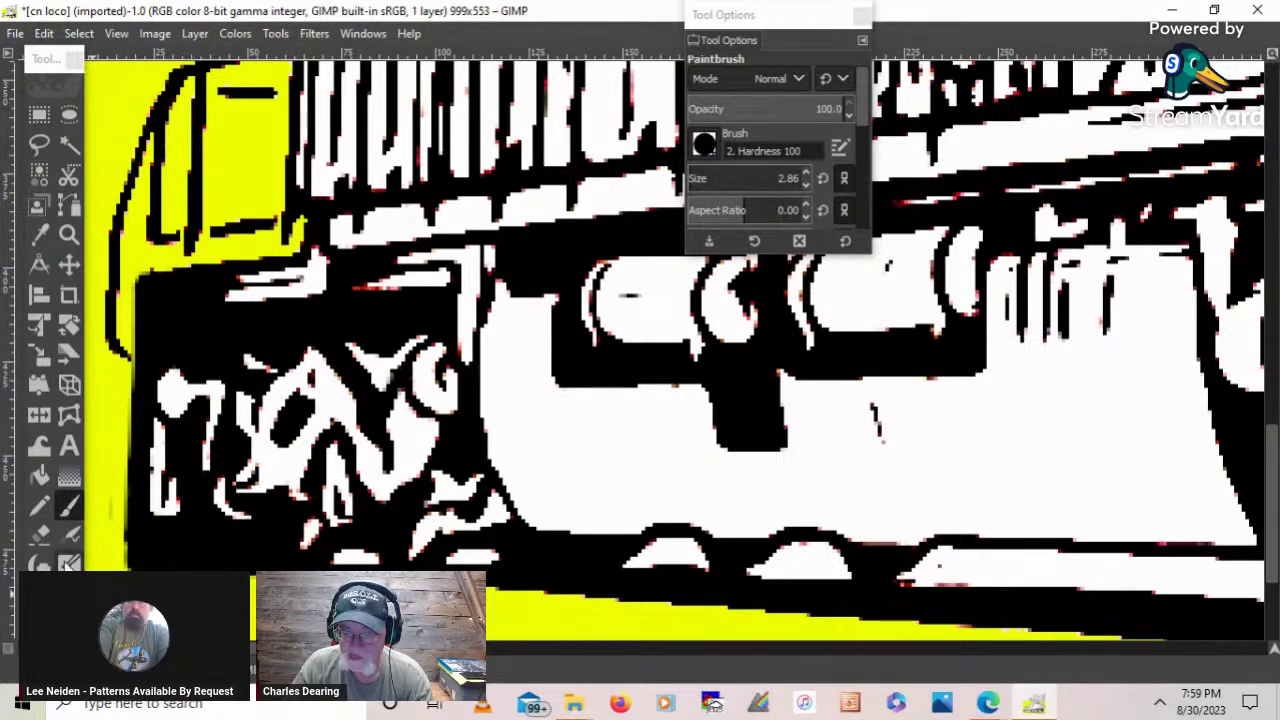
- Move the toolbox away from the rear truck and touch up the truck's lower corner with the Paintbrush in yellow and black
{"action": "left_click_drag", "start_coordinate": [42, 60], "coordinate": [935, 25]}
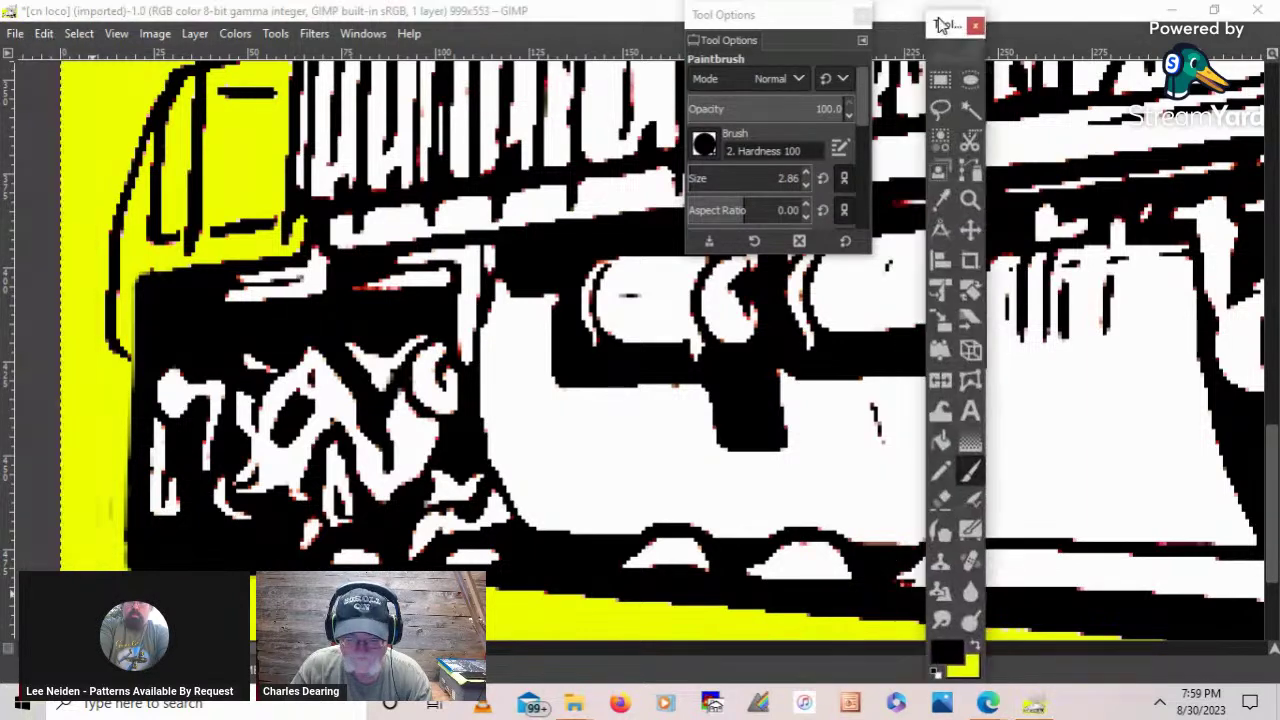
{"action": "left_click", "coordinate": [966, 640]}
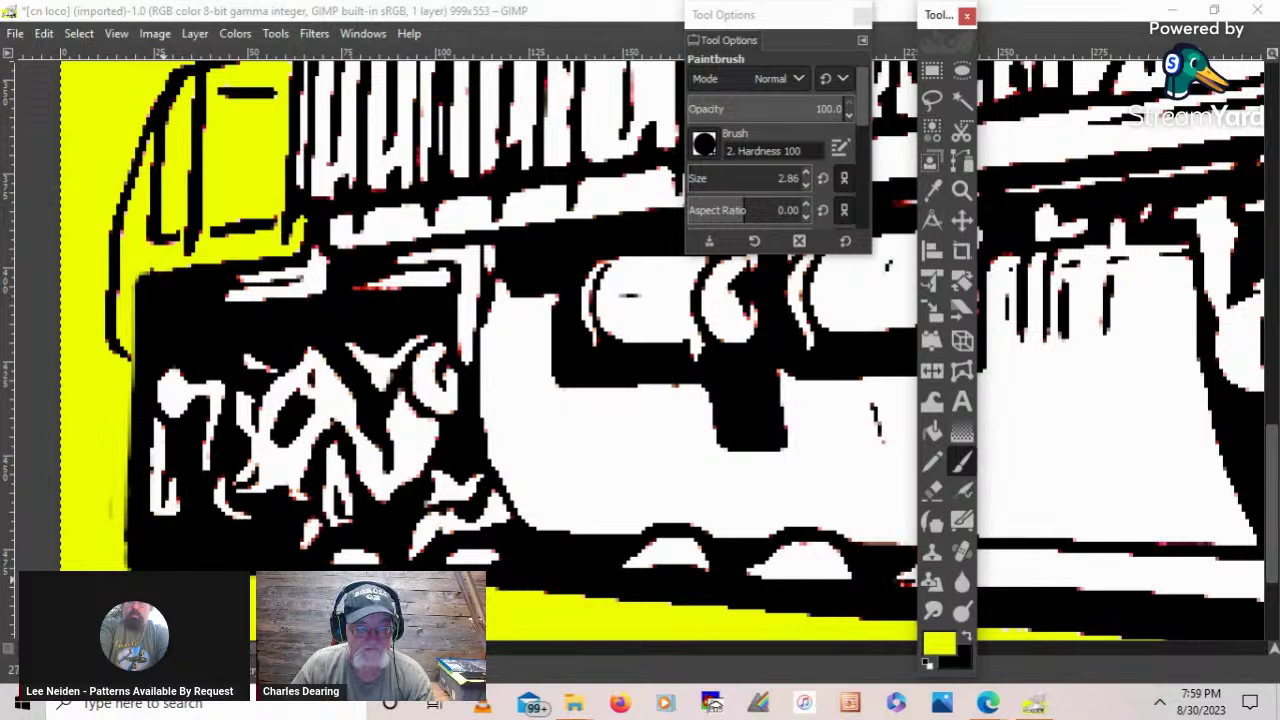
{"action": "left_click", "coordinate": [169, 583]}
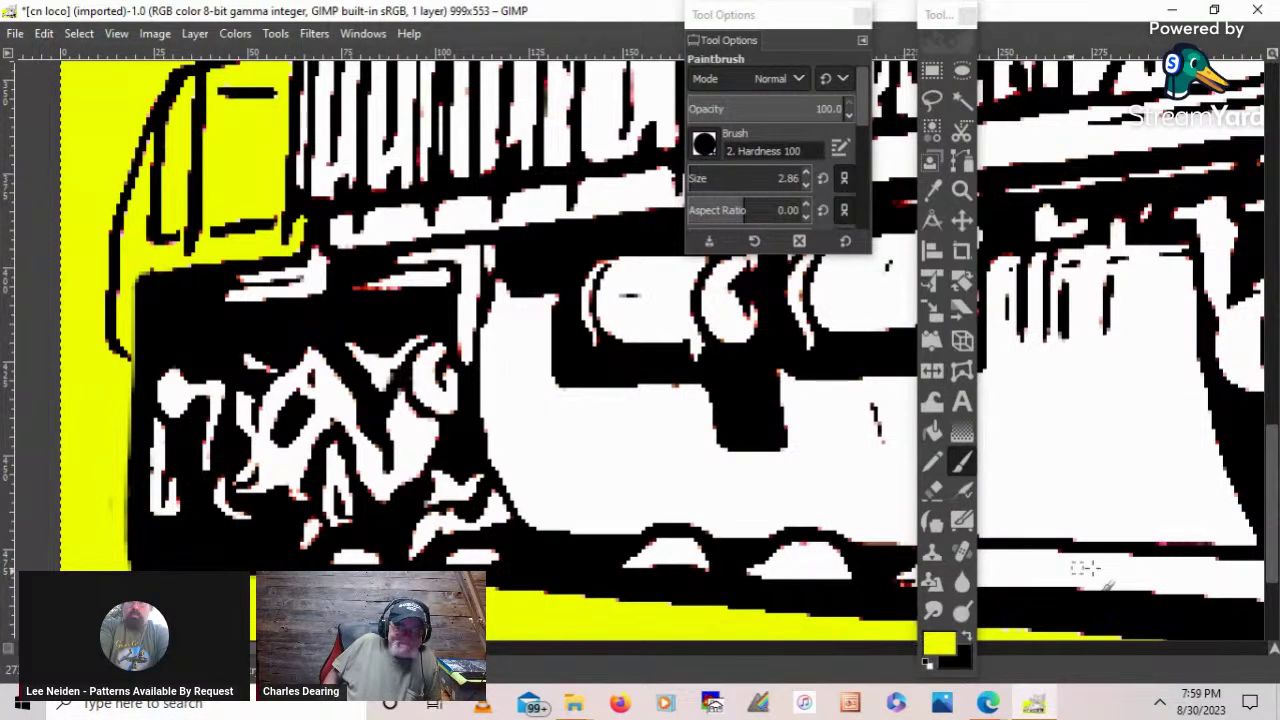
{"action": "left_click", "coordinate": [964, 639]}
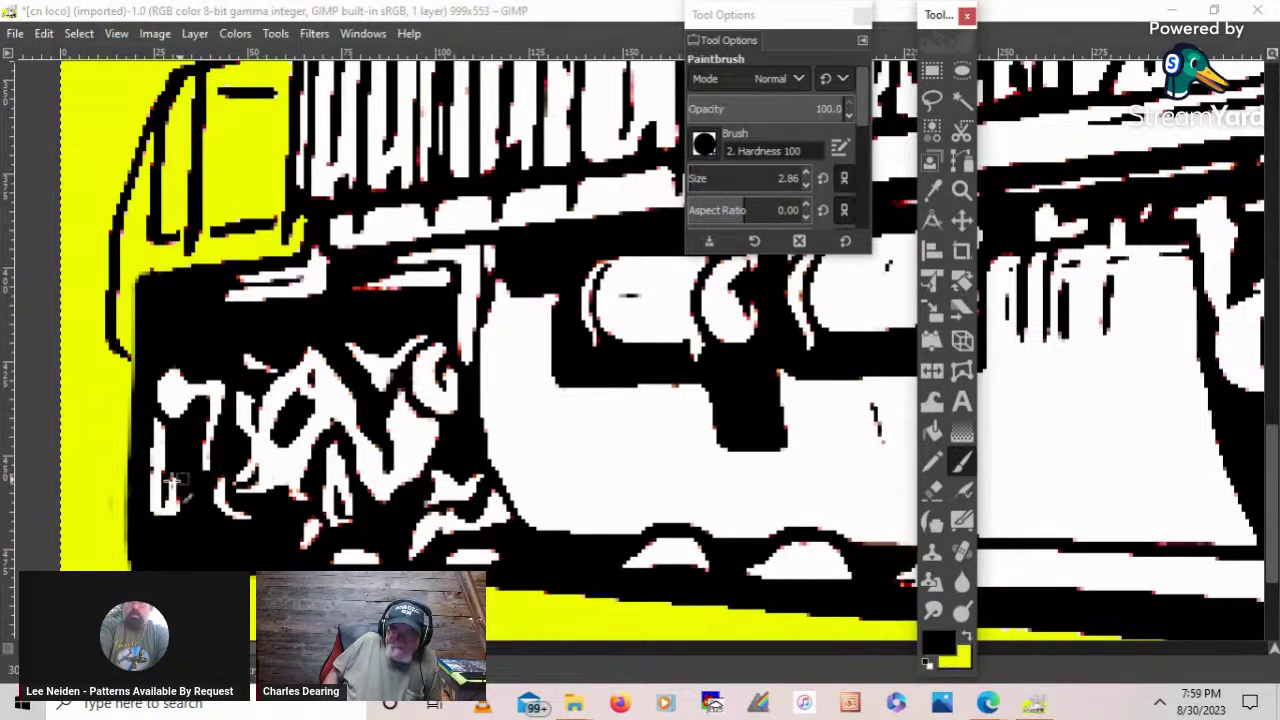
{"action": "left_click", "coordinate": [144, 561]}
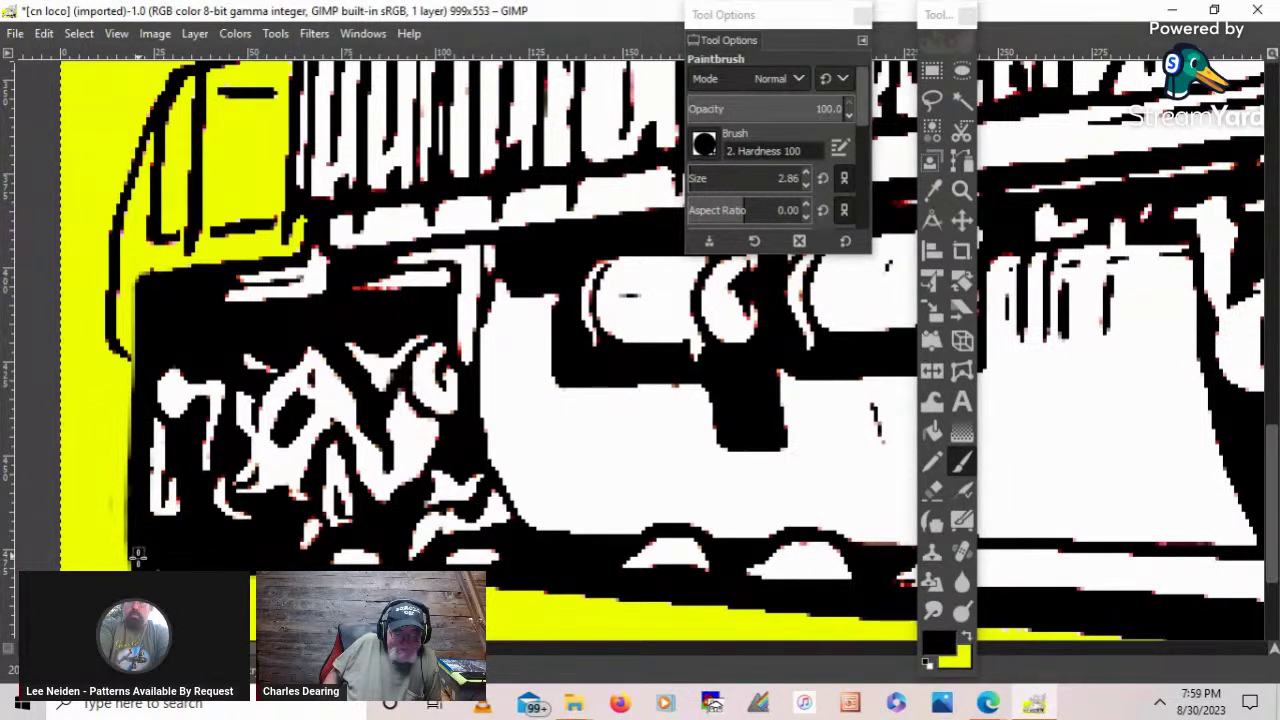
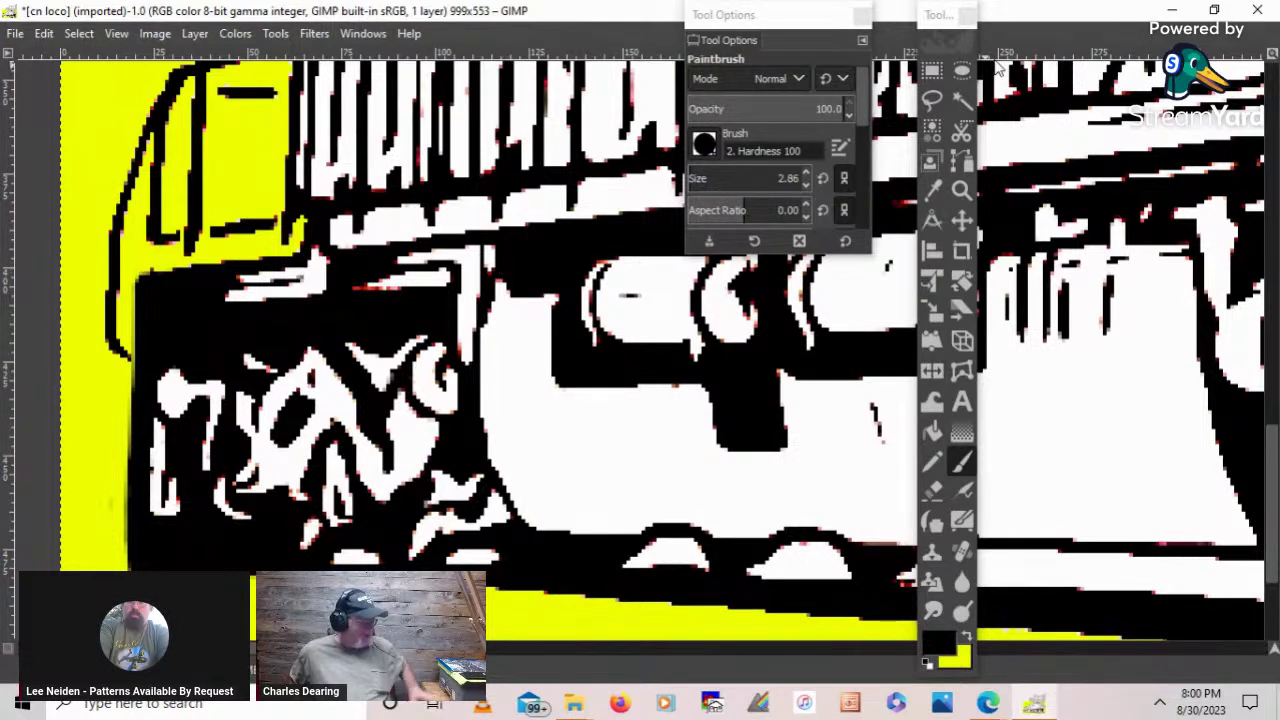
- Set the Paintbrush size to 1.00, try to thicken the black line along the fuel tank's rear edge, and undo the strokes
{"action": "left_click", "coordinate": [958, 190]}
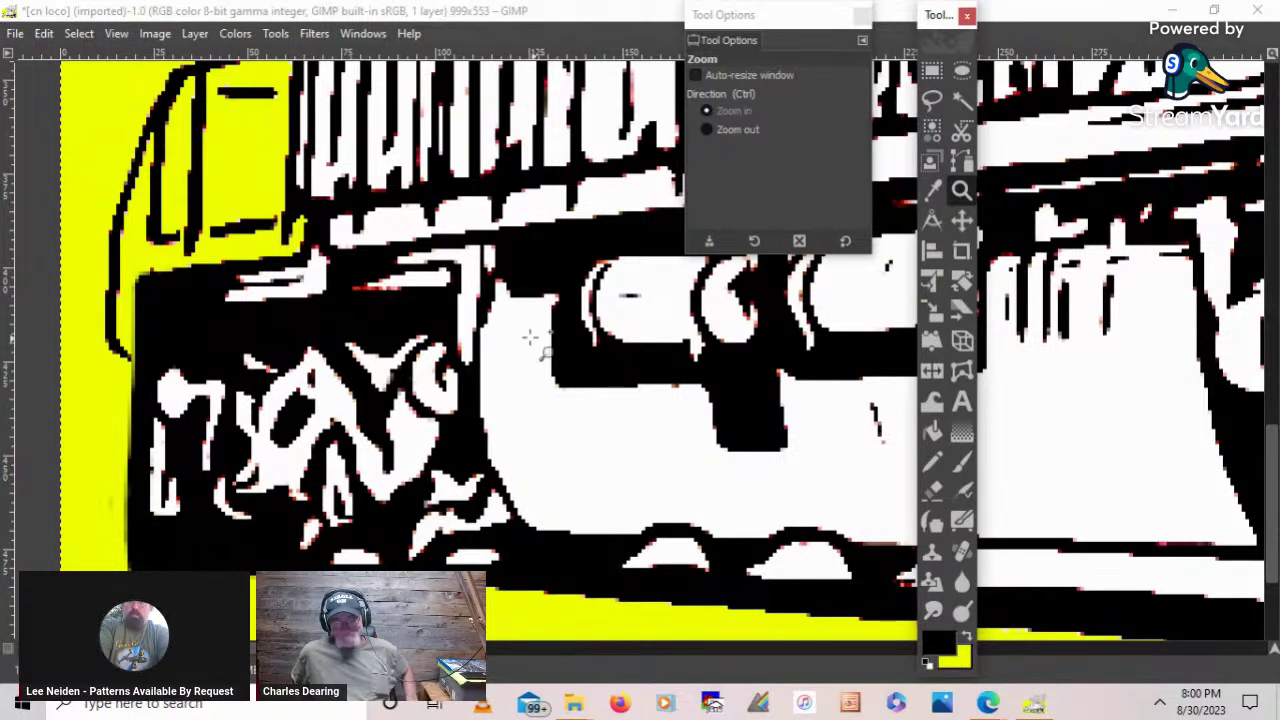
{"action": "left_click", "coordinate": [494, 356]}
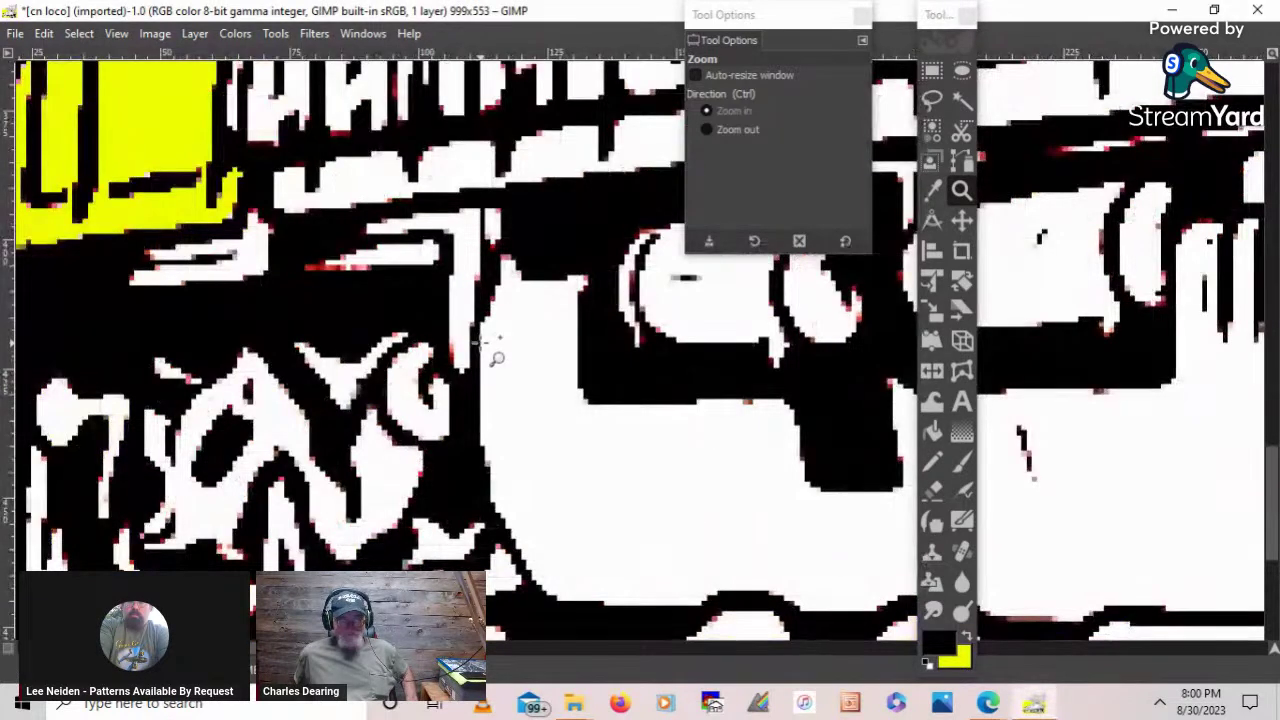
{"action": "left_click", "coordinate": [481, 342]}
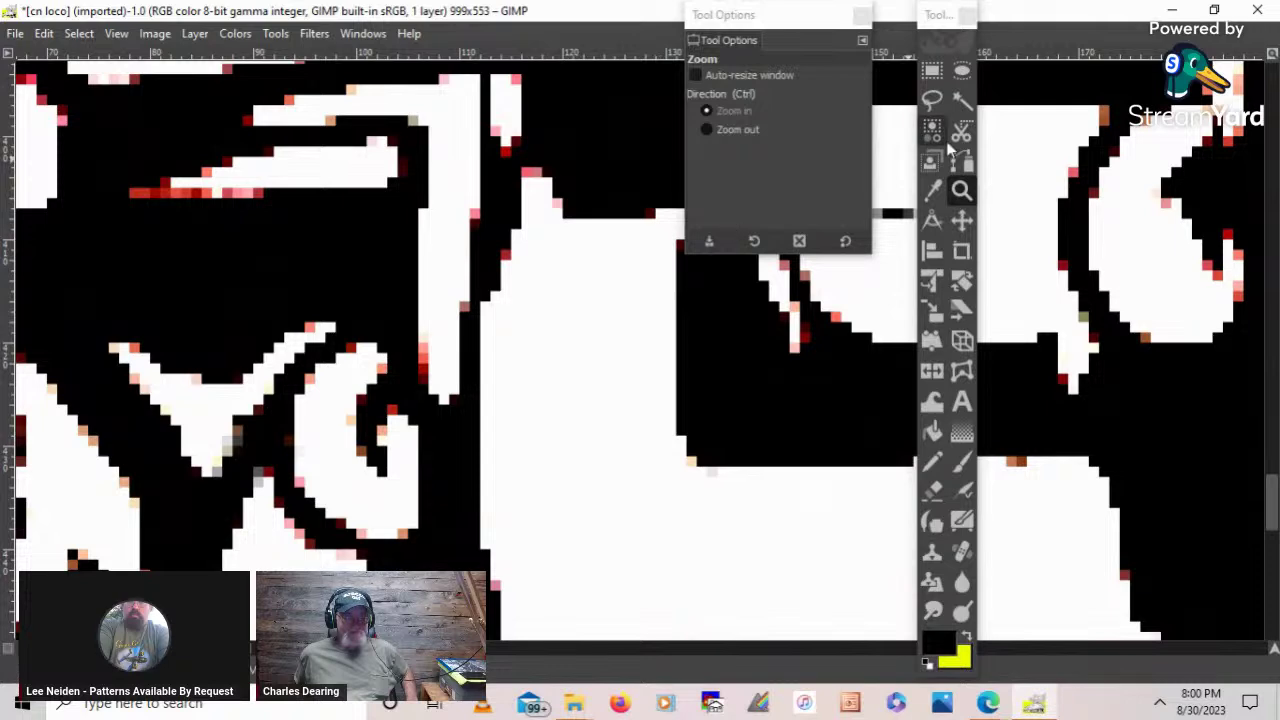
{"action": "left_click", "coordinate": [931, 100]}
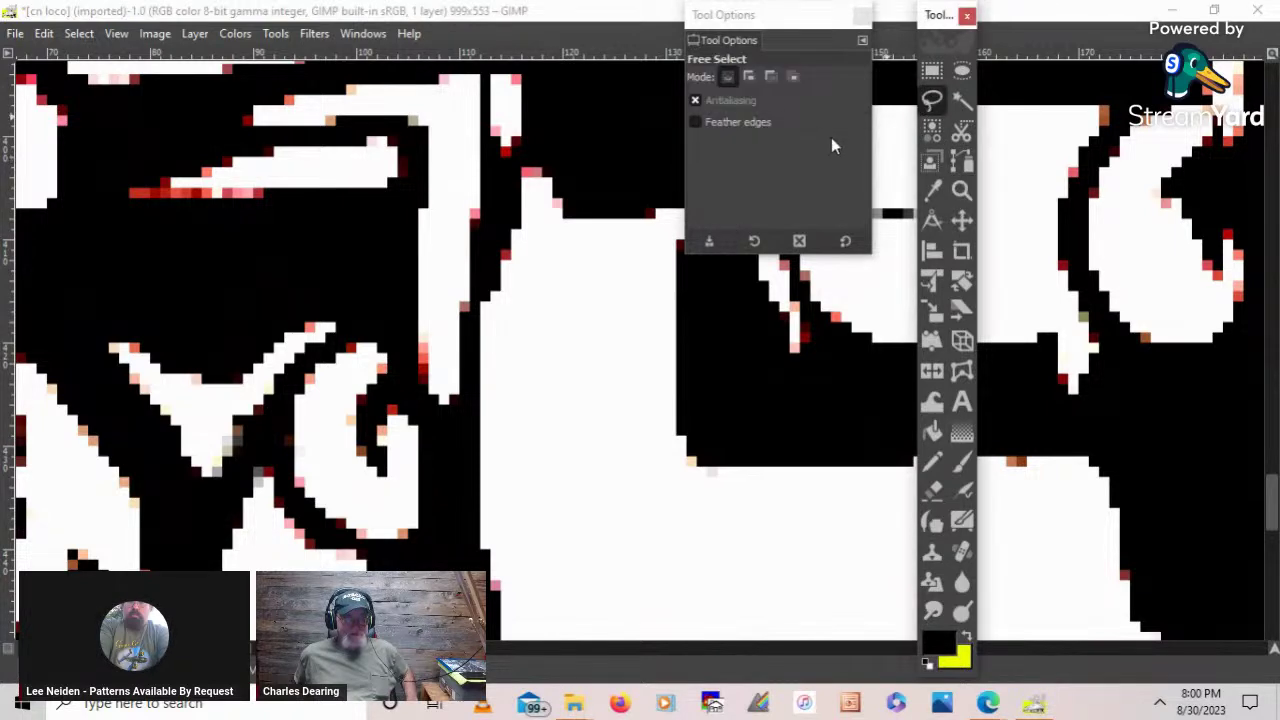
{"action": "left_click", "coordinate": [962, 461]}
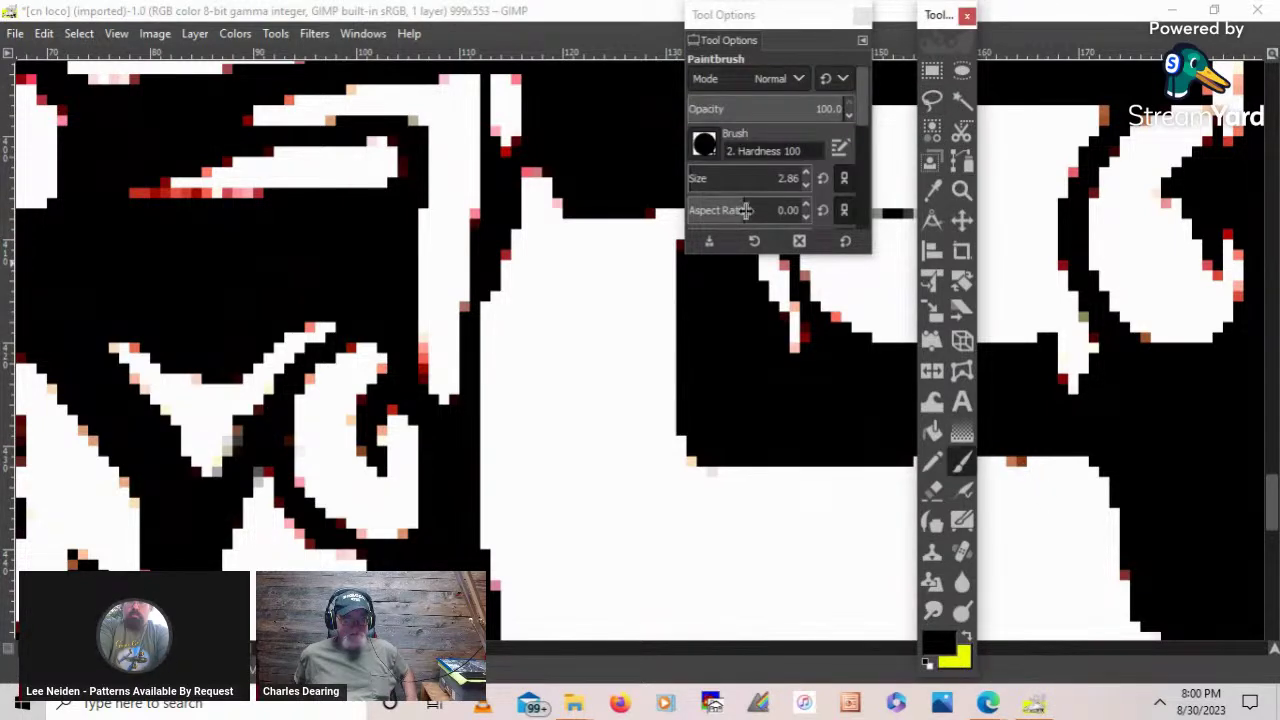
{"action": "left_click", "coordinate": [805, 173]}
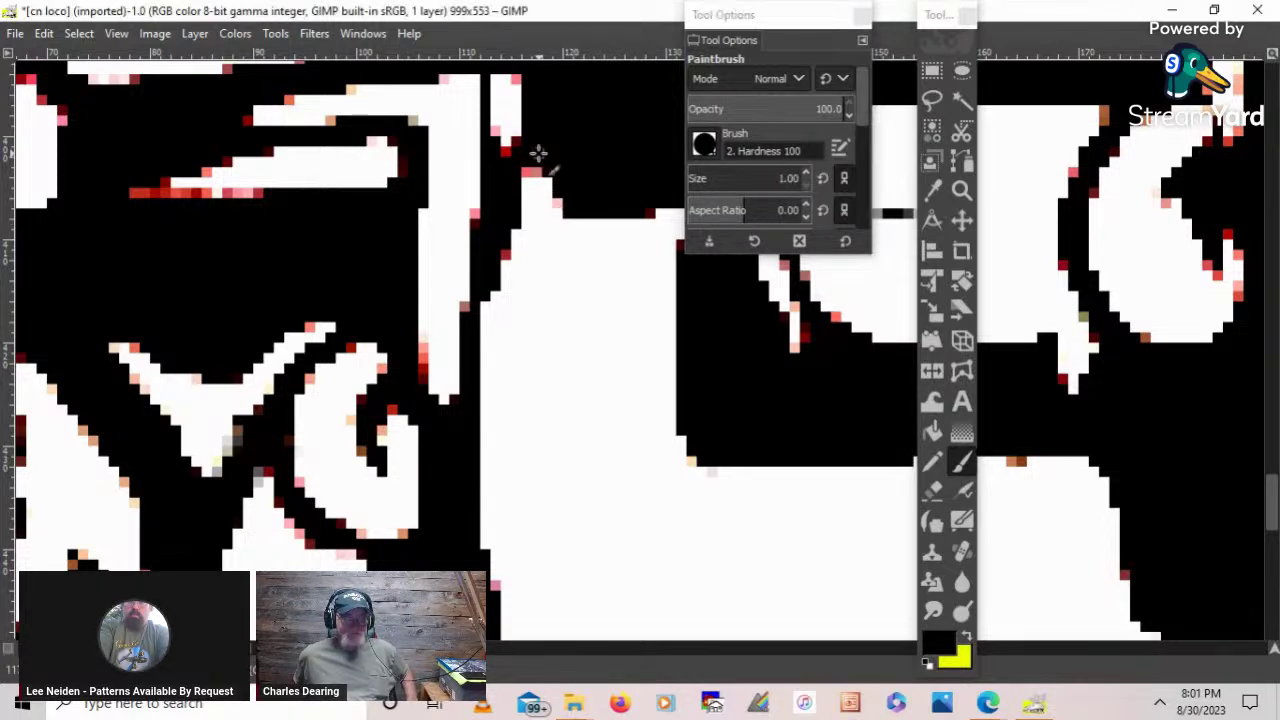
{"action": "mouse_move", "coordinate": [538, 152]}
{"action": "left_mouse_down"}
{"action": "mouse_move", "coordinate": [520, 204]}
{"action": "mouse_move", "coordinate": [514, 186]}
{"action": "mouse_move", "coordinate": [488, 355]}
{"action": "mouse_move", "coordinate": [490, 272]}
{"action": "mouse_move", "coordinate": [490, 535]}
{"action": "mouse_move", "coordinate": [480, 443]}
{"action": "mouse_move", "coordinate": [491, 590]}
{"action": "mouse_move", "coordinate": [466, 417]}
{"action": "mouse_move", "coordinate": [494, 560]}
{"action": "mouse_move", "coordinate": [486, 400]}
{"action": "mouse_move", "coordinate": [491, 474]}
{"action": "mouse_move", "coordinate": [543, 171]}
{"action": "mouse_move", "coordinate": [491, 451]}
{"action": "mouse_move", "coordinate": [560, 151]}
{"action": "mouse_move", "coordinate": [524, 226]}
{"action": "mouse_move", "coordinate": [563, 200]}
{"action": "mouse_move", "coordinate": [497, 260]}
{"action": "mouse_move", "coordinate": [487, 300]}
{"action": "mouse_move", "coordinate": [492, 563]}
{"action": "mouse_move", "coordinate": [542, 239]}
{"action": "mouse_move", "coordinate": [567, 169]}
{"action": "left_mouse_up"}
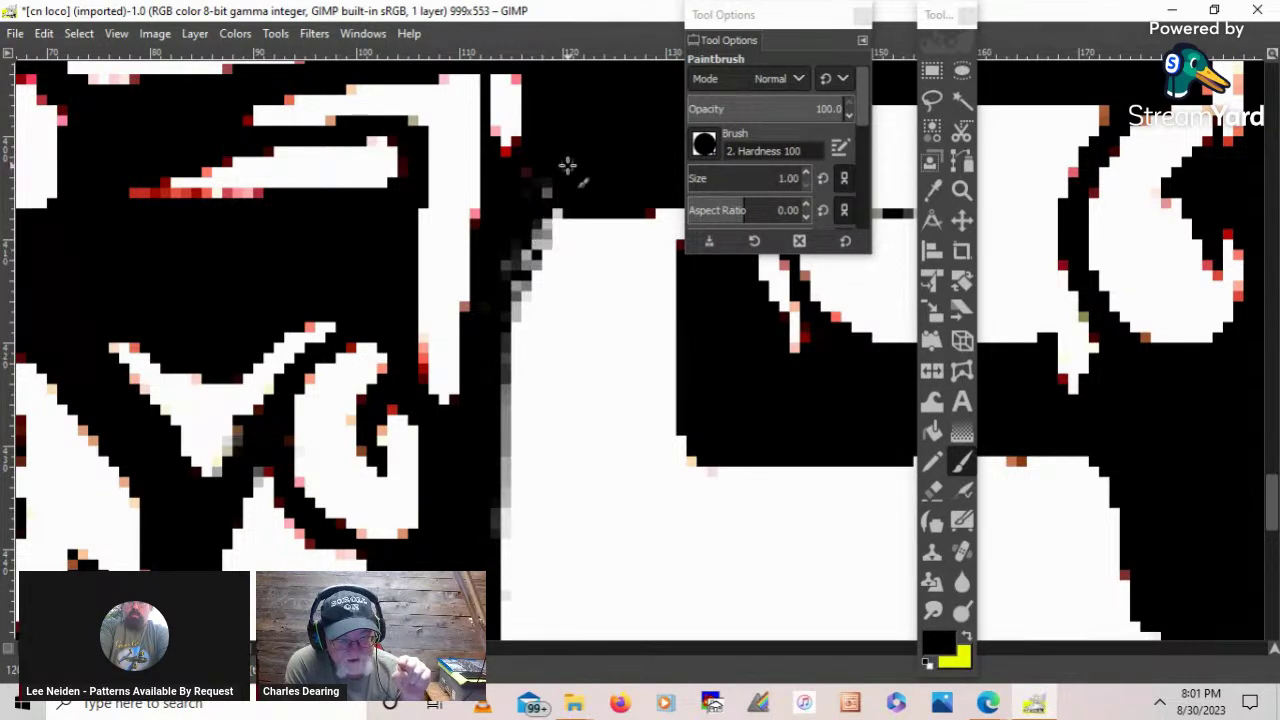
{"action": "key", "text": "ctrl+z"}
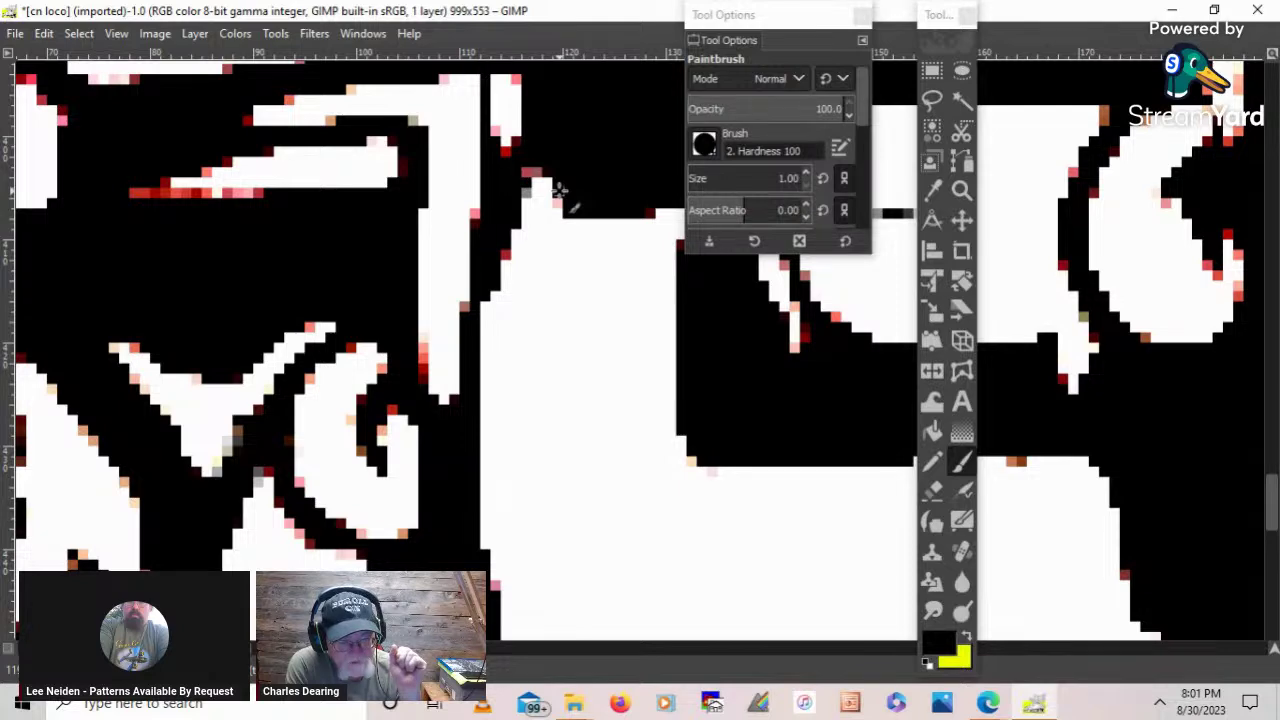
- Fit the whole locomotive image in the window and switch to the Zoom tool
{"action": "left_click", "coordinate": [126, 35]}
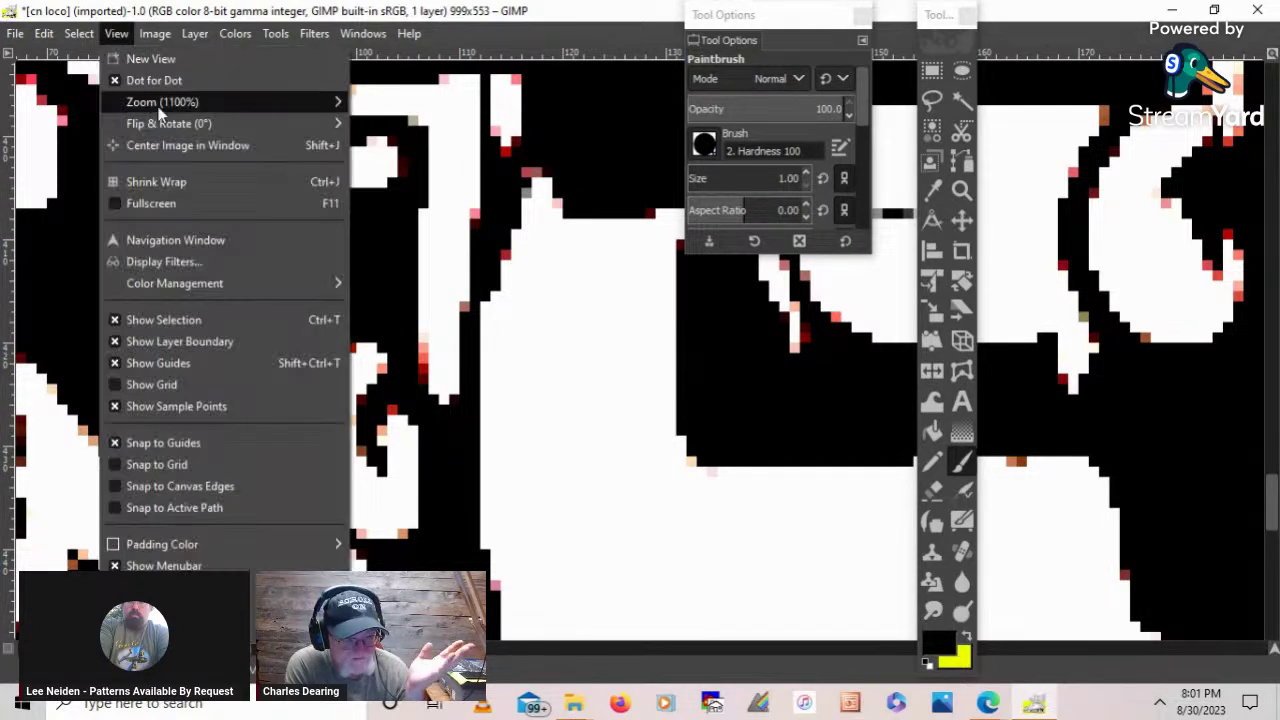
{"action": "mouse_move", "coordinate": [180, 103]}
{"action": "left_click", "coordinate": [480, 166]}
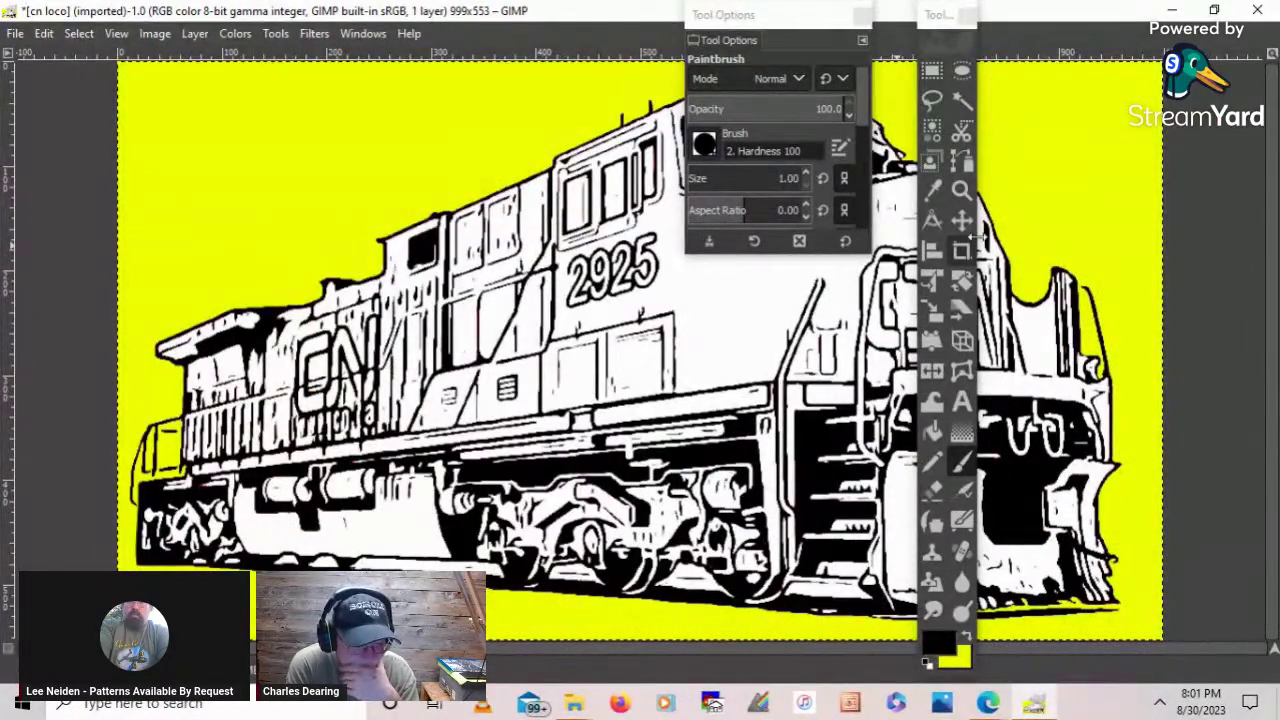
{"action": "left_click", "coordinate": [960, 190]}
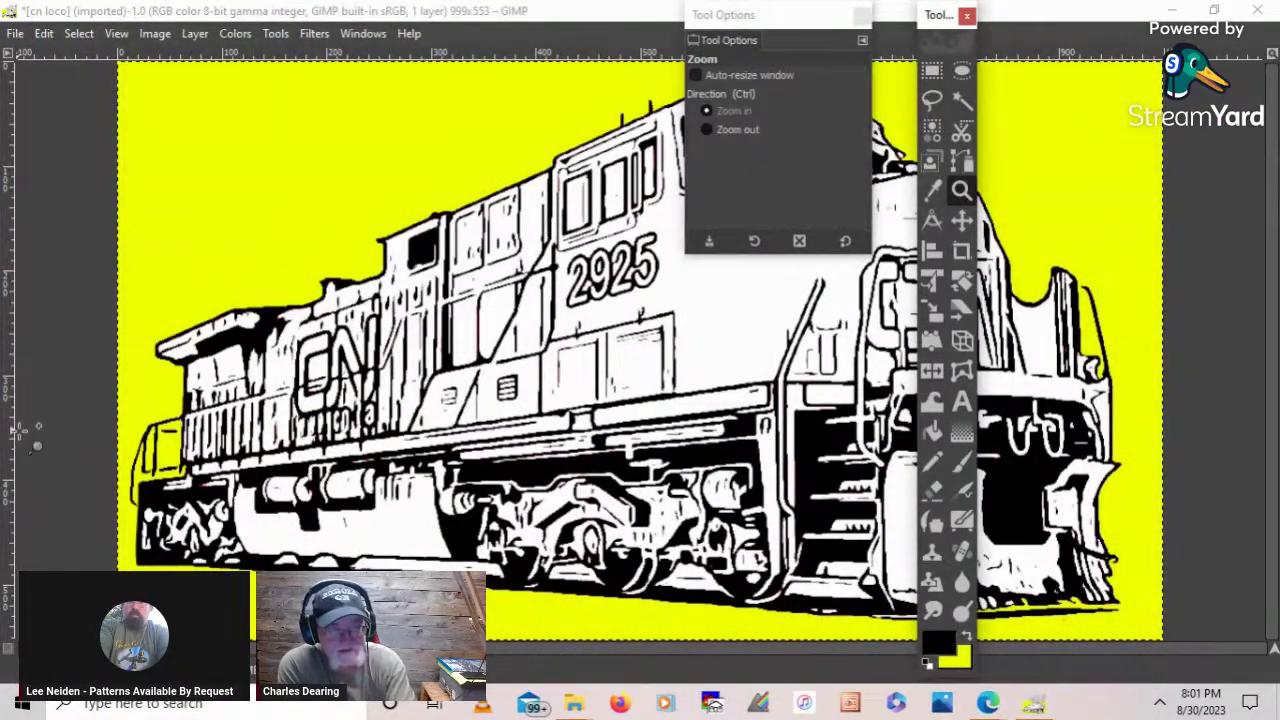
{"action": "left_click_drag", "start_coordinate": [166, 498], "coordinate": [181, 504]}
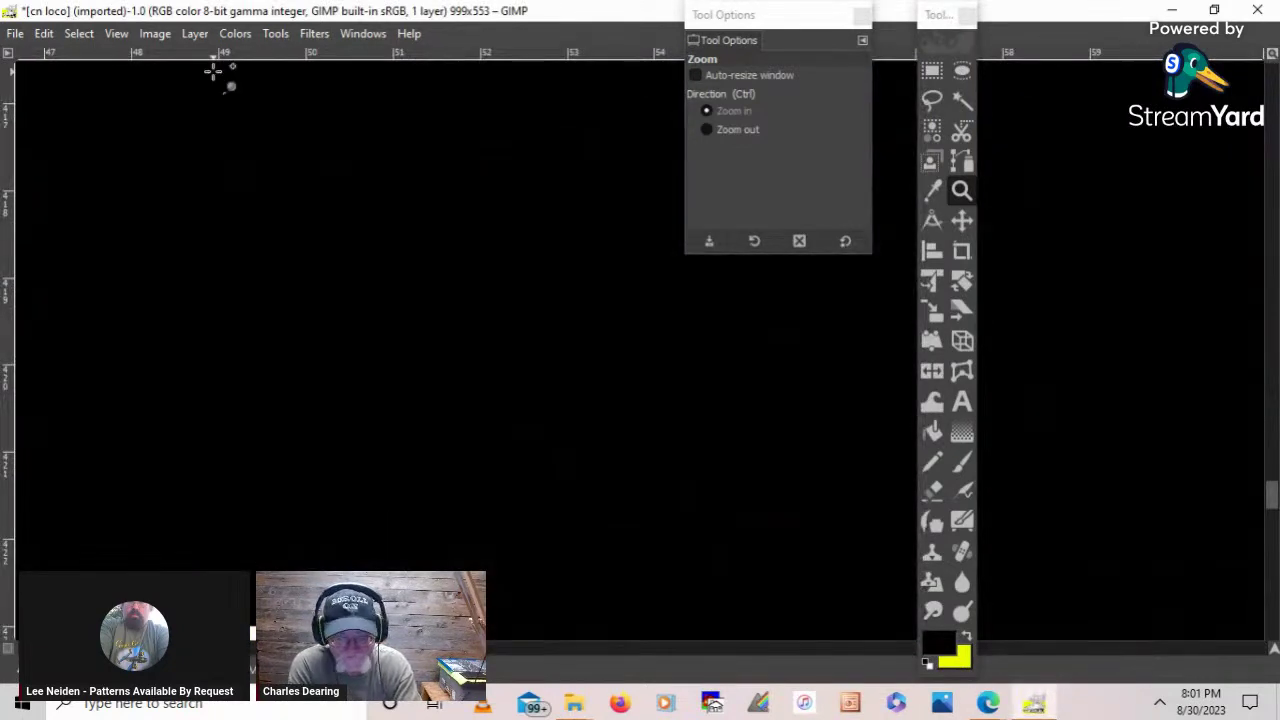
{"action": "left_click", "coordinate": [116, 38]}
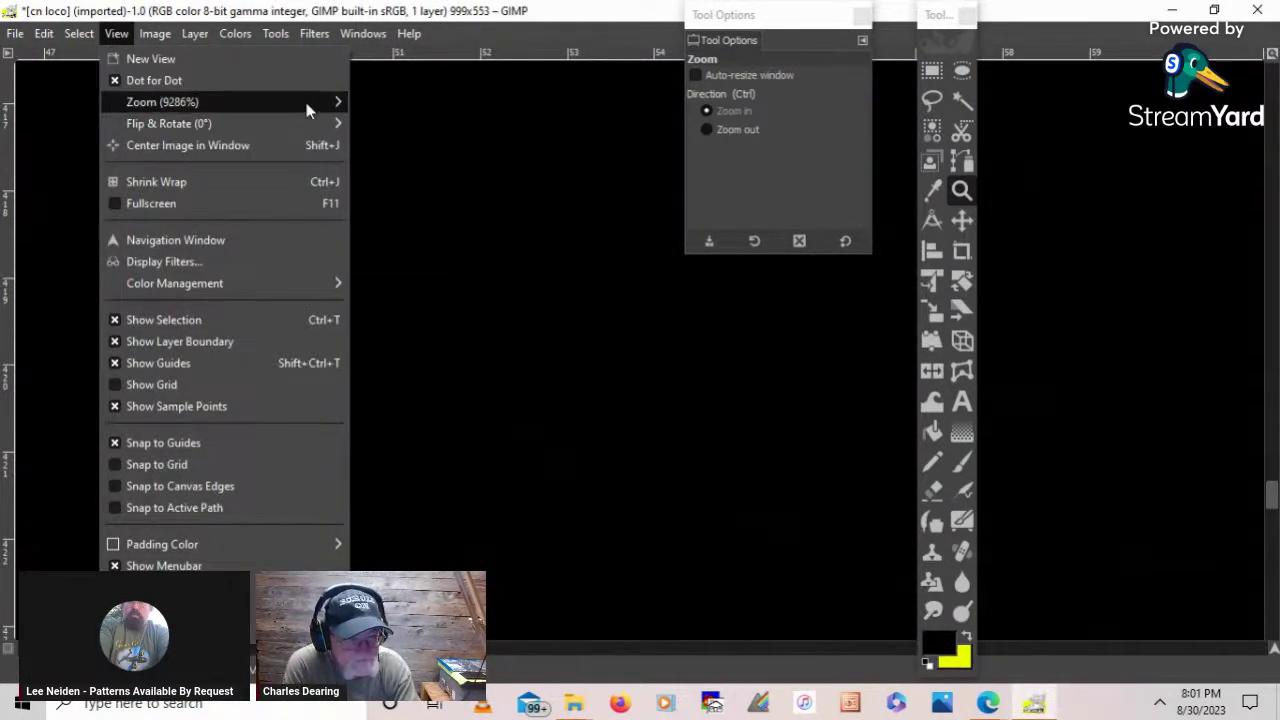
{"action": "mouse_move", "coordinate": [312, 107]}
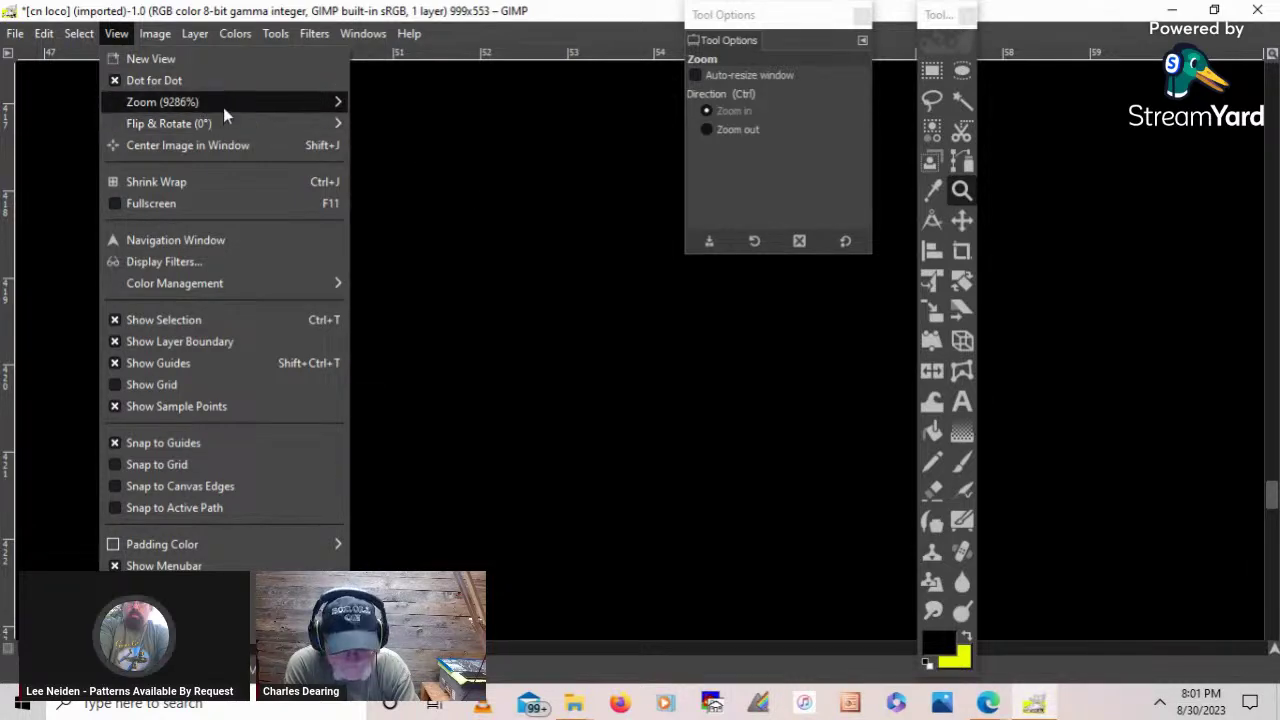
{"action": "left_click", "coordinate": [500, 171]}
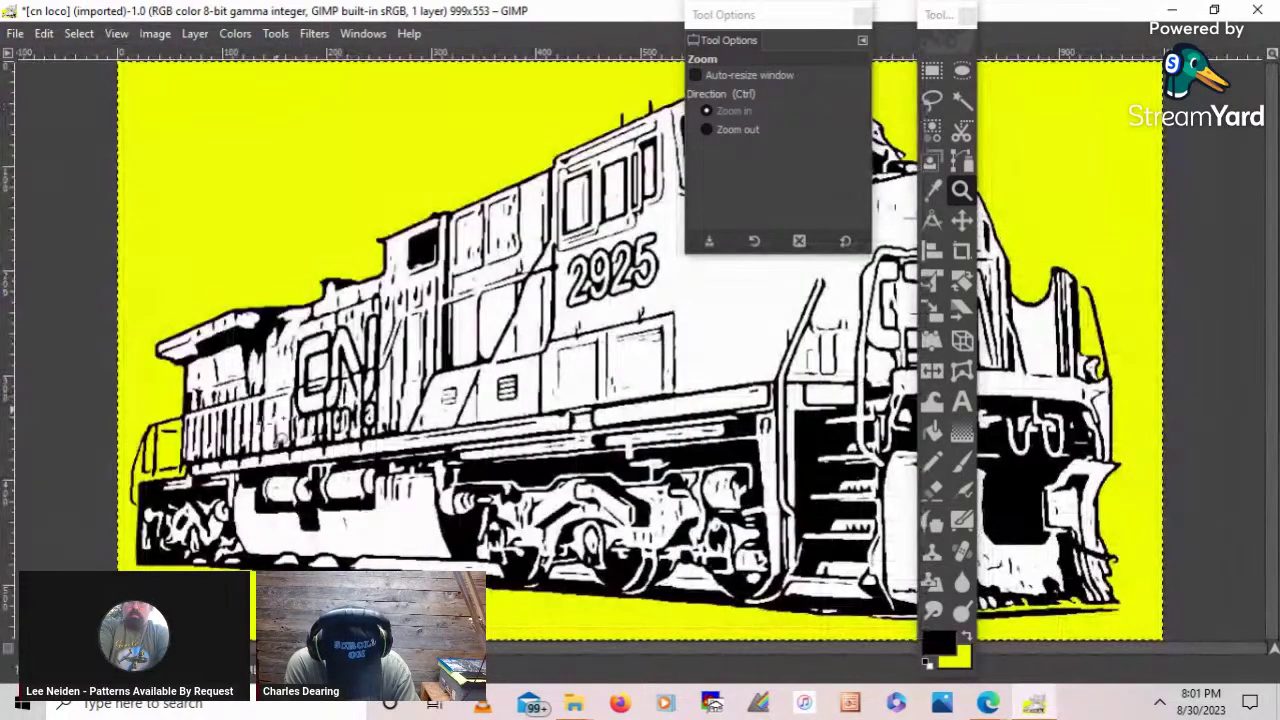
{"action": "left_click", "coordinate": [246, 533]}
{"action": "left_click", "coordinate": [297, 230]}
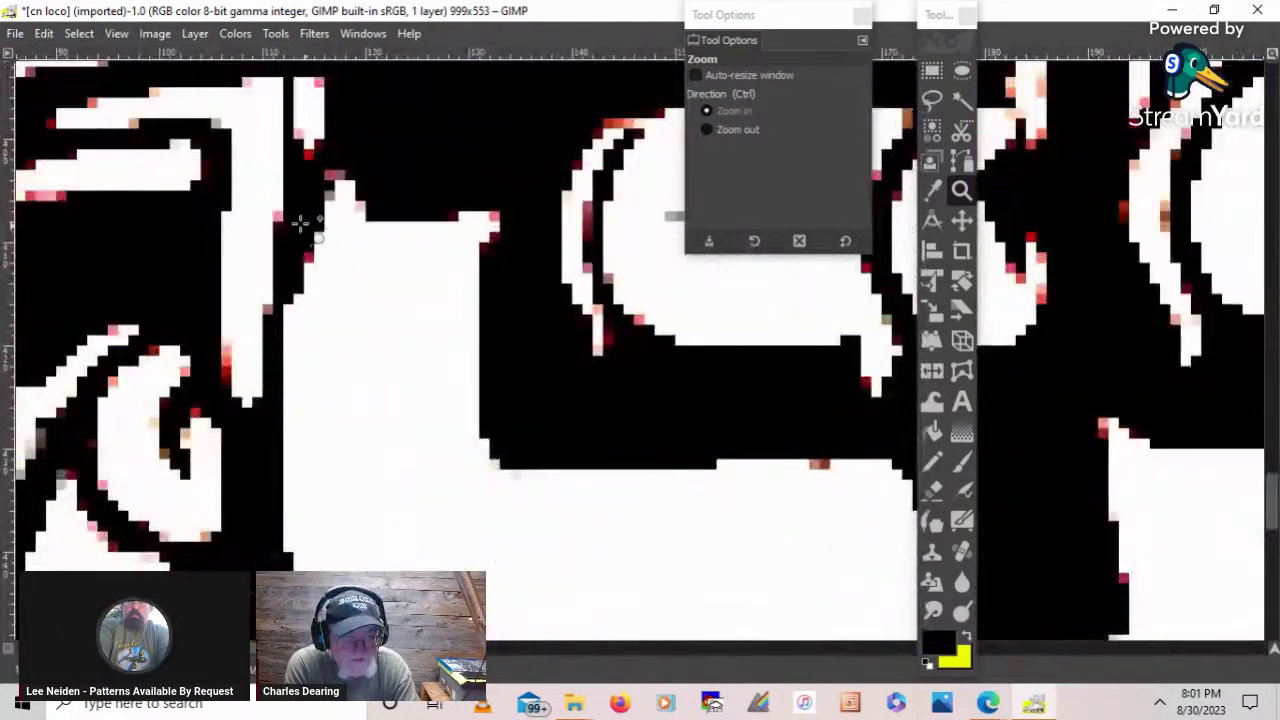
{"action": "left_click", "coordinate": [116, 34]}
{"action": "mouse_move", "coordinate": [330, 107]}
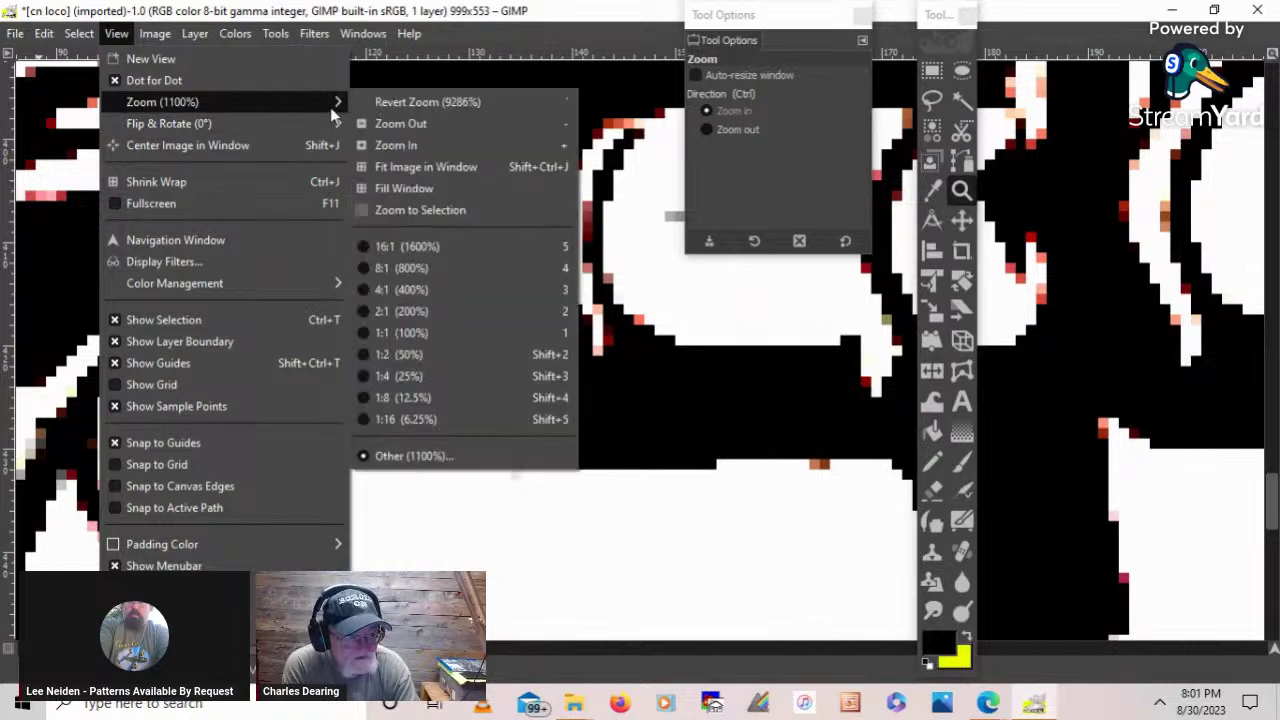
{"action": "left_click", "coordinate": [507, 168]}
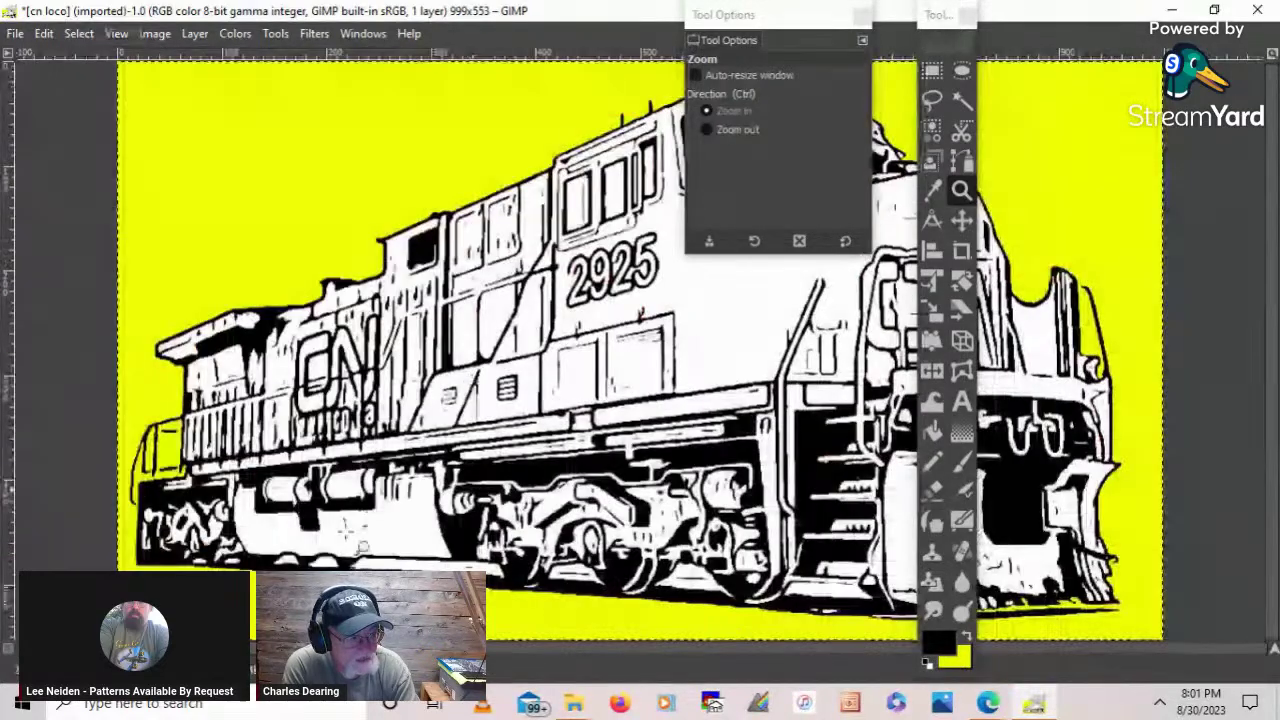
- Start a Free Select outline along the fuel tank's rear edge beside the rear truck, working down from its upper corner
{"action": "left_click", "coordinate": [200, 542]}
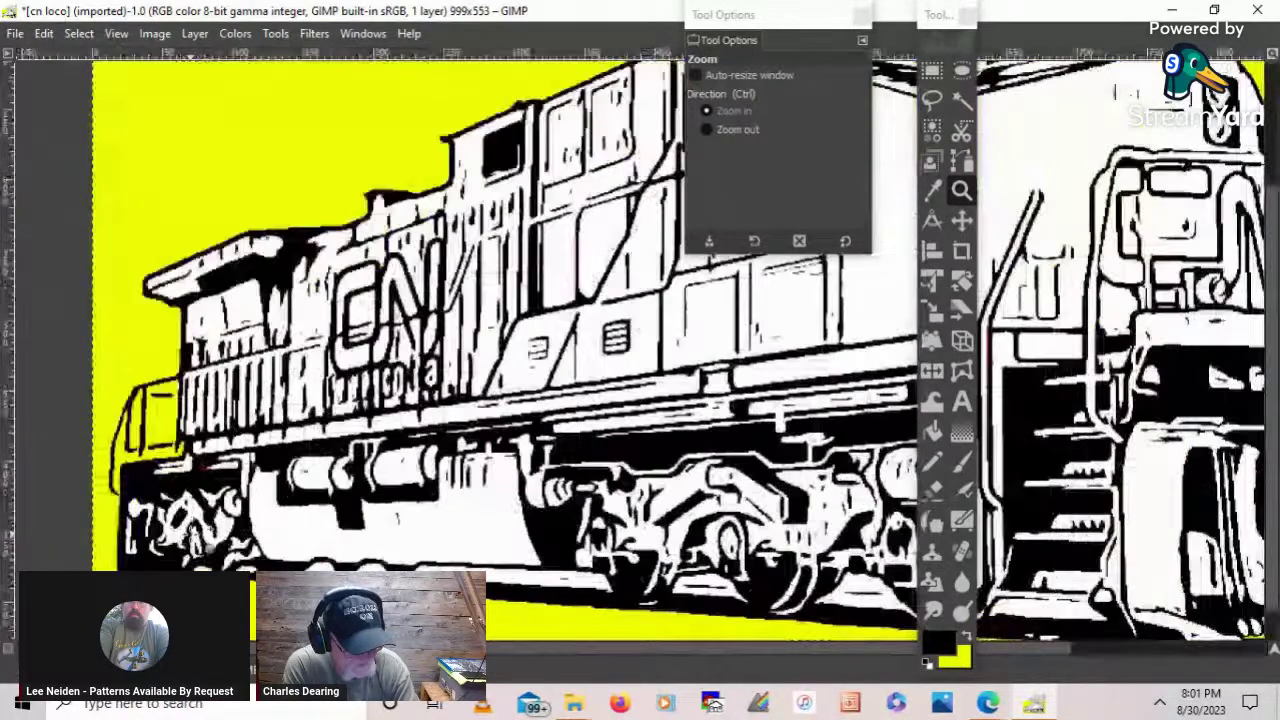
{"action": "left_click", "coordinate": [190, 535]}
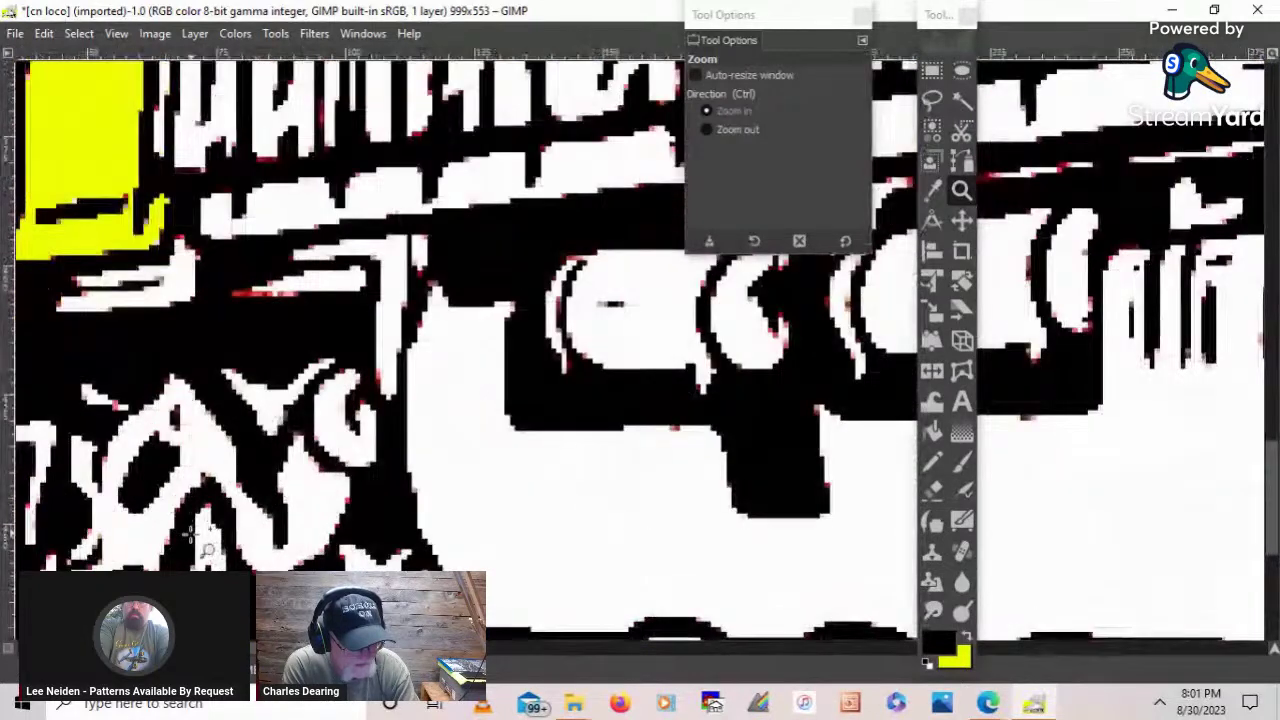
{"action": "left_click", "coordinate": [190, 535]}
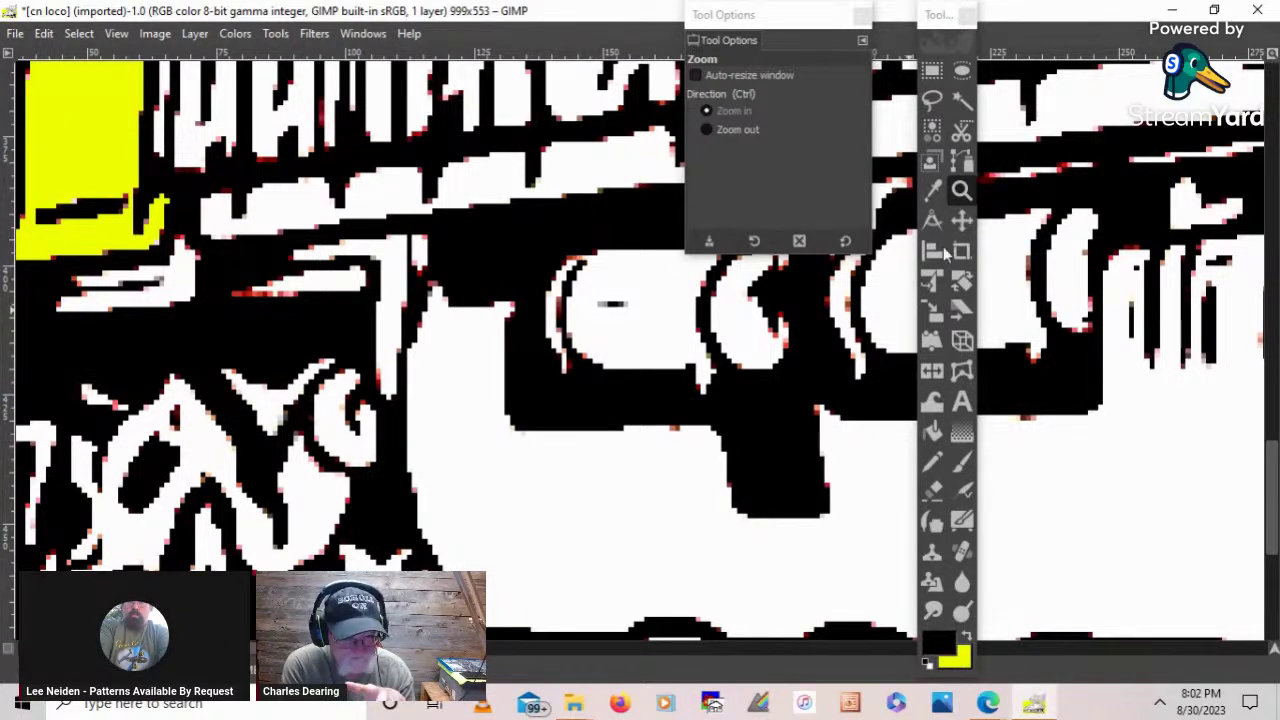
{"action": "left_click", "coordinate": [931, 100]}
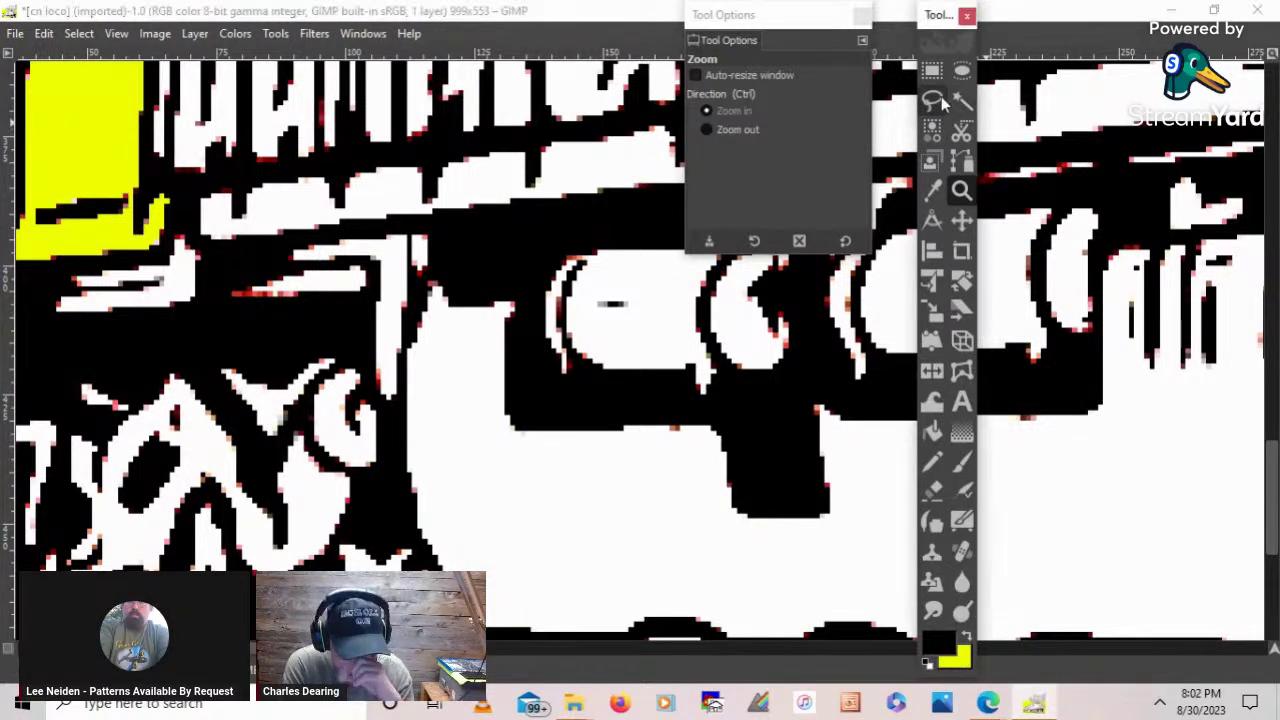
{"action": "left_click", "coordinate": [451, 270]}
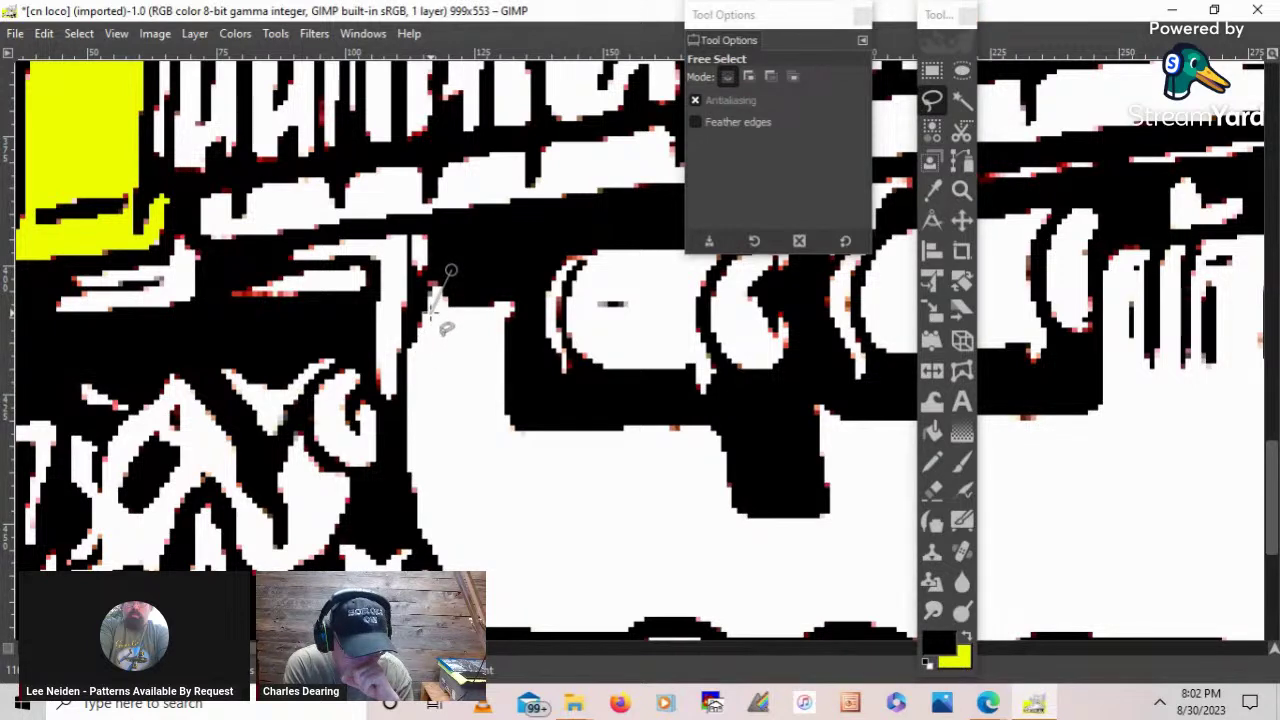
{"action": "left_click", "coordinate": [412, 360]}
{"action": "left_click", "coordinate": [412, 418]}
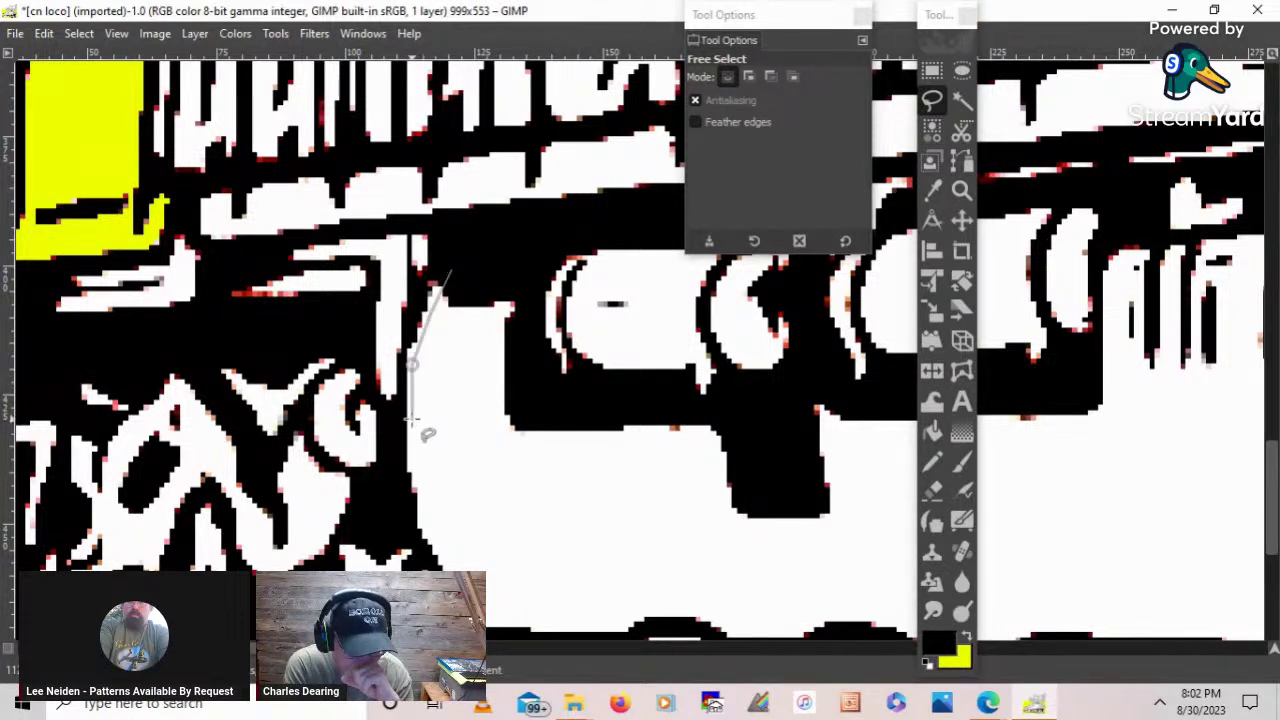
- Outline the curved black strip along the large white area's left edge with a closed Free Select selection
{"action": "left_click", "coordinate": [422, 508]}
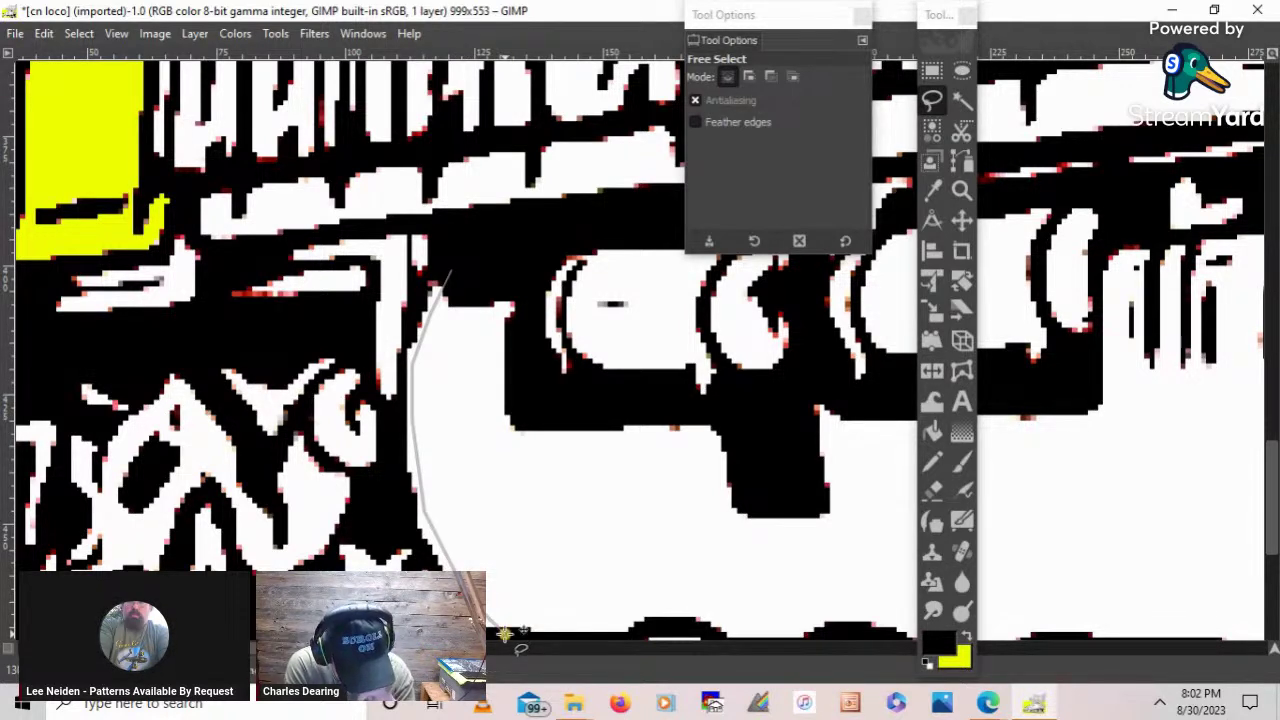
{"action": "left_click", "coordinate": [505, 634]}
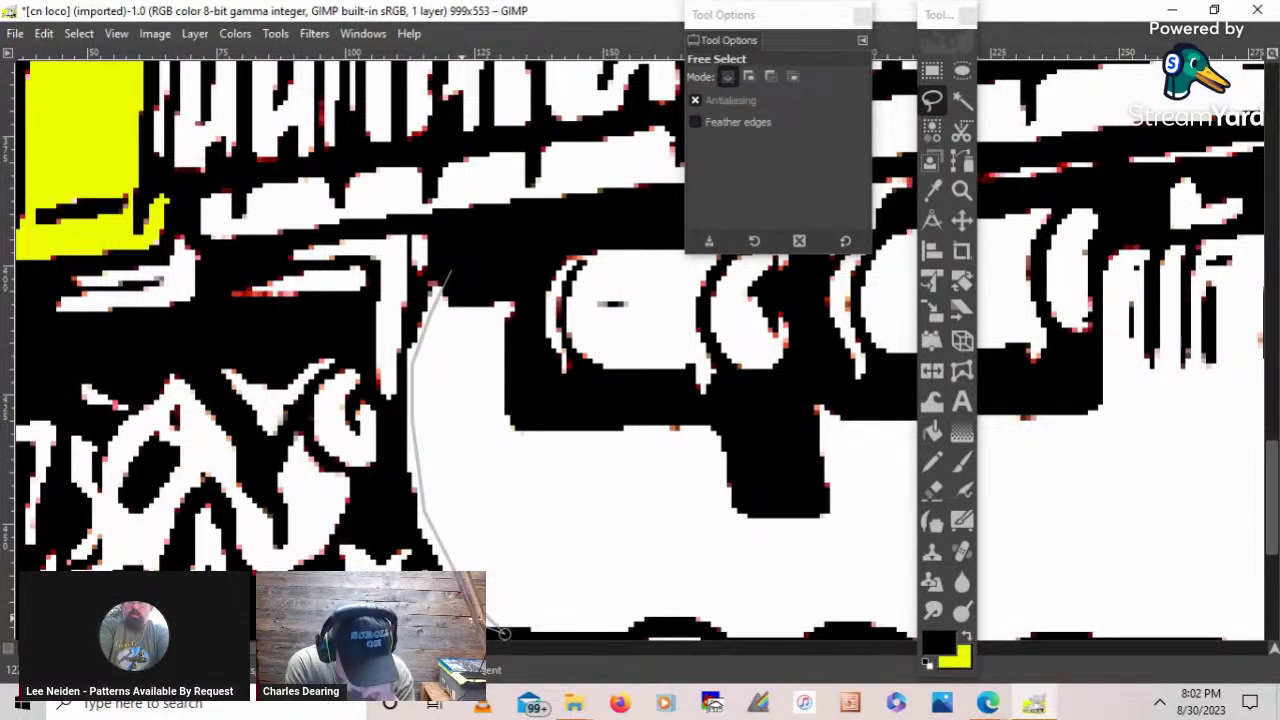
{"action": "left_click", "coordinate": [418, 553]}
{"action": "left_click", "coordinate": [396, 524]}
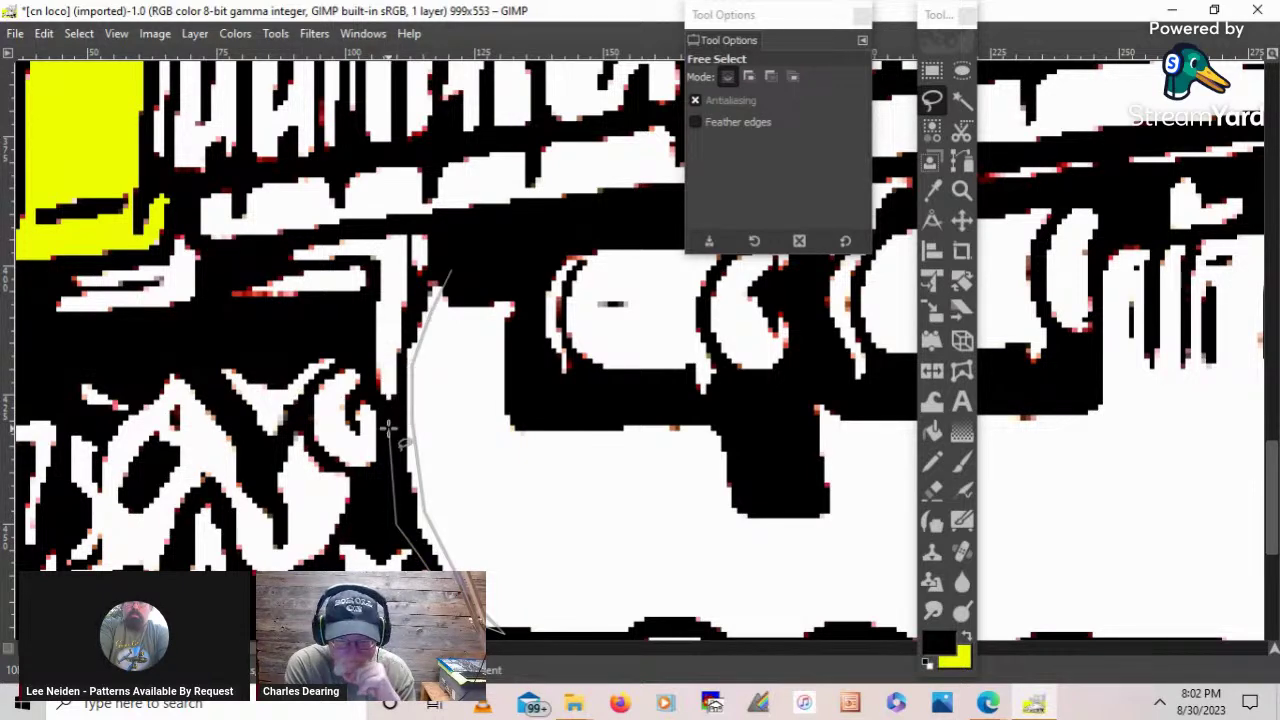
{"action": "left_click", "coordinate": [393, 339]}
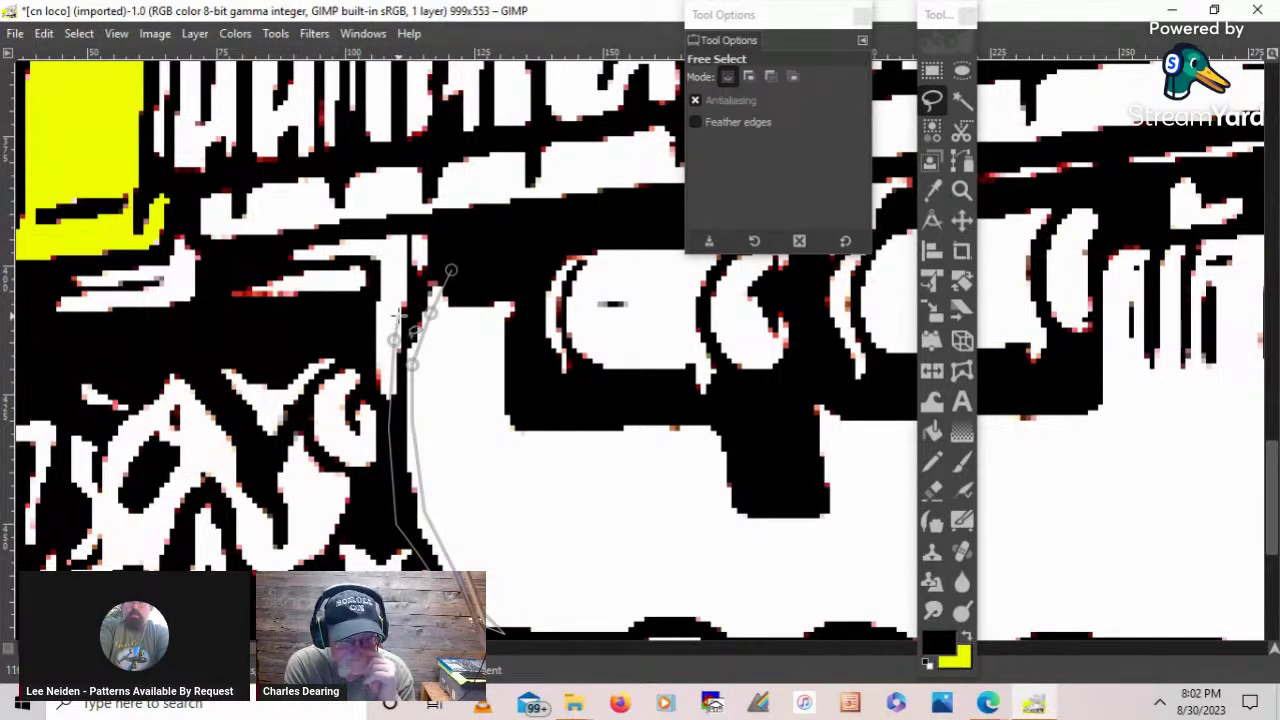
{"action": "left_click", "coordinate": [402, 316]}
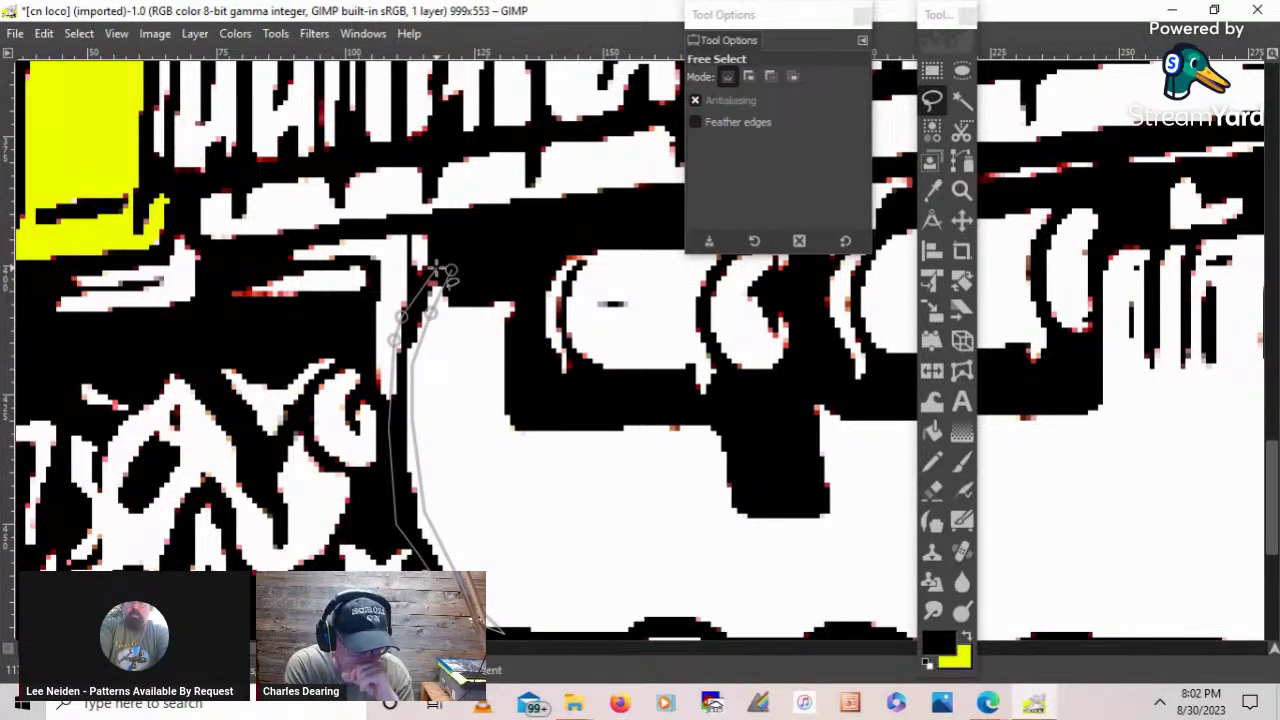
{"action": "left_click", "coordinate": [436, 268]}
{"action": "double_click", "coordinate": [459, 242]}
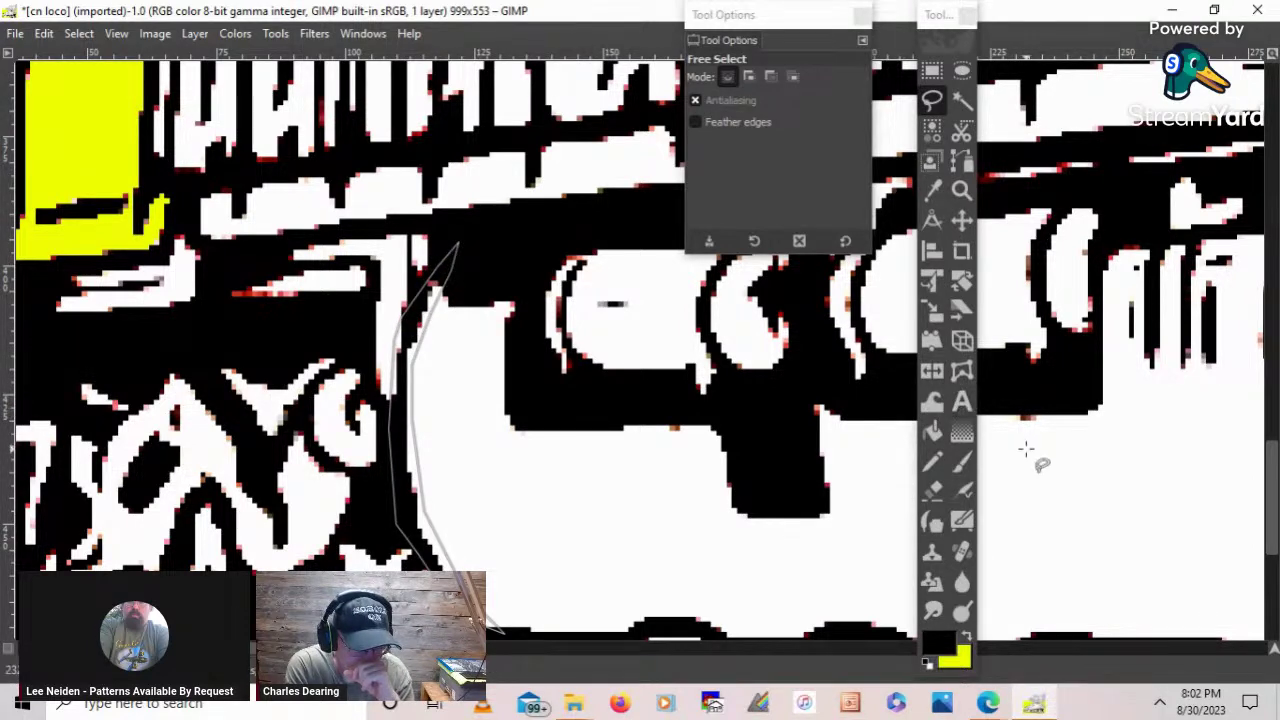
- Smooth the large white area's curved left edge with the black Paintbrush at size 1 and fill the small white sliver above it
{"action": "left_click", "coordinate": [962, 461]}
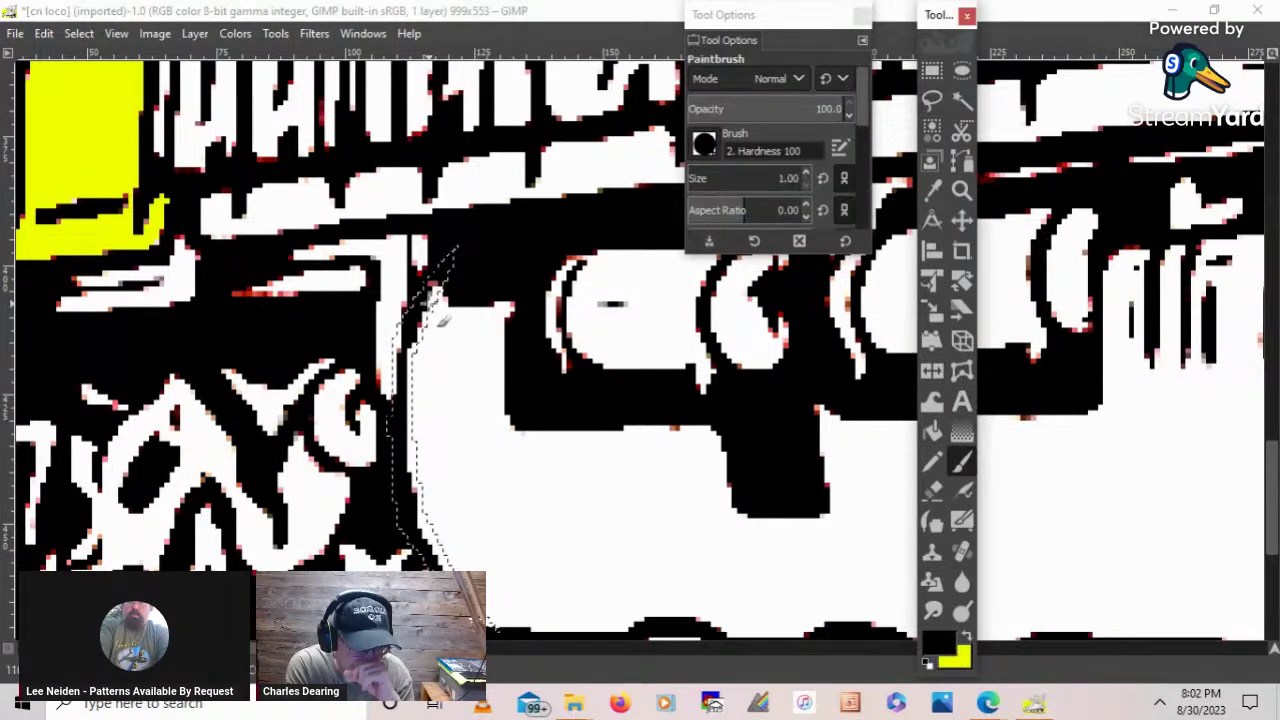
{"action": "mouse_move", "coordinate": [430, 303]}
{"action": "left_mouse_down"}
{"action": "mouse_move", "coordinate": [389, 380]}
{"action": "mouse_move", "coordinate": [472, 235]}
{"action": "mouse_move", "coordinate": [426, 355]}
{"action": "mouse_move", "coordinate": [433, 270]}
{"action": "mouse_move", "coordinate": [437, 315]}
{"action": "mouse_move", "coordinate": [409, 362]}
{"action": "mouse_move", "coordinate": [427, 290]}
{"action": "mouse_move", "coordinate": [403, 440]}
{"action": "mouse_move", "coordinate": [425, 535]}
{"action": "mouse_move", "coordinate": [422, 480]}
{"action": "left_mouse_up"}
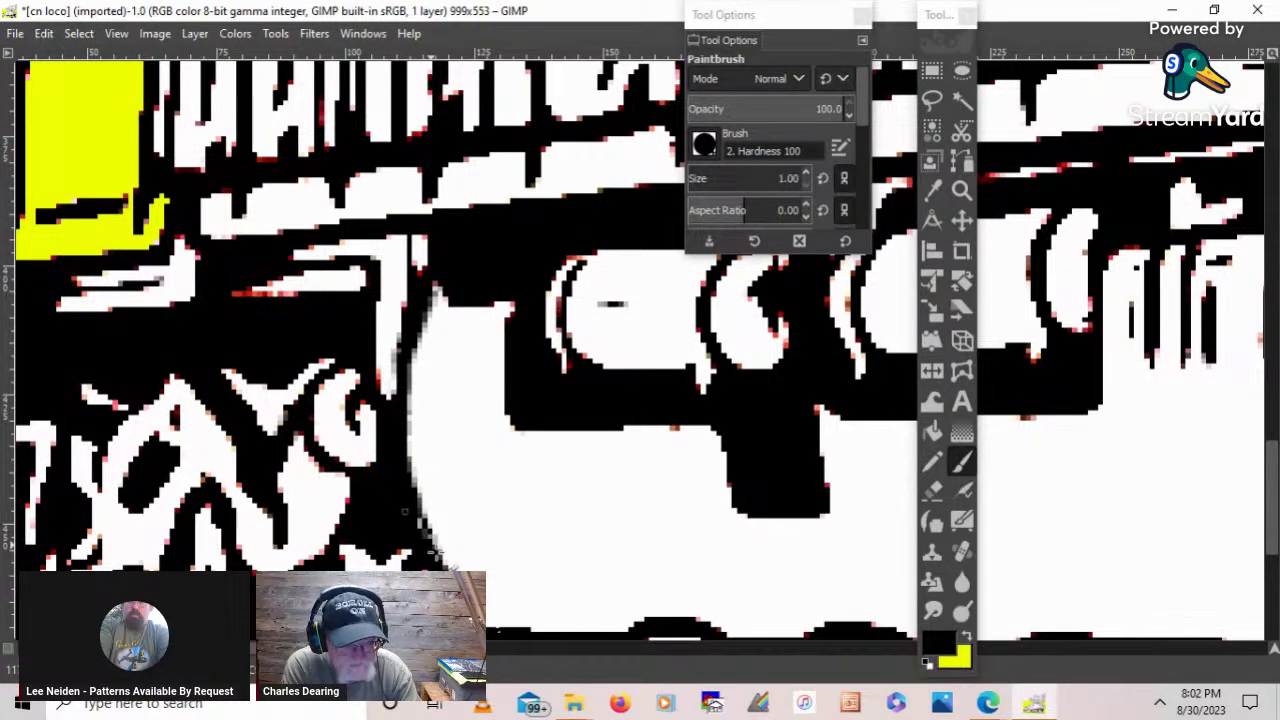
{"action": "mouse_move", "coordinate": [430, 540]}
{"action": "left_mouse_down"}
{"action": "mouse_move", "coordinate": [416, 490]}
{"action": "mouse_move", "coordinate": [432, 538]}
{"action": "left_mouse_up"}
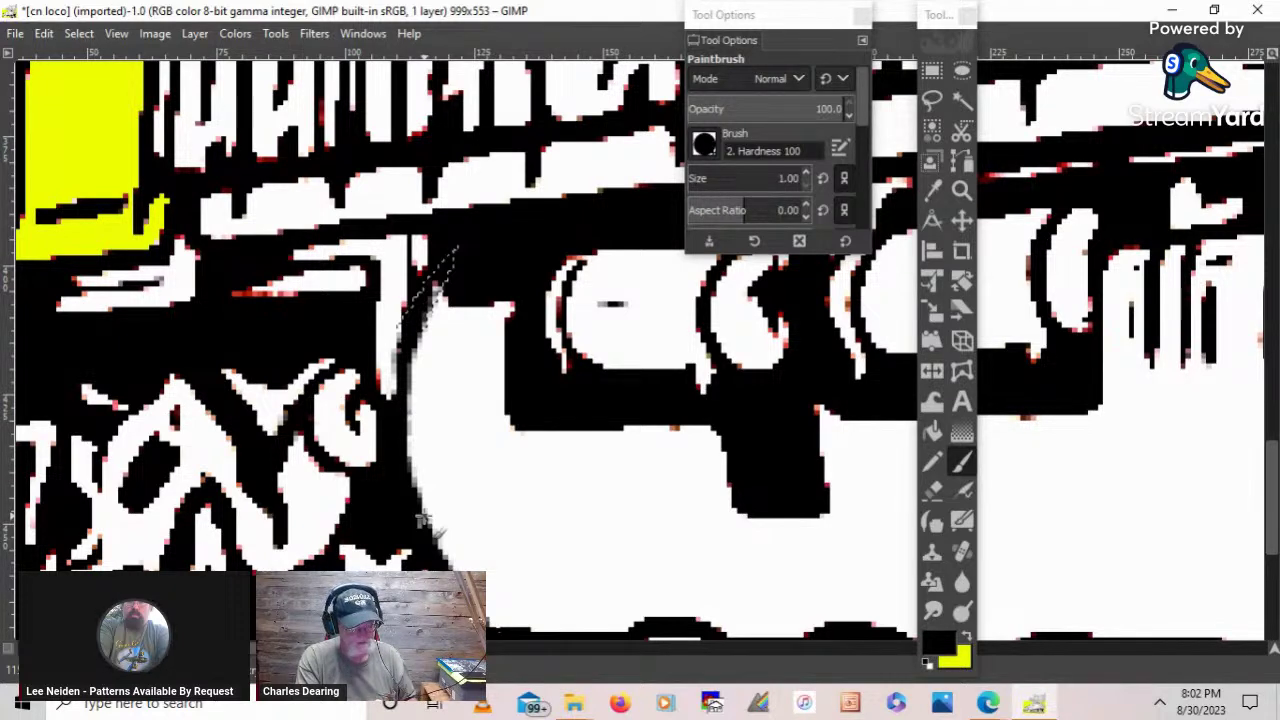
{"action": "left_click", "coordinate": [432, 276], "text": "shift"}
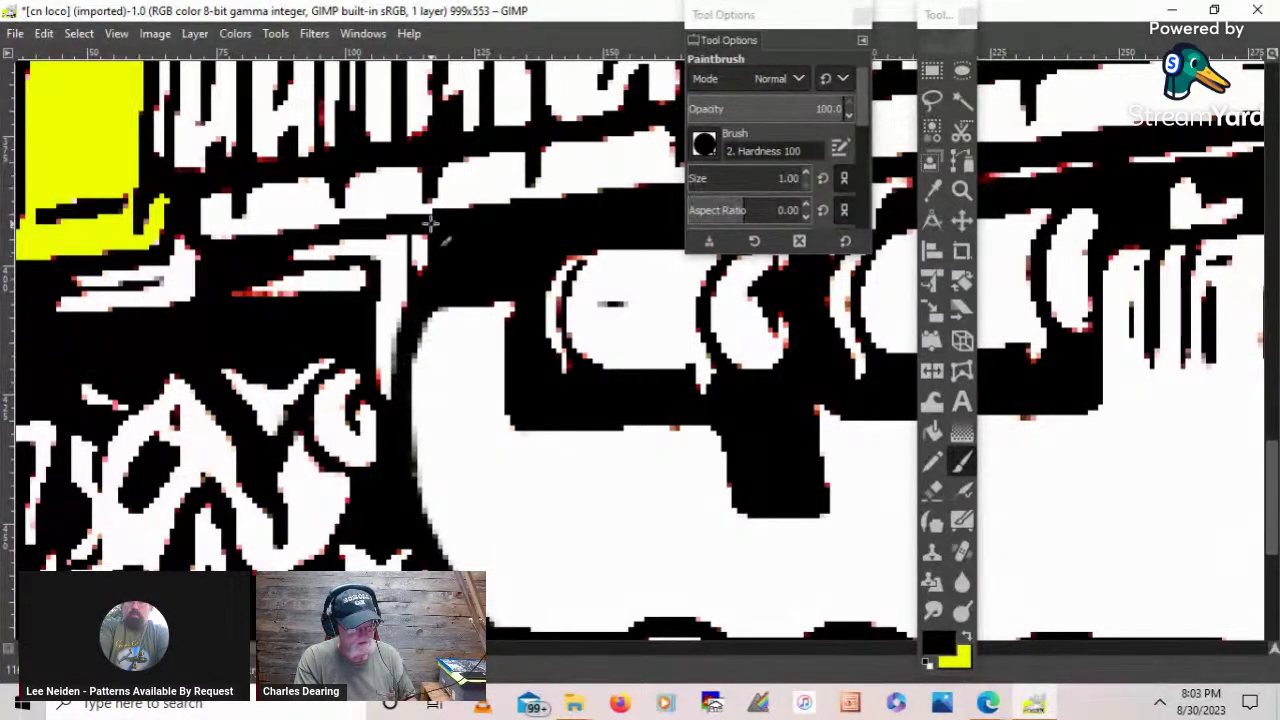
{"action": "mouse_move", "coordinate": [427, 228]}
{"action": "left_mouse_down"}
{"action": "mouse_move", "coordinate": [421, 280]}
{"action": "mouse_move", "coordinate": [418, 223]}
{"action": "mouse_move", "coordinate": [417, 284]}
{"action": "mouse_move", "coordinate": [422, 241]}
{"action": "mouse_move", "coordinate": [420, 272]}
{"action": "left_mouse_up"}
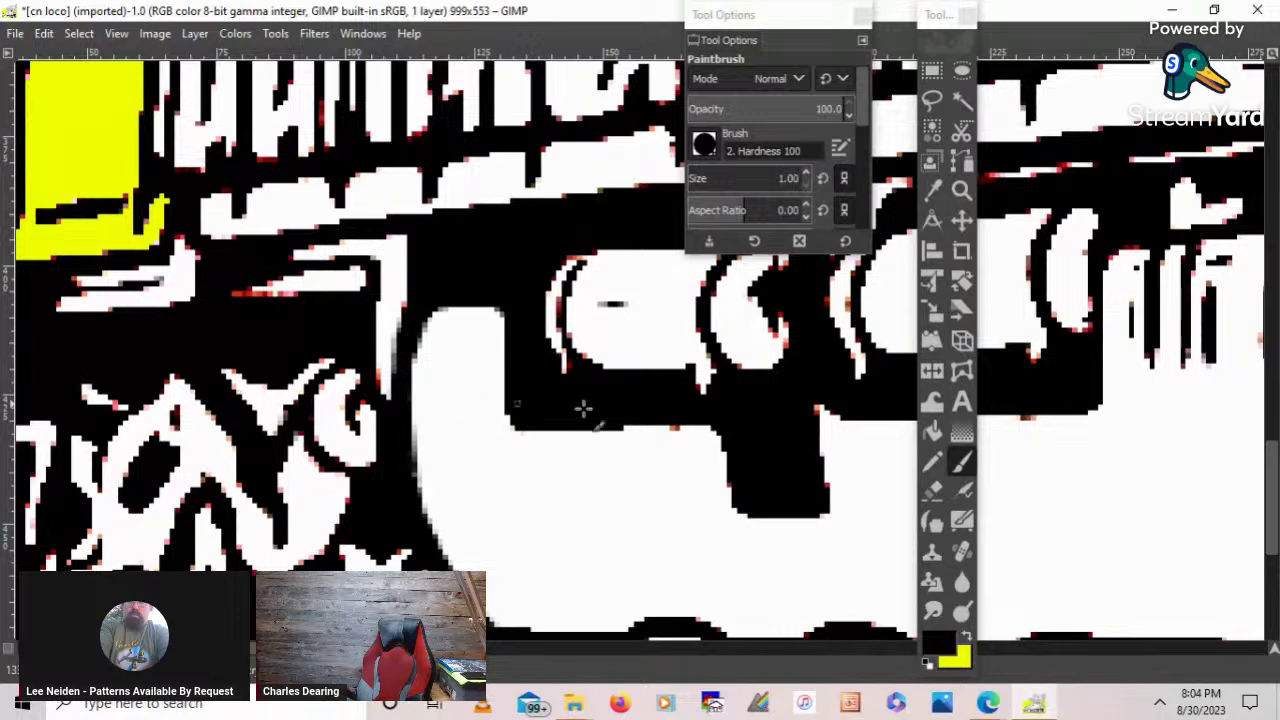
- Try to redraw the black arc on the first rounded white shape above the large white area, undoing the strokes
{"action": "scroll", "coordinate": [1274, 566], "scroll_direction": "down", "scroll_amount": 3}
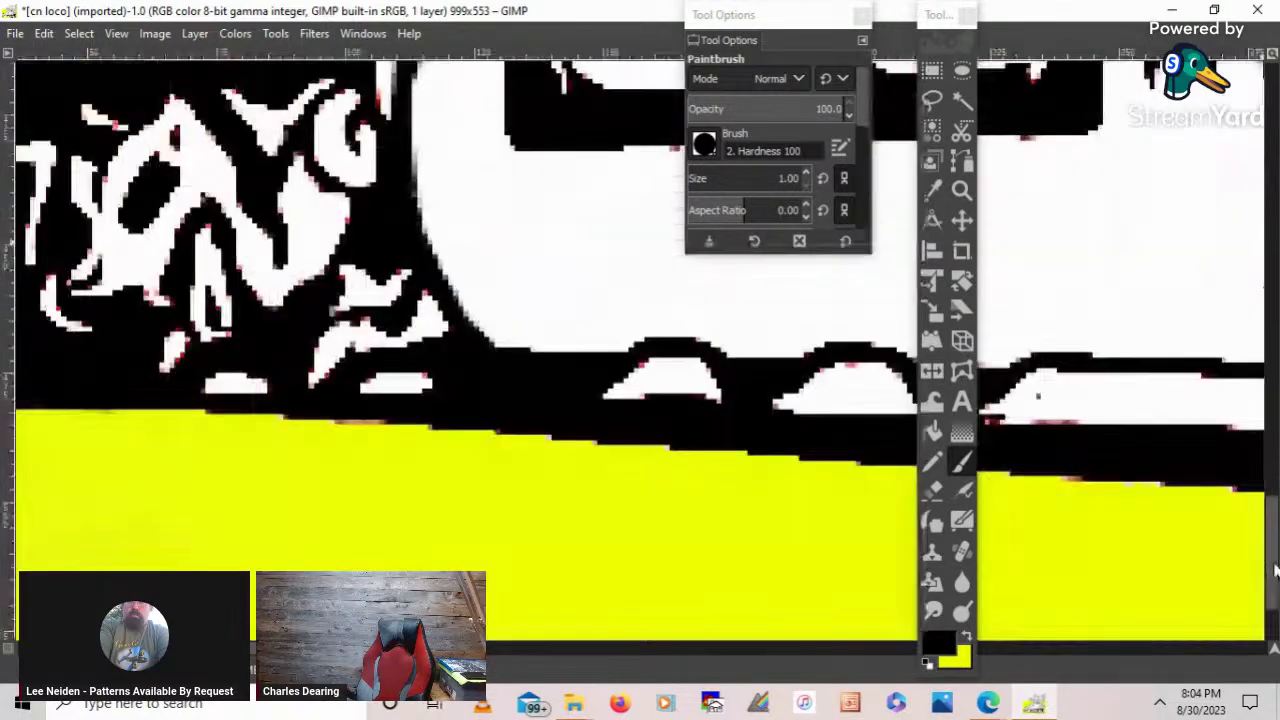
{"action": "scroll", "coordinate": [1274, 566], "scroll_direction": "up", "scroll_amount": 3}
{"action": "scroll", "coordinate": [1272, 545], "scroll_direction": "down", "scroll_amount": 2}
{"action": "scroll", "coordinate": [1272, 545], "scroll_direction": "up", "scroll_amount": 2}
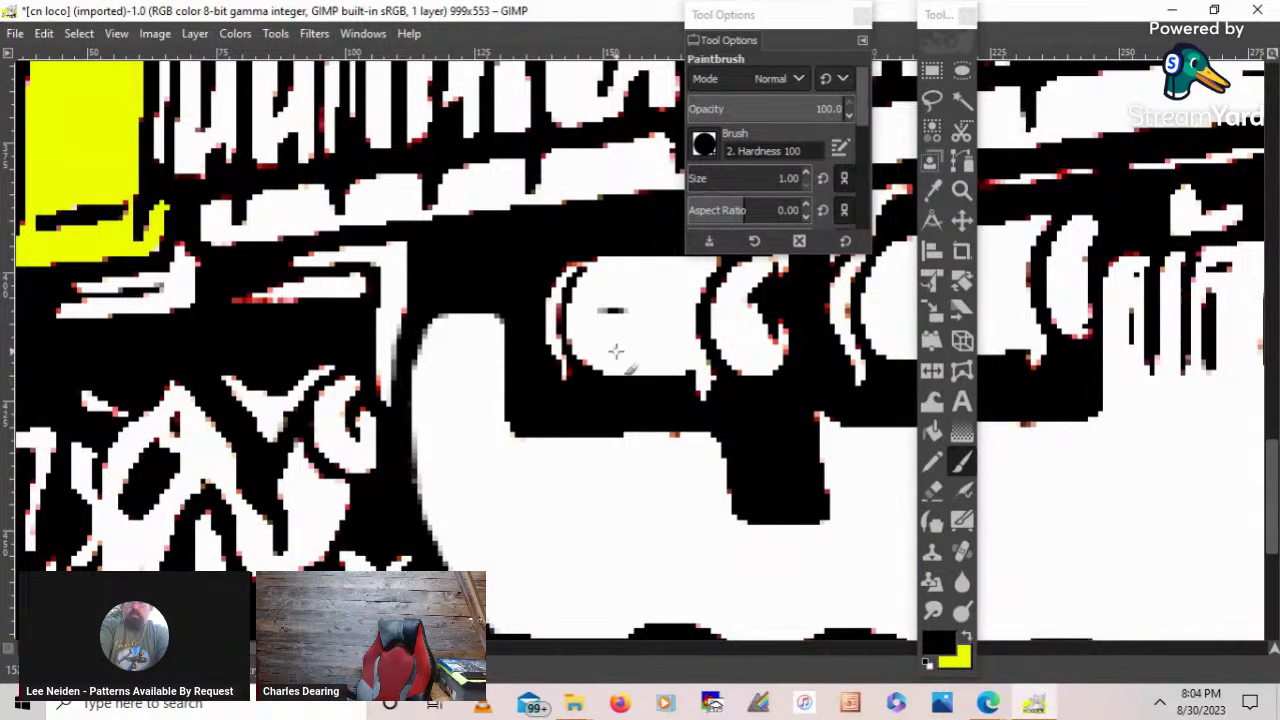
{"action": "mouse_move", "coordinate": [615, 255]}
{"action": "left_mouse_down"}
{"action": "mouse_move", "coordinate": [585, 318]}
{"action": "mouse_move", "coordinate": [598, 373]}
{"action": "mouse_move", "coordinate": [590, 291]}
{"action": "mouse_move", "coordinate": [618, 235]}
{"action": "mouse_move", "coordinate": [586, 346]}
{"action": "mouse_move", "coordinate": [613, 383]}
{"action": "left_mouse_up"}
{"action": "key", "text": "ctrl+z"}
{"action": "mouse_move", "coordinate": [598, 256]}
{"action": "left_mouse_down"}
{"action": "mouse_move", "coordinate": [574, 307]}
{"action": "mouse_move", "coordinate": [607, 250]}
{"action": "mouse_move", "coordinate": [565, 296]}
{"action": "mouse_move", "coordinate": [566, 313]}
{"action": "mouse_move", "coordinate": [581, 278]}
{"action": "mouse_move", "coordinate": [570, 337]}
{"action": "mouse_move", "coordinate": [599, 381]}
{"action": "mouse_move", "coordinate": [581, 345]}
{"action": "mouse_move", "coordinate": [599, 381]}
{"action": "mouse_move", "coordinate": [583, 338]}
{"action": "mouse_move", "coordinate": [594, 252]}
{"action": "mouse_move", "coordinate": [581, 312]}
{"action": "mouse_move", "coordinate": [616, 248]}
{"action": "left_mouse_up"}
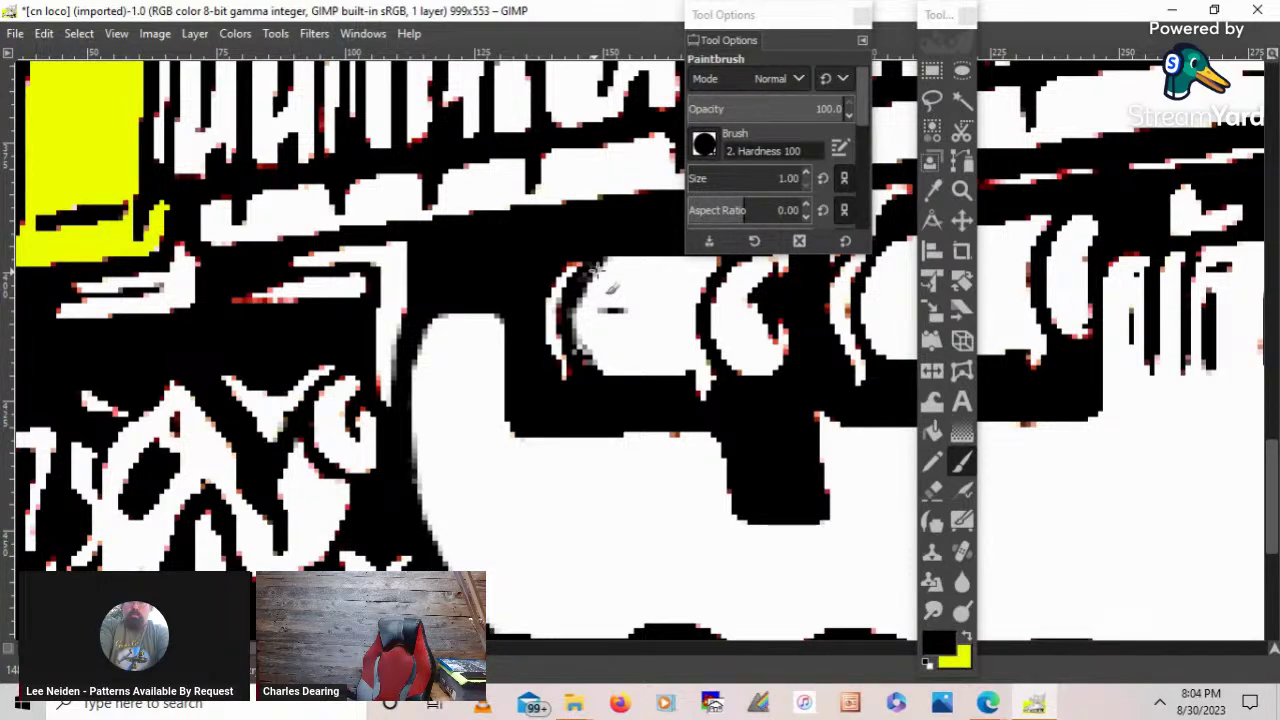
{"action": "key", "text": "ctrl+z"}
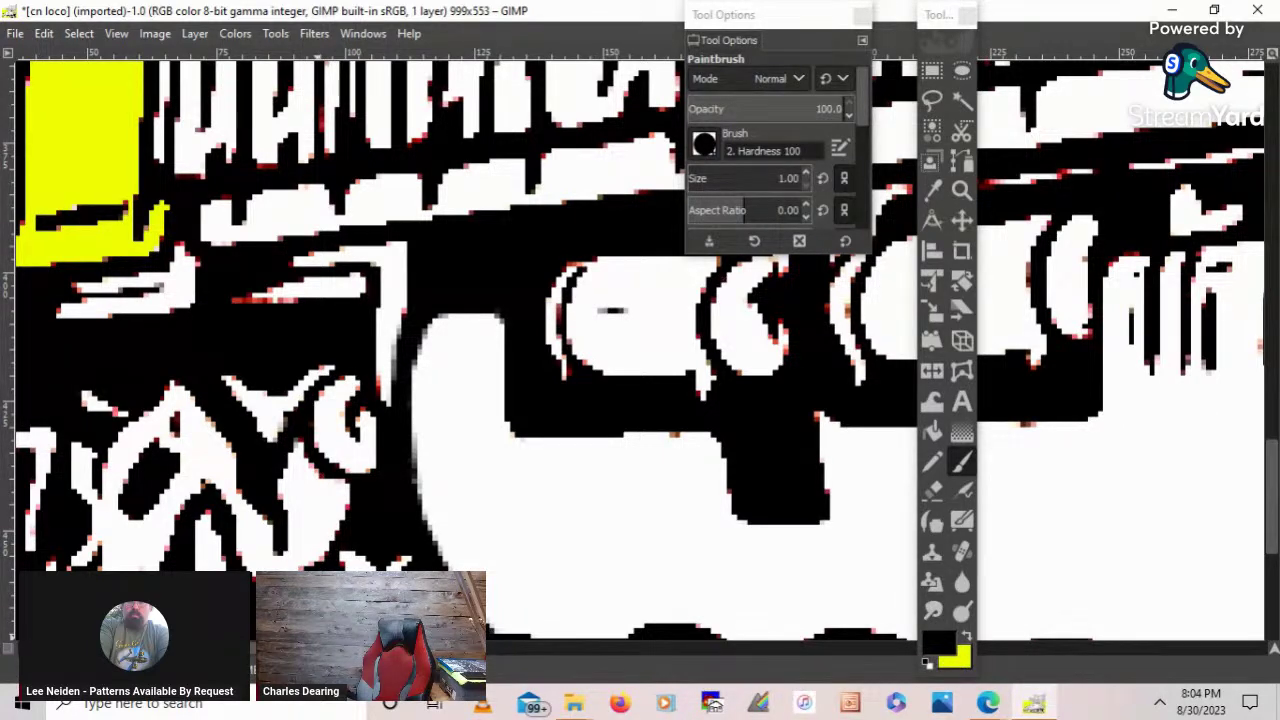
- Sample the artwork's yellow and black in turn as the foreground color for the Paintbrush
{"action": "mouse_move", "coordinate": [295, 647]}
{"action": "left_mouse_down"}
{"action": "mouse_move", "coordinate": [249, 647]}
{"action": "mouse_move", "coordinate": [315, 647]}
{"action": "left_mouse_up"}
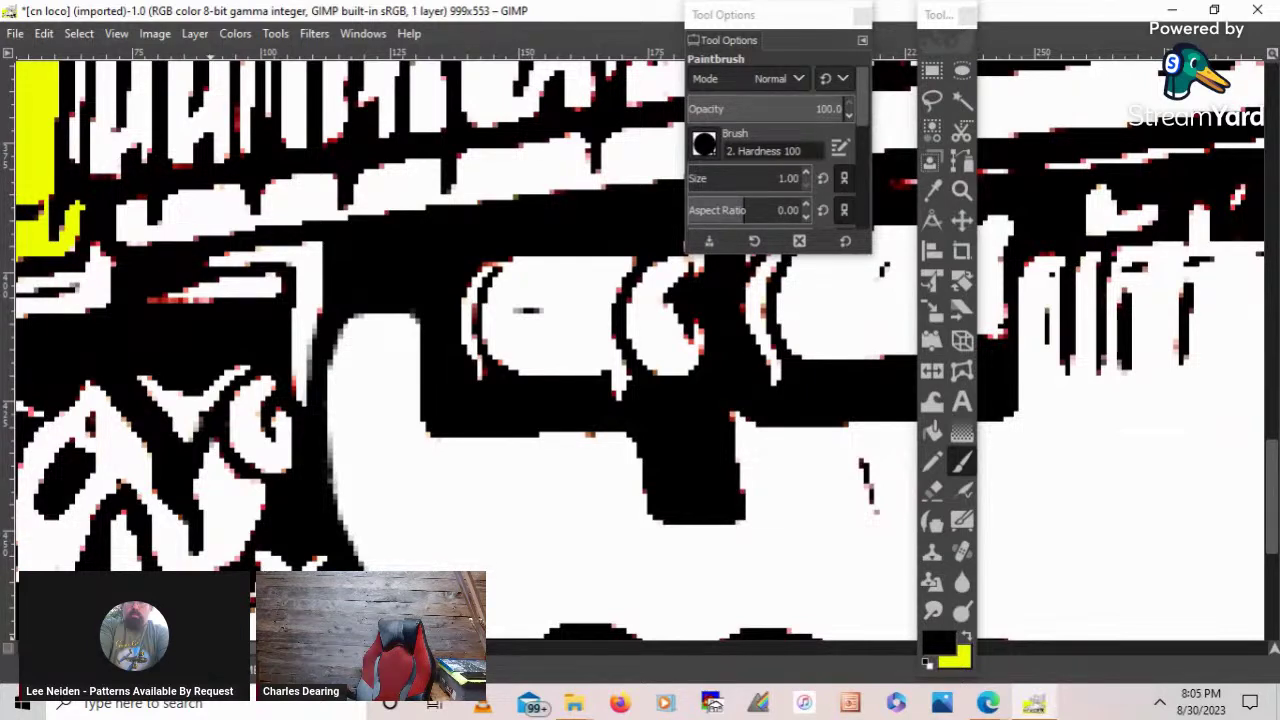
{"action": "left_click_drag", "start_coordinate": [211, 647], "coordinate": [210, 647]}
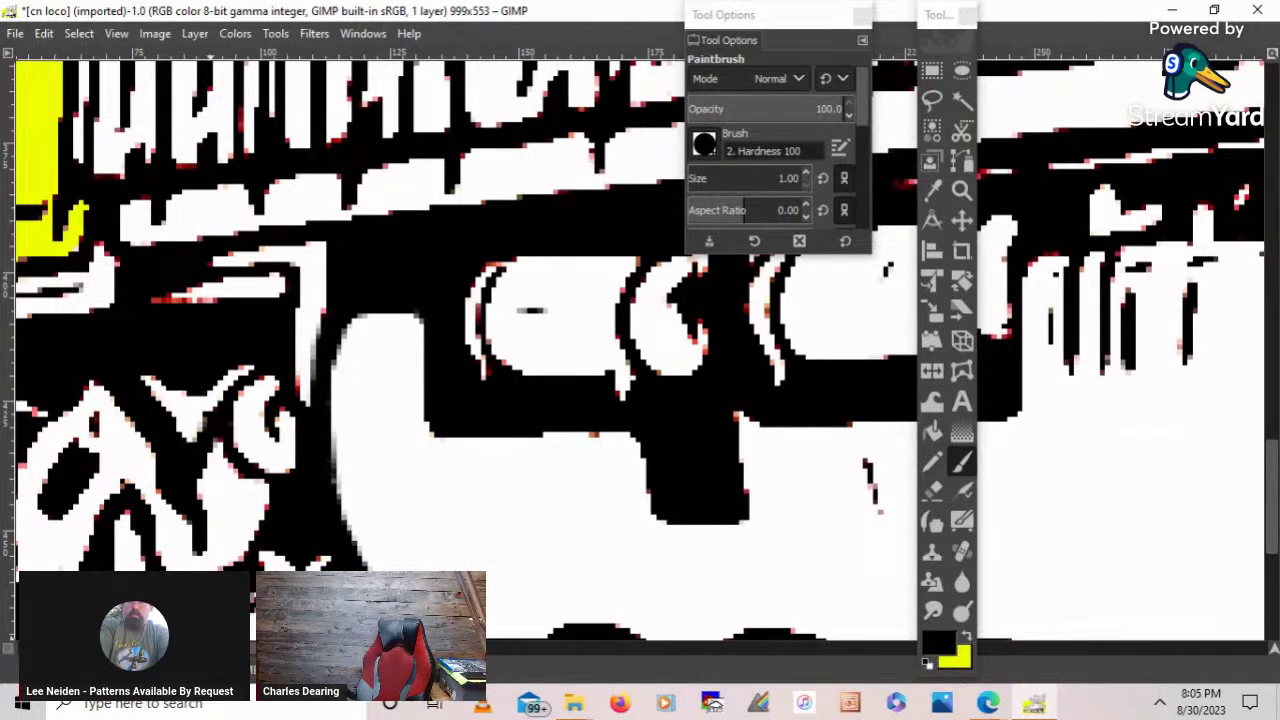
{"action": "left_click_drag", "start_coordinate": [210, 647], "coordinate": [146, 647]}
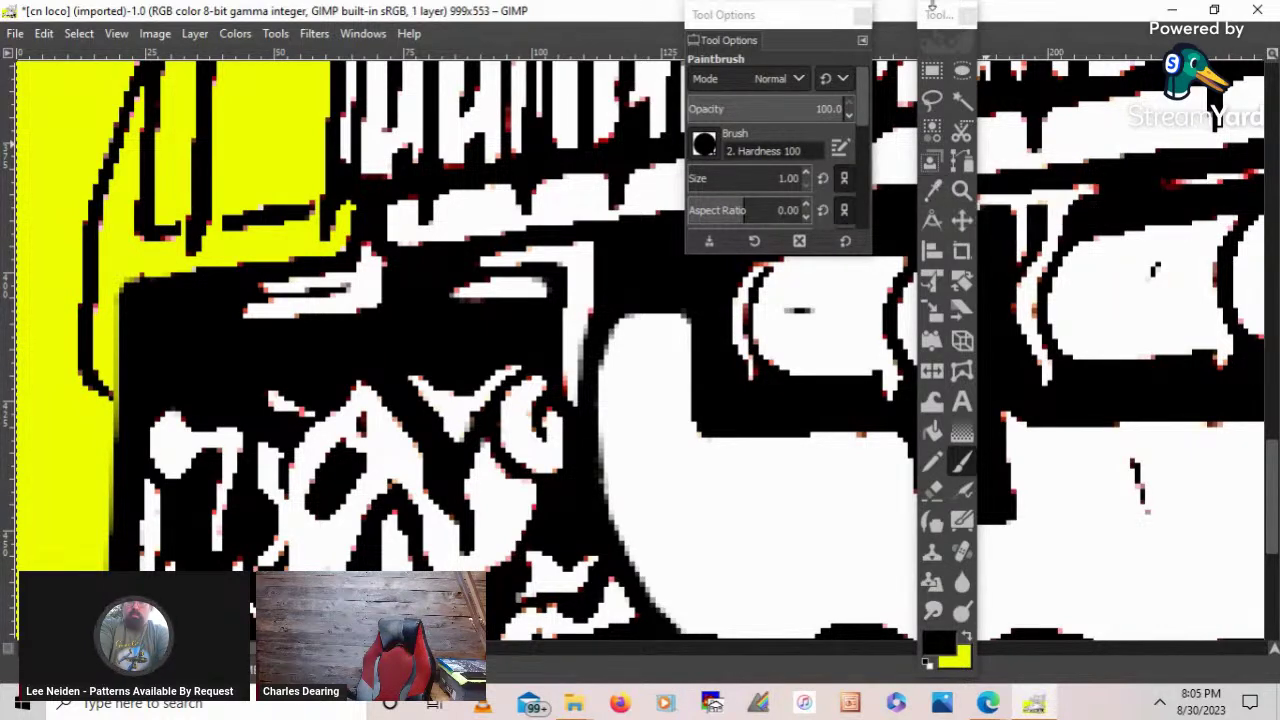
{"action": "left_click", "coordinate": [936, 189]}
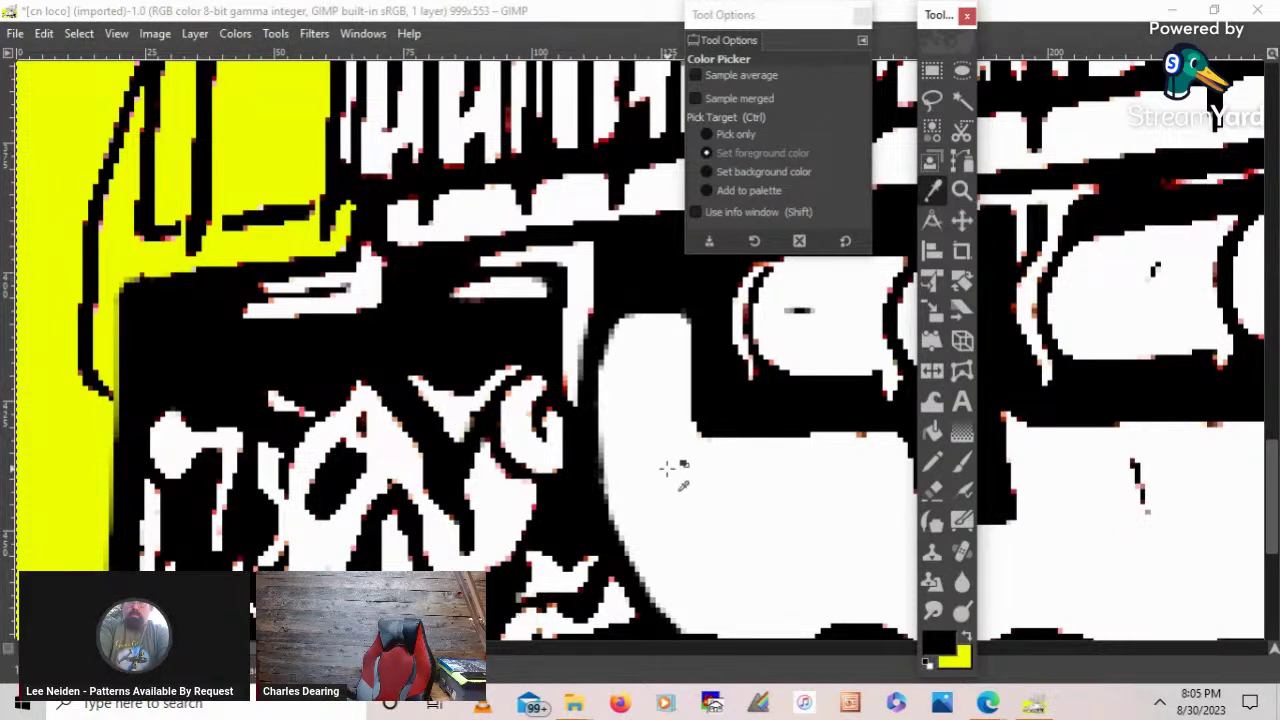
{"action": "left_click", "coordinate": [706, 374]}
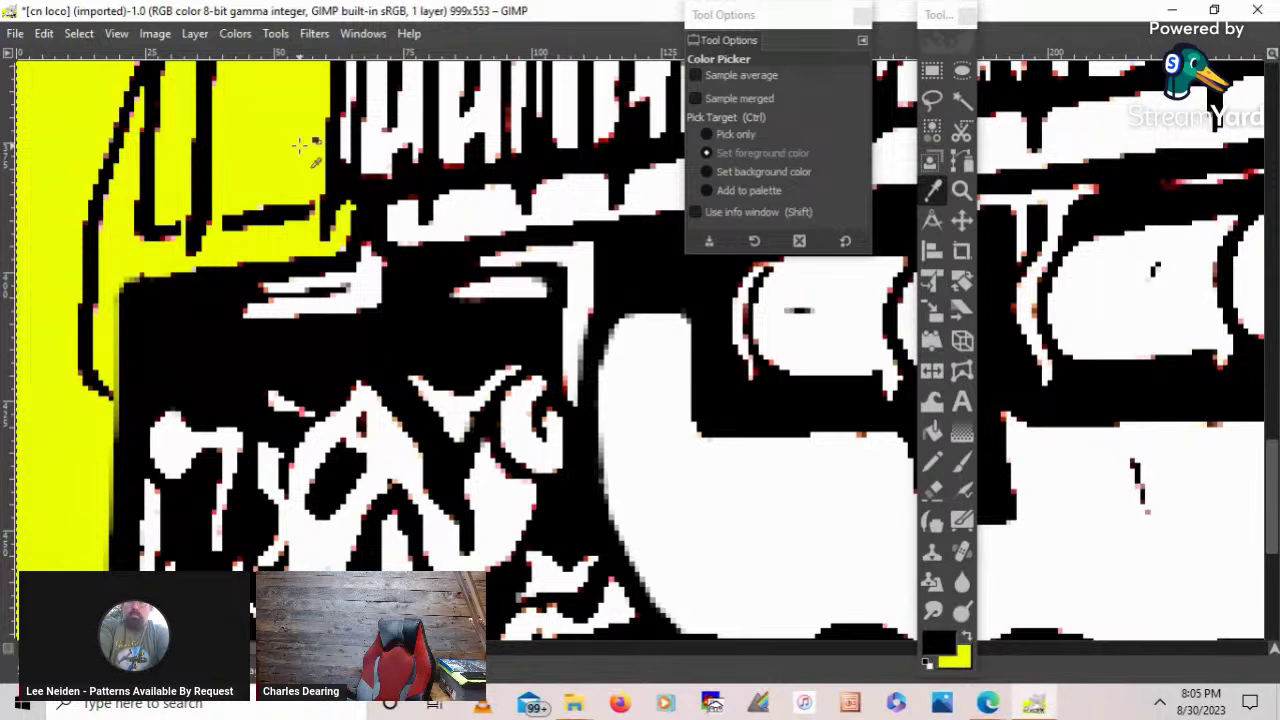
{"action": "left_click", "coordinate": [265, 123]}
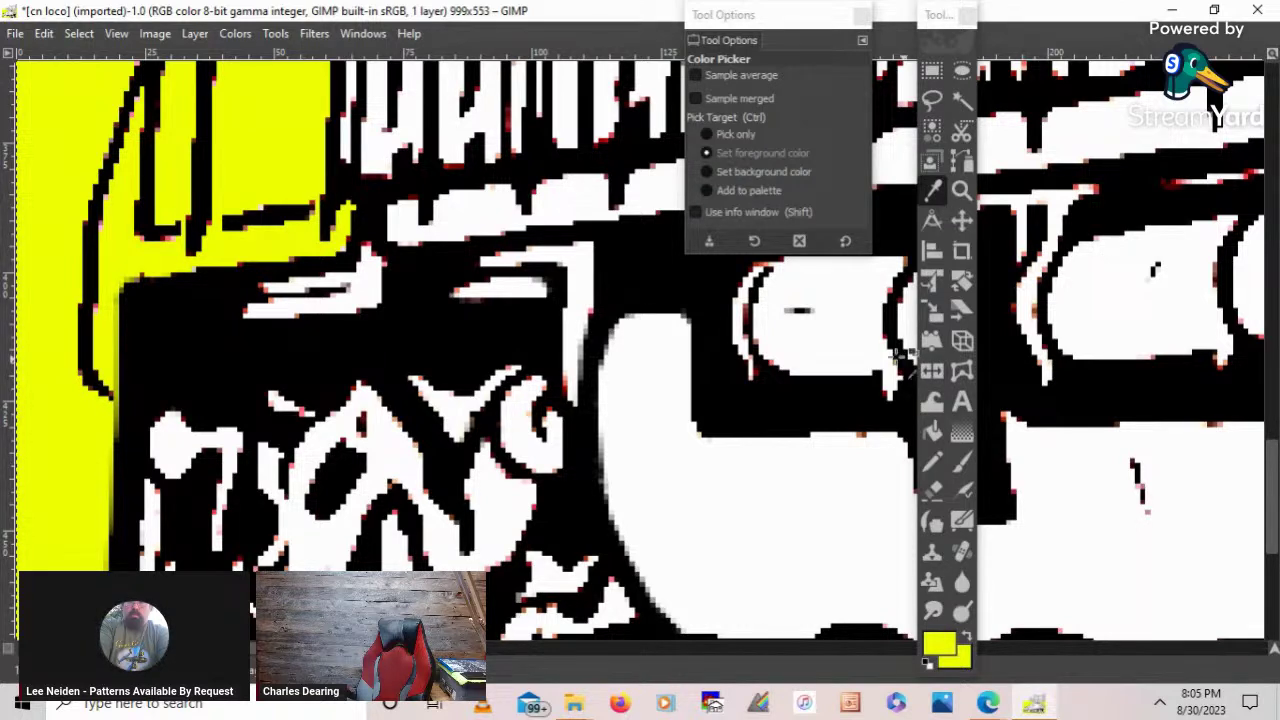
{"action": "left_click", "coordinate": [537, 339]}
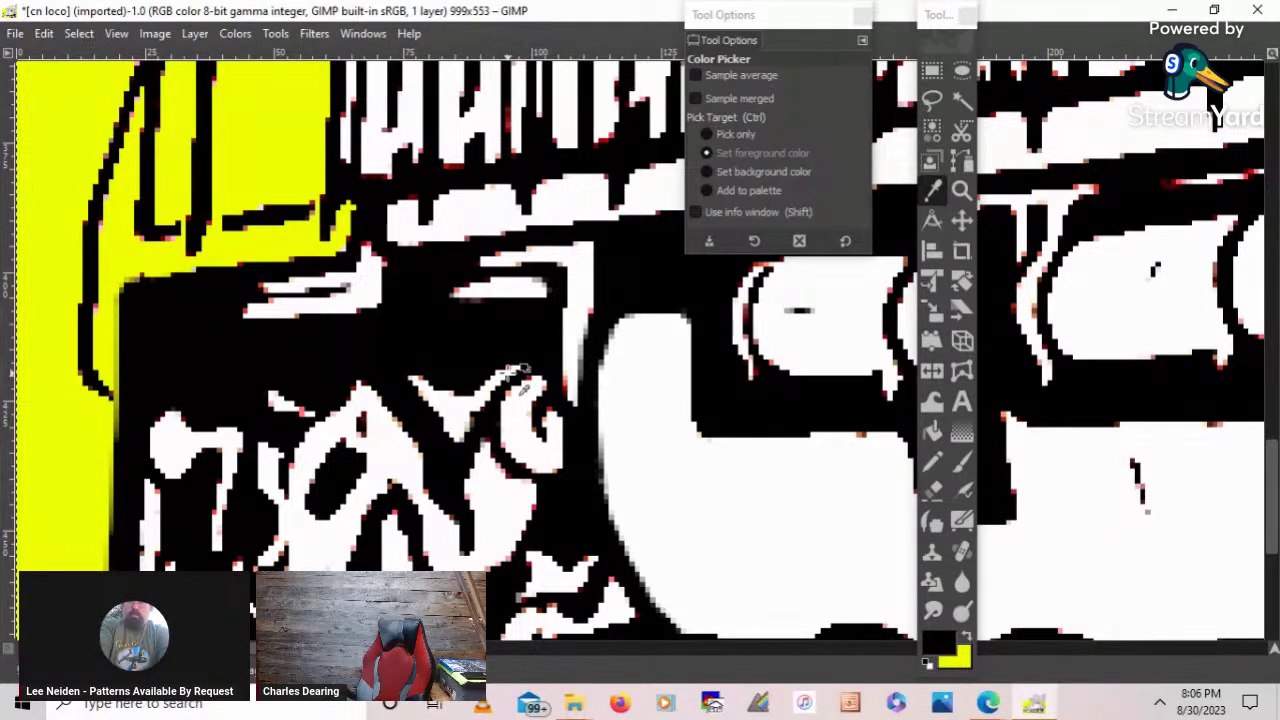
{"action": "left_click", "coordinate": [963, 462]}
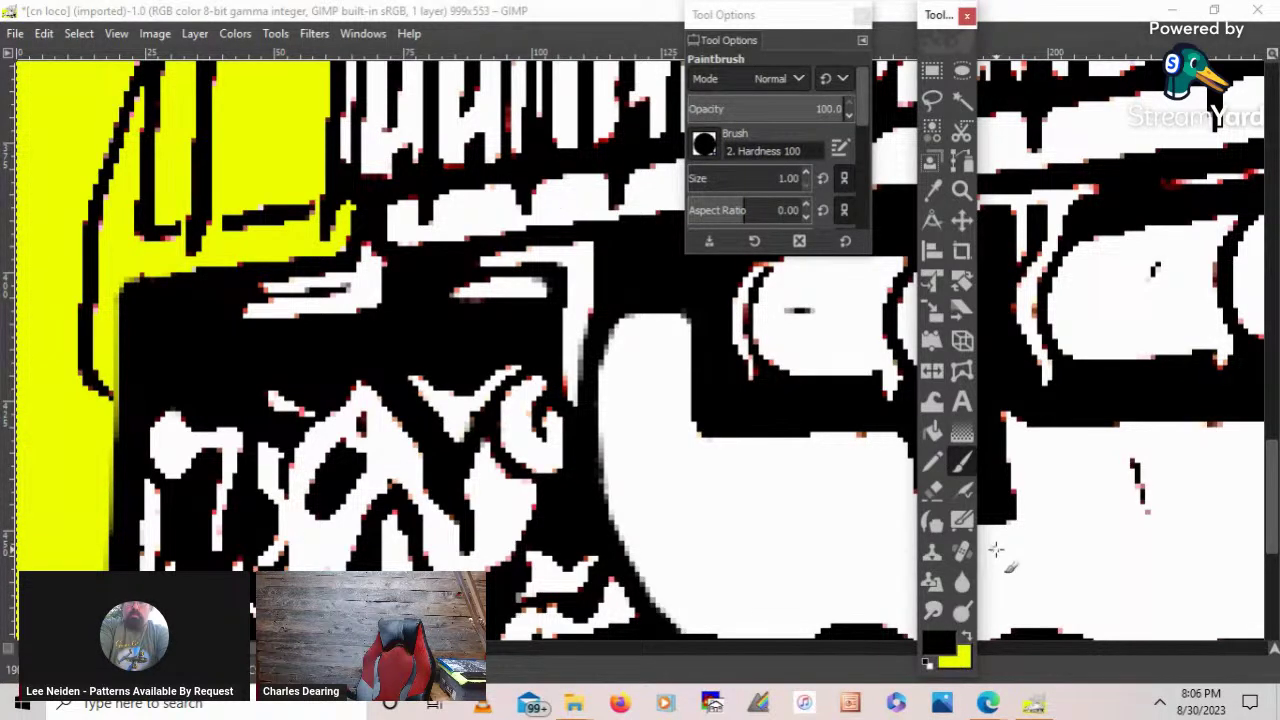
- Sample white from the artwork as the foreground color and set the Paintbrush size to 3
{"action": "left_click", "coordinate": [928, 190]}
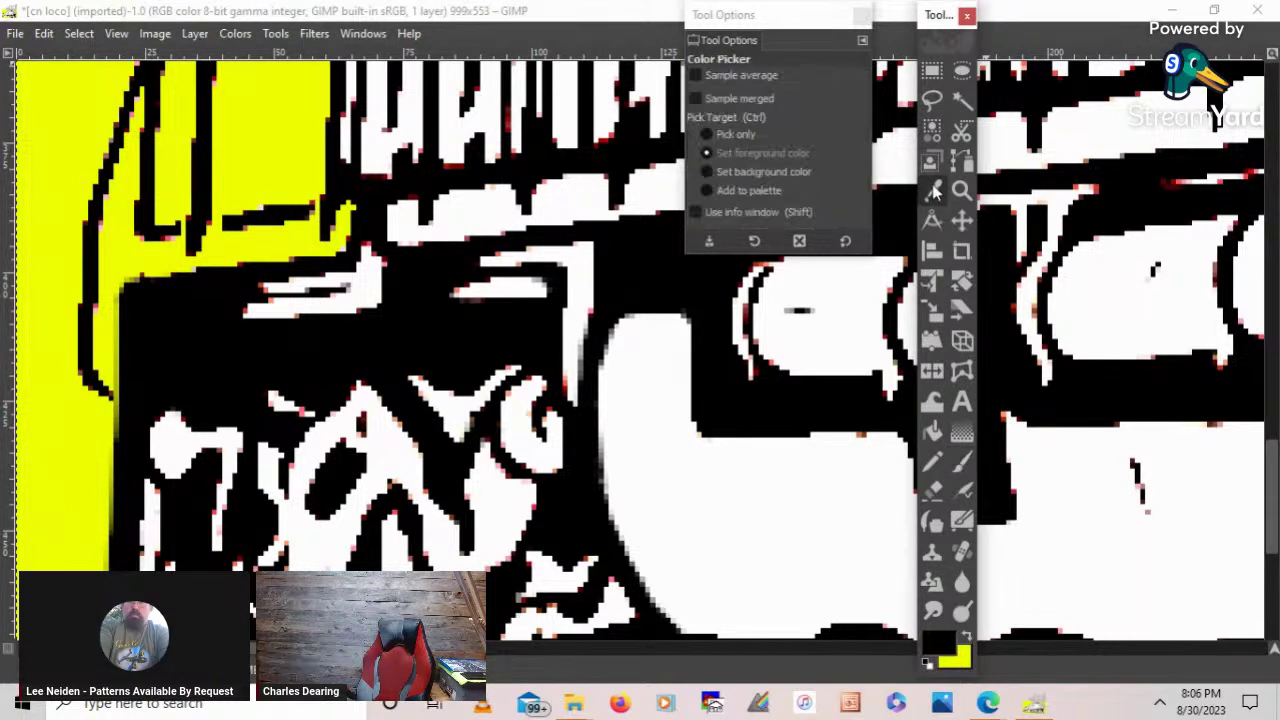
{"action": "left_click", "coordinate": [741, 515]}
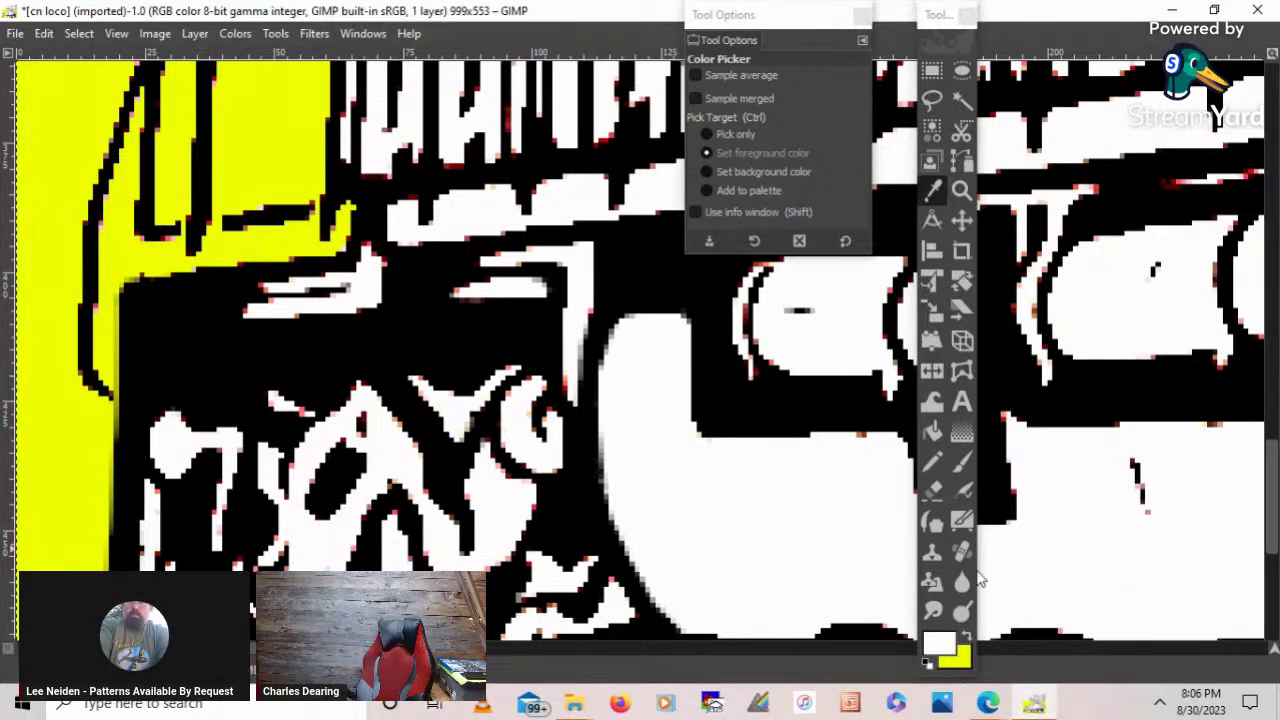
{"action": "left_click", "coordinate": [963, 461]}
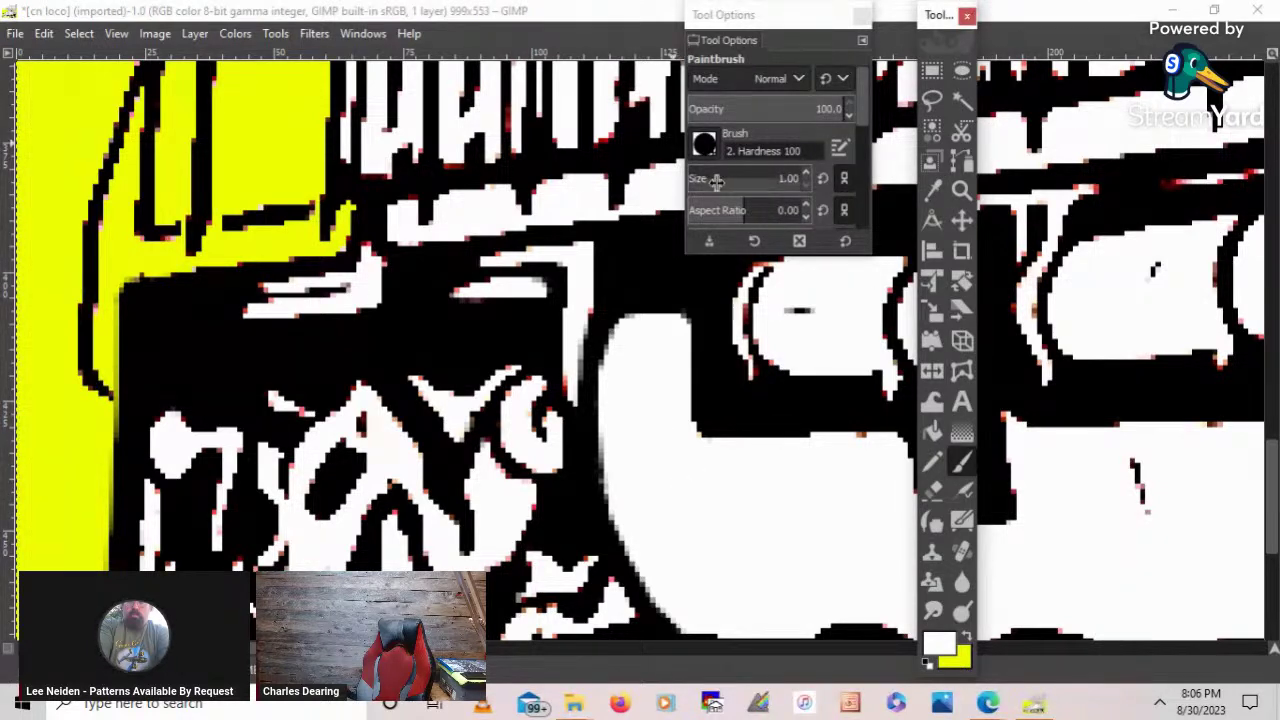
{"action": "left_click", "coordinate": [818, 178]}
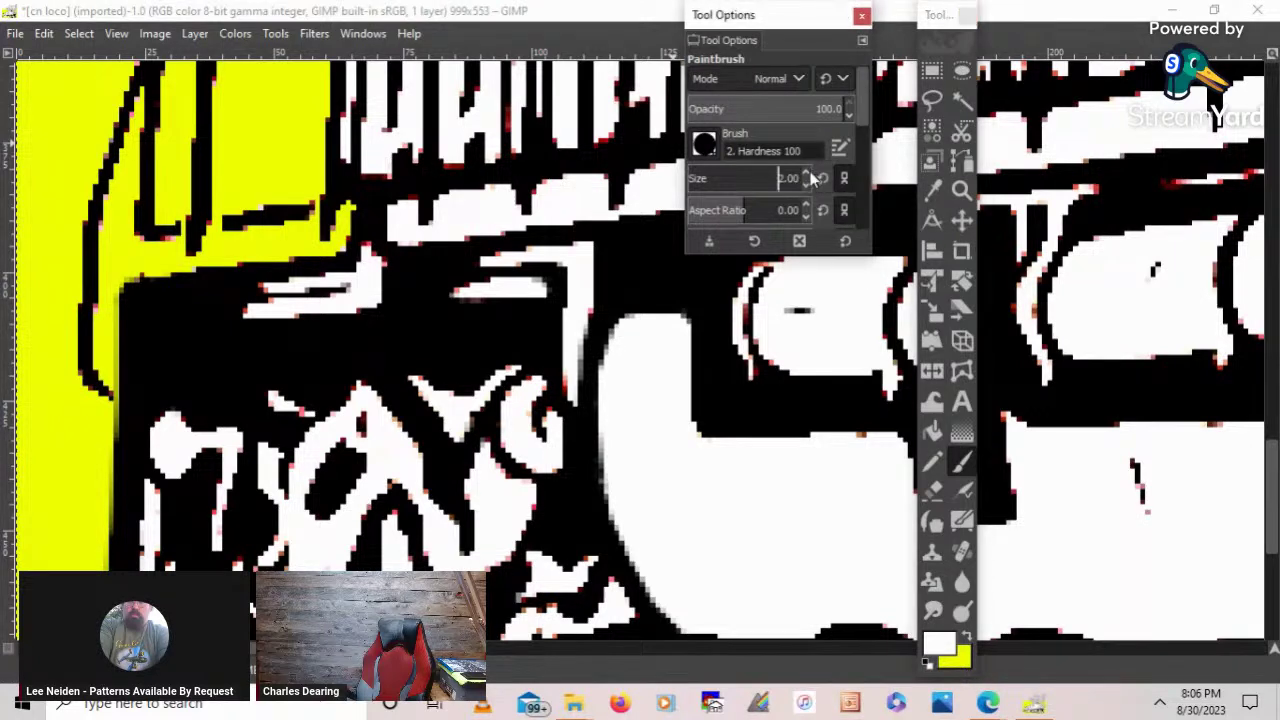
{"action": "key", "text": "bracketright"}
{"action": "key", "text": "bracketright"}
- Paint white over the dark dash inside the first rounded shape and the black notch along the second rounded shape's right edge
{"action": "mouse_move", "coordinate": [374, 421]}
{"action": "left_mouse_down"}
{"action": "mouse_move", "coordinate": [373, 440]}
{"action": "mouse_move", "coordinate": [357, 423]}
{"action": "mouse_move", "coordinate": [394, 449]}
{"action": "left_mouse_up"}
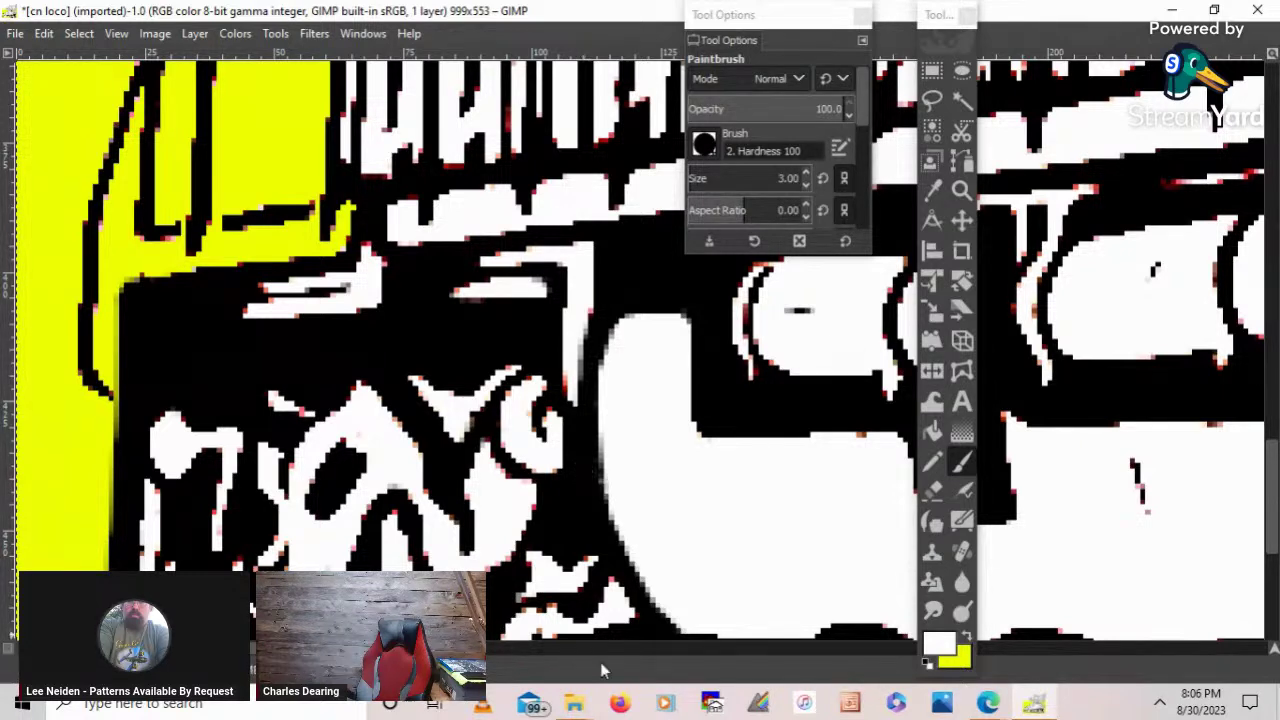
{"action": "scroll", "coordinate": [466, 345], "scroll_direction": "right", "scroll_amount": 5}
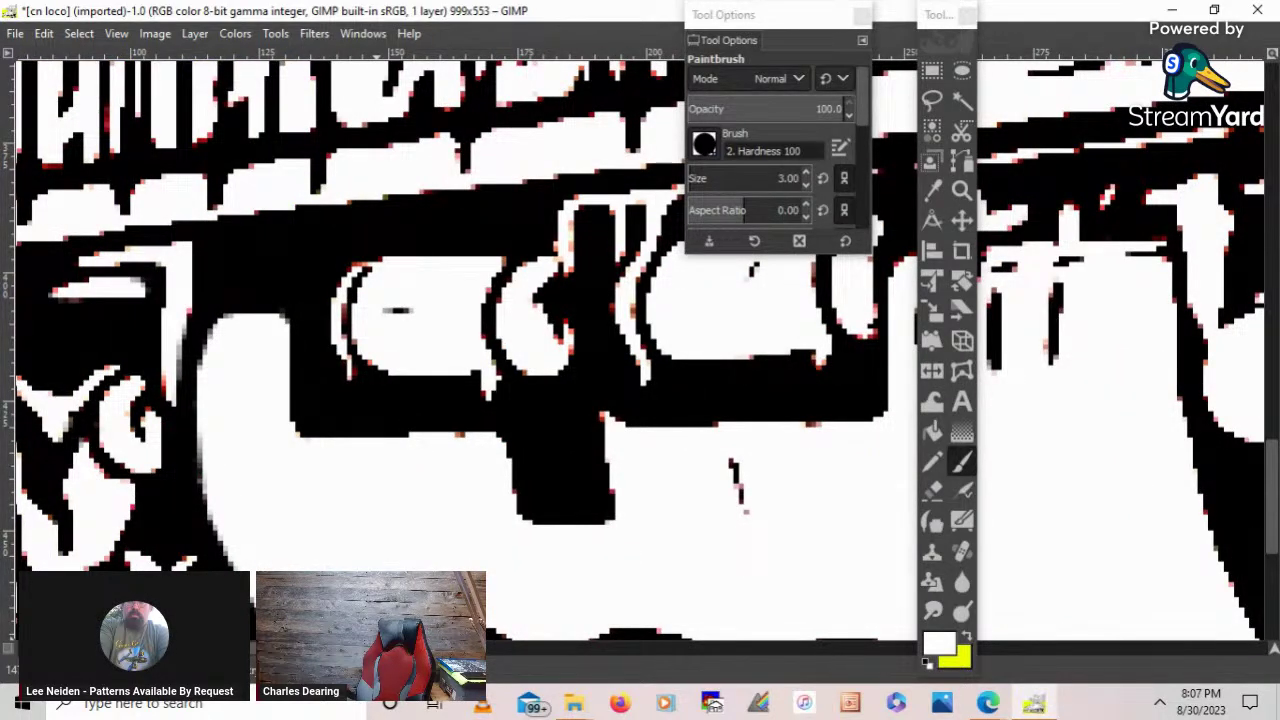
{"action": "mouse_move", "coordinate": [376, 648]}
{"action": "left_mouse_down"}
{"action": "mouse_move", "coordinate": [425, 648]}
{"action": "mouse_move", "coordinate": [346, 648]}
{"action": "mouse_move", "coordinate": [401, 648]}
{"action": "left_mouse_up"}
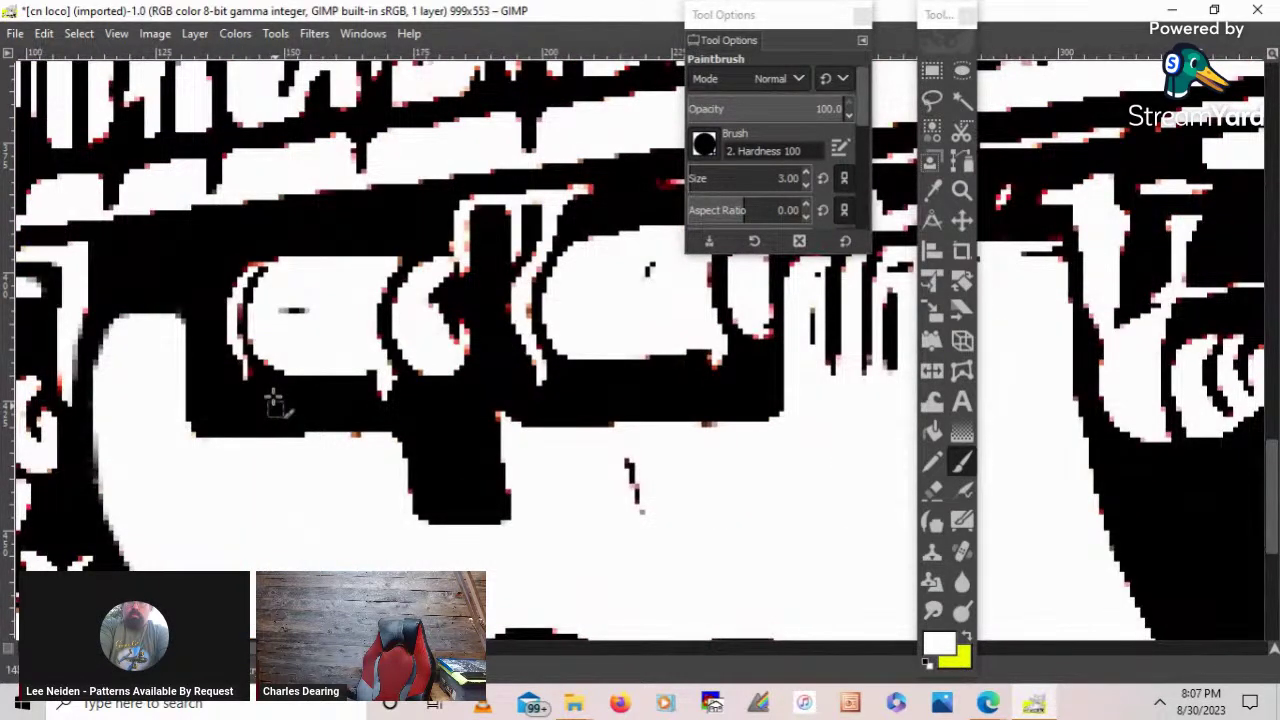
{"action": "left_click_drag", "start_coordinate": [308, 311], "coordinate": [286, 309]}
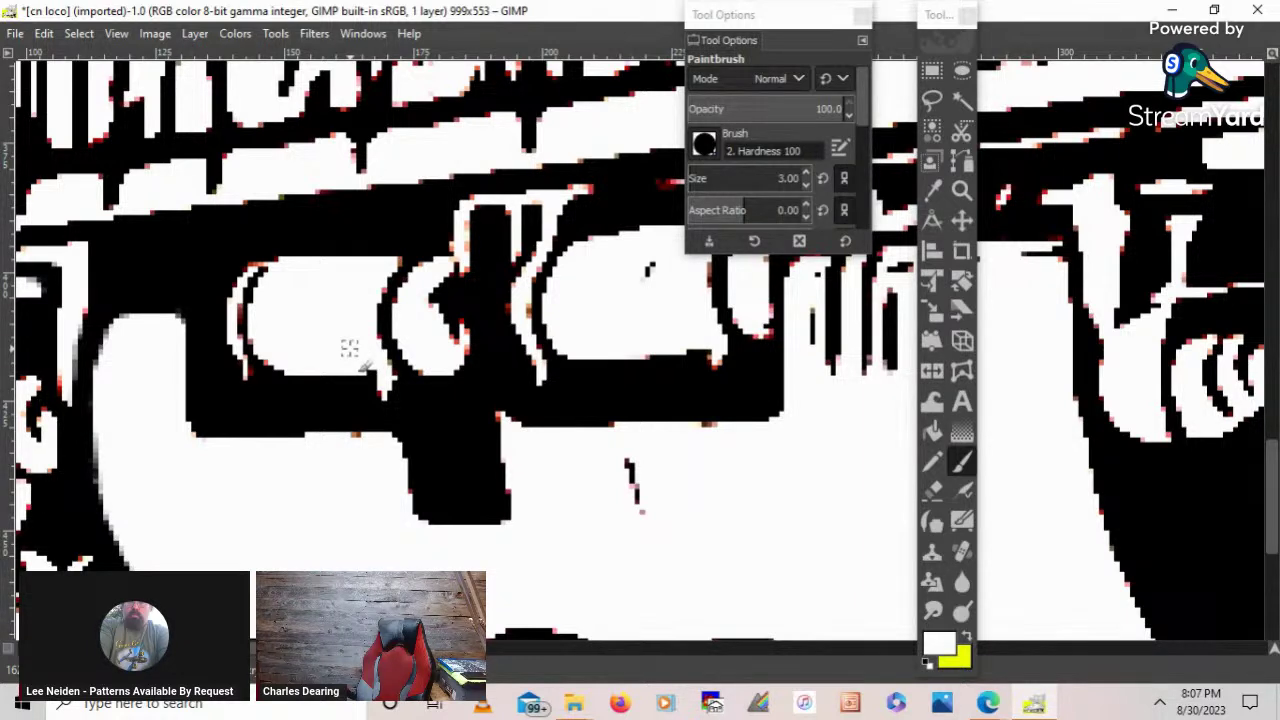
{"action": "mouse_move", "coordinate": [460, 330]}
{"action": "left_mouse_down"}
{"action": "mouse_move", "coordinate": [452, 272]}
{"action": "mouse_move", "coordinate": [433, 306]}
{"action": "mouse_move", "coordinate": [455, 258]}
{"action": "left_mouse_up"}
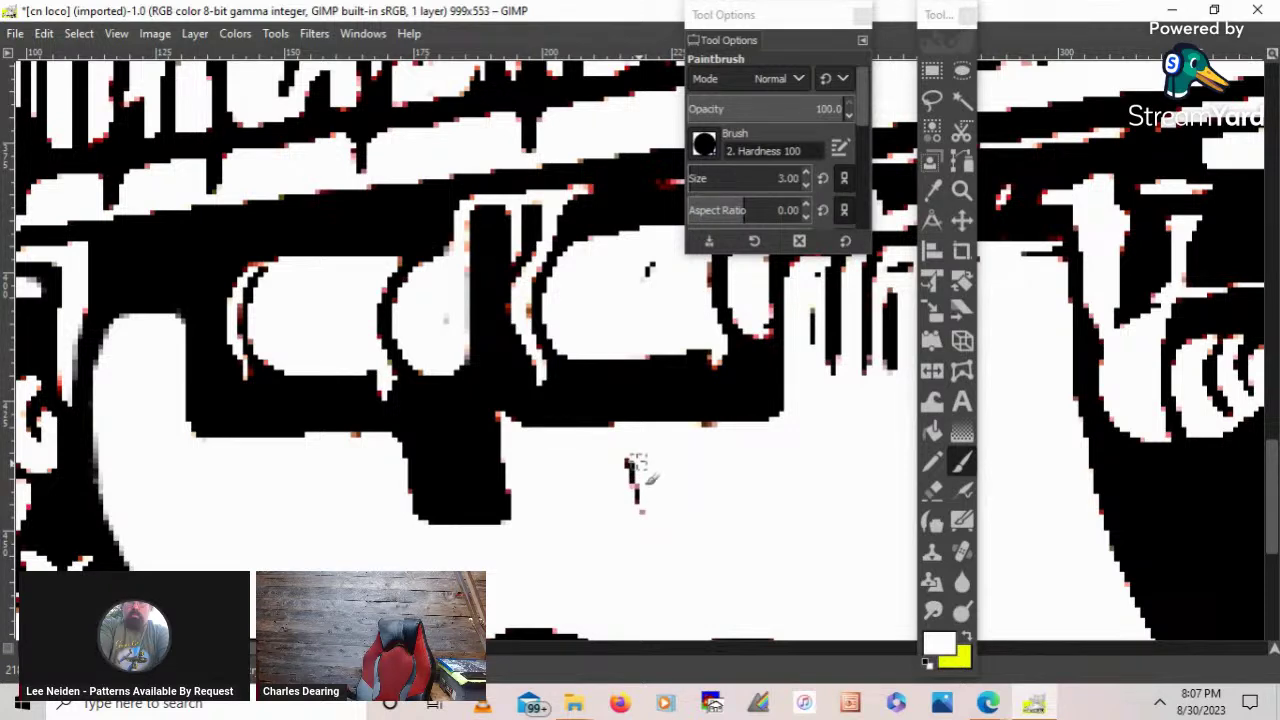
- Paint out the broken black mark in the large white area and the short black dash near its upper right corner
{"action": "left_click_drag", "start_coordinate": [634, 468], "coordinate": [605, 486]}
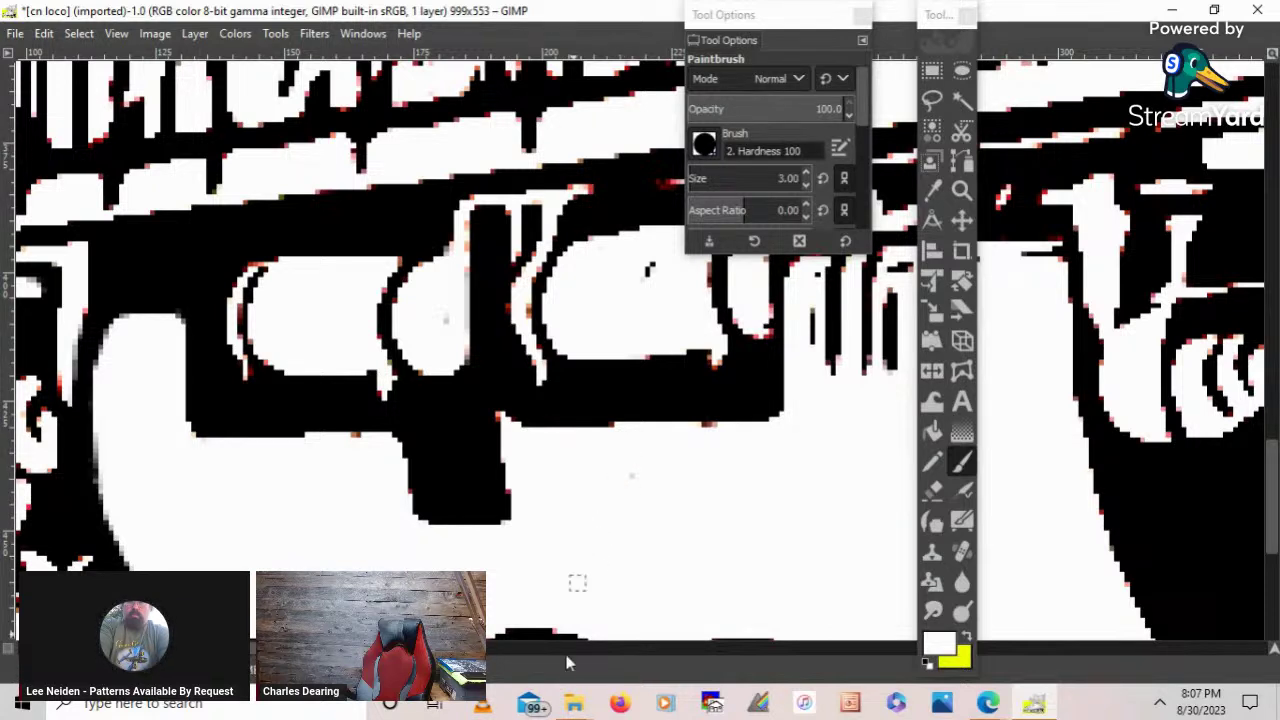
{"action": "scroll", "coordinate": [337, 337], "scroll_direction": "right", "scroll_amount": 5}
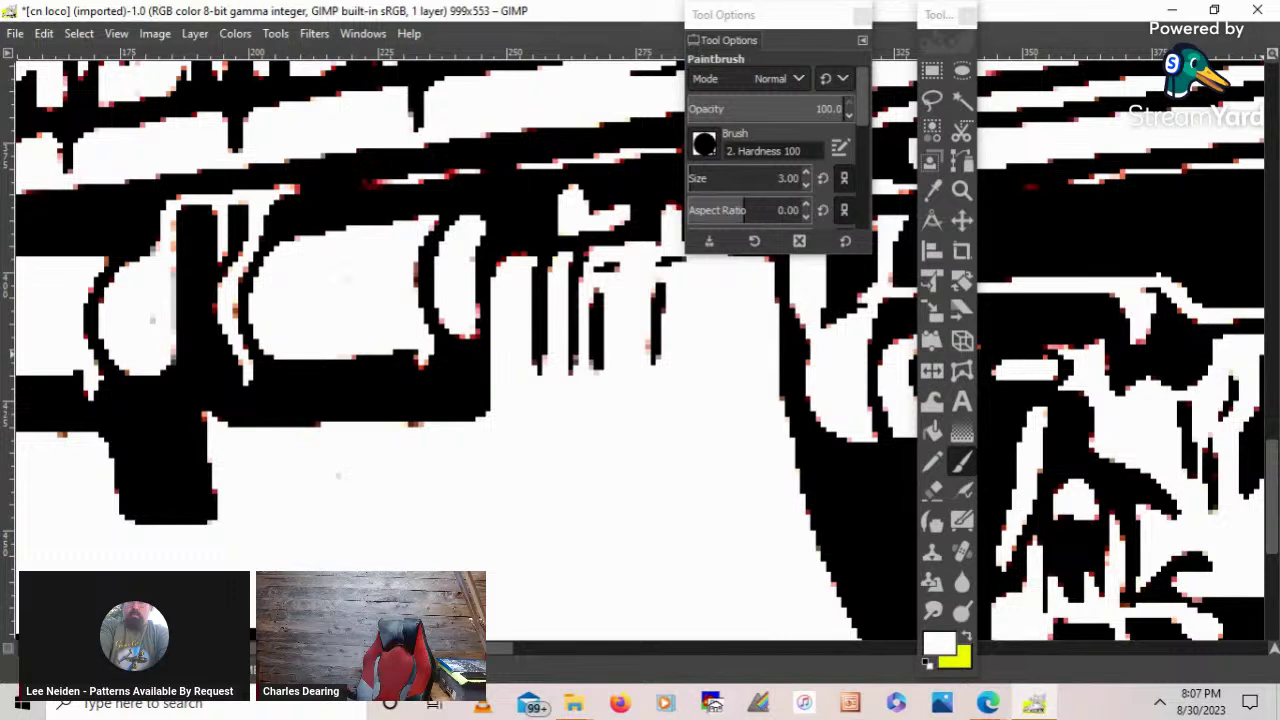
{"action": "scroll", "coordinate": [680, 325], "scroll_direction": "up", "scroll_amount": 2}
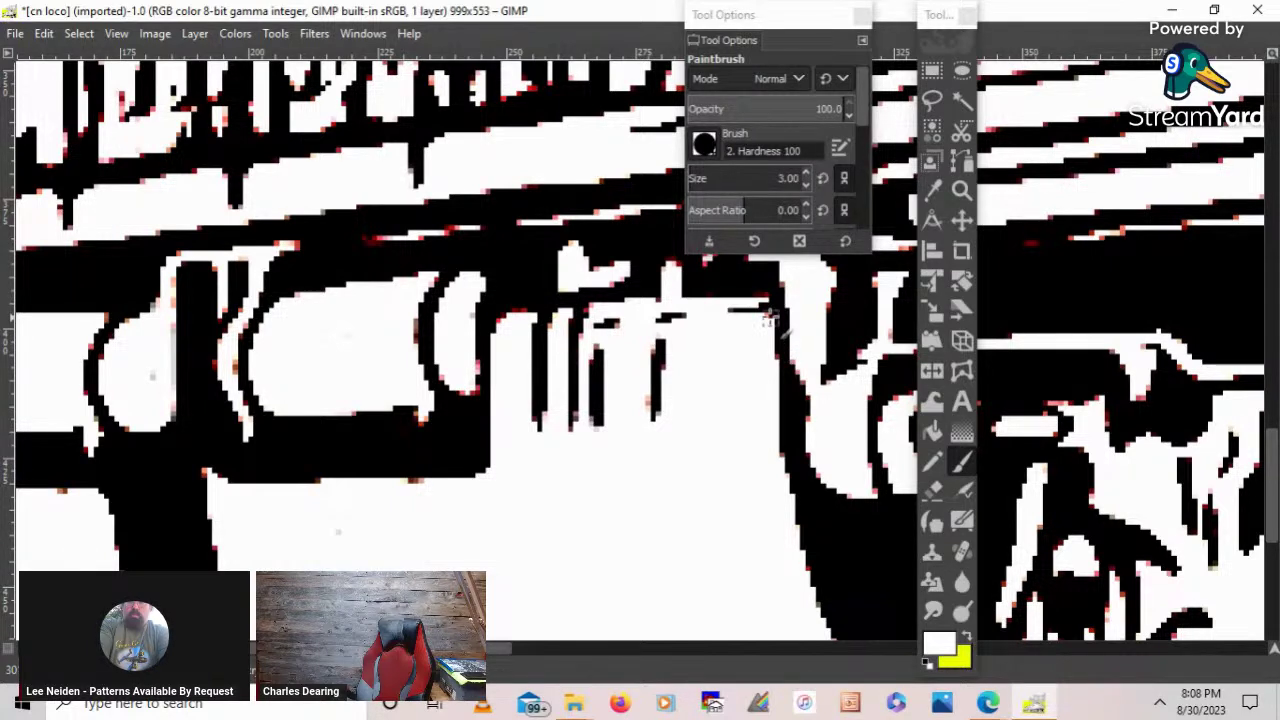
{"action": "left_click_drag", "start_coordinate": [770, 317], "coordinate": [721, 311]}
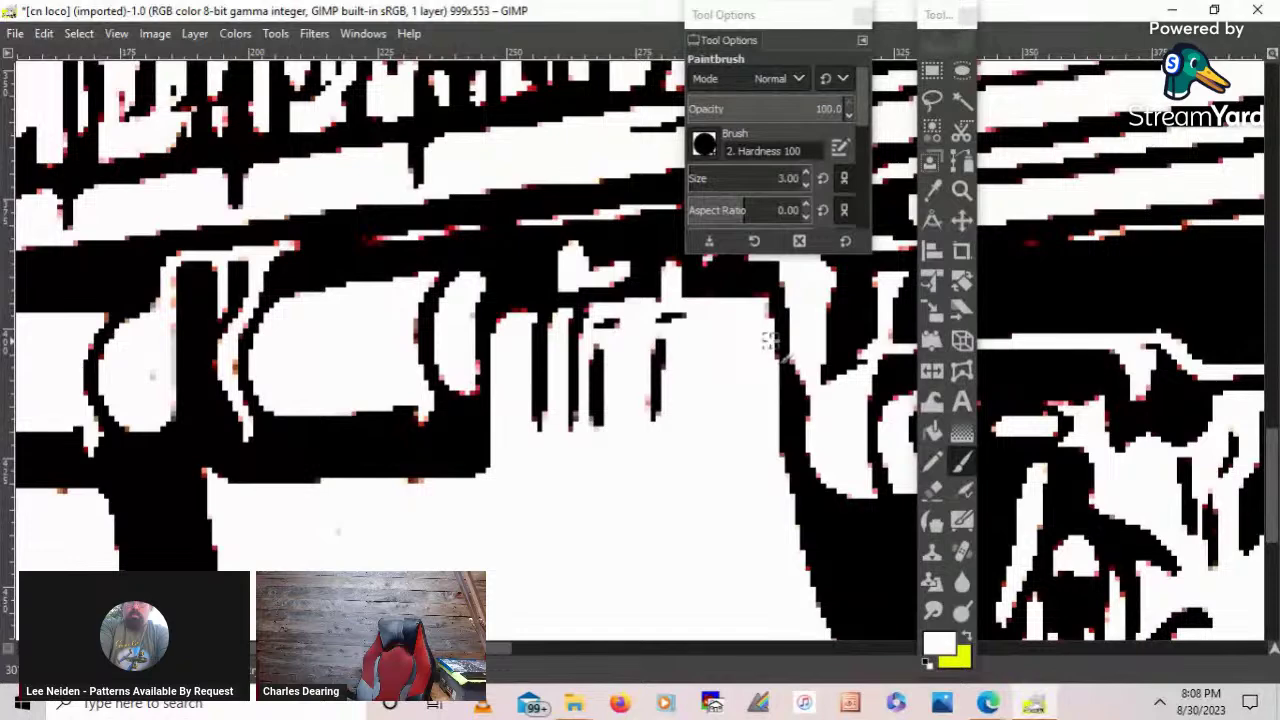
- Sample black from the artwork and paint over the white spur joining the striped white sliver to the yellow area
{"action": "left_click_drag", "start_coordinate": [497, 648], "coordinate": [461, 652]}
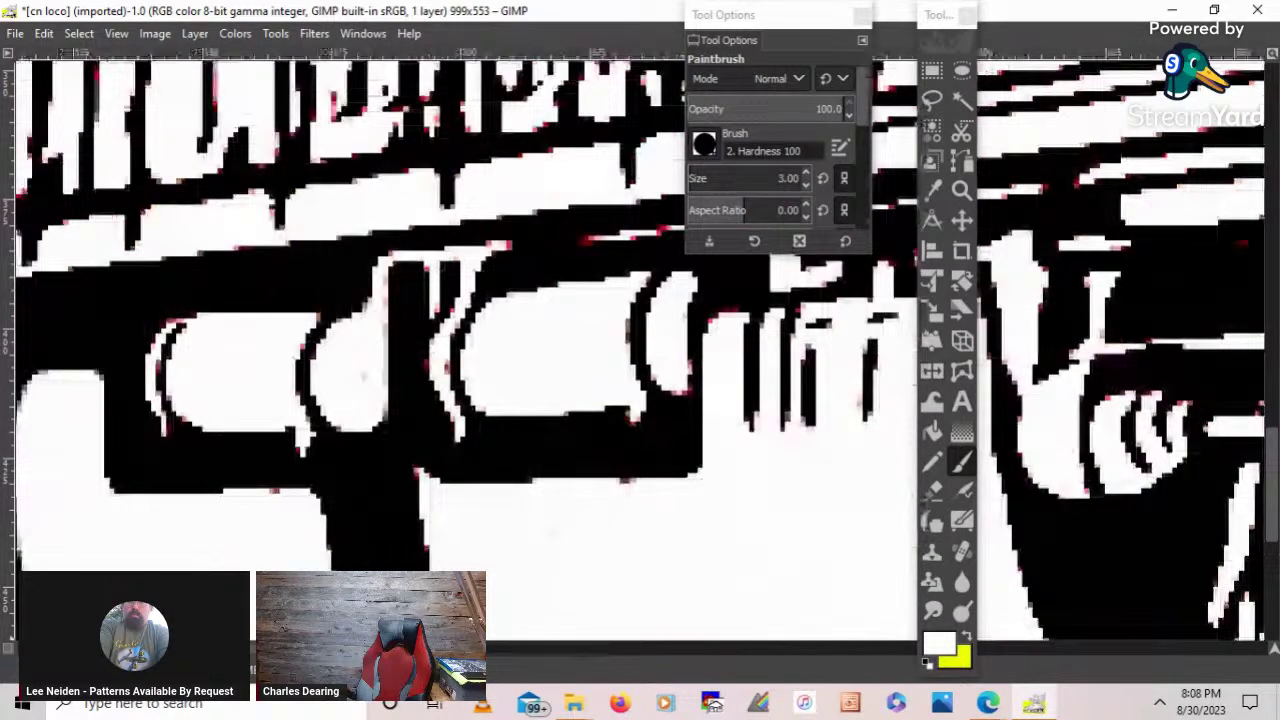
{"action": "left_click_drag", "start_coordinate": [461, 652], "coordinate": [335, 652]}
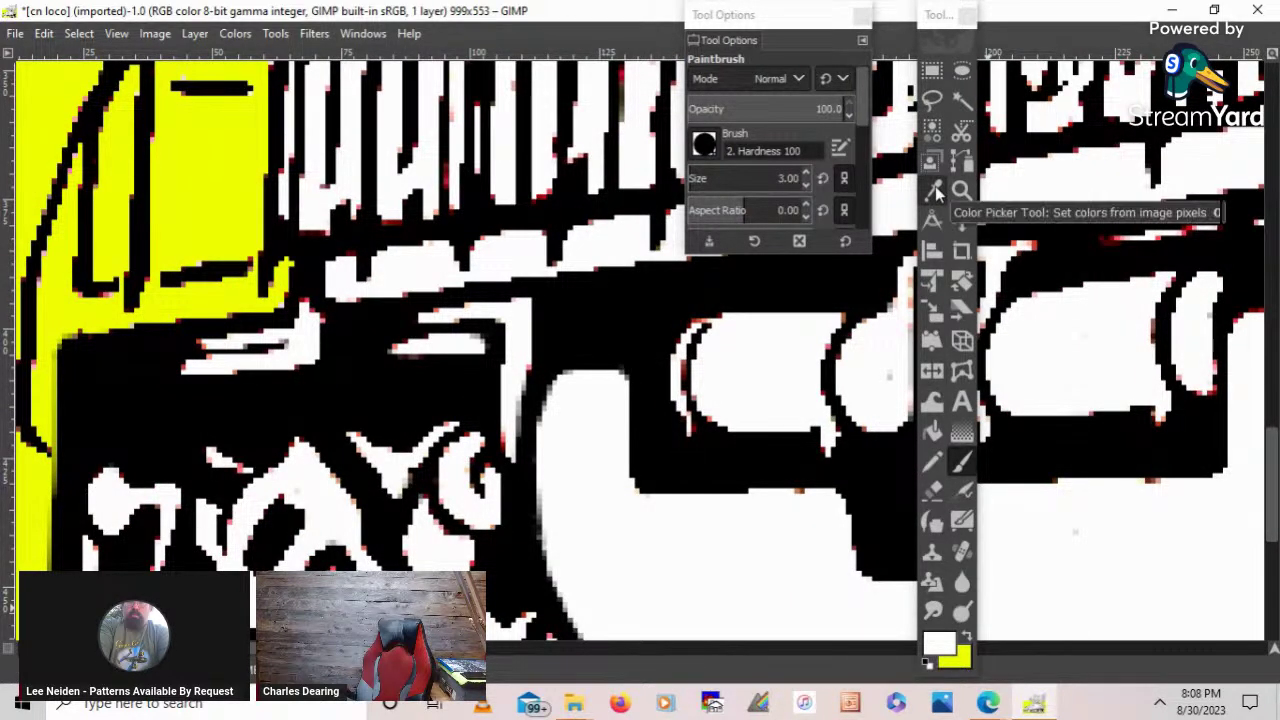
{"action": "left_click", "coordinate": [935, 192]}
{"action": "left_click", "coordinate": [863, 506]}
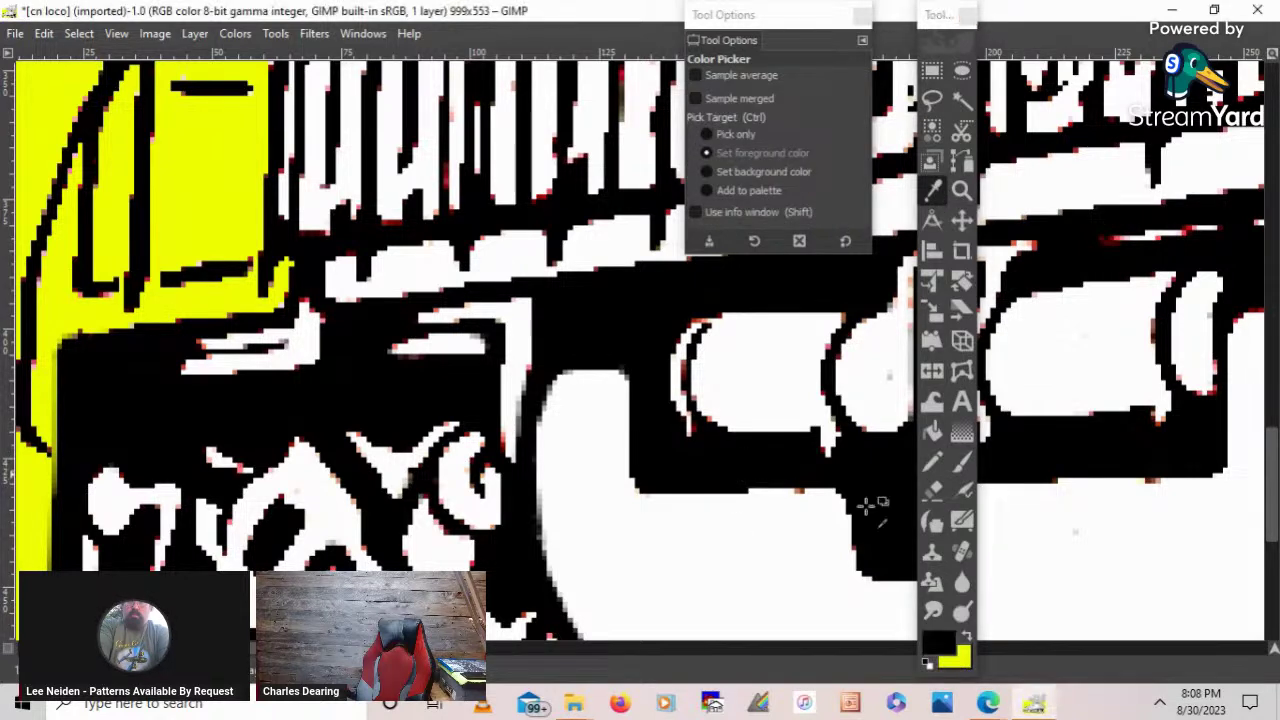
{"action": "left_click", "coordinate": [961, 461]}
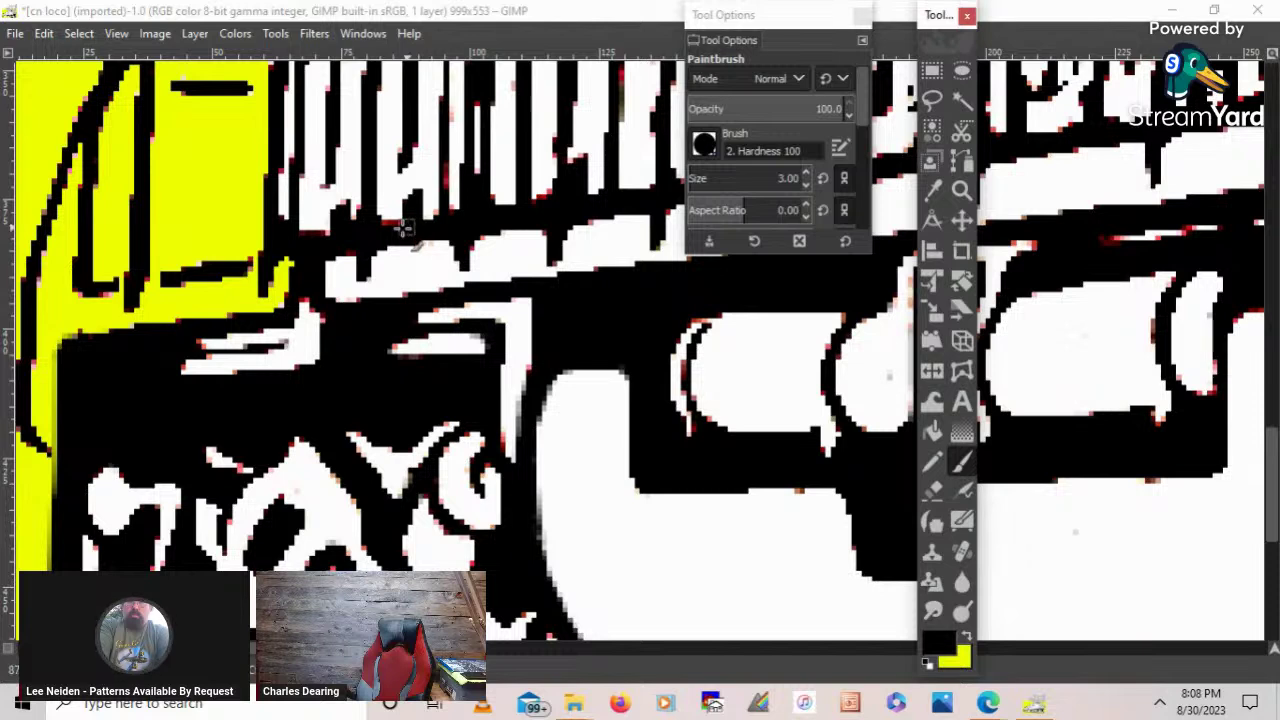
{"action": "left_click", "coordinate": [310, 304]}
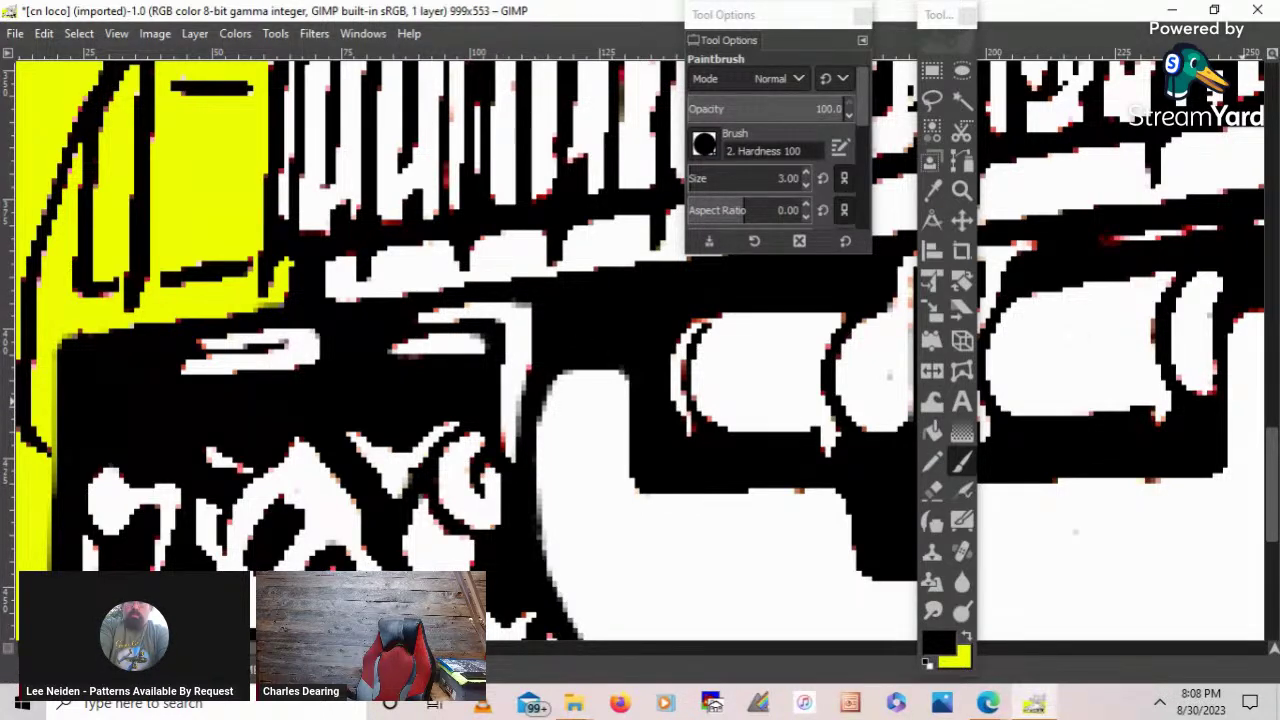
- Sample white from the large white area and try to join the small slanted fragment to the forked shape above with the Paintbrush
{"action": "scroll", "coordinate": [1273, 457], "scroll_direction": "down", "scroll_amount": 3}
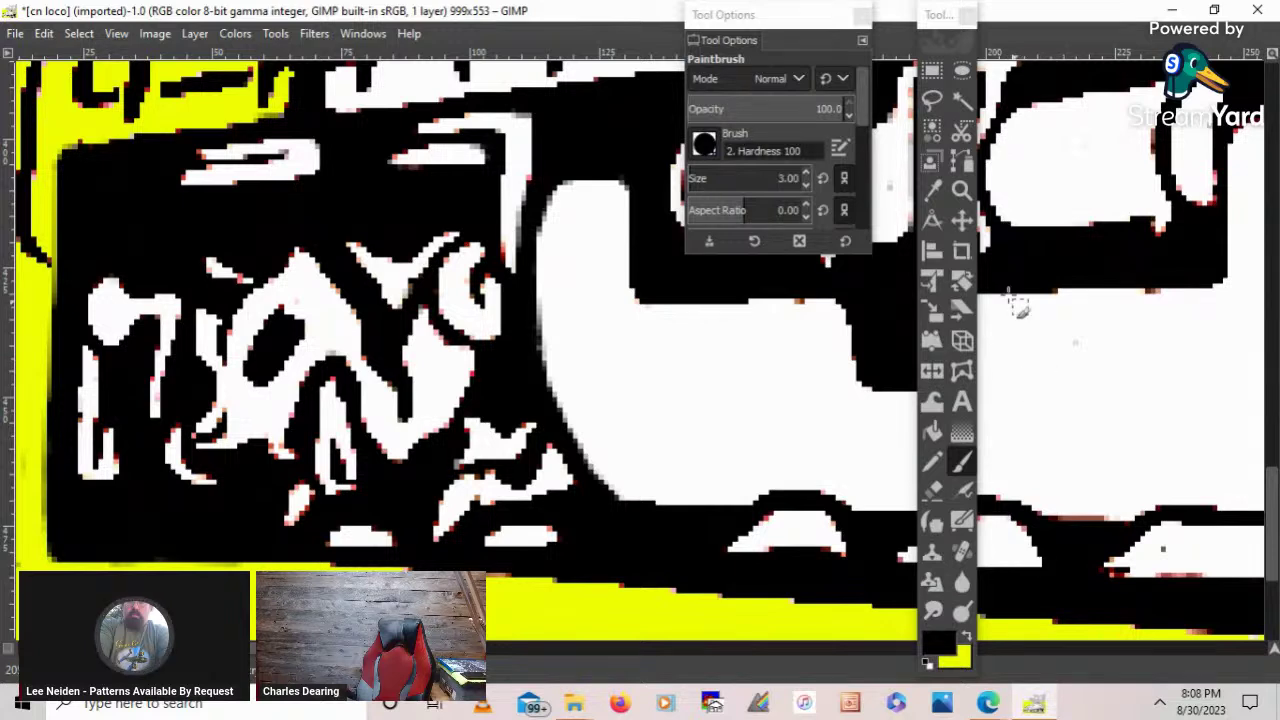
{"action": "left_click", "coordinate": [931, 190]}
{"action": "left_click", "coordinate": [675, 343]}
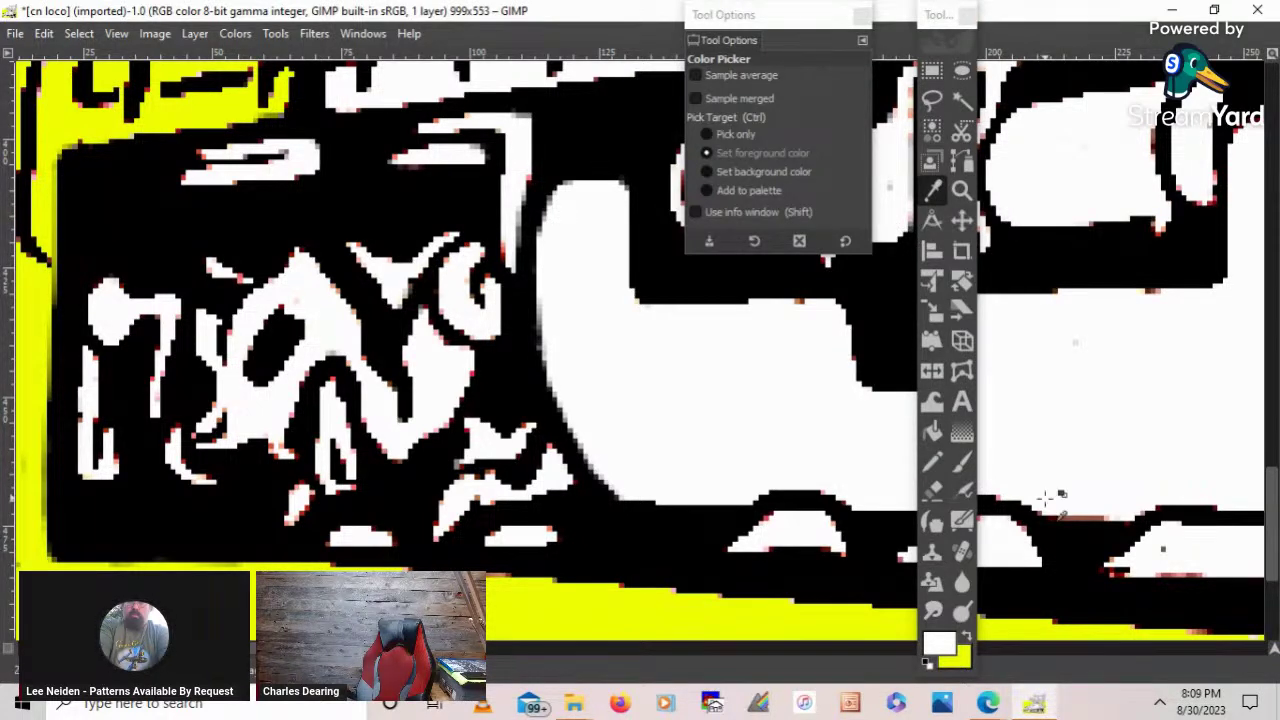
{"action": "left_click", "coordinate": [960, 466]}
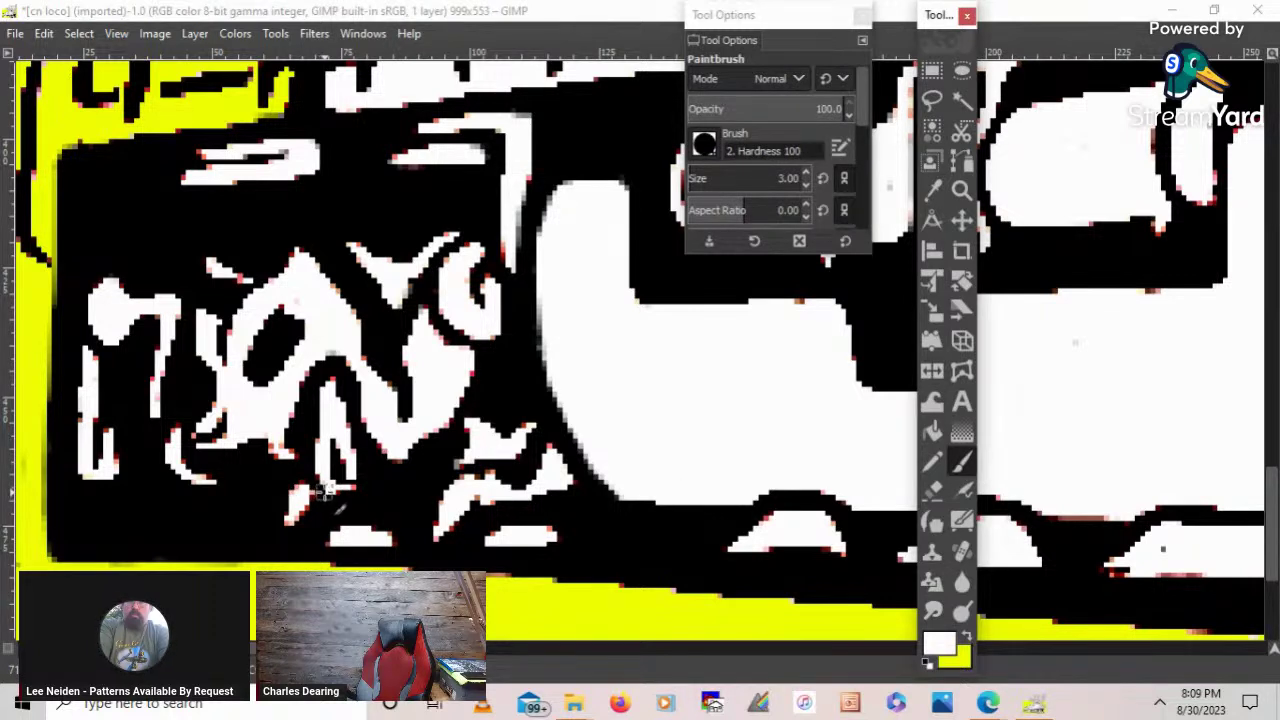
{"action": "left_click_drag", "start_coordinate": [325, 492], "coordinate": [313, 493]}
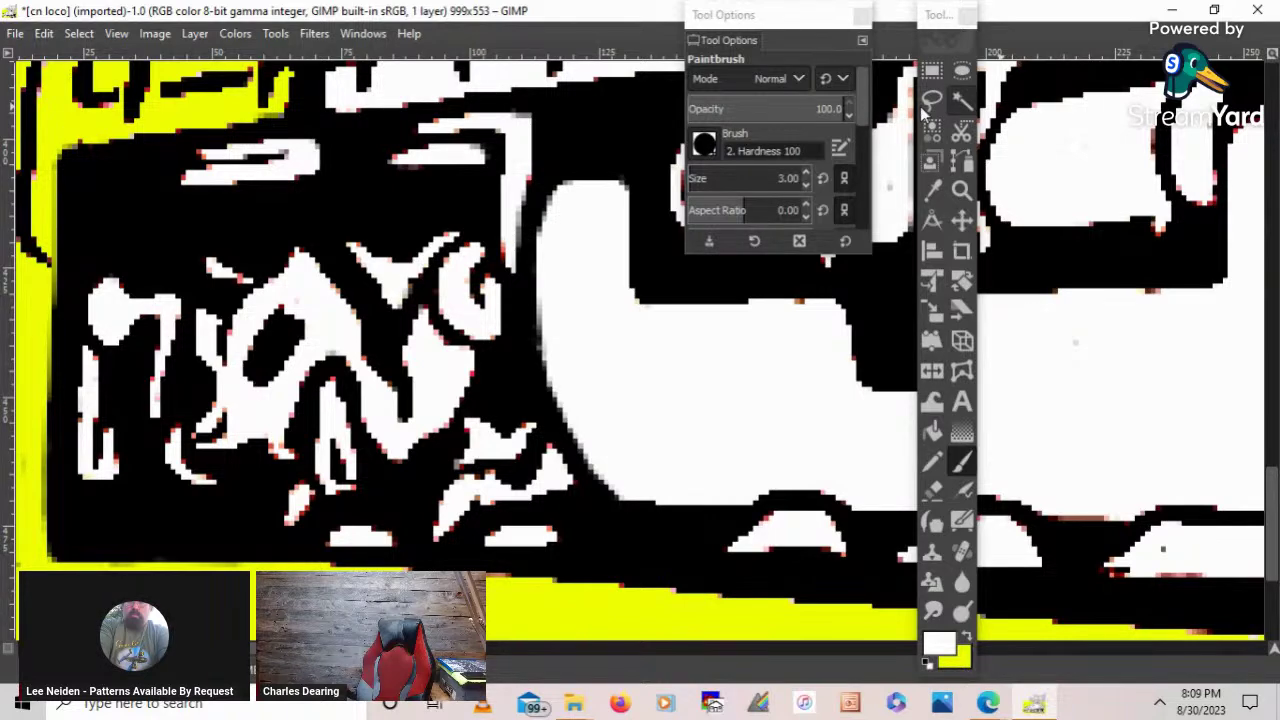
- Set the Paintbrush size to 1 and paint a white bridge between the small slanted fragment and the forked shape's left leg
{"action": "left_click", "coordinate": [961, 190]}
{"action": "left_click", "coordinate": [263, 466]}
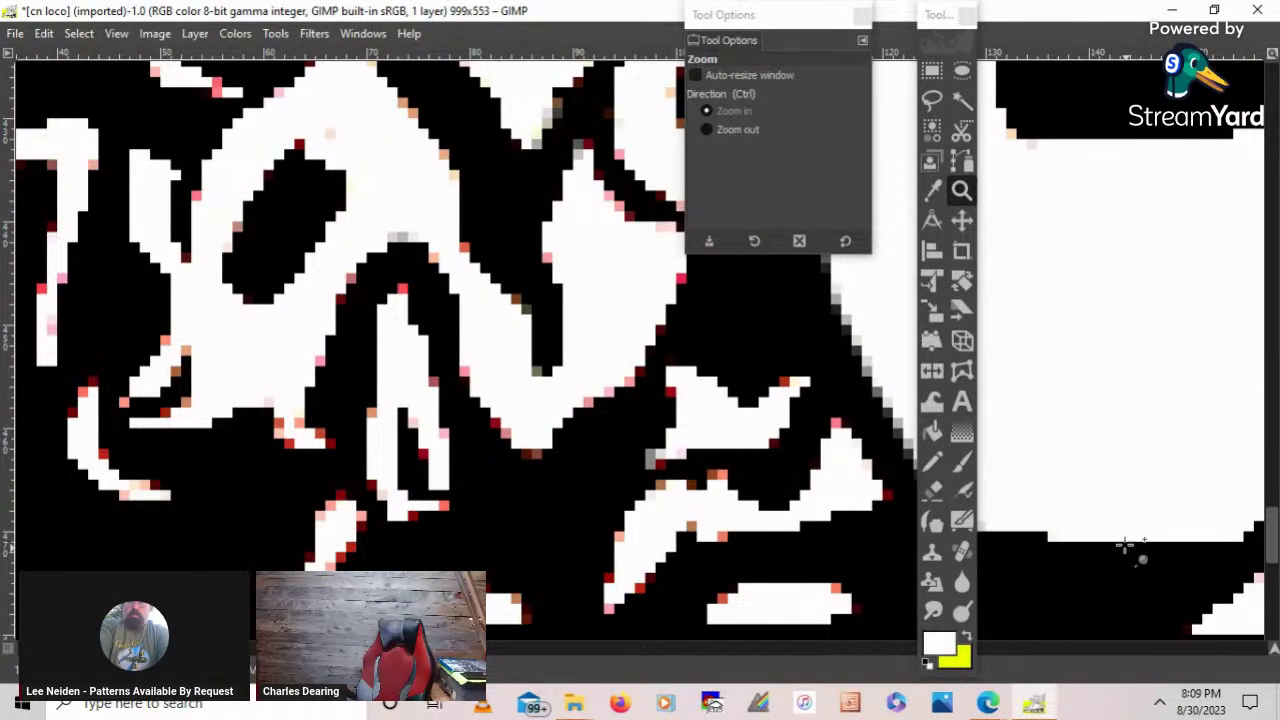
{"action": "left_click", "coordinate": [966, 455]}
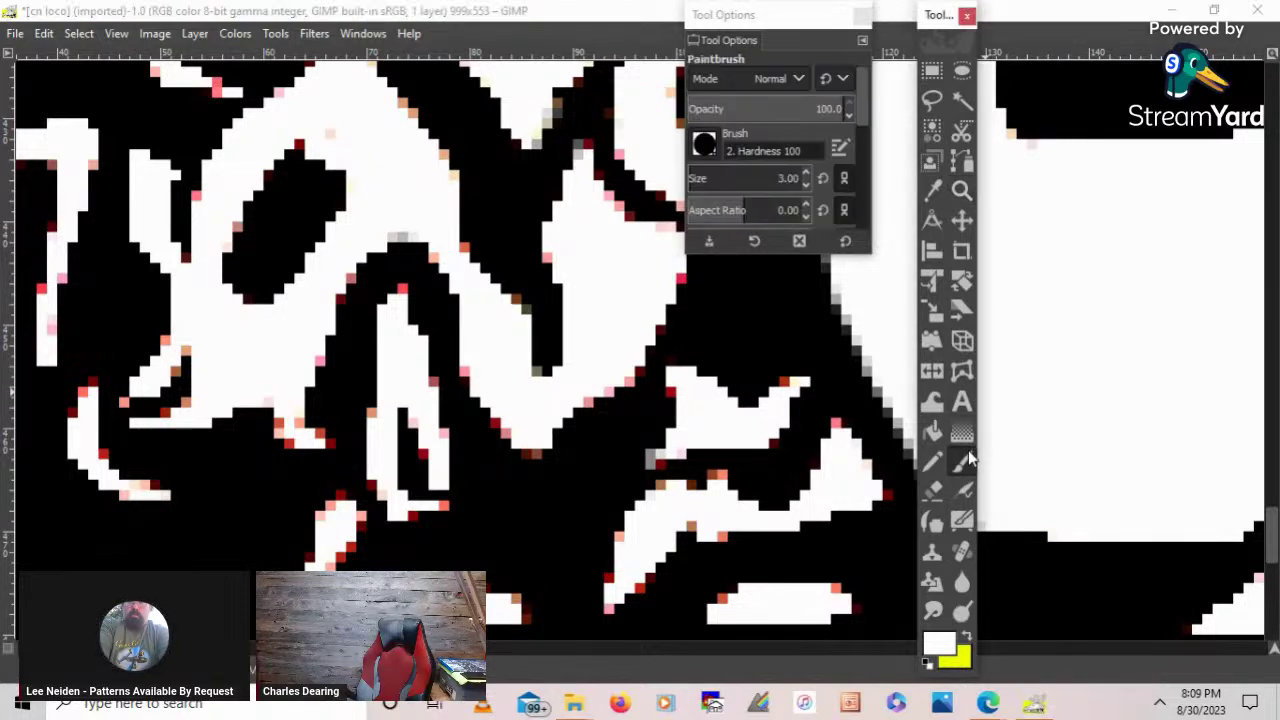
{"action": "double_click", "coordinate": [808, 185]}
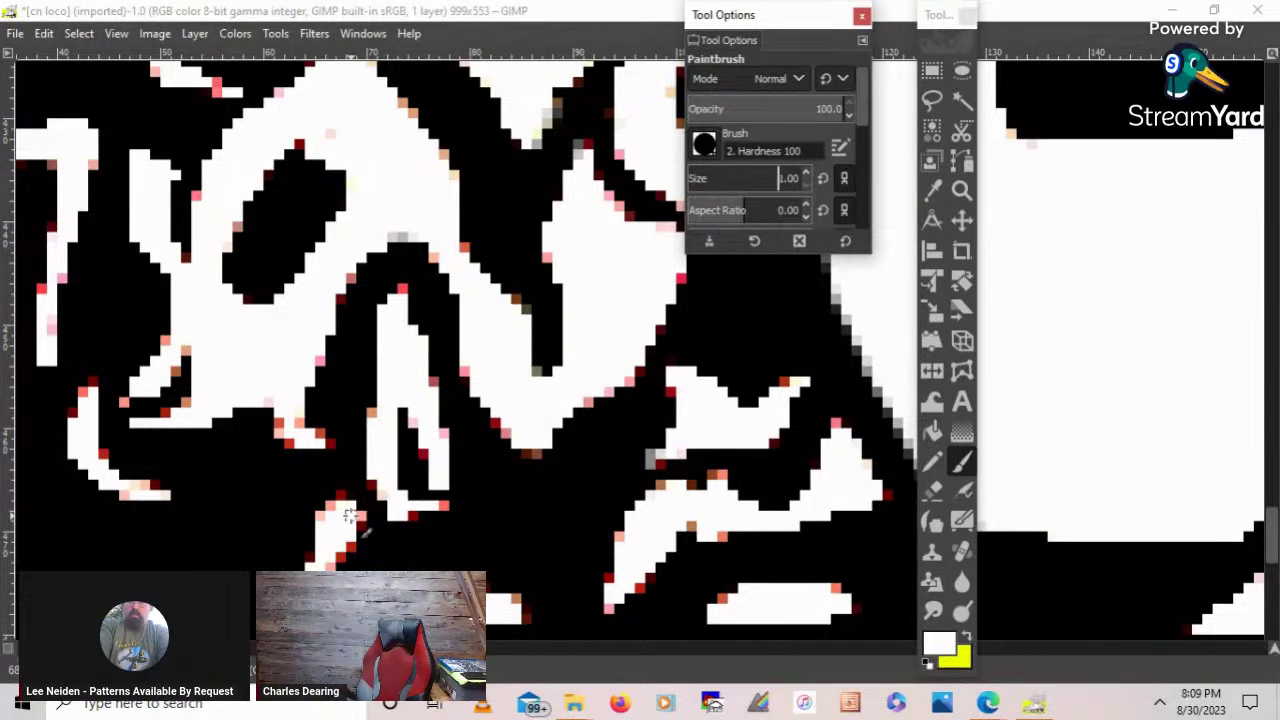
{"action": "mouse_move", "coordinate": [350, 515]}
{"action": "left_mouse_down"}
{"action": "mouse_move", "coordinate": [386, 515]}
{"action": "mouse_move", "coordinate": [351, 518]}
{"action": "mouse_move", "coordinate": [382, 502]}
{"action": "mouse_move", "coordinate": [344, 516]}
{"action": "mouse_move", "coordinate": [396, 520]}
{"action": "mouse_move", "coordinate": [352, 523]}
{"action": "mouse_move", "coordinate": [362, 542]}
{"action": "mouse_move", "coordinate": [381, 504]}
{"action": "left_mouse_up"}
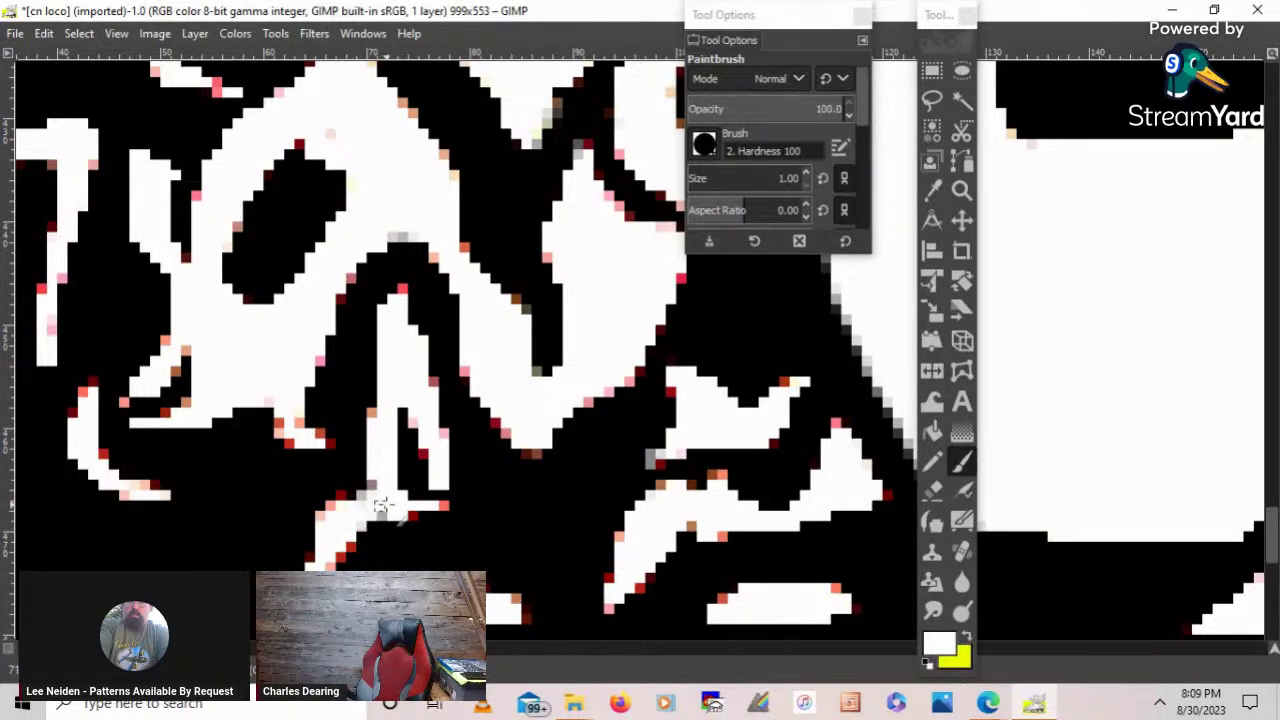
- Sample black from the artwork and paint out the white stub extending right from the base of the forked shape's left leg
{"action": "left_click", "coordinate": [940, 200]}
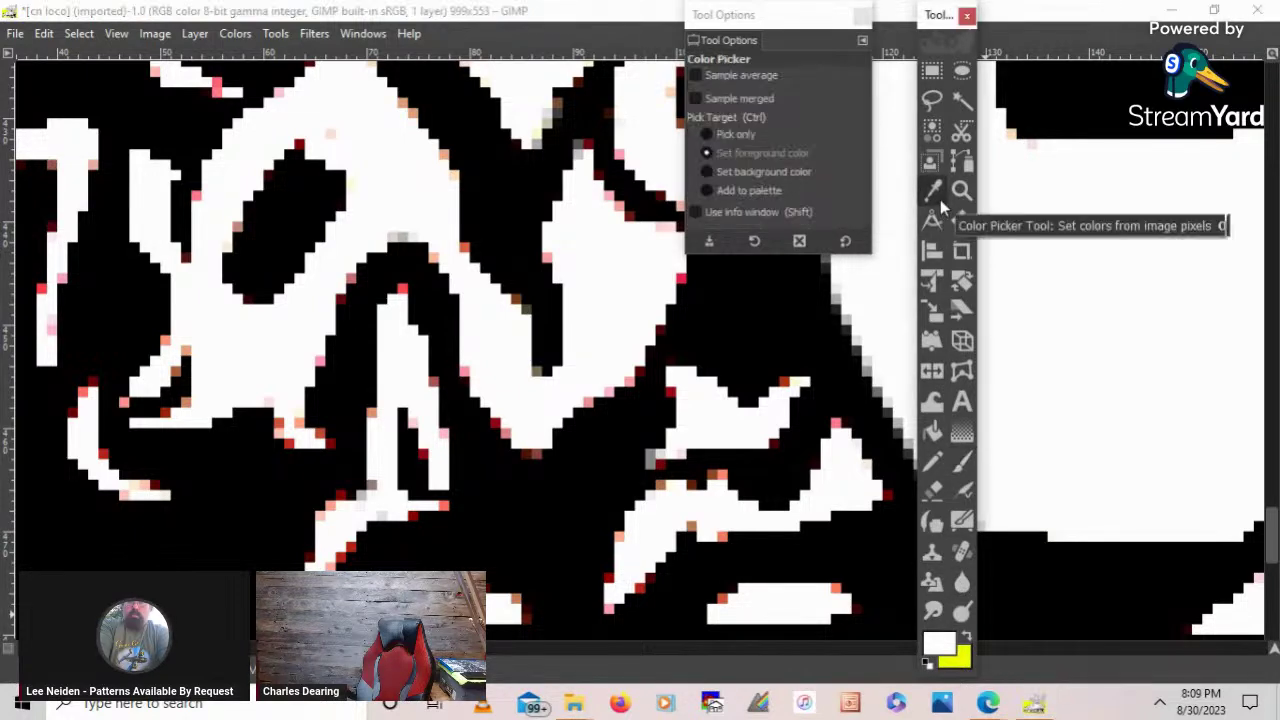
{"action": "left_click", "coordinate": [767, 320]}
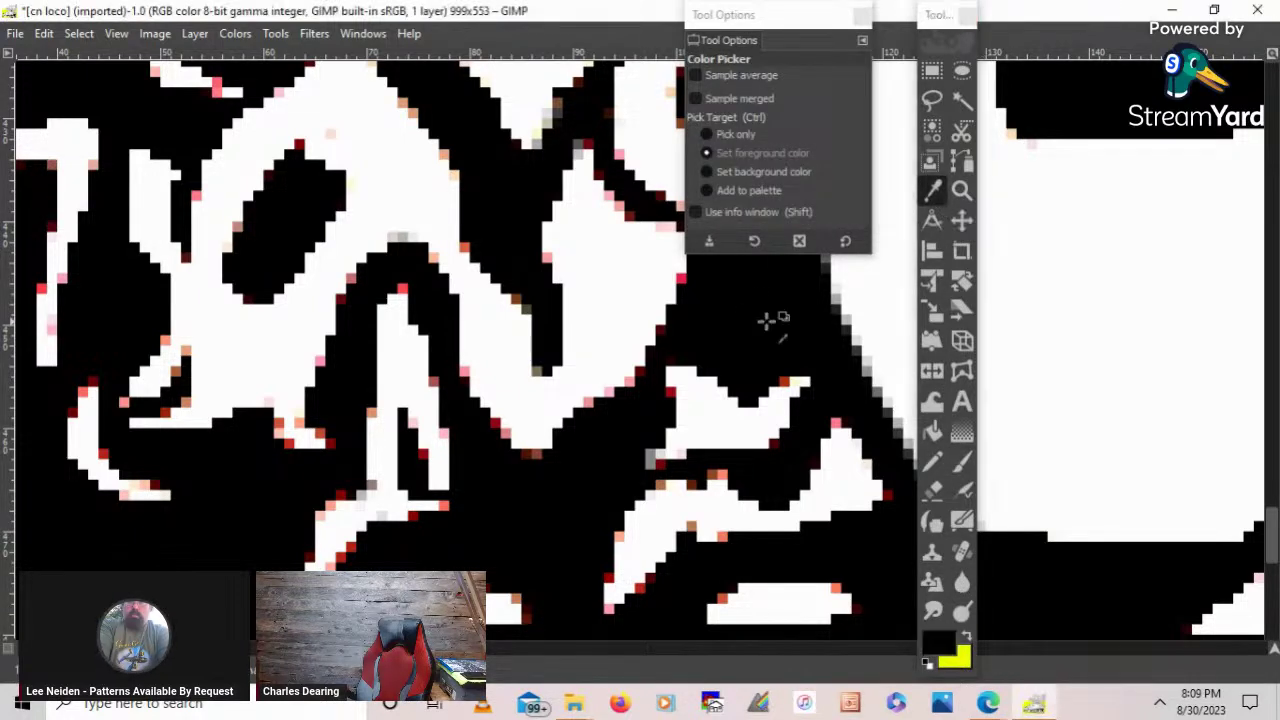
{"action": "left_click", "coordinate": [961, 461]}
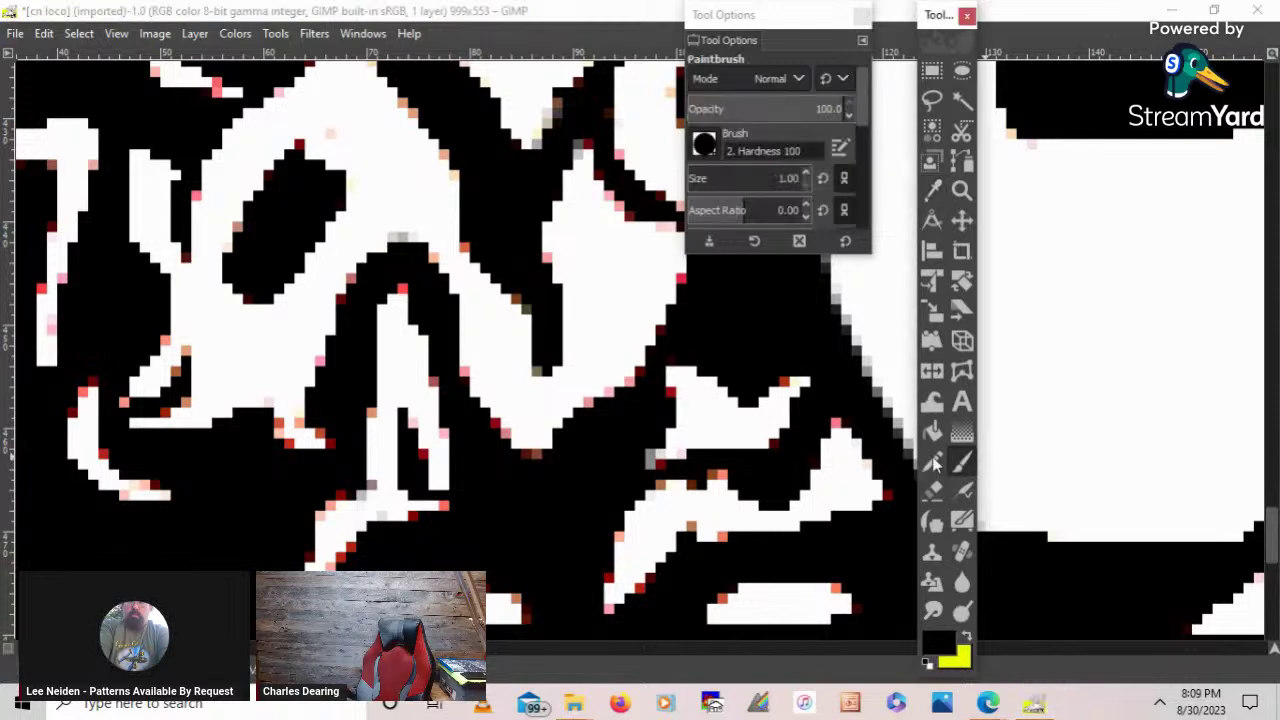
{"action": "left_click", "coordinate": [412, 480]}
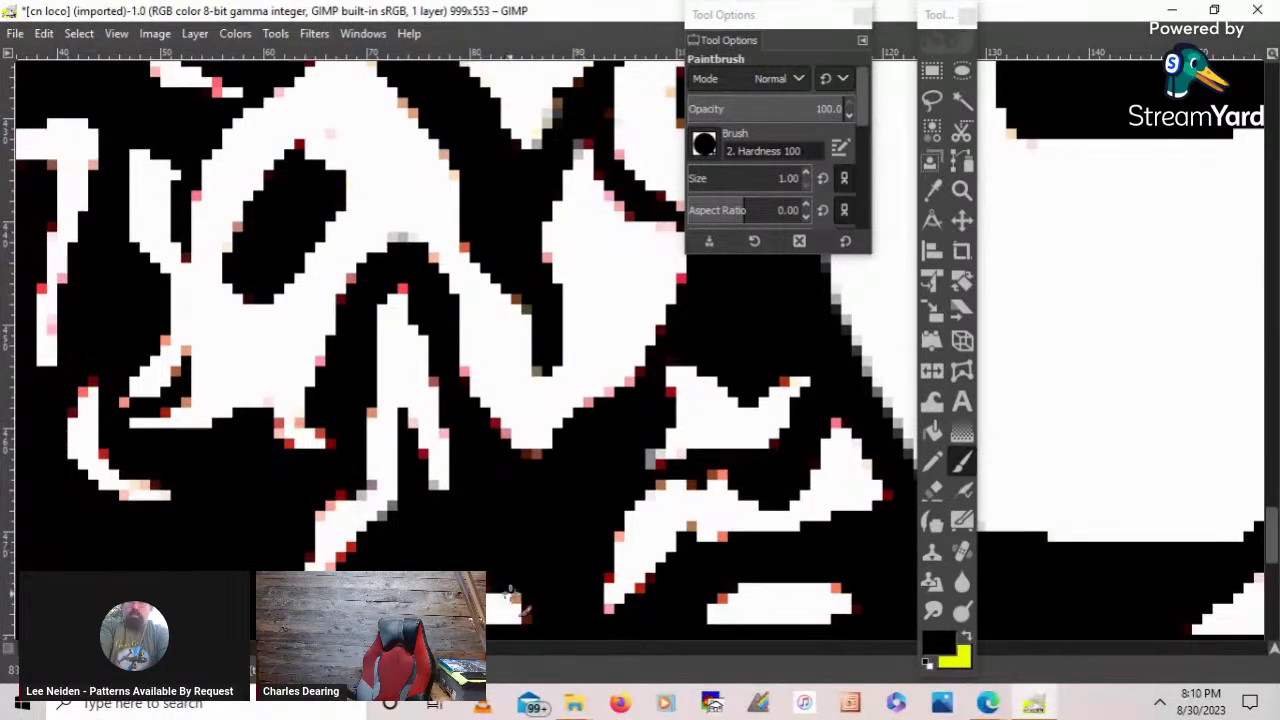
- Swap the foreground and background colors, and sample white from the artwork as the foreground color
{"action": "scroll", "coordinate": [510, 594], "scroll_direction": "down", "scroll_amount": 1}
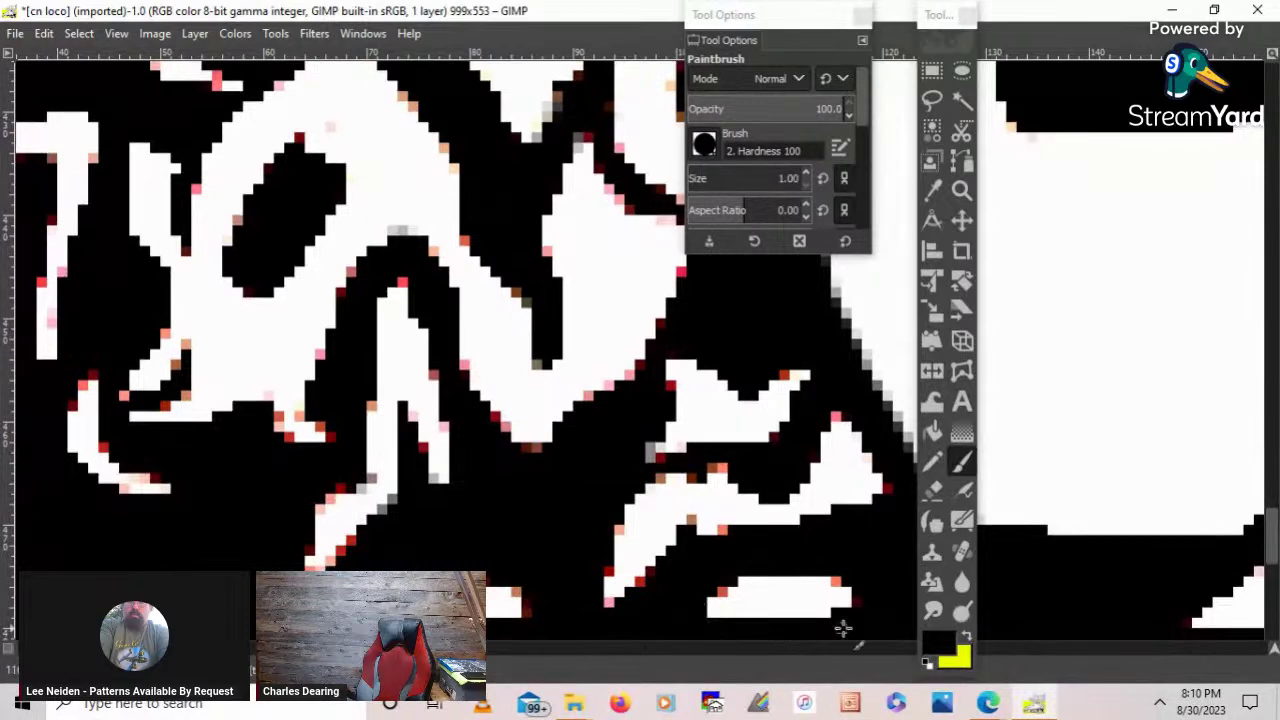
{"action": "left_click", "coordinate": [968, 637]}
{"action": "key", "text": "o"}
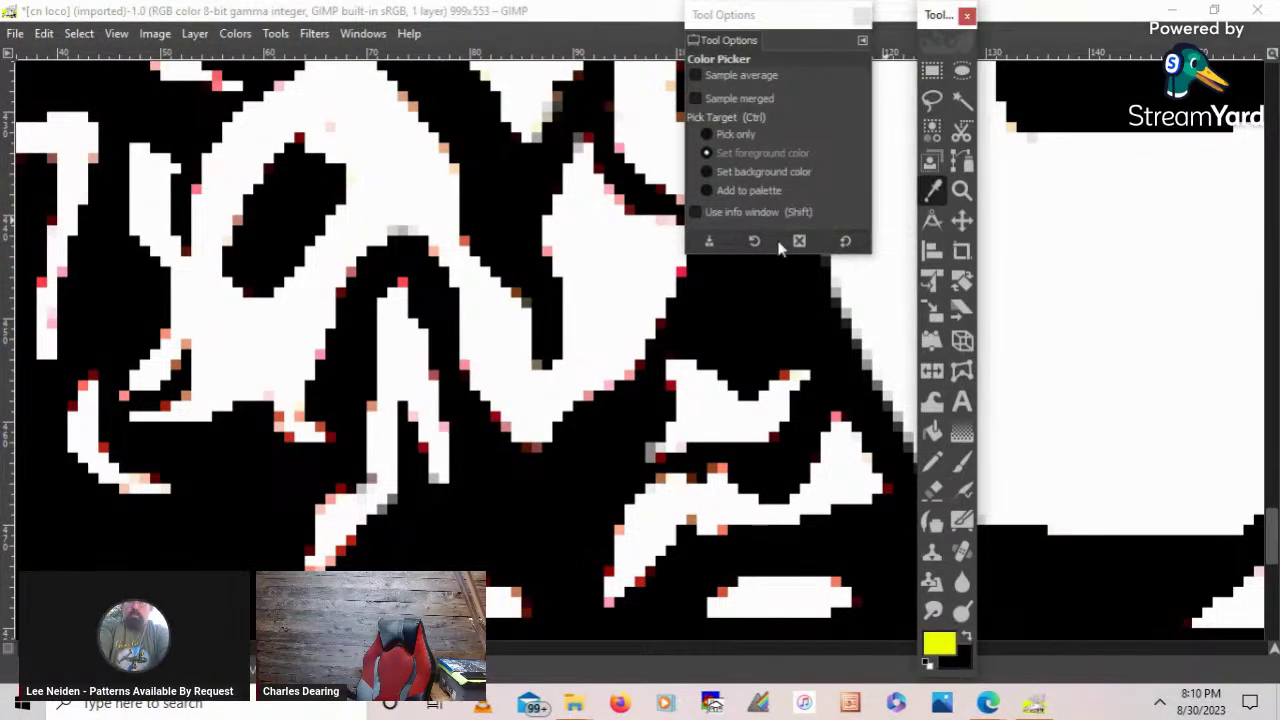
{"action": "left_click", "coordinate": [607, 296]}
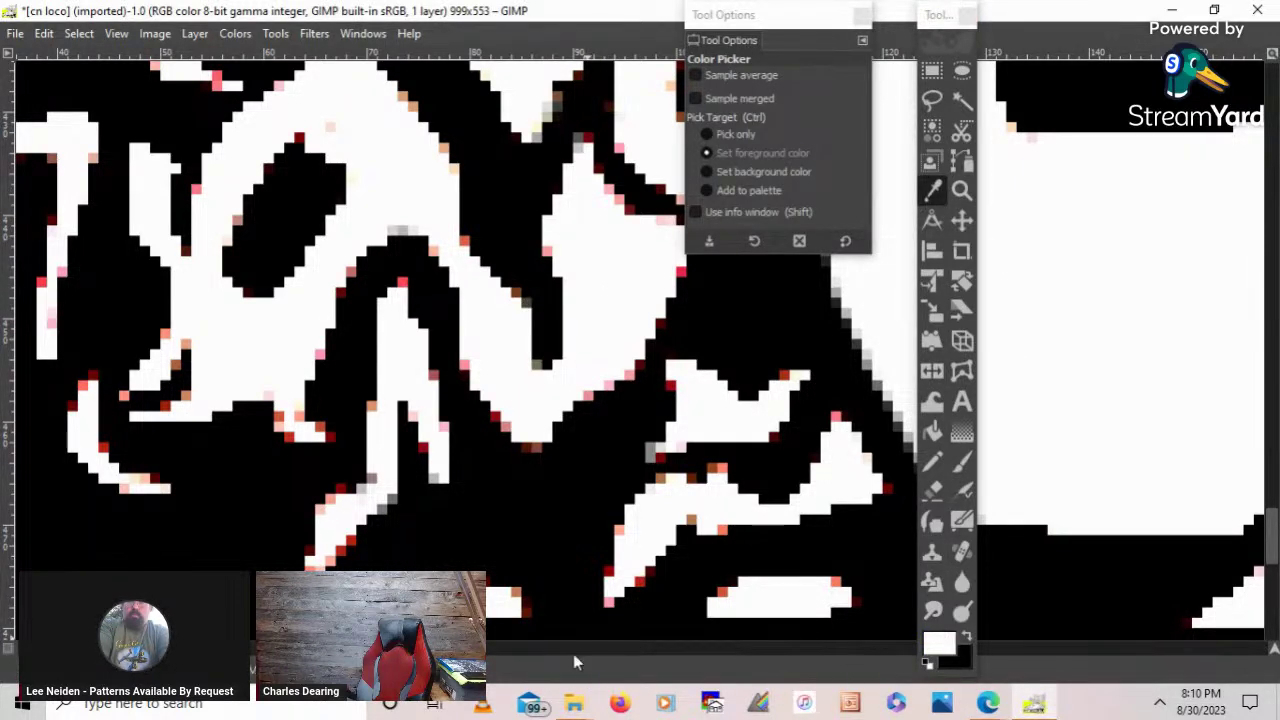
- Look over the wheel area down to its yellow lower border, fit the whole image in the window and activate the Zoom tool
{"action": "scroll", "coordinate": [460, 340], "scroll_direction": "left", "scroll_amount": 5}
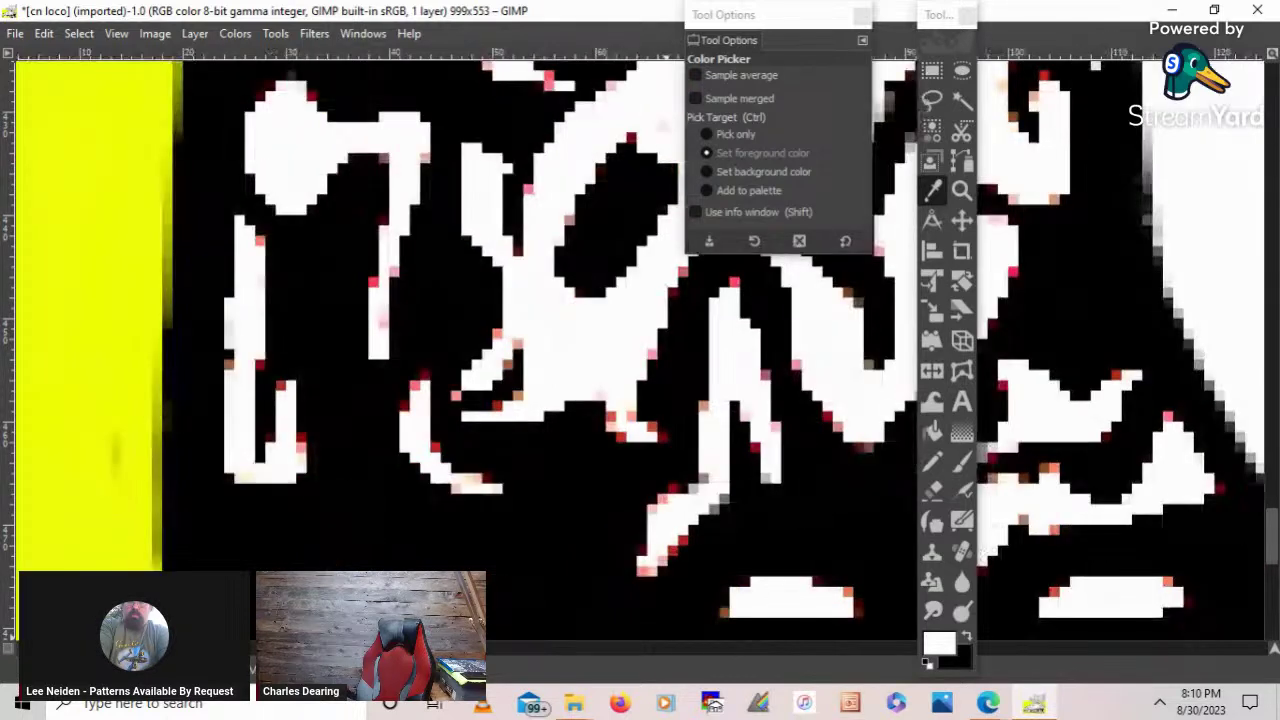
{"action": "scroll", "coordinate": [80, 442], "scroll_direction": "right", "scroll_amount": 5}
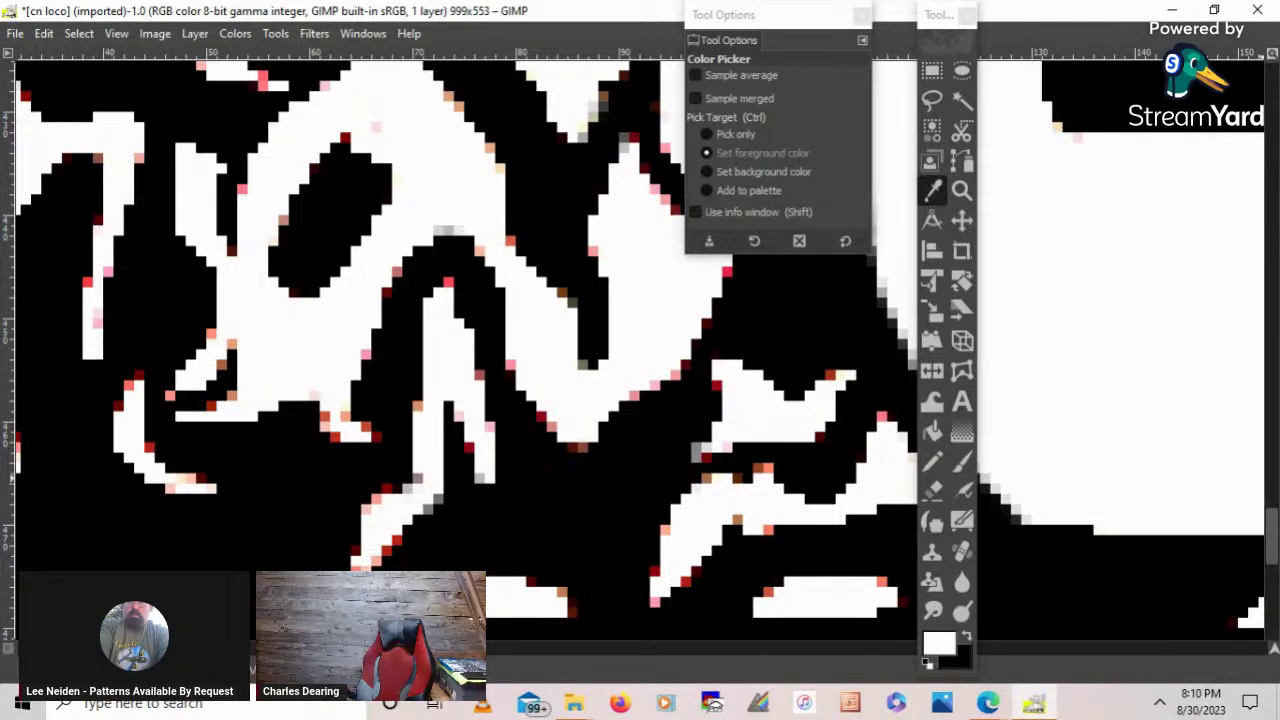
{"action": "mouse_move", "coordinate": [1276, 530]}
{"action": "left_mouse_down"}
{"action": "mouse_move", "coordinate": [1276, 545]}
{"action": "mouse_move", "coordinate": [1272, 517]}
{"action": "mouse_move", "coordinate": [1273, 545]}
{"action": "left_mouse_up"}
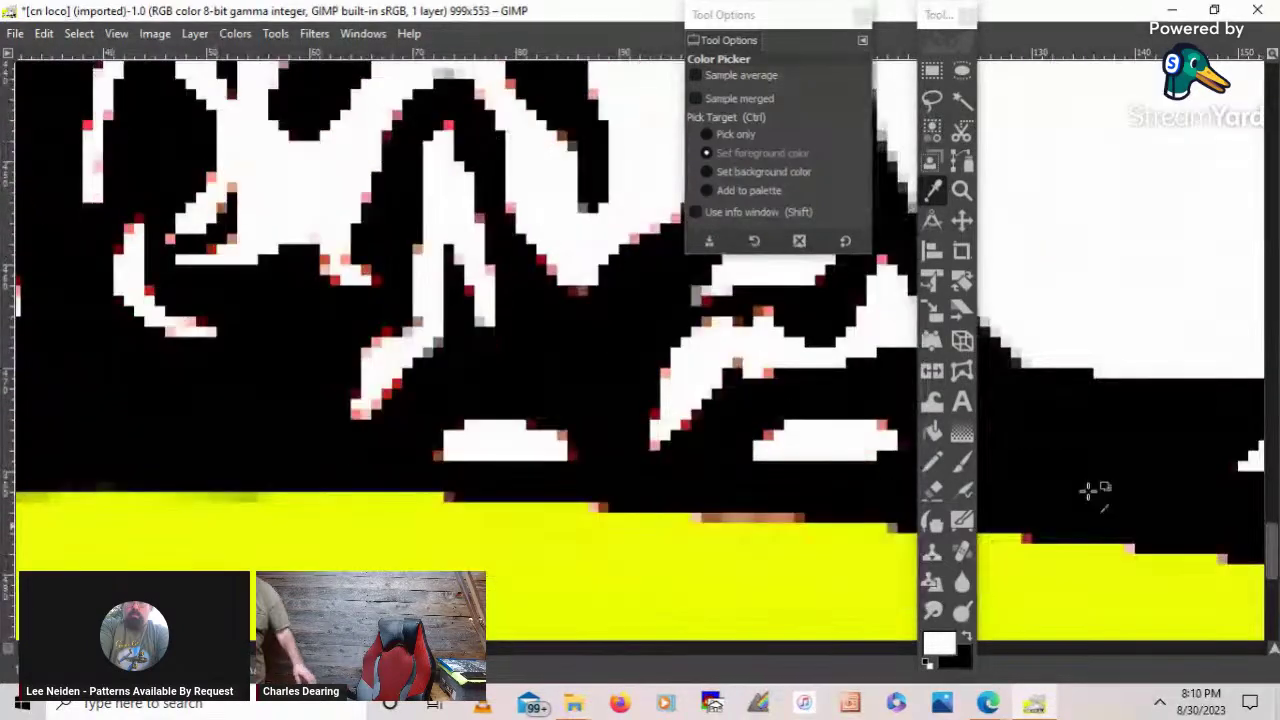
{"action": "left_click", "coordinate": [121, 35]}
{"action": "mouse_move", "coordinate": [340, 104]}
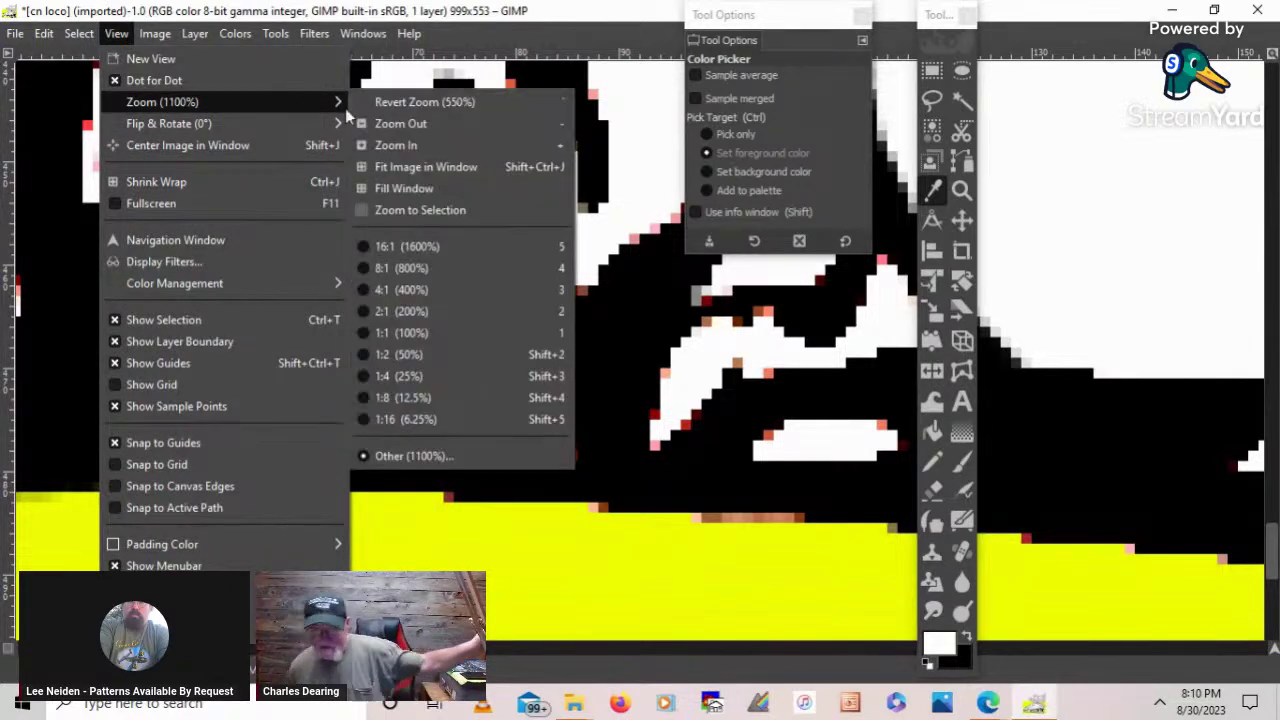
{"action": "left_click", "coordinate": [465, 166]}
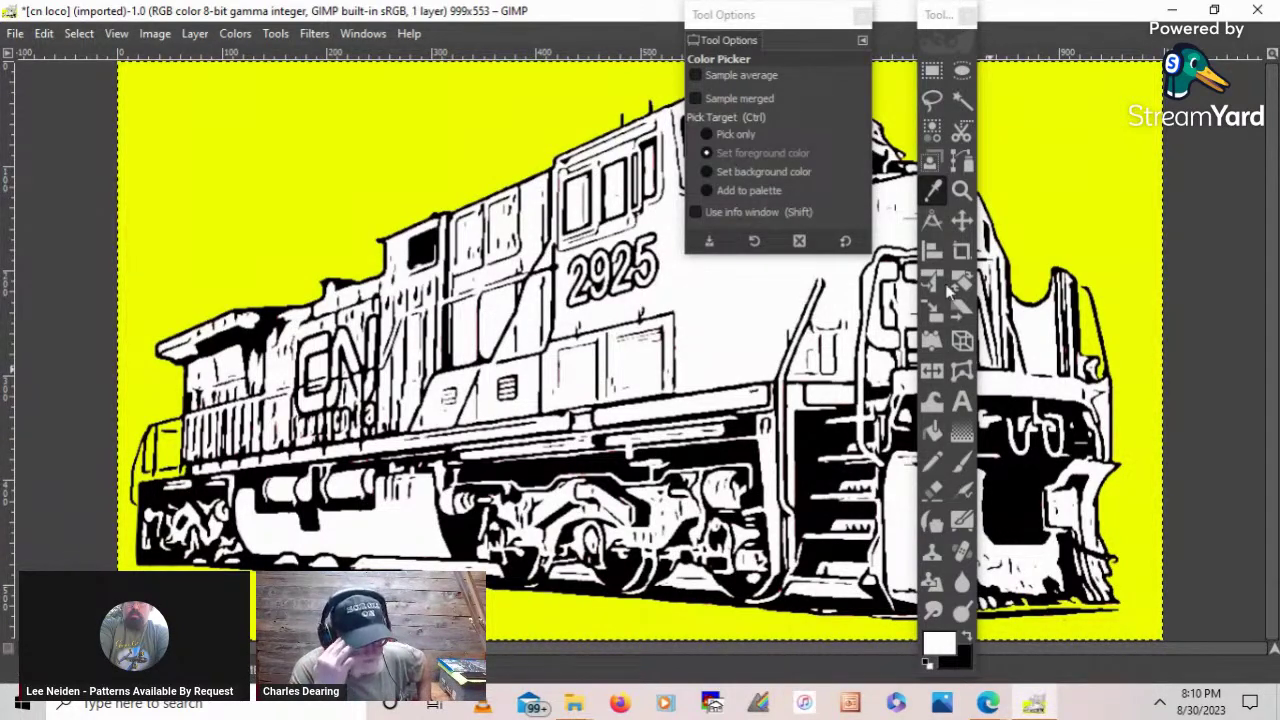
{"action": "left_click", "coordinate": [961, 190]}
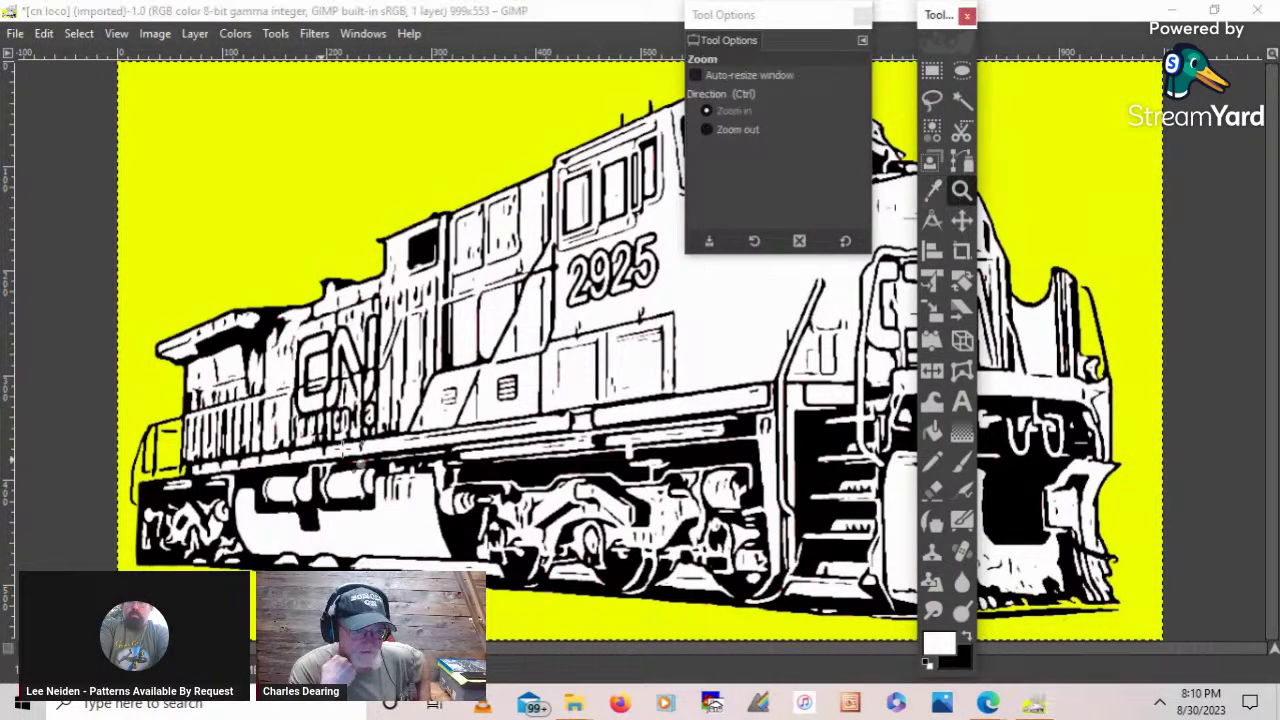
- Make a narrow rectangular selection along the full height of the black left edge of the locomotive's rear wheel area
{"action": "left_click", "coordinate": [150, 530]}
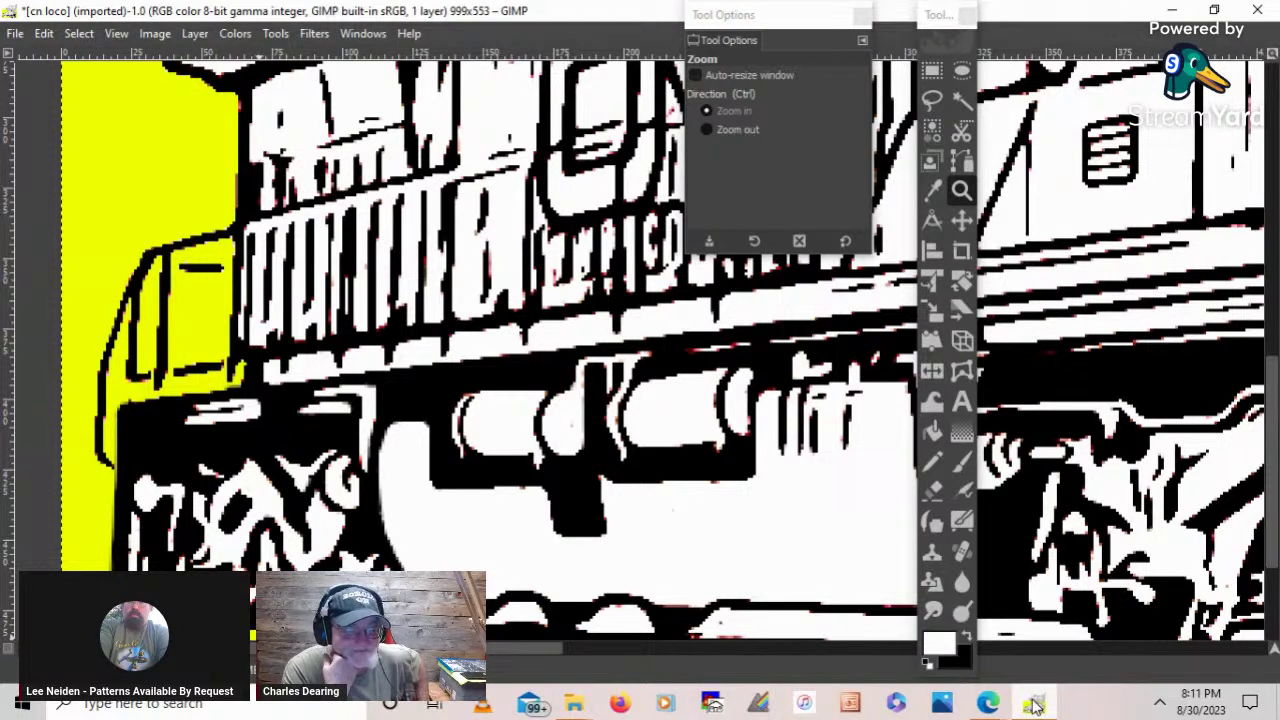
{"action": "mouse_move", "coordinate": [1000, 707]}
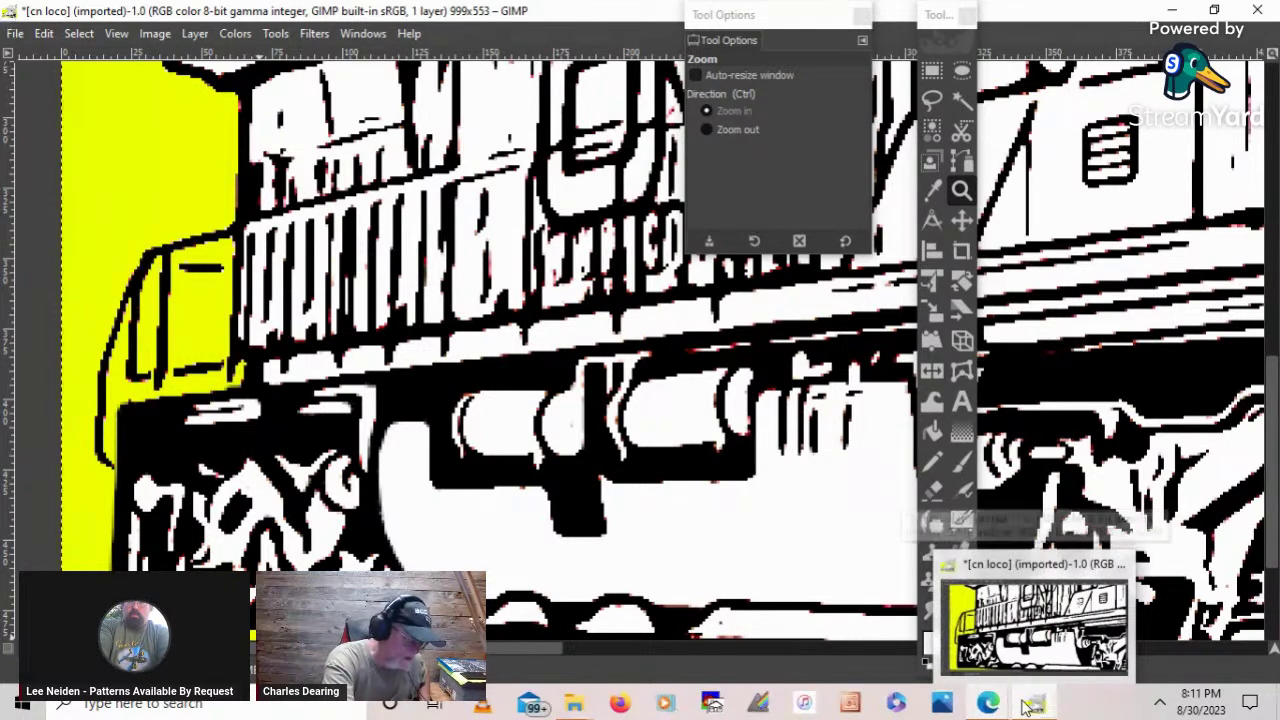
{"action": "mouse_move", "coordinate": [1018, 680]}
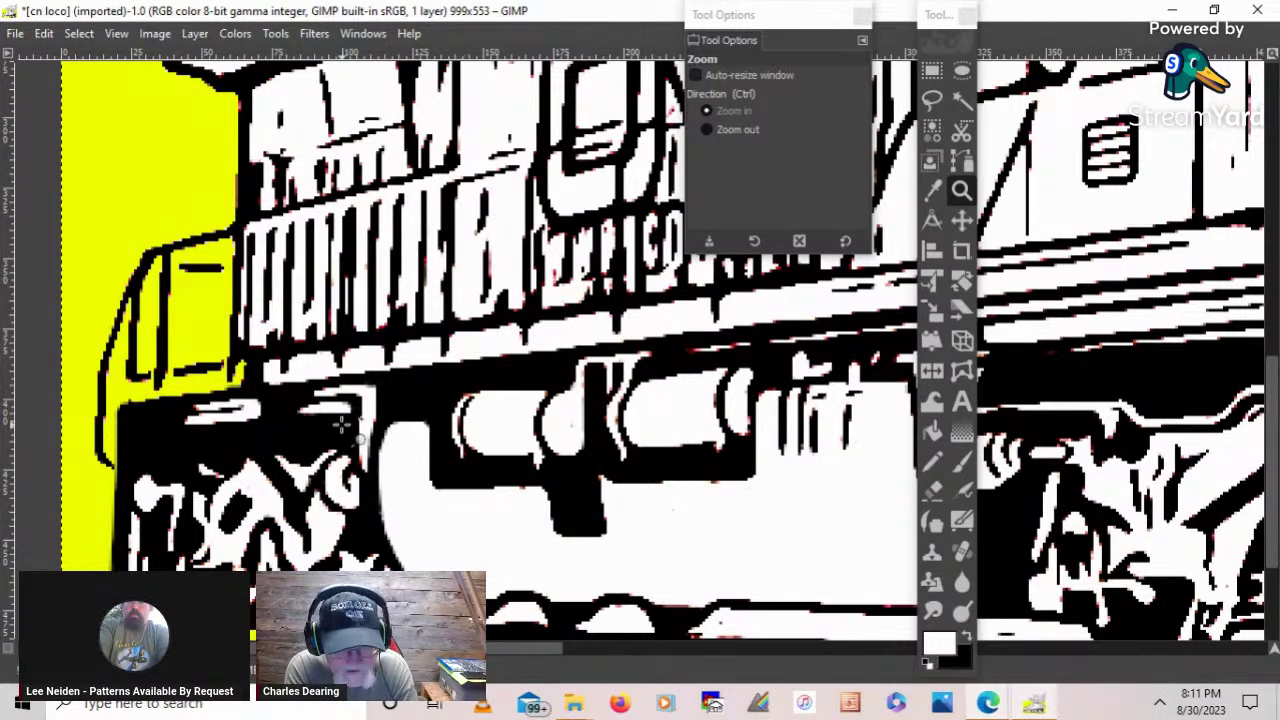
{"action": "left_click", "coordinate": [932, 72]}
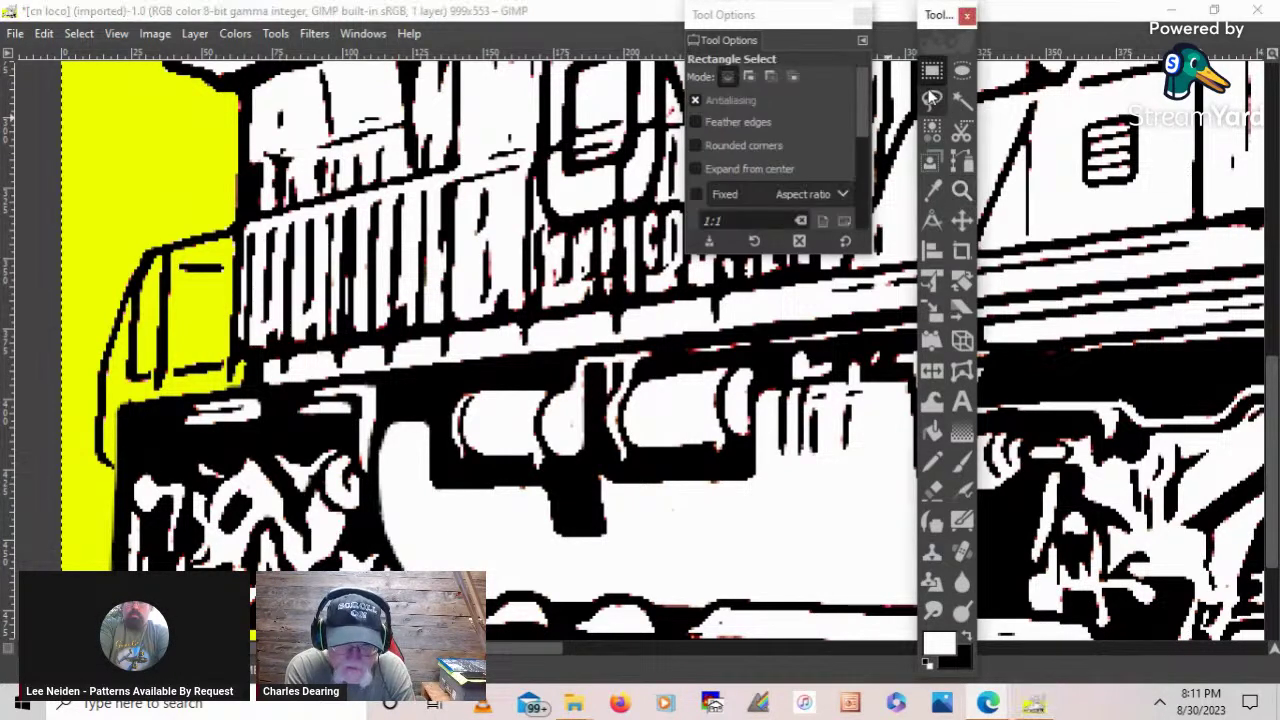
{"action": "left_click", "coordinate": [142, 399]}
{"action": "left_click_drag", "start_coordinate": [142, 399], "coordinate": [118, 630]}
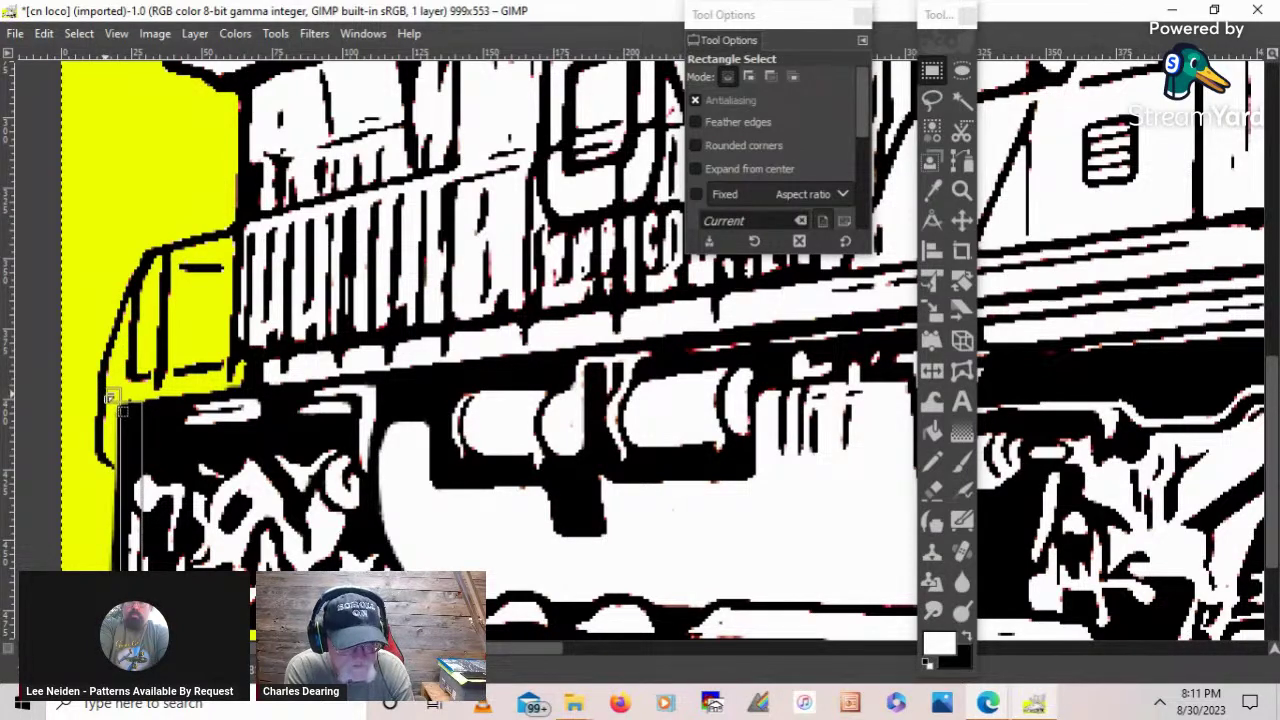
{"action": "left_click_drag", "start_coordinate": [114, 400], "coordinate": [104, 397]}
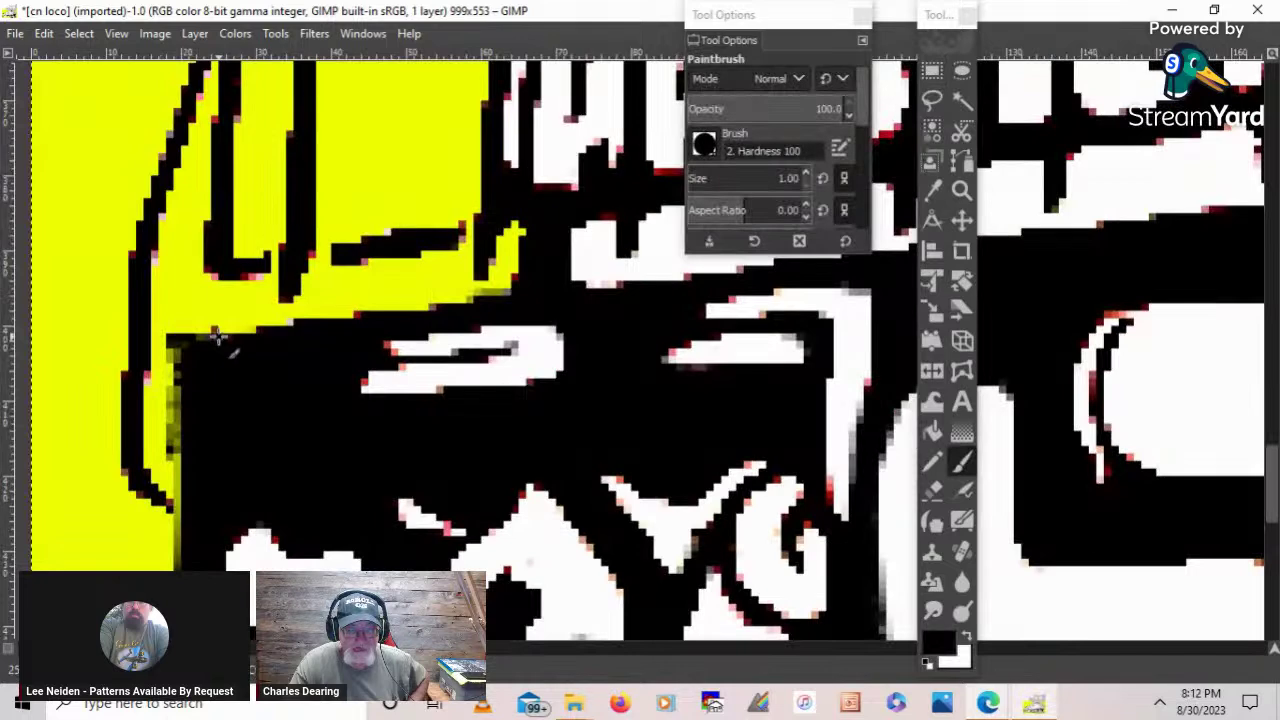
- Paint the ragged left edge of the rear wheel area solid black with the size 1 Paintbrush, inside the selection
{"action": "left_click_drag", "start_coordinate": [172, 366], "coordinate": [172, 516]}
{"action": "left_click_drag", "start_coordinate": [176, 316], "coordinate": [177, 565]}
{"action": "left_click_drag", "start_coordinate": [174, 490], "coordinate": [176, 570]}
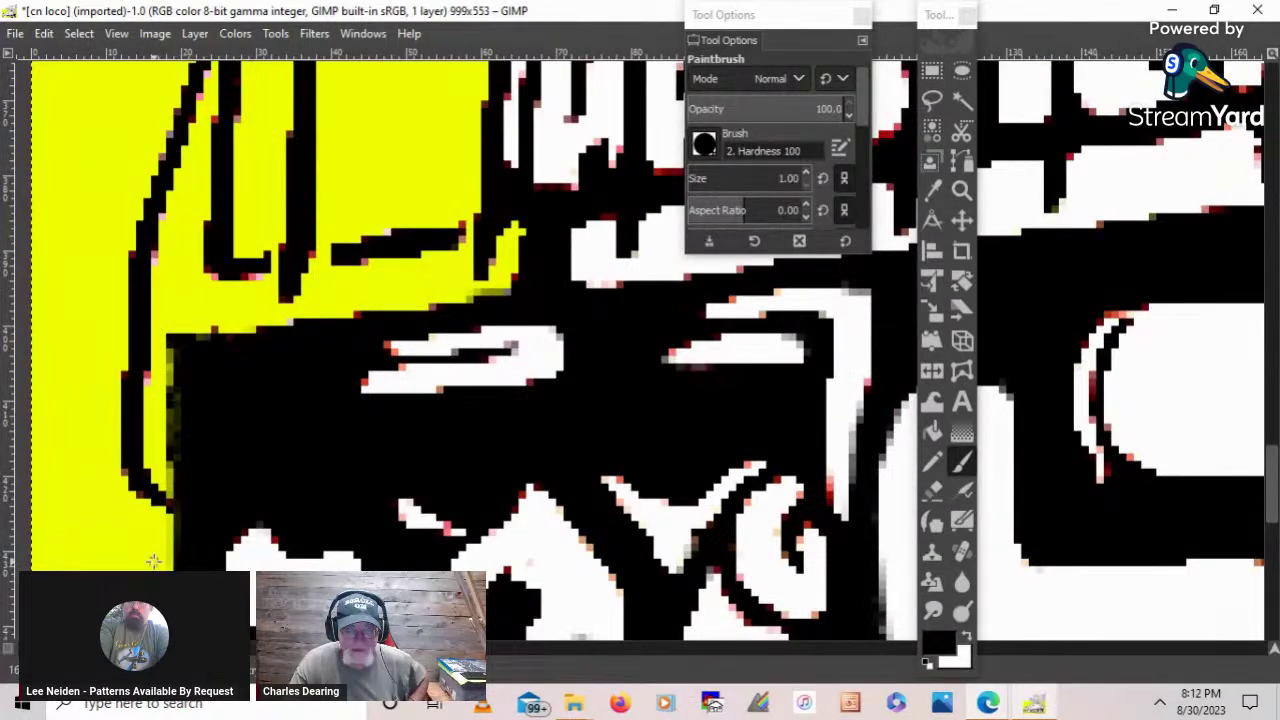
{"action": "left_click_drag", "start_coordinate": [171, 408], "coordinate": [171, 444]}
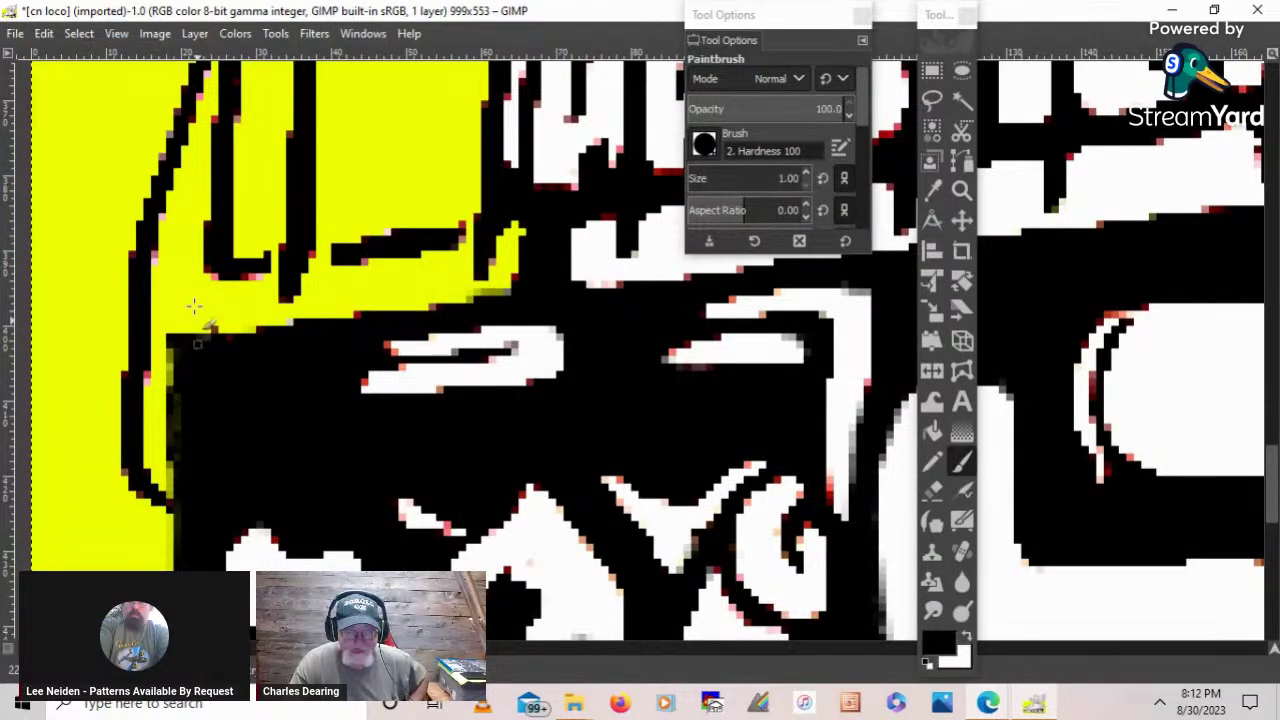
{"action": "left_click_drag", "start_coordinate": [171, 346], "coordinate": [171, 568]}
{"action": "left_click", "coordinate": [230, 335]}
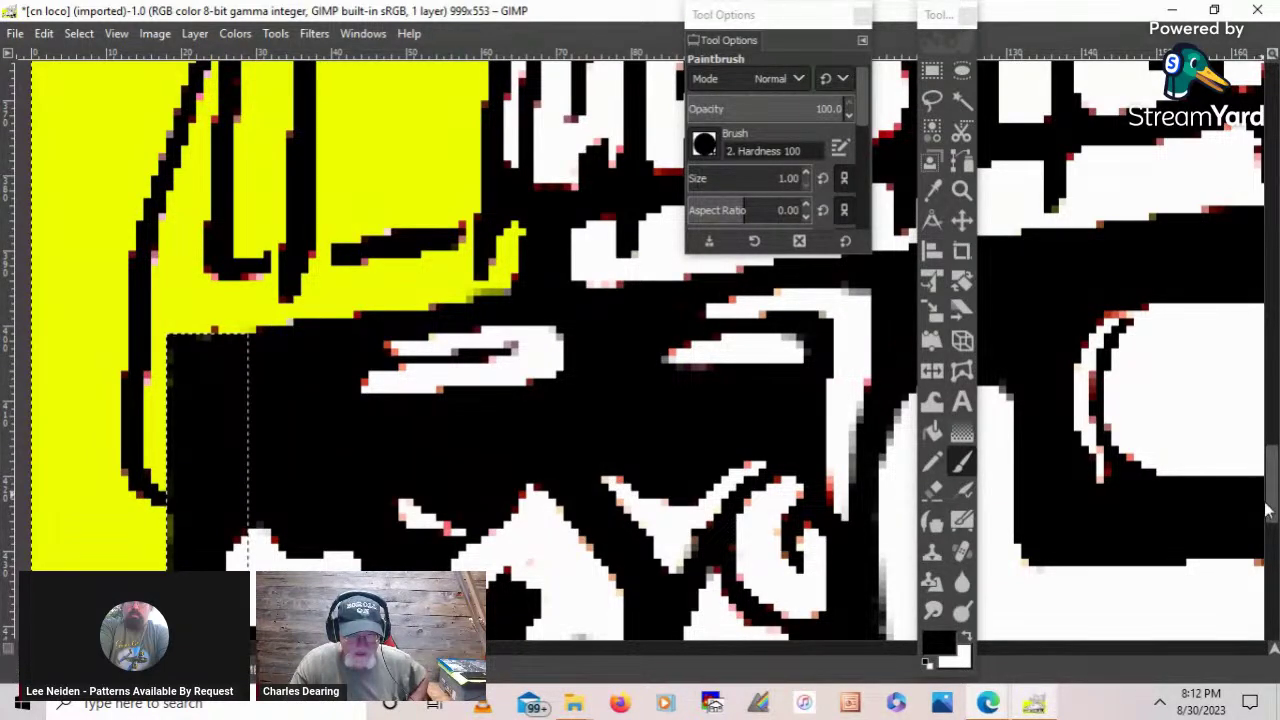
- Try to blacken the lower part of the left edge with the Paintbrush at size 36.53
{"action": "left_click_drag", "start_coordinate": [1271, 503], "coordinate": [1271, 557]}
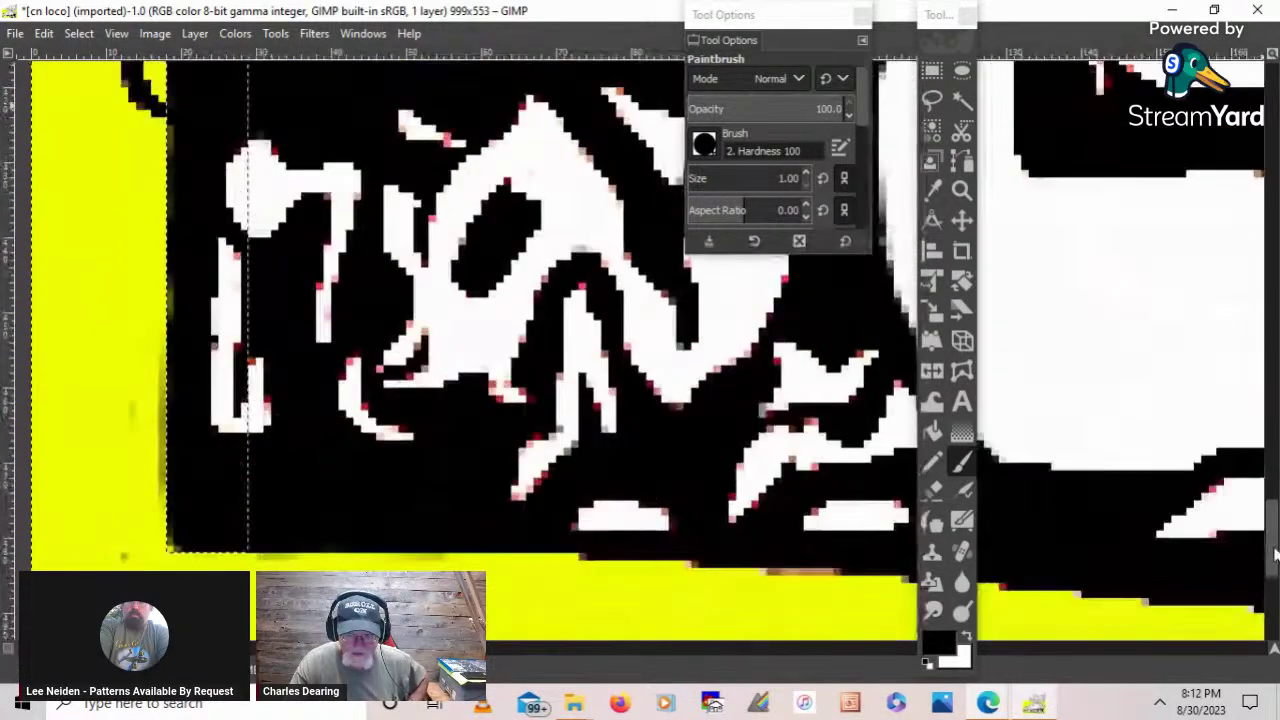
{"action": "left_click", "coordinate": [726, 180]}
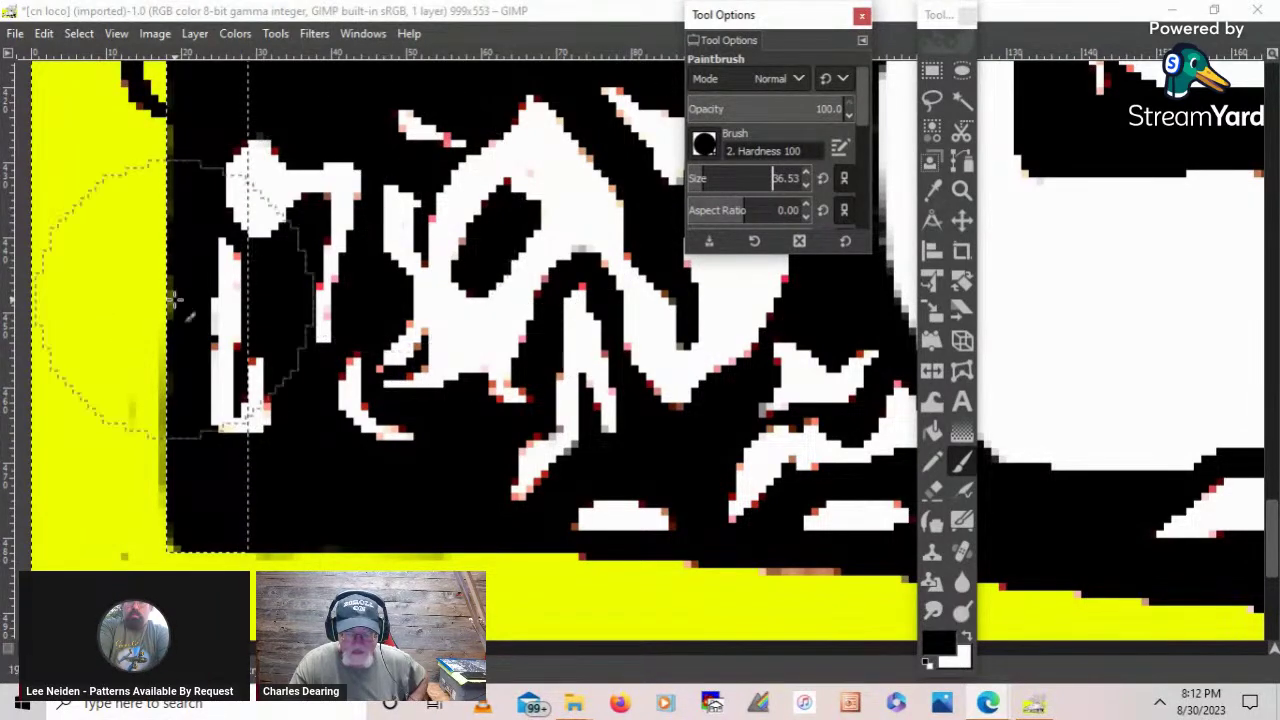
{"action": "left_click_drag", "start_coordinate": [174, 302], "coordinate": [174, 418]}
{"action": "key", "text": "ctrl+z"}
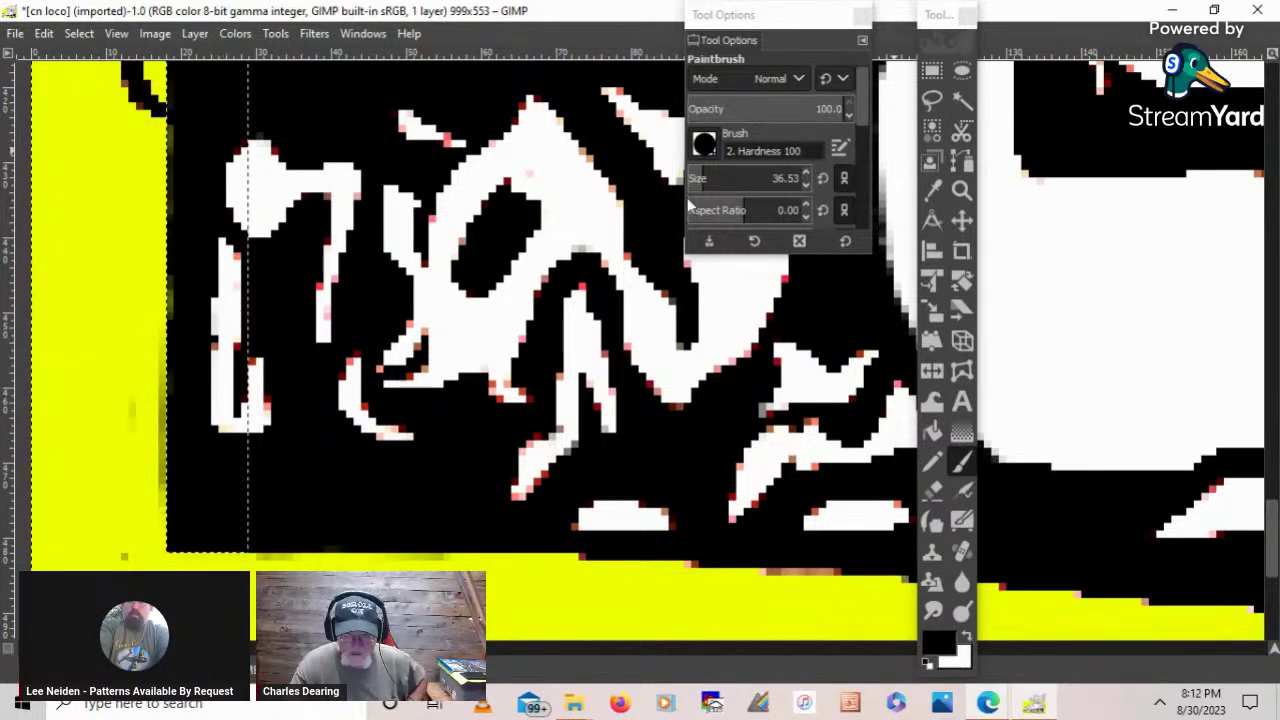
- Invert the selection, sample yellow from the background as the foreground color and activate the Paintbrush
{"action": "scroll", "coordinate": [688, 178], "scroll_direction": "down", "scroll_amount": 5}
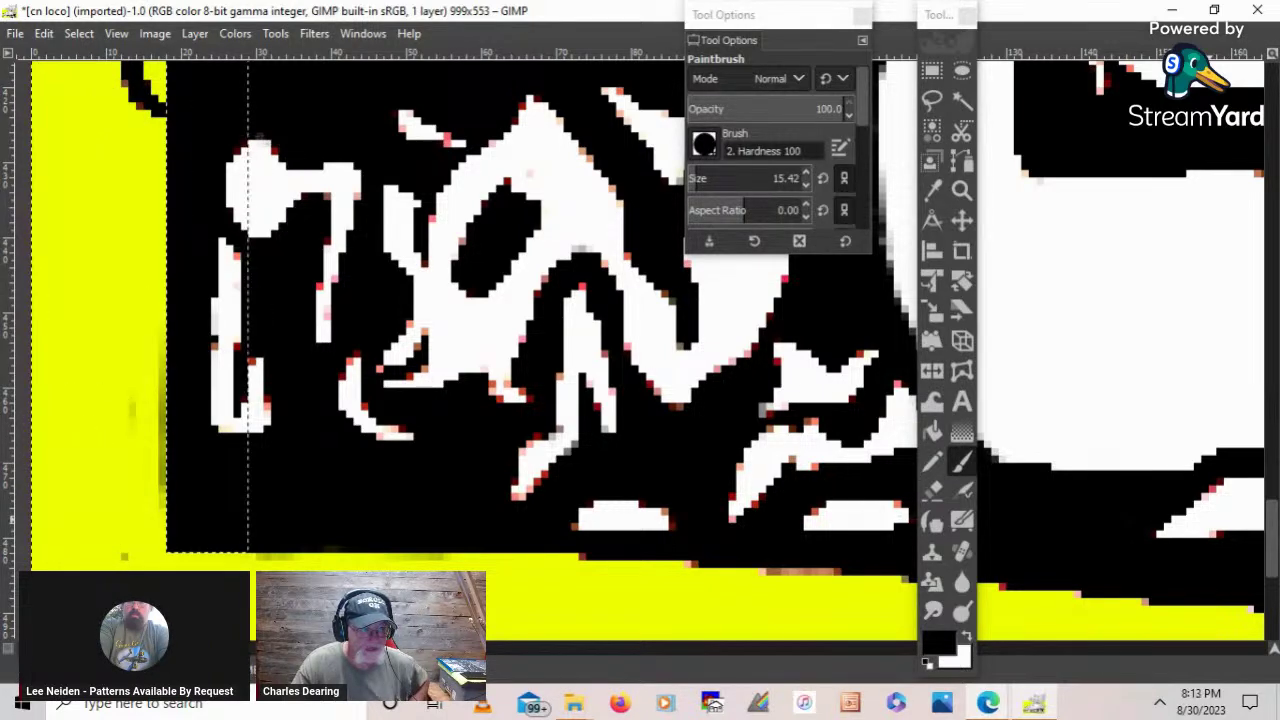
{"action": "scroll", "coordinate": [1273, 527], "scroll_direction": "up", "scroll_amount": 5}
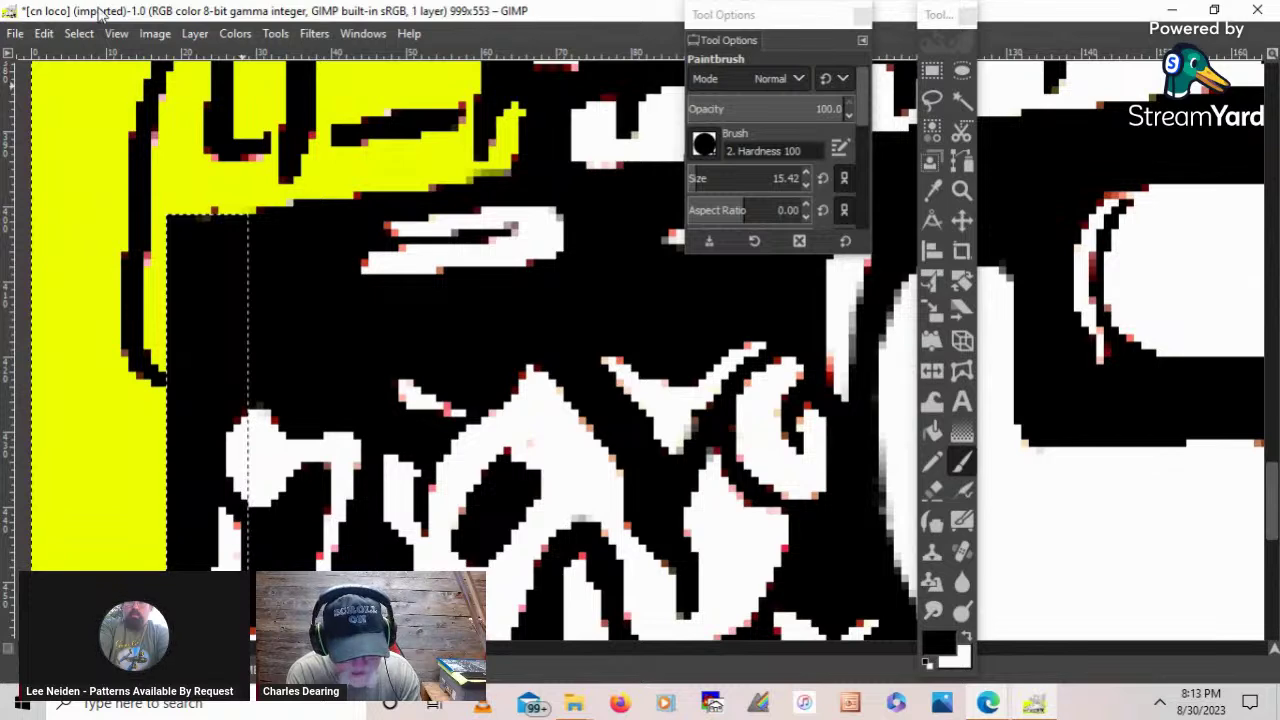
{"action": "left_click", "coordinate": [79, 33]}
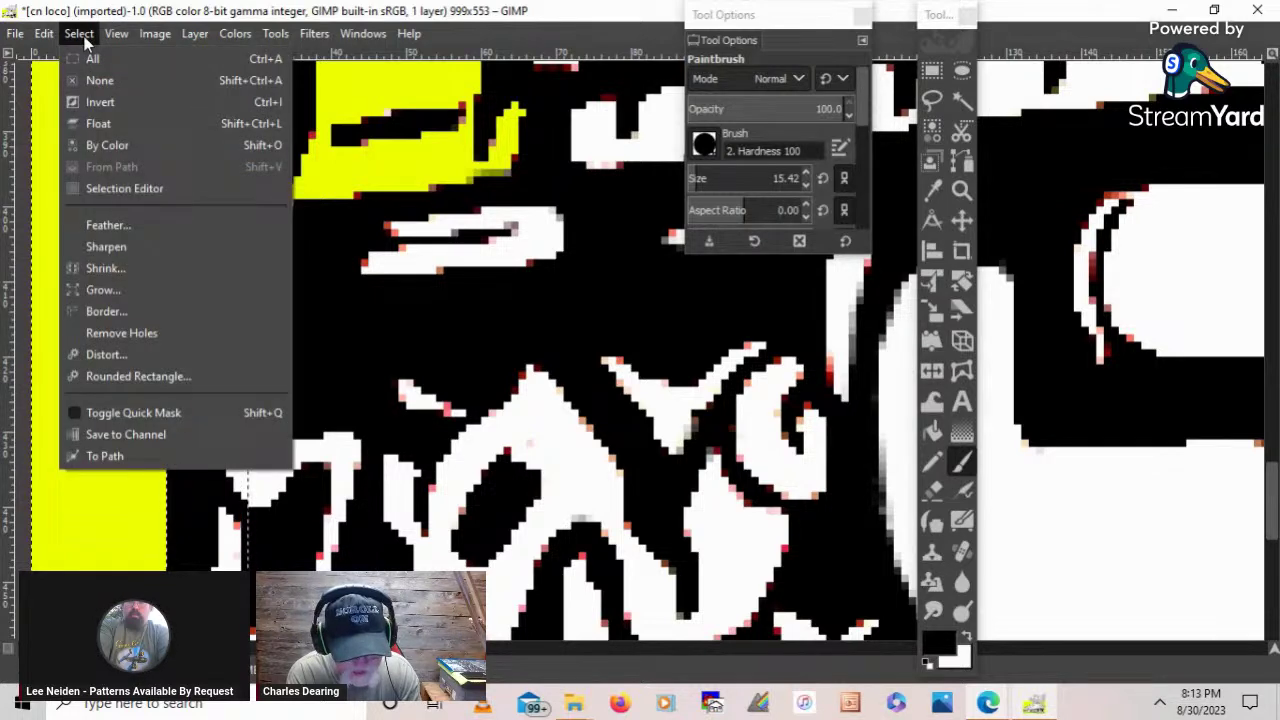
{"action": "left_click", "coordinate": [100, 102]}
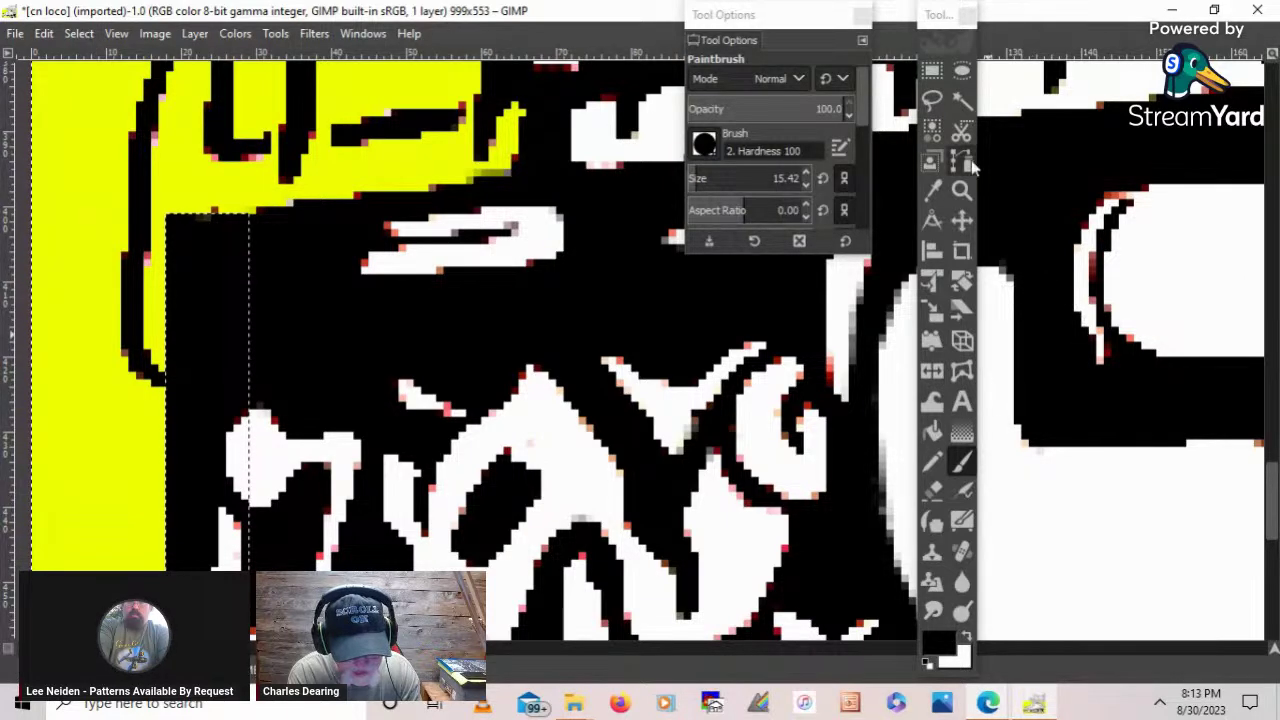
{"action": "left_click", "coordinate": [933, 190]}
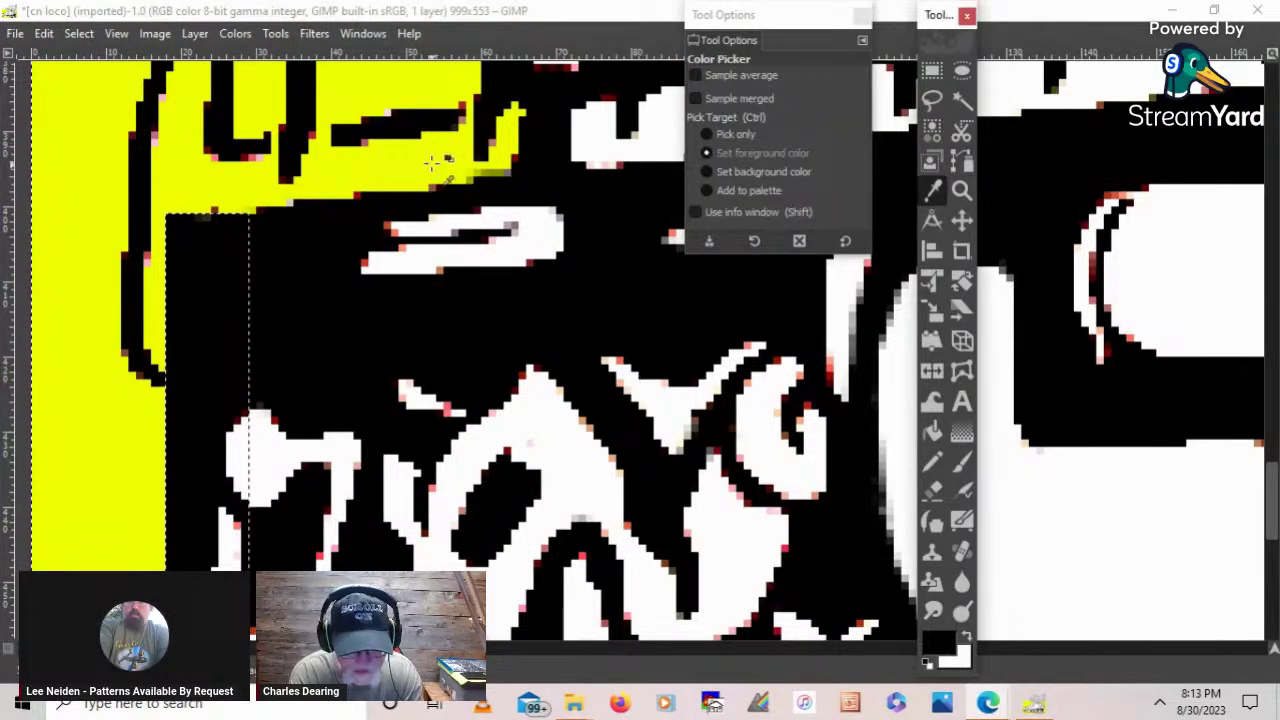
{"action": "left_click", "coordinate": [476, 177]}
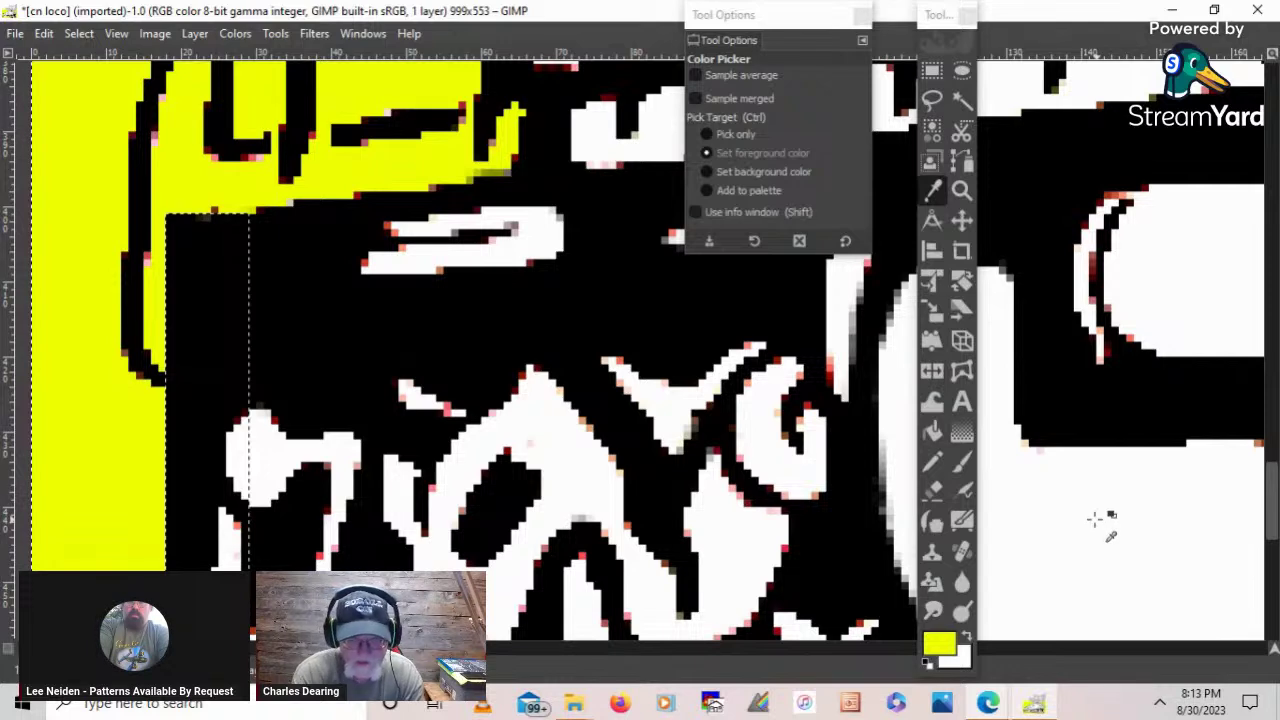
{"action": "left_click", "coordinate": [962, 461]}
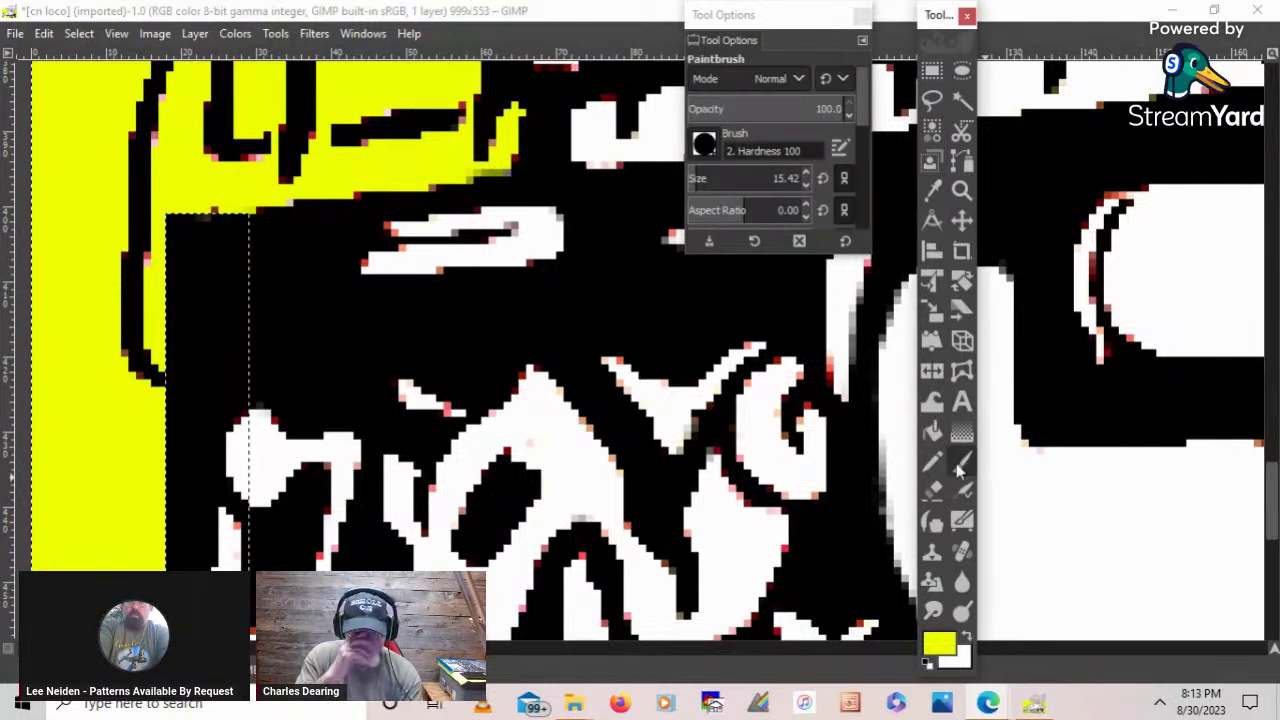
- Undo the oversized yellow dab, set the brush size to 1.29 and paint a yellow gap between the curved handrail's tip and the black edge
{"action": "left_click", "coordinate": [208, 369]}
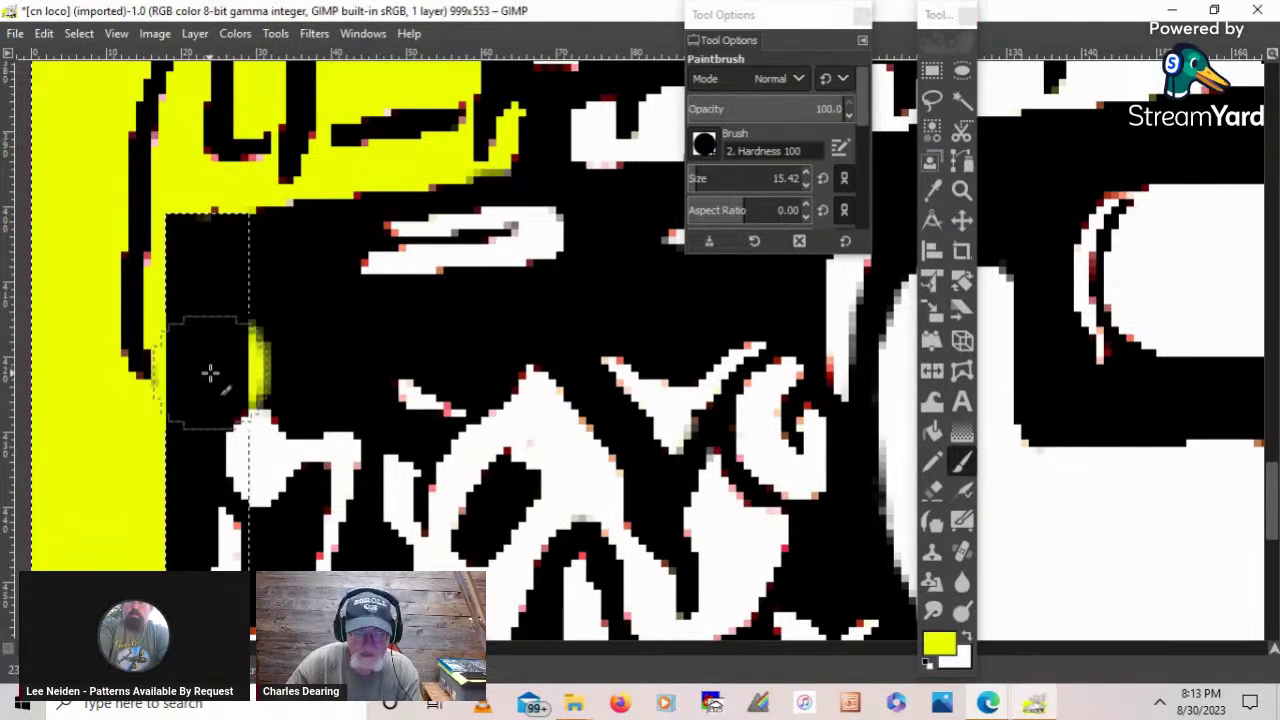
{"action": "key", "text": "ctrl+z"}
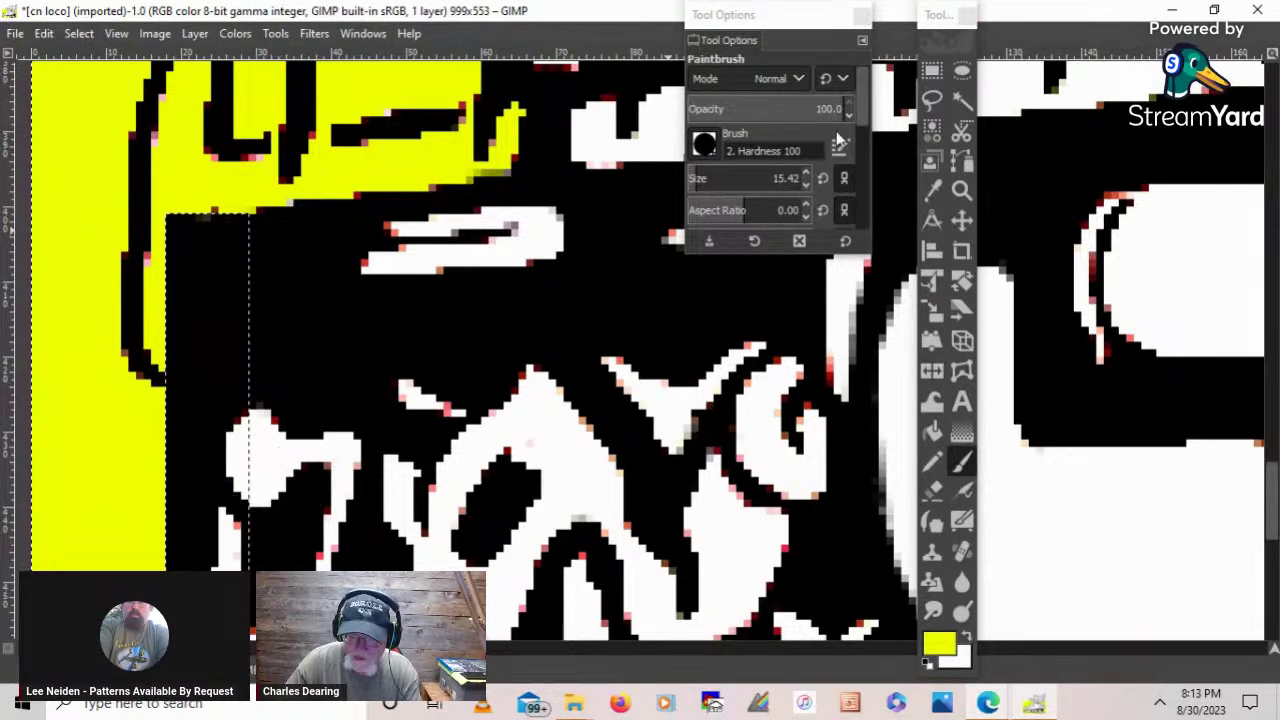
{"action": "left_click", "coordinate": [690, 178]}
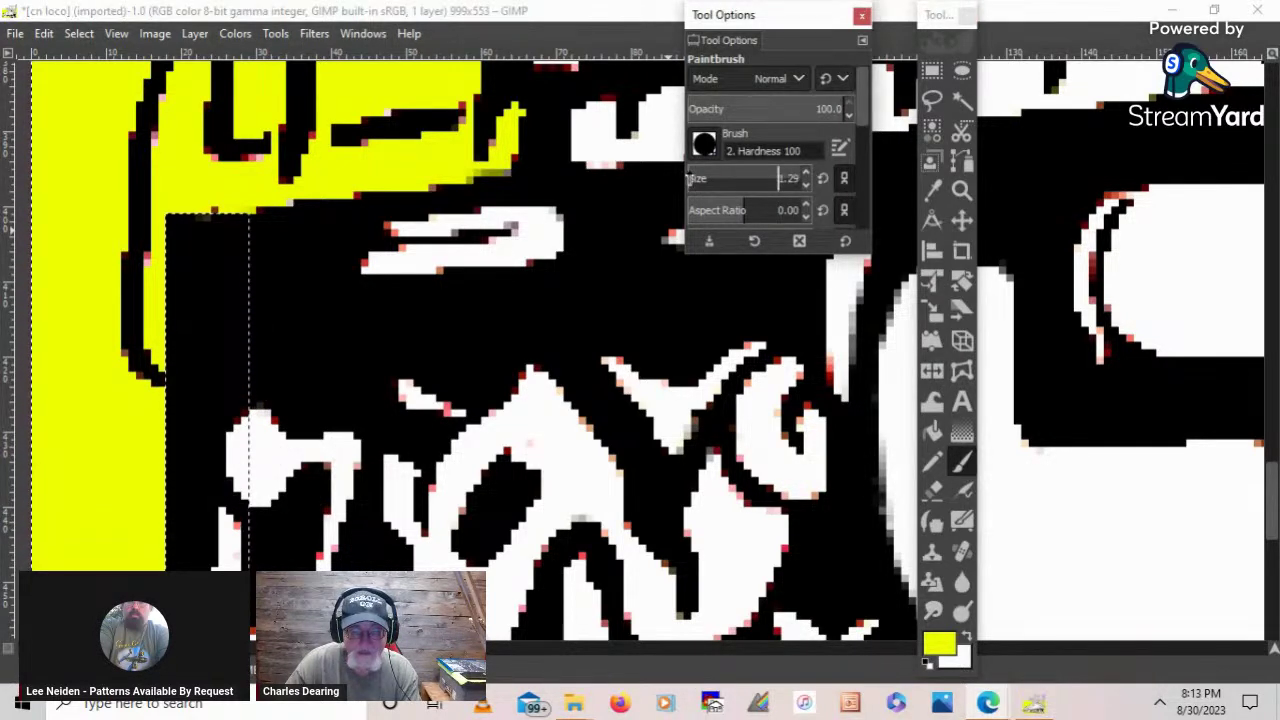
{"action": "left_click", "coordinate": [160, 385]}
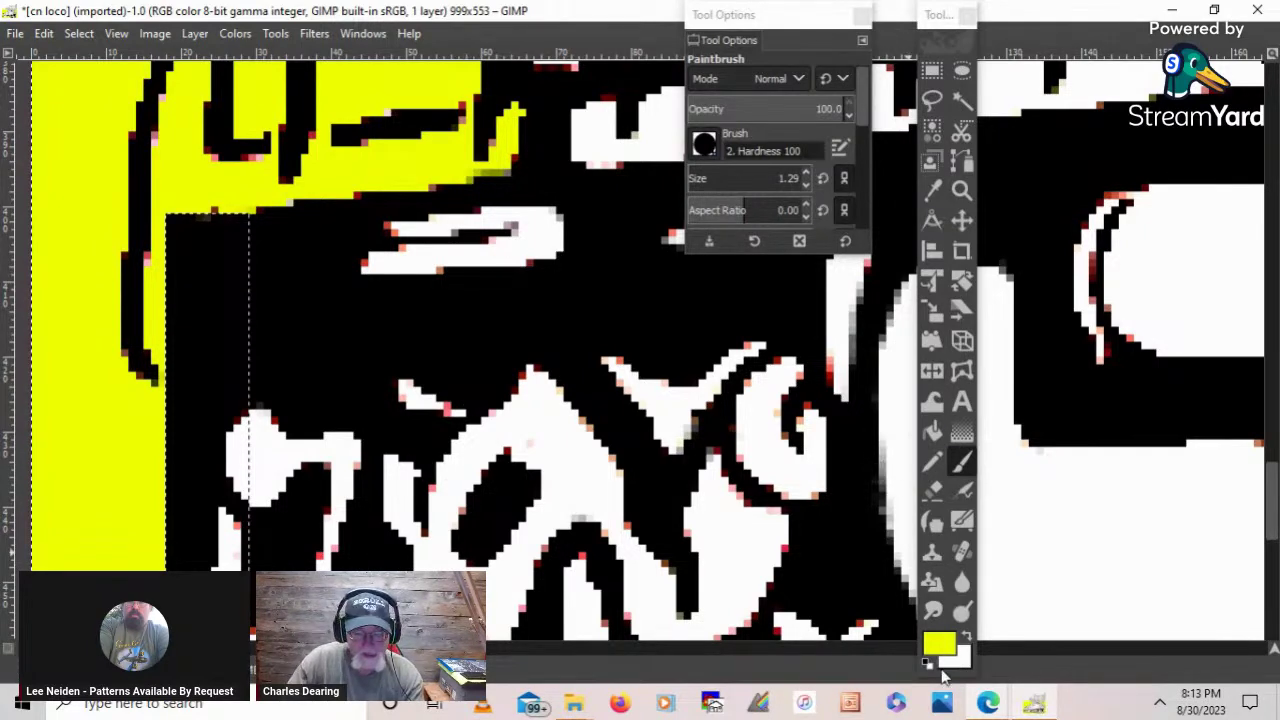
- Swap the foreground and background colors to paint in white, and set the Paintbrush size to 1
{"action": "left_click", "coordinate": [967, 637]}
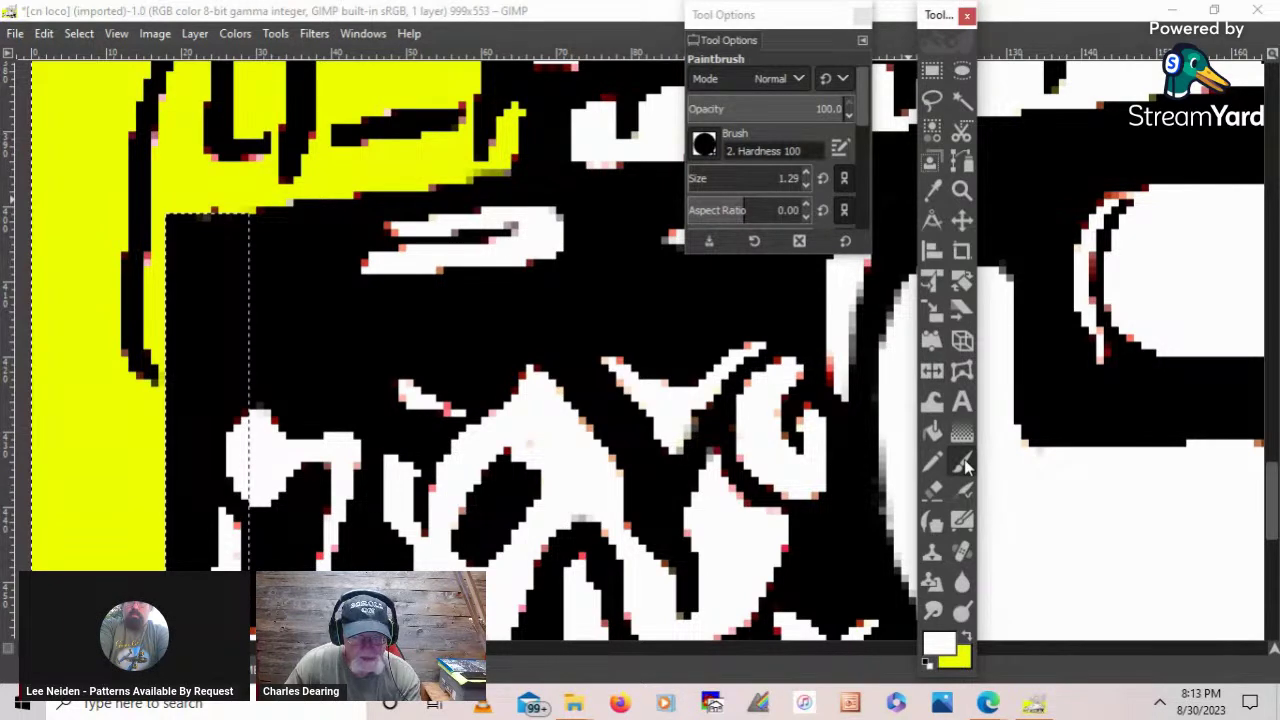
{"action": "left_click", "coordinate": [806, 184]}
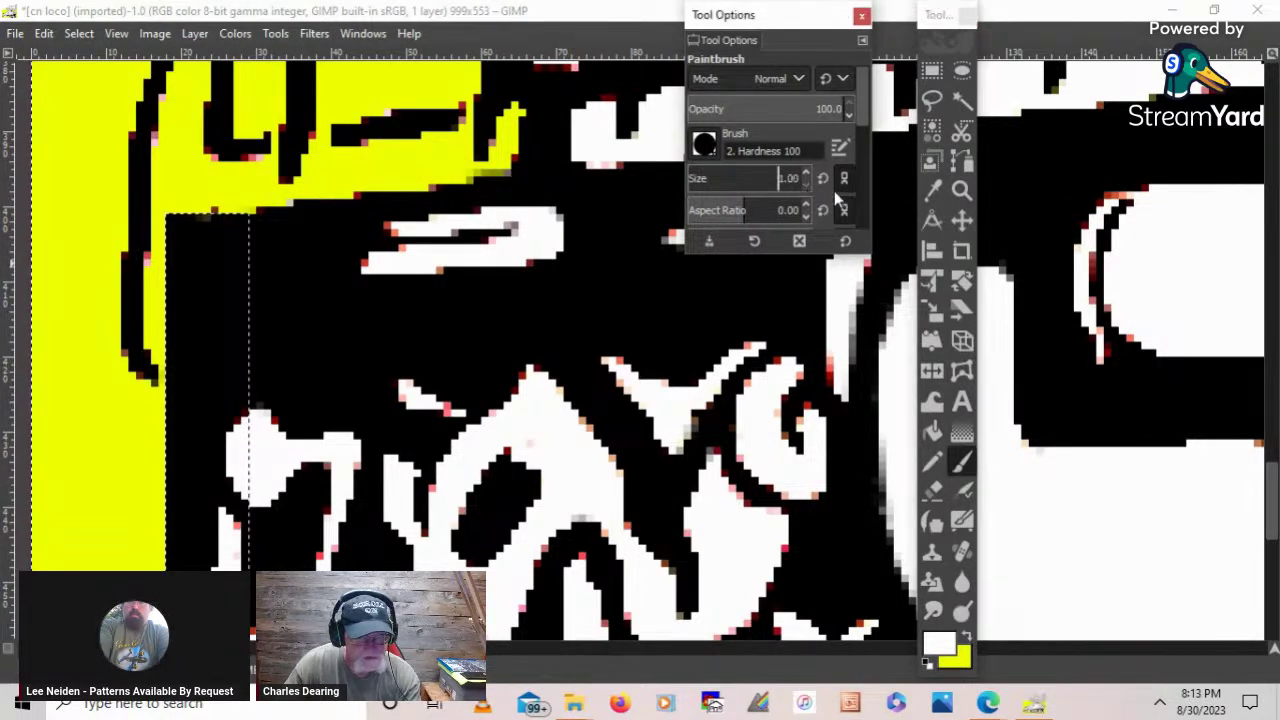
{"action": "left_click", "coordinate": [961, 190]}
{"action": "left_click", "coordinate": [418, 413]}
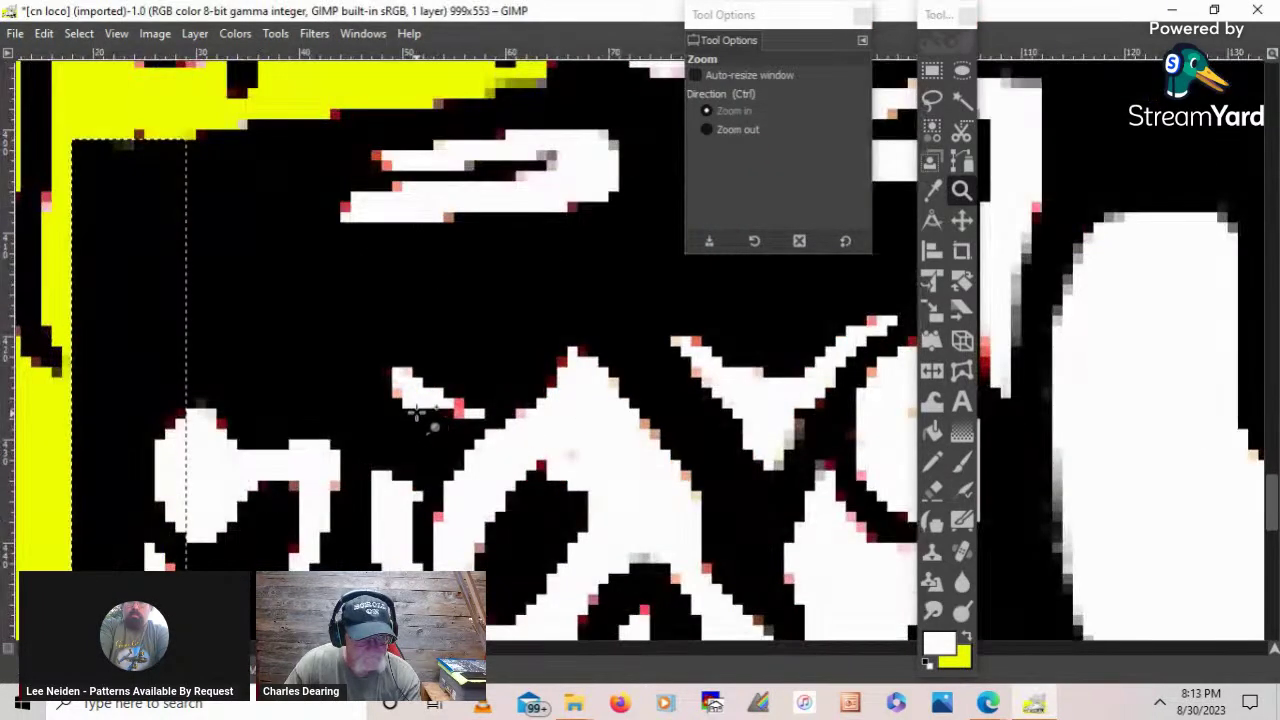
{"action": "left_click", "coordinate": [418, 413]}
{"action": "left_click", "coordinate": [424, 424]}
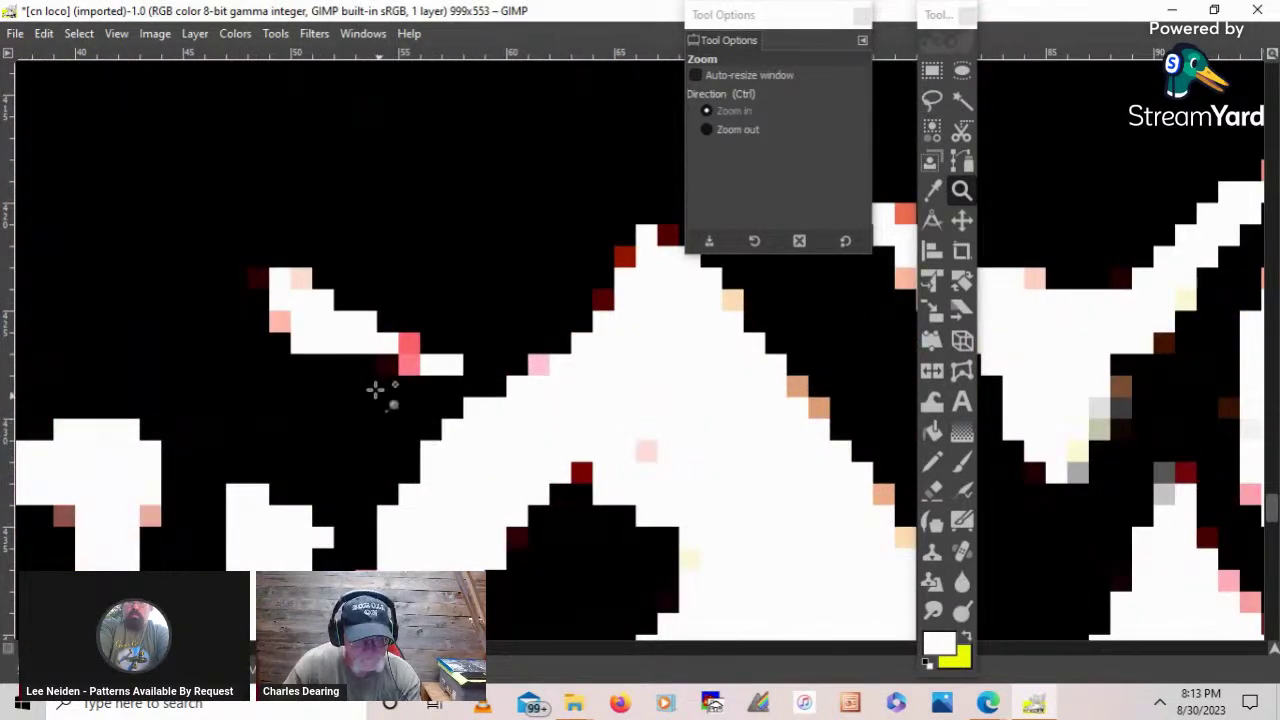
{"action": "left_click", "coordinate": [957, 465]}
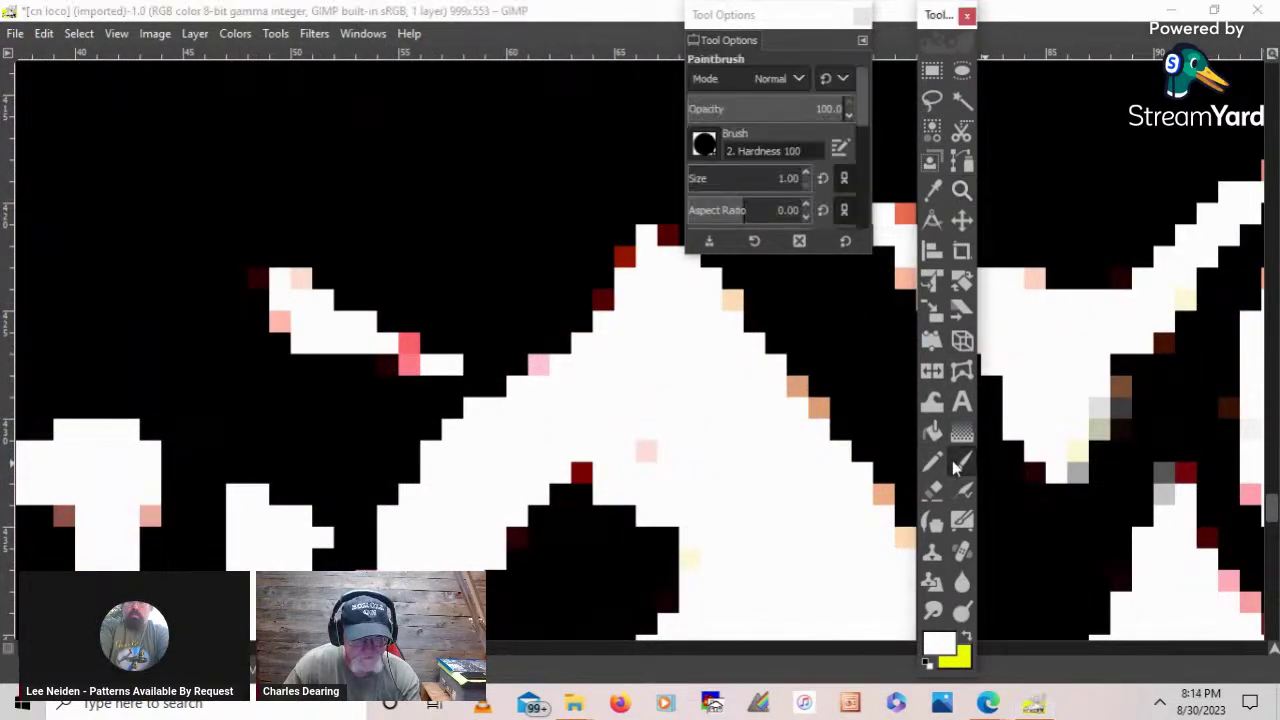
{"action": "left_click", "coordinate": [802, 183]}
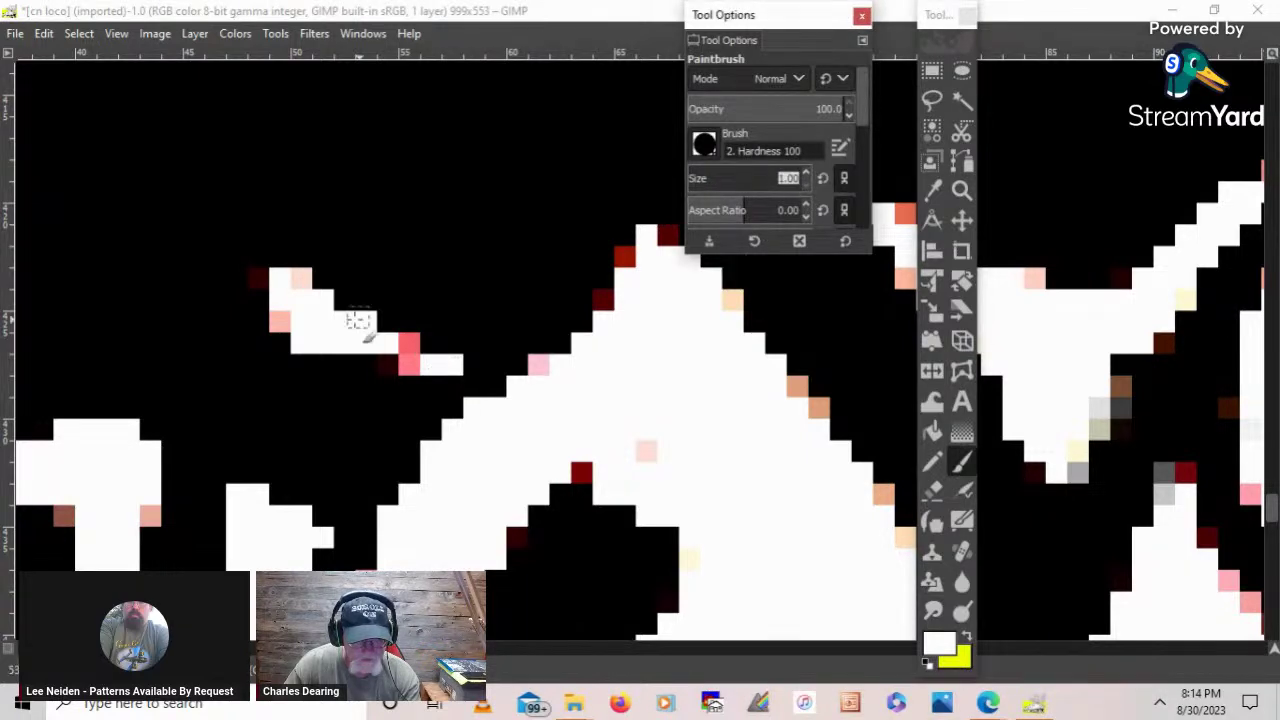
- Try to extend the small slanted white fragment down to the peaked white shape with a white stroke
{"action": "left_click", "coordinate": [383, 345]}
{"action": "mouse_move", "coordinate": [384, 346]}
{"action": "left_mouse_down"}
{"action": "mouse_move", "coordinate": [491, 423]}
{"action": "mouse_move", "coordinate": [287, 275]}
{"action": "mouse_move", "coordinate": [337, 314]}
{"action": "left_mouse_up"}
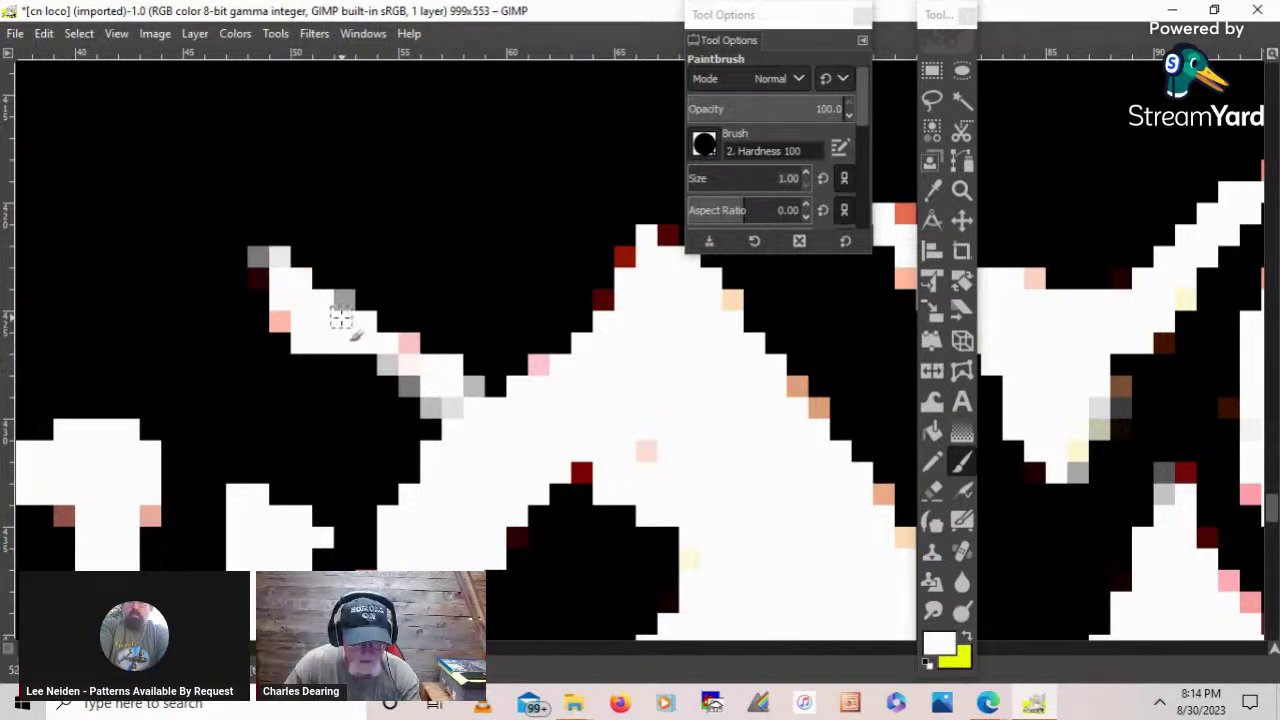
{"action": "key", "text": "ctrl+z"}
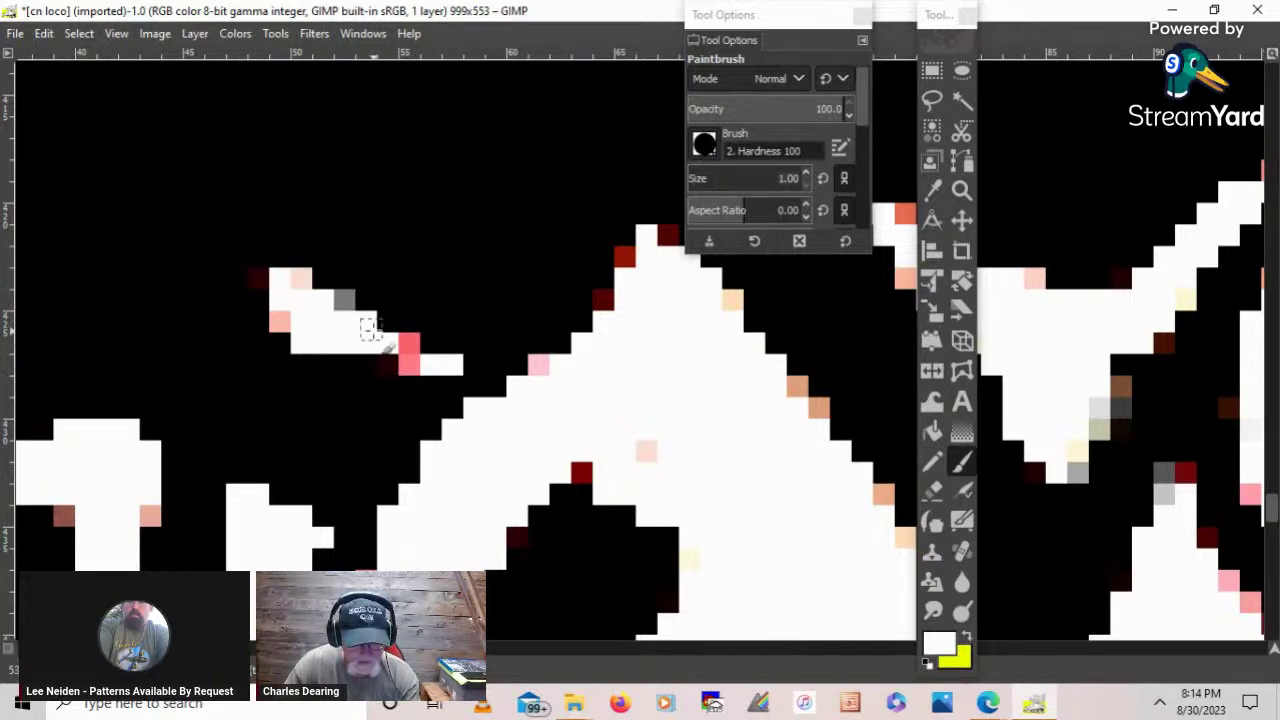
- Paint a white bridge from the small slanted fragment to the peaked shape's left slope and widen the joint's underside
{"action": "mouse_move", "coordinate": [370, 330]}
{"action": "left_mouse_down"}
{"action": "mouse_move", "coordinate": [466, 386]}
{"action": "mouse_move", "coordinate": [498, 391]}
{"action": "mouse_move", "coordinate": [430, 362]}
{"action": "mouse_move", "coordinate": [528, 386]}
{"action": "mouse_move", "coordinate": [320, 322]}
{"action": "left_mouse_up"}
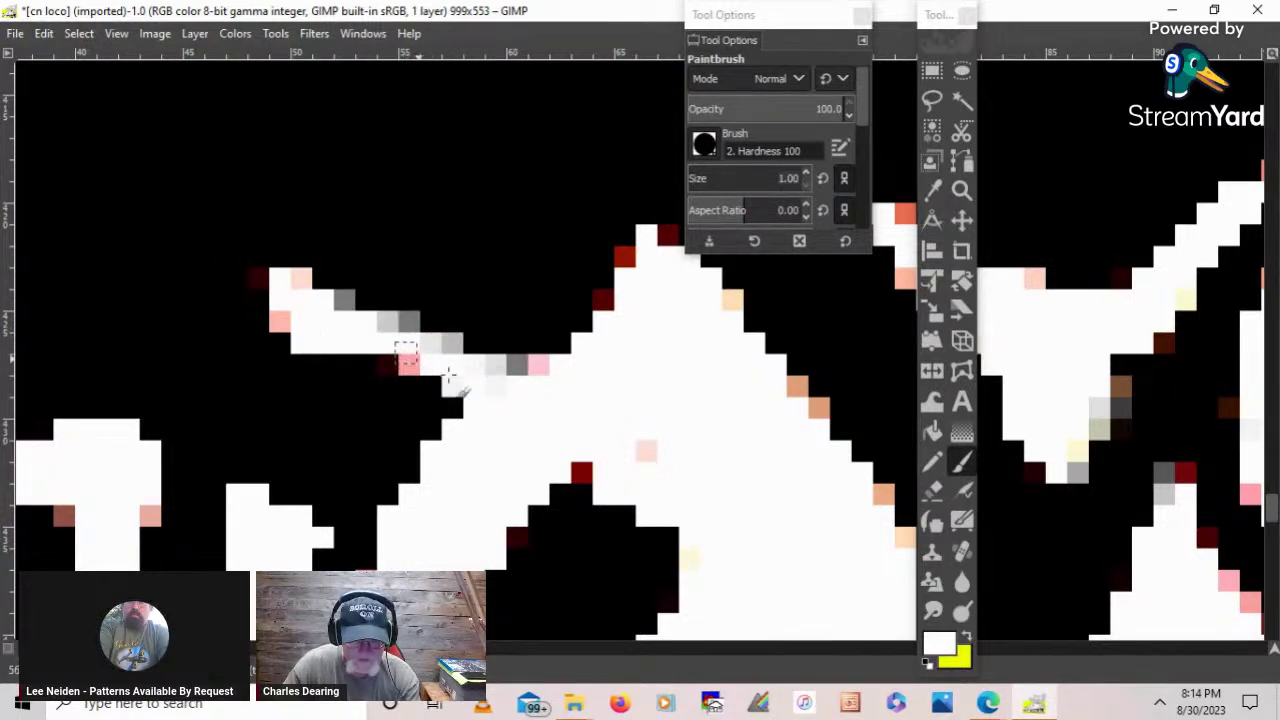
{"action": "left_click", "coordinate": [452, 406]}
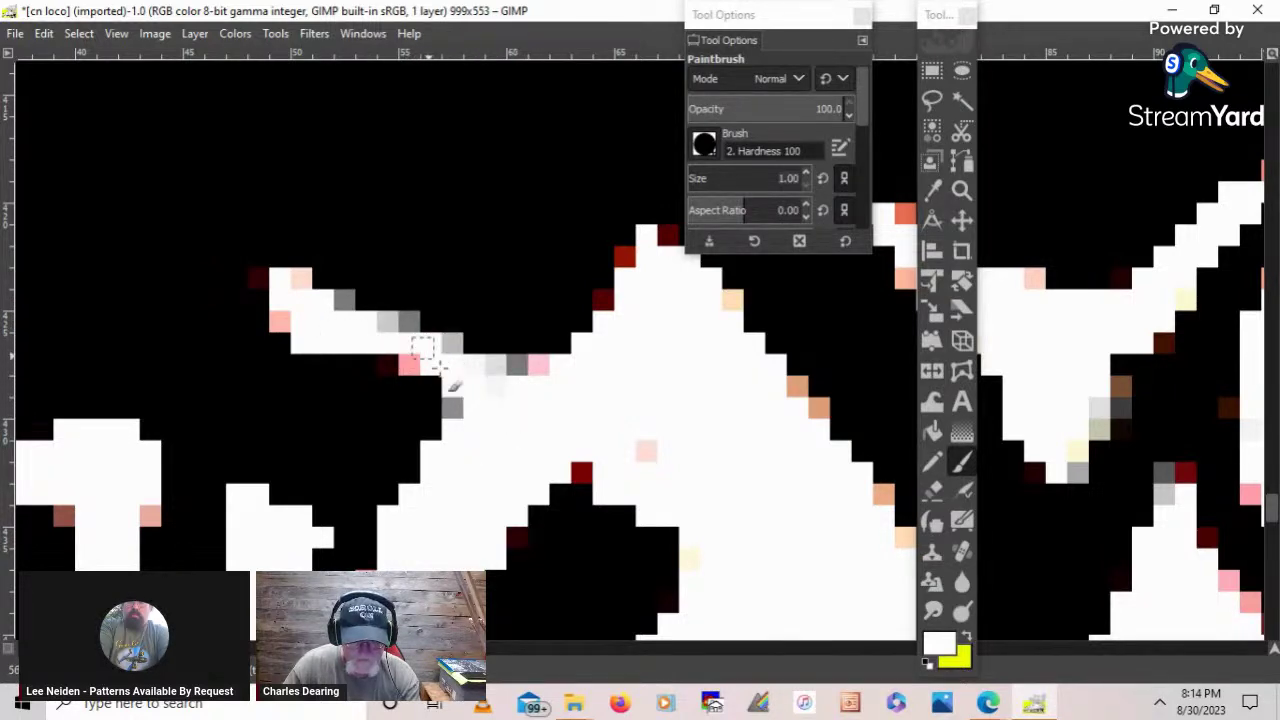
{"action": "mouse_move", "coordinate": [434, 357]}
{"action": "left_mouse_down"}
{"action": "mouse_move", "coordinate": [449, 408]}
{"action": "mouse_move", "coordinate": [420, 354]}
{"action": "mouse_move", "coordinate": [430, 405]}
{"action": "left_mouse_up"}
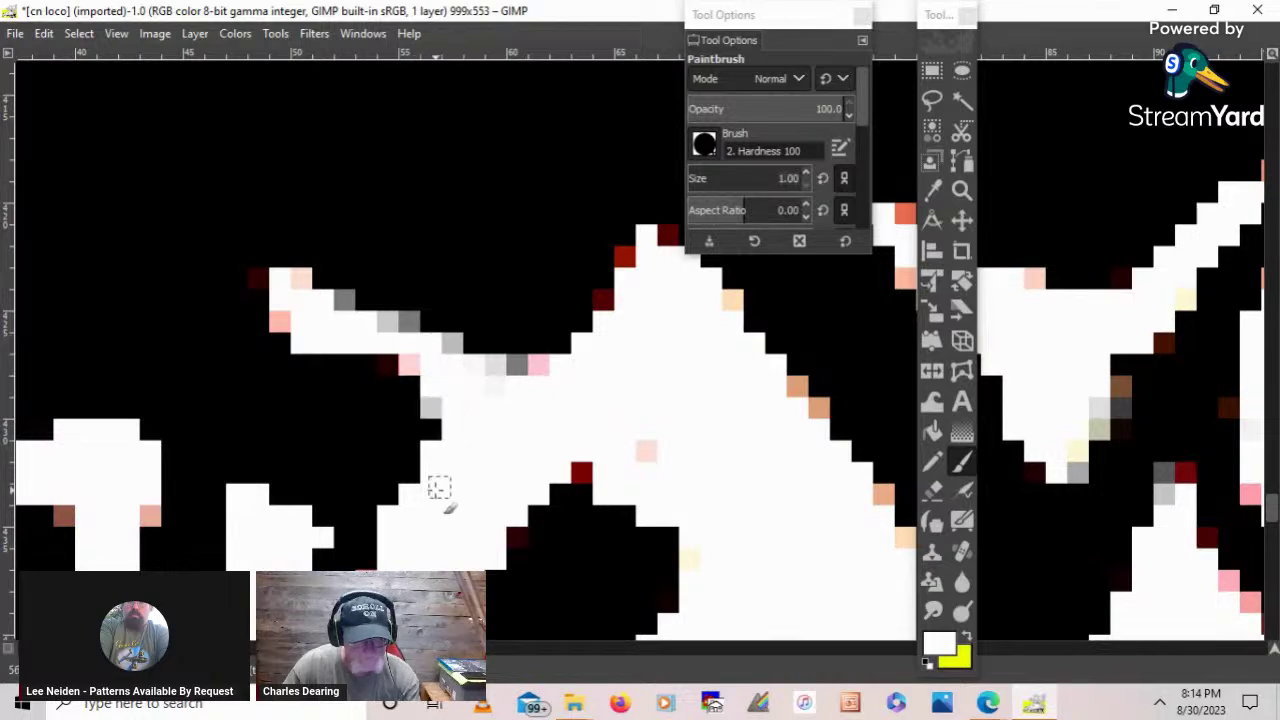
{"action": "mouse_move", "coordinate": [440, 488]}
{"action": "left_mouse_down"}
{"action": "mouse_move", "coordinate": [456, 350]}
{"action": "mouse_move", "coordinate": [440, 427]}
{"action": "left_mouse_up"}
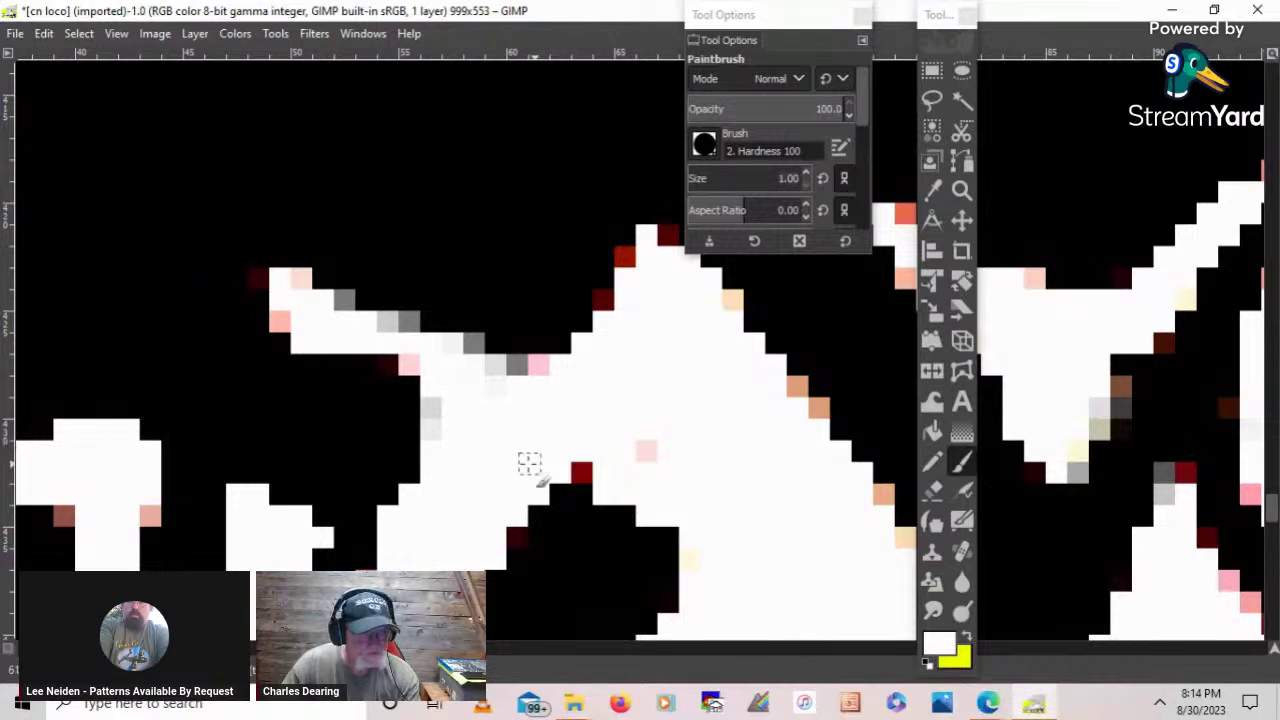
- Paint white over the leftover dark gray and dark red pixels around the joint between the slanted fragment and the peaked shape
{"action": "mouse_move", "coordinate": [531, 463]}
{"action": "left_mouse_down"}
{"action": "mouse_move", "coordinate": [580, 464]}
{"action": "mouse_move", "coordinate": [525, 451]}
{"action": "mouse_move", "coordinate": [584, 453]}
{"action": "mouse_move", "coordinate": [470, 386]}
{"action": "mouse_move", "coordinate": [531, 387]}
{"action": "mouse_move", "coordinate": [458, 362]}
{"action": "left_mouse_up"}
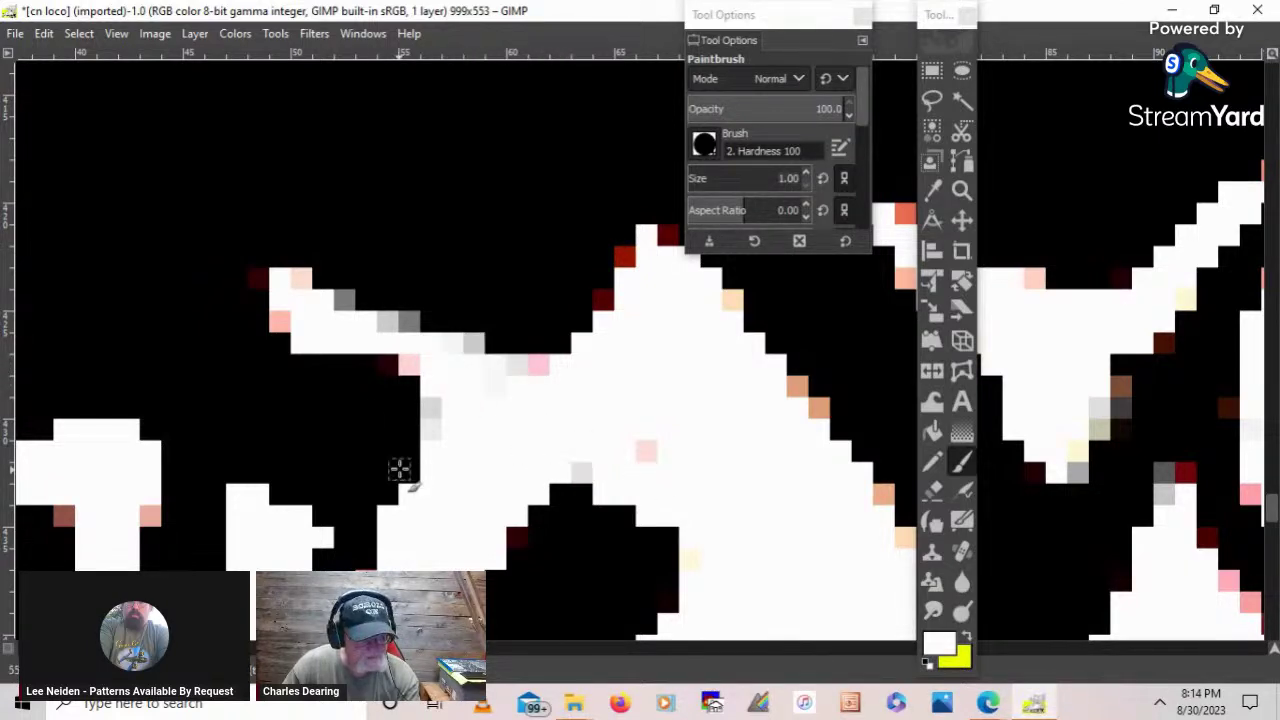
{"action": "left_click", "coordinate": [116, 34]}
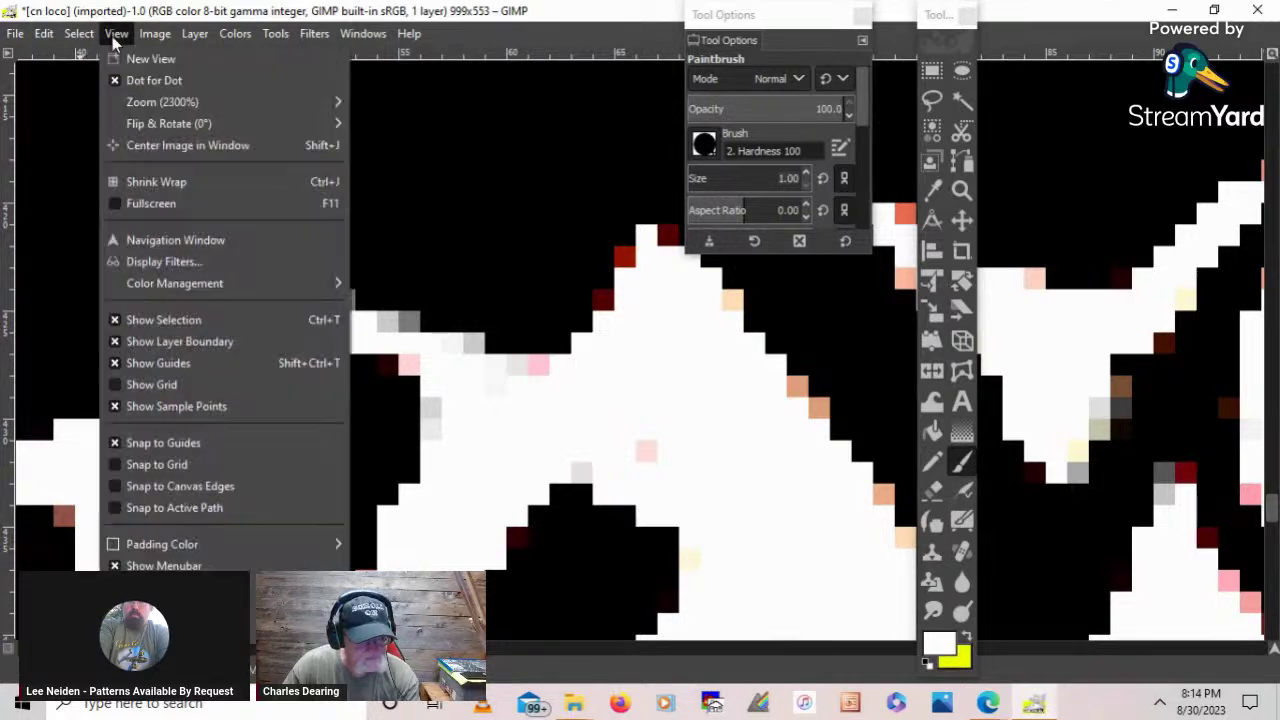
{"action": "mouse_move", "coordinate": [318, 106]}
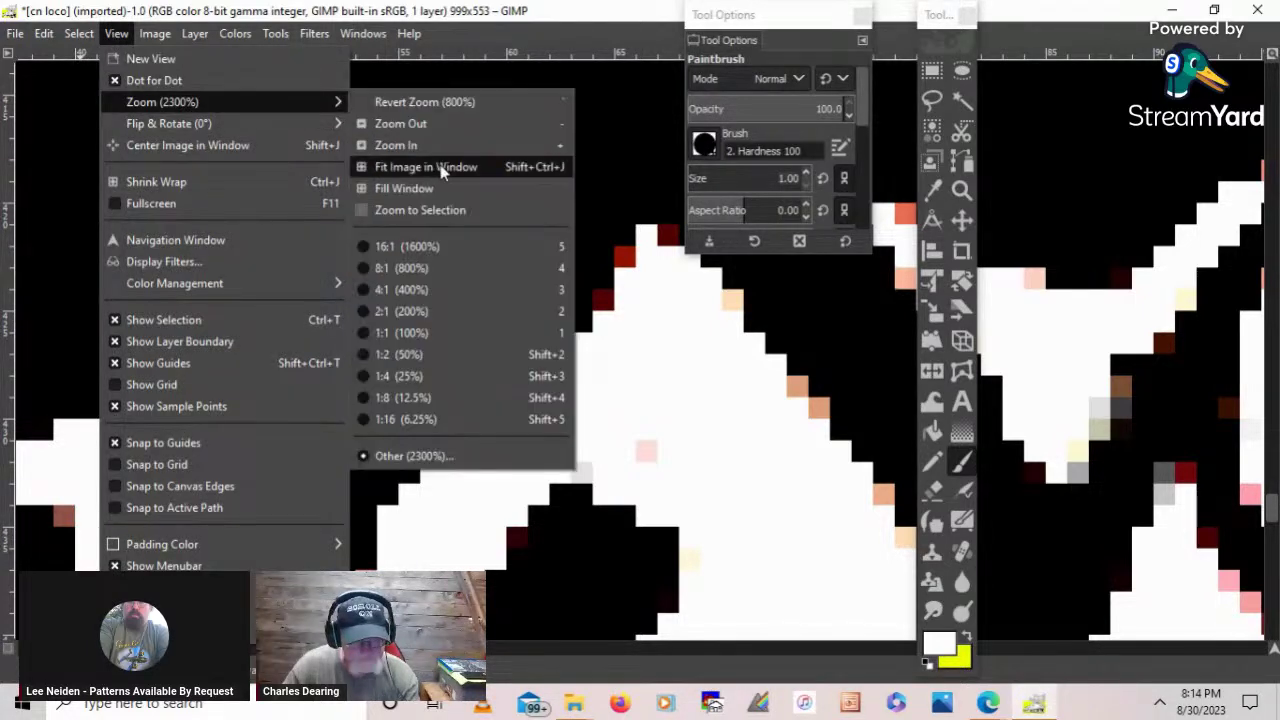
{"action": "left_click", "coordinate": [440, 165]}
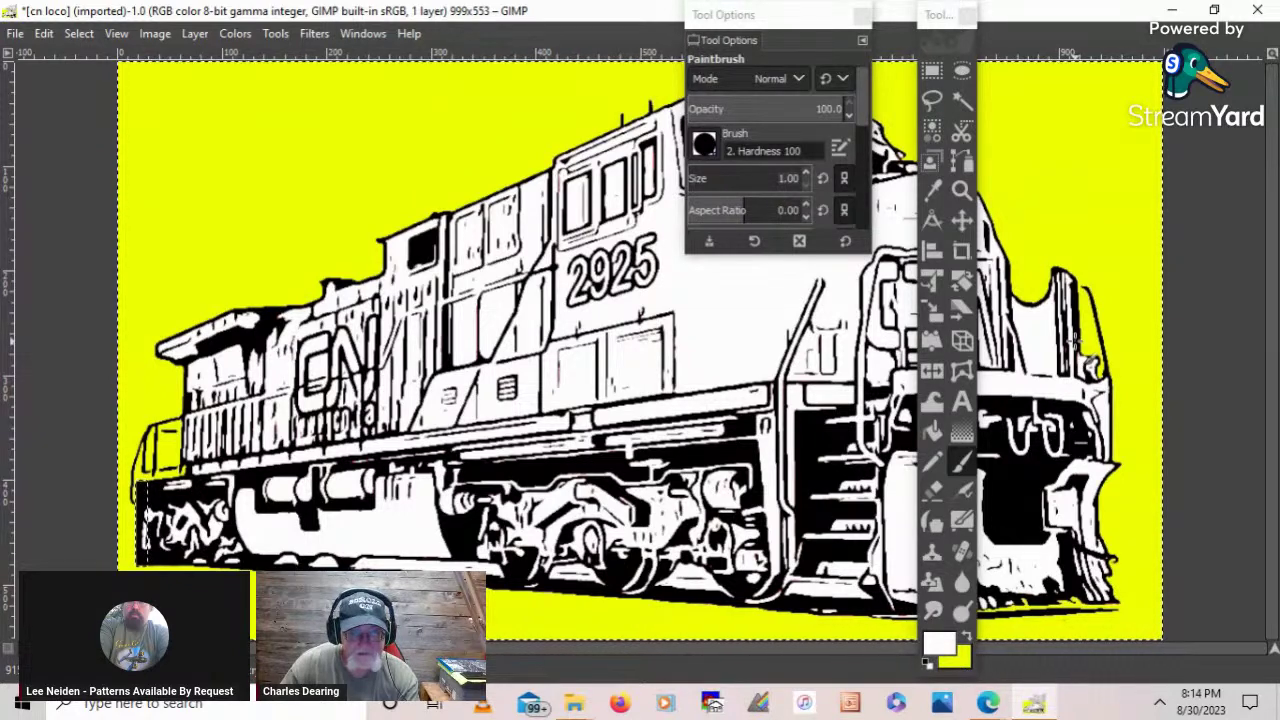
- Examine the locomotive's rear railing, truck and tank outlines up close for spots that need cleanup
{"action": "left_click", "coordinate": [961, 190]}
{"action": "left_click", "coordinate": [186, 480]}
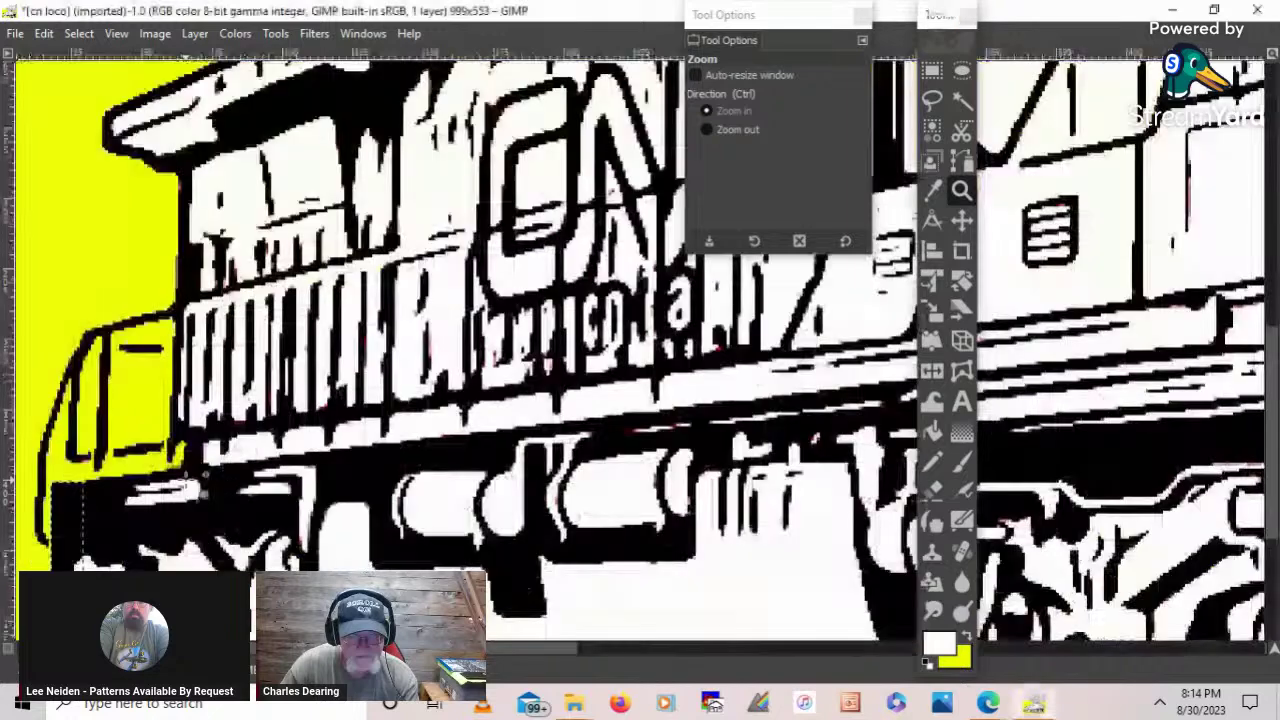
{"action": "left_click", "coordinate": [186, 480]}
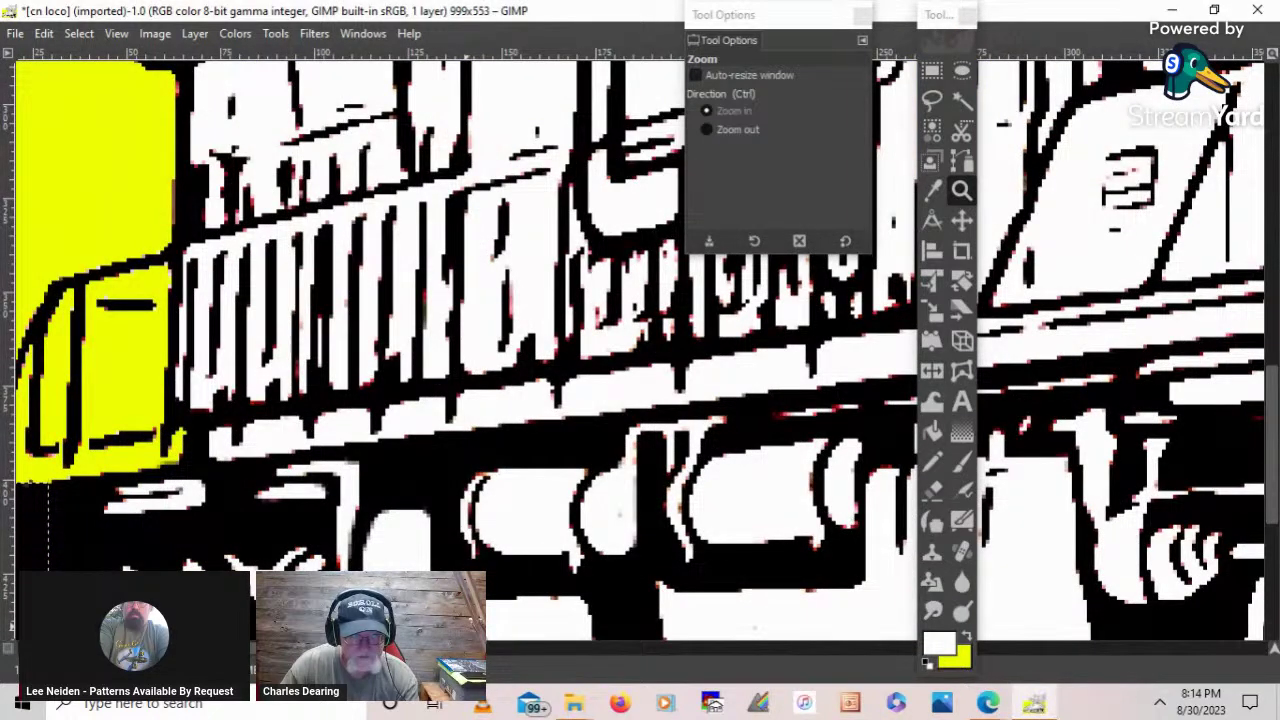
{"action": "left_click_drag", "start_coordinate": [440, 648], "coordinate": [414, 648]}
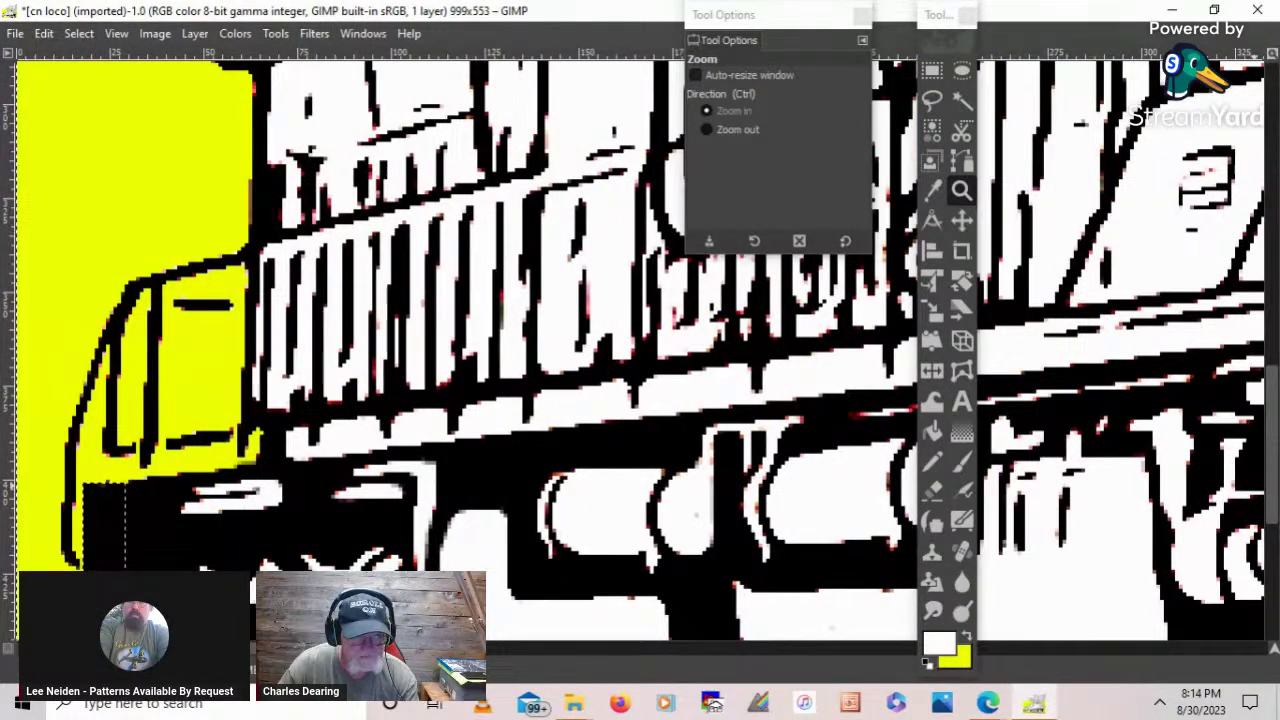
{"action": "left_click_drag", "start_coordinate": [1271, 445], "coordinate": [1271, 491]}
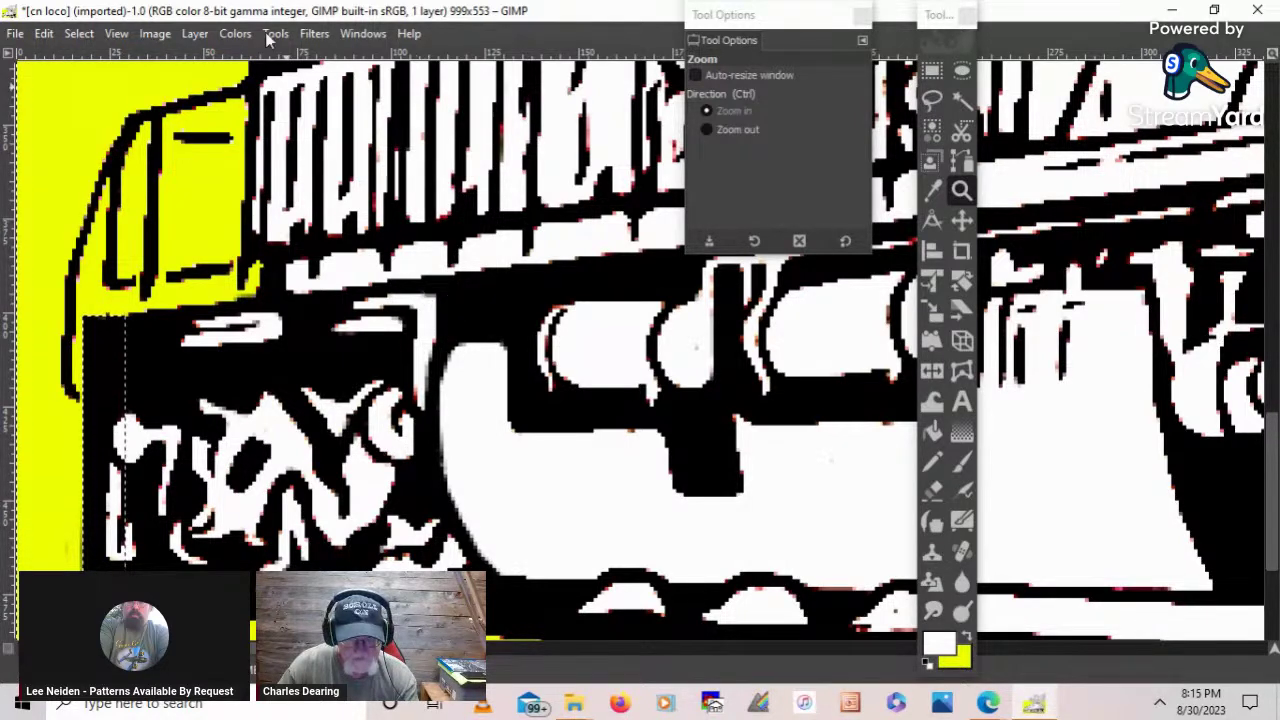
{"action": "left_click", "coordinate": [117, 33]}
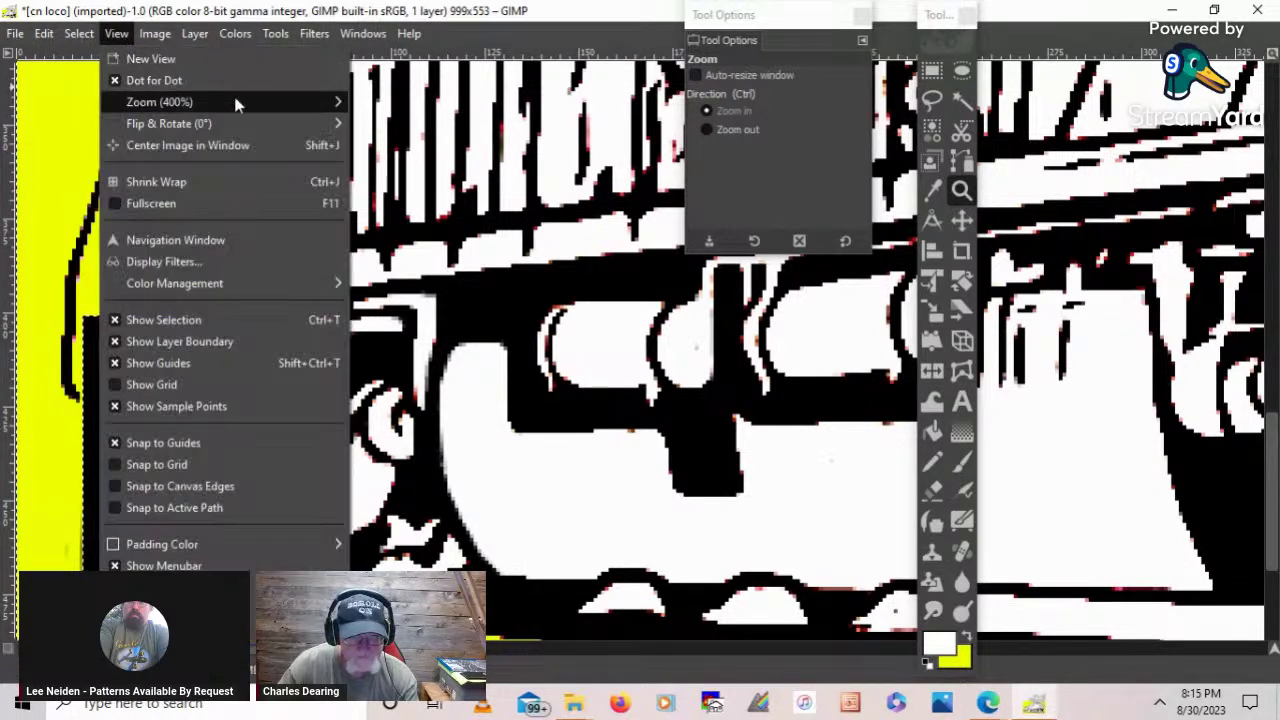
{"action": "mouse_move", "coordinate": [330, 102]}
{"action": "left_click", "coordinate": [394, 170]}
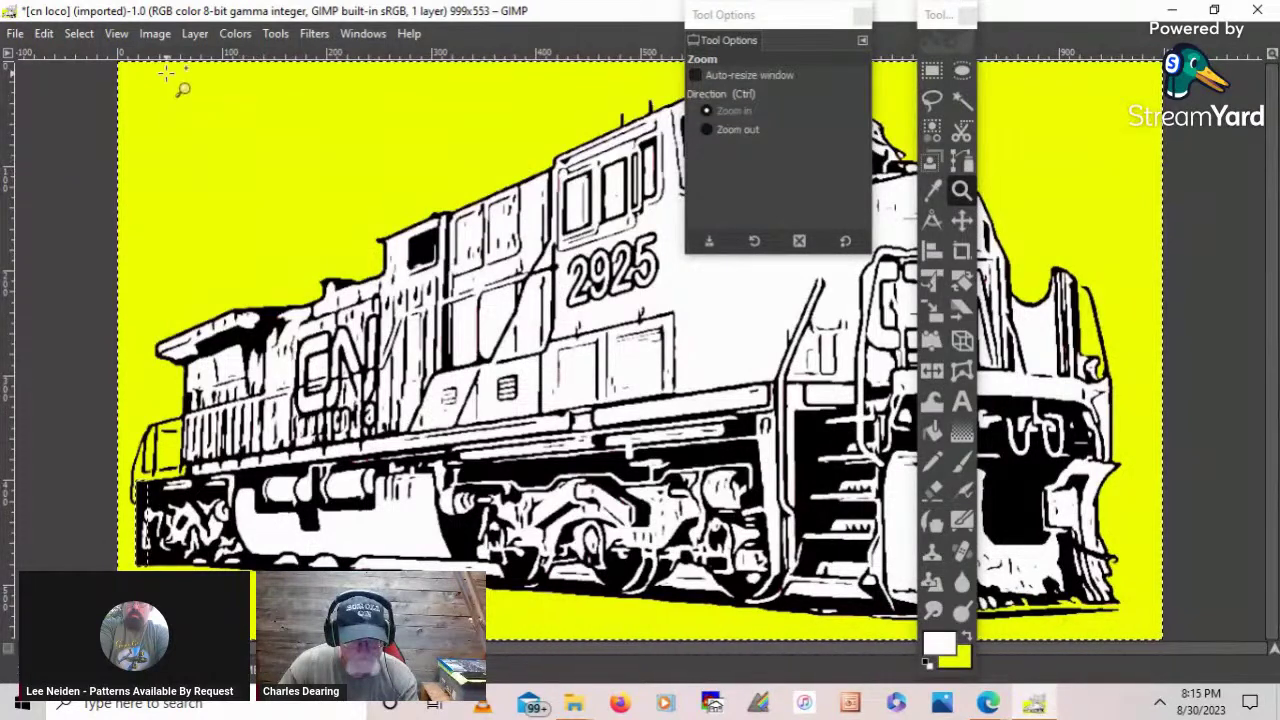
- Drop the old selection near the rear truck and move the Tool Options window clear of the locomotive's cab
{"action": "left_click", "coordinate": [92, 35]}
{"action": "left_click", "coordinate": [93, 60]}
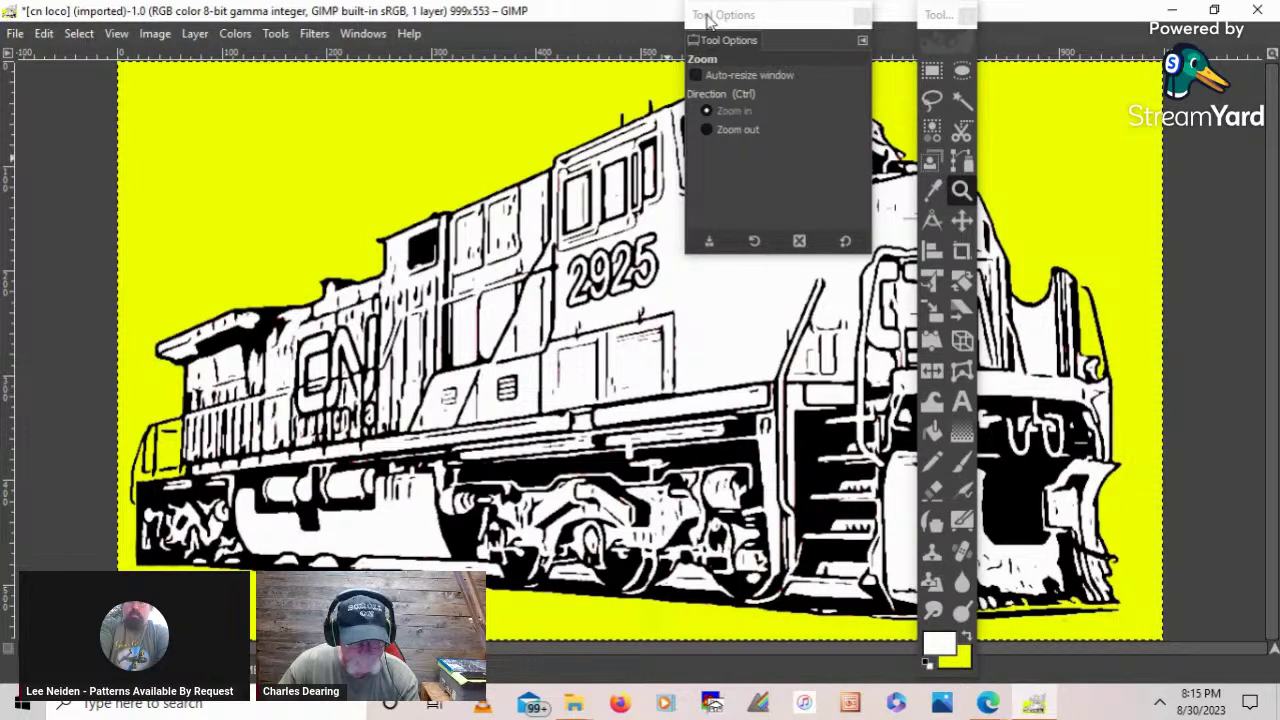
{"action": "left_click_drag", "start_coordinate": [706, 15], "coordinate": [1072, 15]}
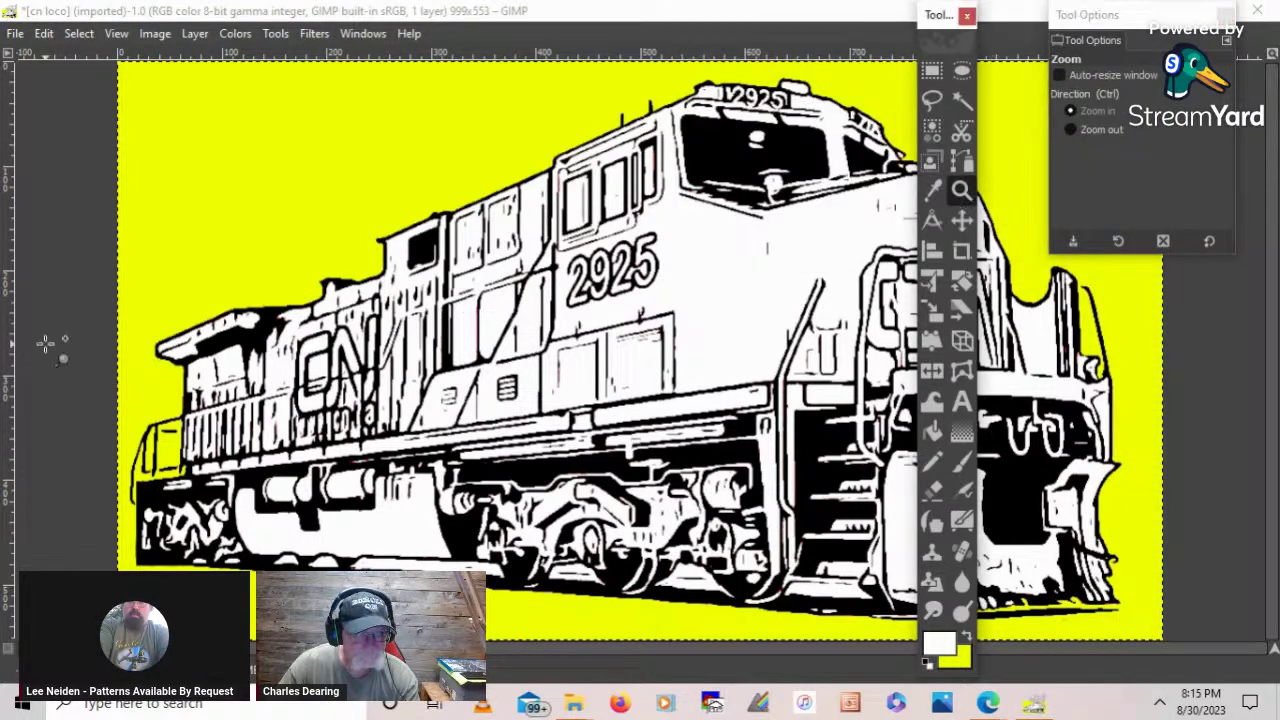
- Outline a narrow Free Select strip along the body's rear vertical edge, crossing the point where the yellow-backed handrail meets it
{"action": "left_click", "coordinate": [118, 464]}
{"action": "left_click", "coordinate": [125, 472]}
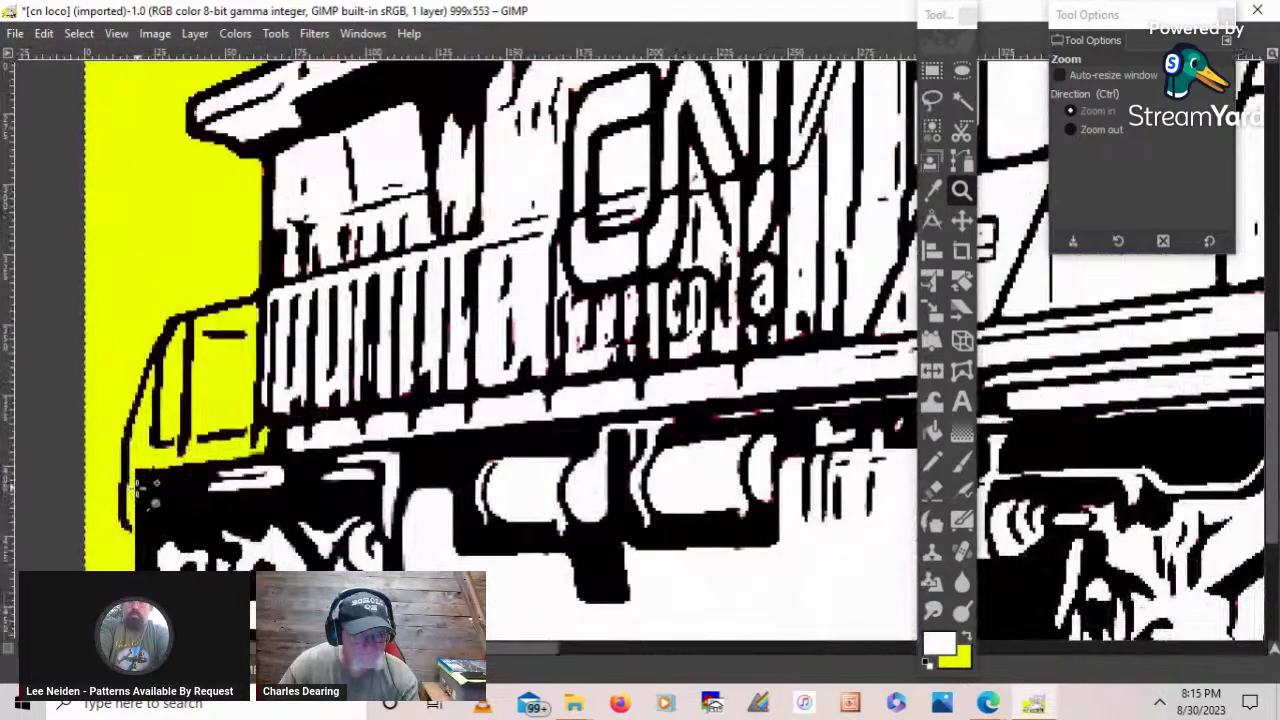
{"action": "left_click", "coordinate": [138, 485]}
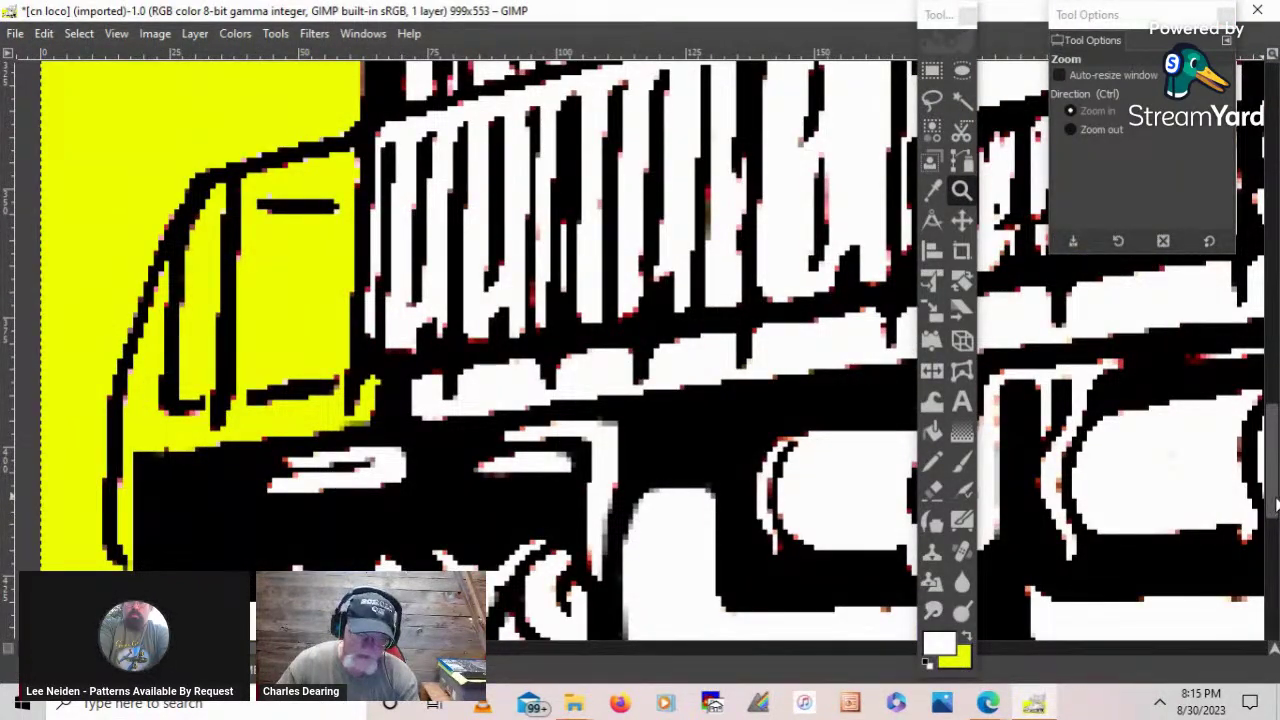
{"action": "left_click_drag", "start_coordinate": [1273, 500], "coordinate": [1273, 472]}
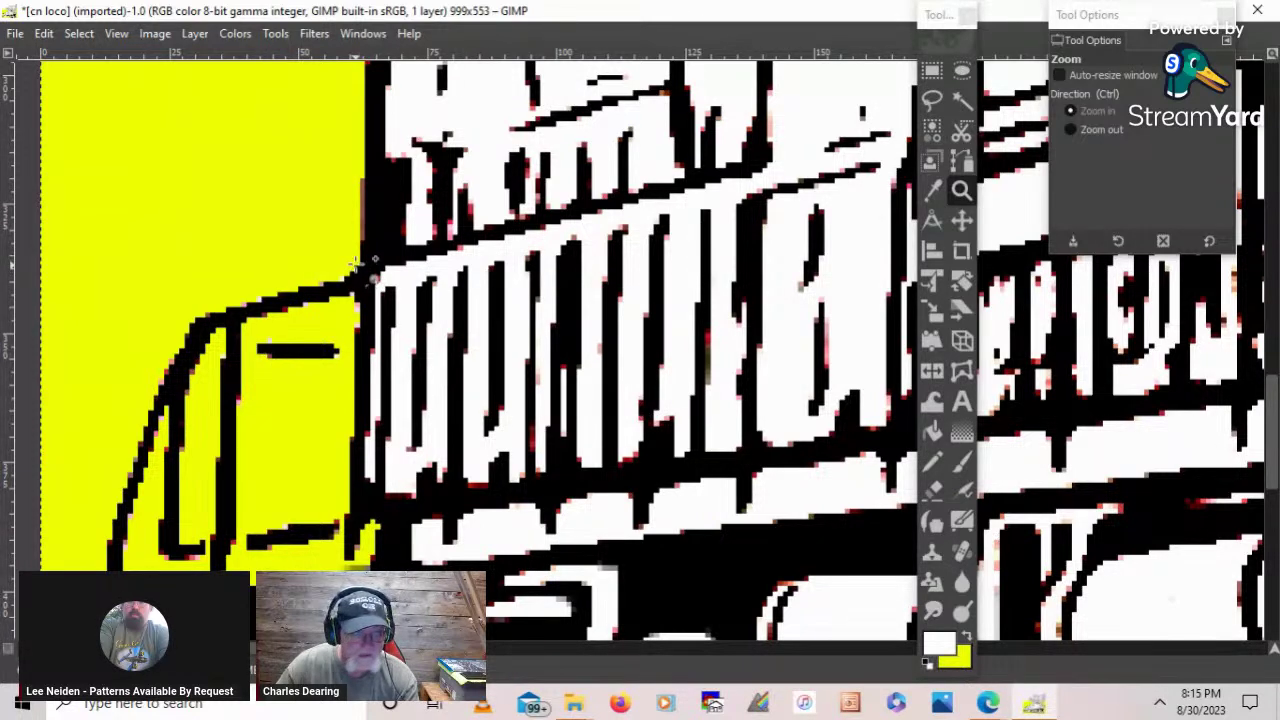
{"action": "left_click", "coordinate": [933, 101]}
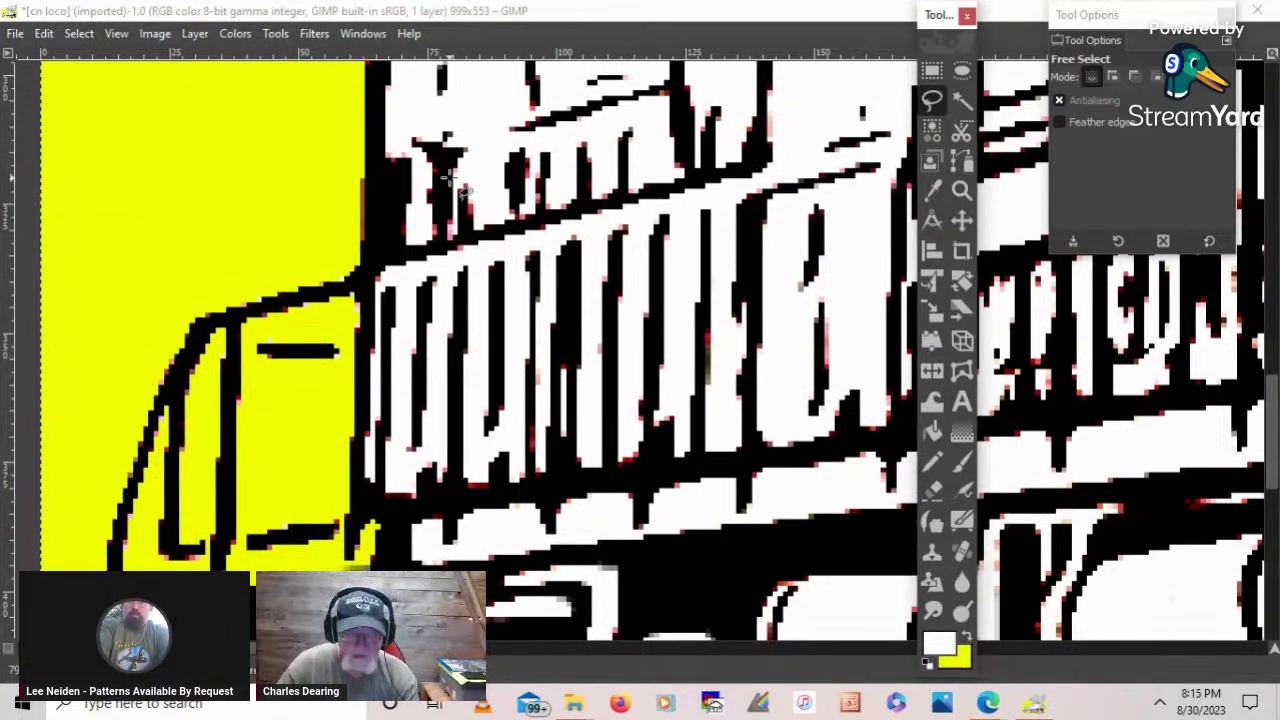
{"action": "scroll", "coordinate": [470, 345], "scroll_direction": "right", "scroll_amount": 15}
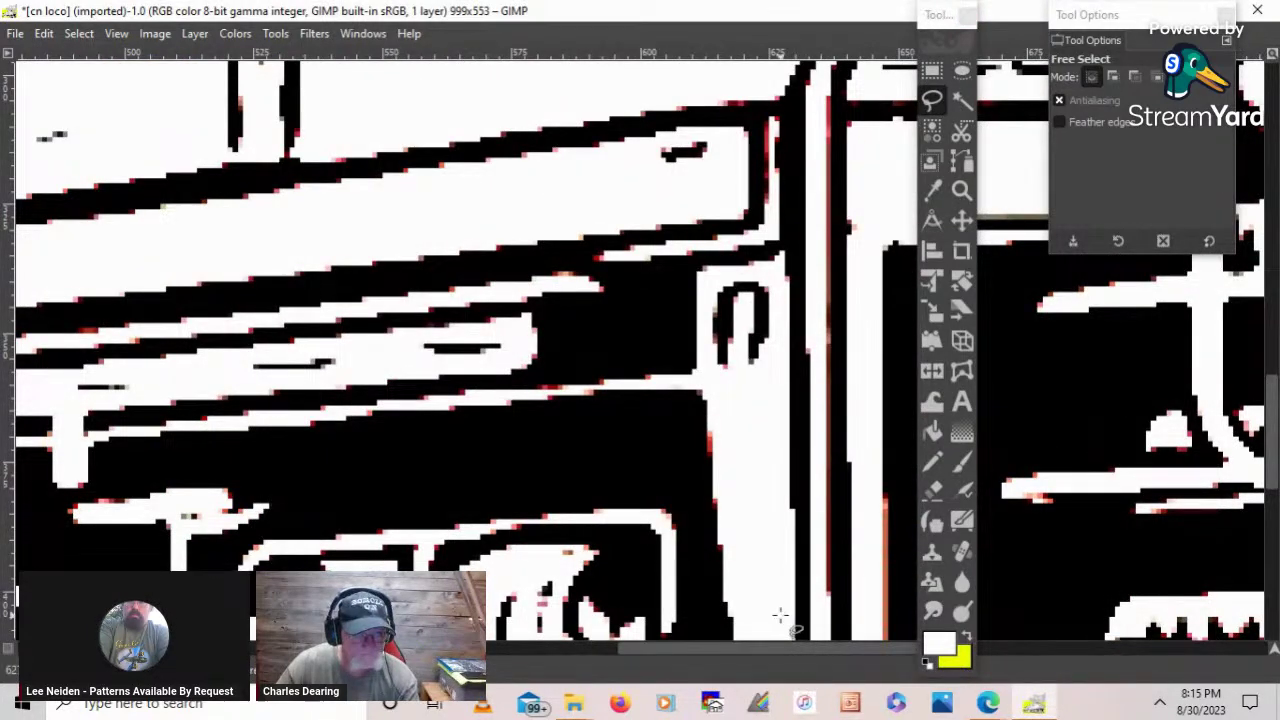
{"action": "left_click_drag", "start_coordinate": [790, 648], "coordinate": [6, 460]}
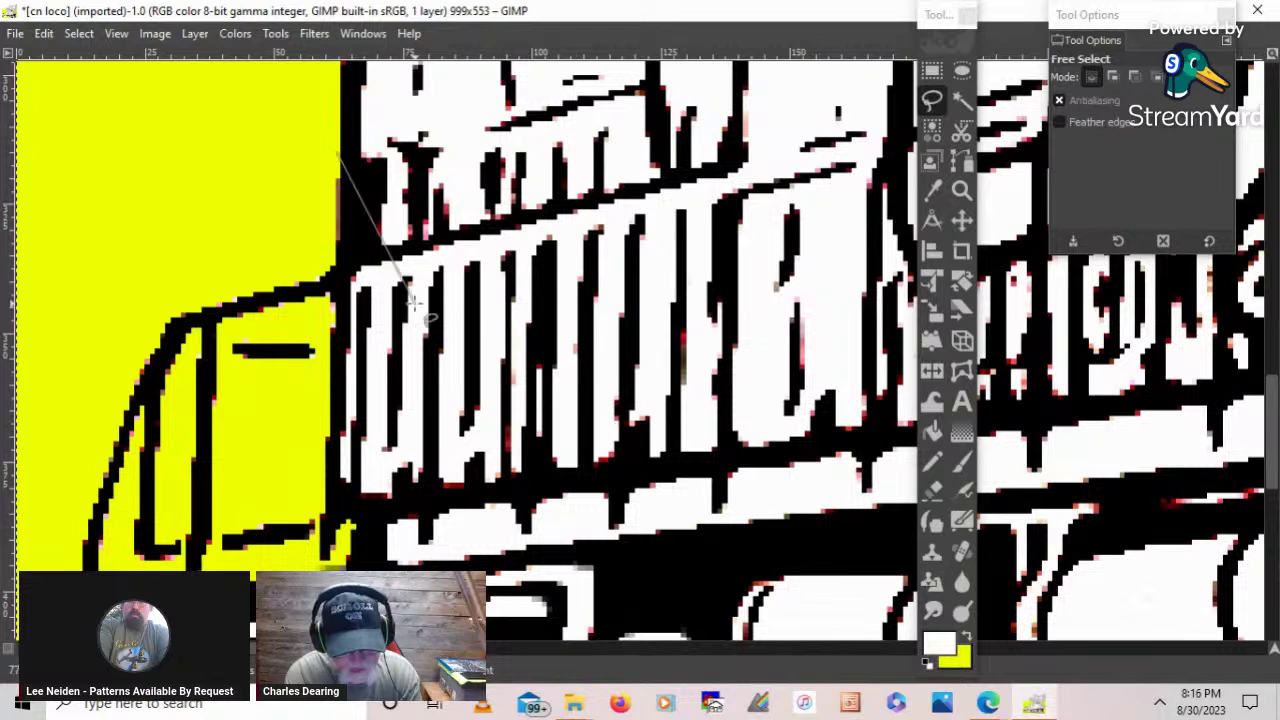
{"action": "left_click", "coordinate": [320, 388]}
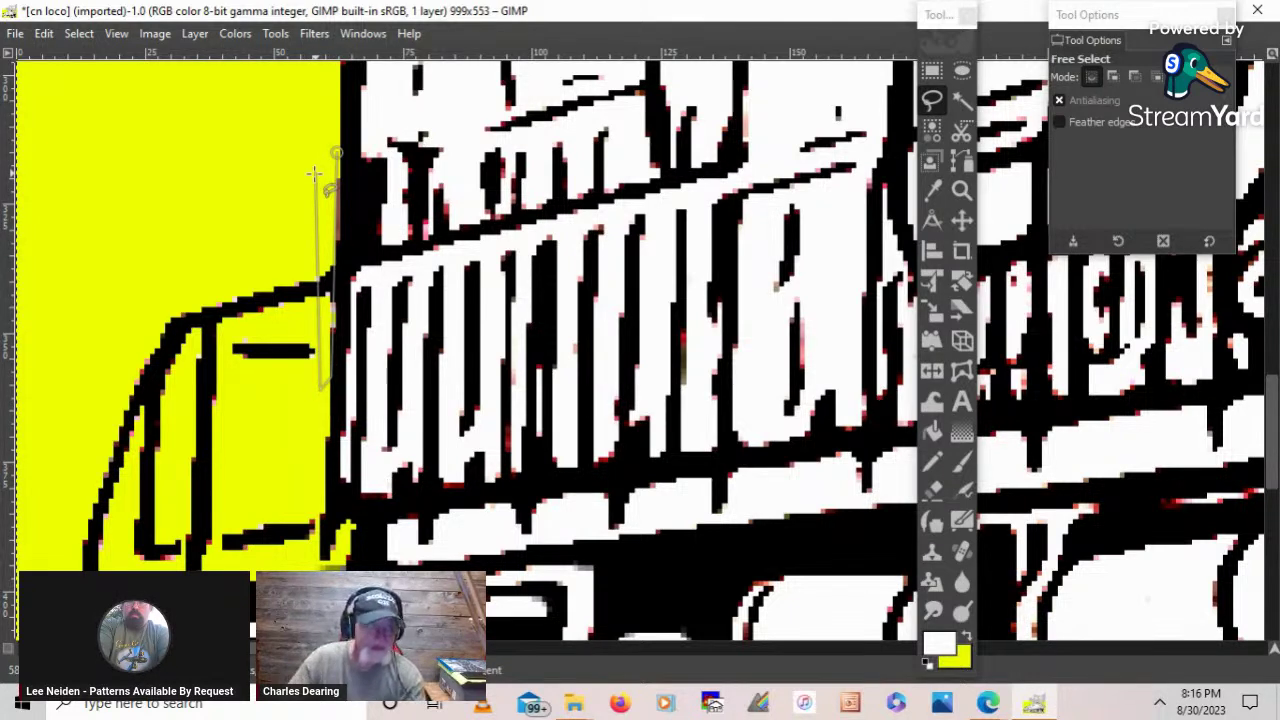
{"action": "left_click", "coordinate": [325, 243]}
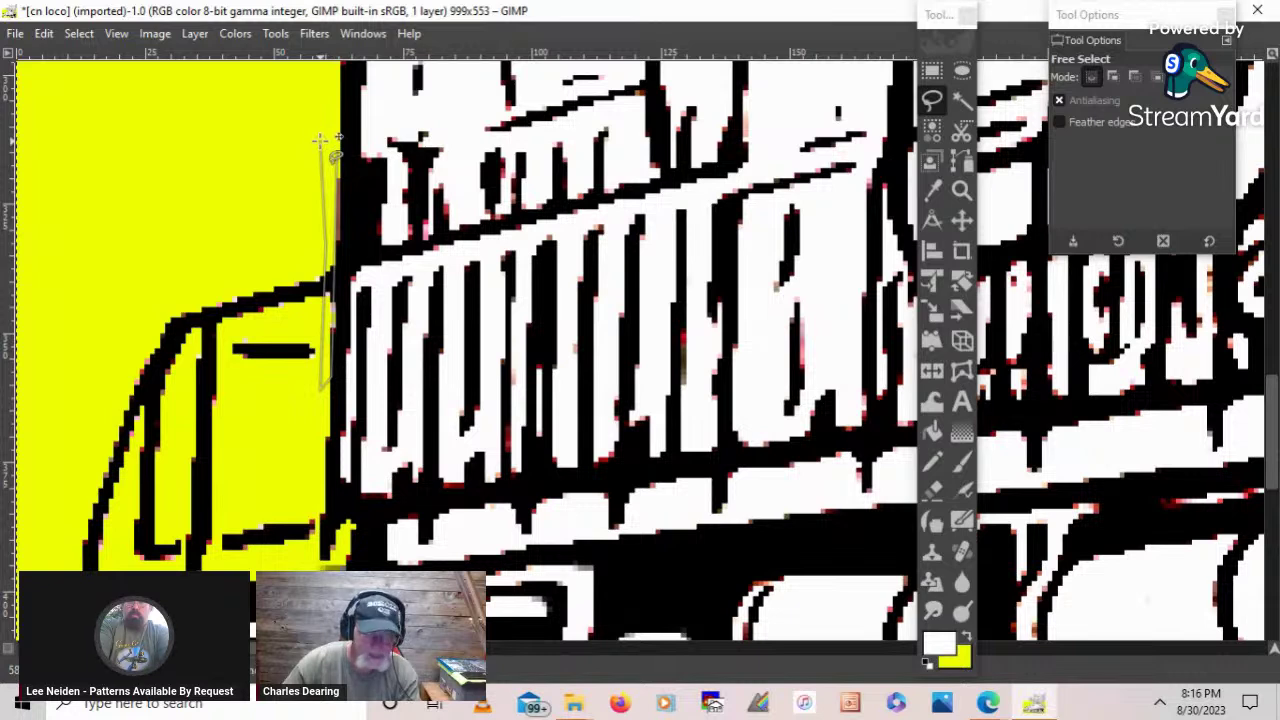
{"action": "left_click", "coordinate": [322, 141]}
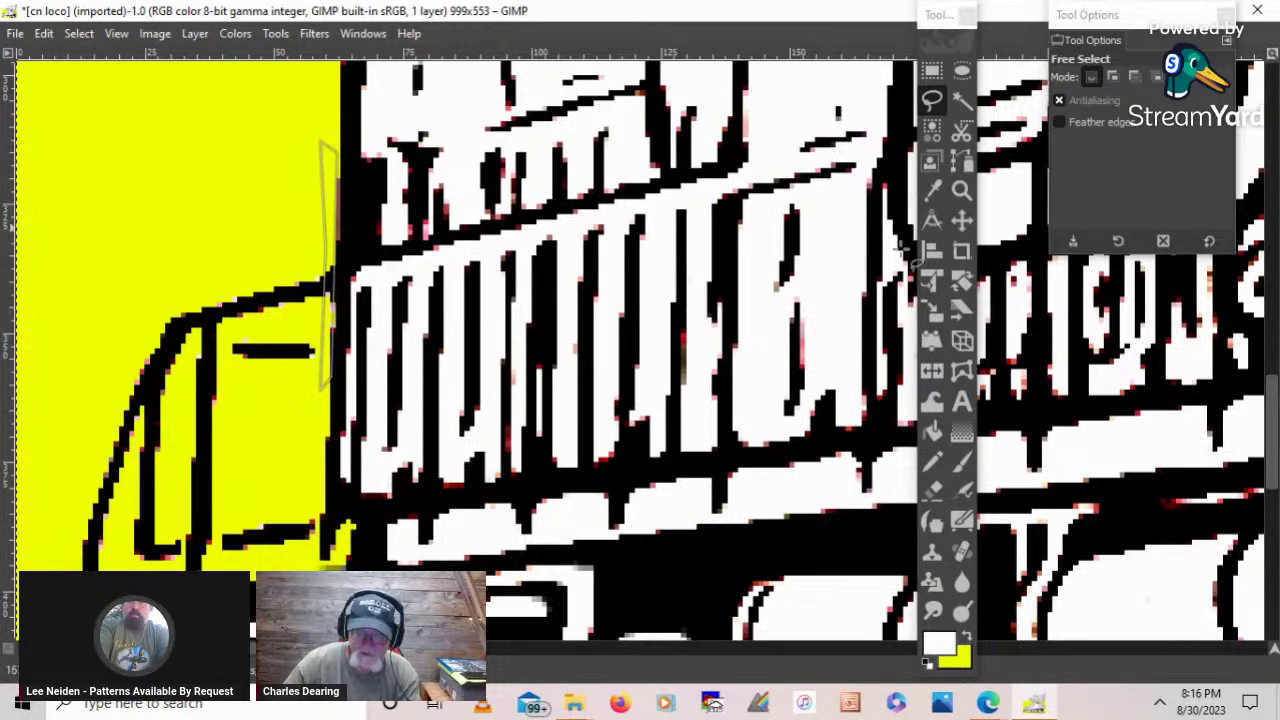
- Swap the foreground color to yellow and paint the selected strip with the Paintbrush to cut the handrail from the body's black edge
{"action": "left_click", "coordinate": [963, 473]}
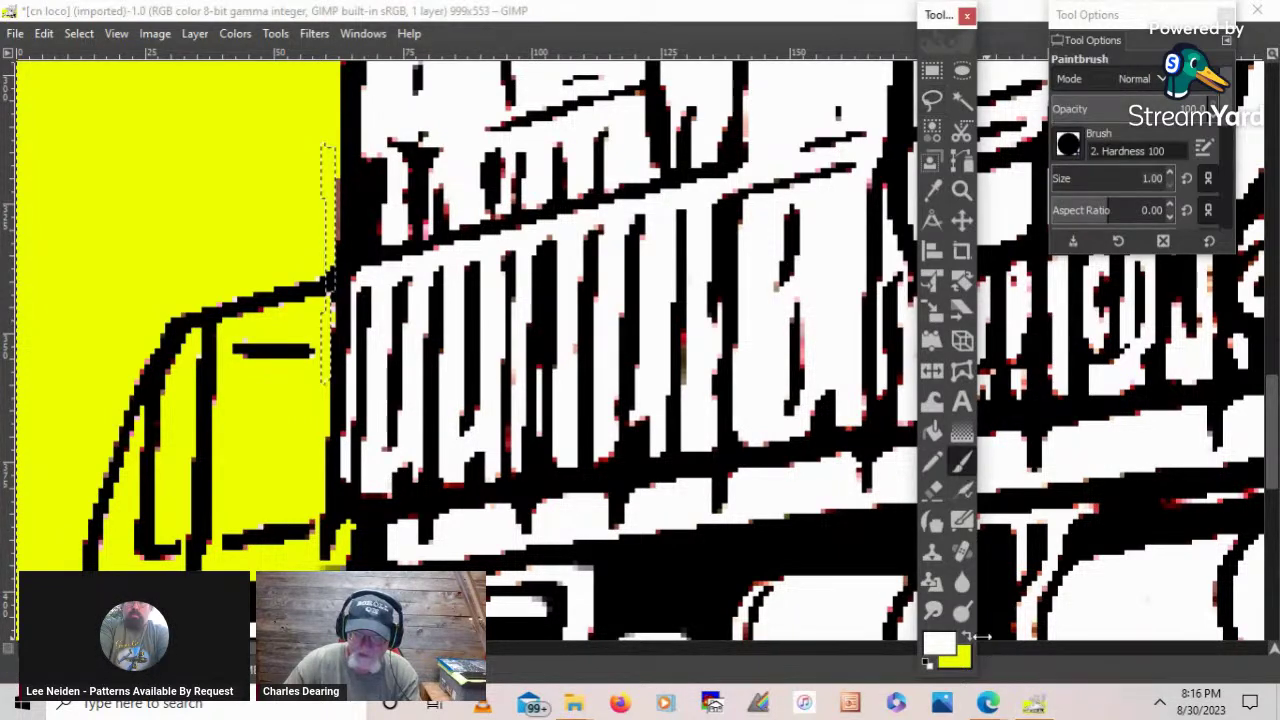
{"action": "left_click", "coordinate": [967, 637]}
{"action": "left_click", "coordinate": [967, 639]}
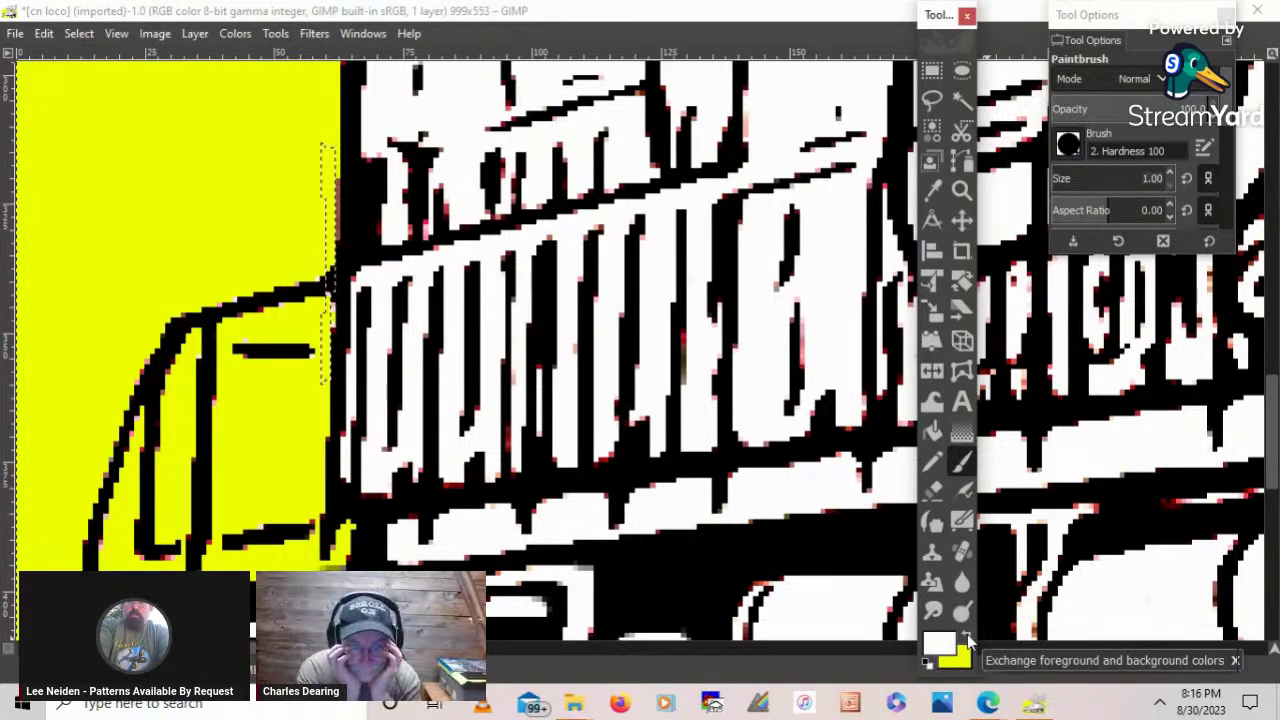
{"action": "left_click", "coordinate": [967, 638]}
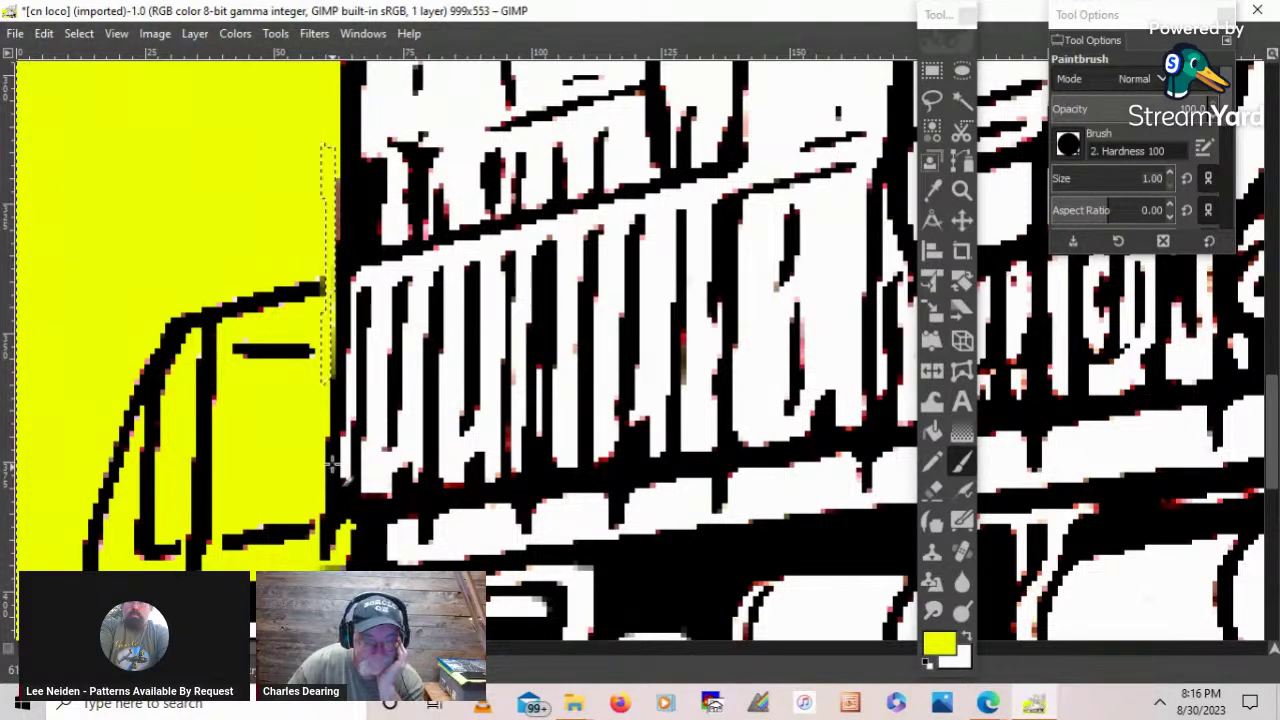
- Clear the selection and paint yellow gaps between the inner upright and the handrail, and beside the body's lower rear edge
{"action": "left_click", "coordinate": [79, 33]}
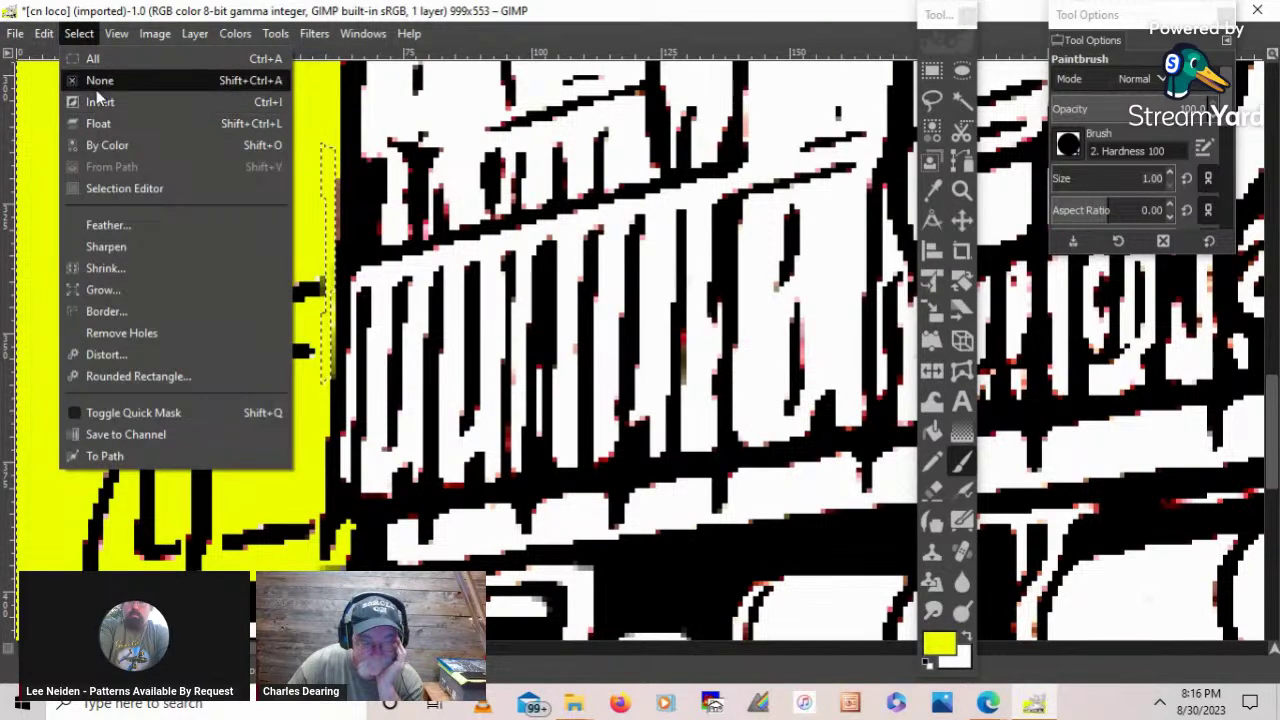
{"action": "left_click", "coordinate": [93, 88]}
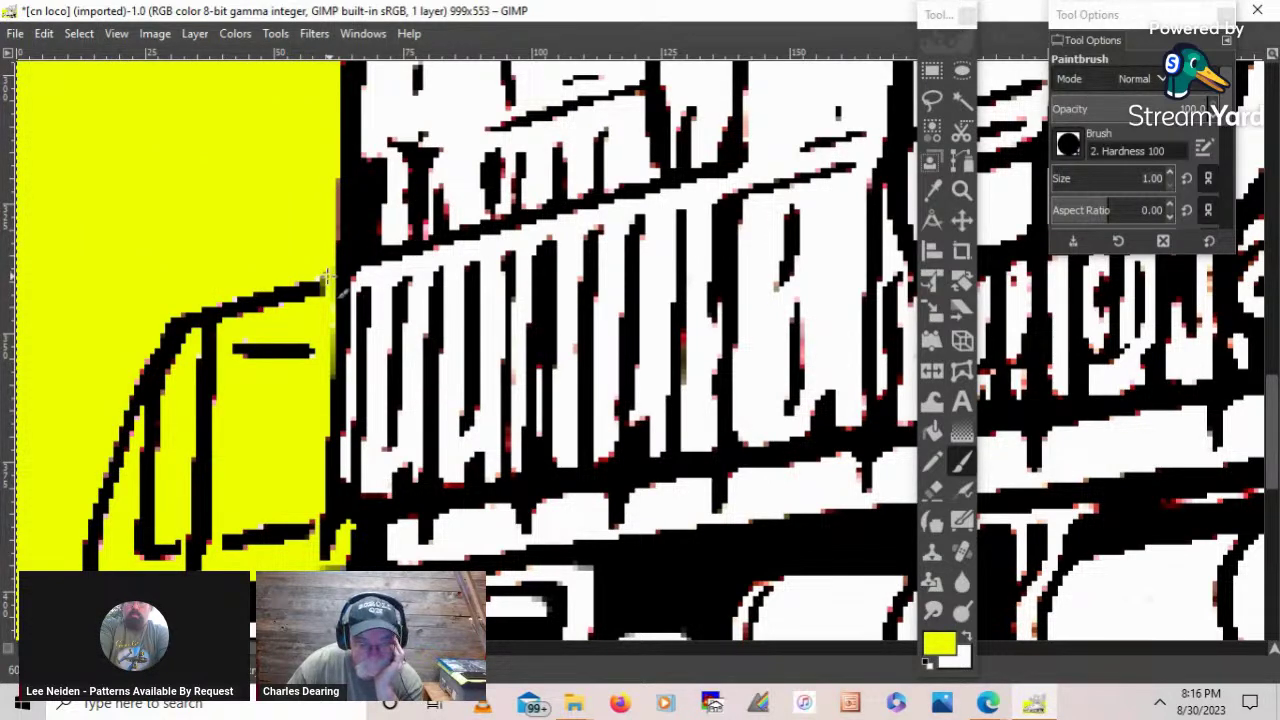
{"action": "left_click", "coordinate": [82, 35]}
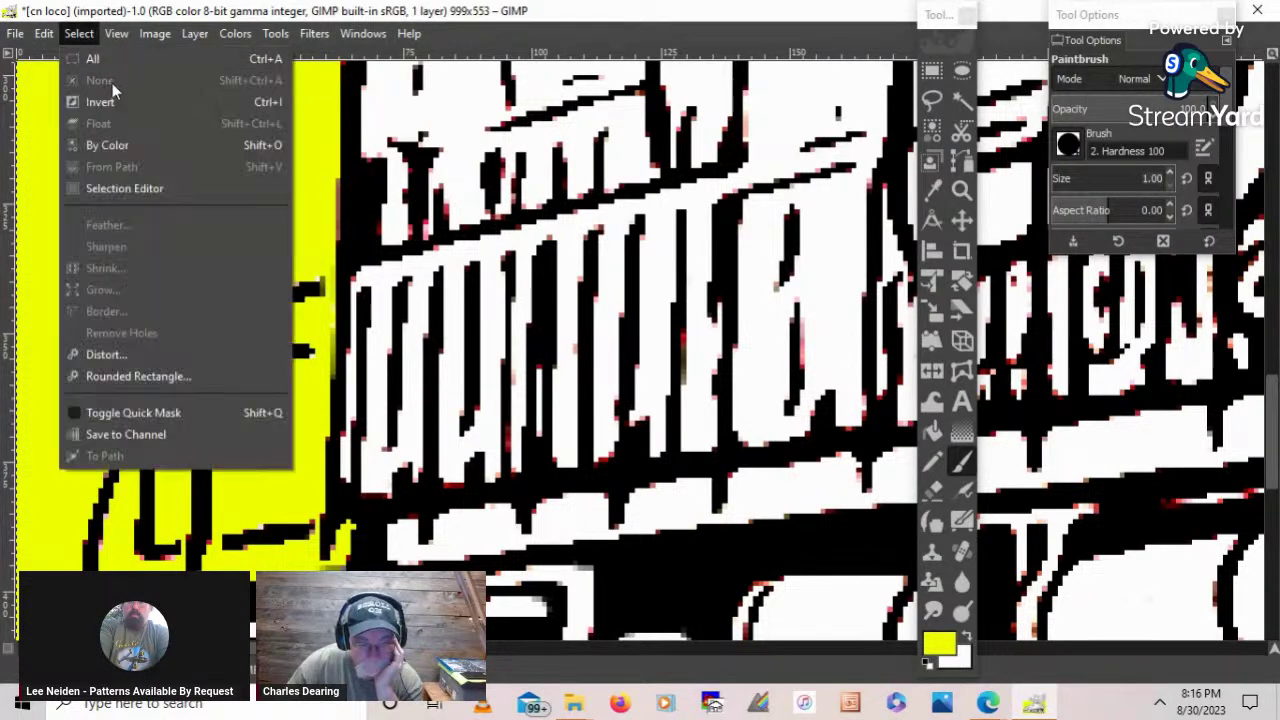
{"action": "left_click", "coordinate": [318, 228]}
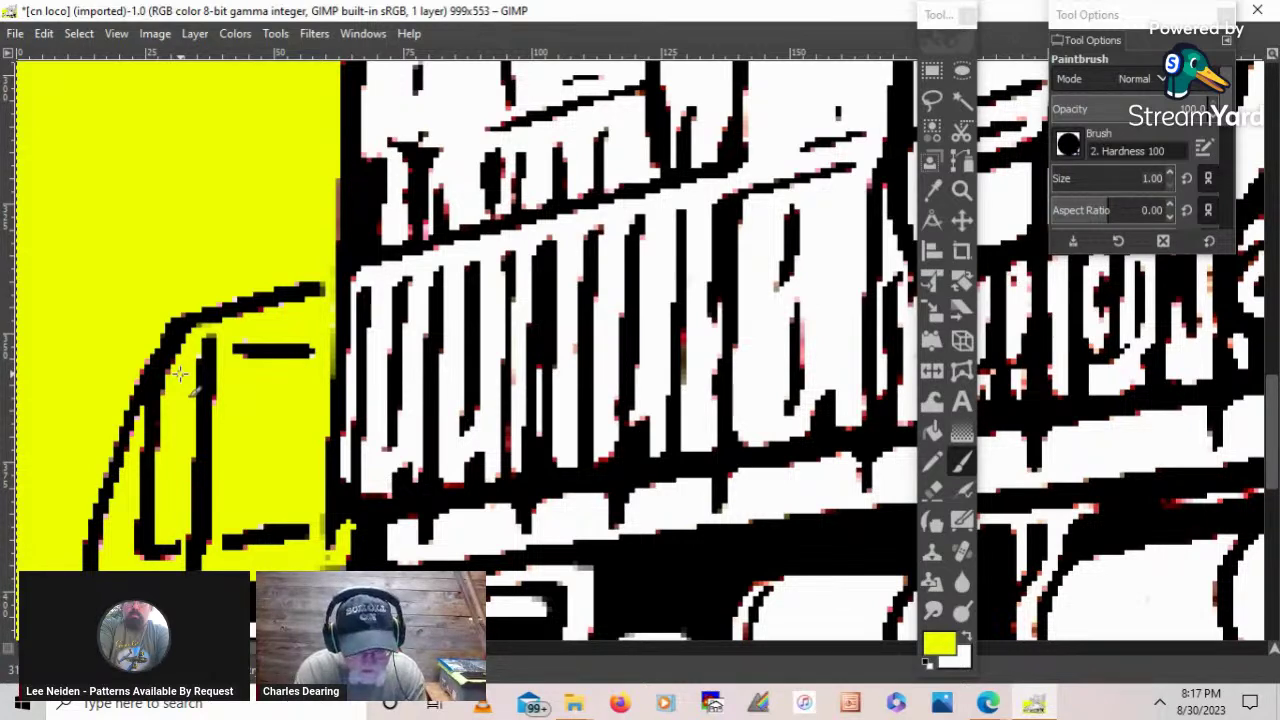
- Outline a thin Free Select sliver along the inner side of the handrail's curved corner, across the outer upright's top
{"action": "left_click", "coordinate": [938, 101]}
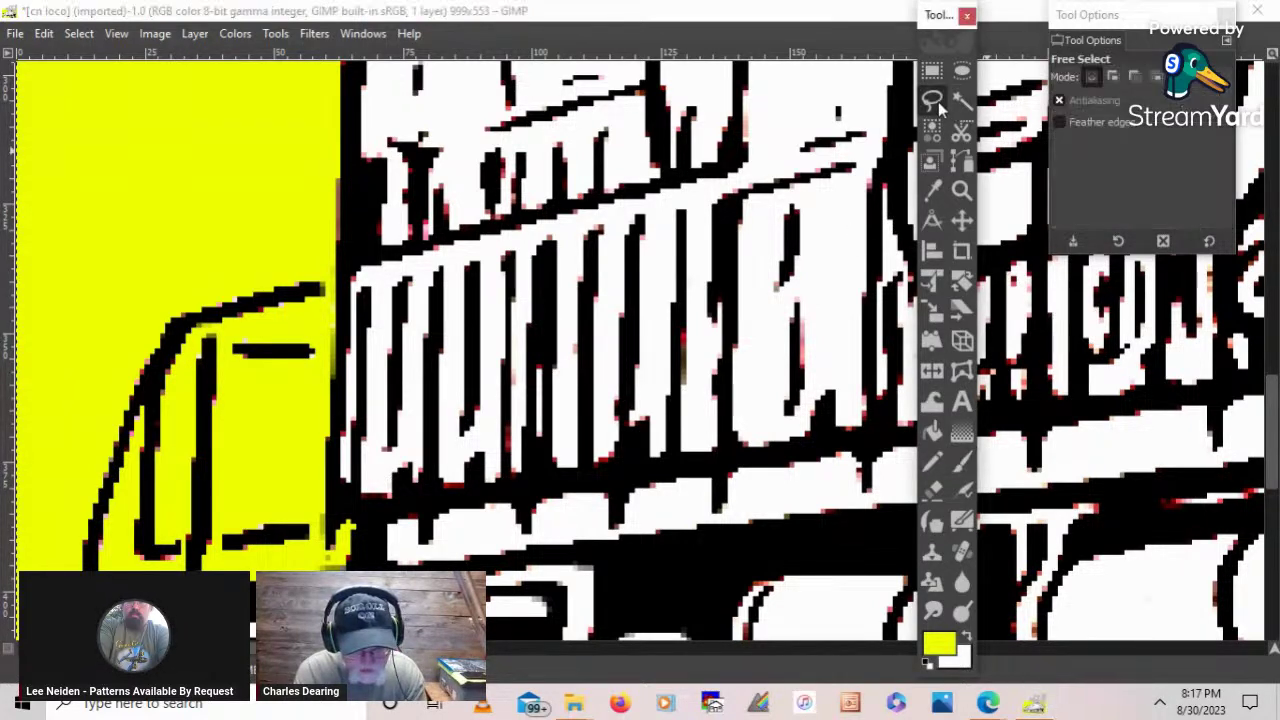
{"action": "left_click", "coordinate": [185, 330]}
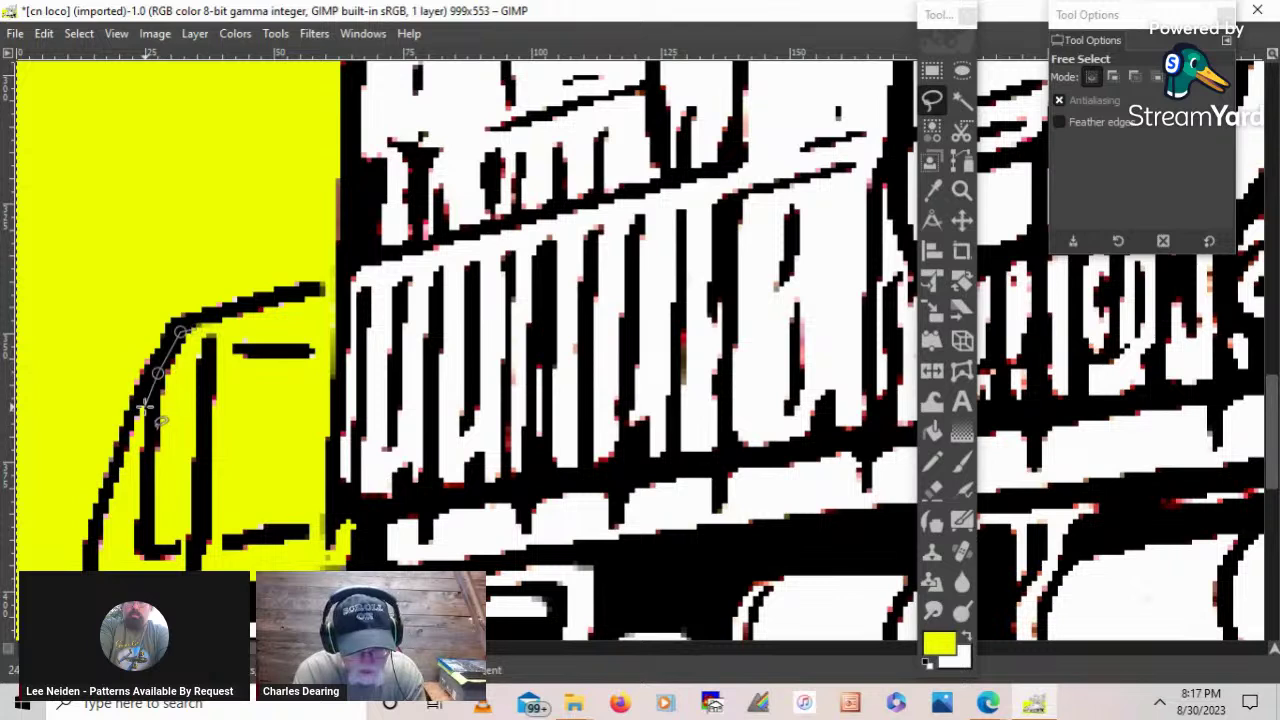
{"action": "left_click", "coordinate": [128, 450]}
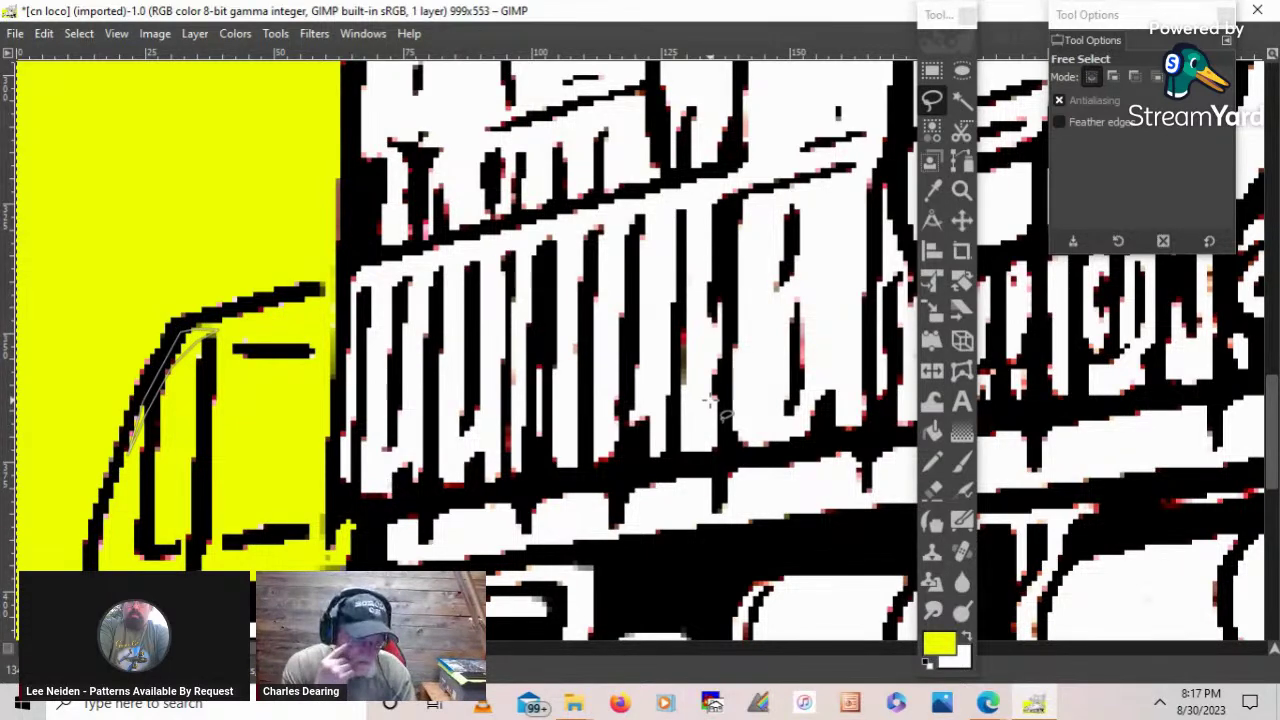
- Paint the selected sliver yellow with the Paintbrush to separate the outer upright from the curved handrail, and clear the selection
{"action": "left_click", "coordinate": [961, 468]}
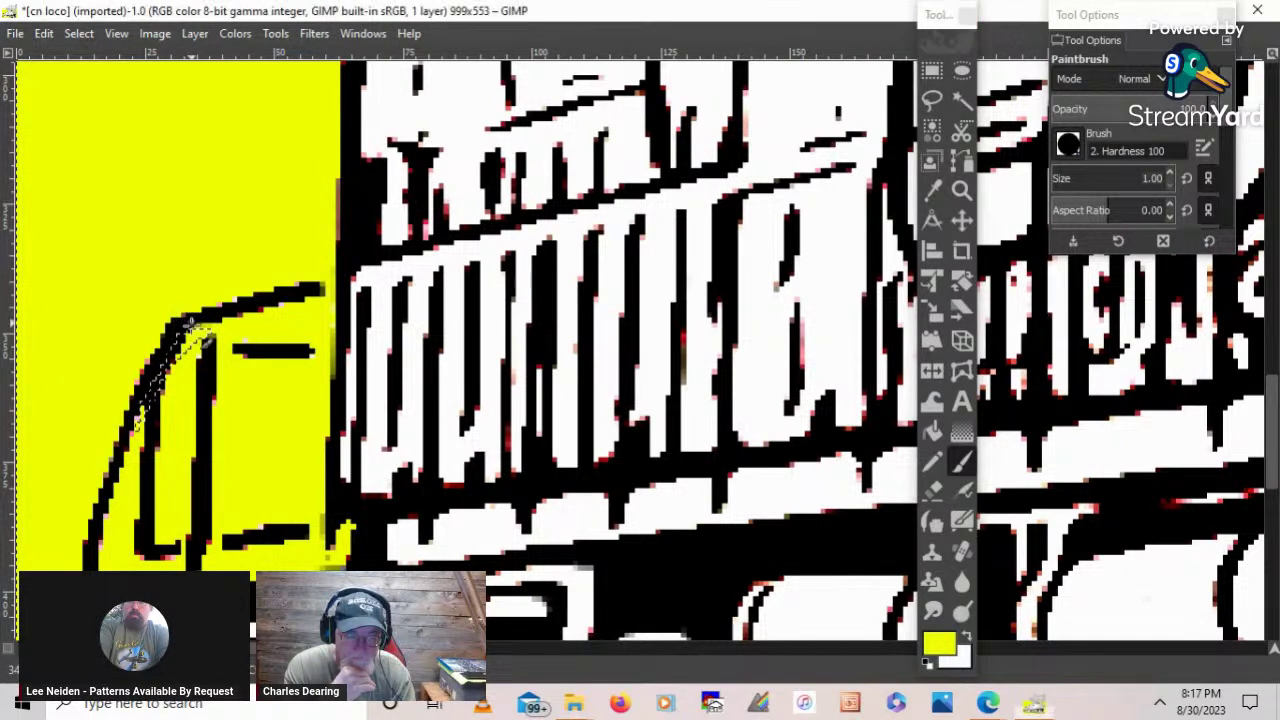
{"action": "mouse_move", "coordinate": [195, 328]}
{"action": "left_mouse_down"}
{"action": "mouse_move", "coordinate": [138, 407]}
{"action": "mouse_move", "coordinate": [195, 340]}
{"action": "mouse_move", "coordinate": [154, 403]}
{"action": "left_mouse_up"}
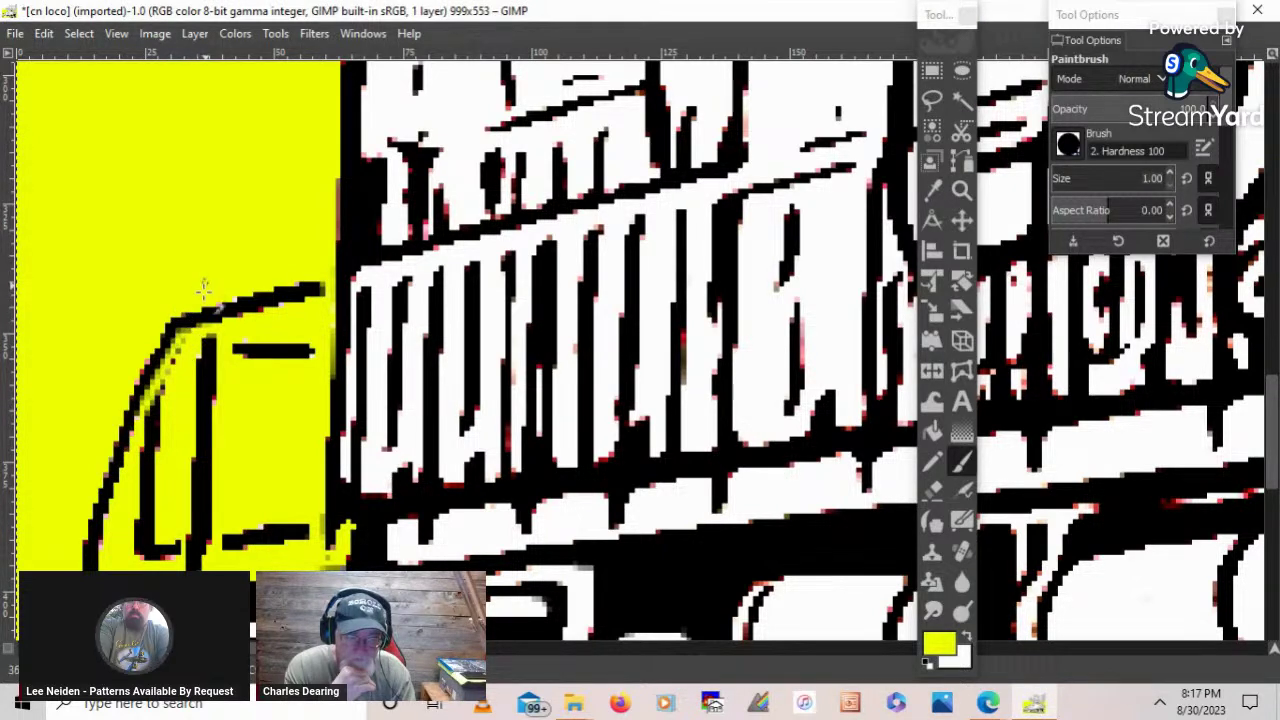
{"action": "left_click_drag", "start_coordinate": [173, 355], "coordinate": [142, 394]}
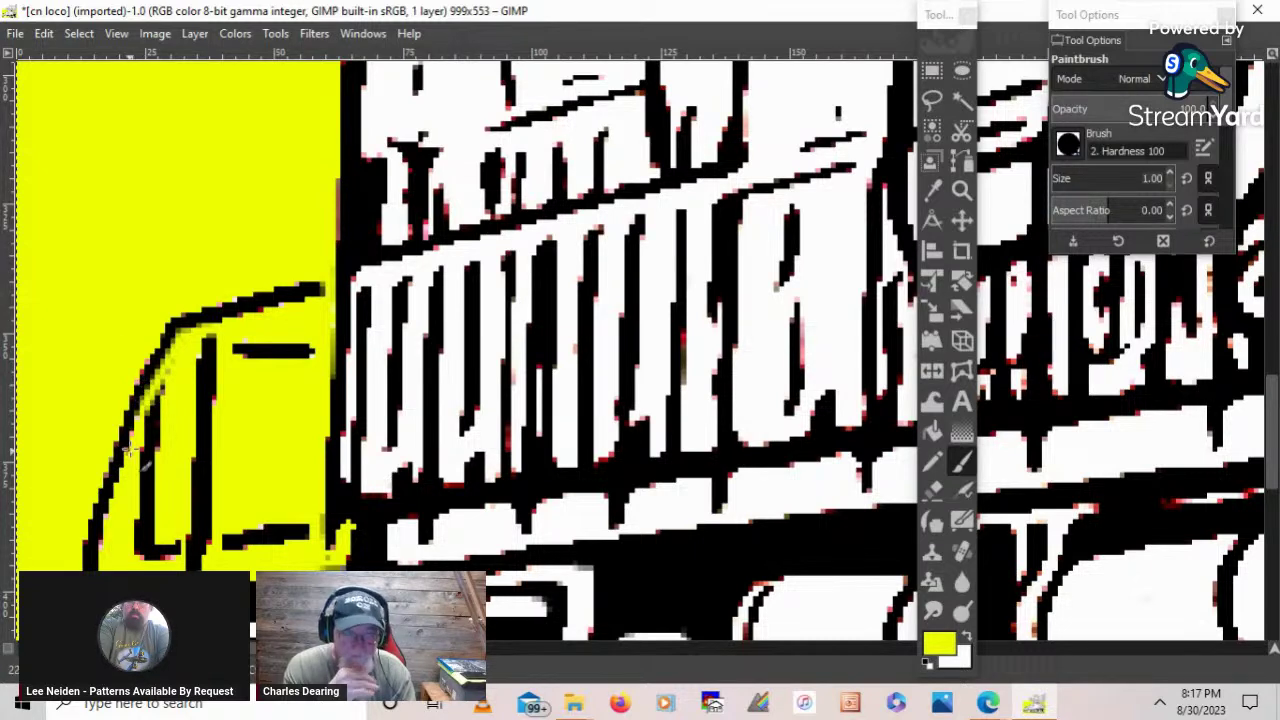
{"action": "left_click", "coordinate": [79, 33]}
{"action": "left_click", "coordinate": [77, 81]}
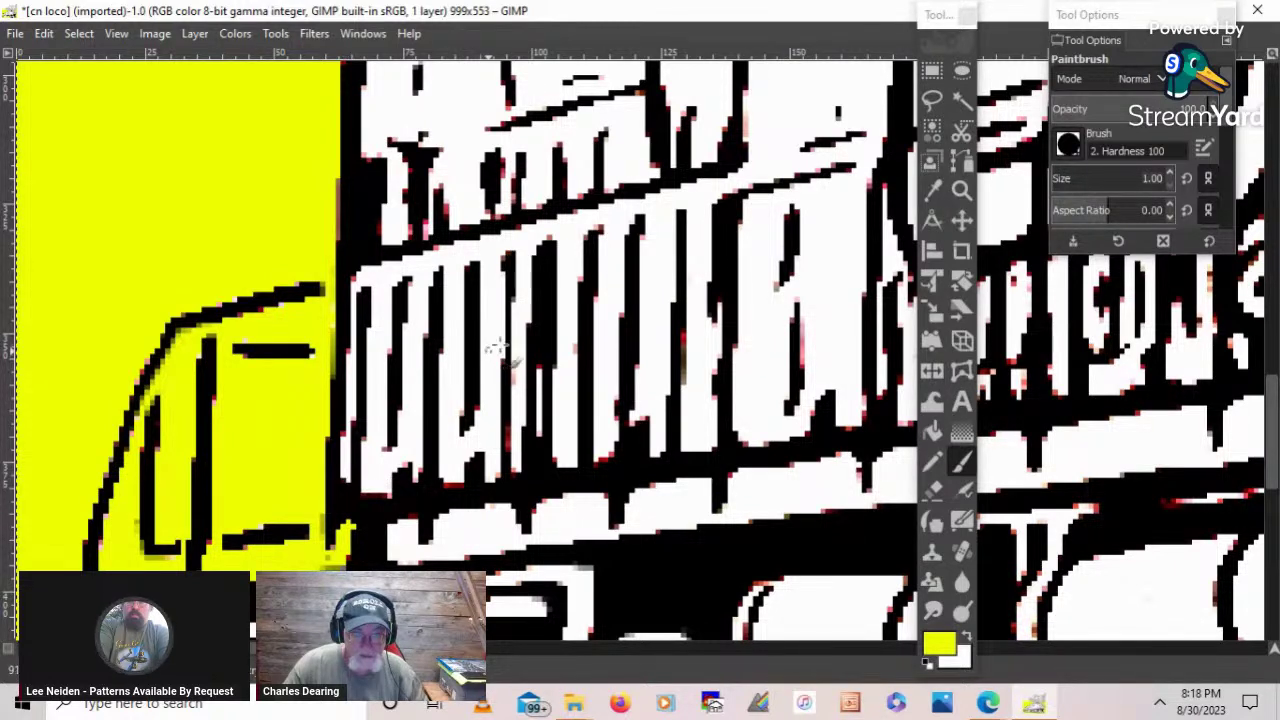
- Fill the white gaps between the black slats at the body's rear with yellow using Bucket Fill
{"action": "left_click", "coordinate": [961, 192]}
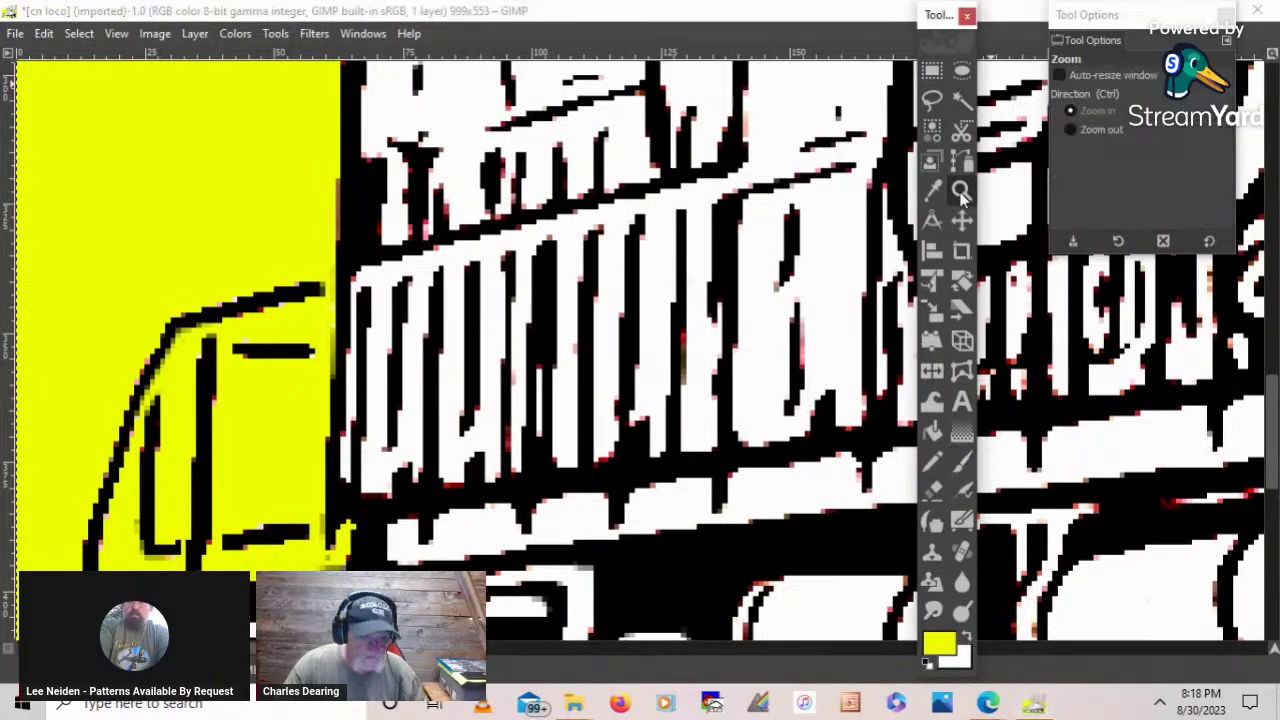
{"action": "left_click", "coordinate": [360, 495]}
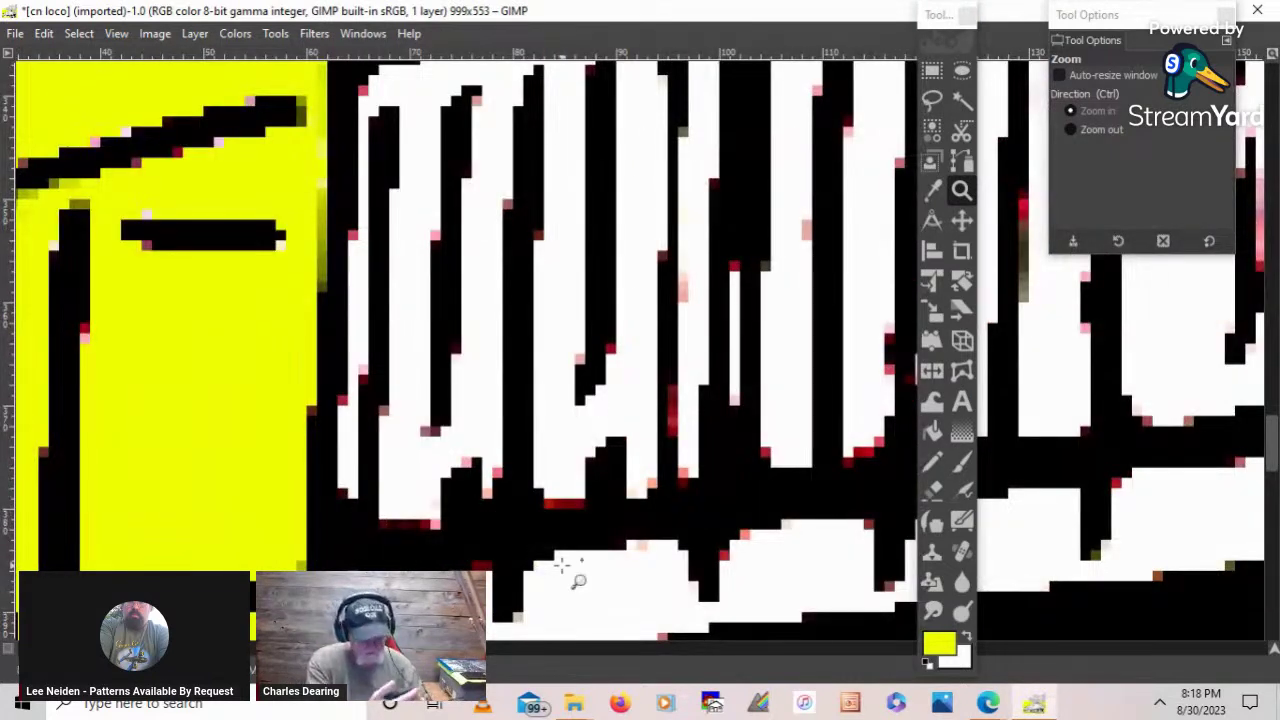
{"action": "left_click", "coordinate": [932, 428]}
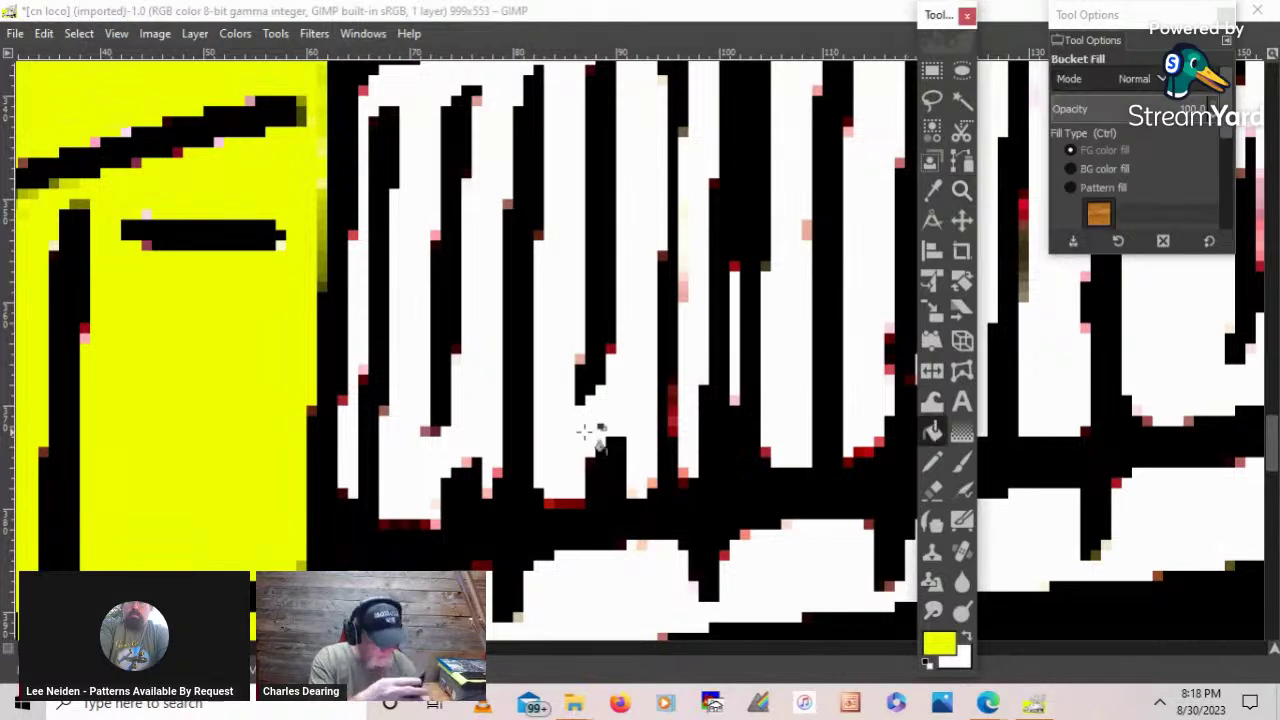
{"action": "left_click", "coordinate": [391, 450]}
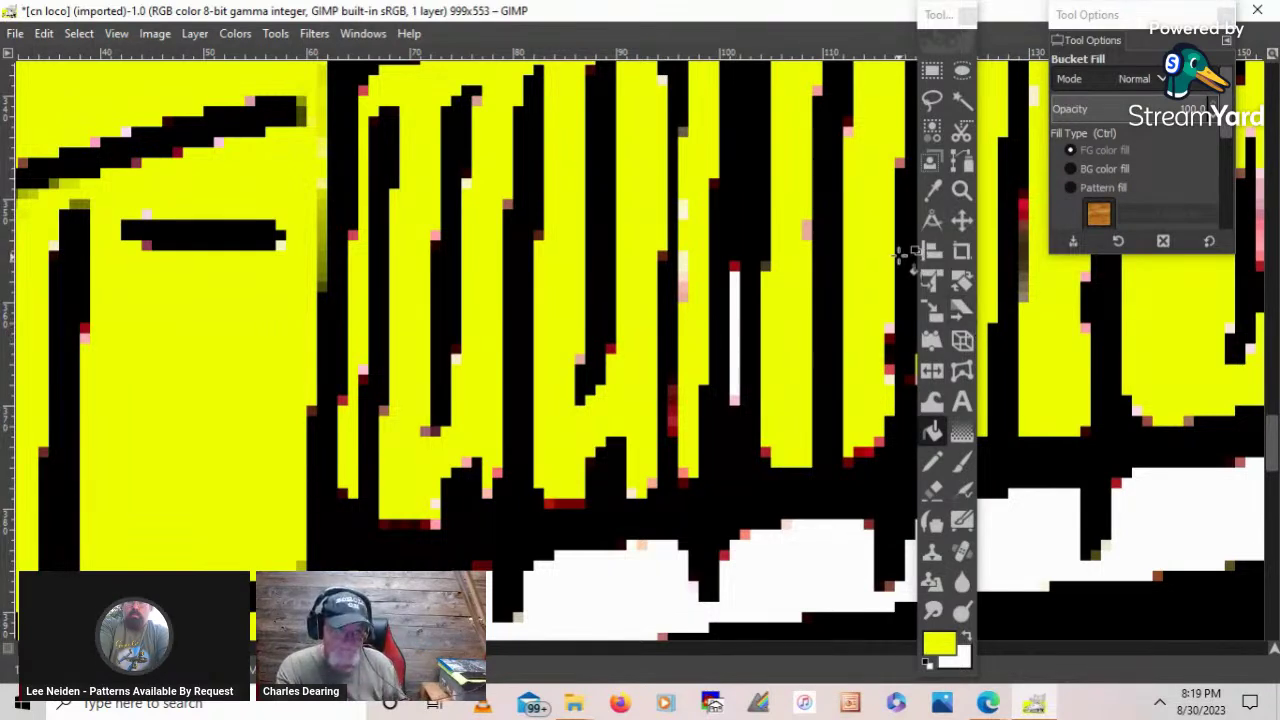
- Outline a small Free Select patch across the foot of the narrow slat nearest the body's rear edge
{"action": "left_click", "coordinate": [931, 100]}
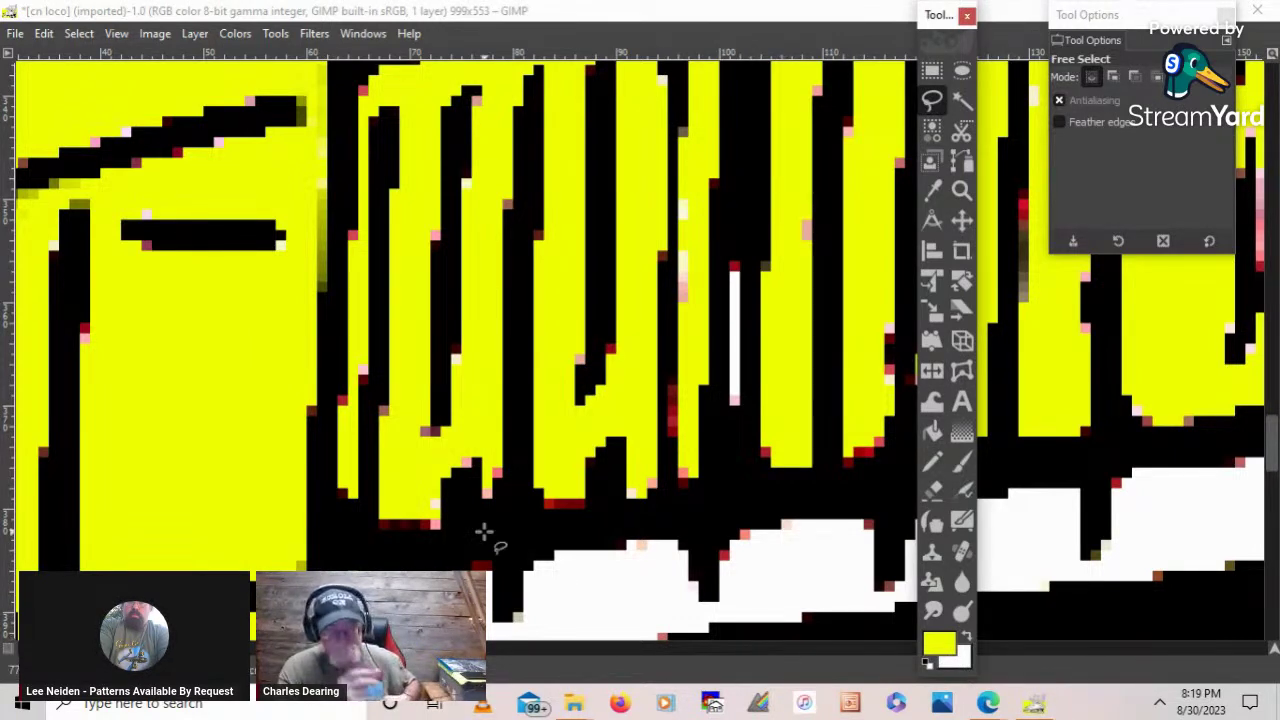
{"action": "left_click", "coordinate": [343, 497]}
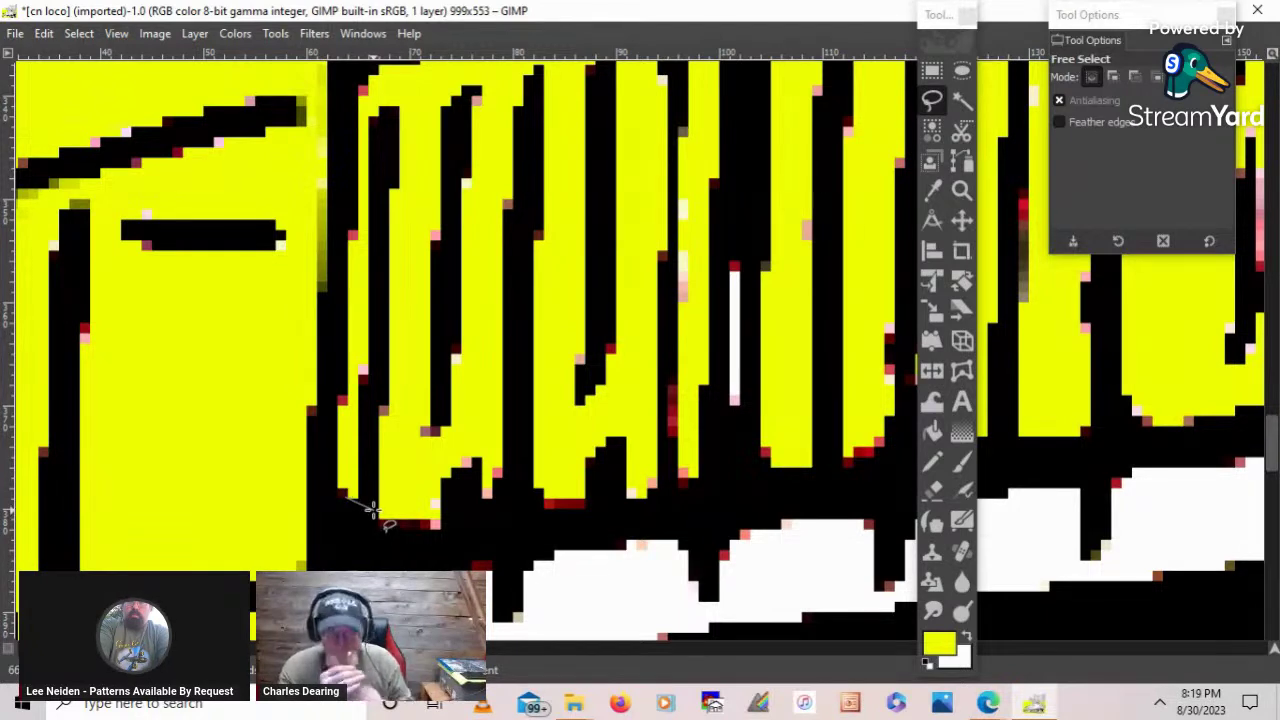
{"action": "left_click", "coordinate": [403, 522]}
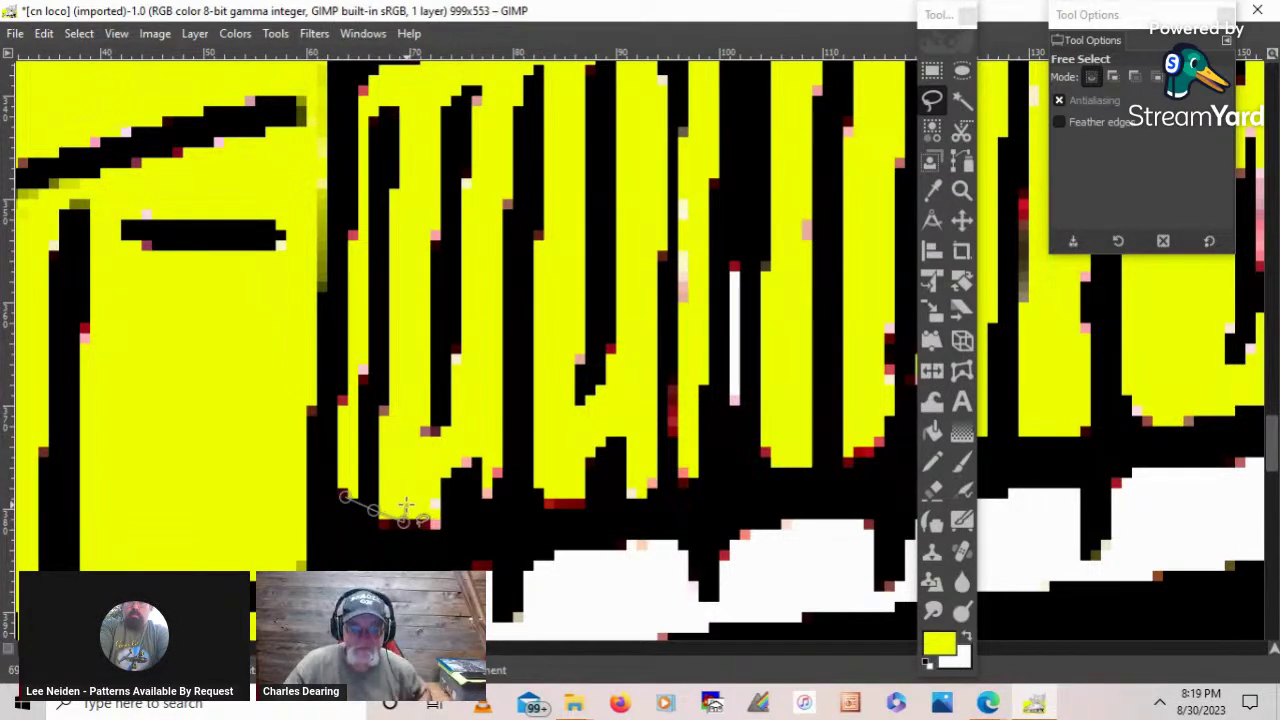
{"action": "left_click", "coordinate": [404, 502]}
{"action": "left_click", "coordinate": [402, 488]}
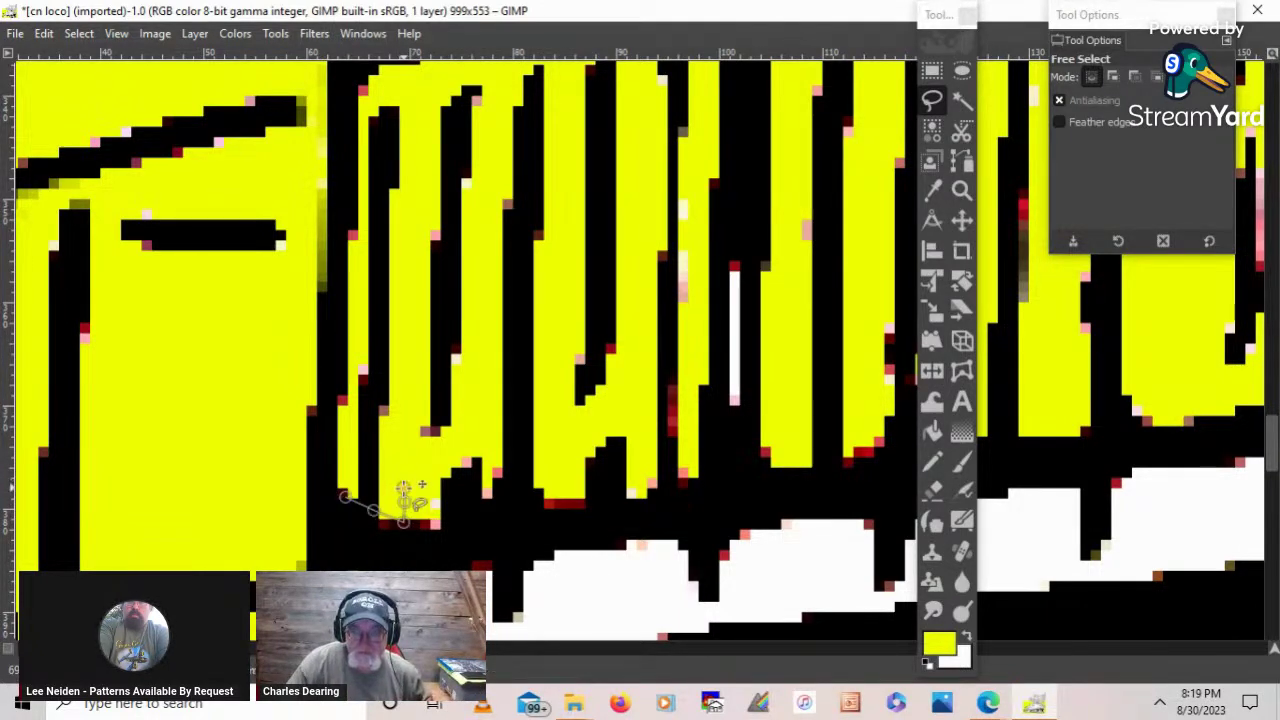
{"action": "left_click", "coordinate": [349, 487]}
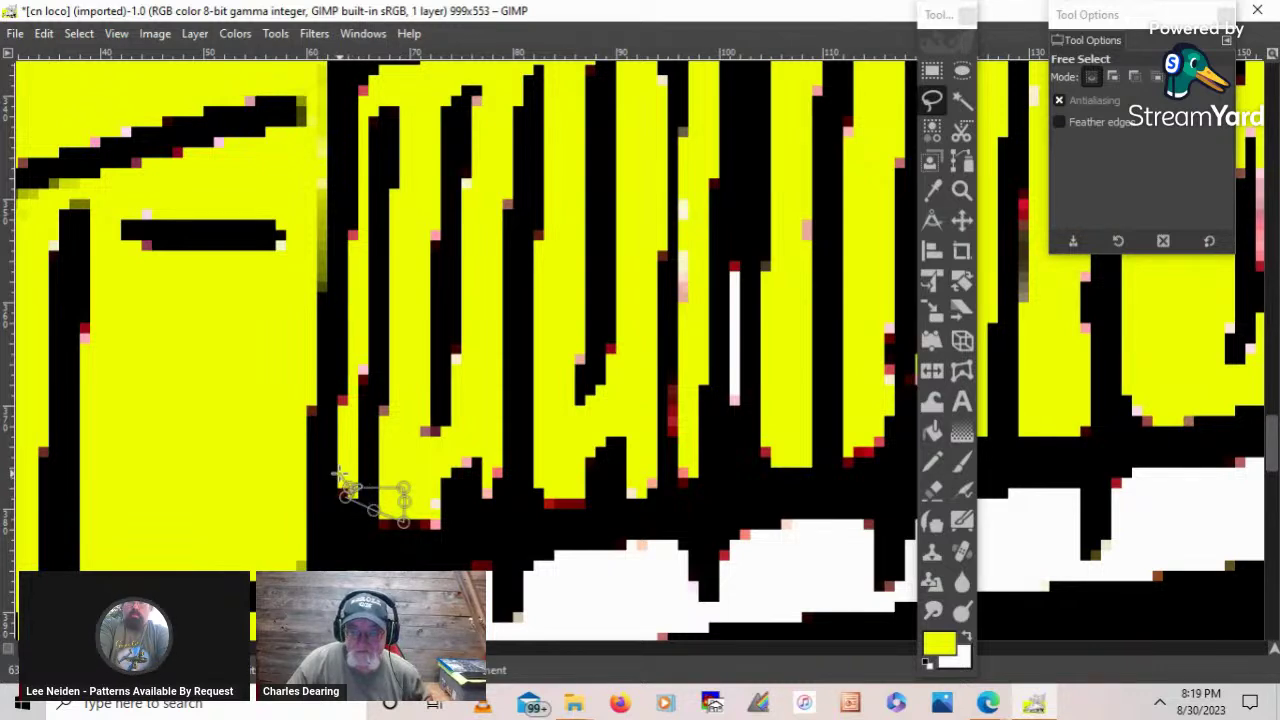
{"action": "left_click", "coordinate": [346, 495]}
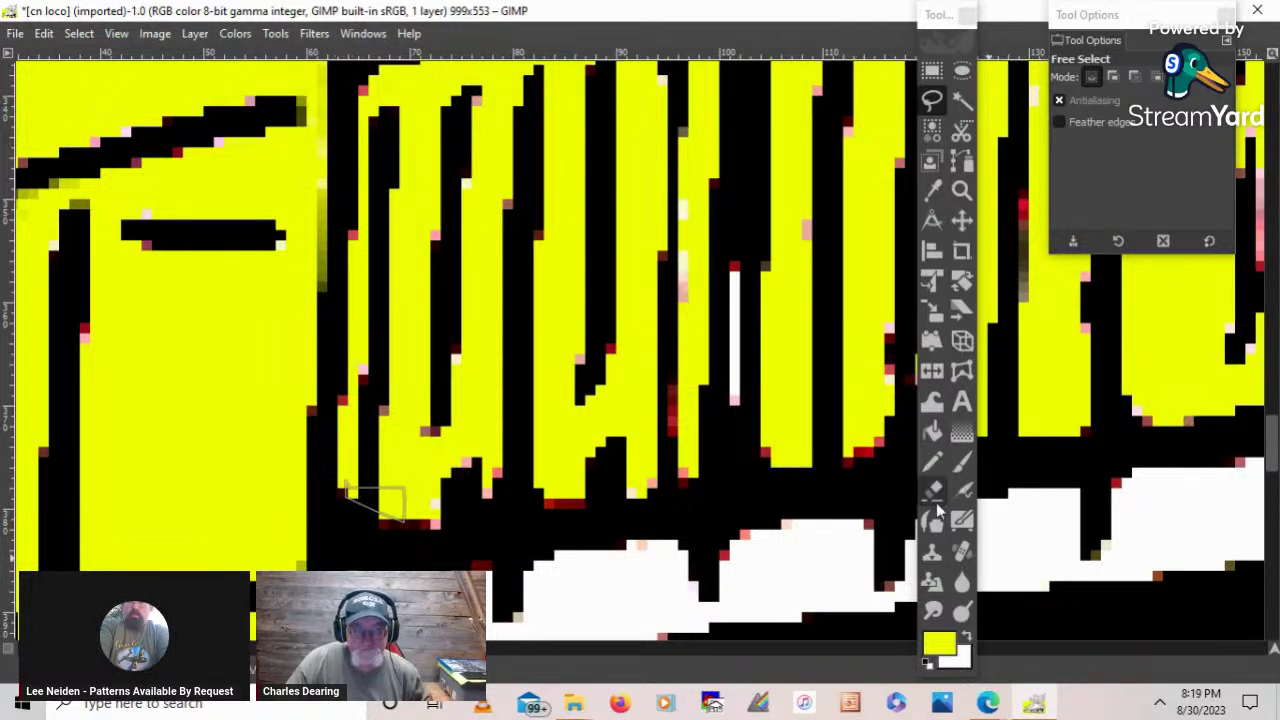
- Try to paint the selected patch yellow with the Paintbrush, and discard both the strokes and the selection
{"action": "left_click", "coordinate": [961, 464]}
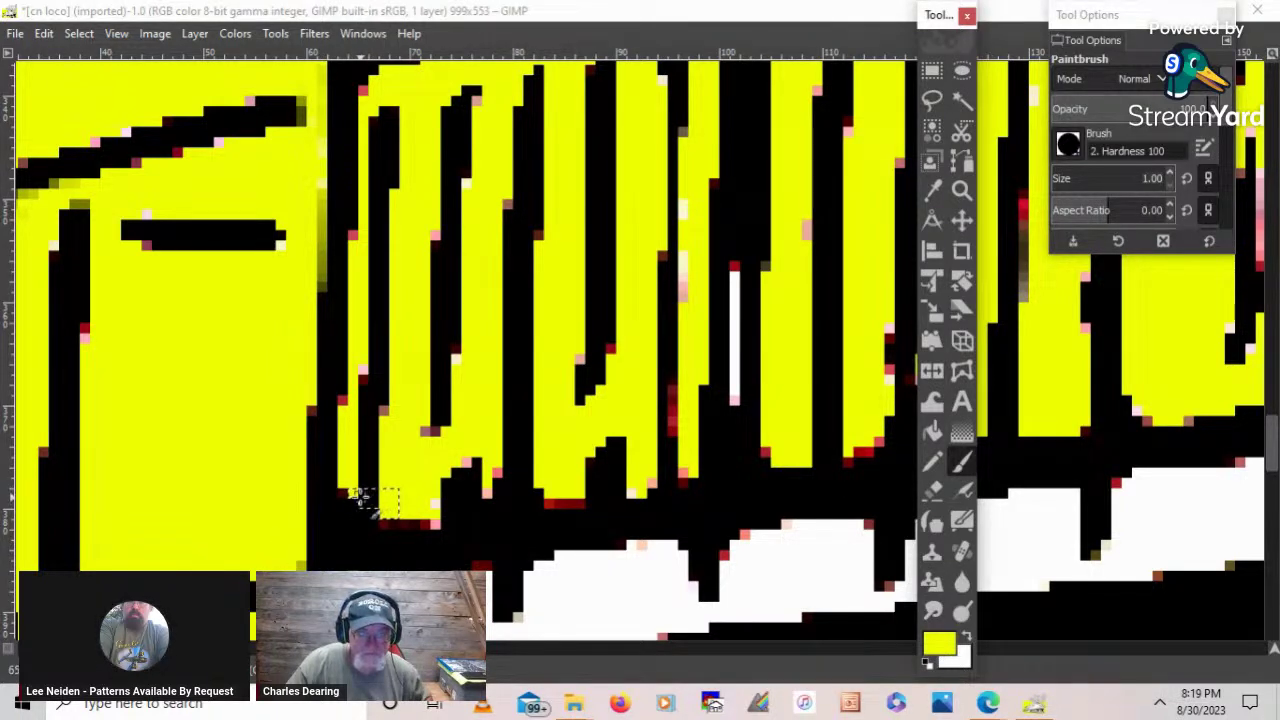
{"action": "left_click", "coordinate": [355, 495]}
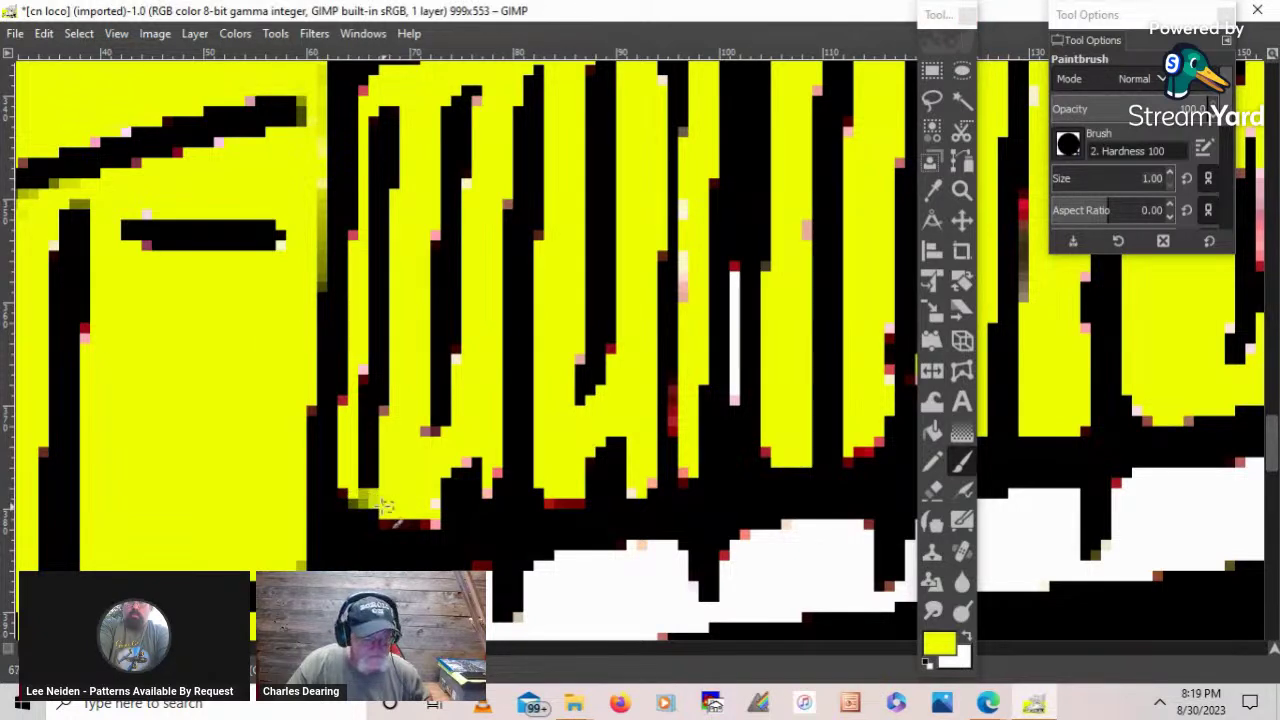
{"action": "left_click_drag", "start_coordinate": [332, 481], "coordinate": [417, 543]}
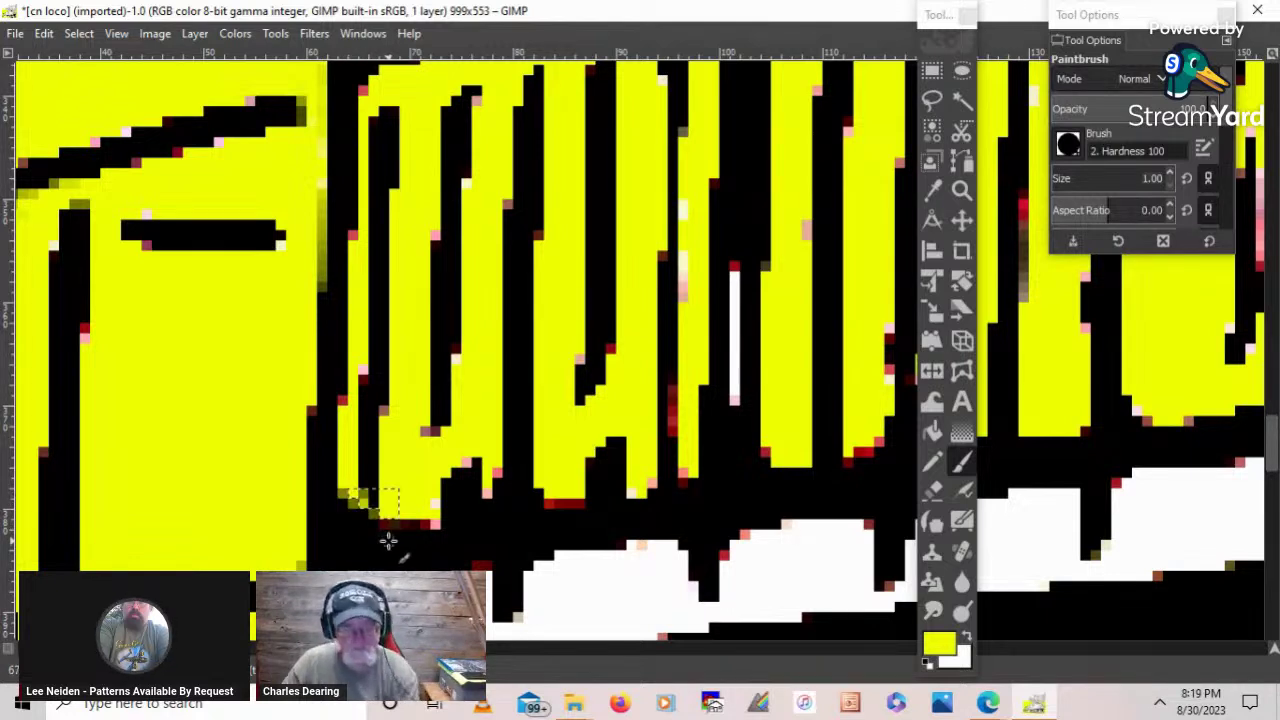
{"action": "key", "text": "ctrl+z"}
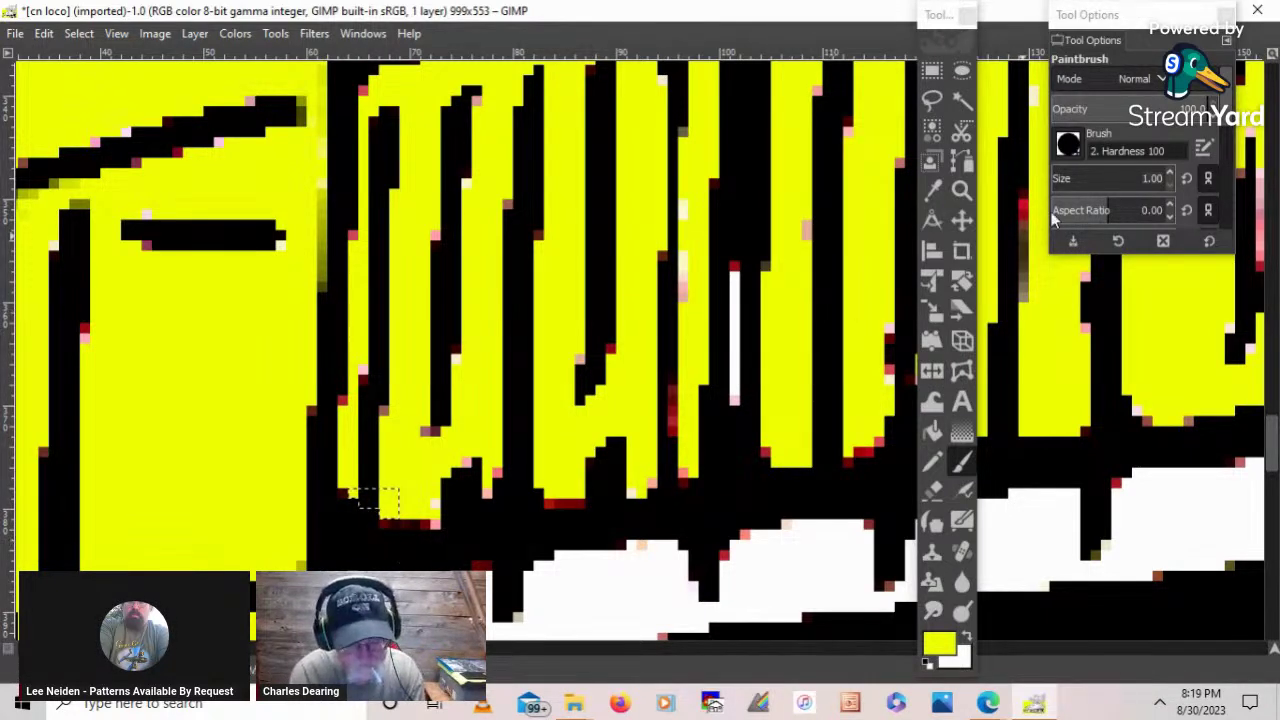
{"action": "left_click", "coordinate": [961, 190]}
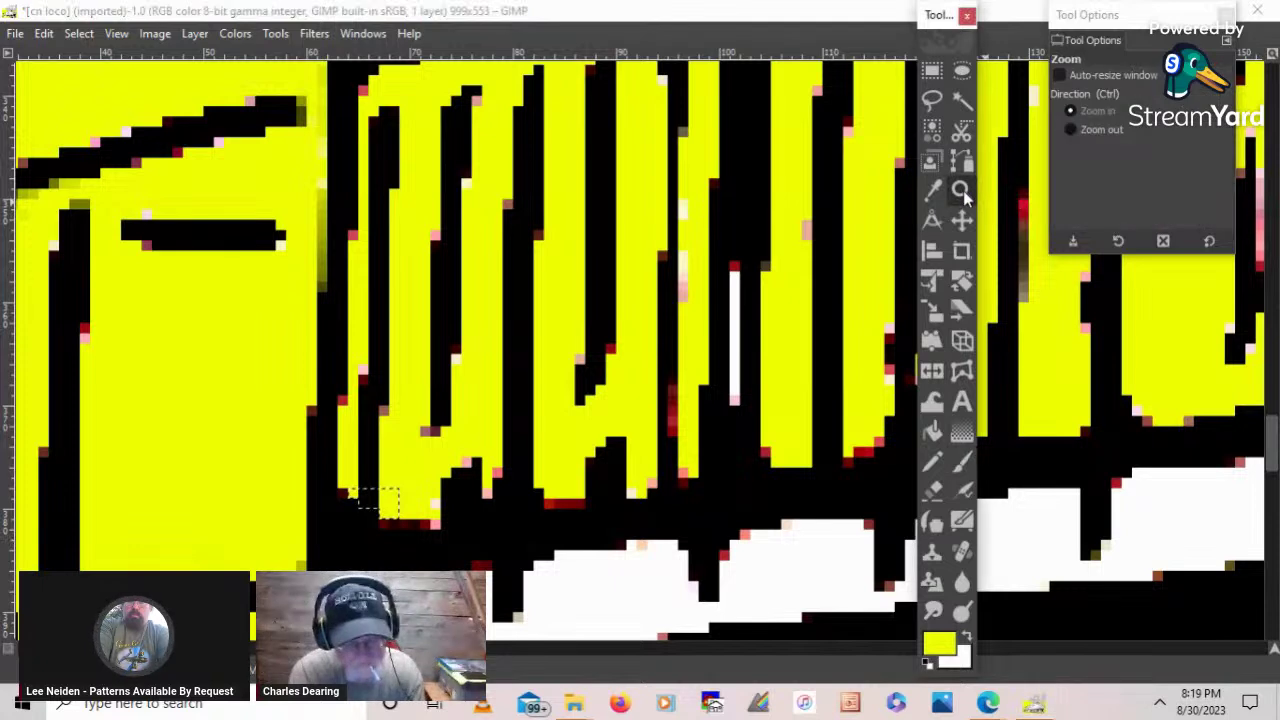
{"action": "left_click", "coordinate": [336, 512]}
{"action": "left_click", "coordinate": [334, 509]}
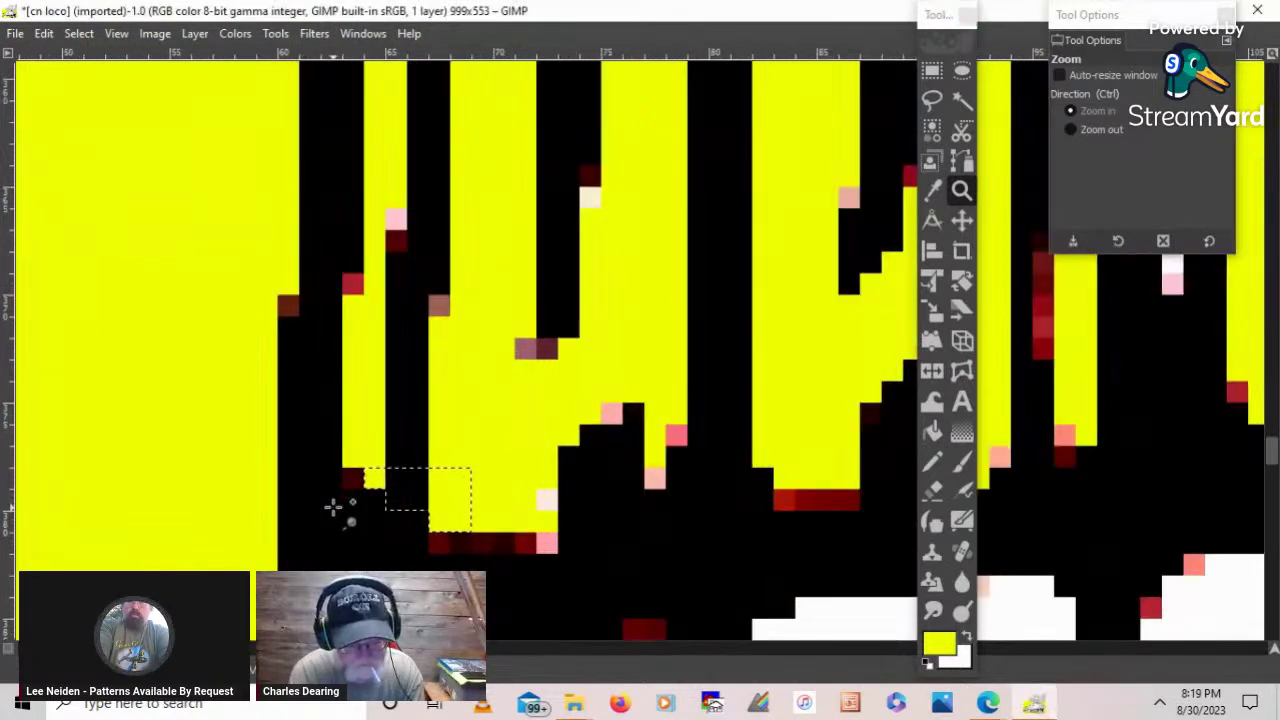
{"action": "left_click", "coordinate": [78, 33]}
{"action": "left_click", "coordinate": [106, 79]}
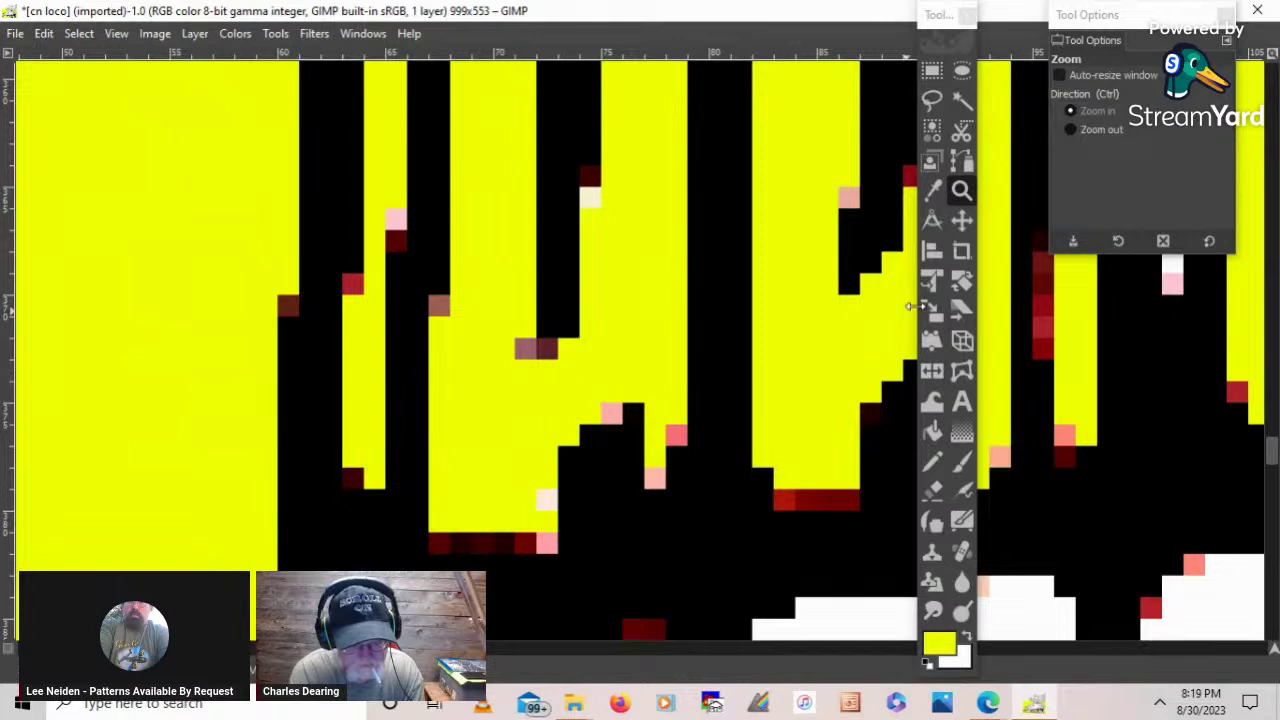
- Outline a thin curved Free Select strip around the foot of the rearmost slat, linking the yellow gaps on both sides
{"action": "left_click", "coordinate": [931, 100]}
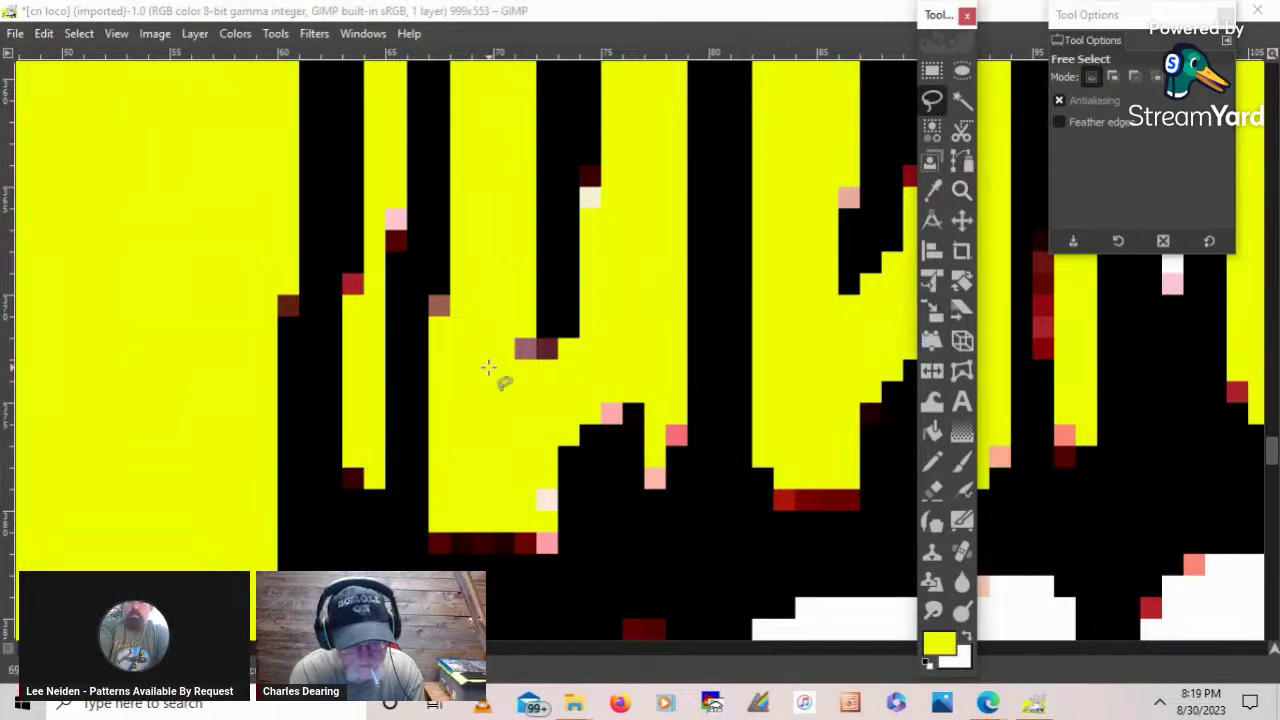
{"action": "left_click", "coordinate": [341, 443]}
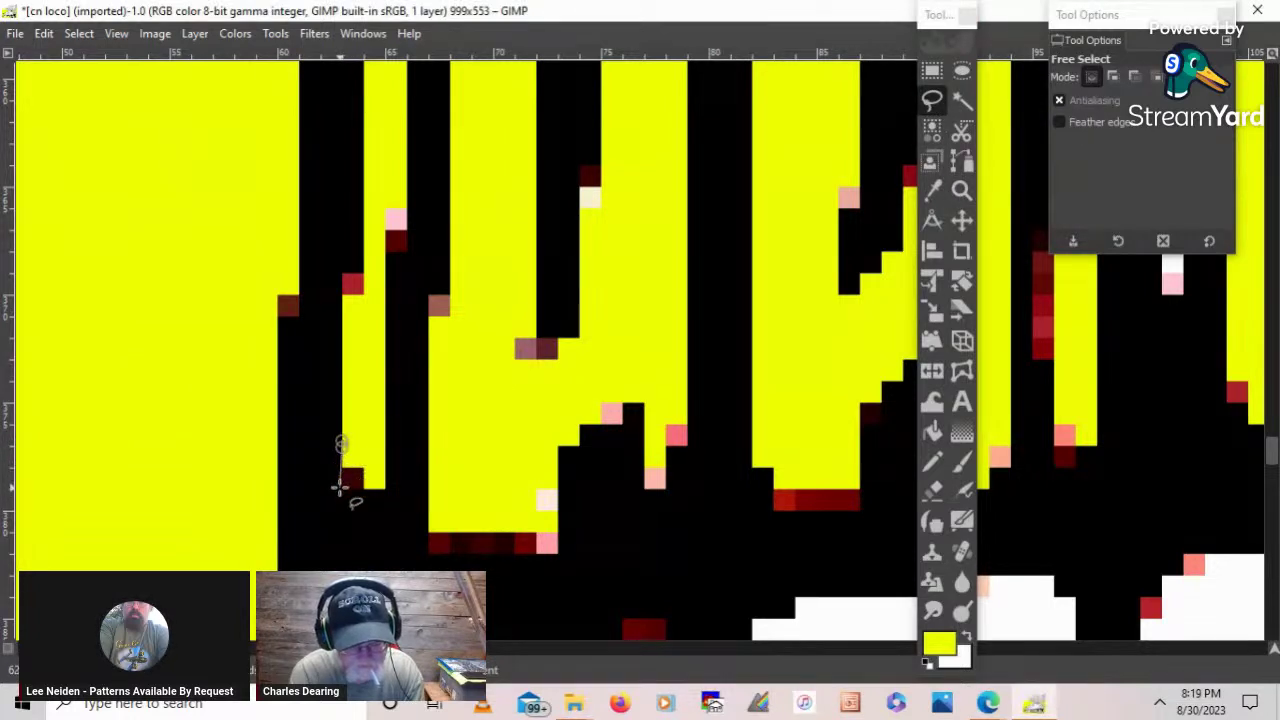
{"action": "left_click", "coordinate": [341, 489]}
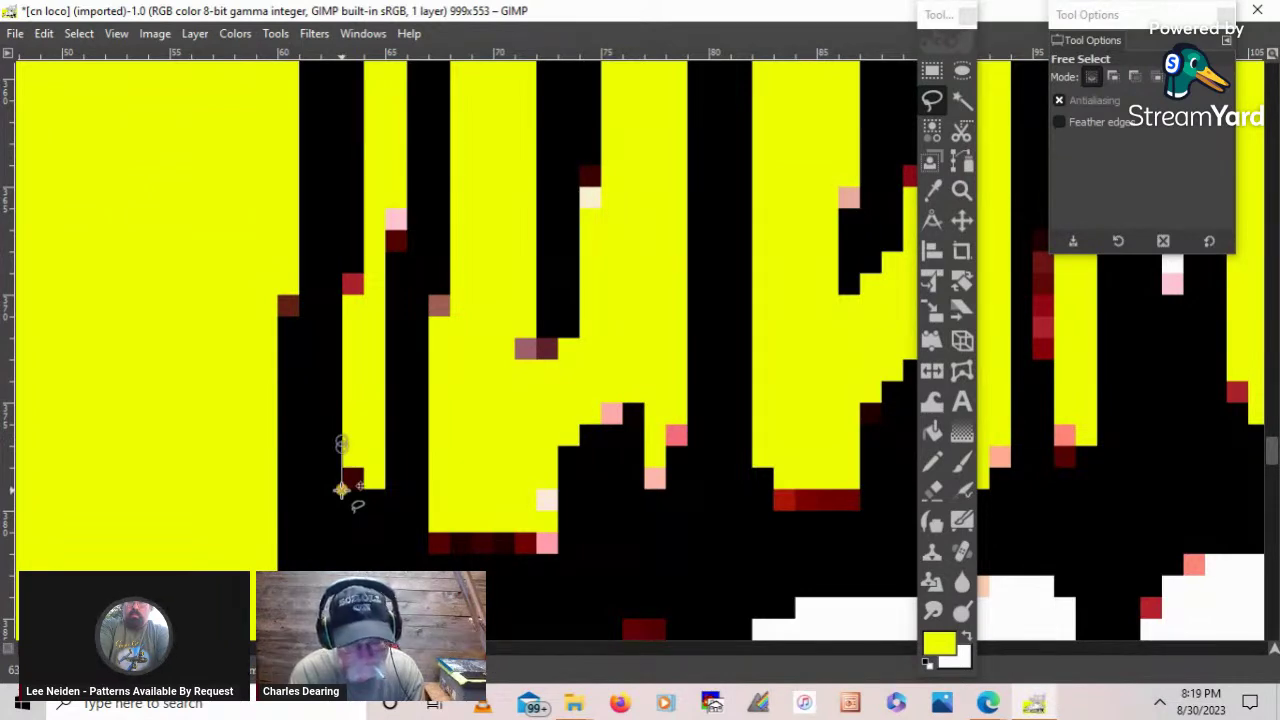
{"action": "left_click", "coordinate": [347, 534]}
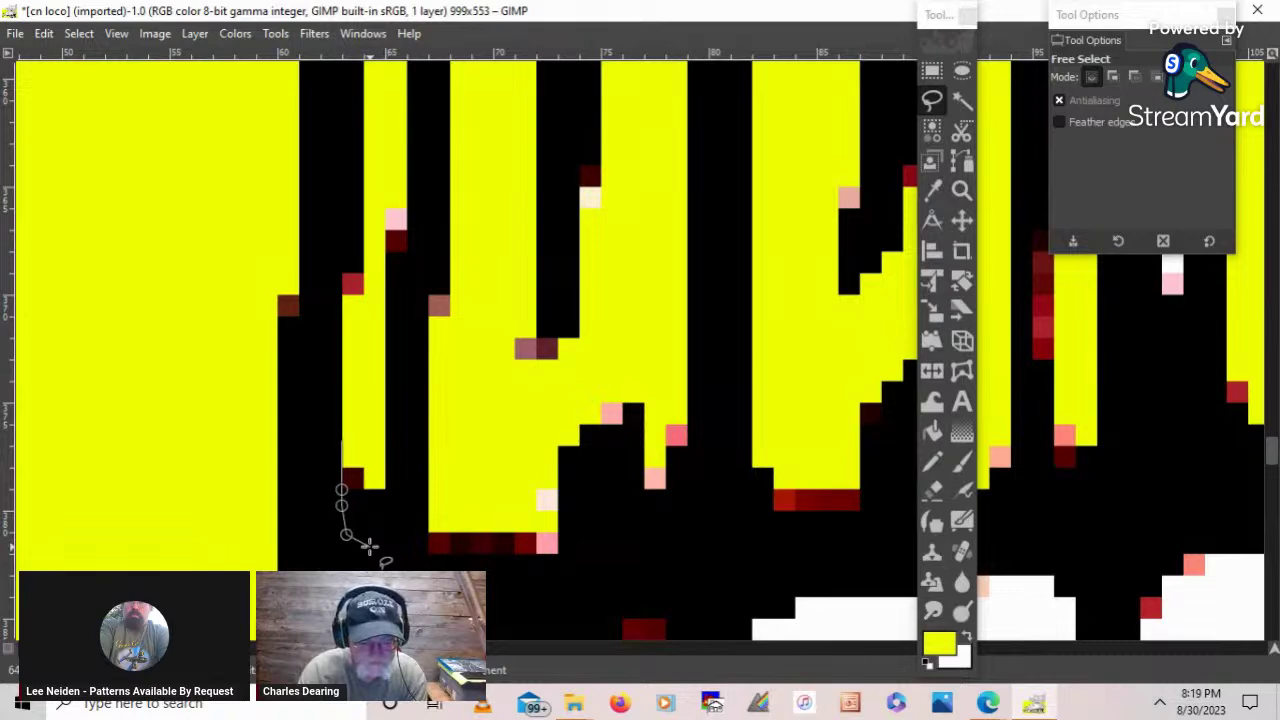
{"action": "left_click", "coordinate": [369, 546]}
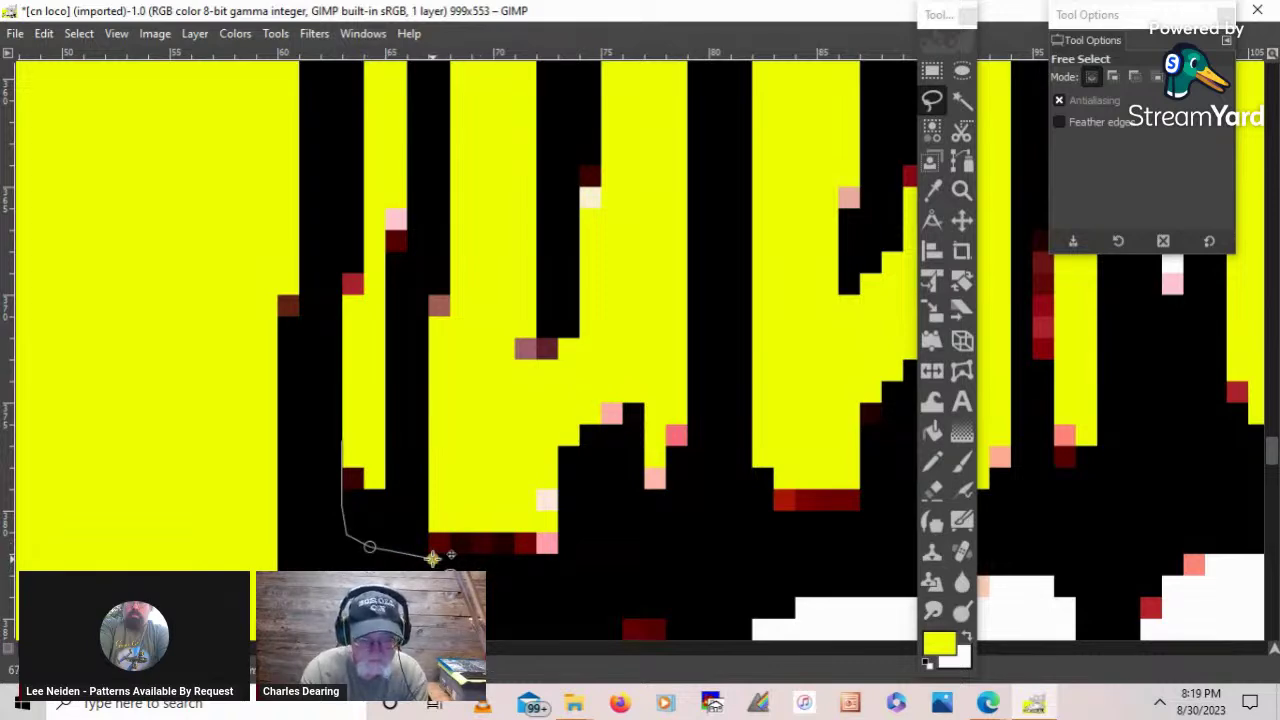
{"action": "left_click", "coordinate": [432, 557]}
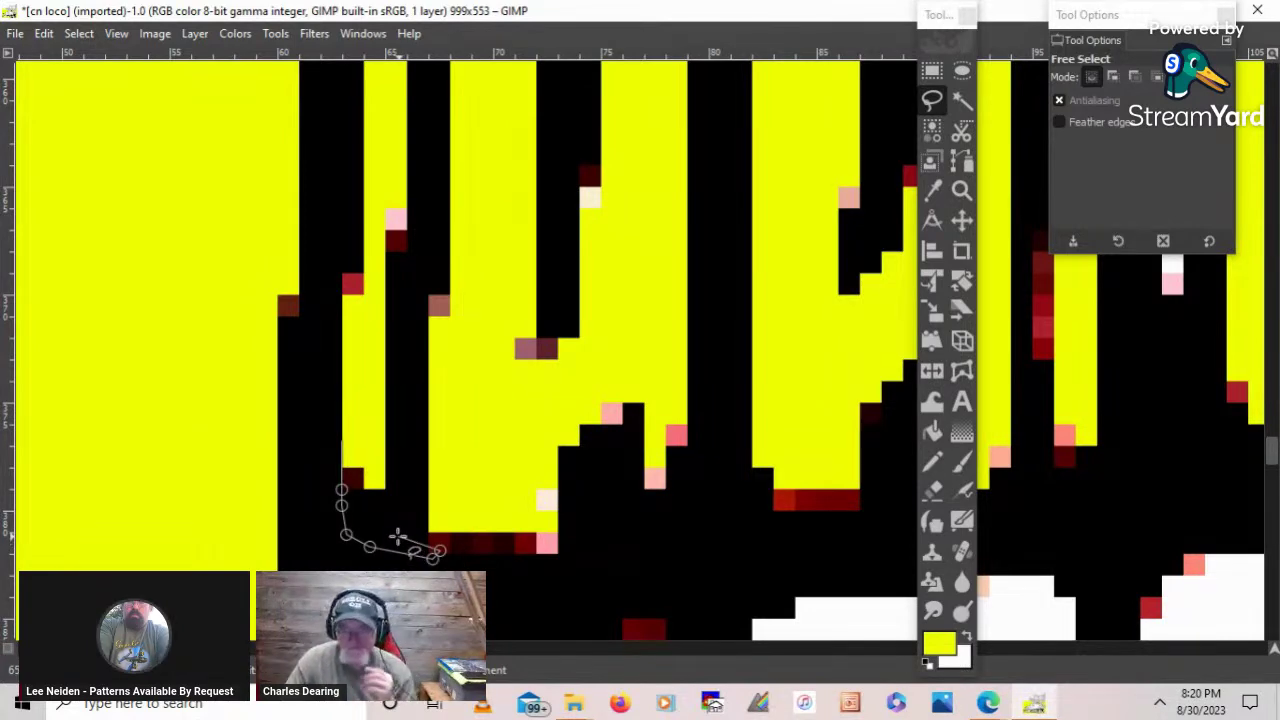
{"action": "left_click", "coordinate": [436, 545]}
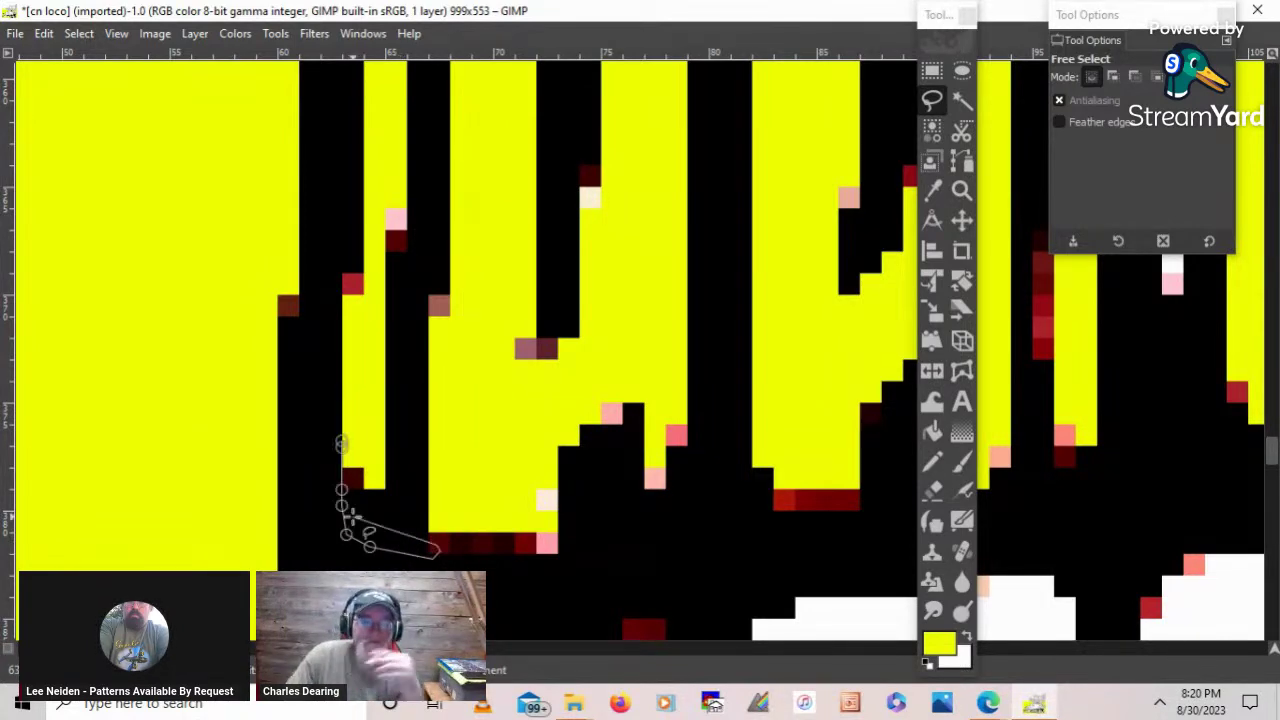
{"action": "left_click", "coordinate": [391, 537]}
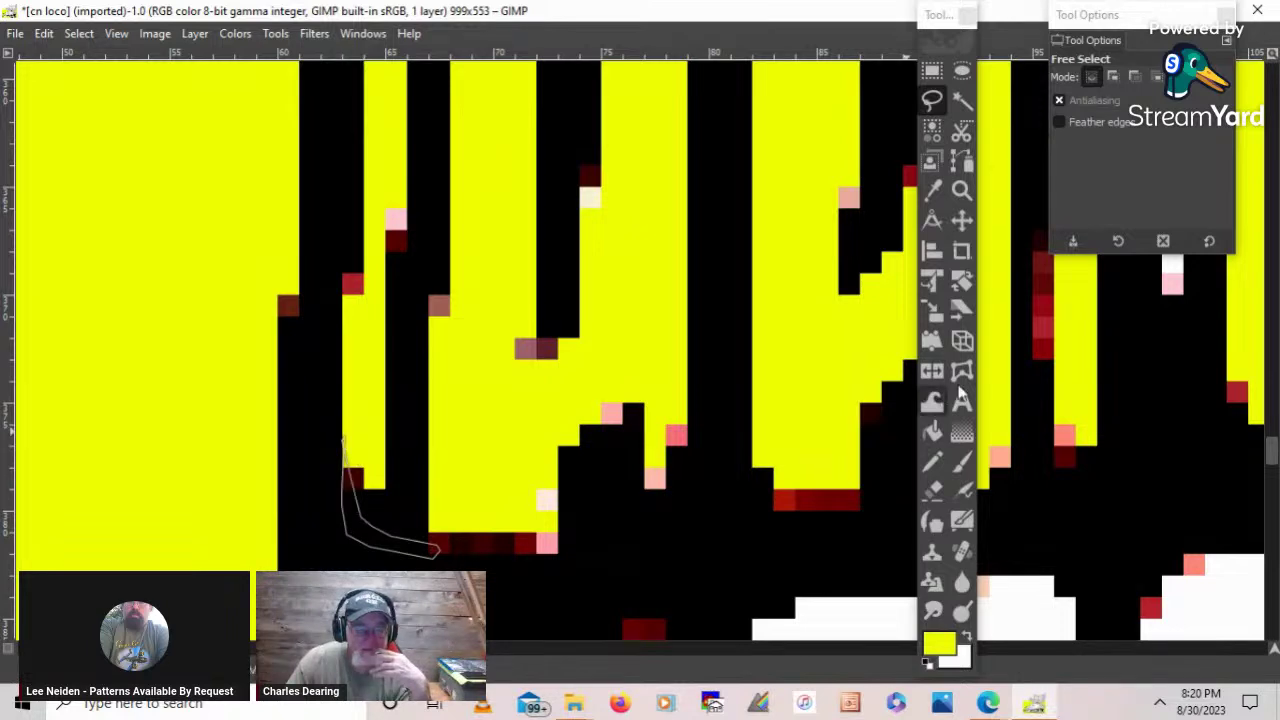
- Paint the selected strip yellow with the Paintbrush to separate the slat's foot from the black base, and clear the selection
{"action": "left_click", "coordinate": [965, 461]}
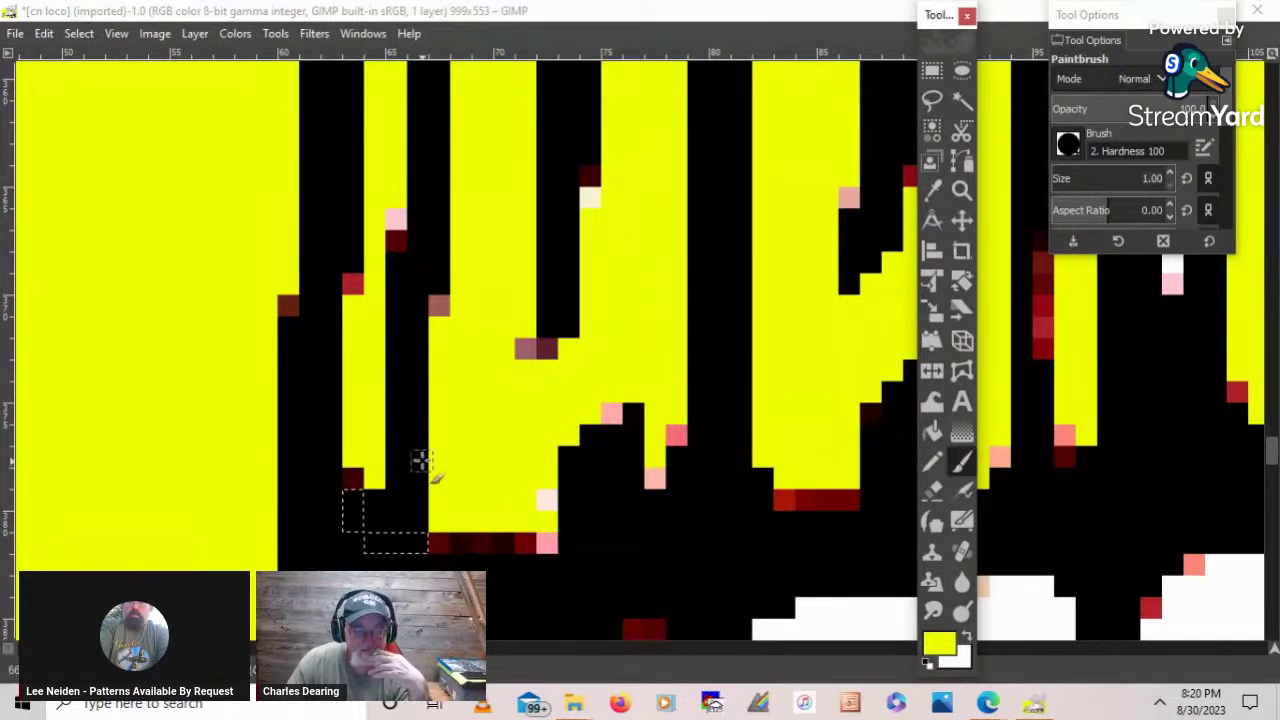
{"action": "mouse_move", "coordinate": [385, 490]}
{"action": "left_mouse_down"}
{"action": "mouse_move", "coordinate": [354, 450]}
{"action": "mouse_move", "coordinate": [355, 565]}
{"action": "mouse_move", "coordinate": [348, 505]}
{"action": "left_mouse_up"}
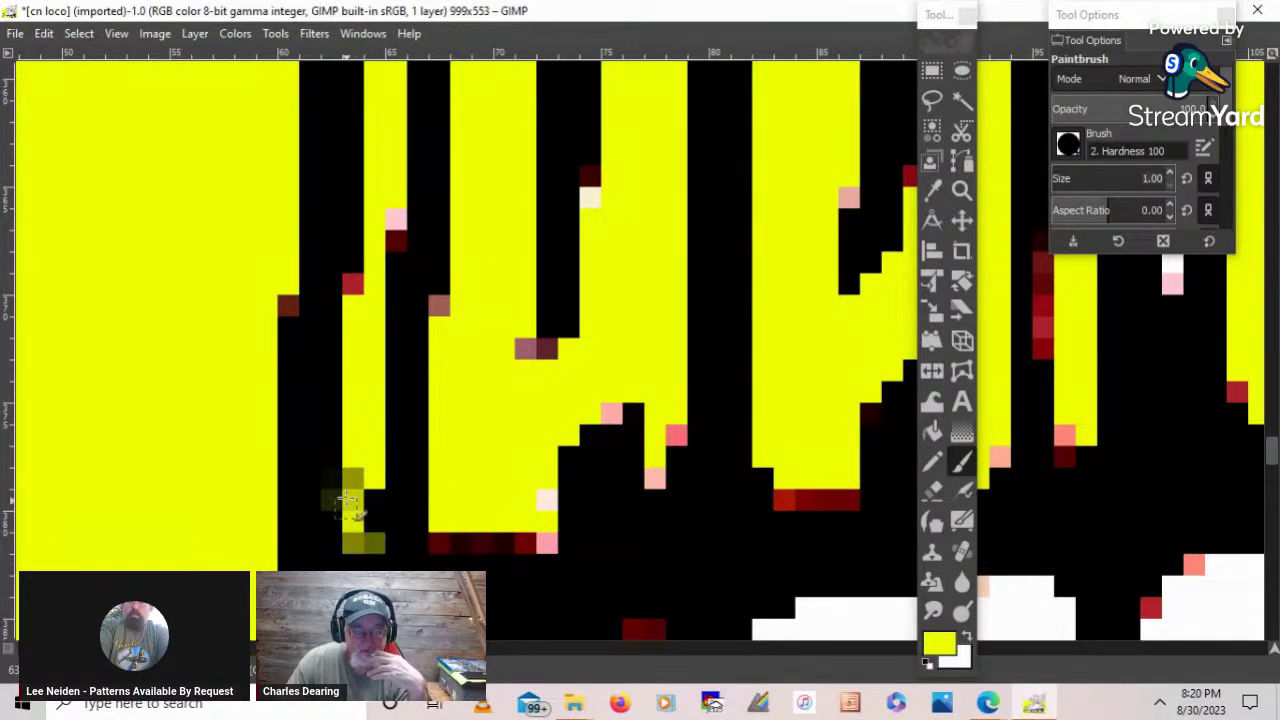
{"action": "left_click_drag", "start_coordinate": [441, 549], "coordinate": [469, 540]}
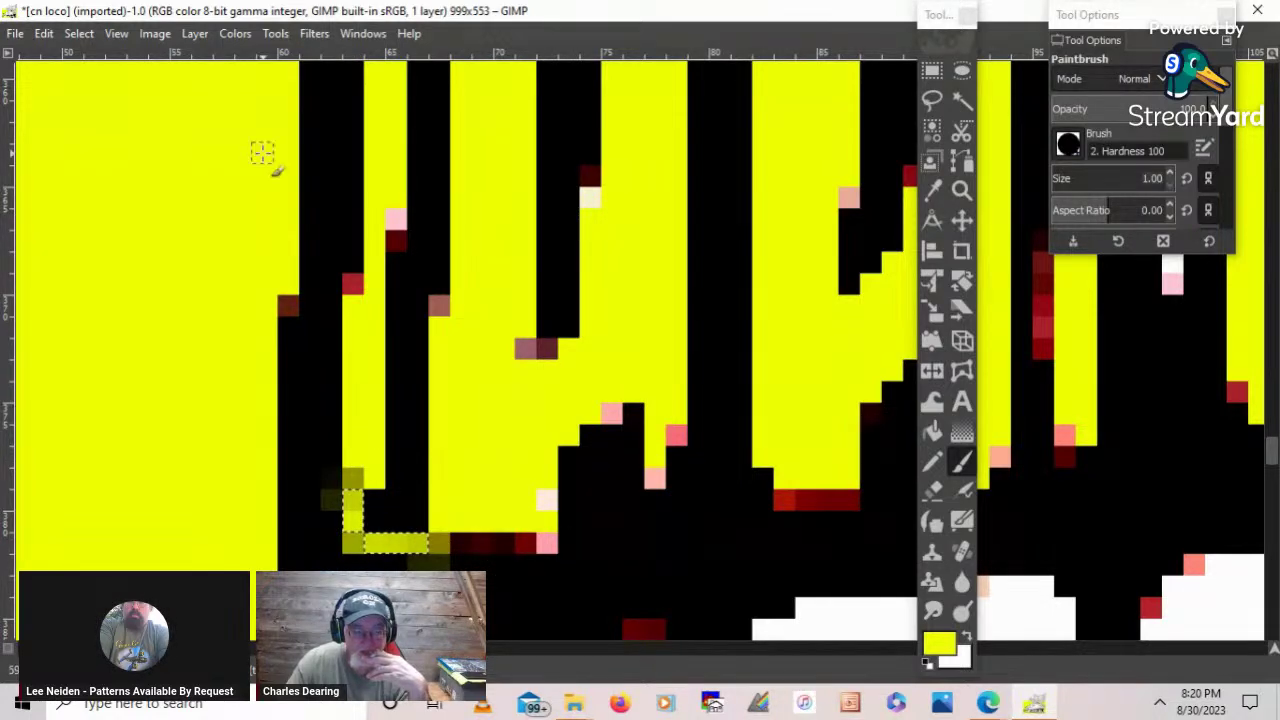
{"action": "left_click", "coordinate": [90, 34]}
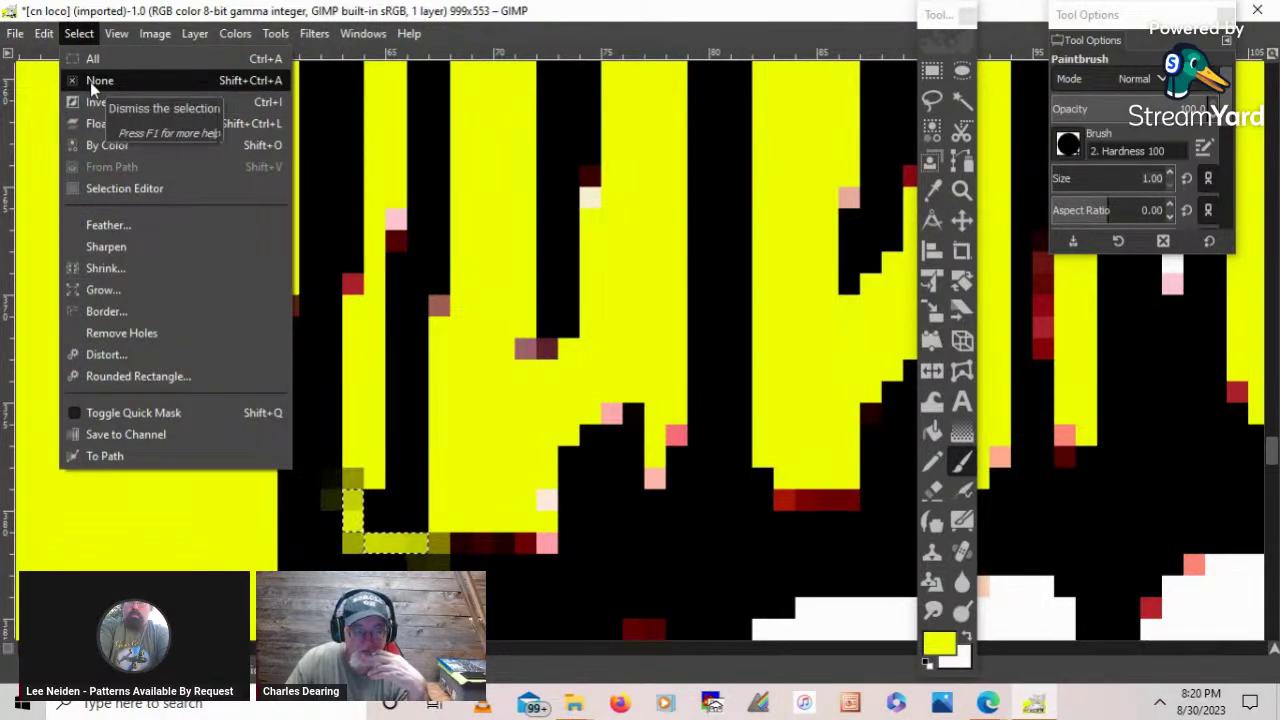
{"action": "left_click", "coordinate": [90, 82]}
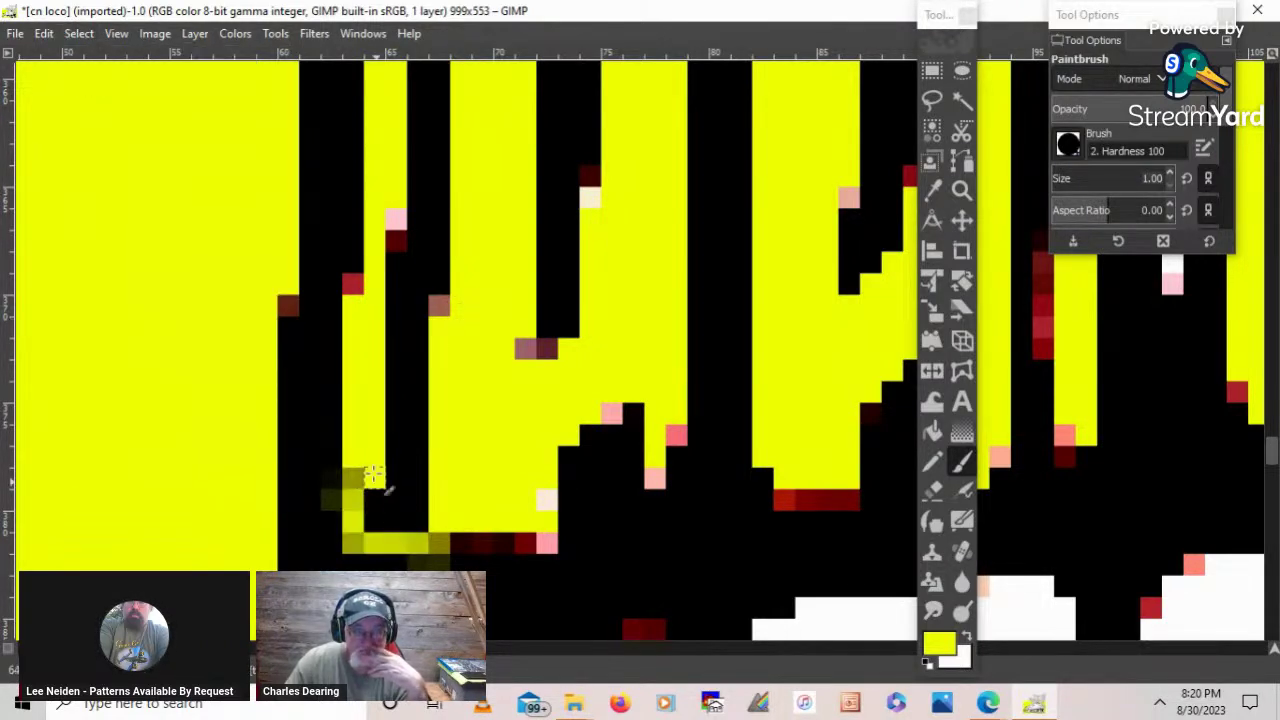
- Paint the dark pixels beside the slat's foot and the red and pink pixels along the adjoining gap's lower edge yellow
{"action": "left_click_drag", "start_coordinate": [363, 462], "coordinate": [363, 522]}
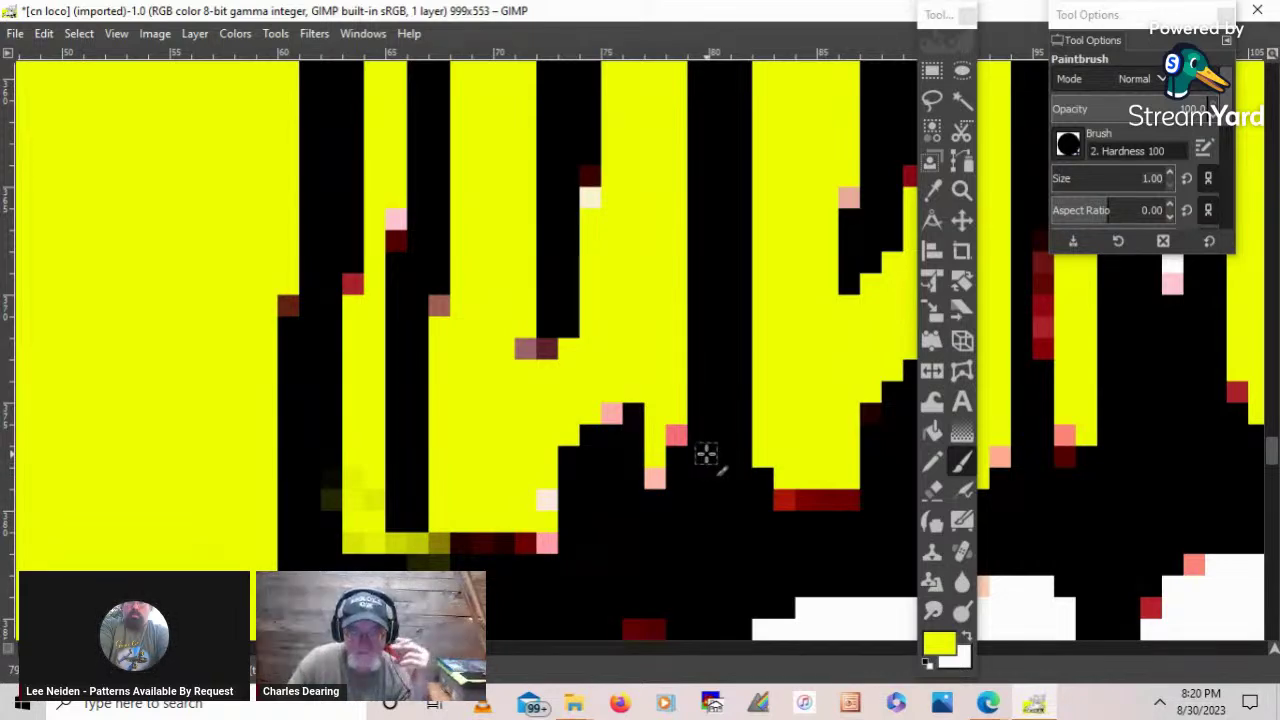
{"action": "mouse_move", "coordinate": [447, 537]}
{"action": "left_mouse_down"}
{"action": "mouse_move", "coordinate": [535, 538]}
{"action": "mouse_move", "coordinate": [534, 476]}
{"action": "mouse_move", "coordinate": [535, 515]}
{"action": "left_mouse_up"}
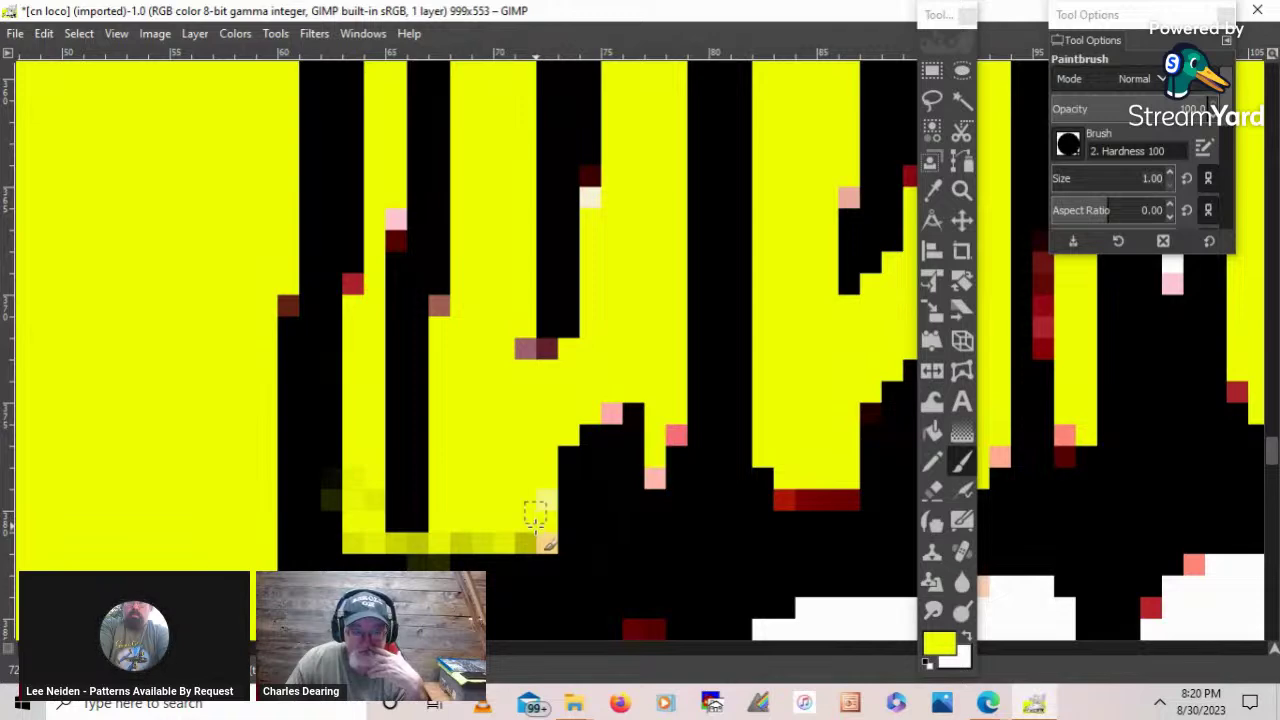
{"action": "left_click", "coordinate": [545, 537]}
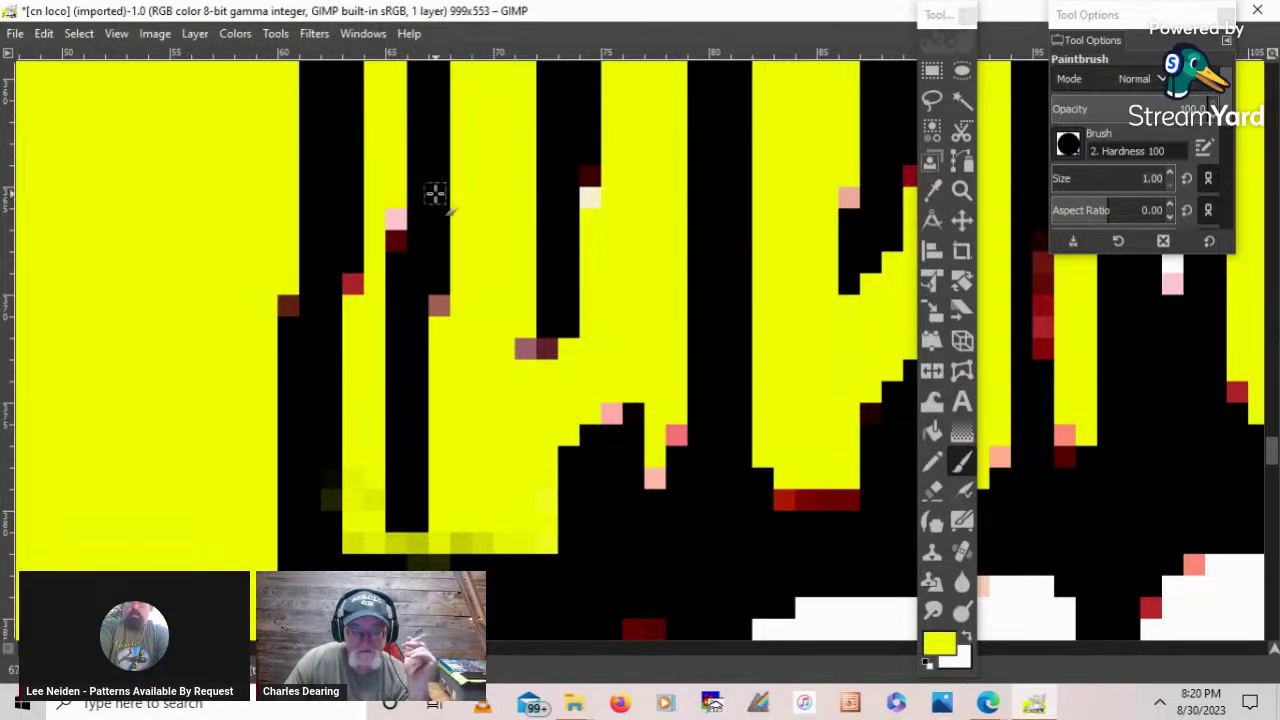
- Examine the lower ends of the slats and the adjoining black base at a lower zoom level
{"action": "left_click", "coordinate": [122, 33]}
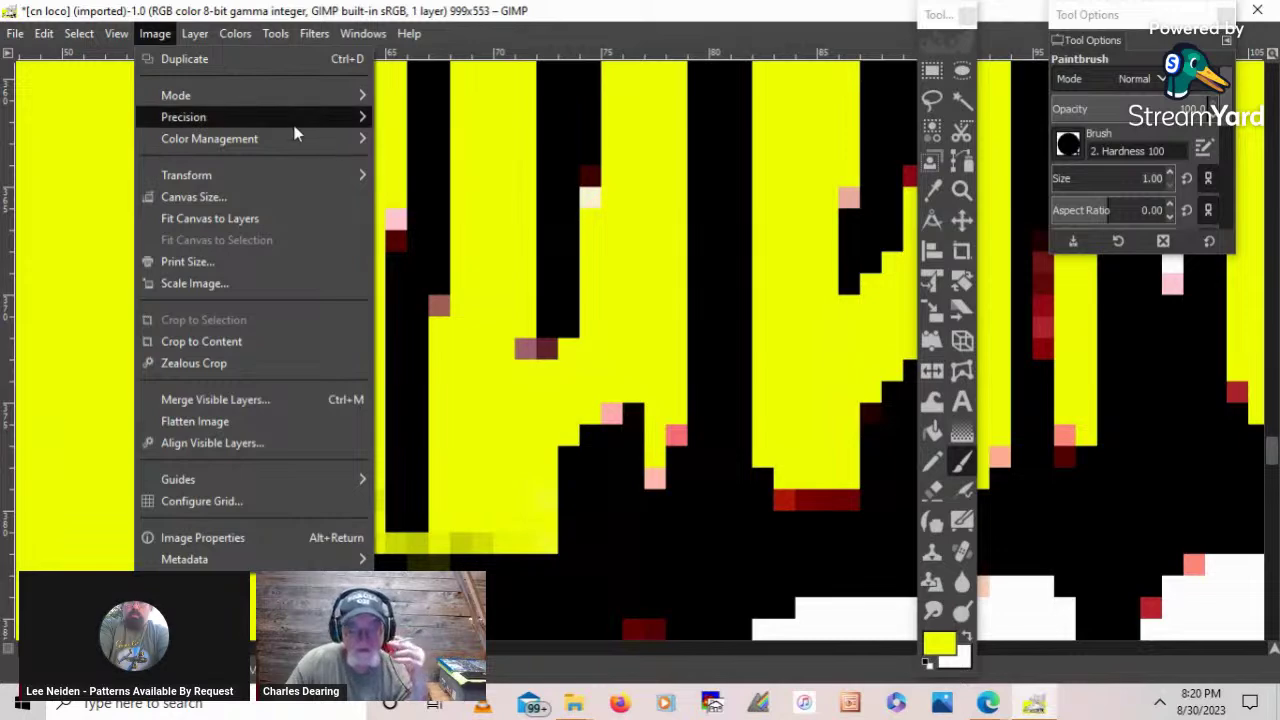
{"action": "mouse_move", "coordinate": [116, 36]}
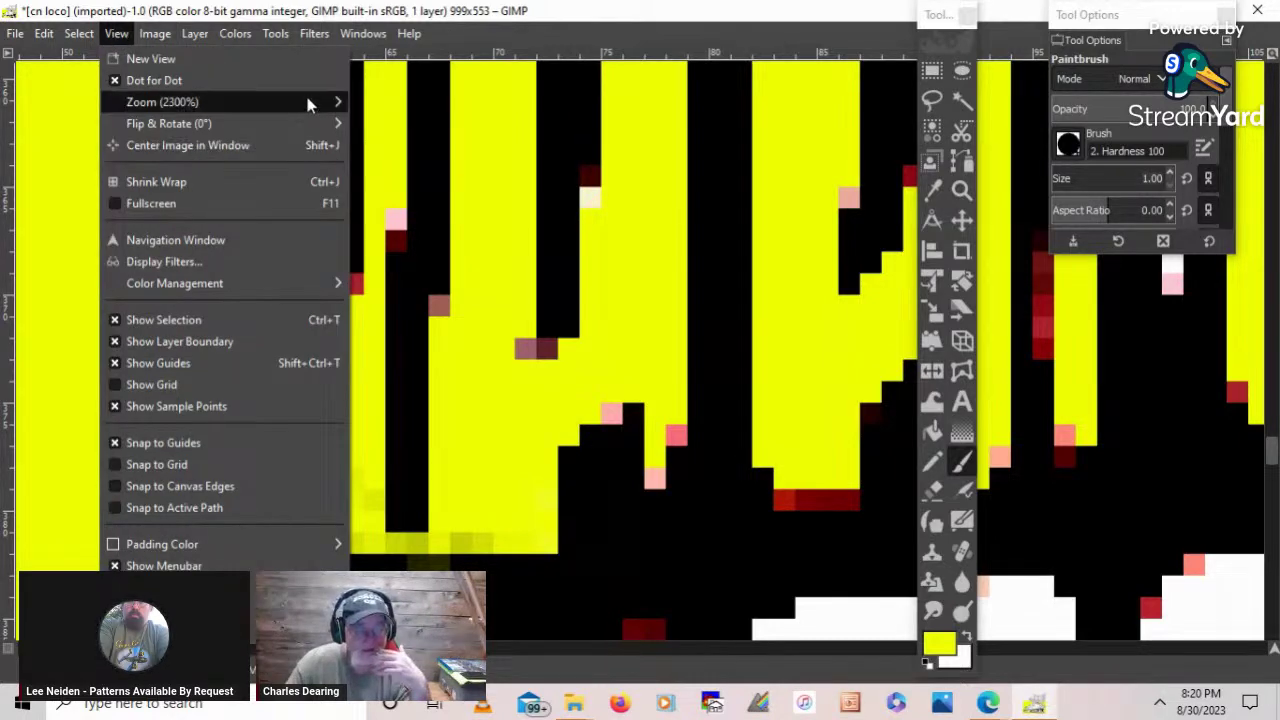
{"action": "mouse_move", "coordinate": [307, 97]}
{"action": "left_click", "coordinate": [505, 123]}
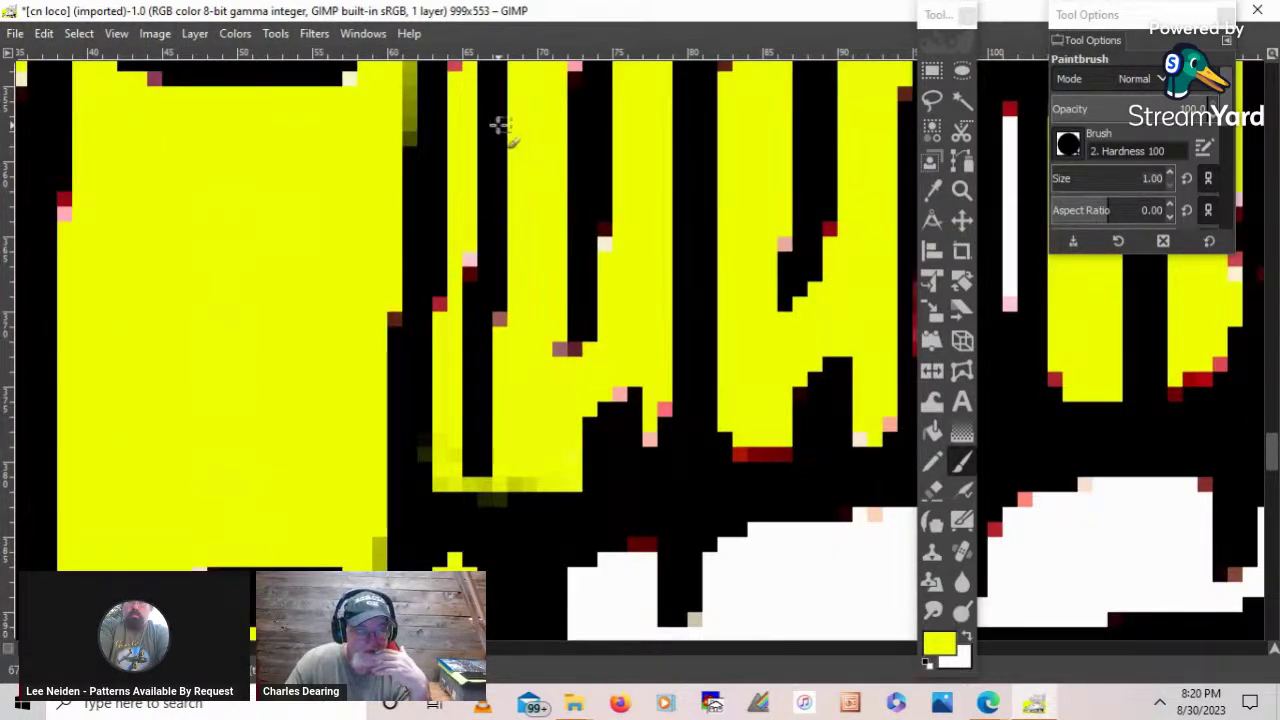
{"action": "left_click", "coordinate": [120, 40]}
{"action": "mouse_move", "coordinate": [158, 40]}
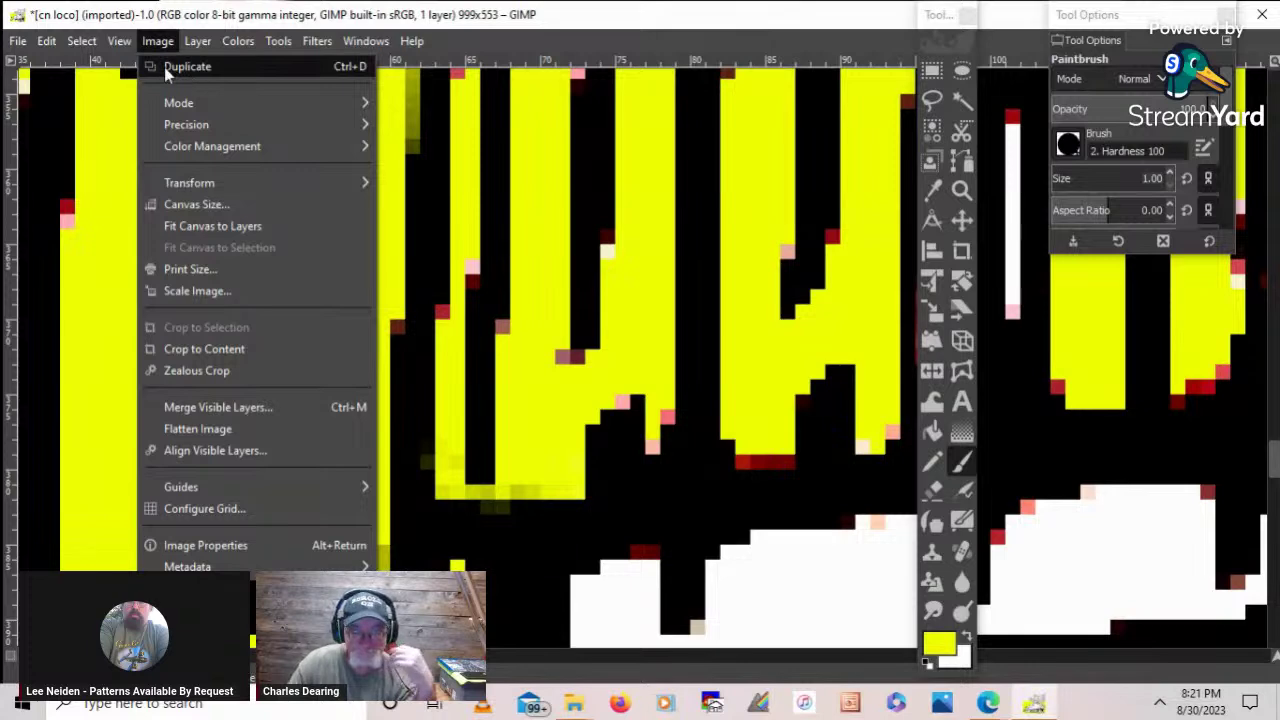
{"action": "mouse_move", "coordinate": [114, 40]}
{"action": "mouse_move", "coordinate": [322, 115]}
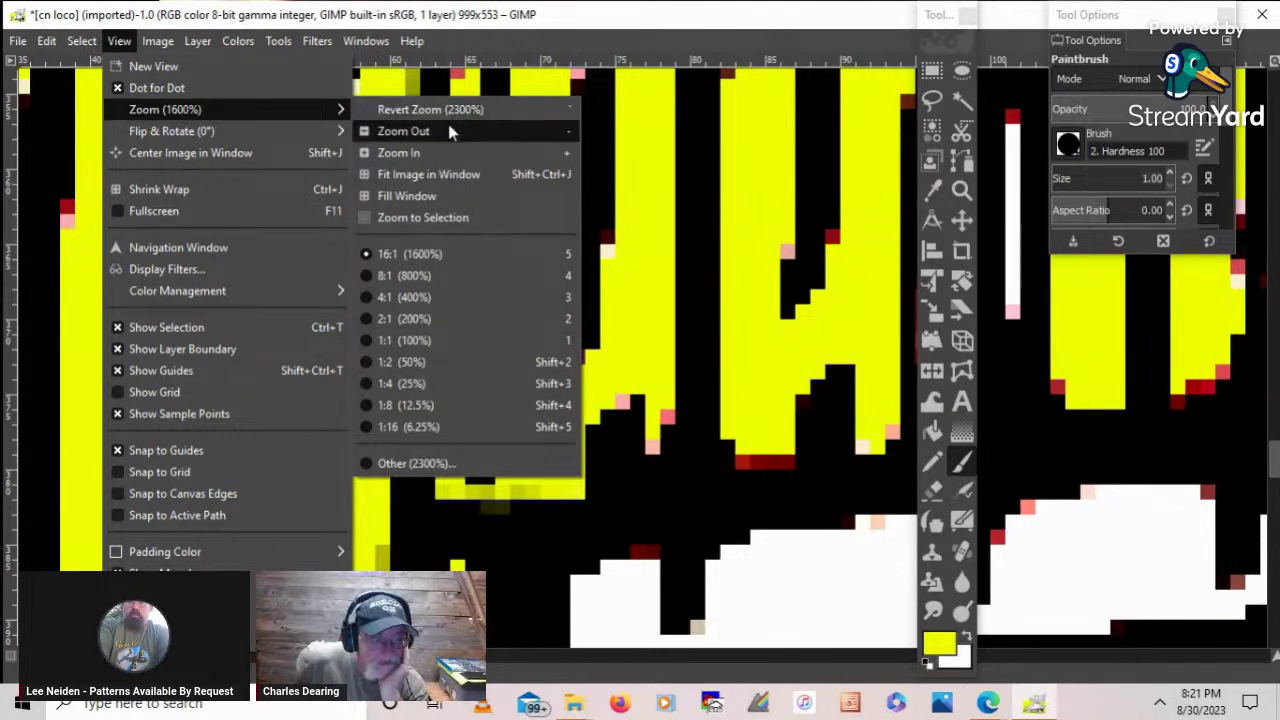
{"action": "left_click", "coordinate": [448, 127]}
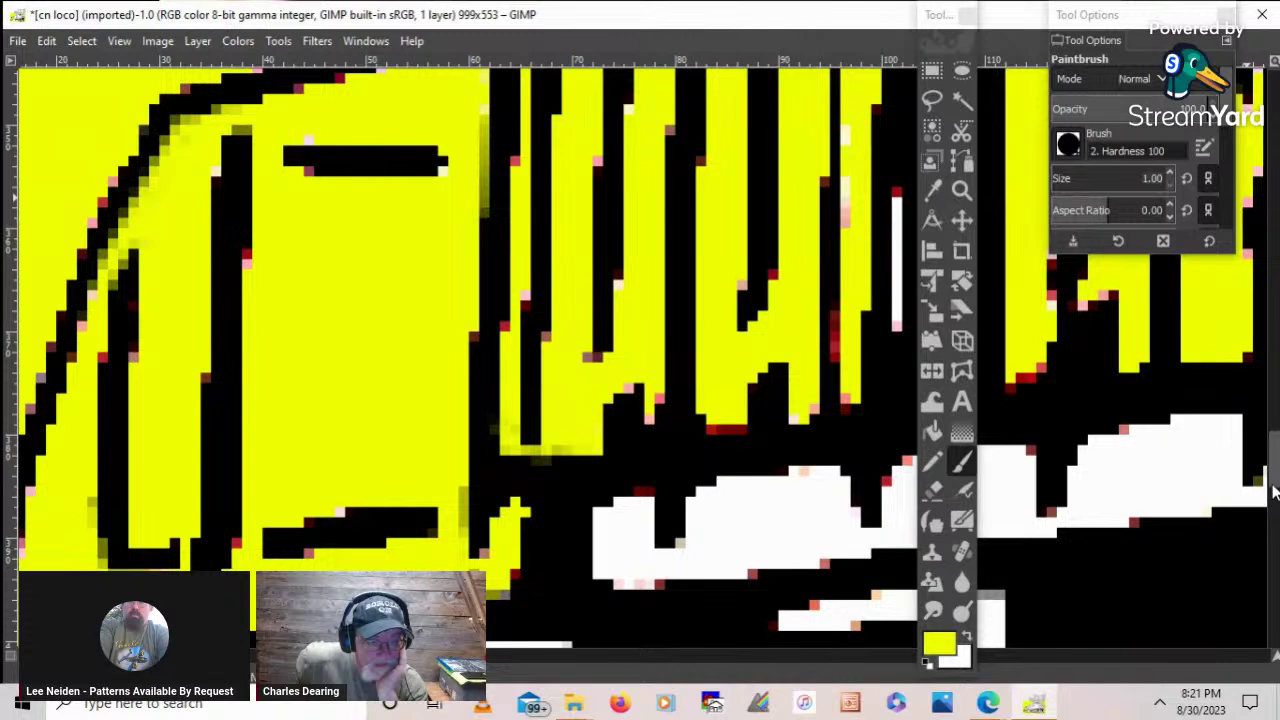
{"action": "mouse_move", "coordinate": [1274, 491]}
{"action": "left_mouse_down"}
{"action": "mouse_move", "coordinate": [1274, 468]}
{"action": "mouse_move", "coordinate": [1274, 502]}
{"action": "left_mouse_up"}
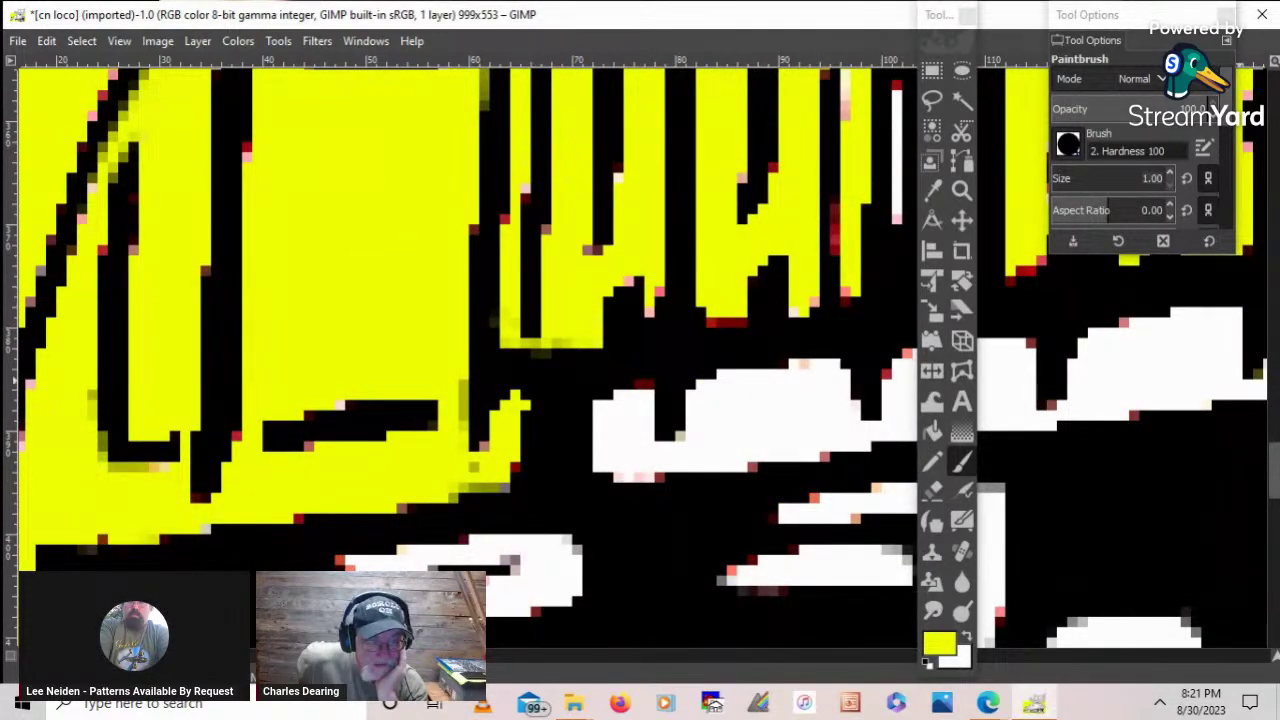
{"action": "left_click_drag", "start_coordinate": [1274, 519], "coordinate": [1274, 488]}
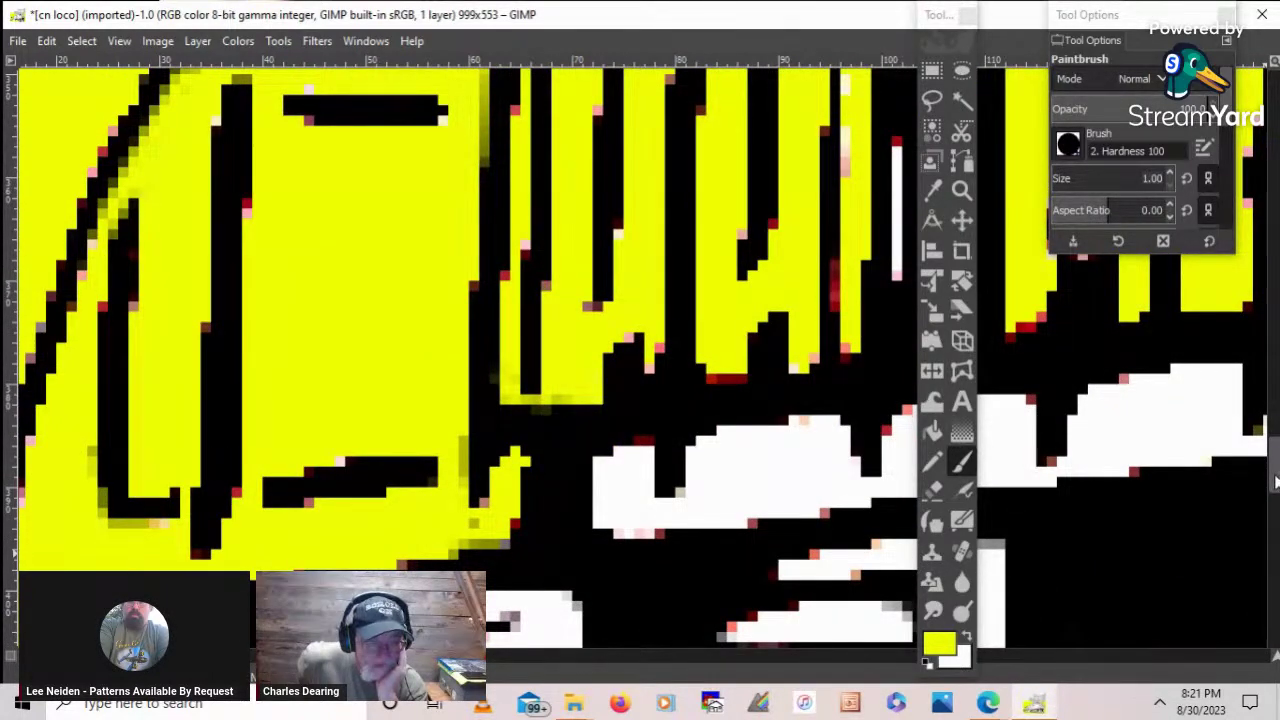
{"action": "left_click_drag", "start_coordinate": [1275, 483], "coordinate": [1275, 482]}
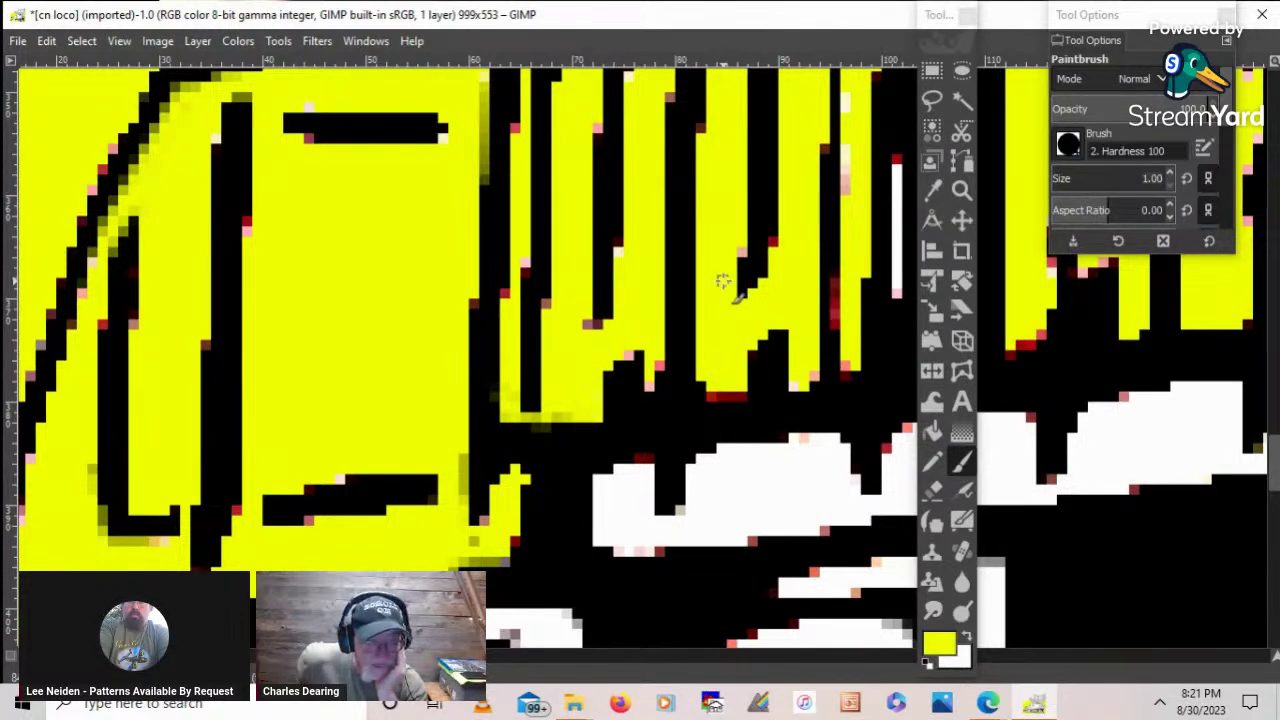
- Outline a narrow vertical Free Select strip over the lower part of the second slat from the rear, extending down to the base
{"action": "left_click", "coordinate": [929, 104]}
{"action": "left_click", "coordinate": [594, 206]}
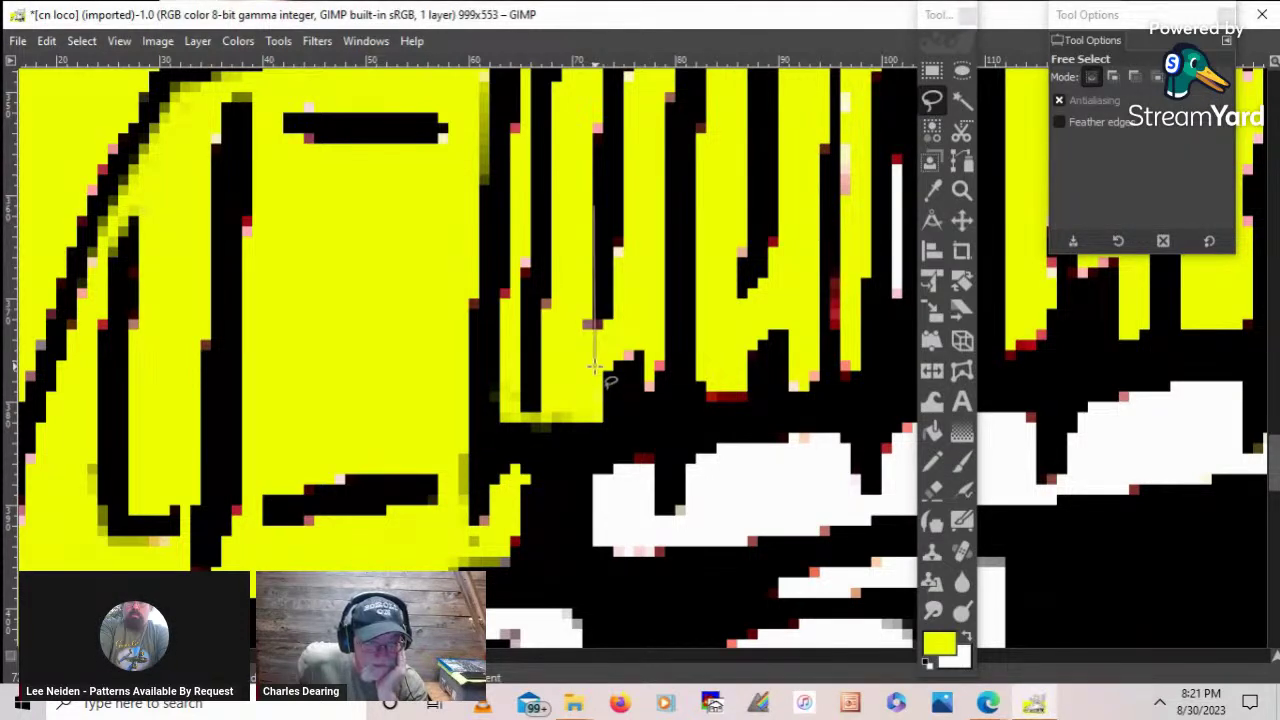
{"action": "left_click", "coordinate": [594, 366]}
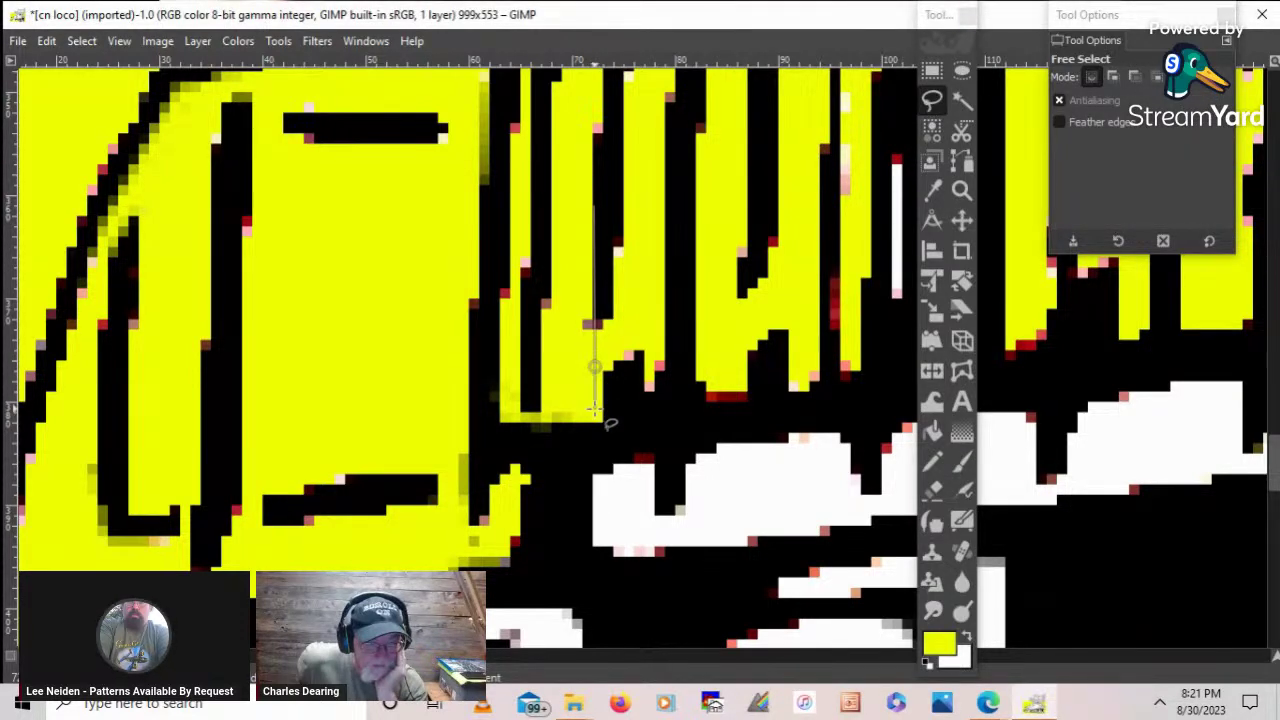
{"action": "left_click", "coordinate": [594, 408]}
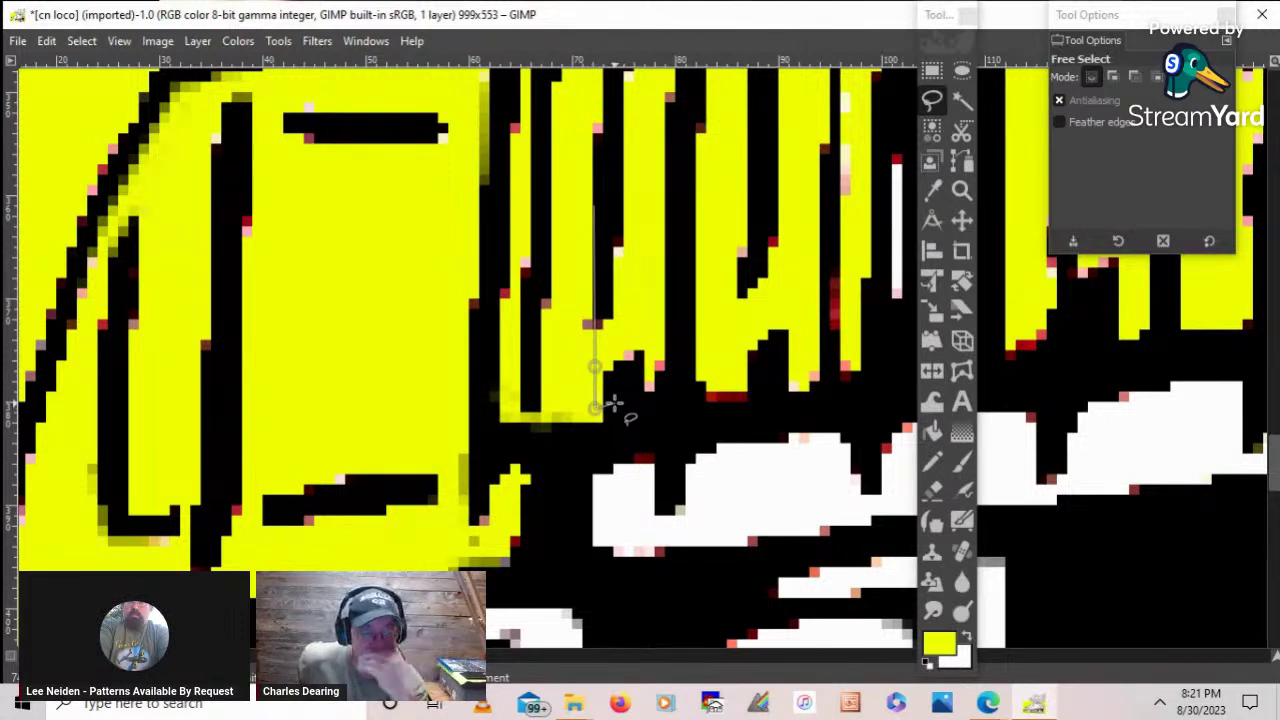
{"action": "left_click", "coordinate": [620, 404]}
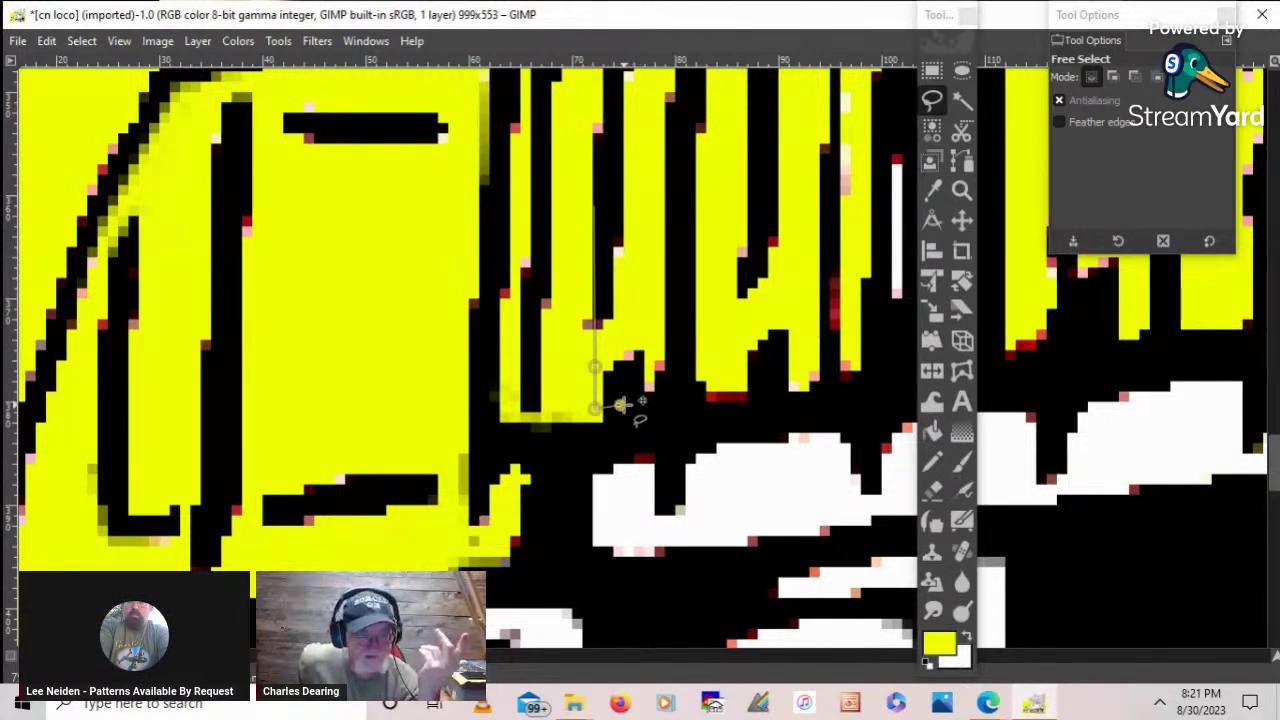
{"action": "left_click", "coordinate": [613, 236]}
{"action": "left_click", "coordinate": [594, 206]}
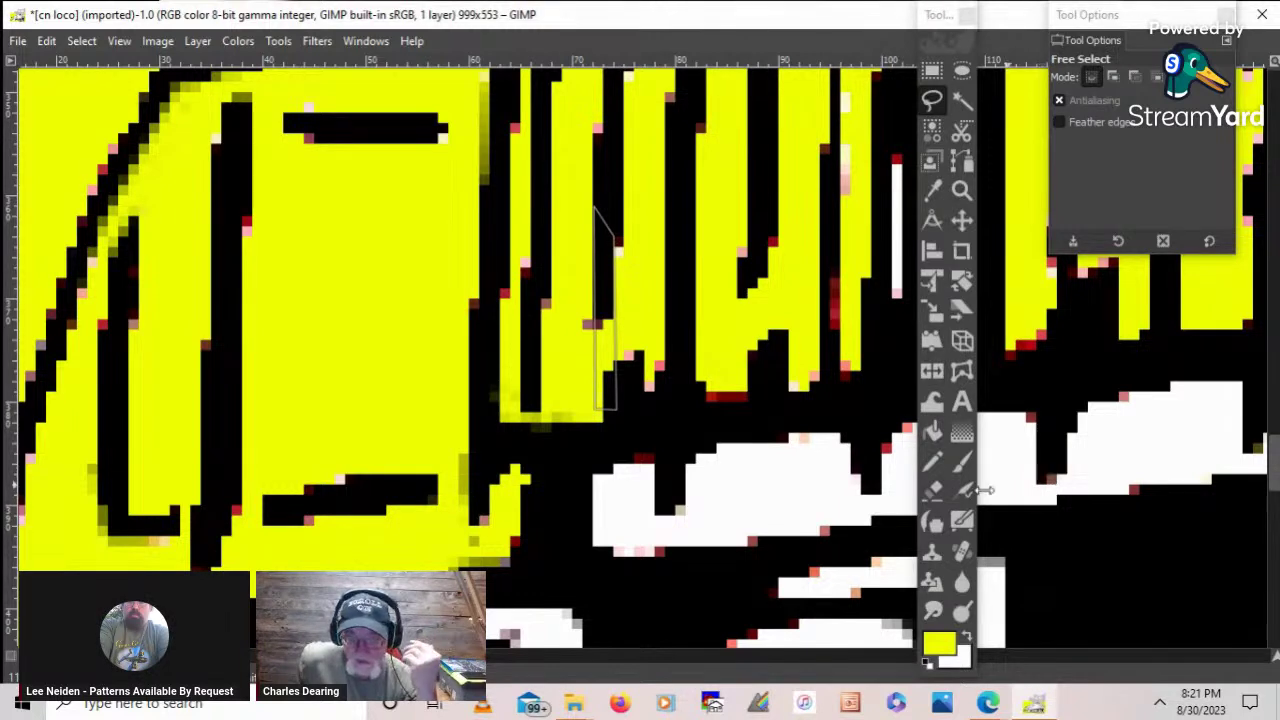
- Set the foreground color to black and paint the selected strip with the Paintbrush to lengthen the second slat down to the base
{"action": "left_click", "coordinate": [961, 461]}
{"action": "left_click", "coordinate": [966, 640]}
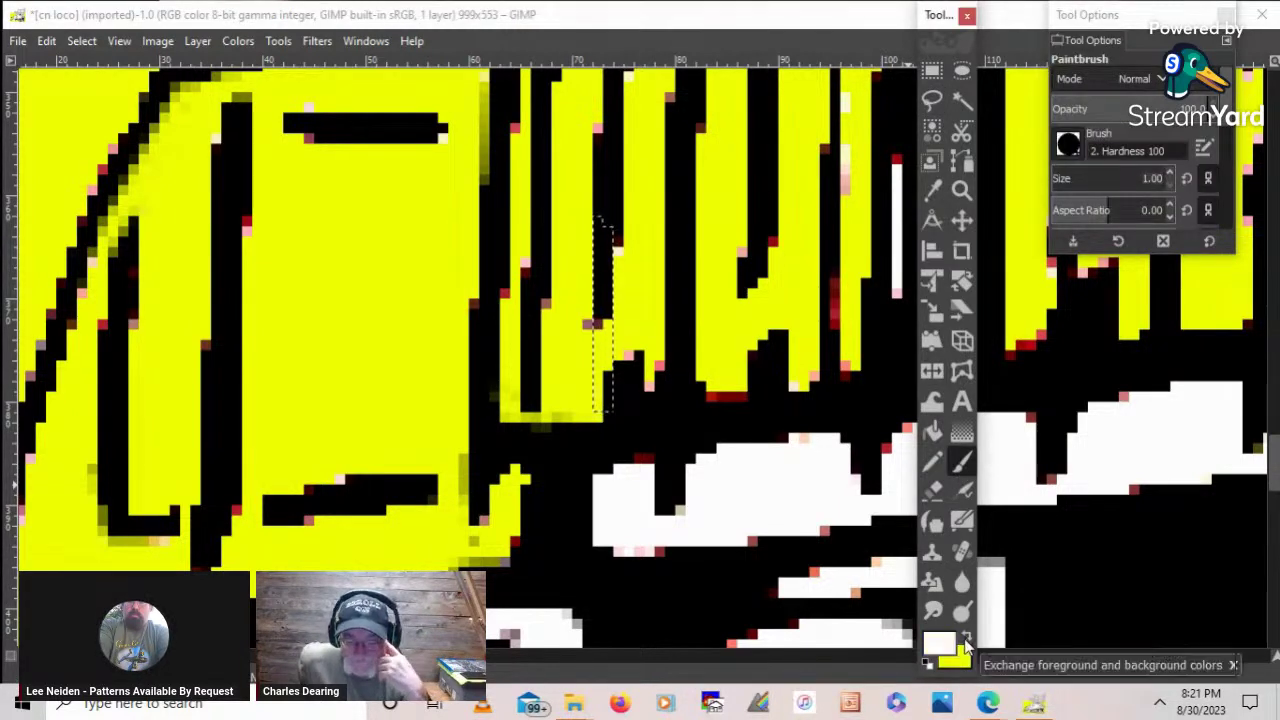
{"action": "left_click", "coordinate": [942, 643]}
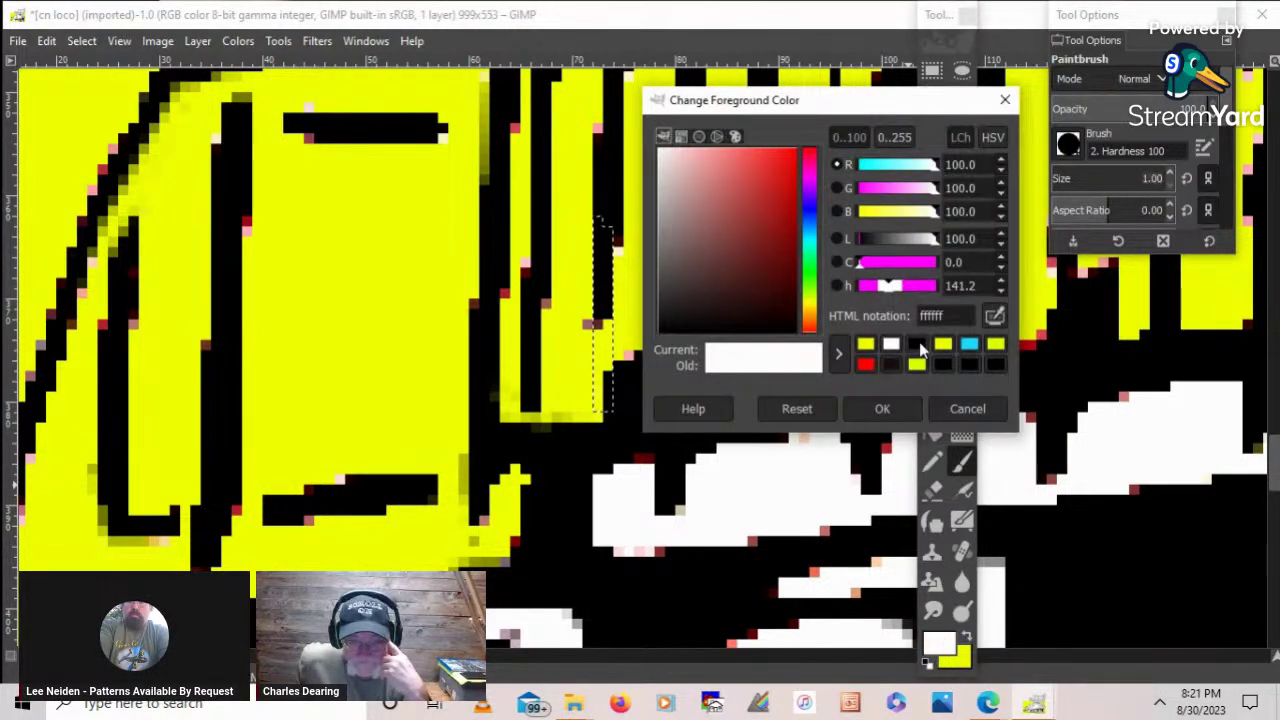
{"action": "left_click", "coordinate": [918, 345]}
{"action": "left_click", "coordinate": [880, 409]}
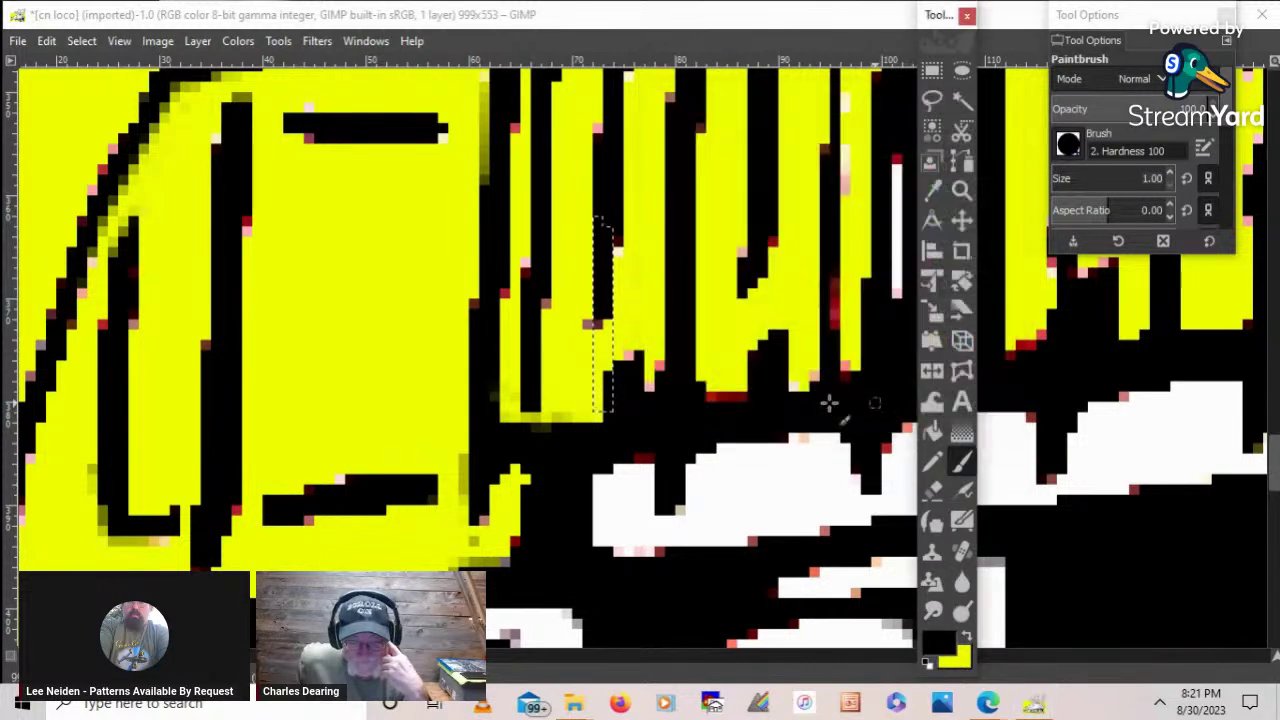
{"action": "mouse_move", "coordinate": [606, 338]}
{"action": "left_mouse_down"}
{"action": "mouse_move", "coordinate": [602, 388]}
{"action": "mouse_move", "coordinate": [602, 292]}
{"action": "mouse_move", "coordinate": [601, 313]}
{"action": "left_mouse_up"}
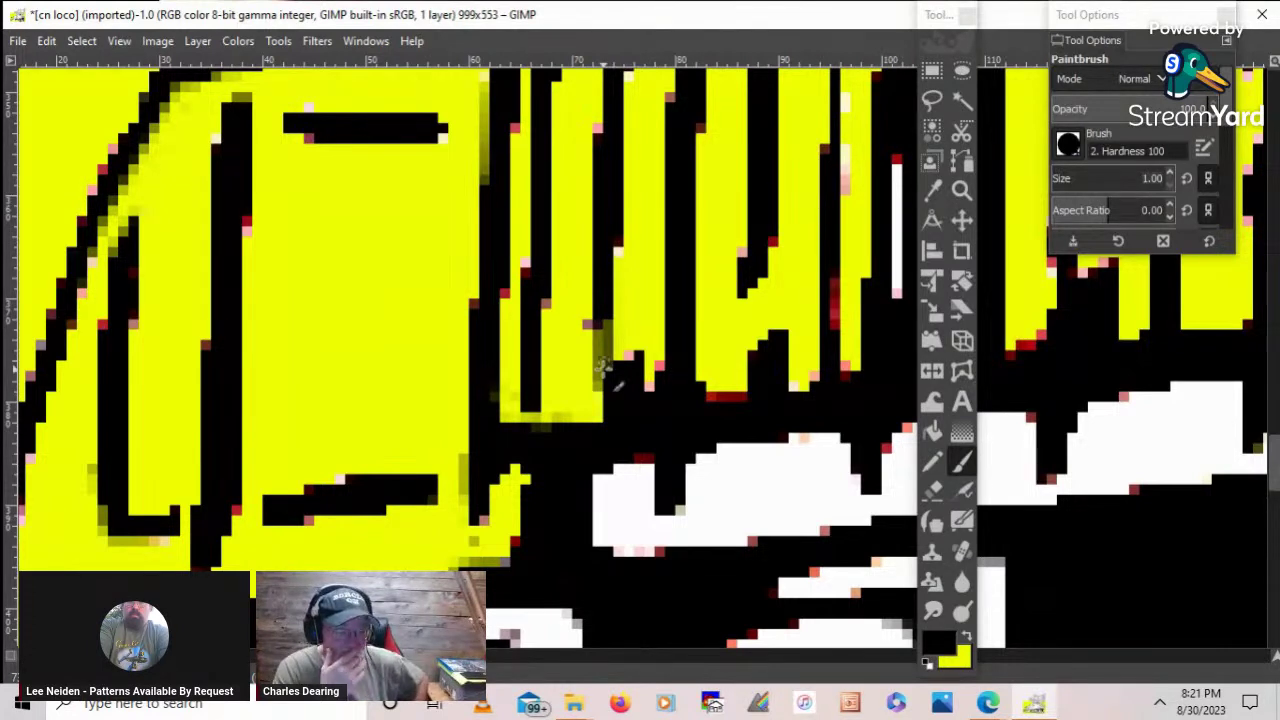
{"action": "mouse_move", "coordinate": [603, 368]}
{"action": "left_mouse_down"}
{"action": "mouse_move", "coordinate": [603, 314]}
{"action": "mouse_move", "coordinate": [600, 454]}
{"action": "mouse_move", "coordinate": [597, 333]}
{"action": "mouse_move", "coordinate": [597, 367]}
{"action": "mouse_move", "coordinate": [655, 410]}
{"action": "left_mouse_up"}
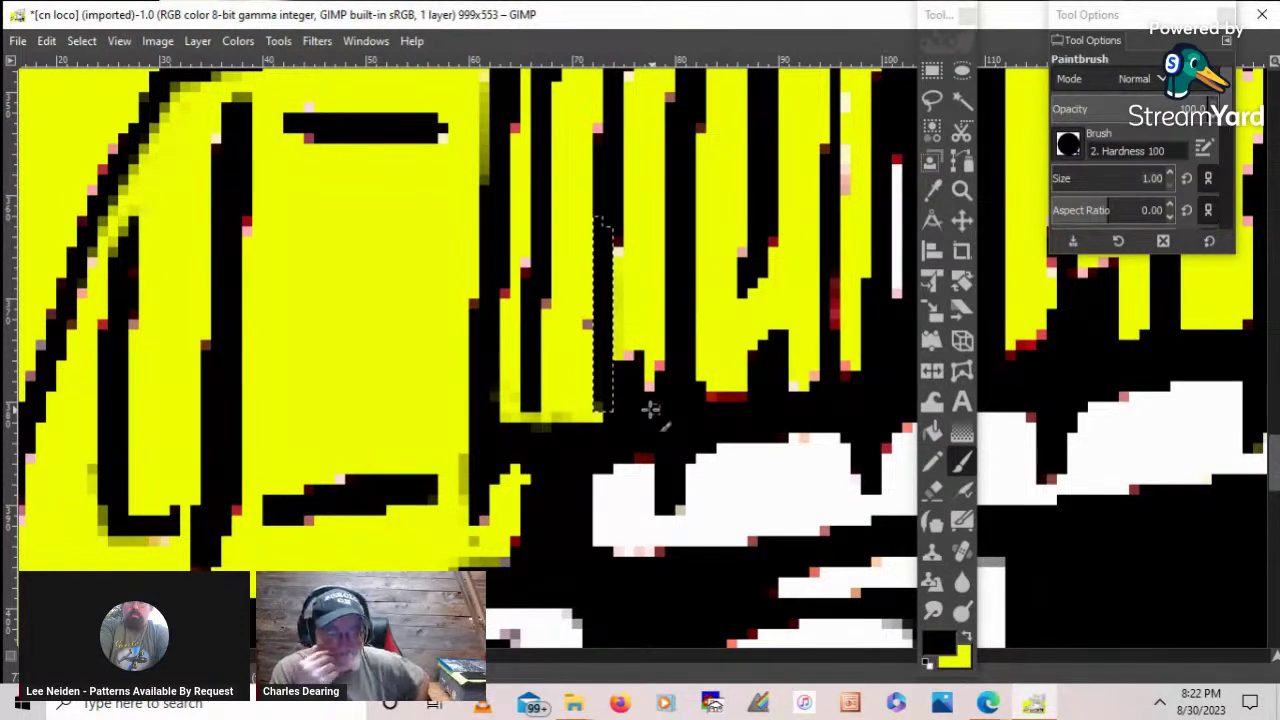
{"action": "left_click_drag", "start_coordinate": [613, 206], "coordinate": [607, 379]}
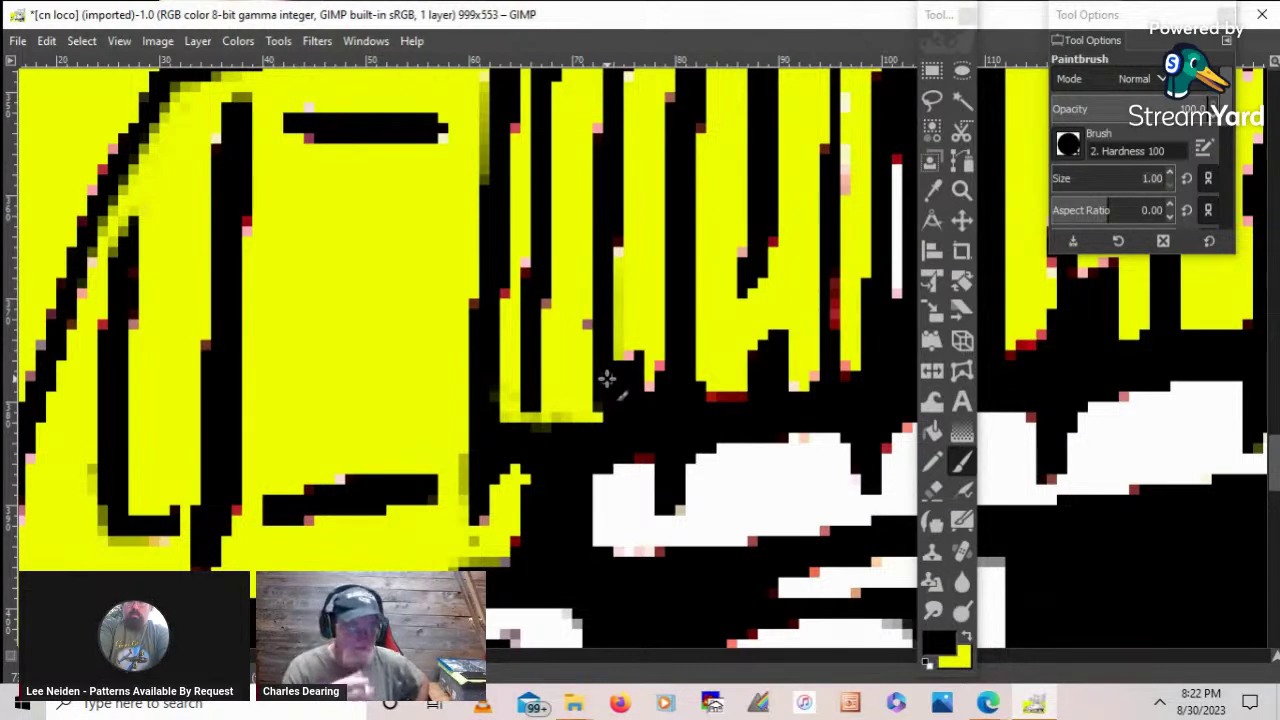
{"action": "key", "text": "ctrl+z"}
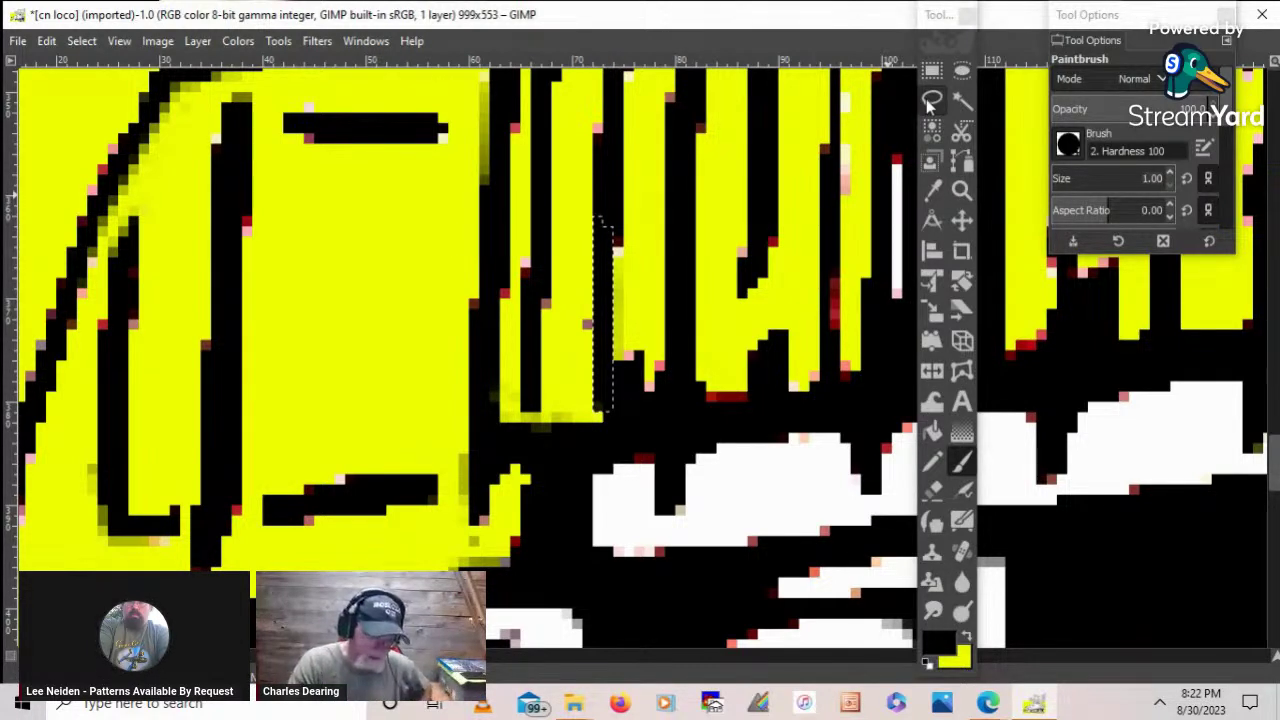
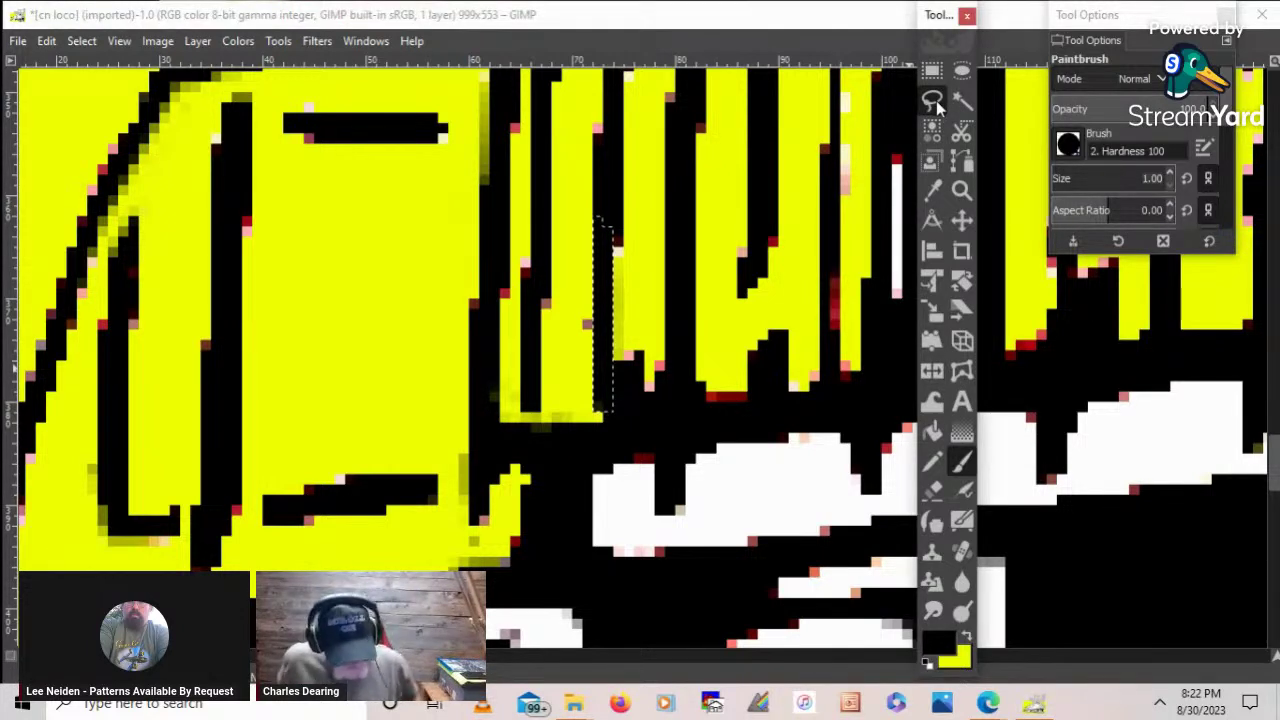
- Free Select the dark patch between the lengthened slat and the next one, paint it yellow, and clear the selection
{"action": "left_click", "coordinate": [933, 102]}
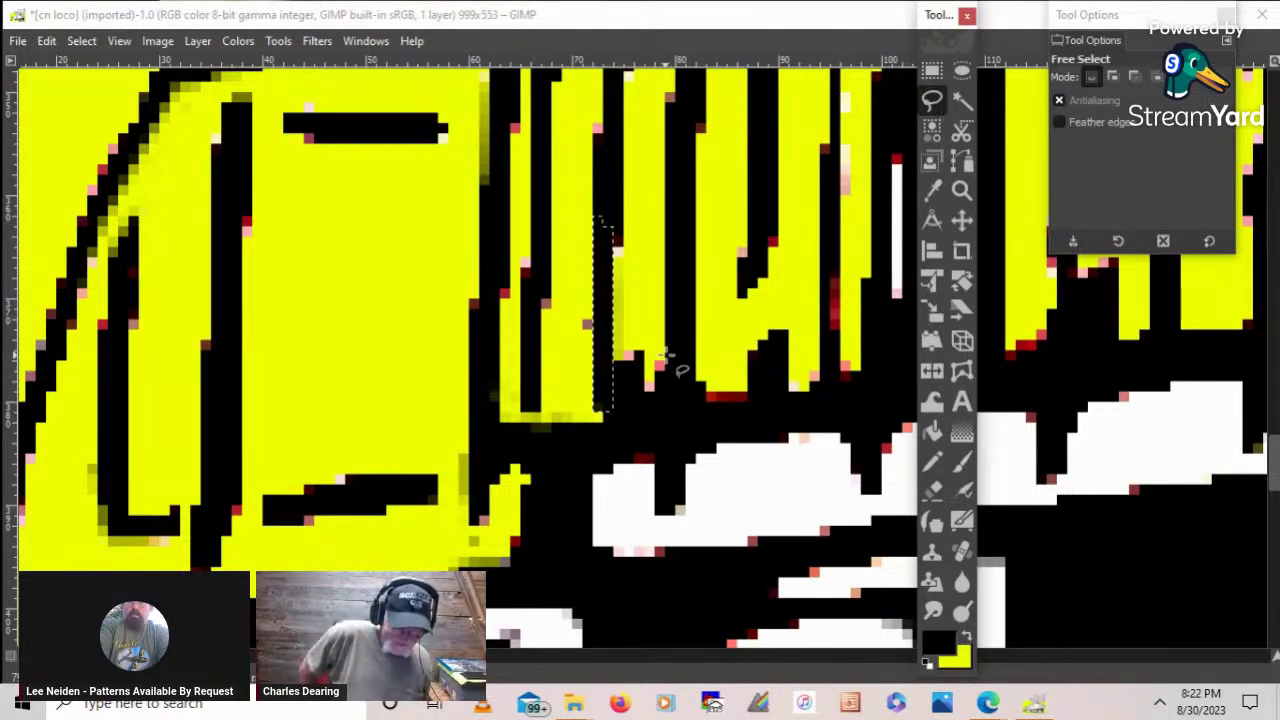
{"action": "left_click", "coordinate": [661, 358]}
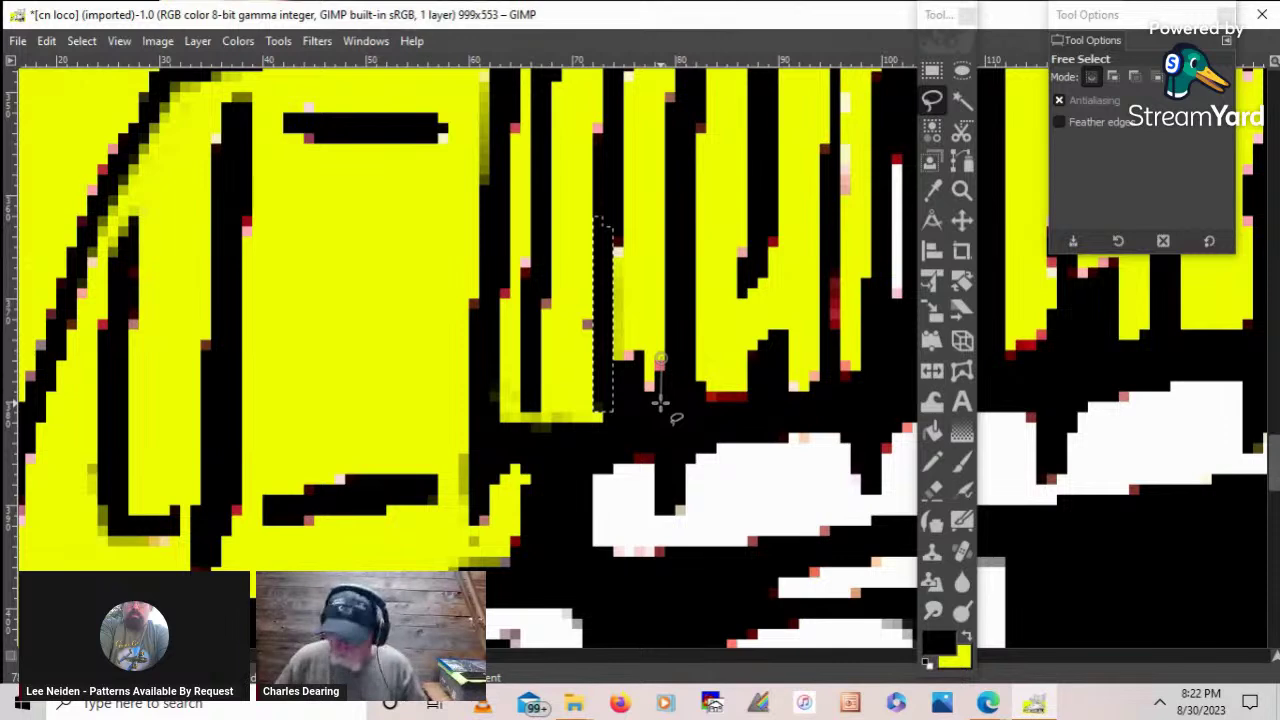
{"action": "left_click", "coordinate": [81, 41]}
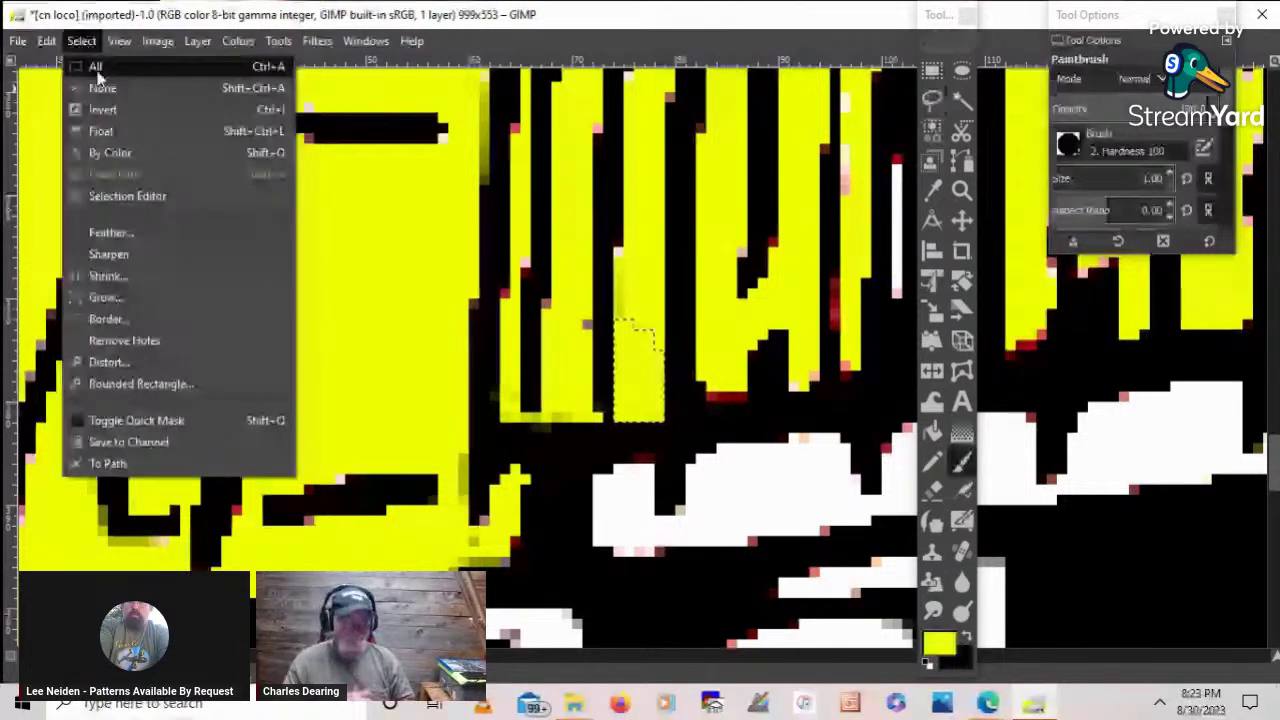
{"action": "left_click", "coordinate": [102, 88]}
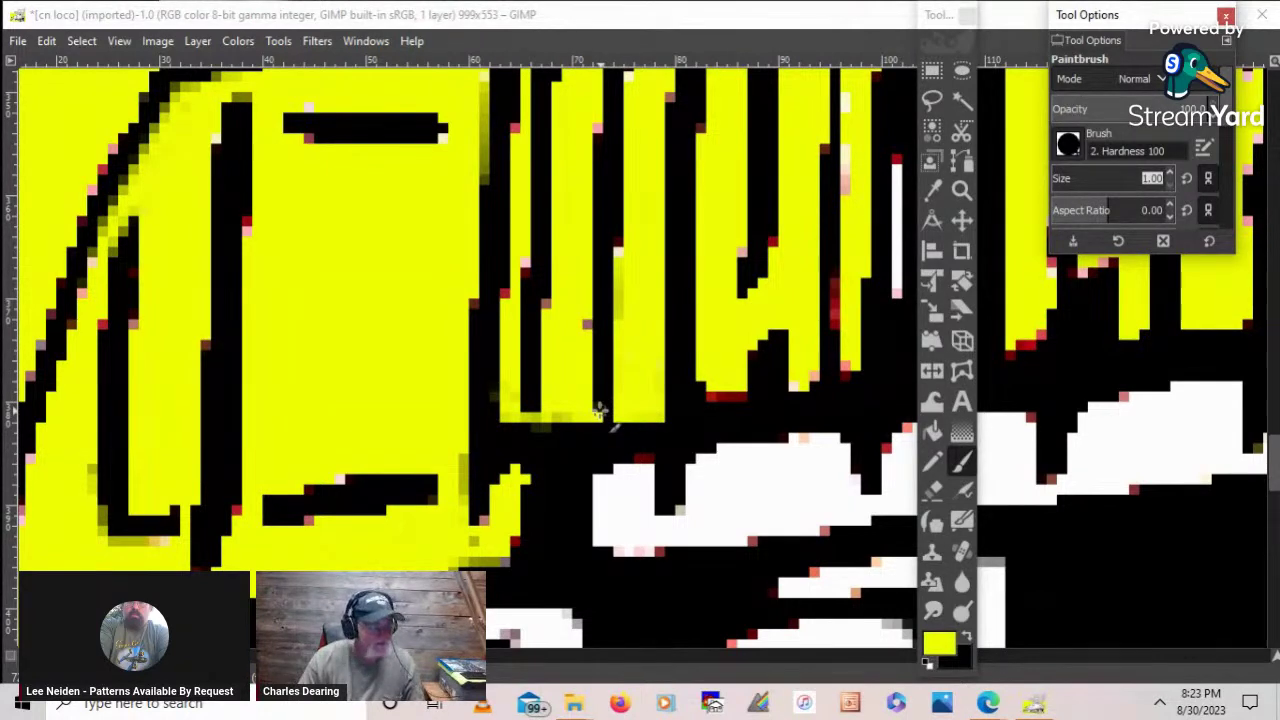
- Try to paint yellow across the foot of the second slat, and undo the strokes
{"action": "left_click_drag", "start_coordinate": [600, 411], "coordinate": [611, 413]}
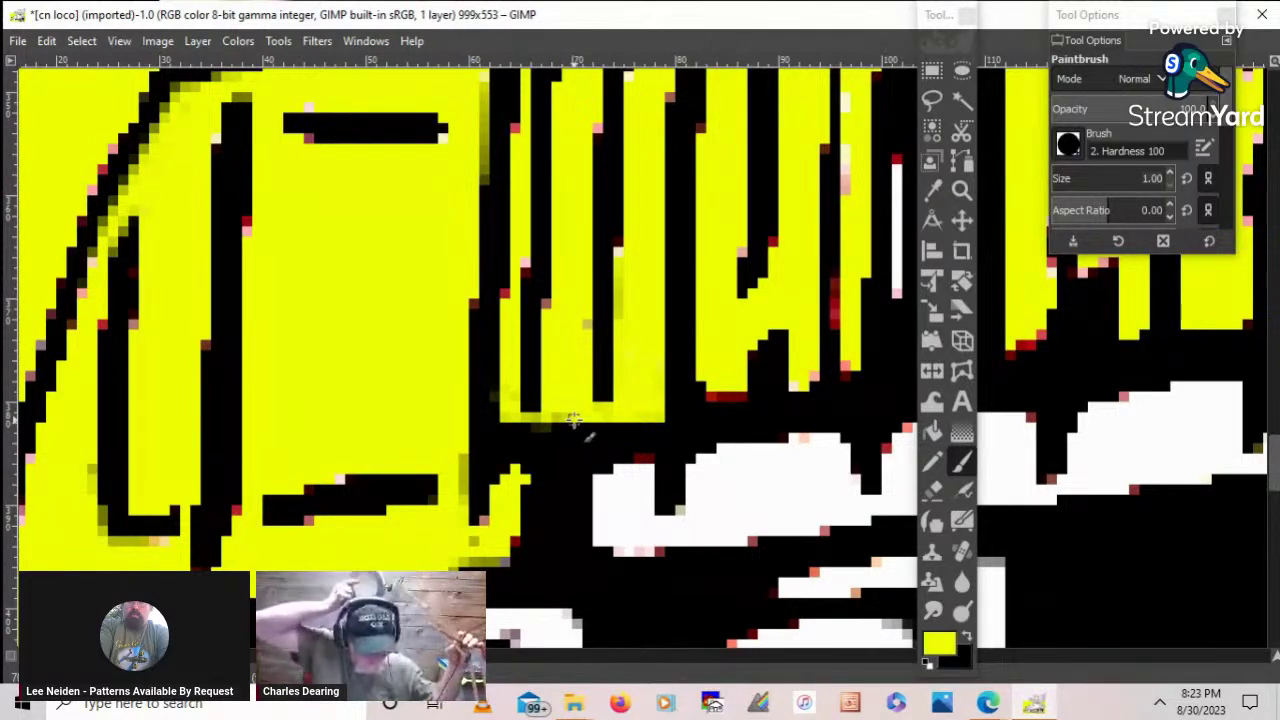
{"action": "key", "text": "ctrl+z"}
{"action": "key", "text": "ctrl+z"}
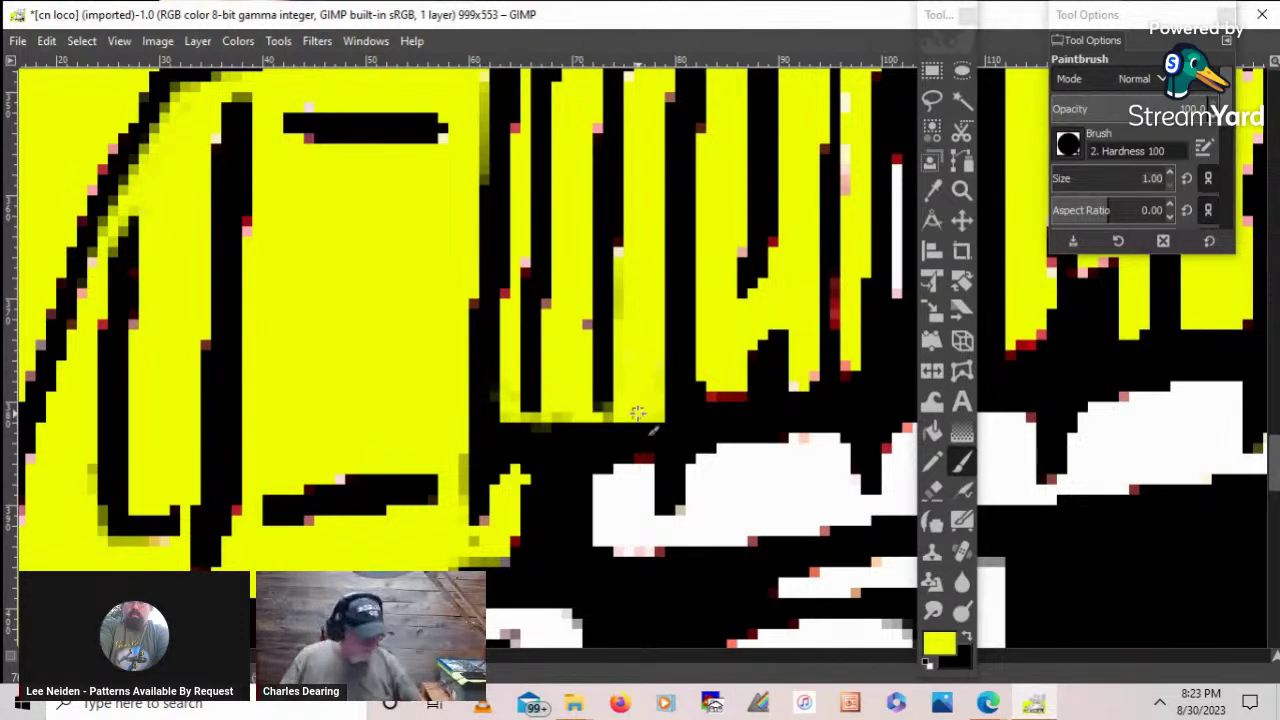
- Paint yellow beneath the feet of the two rearmost slats to separate them from the base, and touch up the second slat's foot in black
{"action": "left_click", "coordinate": [1160, 181]}
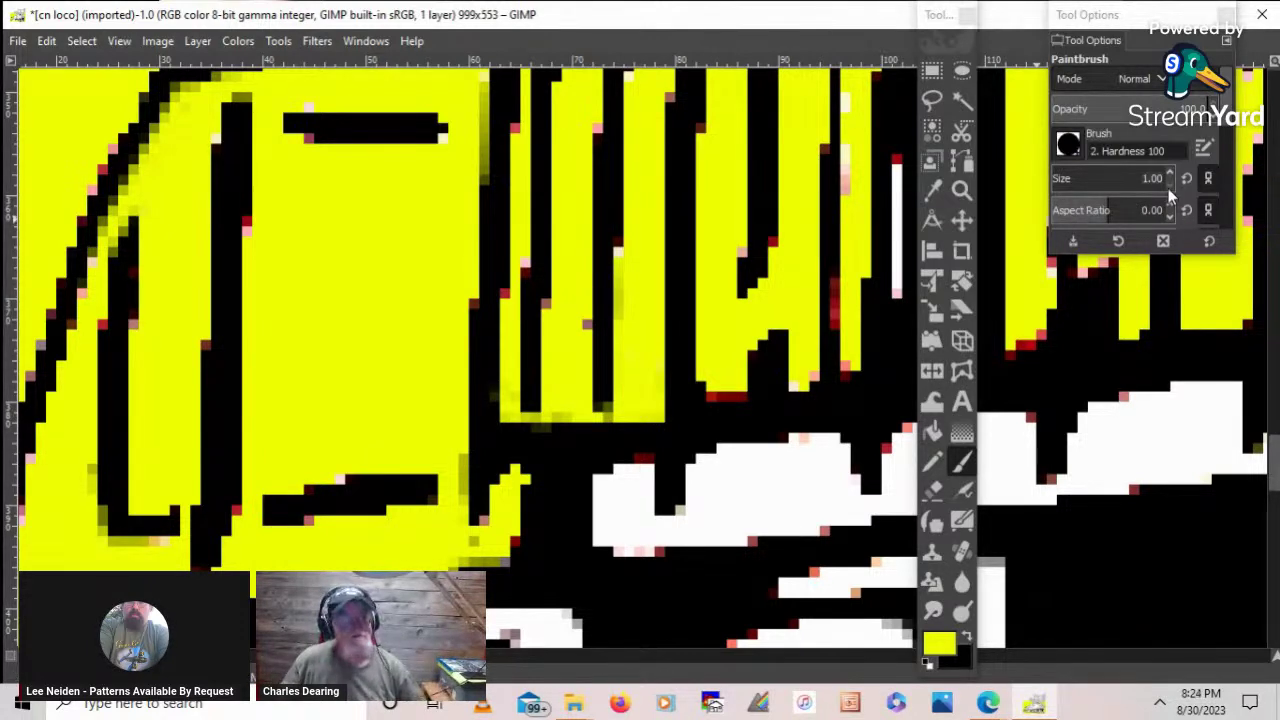
{"action": "left_click", "coordinate": [602, 416]}
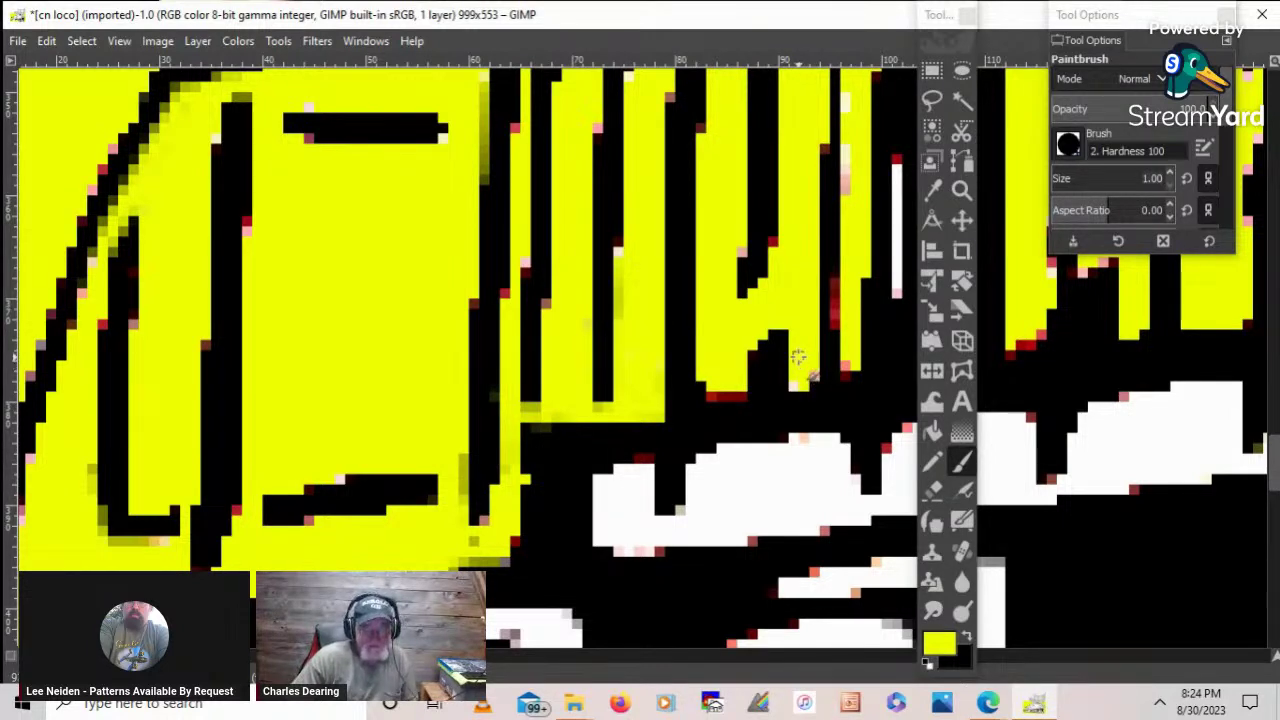
{"action": "left_click", "coordinate": [967, 636]}
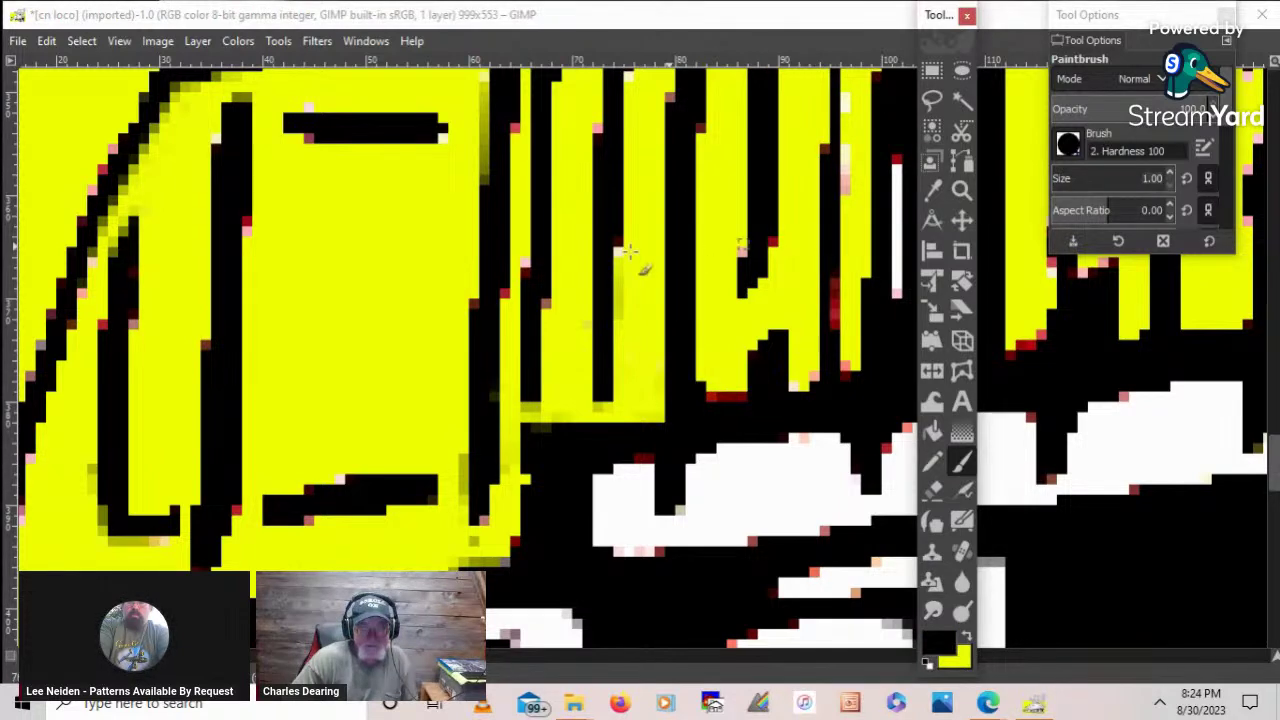
{"action": "left_click", "coordinate": [605, 395]}
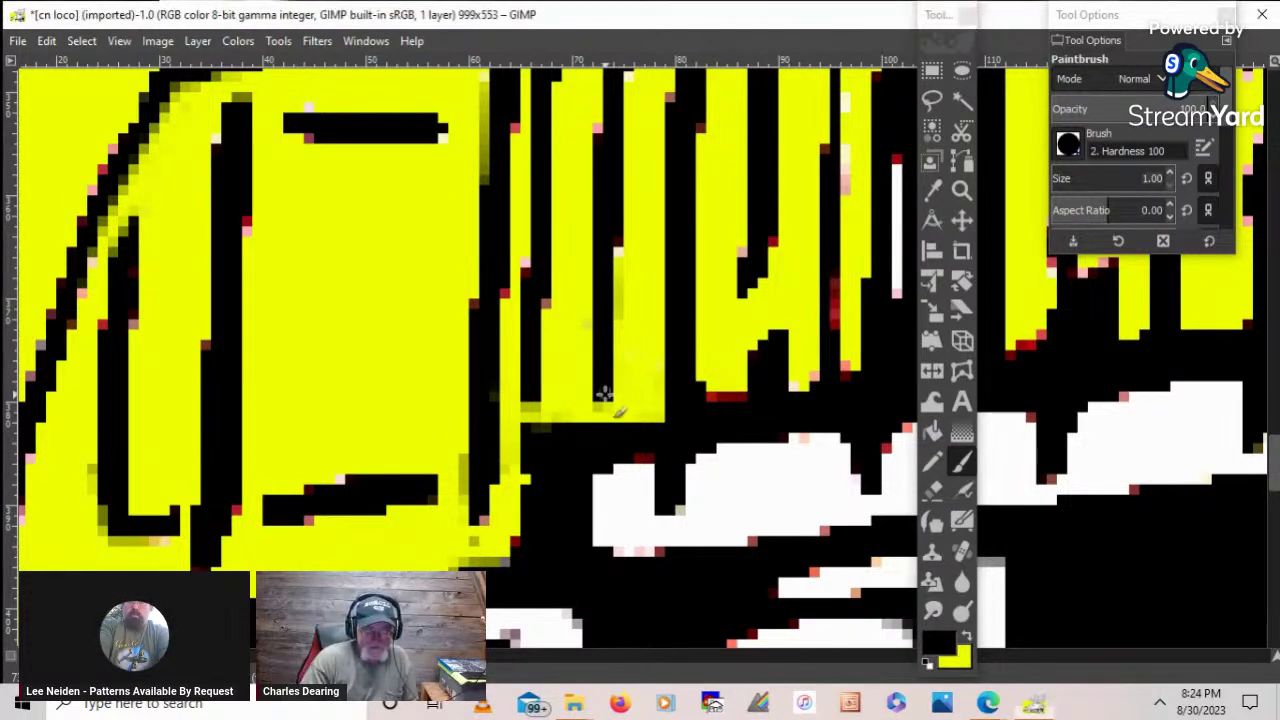
{"action": "left_click_drag", "start_coordinate": [598, 398], "coordinate": [598, 428]}
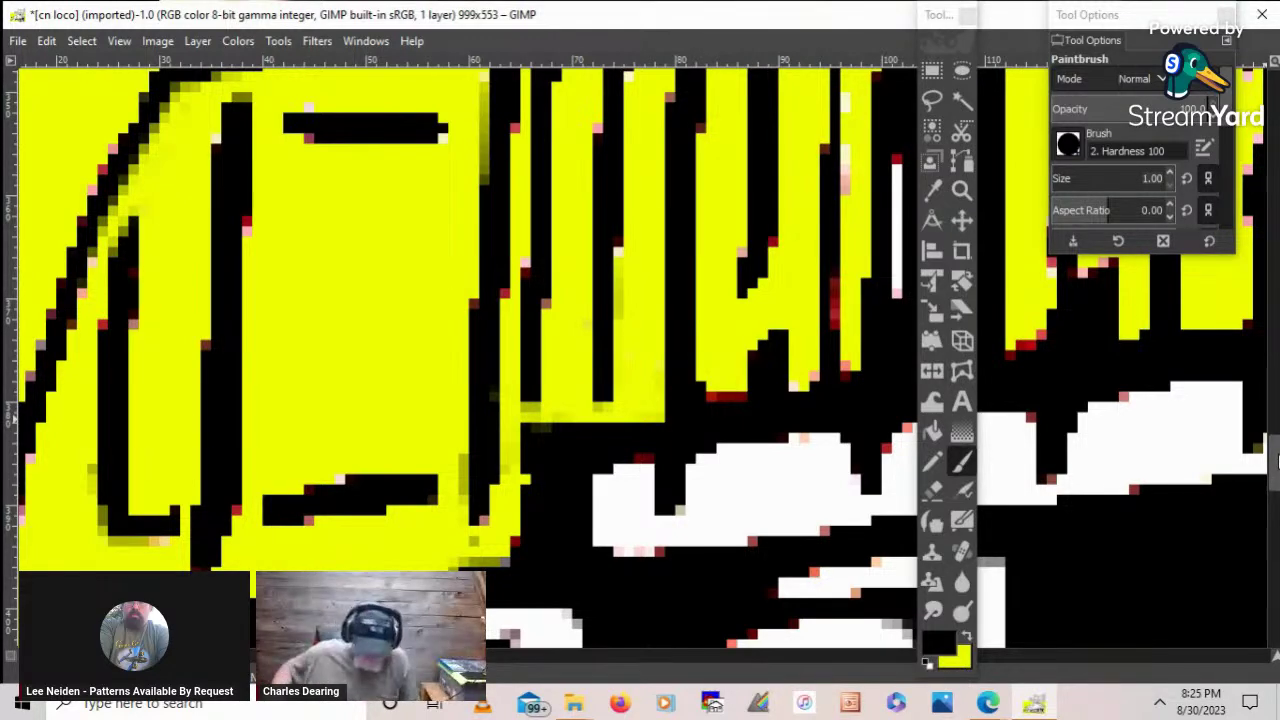
- Free Select a narrow strip around the broken fourth slat, from its top down to the black base
{"action": "mouse_move", "coordinate": [1278, 460]}
{"action": "left_mouse_down"}
{"action": "mouse_move", "coordinate": [1278, 415]}
{"action": "mouse_move", "coordinate": [1278, 437]}
{"action": "left_mouse_up"}
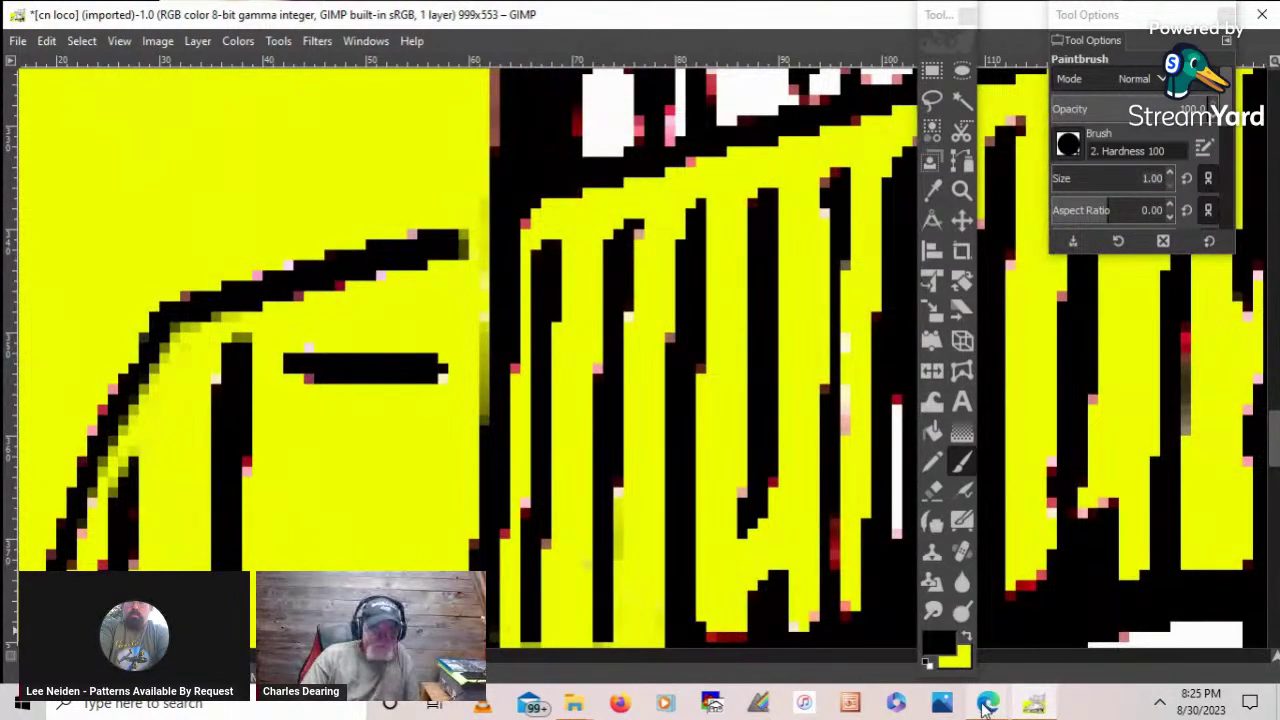
{"action": "left_click", "coordinate": [940, 96]}
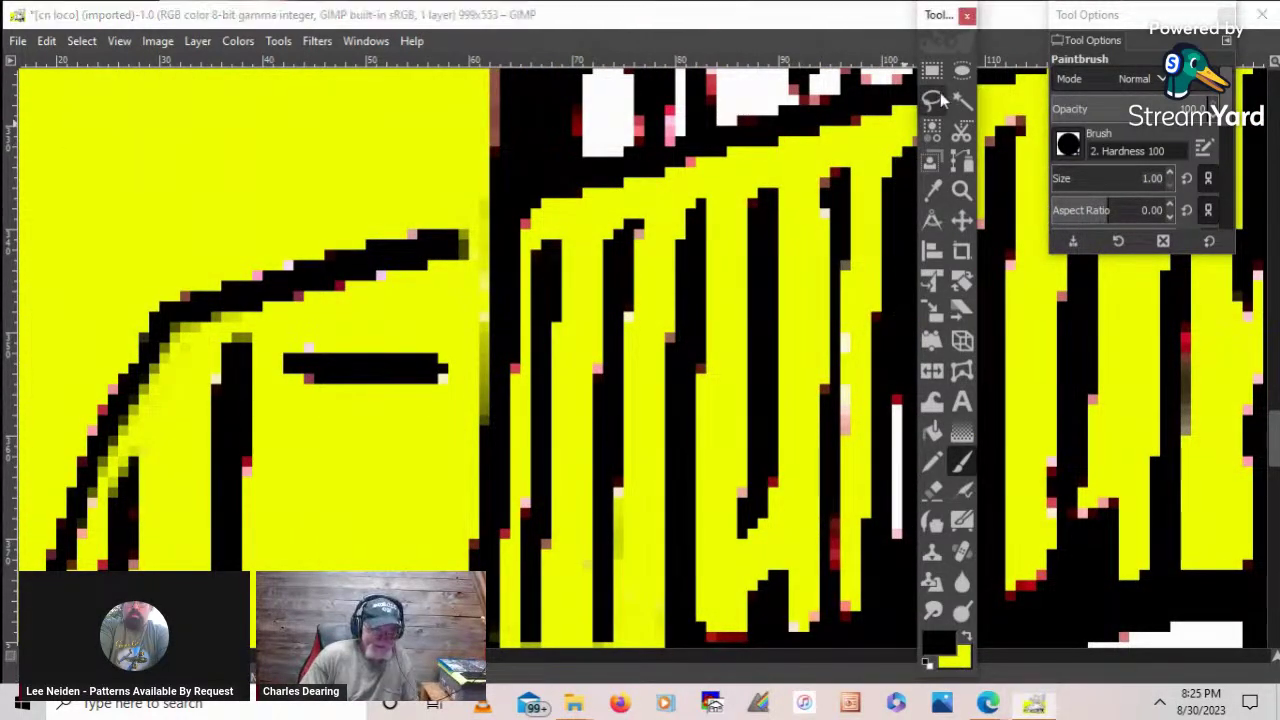
{"action": "left_click", "coordinate": [747, 200]}
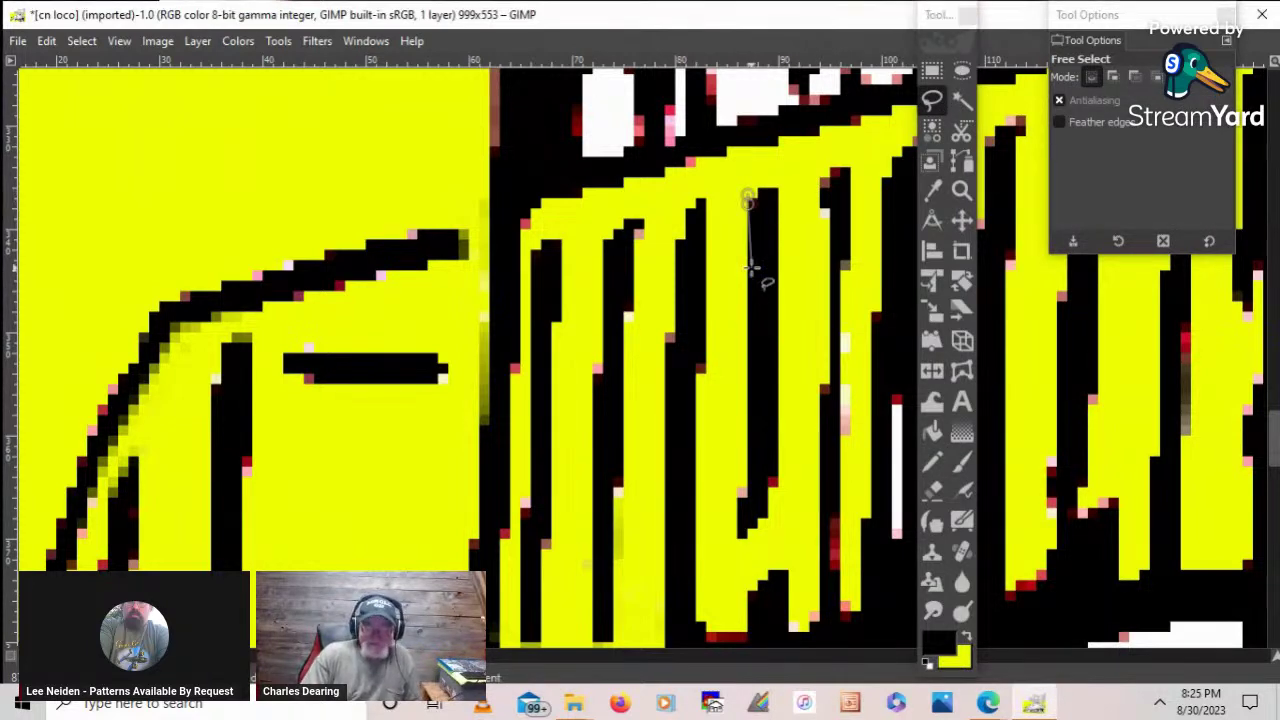
{"action": "left_click", "coordinate": [748, 540]}
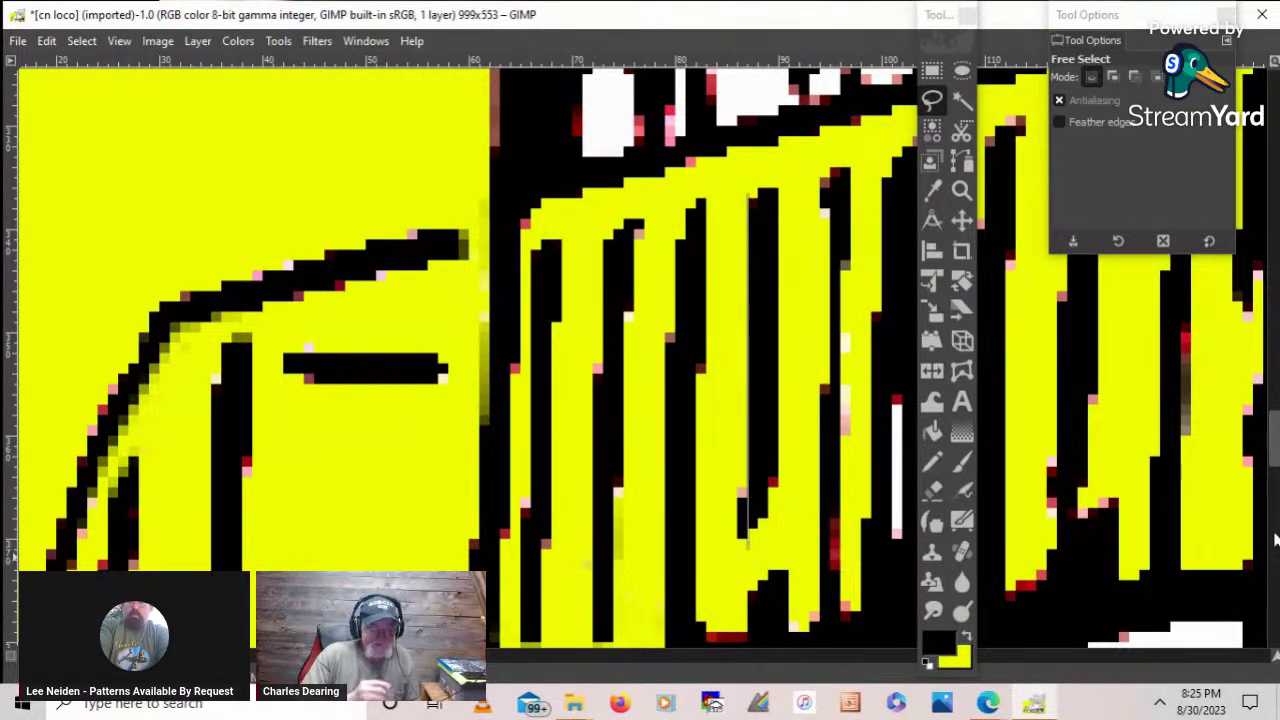
{"action": "scroll", "coordinate": [1276, 462], "scroll_direction": "down", "scroll_amount": 3}
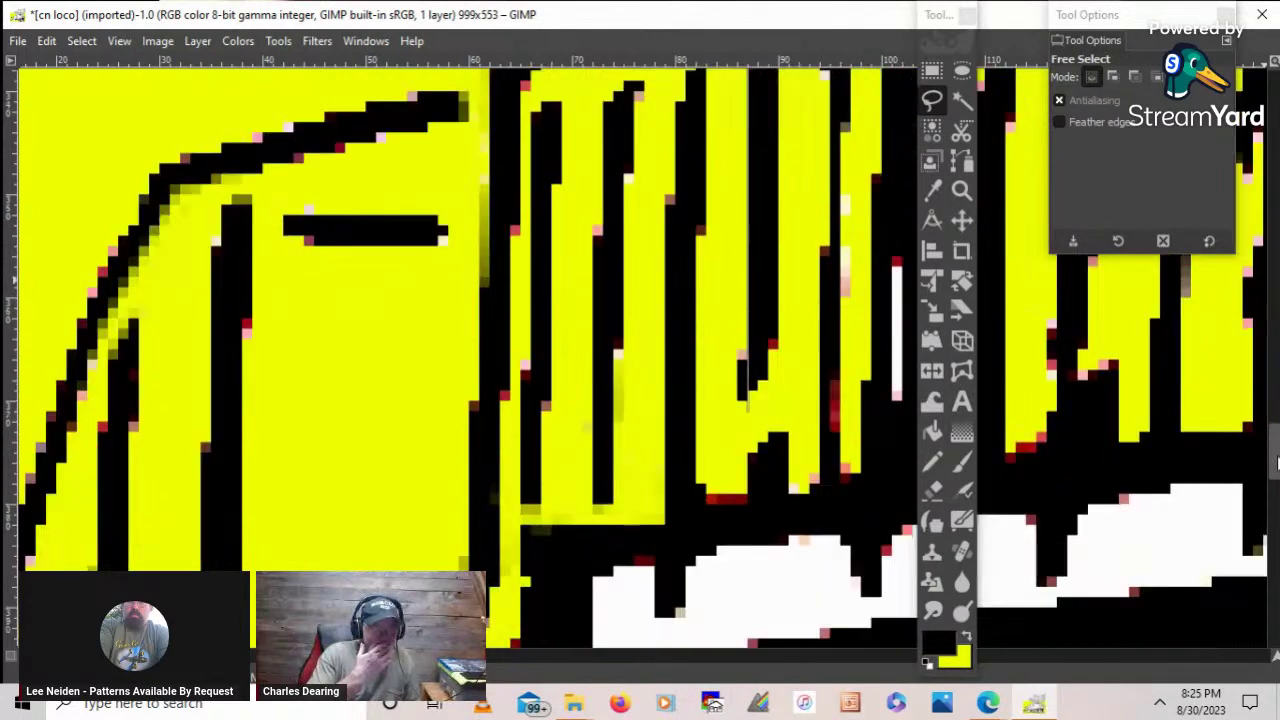
{"action": "scroll", "coordinate": [1276, 462], "scroll_direction": "down", "scroll_amount": 3}
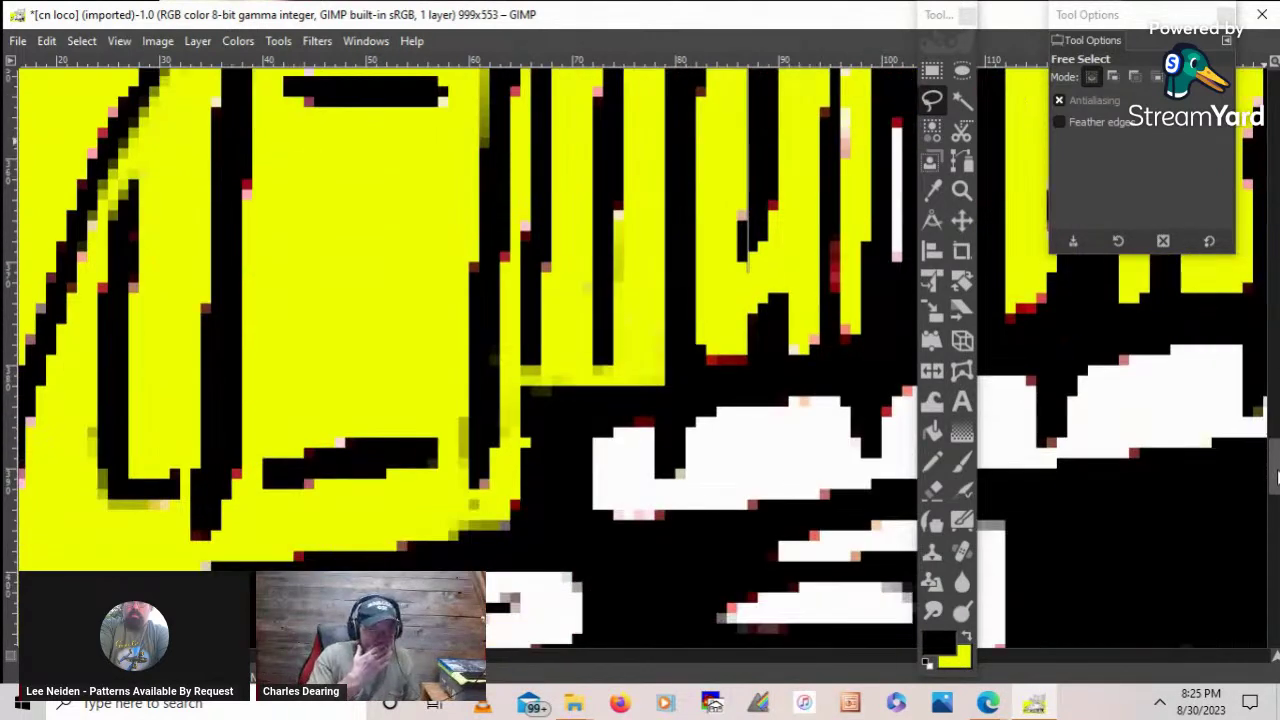
{"action": "left_click", "coordinate": [787, 356]}
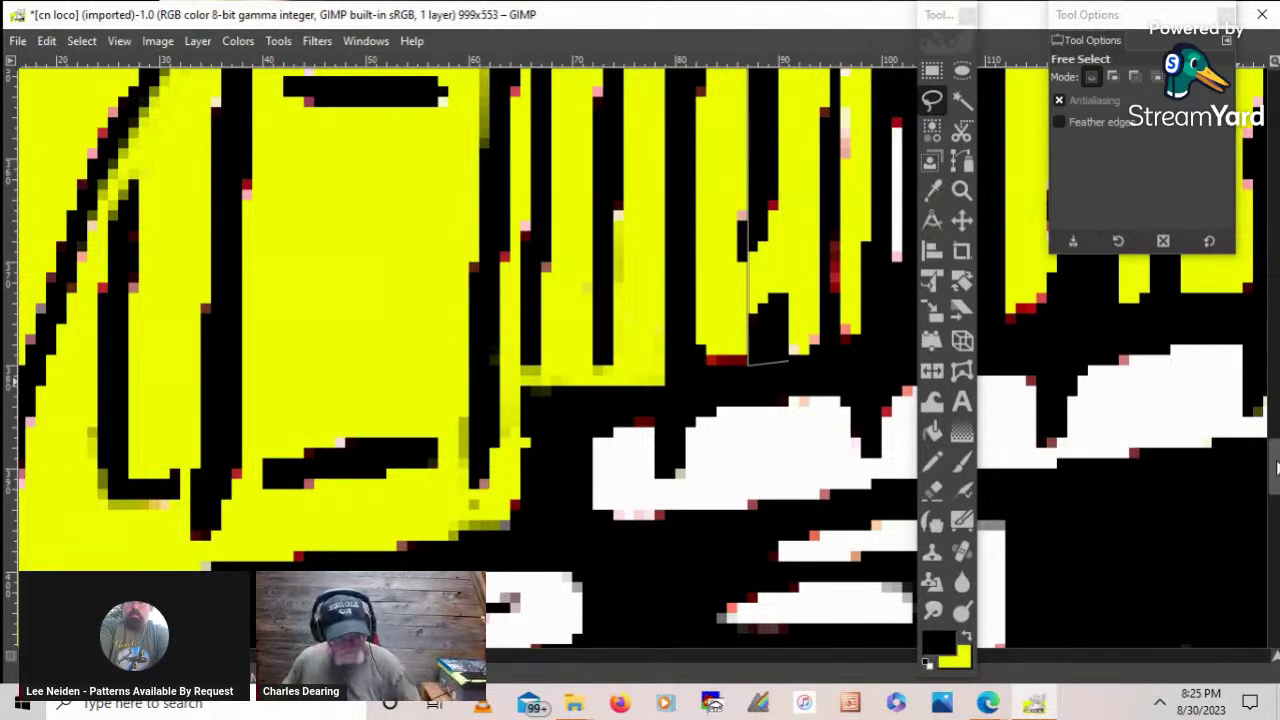
{"action": "scroll", "coordinate": [1276, 468], "scroll_direction": "up", "scroll_amount": 1}
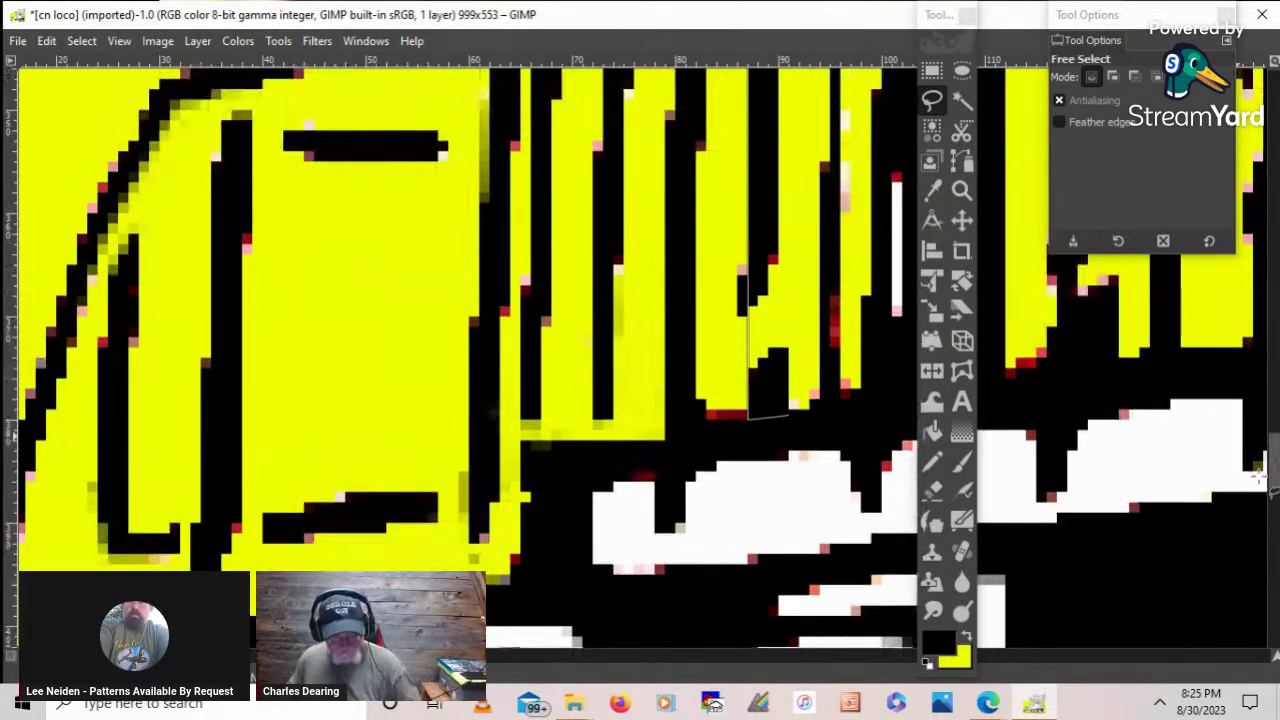
{"action": "left_click", "coordinate": [773, 407]}
{"action": "left_click", "coordinate": [787, 368]}
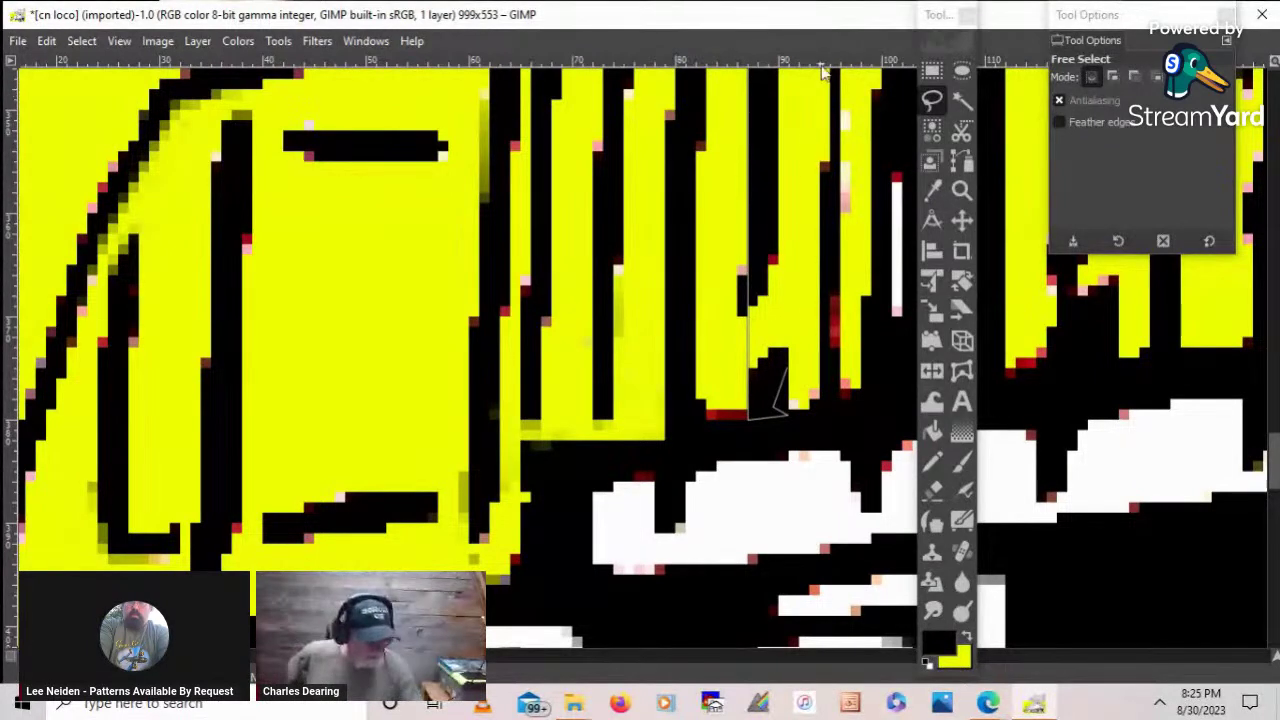
{"action": "left_click", "coordinate": [779, 88]}
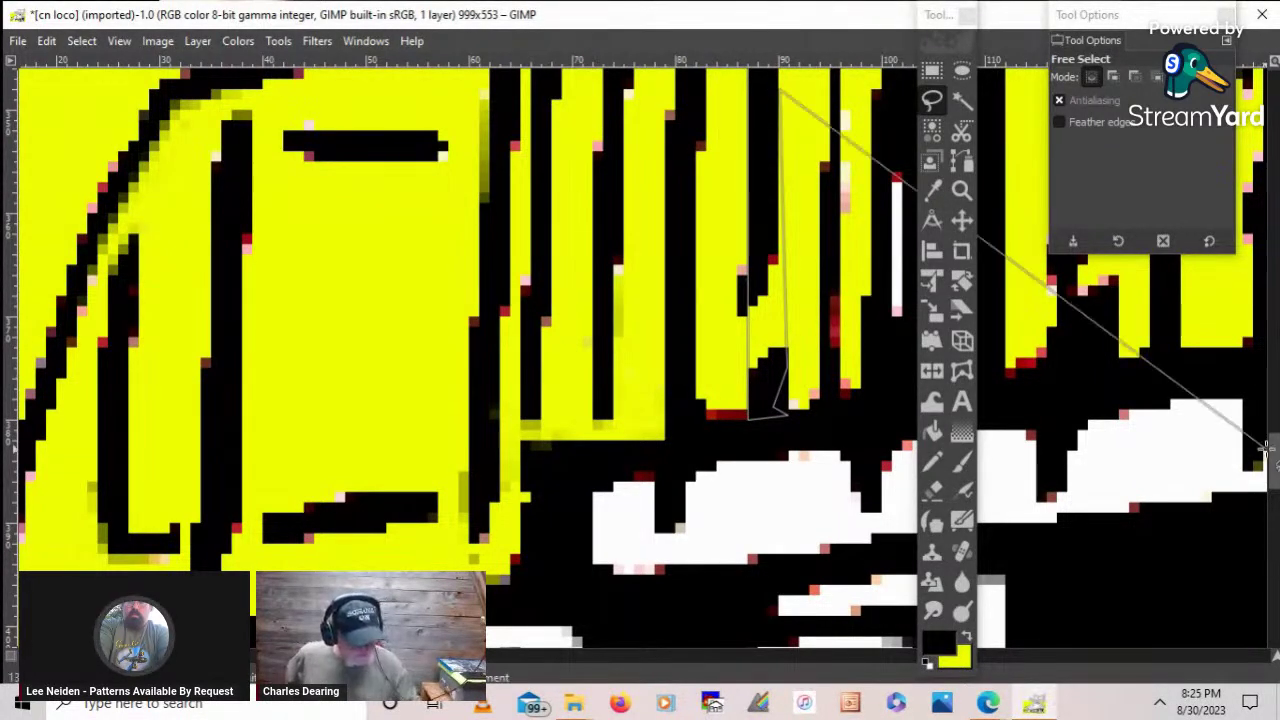
{"action": "left_click_drag", "start_coordinate": [1275, 460], "coordinate": [1276, 416]}
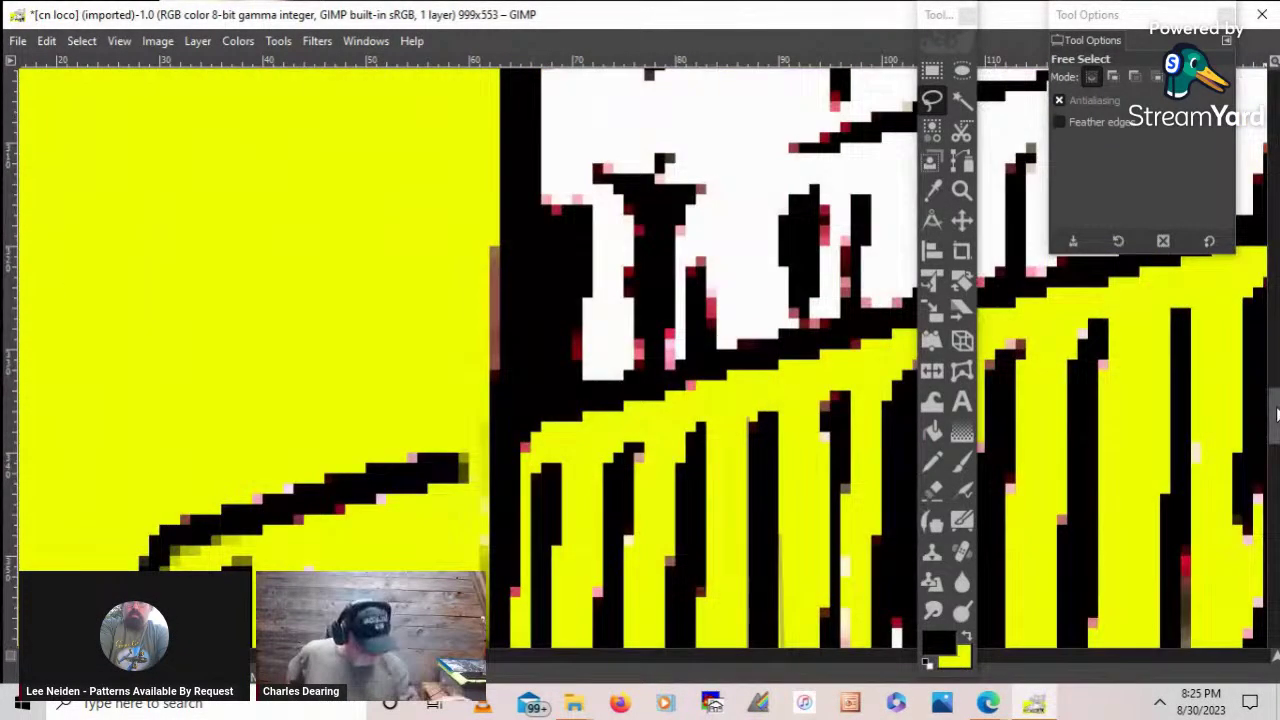
{"action": "left_click", "coordinate": [752, 421]}
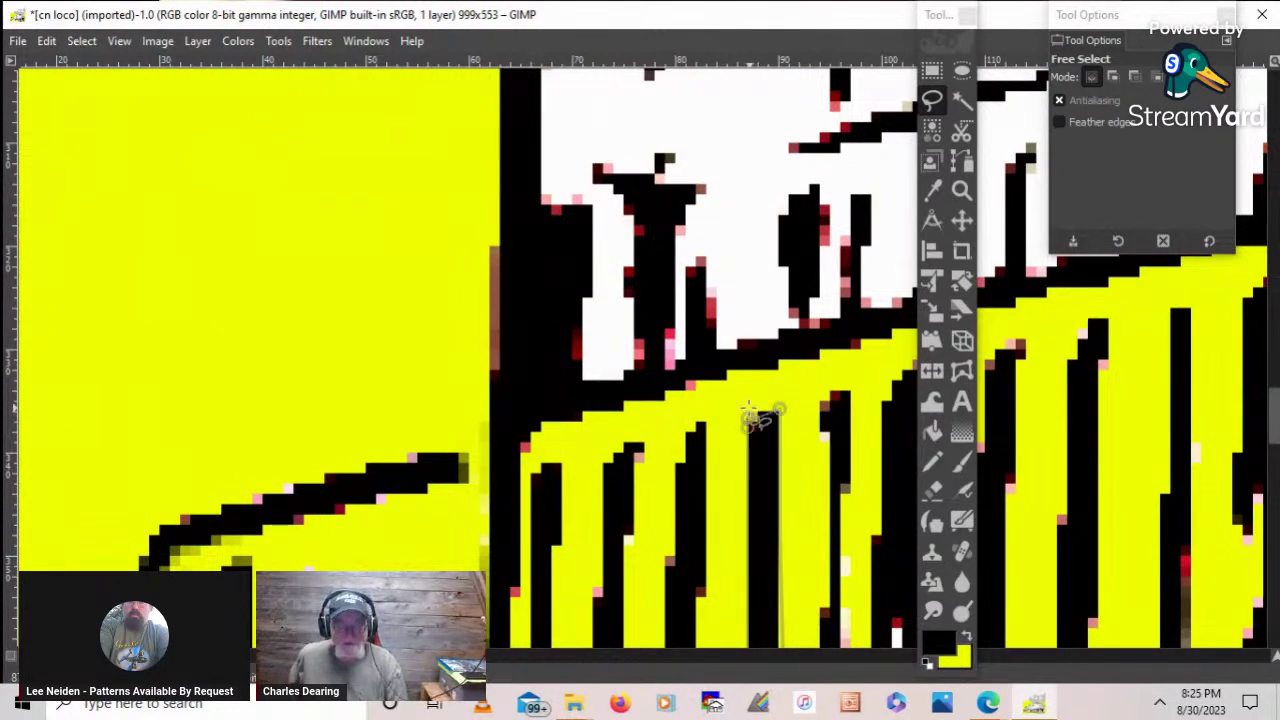
- Paint the selected strip black with the Paintbrush to join the fourth slat's broken halves into one continuous slat
{"action": "left_click", "coordinate": [958, 460]}
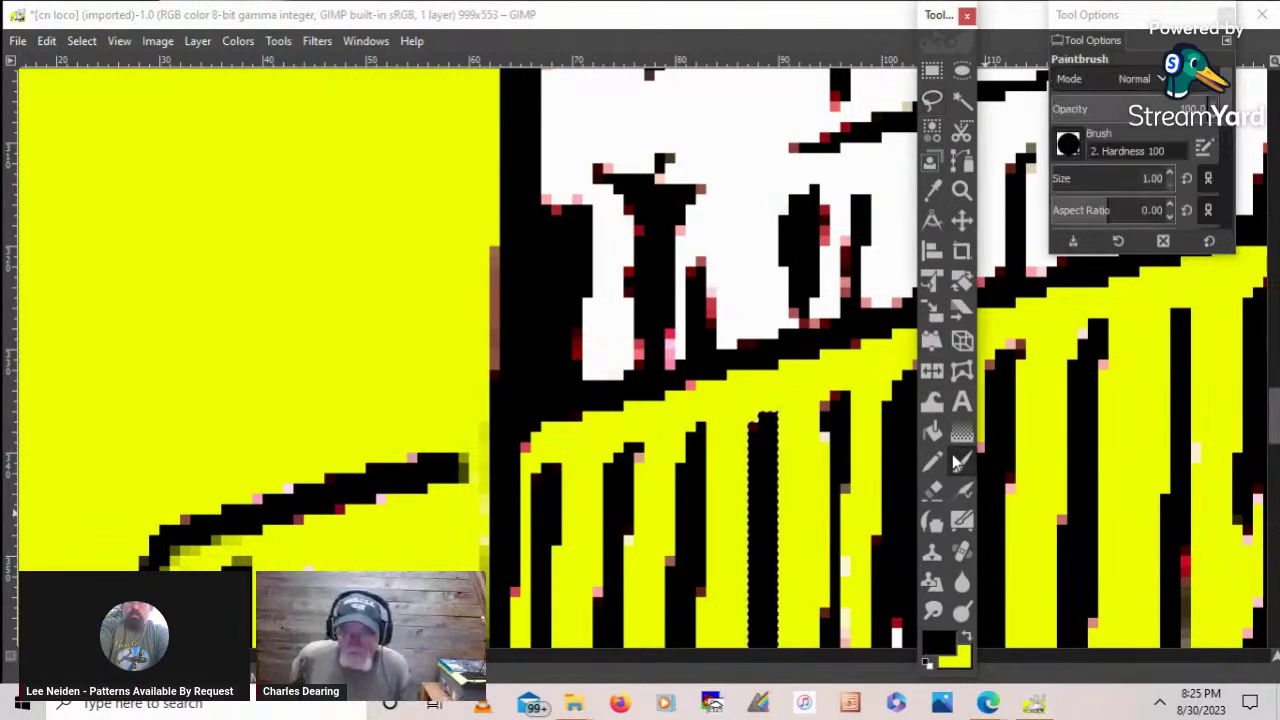
{"action": "mouse_move", "coordinate": [766, 425]}
{"action": "left_mouse_down"}
{"action": "mouse_move", "coordinate": [766, 636]}
{"action": "mouse_move", "coordinate": [754, 627]}
{"action": "left_mouse_up"}
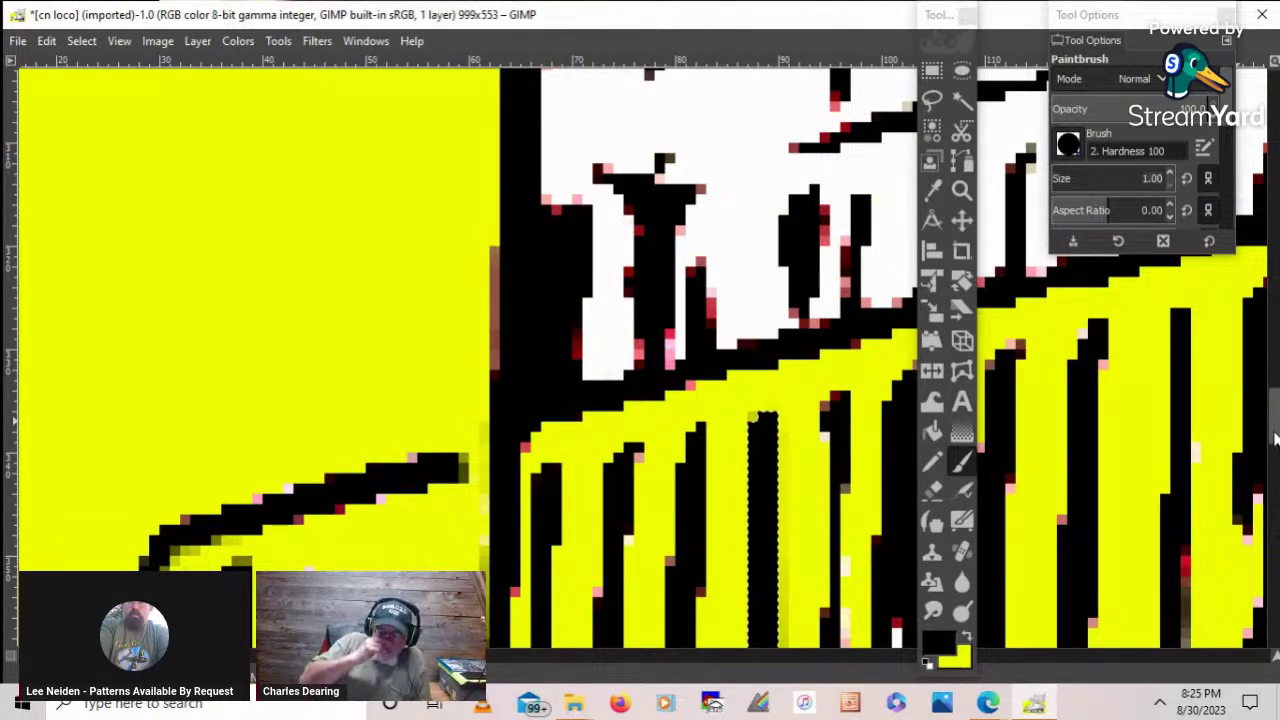
{"action": "scroll", "coordinate": [802, 292], "scroll_direction": "down", "scroll_amount": 5}
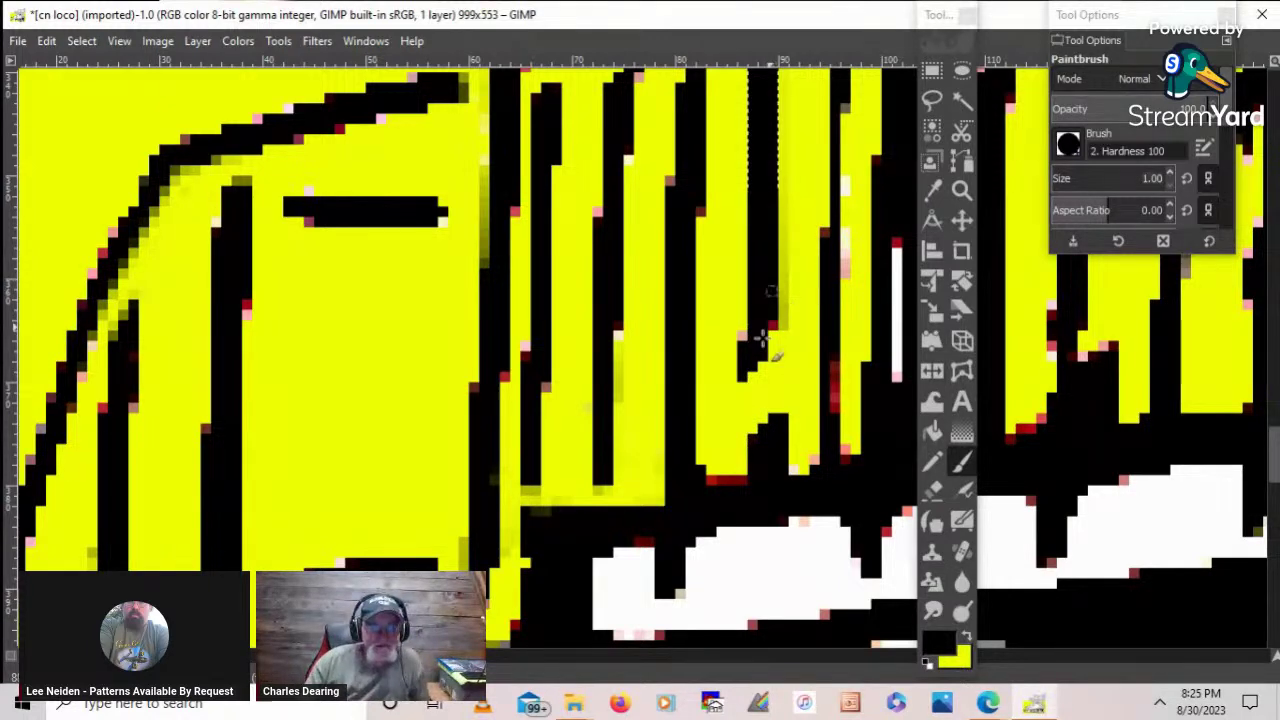
{"action": "left_click_drag", "start_coordinate": [760, 340], "coordinate": [754, 425]}
{"action": "mouse_move", "coordinate": [749, 309]}
{"action": "left_mouse_down"}
{"action": "mouse_move", "coordinate": [780, 336]}
{"action": "mouse_move", "coordinate": [777, 423]}
{"action": "left_mouse_up"}
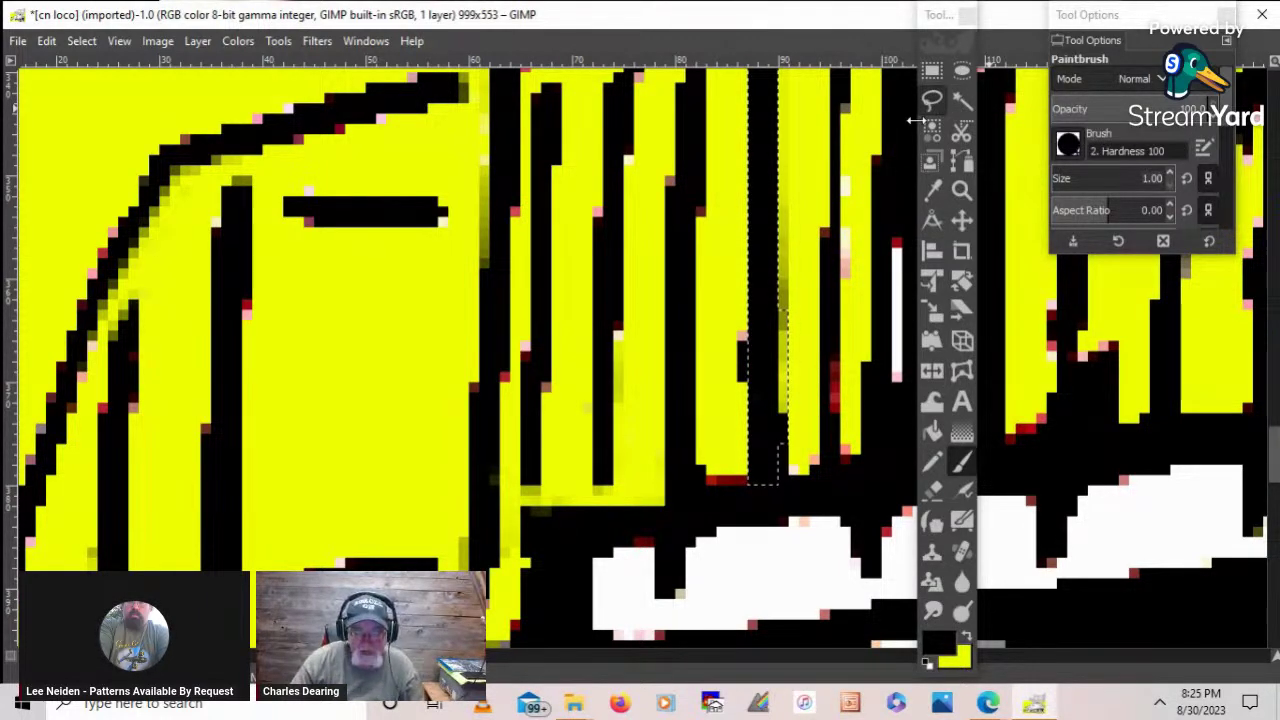
- Switch the foreground color to yellow, clear the selection, and paint over the black stub beside the fourth slat
{"action": "left_click", "coordinate": [968, 641]}
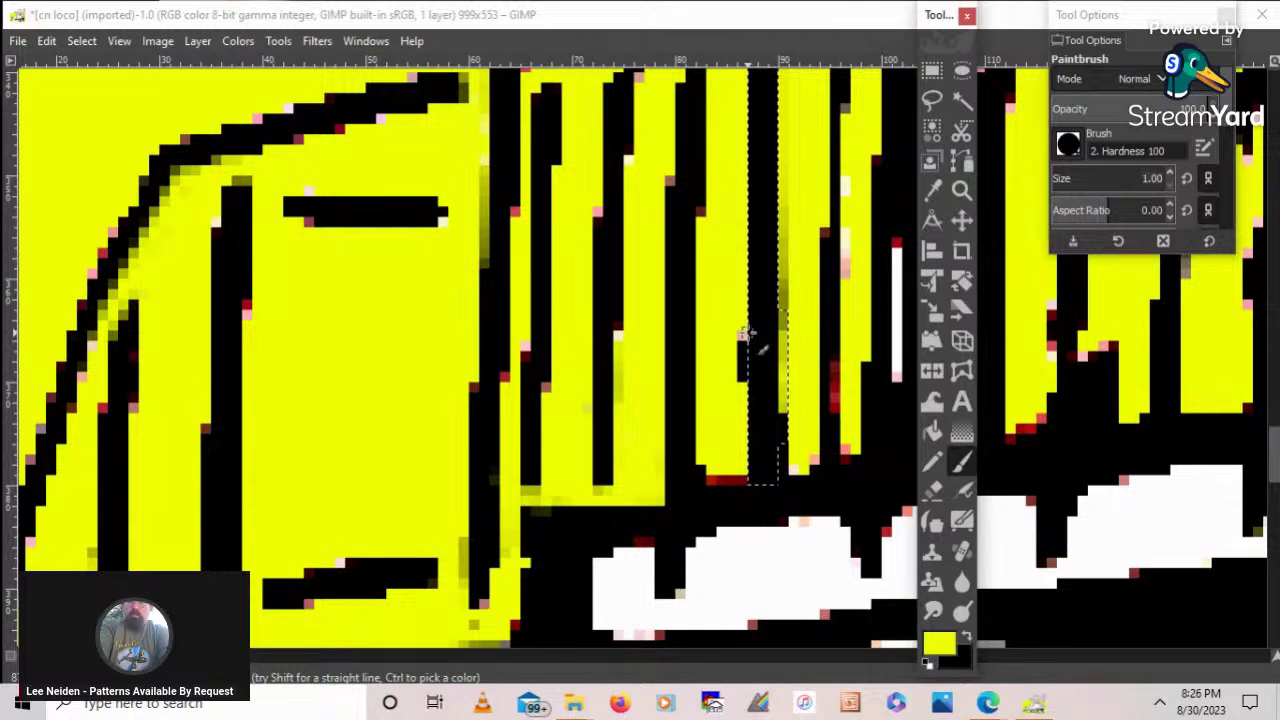
{"action": "left_click", "coordinate": [746, 350]}
{"action": "key", "text": "ctrl+z"}
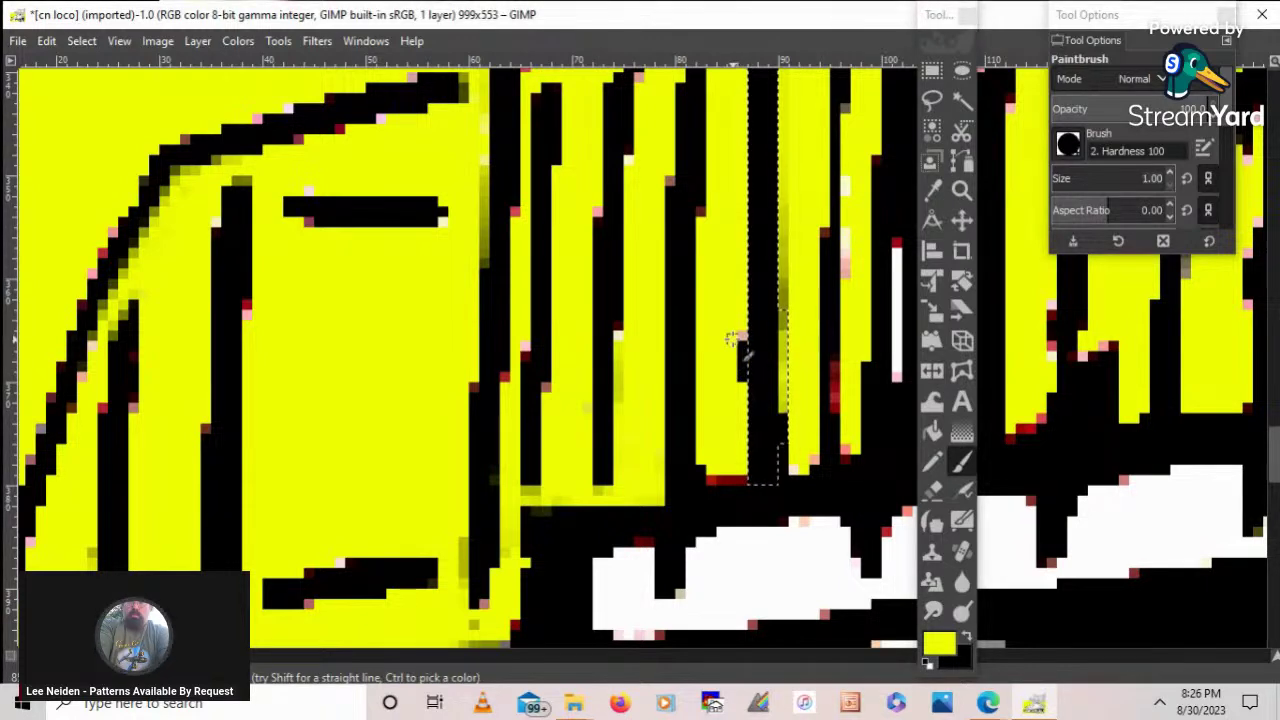
{"action": "key", "text": "ctrl+z"}
{"action": "key", "text": "ctrl+y"}
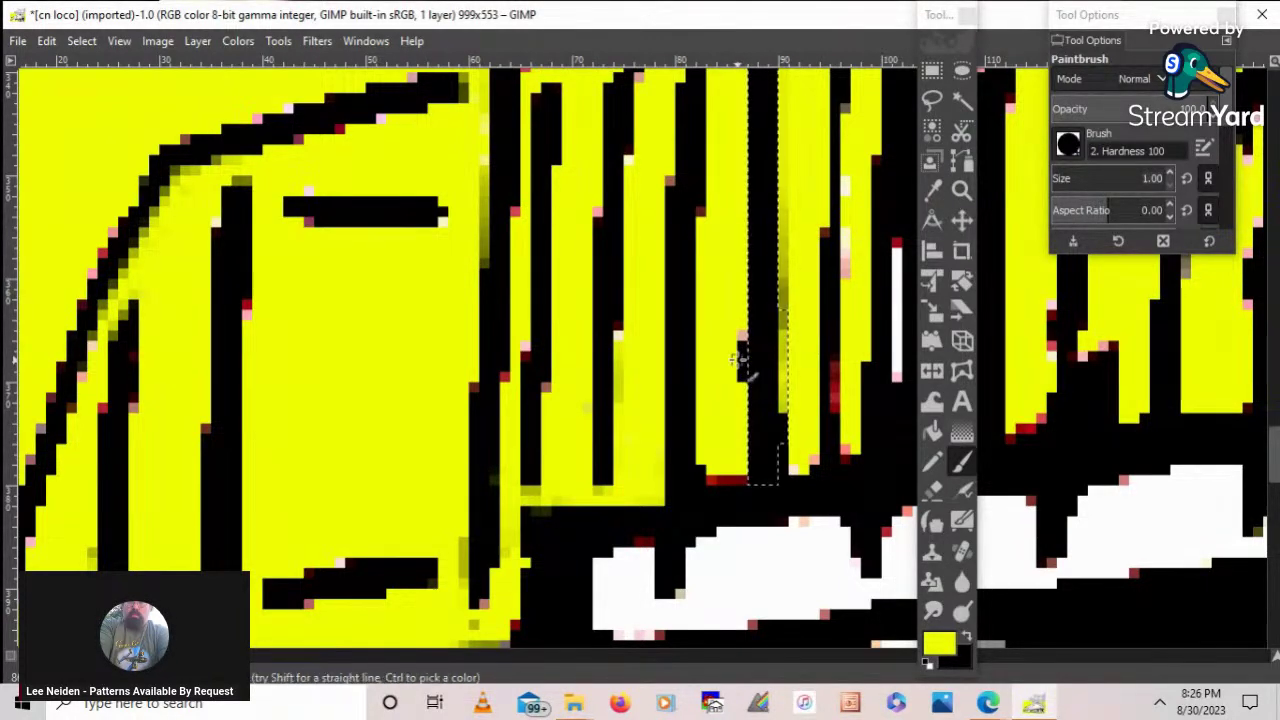
{"action": "left_click", "coordinate": [98, 41]}
{"action": "left_click", "coordinate": [112, 88]}
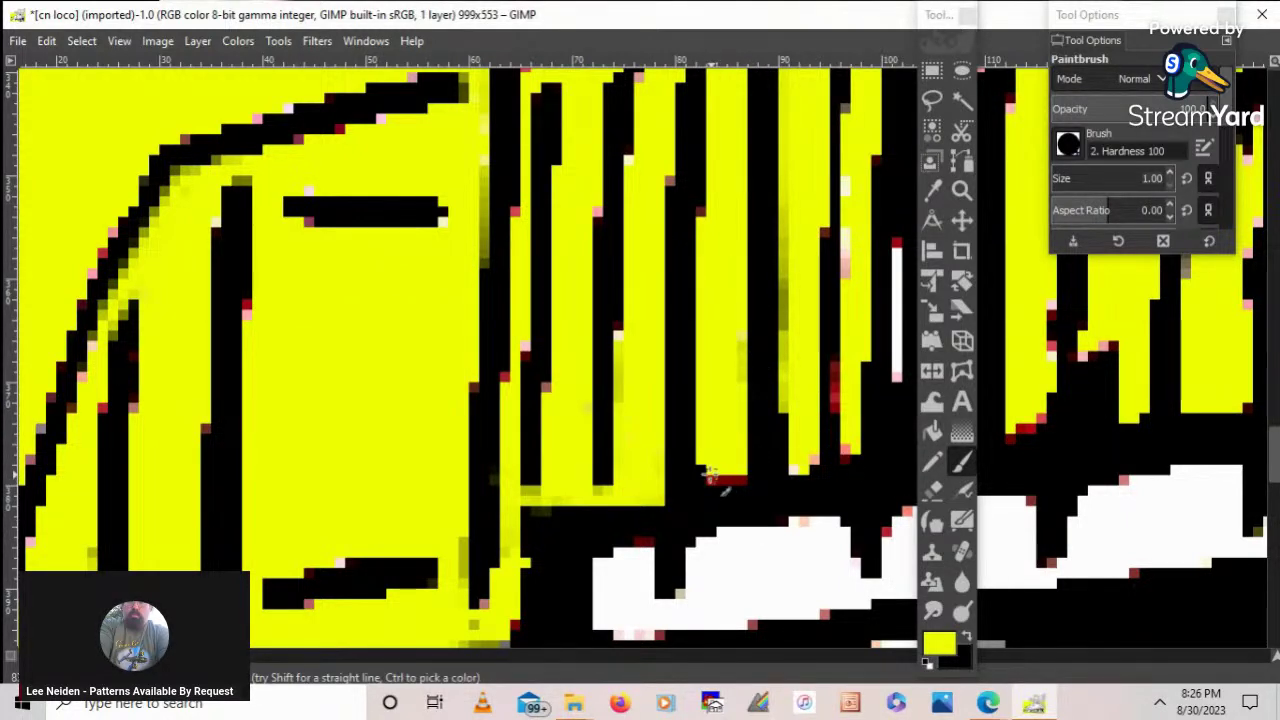
- Paint yellow beneath the feet of the third and fourth slats to separate them from the black base, undoing the first attempt
{"action": "mouse_move", "coordinate": [708, 473]}
{"action": "left_mouse_down"}
{"action": "mouse_move", "coordinate": [791, 467]}
{"action": "mouse_move", "coordinate": [722, 482]}
{"action": "left_mouse_up"}
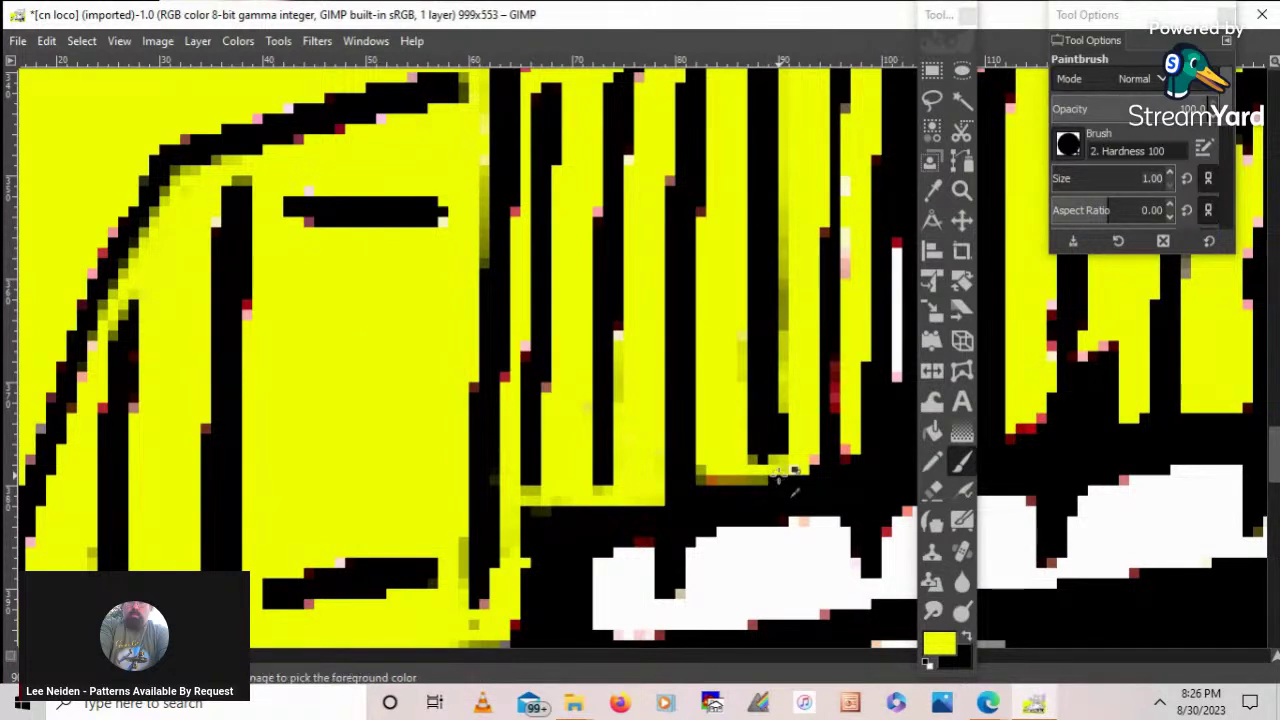
{"action": "key", "text": "ctrl+z"}
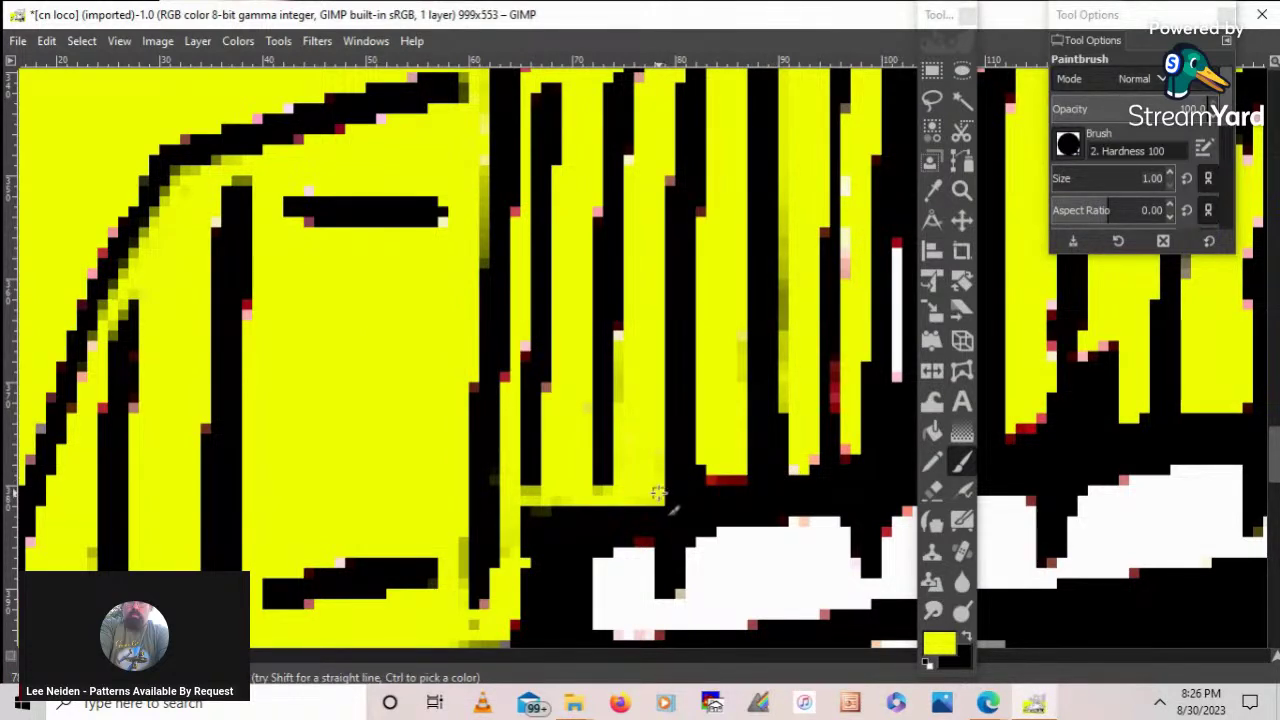
{"action": "mouse_move", "coordinate": [668, 498]}
{"action": "left_mouse_down"}
{"action": "mouse_move", "coordinate": [703, 480]}
{"action": "mouse_move", "coordinate": [669, 490]}
{"action": "mouse_move", "coordinate": [708, 465]}
{"action": "mouse_move", "coordinate": [784, 467]}
{"action": "mouse_move", "coordinate": [655, 486]}
{"action": "left_mouse_up"}
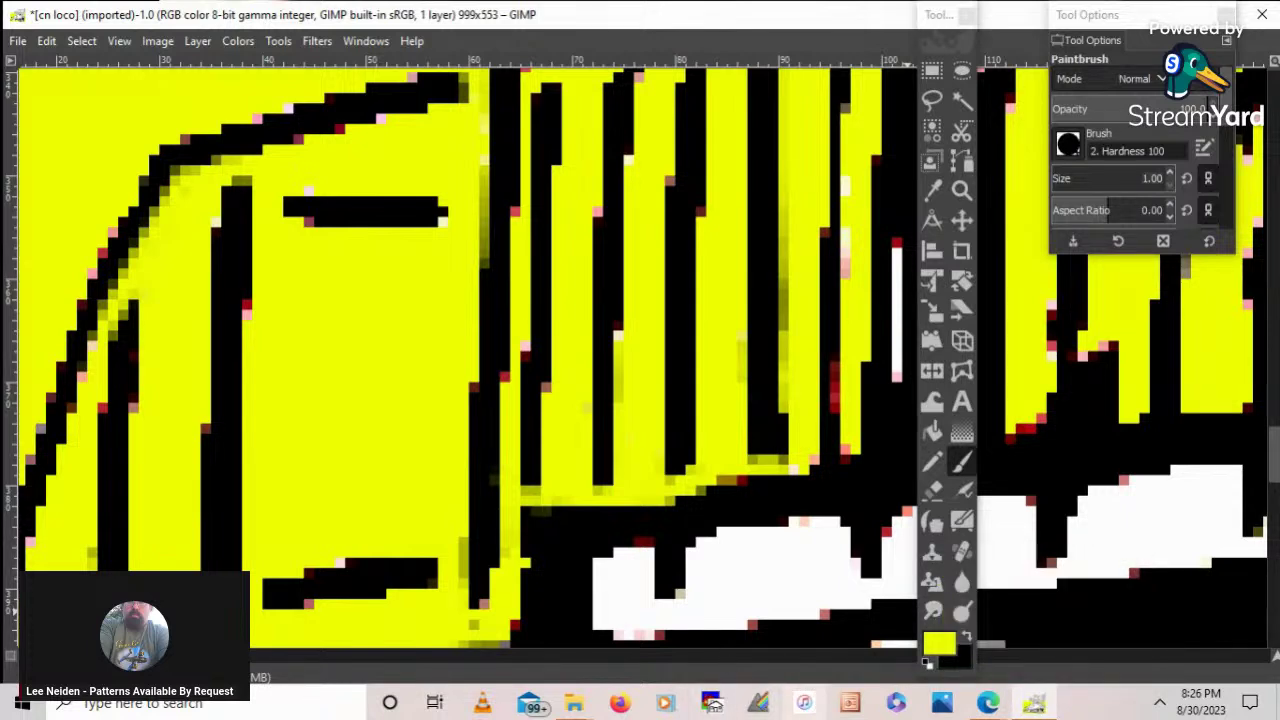
- Switch to the StreamYard broadcast in Microsoft Edge to check the viewers' comments, and return to the locomotive image in GIMP
{"action": "mouse_move", "coordinate": [1038, 705]}
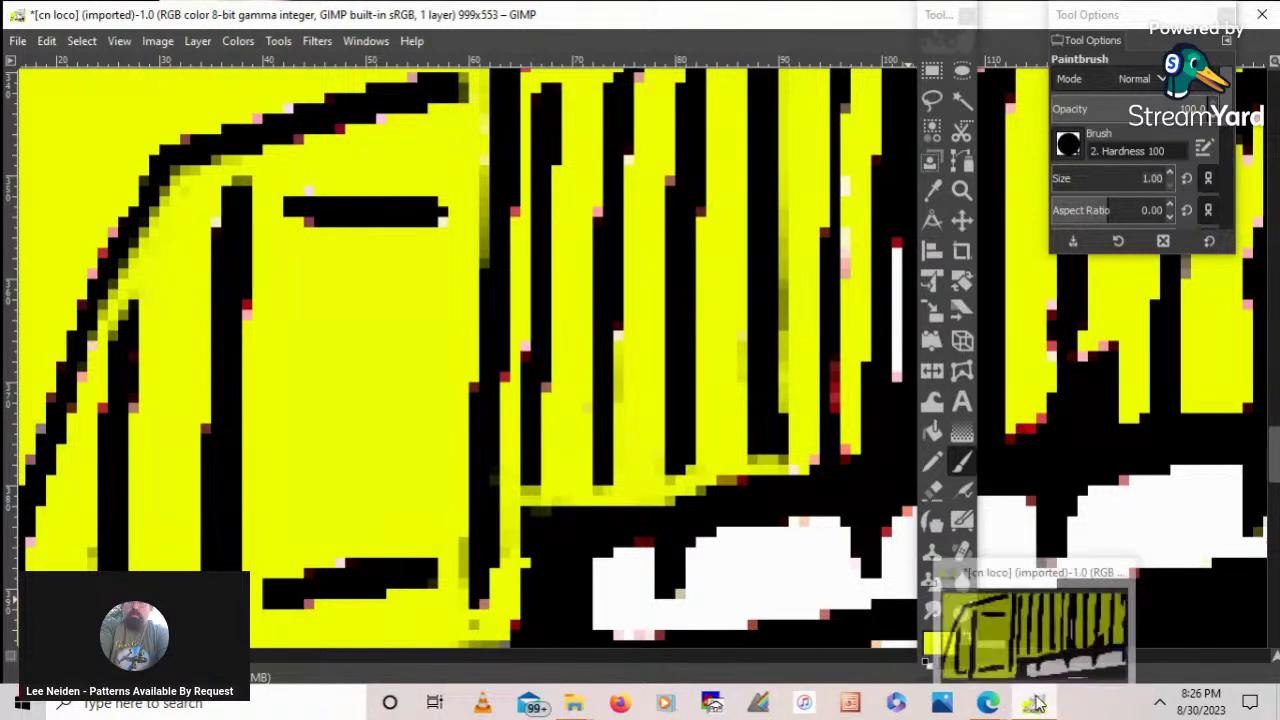
{"action": "mouse_move", "coordinate": [990, 705]}
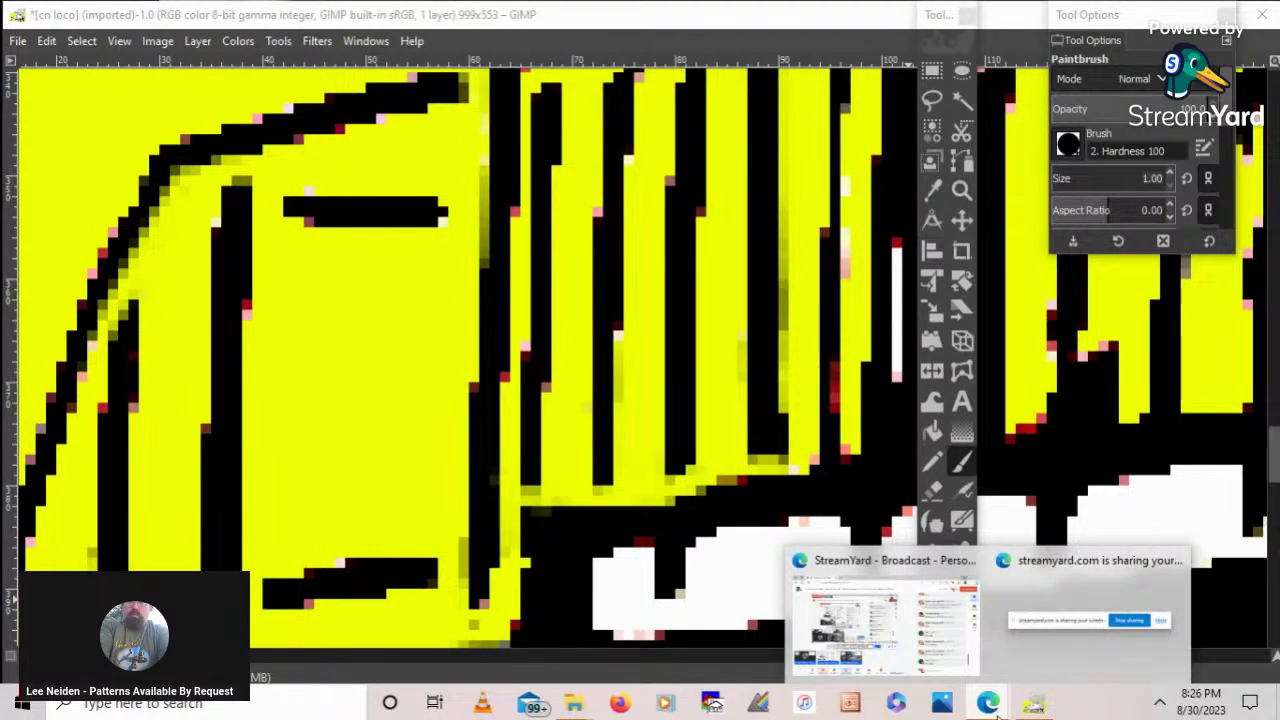
{"action": "mouse_move", "coordinate": [885, 650]}
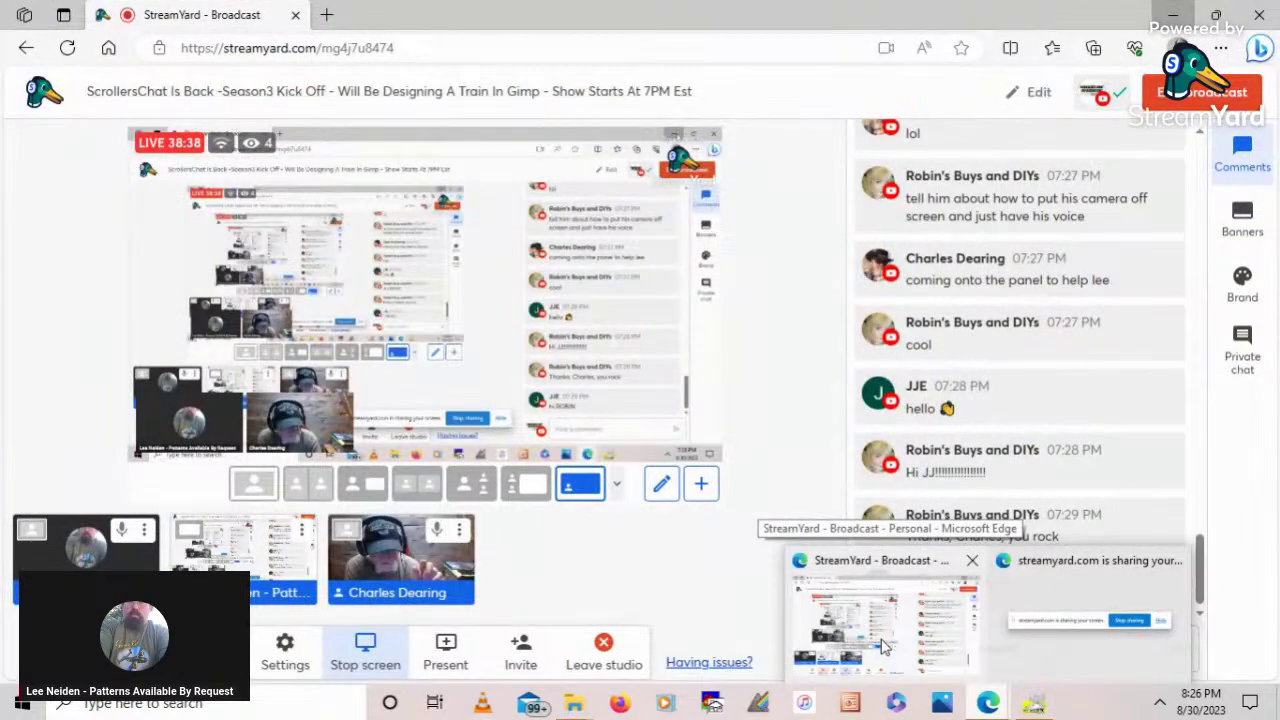
{"action": "left_click", "coordinate": [885, 648]}
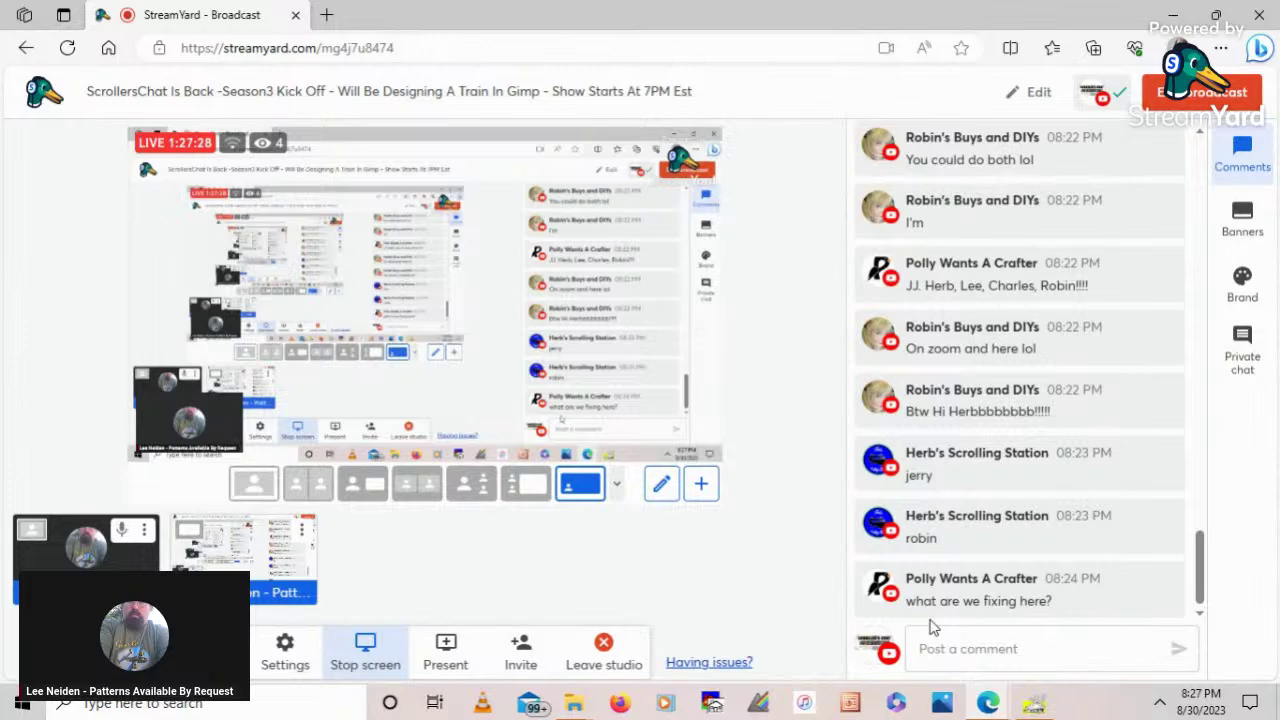
{"action": "left_click", "coordinate": [1035, 703]}
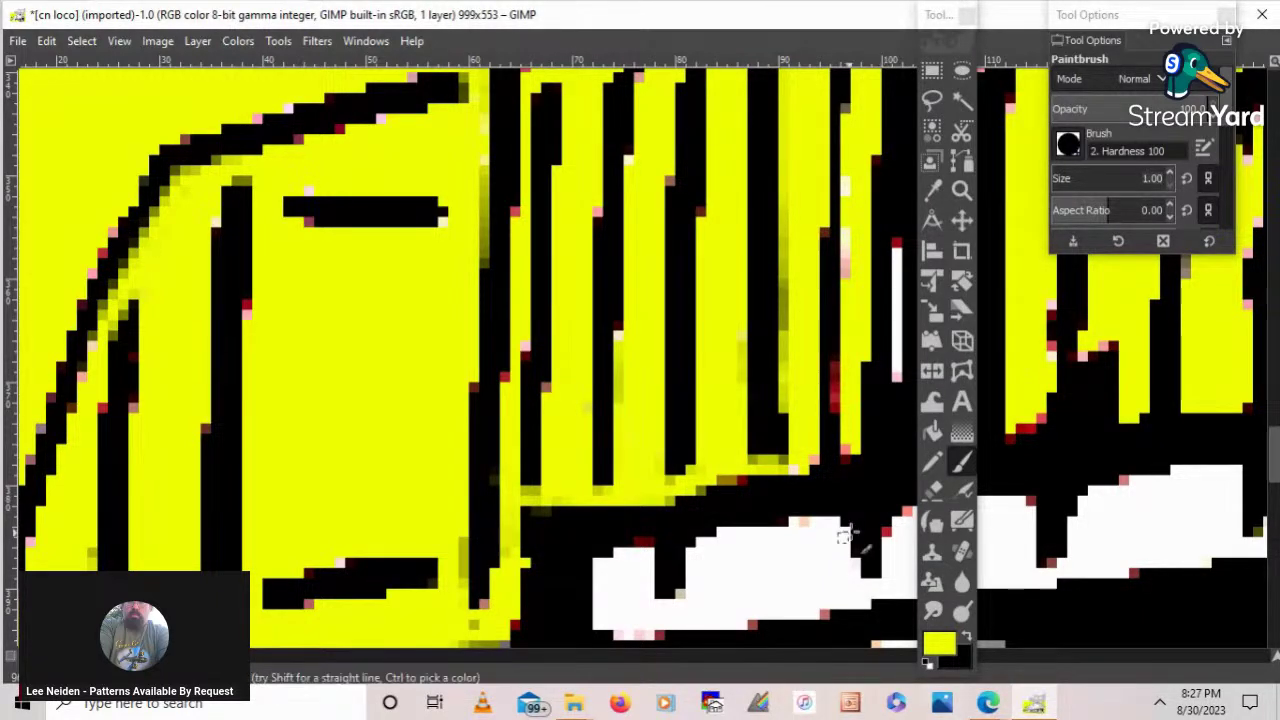
{"action": "mouse_move", "coordinate": [1040, 705]}
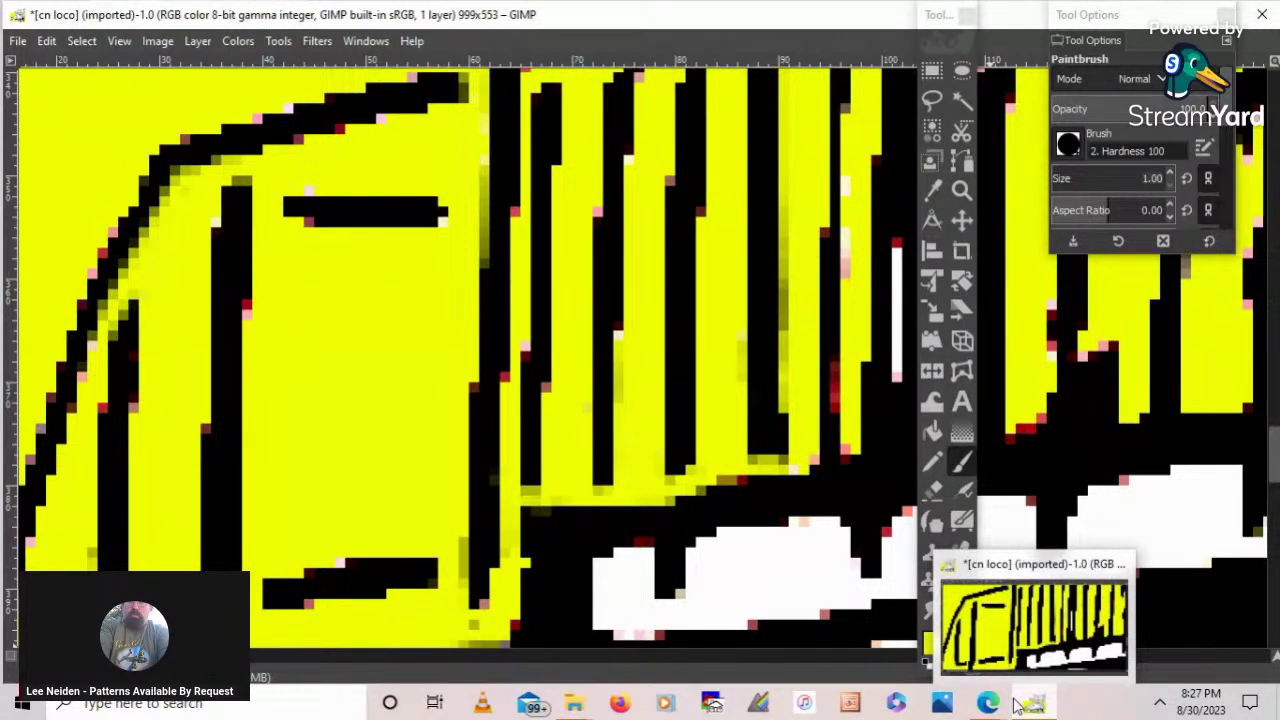
{"action": "mouse_move", "coordinate": [995, 702]}
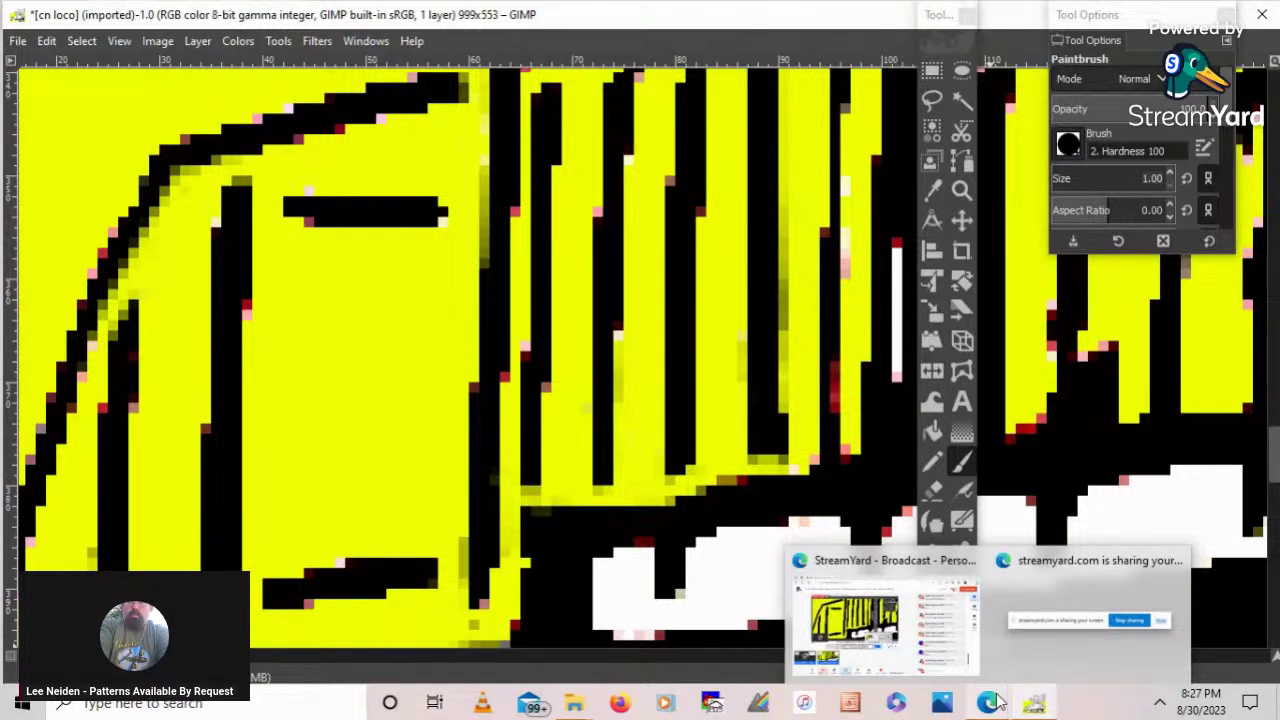
{"action": "left_click", "coordinate": [860, 635]}
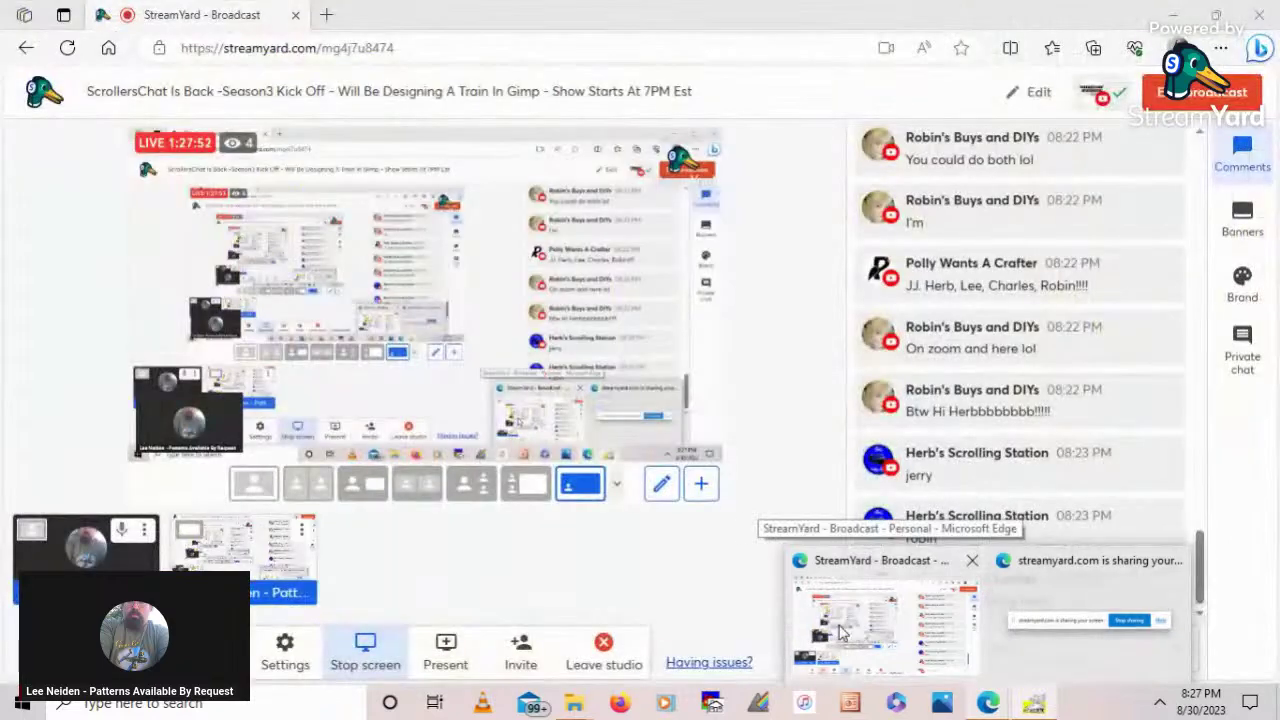
{"action": "left_click", "coordinate": [891, 667]}
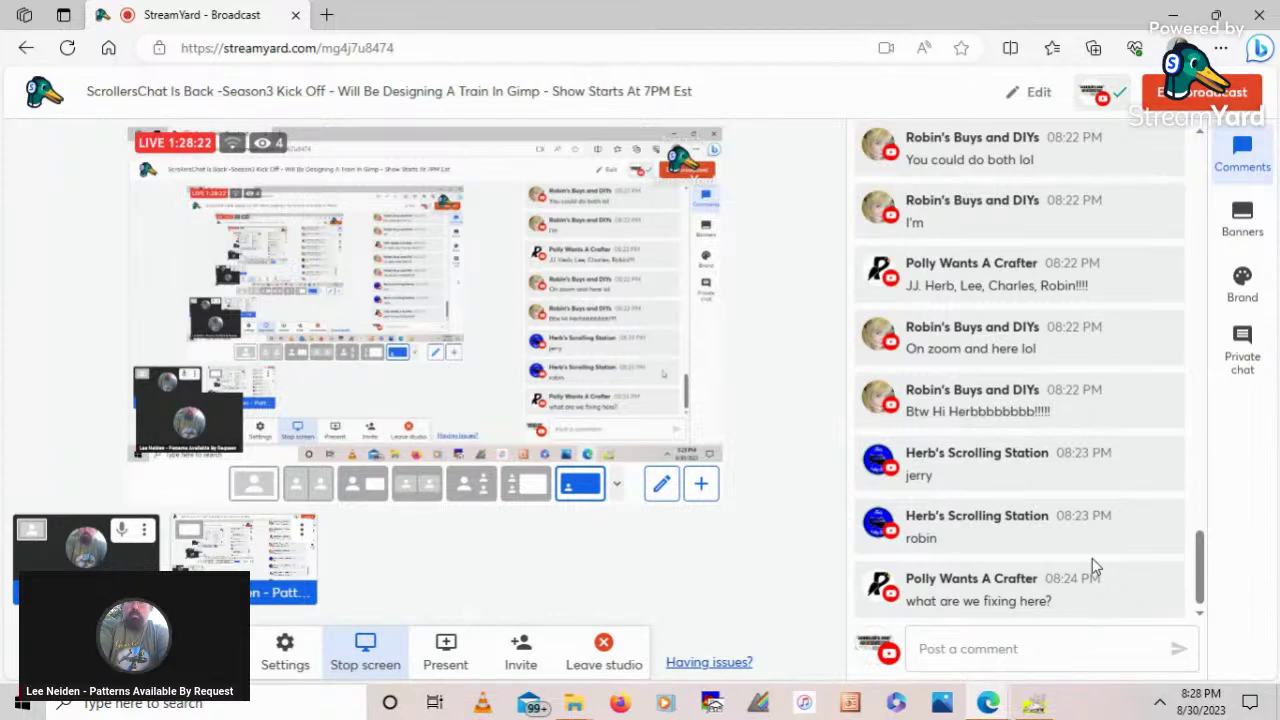
{"action": "left_click", "coordinate": [1034, 702]}
- Paint yellow over the black base's upper edge beneath the first slats to form an even slope below their feet
{"action": "left_click_drag", "start_coordinate": [200, 656], "coordinate": [235, 656]}
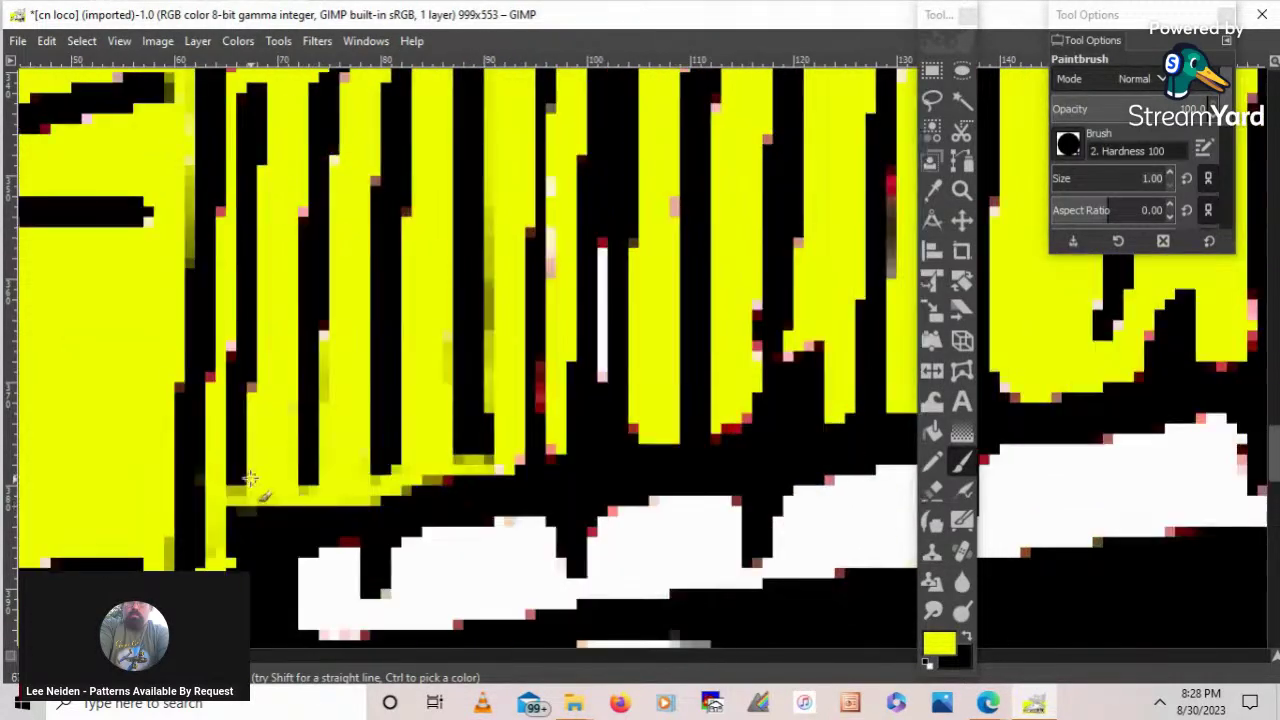
{"action": "mouse_move", "coordinate": [262, 500]}
{"action": "left_mouse_down"}
{"action": "mouse_move", "coordinate": [272, 542]}
{"action": "mouse_move", "coordinate": [355, 493]}
{"action": "left_mouse_up"}
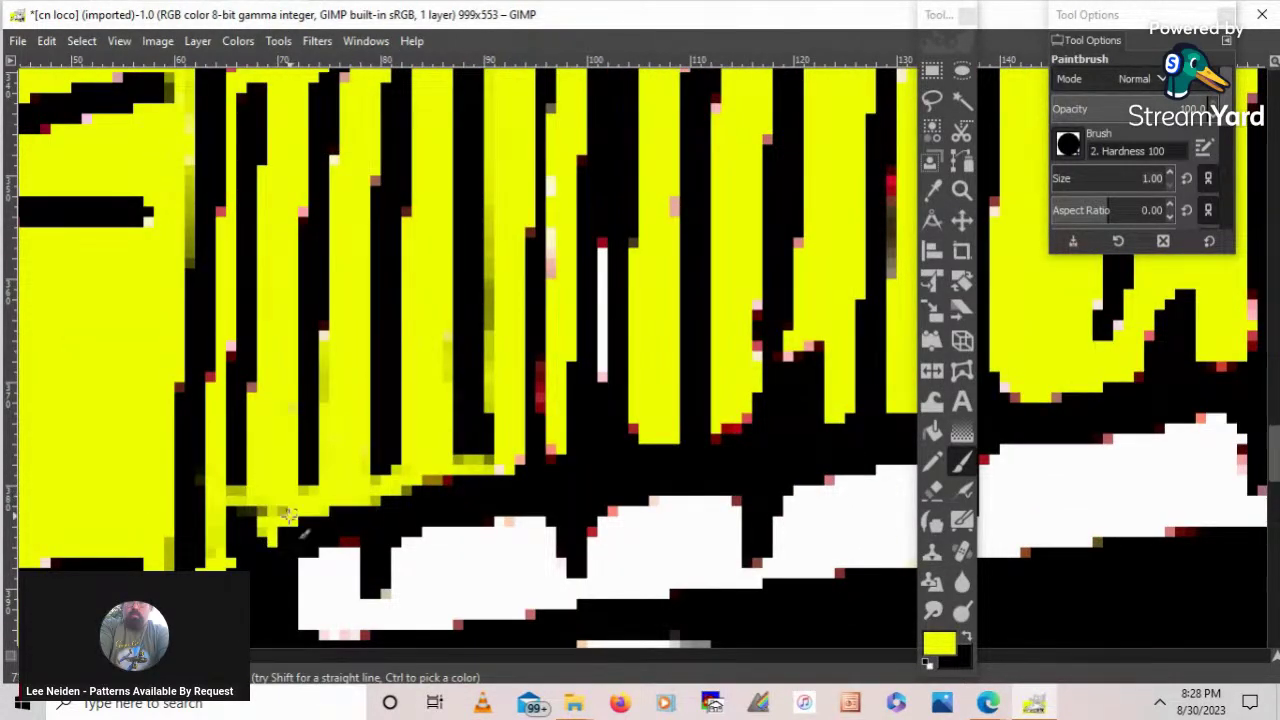
{"action": "left_click", "coordinate": [238, 513]}
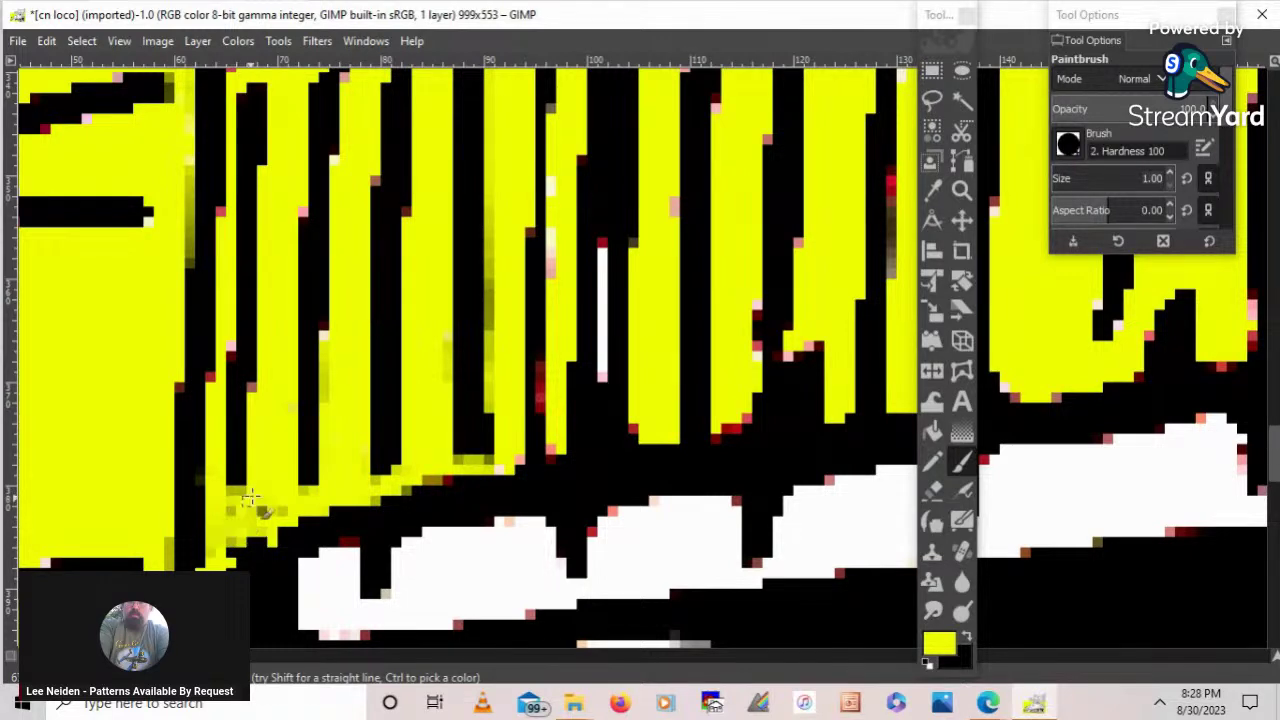
- Paint yellow beneath the middle slats, including the one with the white slot, to separate their feet from the black base
{"action": "left_click", "coordinate": [262, 510]}
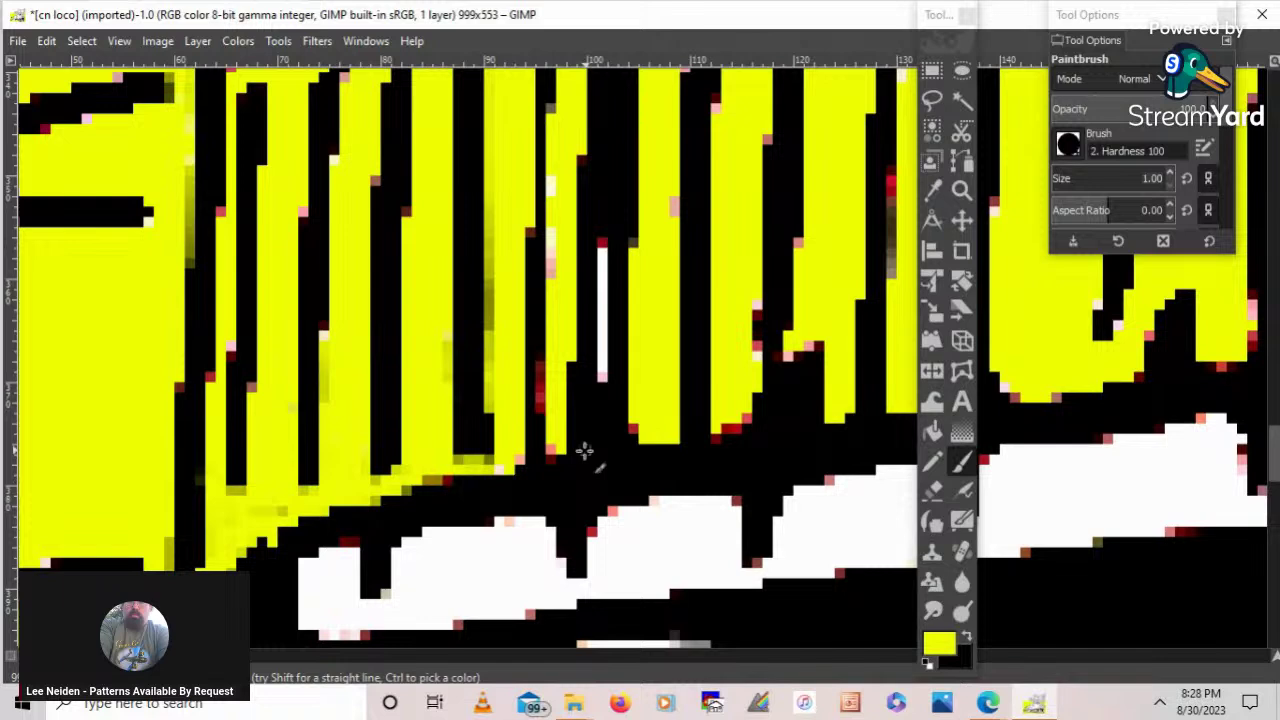
{"action": "mouse_move", "coordinate": [529, 463]}
{"action": "left_mouse_down"}
{"action": "mouse_move", "coordinate": [634, 430]}
{"action": "mouse_move", "coordinate": [537, 434]}
{"action": "mouse_move", "coordinate": [520, 455]}
{"action": "mouse_move", "coordinate": [453, 466]}
{"action": "left_mouse_up"}
{"action": "mouse_move", "coordinate": [540, 452]}
{"action": "left_mouse_down"}
{"action": "mouse_move", "coordinate": [590, 440]}
{"action": "mouse_move", "coordinate": [571, 433]}
{"action": "mouse_move", "coordinate": [712, 432]}
{"action": "mouse_move", "coordinate": [674, 429]}
{"action": "left_mouse_up"}
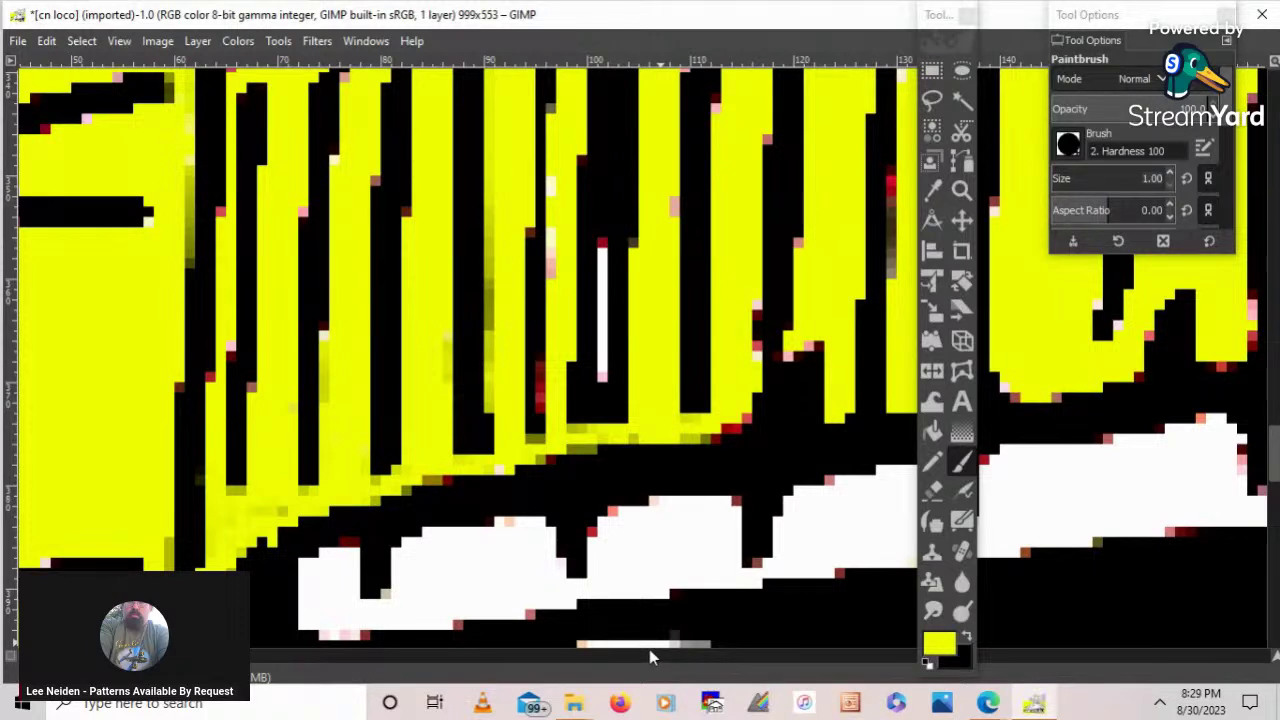
- Continue the yellow gap beneath the remaining slats and the small black wedge, up to the panel's far vertical edge, and clean up that corner
{"action": "scroll", "coordinate": [245, 447], "scroll_direction": "right", "scroll_amount": 5}
{"action": "scroll", "coordinate": [245, 447], "scroll_direction": "down", "scroll_amount": 1}
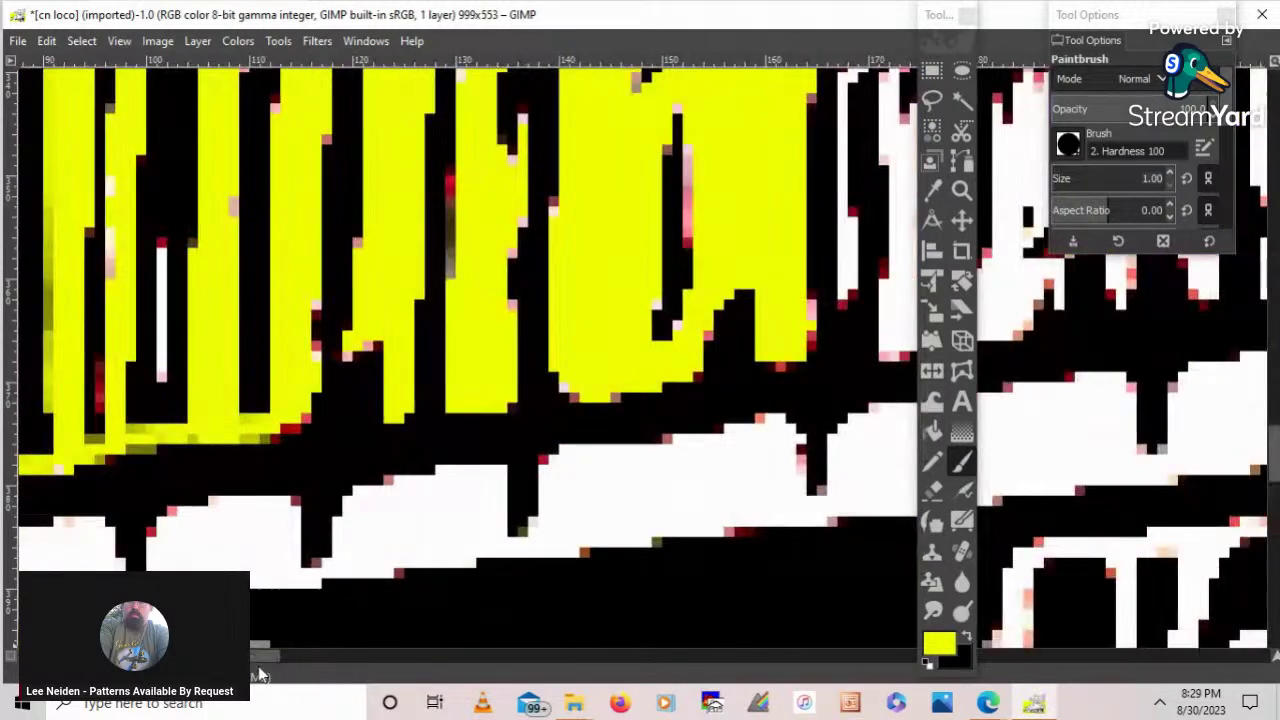
{"action": "mouse_move", "coordinate": [245, 447]}
{"action": "left_mouse_down"}
{"action": "mouse_move", "coordinate": [378, 406]}
{"action": "mouse_move", "coordinate": [328, 411]}
{"action": "mouse_move", "coordinate": [363, 410]}
{"action": "left_mouse_up"}
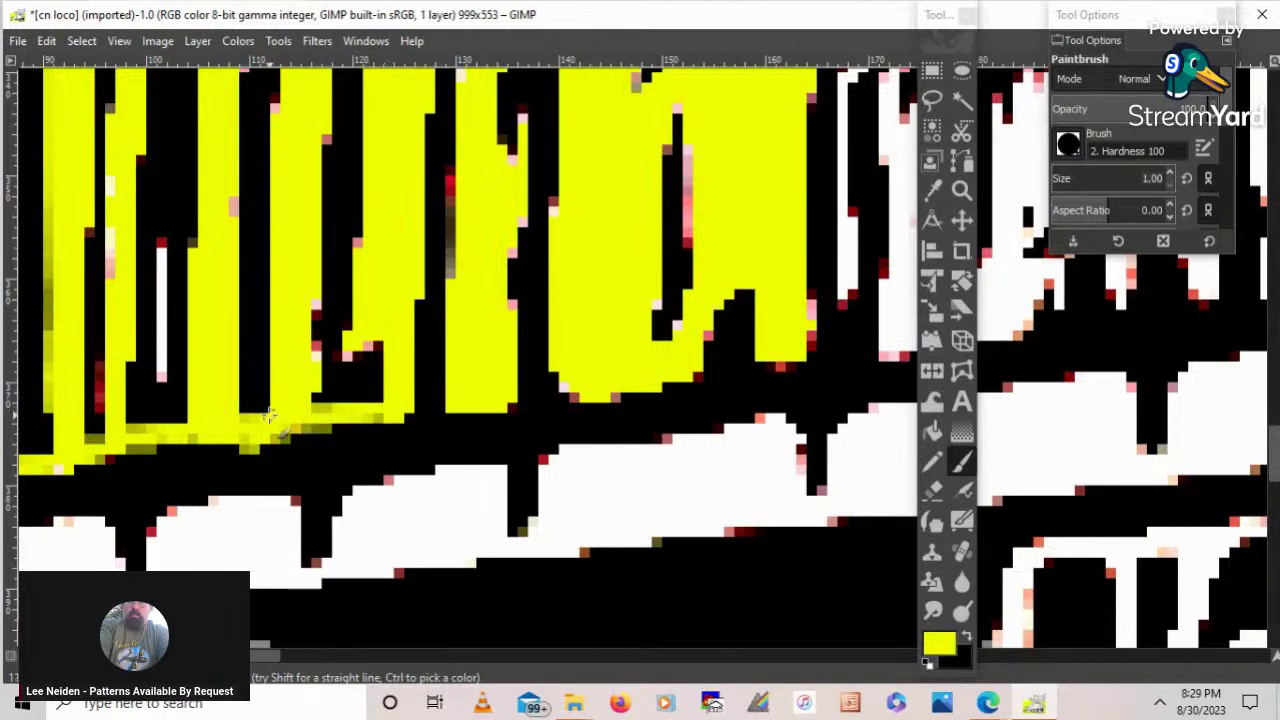
{"action": "mouse_move", "coordinate": [366, 323]}
{"action": "left_mouse_down"}
{"action": "mouse_move", "coordinate": [374, 404]}
{"action": "mouse_move", "coordinate": [364, 306]}
{"action": "mouse_move", "coordinate": [459, 386]}
{"action": "mouse_move", "coordinate": [401, 405]}
{"action": "mouse_move", "coordinate": [452, 402]}
{"action": "left_mouse_up"}
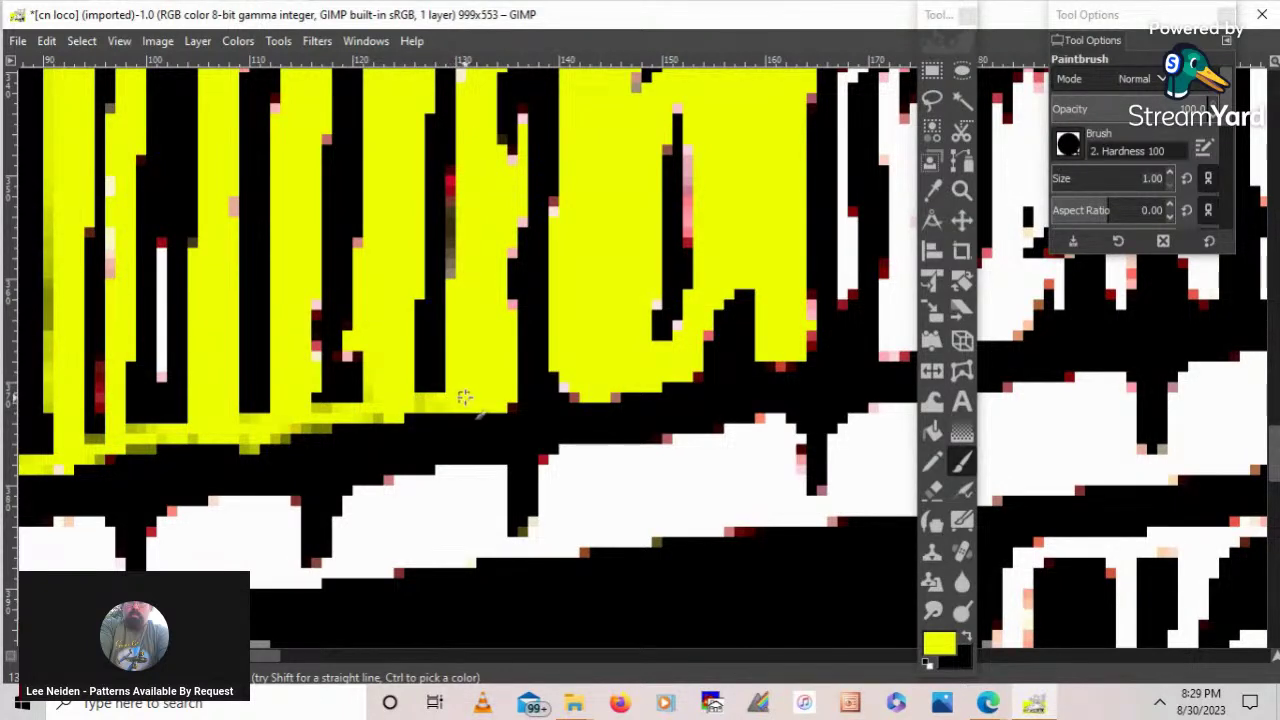
{"action": "mouse_move", "coordinate": [514, 406]}
{"action": "left_mouse_down"}
{"action": "mouse_move", "coordinate": [591, 380]}
{"action": "mouse_move", "coordinate": [500, 408]}
{"action": "mouse_move", "coordinate": [576, 404]}
{"action": "mouse_move", "coordinate": [562, 388]}
{"action": "left_mouse_up"}
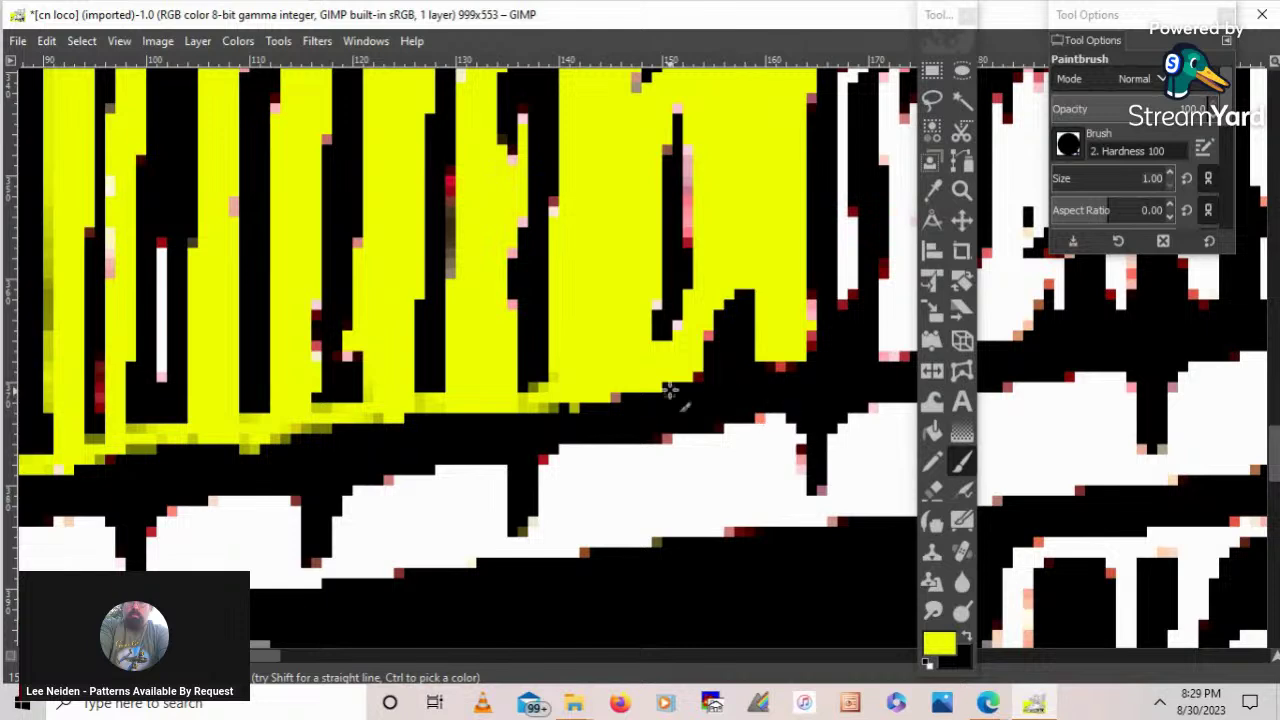
{"action": "mouse_move", "coordinate": [676, 378]}
{"action": "left_mouse_down"}
{"action": "mouse_move", "coordinate": [795, 359]}
{"action": "mouse_move", "coordinate": [701, 375]}
{"action": "mouse_move", "coordinate": [793, 368]}
{"action": "left_mouse_up"}
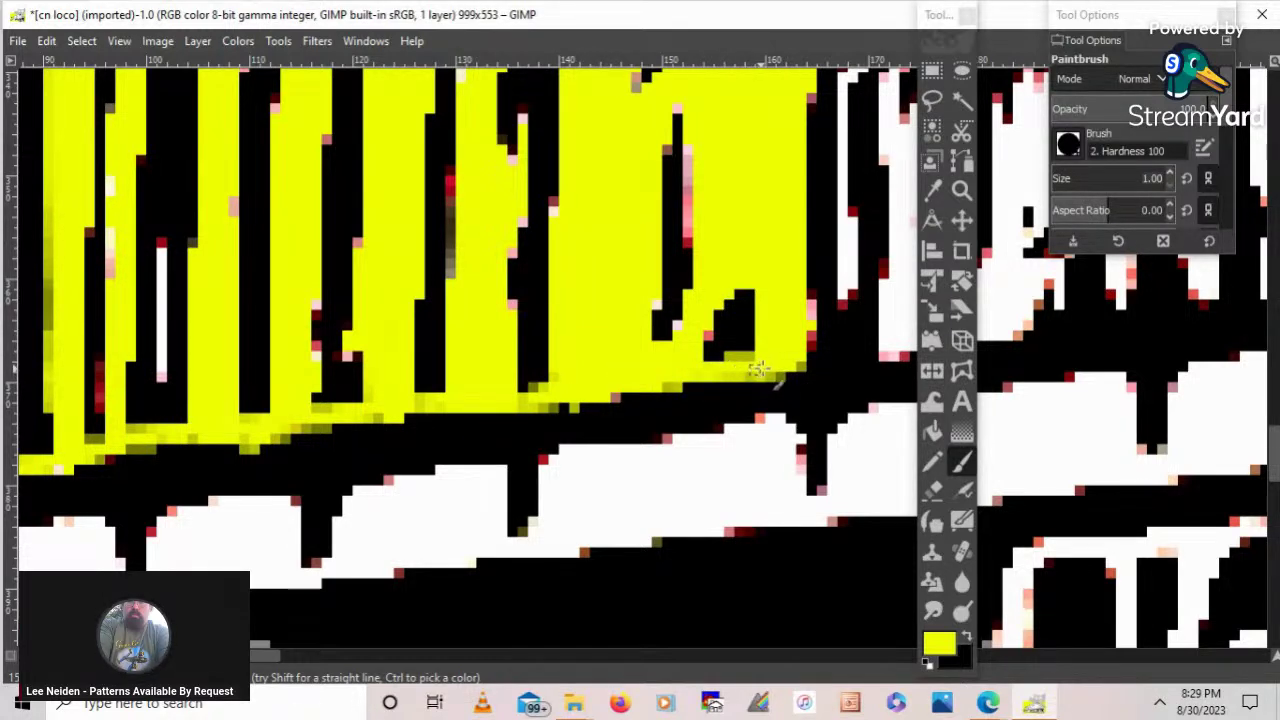
{"action": "mouse_move", "coordinate": [771, 366]}
{"action": "left_mouse_down"}
{"action": "mouse_move", "coordinate": [814, 377]}
{"action": "mouse_move", "coordinate": [823, 360]}
{"action": "mouse_move", "coordinate": [803, 310]}
{"action": "left_mouse_up"}
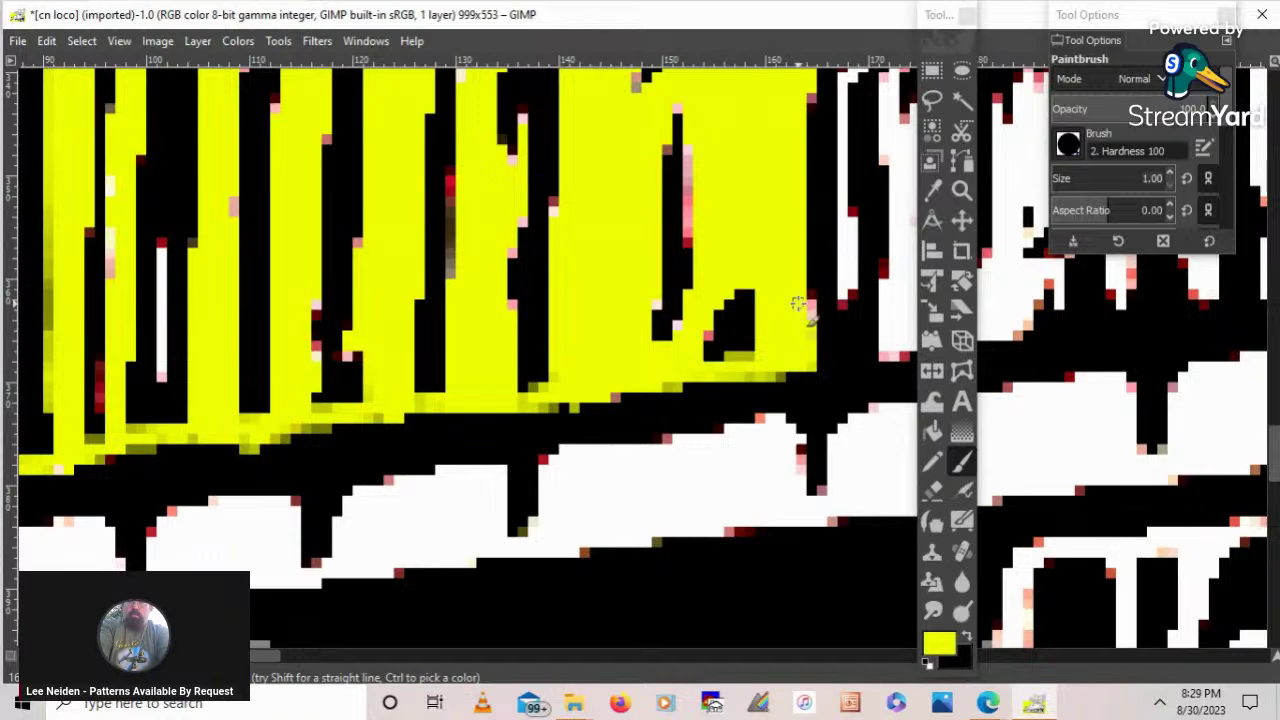
- Examine the whole locomotive image and the yellow slatted section up close to check the separated slats
{"action": "left_click_drag", "start_coordinate": [280, 660], "coordinate": [252, 657]}
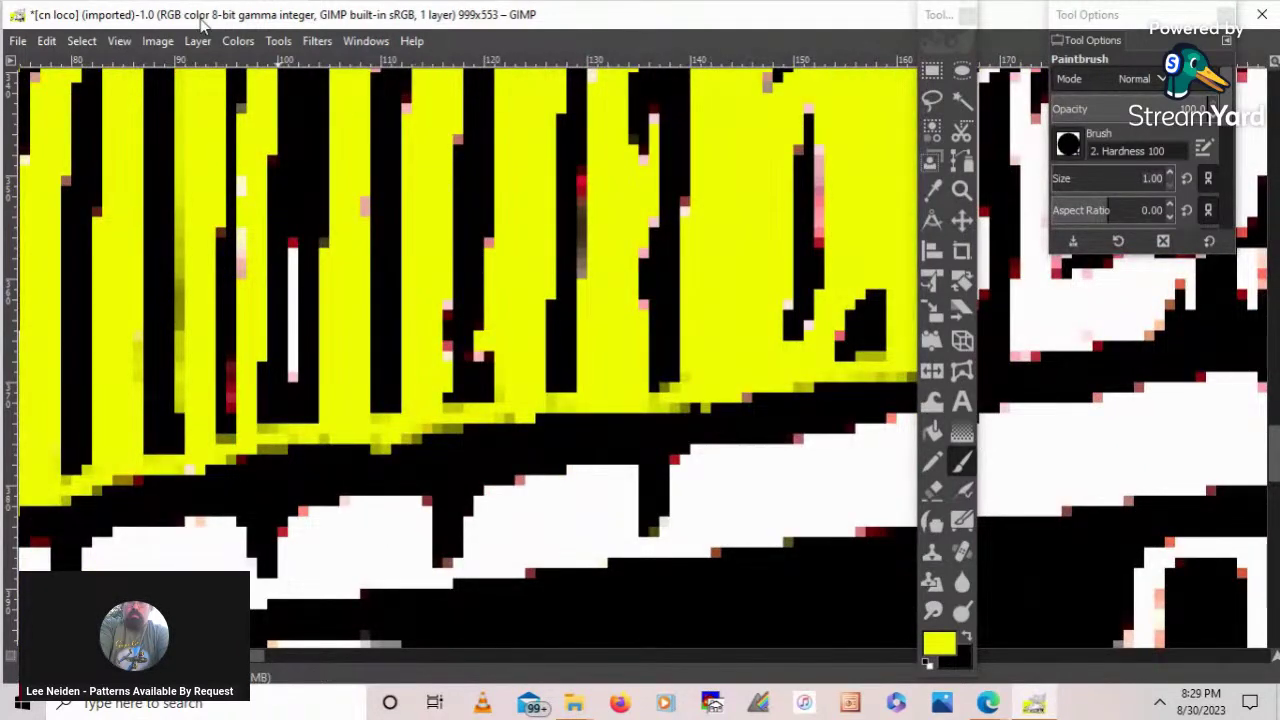
{"action": "left_click", "coordinate": [120, 41]}
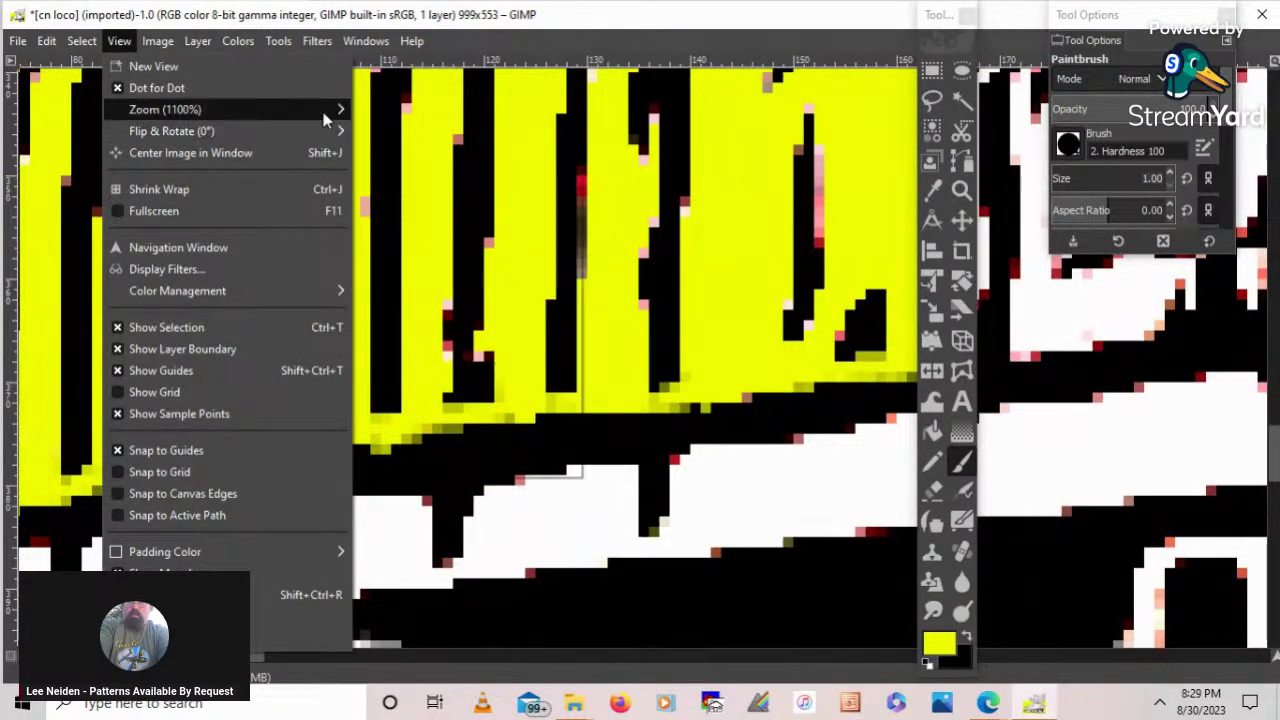
{"action": "mouse_move", "coordinate": [300, 109]}
{"action": "left_click", "coordinate": [451, 171]}
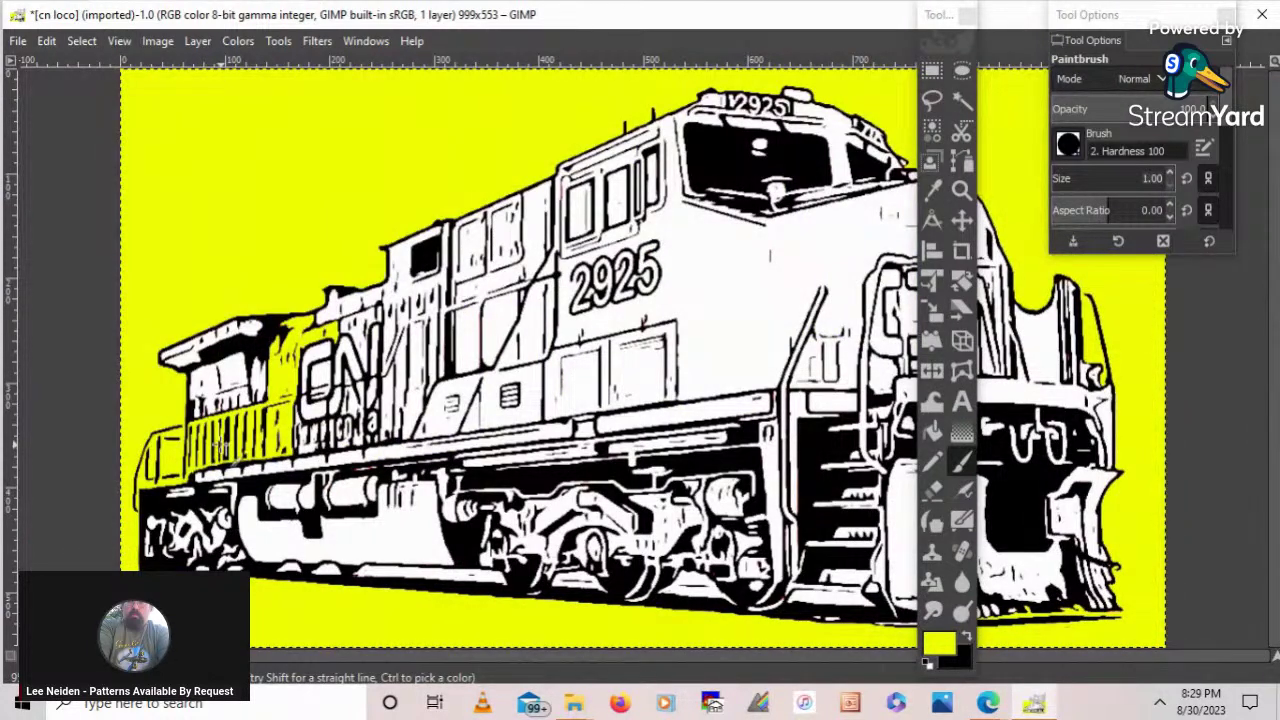
{"action": "left_click", "coordinate": [963, 189]}
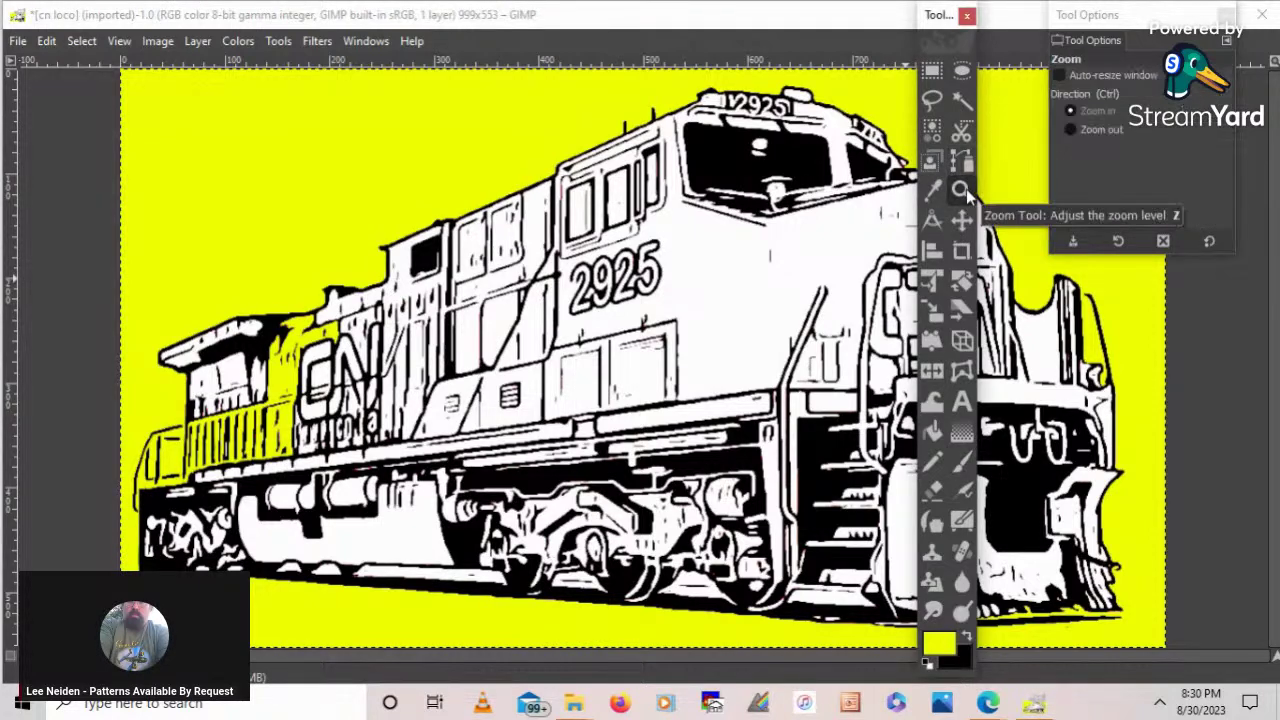
{"action": "left_click", "coordinate": [236, 424]}
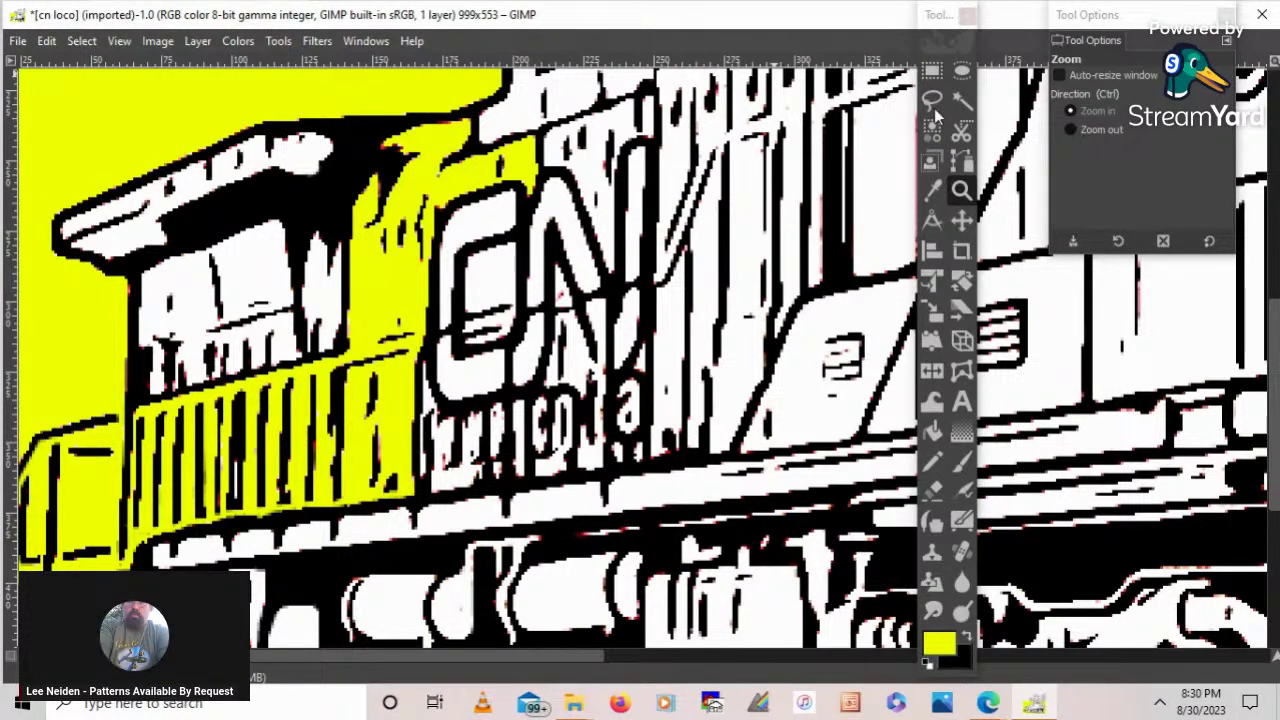
{"action": "left_click", "coordinate": [205, 425]}
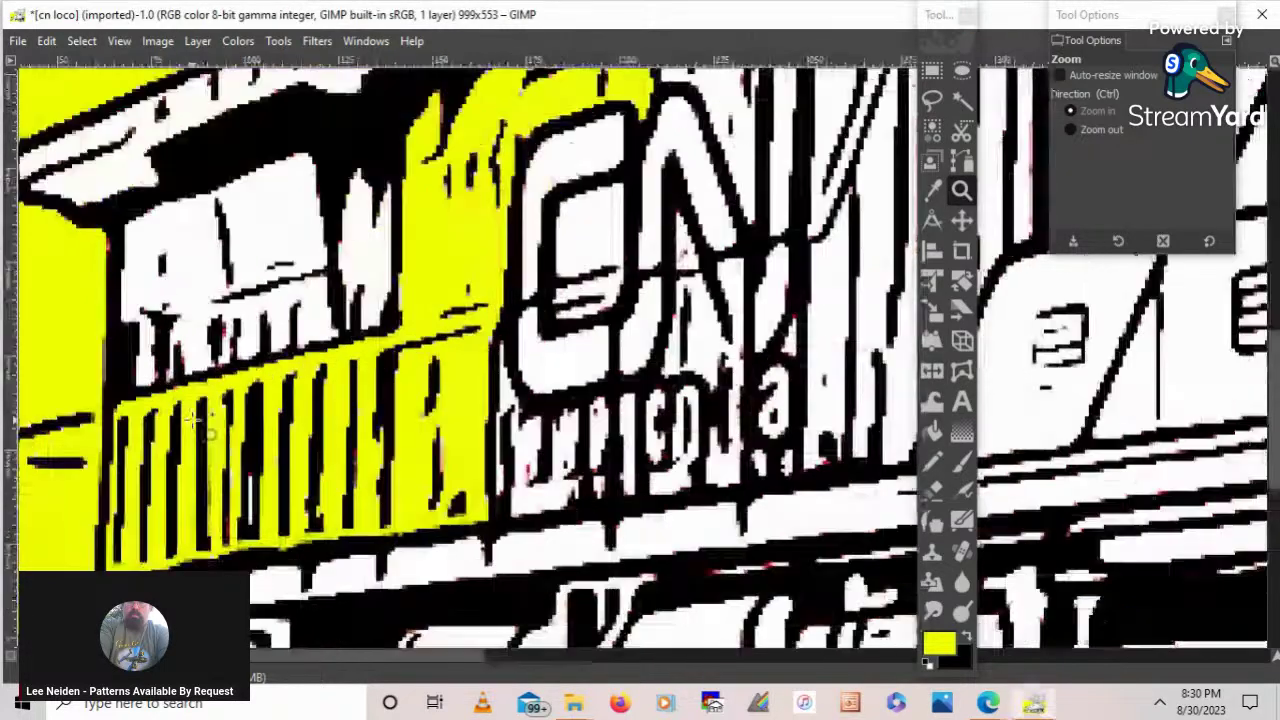
{"action": "left_click", "coordinate": [193, 420]}
{"action": "left_click_drag", "start_coordinate": [352, 663], "coordinate": [275, 668]}
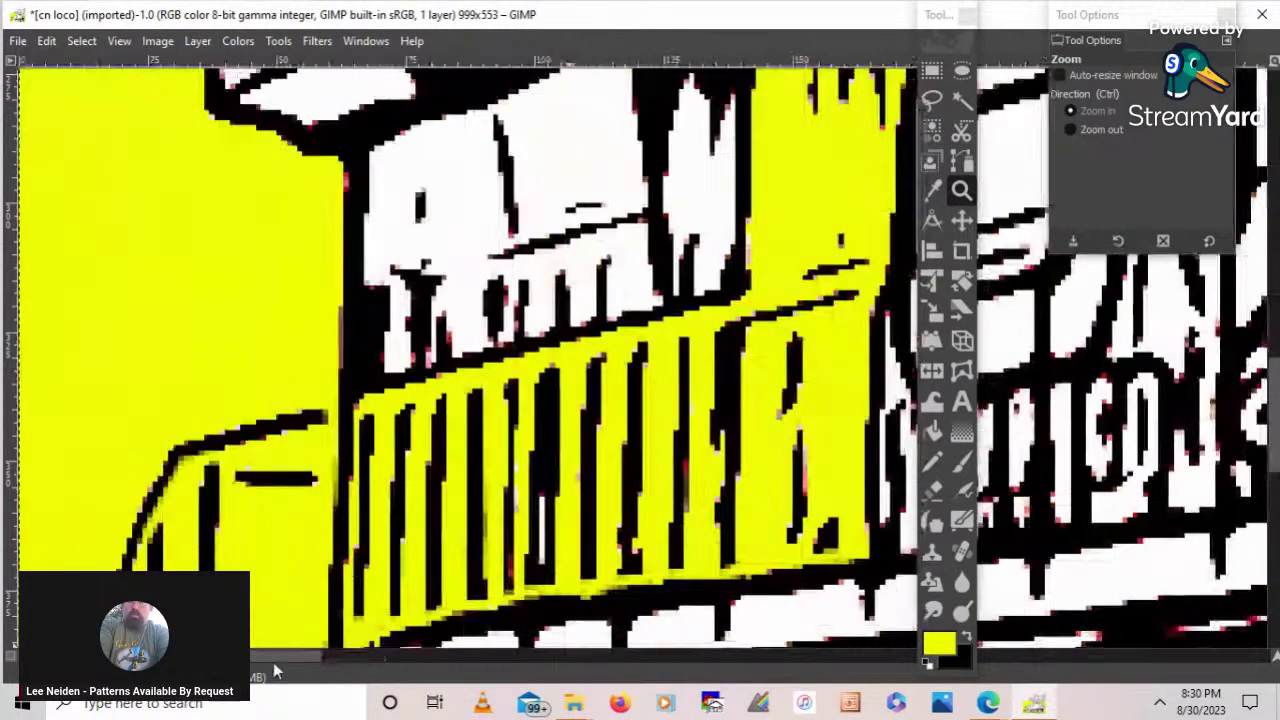
{"action": "left_click", "coordinate": [479, 566]}
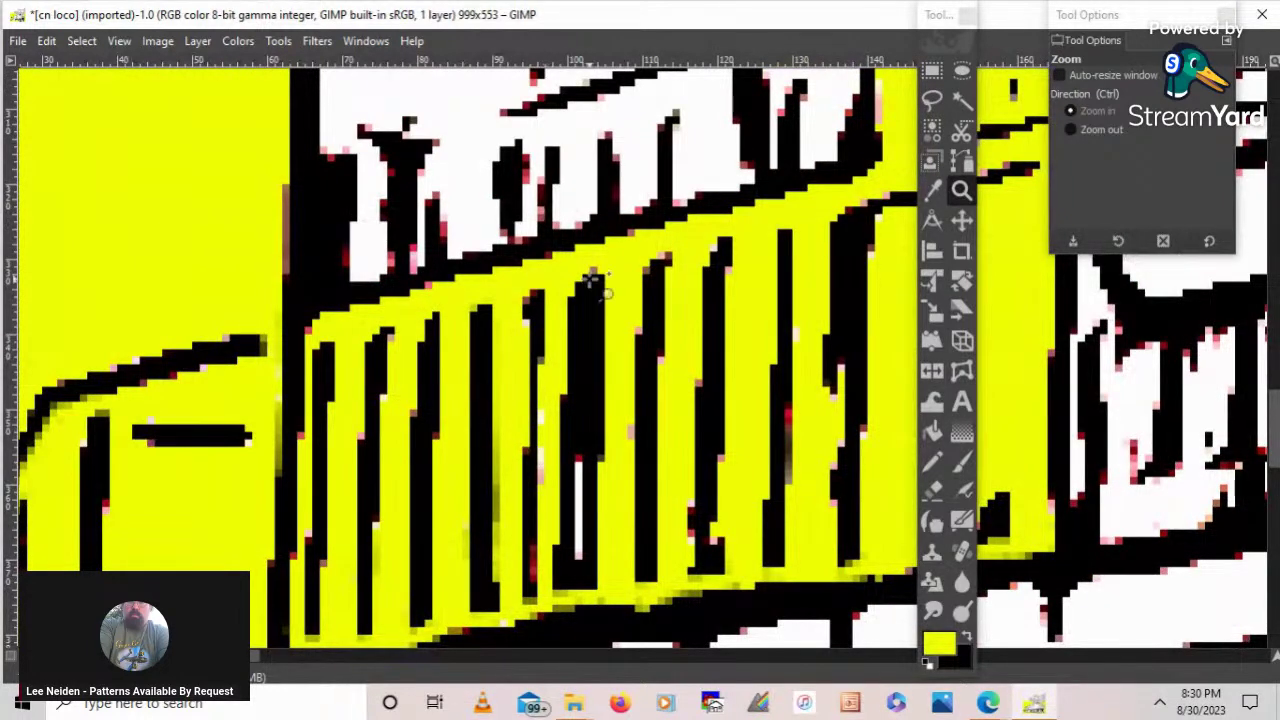
{"action": "left_click", "coordinate": [931, 100]}
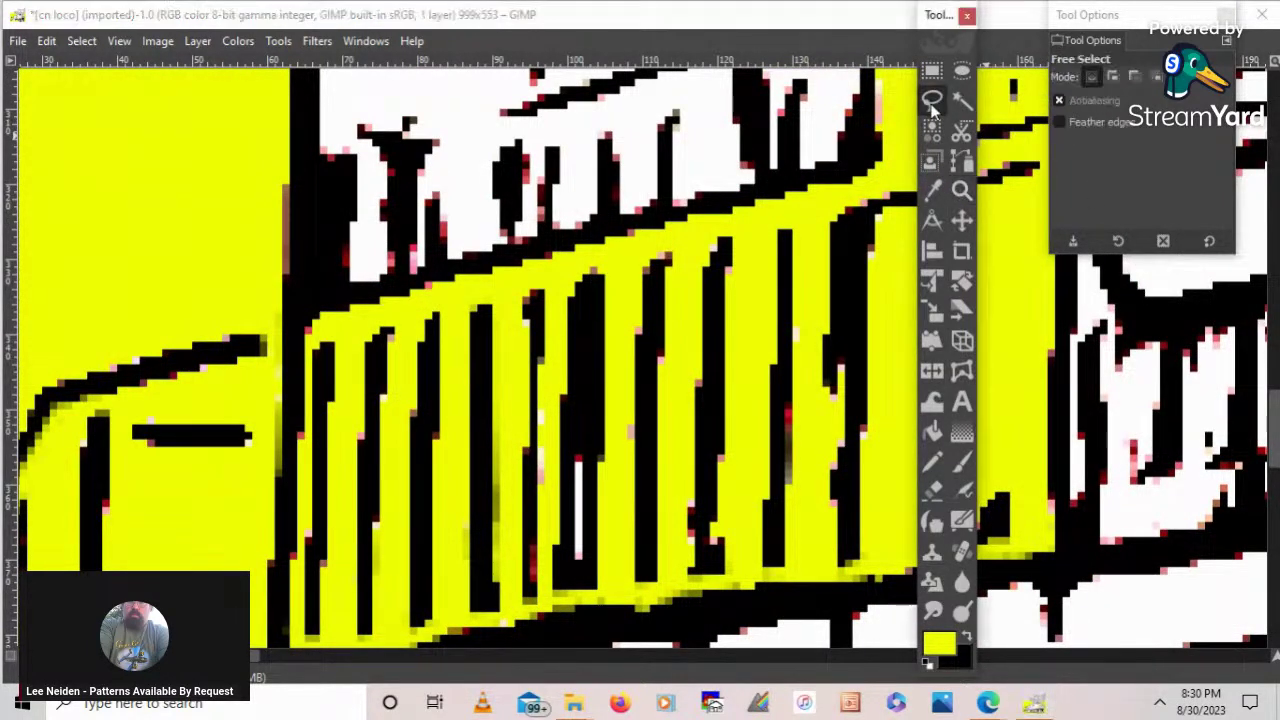
- Switch to the StreamYard broadcast in Microsoft Edge to read the viewers' comments
{"action": "mouse_move", "coordinate": [1022, 703]}
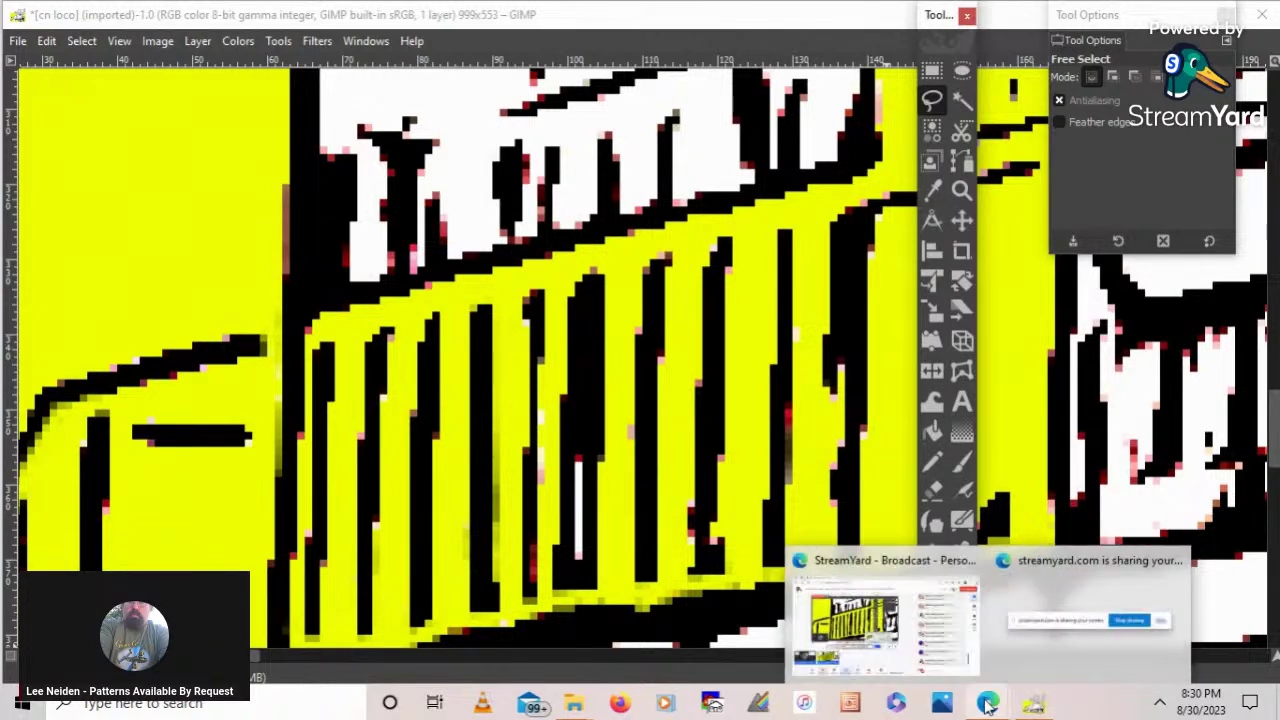
{"action": "left_click", "coordinate": [935, 676]}
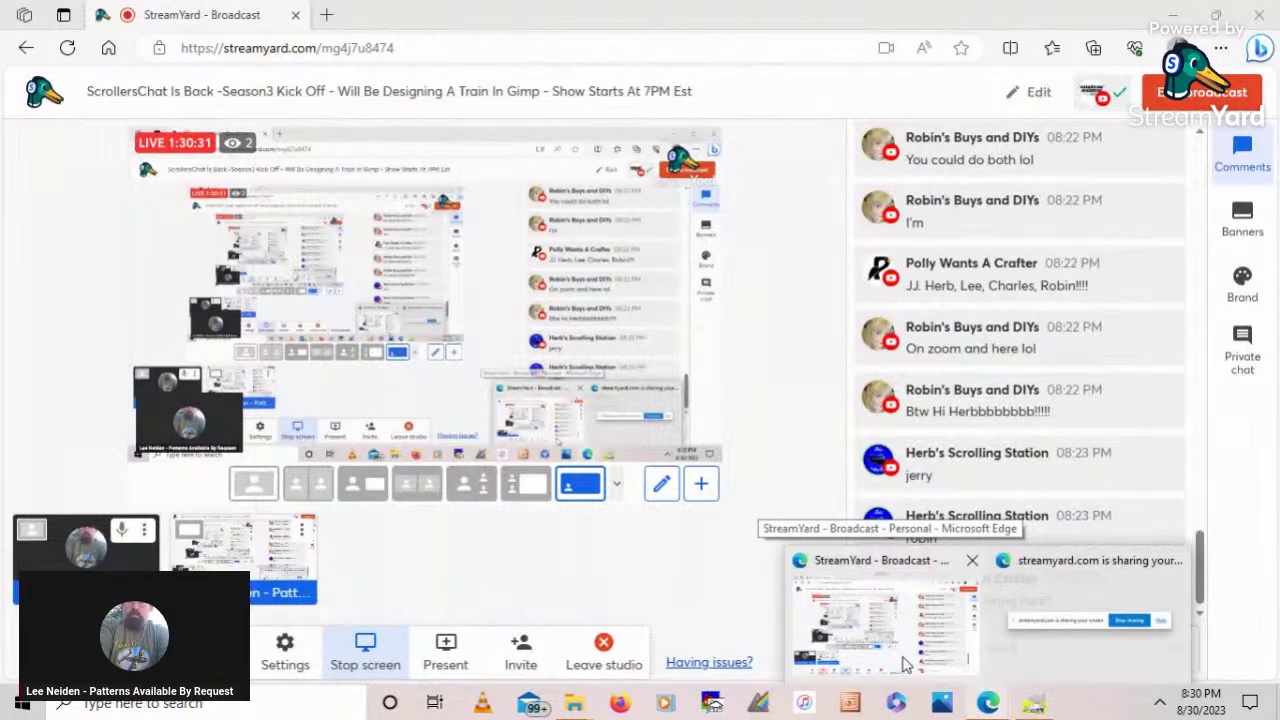
{"action": "left_click", "coordinate": [905, 665]}
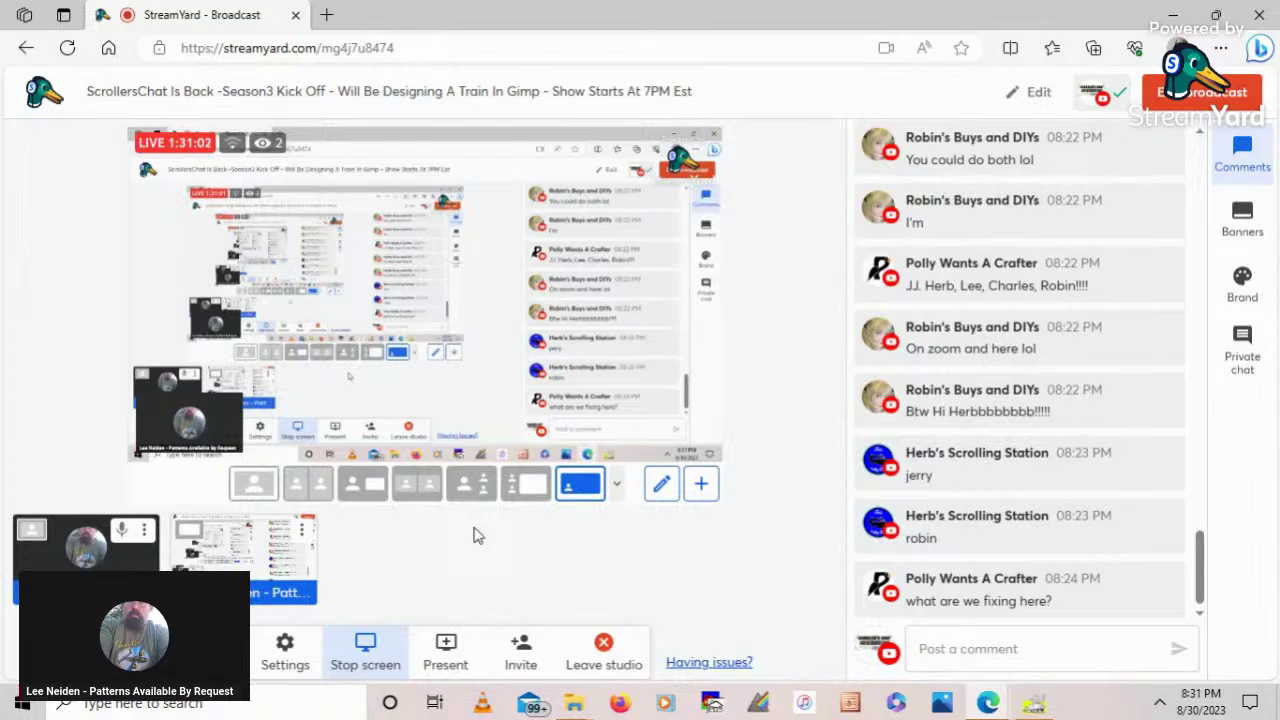
{"action": "mouse_move", "coordinate": [1176, 535]}
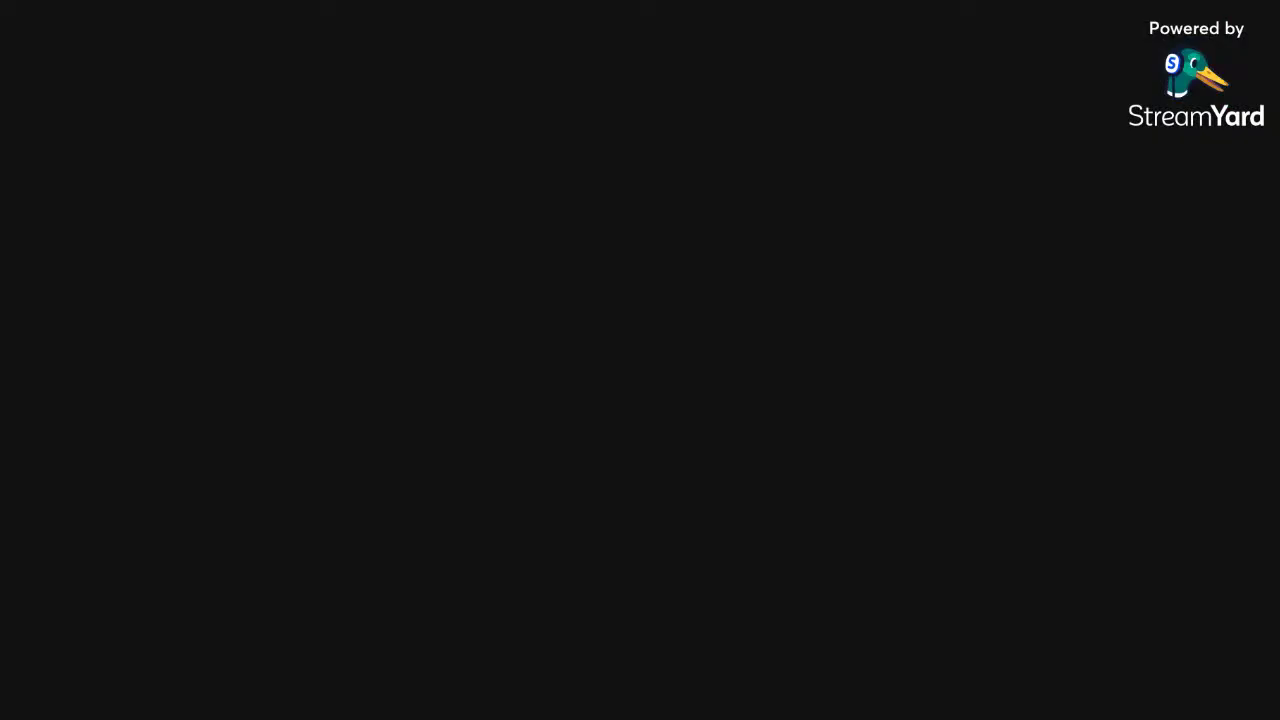
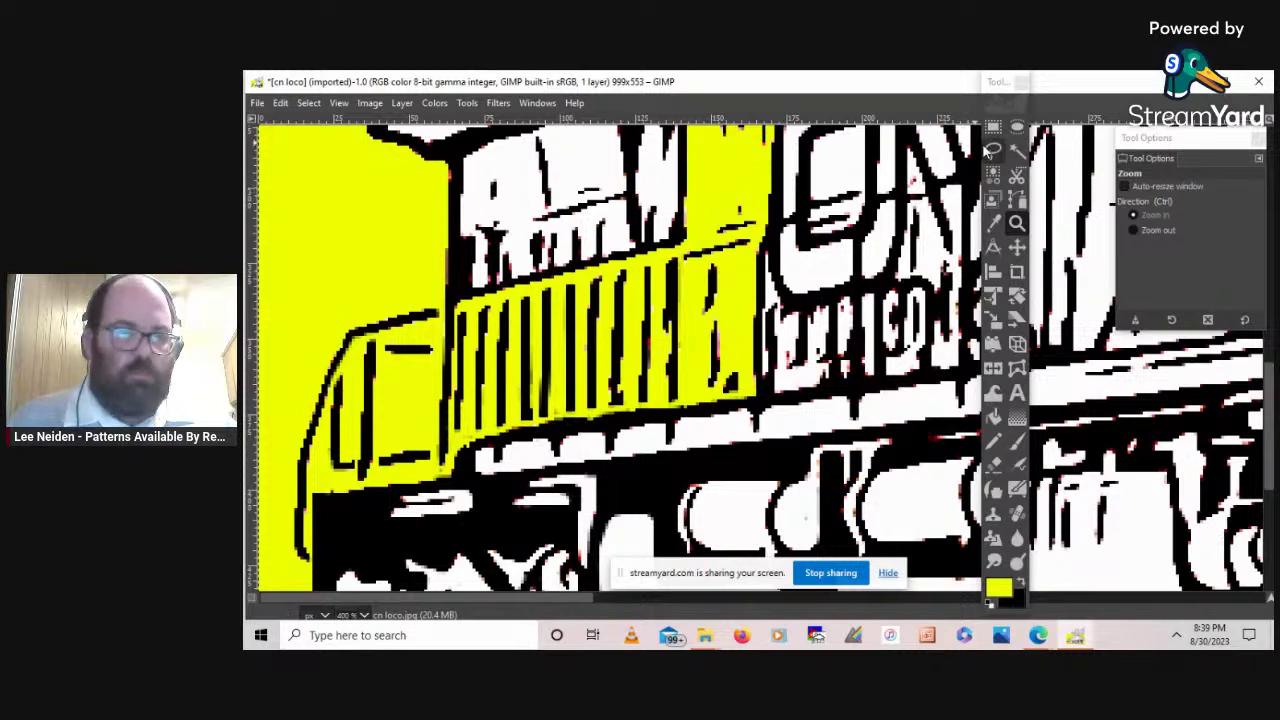
- Outline a narrow free selection along the sloping rail above the slats, from the hood's upper corner to the edge of the CN logo
{"action": "left_click", "coordinate": [347, 327]}
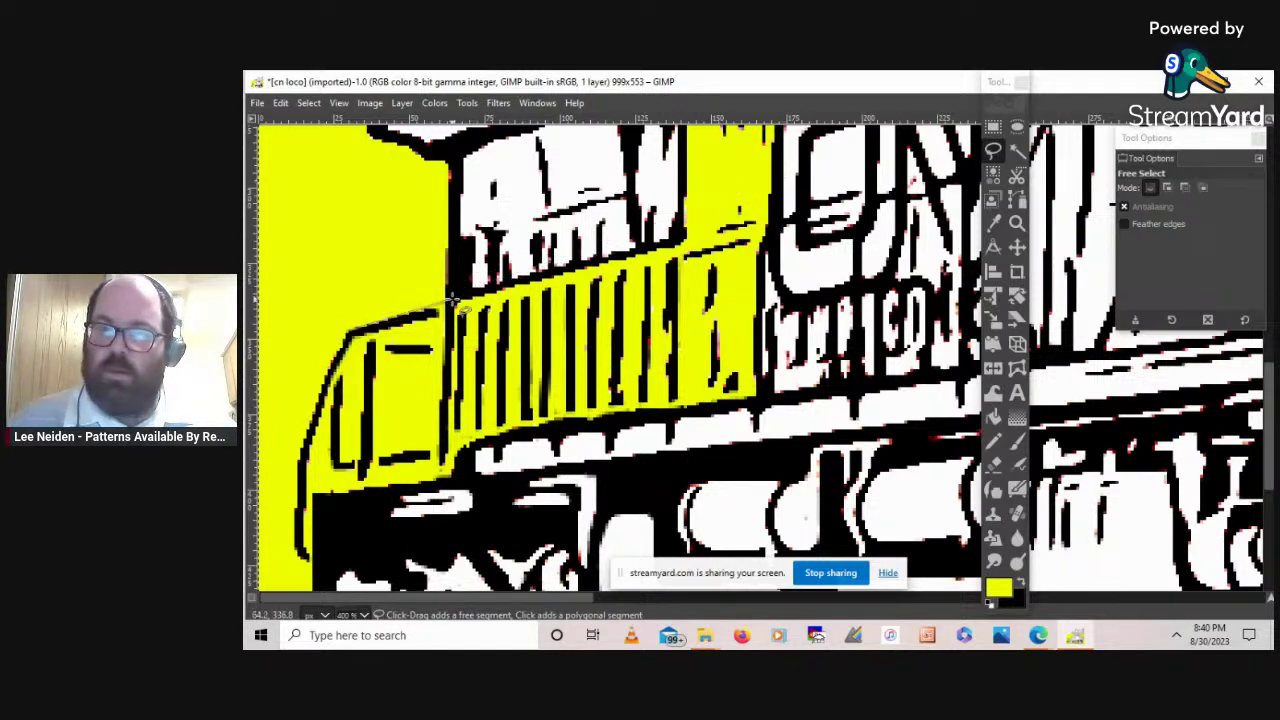
{"action": "left_click", "coordinate": [456, 300]}
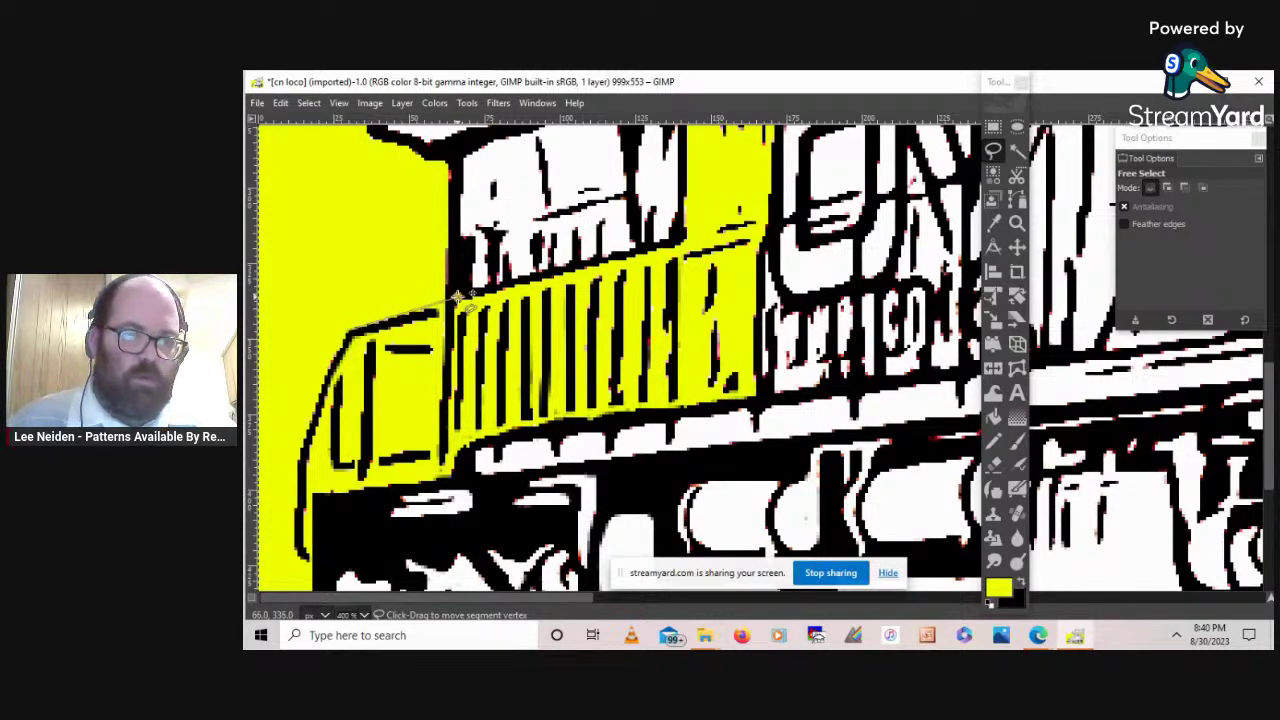
{"action": "left_click", "coordinate": [482, 288]}
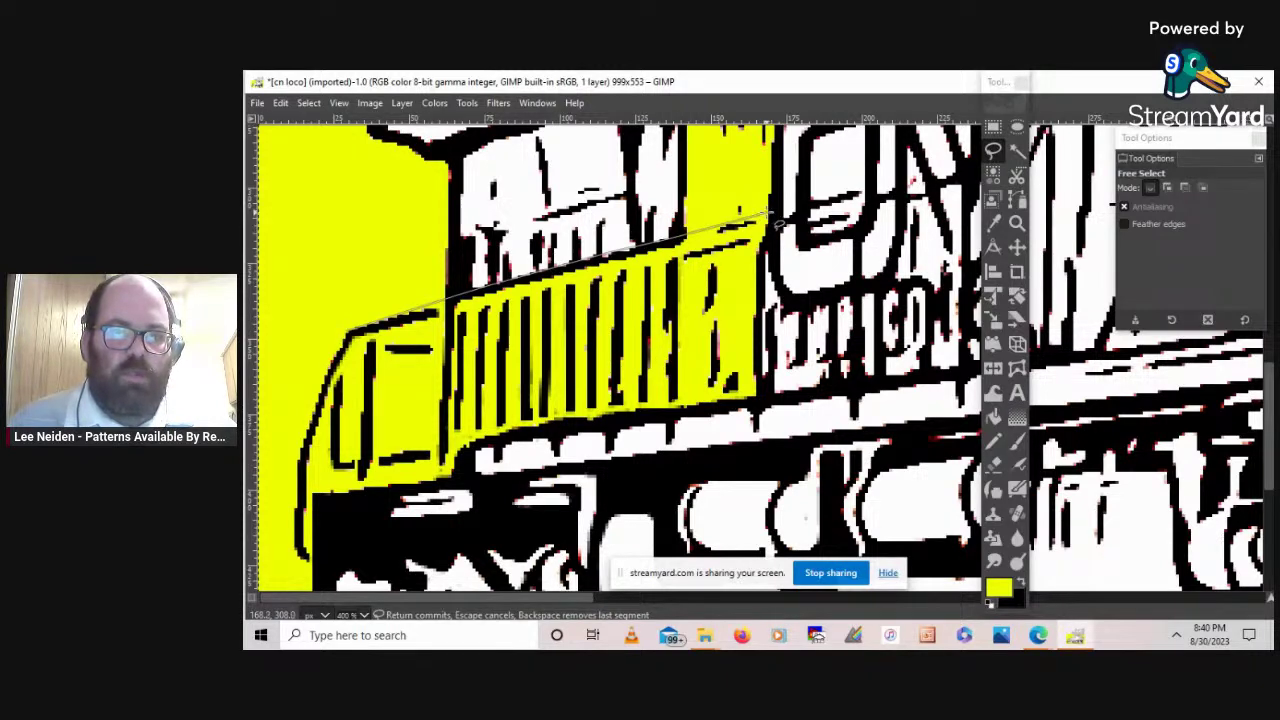
{"action": "left_click", "coordinate": [784, 210]}
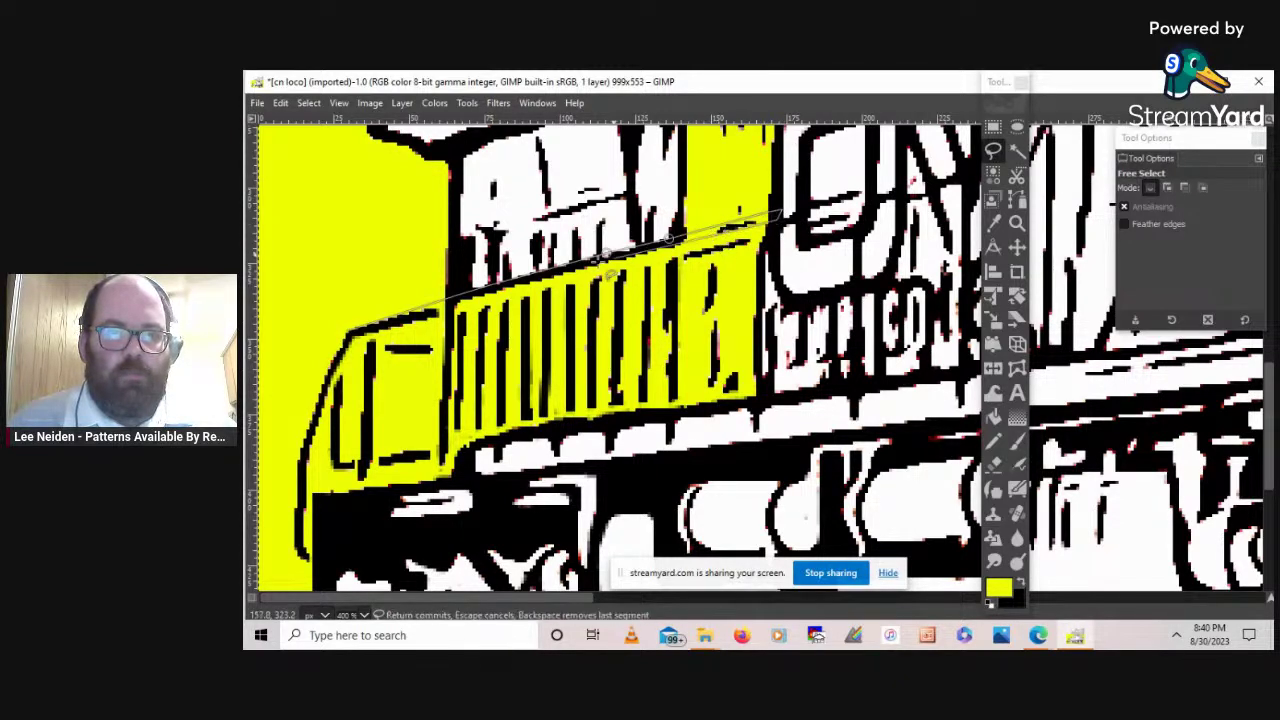
{"action": "left_click", "coordinate": [491, 285]}
{"action": "left_click", "coordinate": [456, 297]}
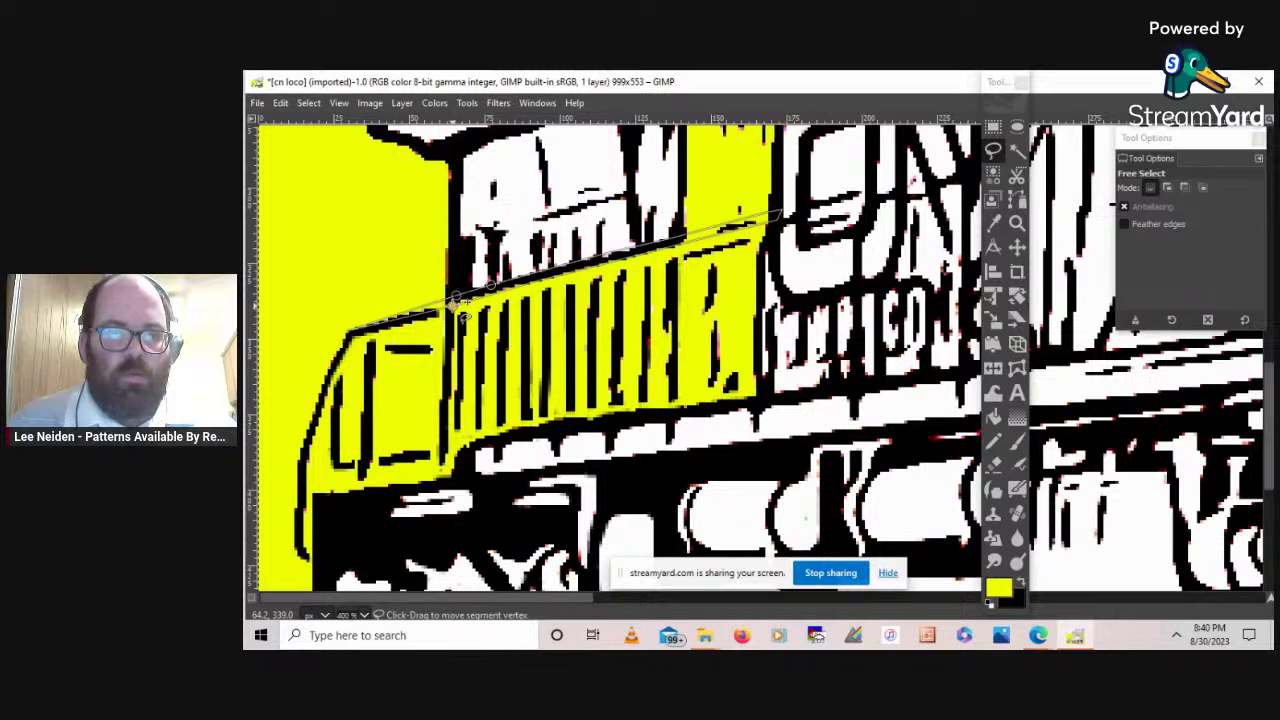
{"action": "left_click", "coordinate": [456, 299]}
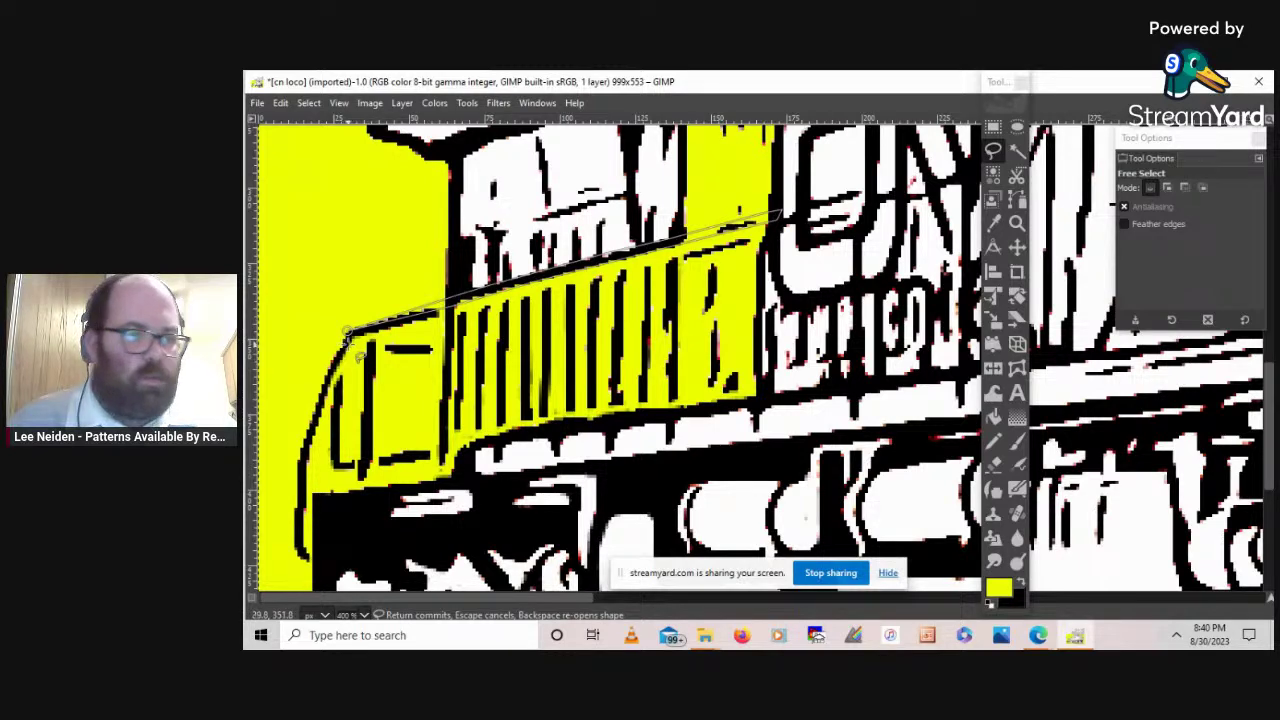
{"action": "key", "text": "Return"}
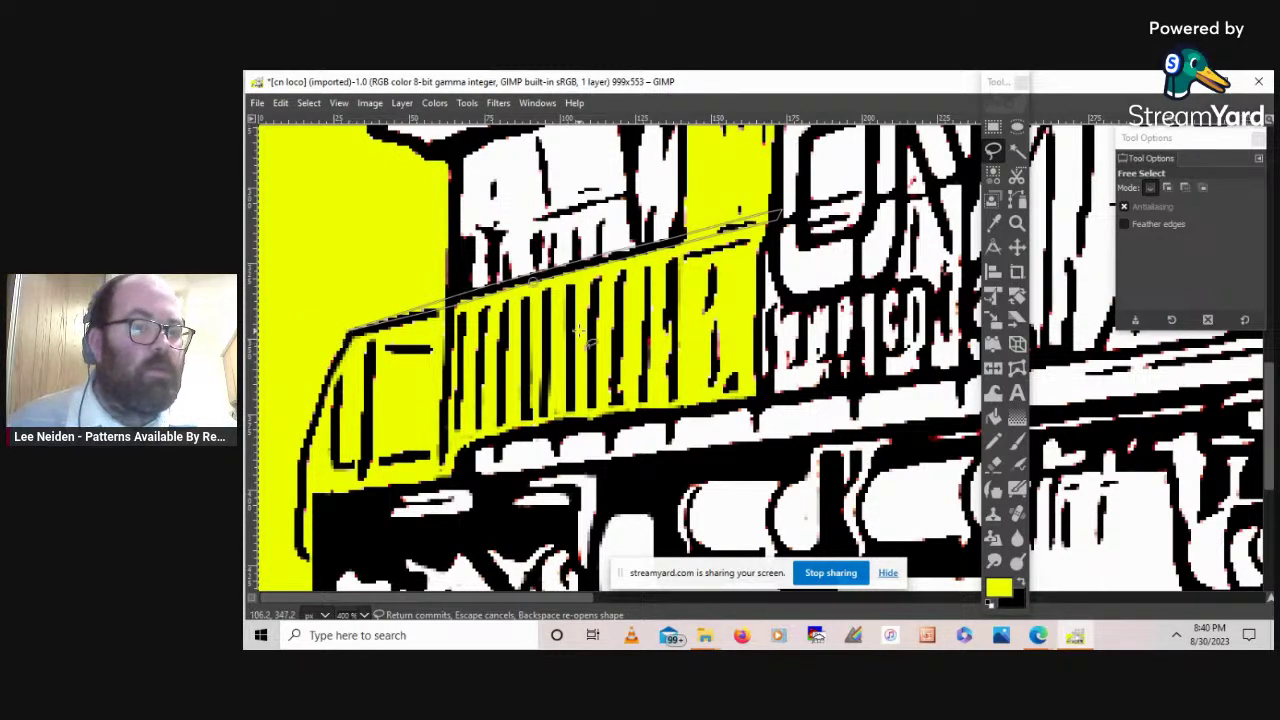
- Paint the selected rail strip black with the Paintbrush, enlarging the brush to size 47.84, and clear the selection
{"action": "left_click", "coordinate": [1018, 447]}
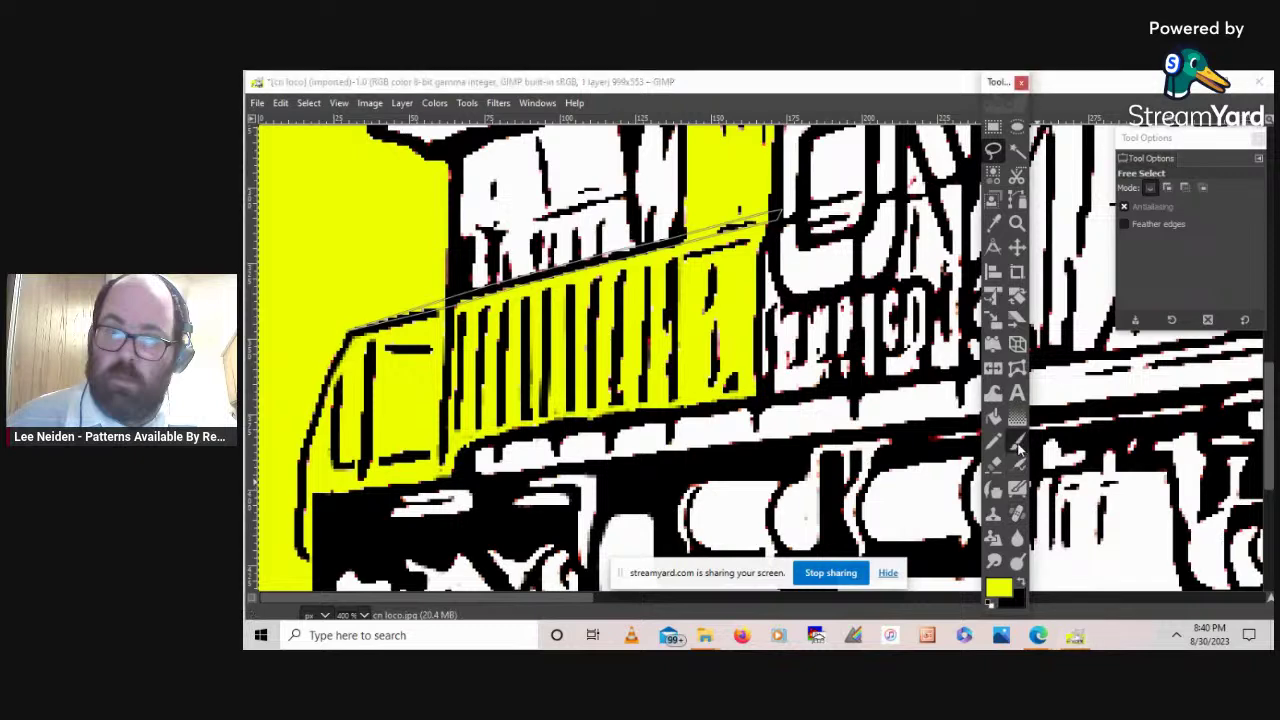
{"action": "left_click", "coordinate": [1021, 581]}
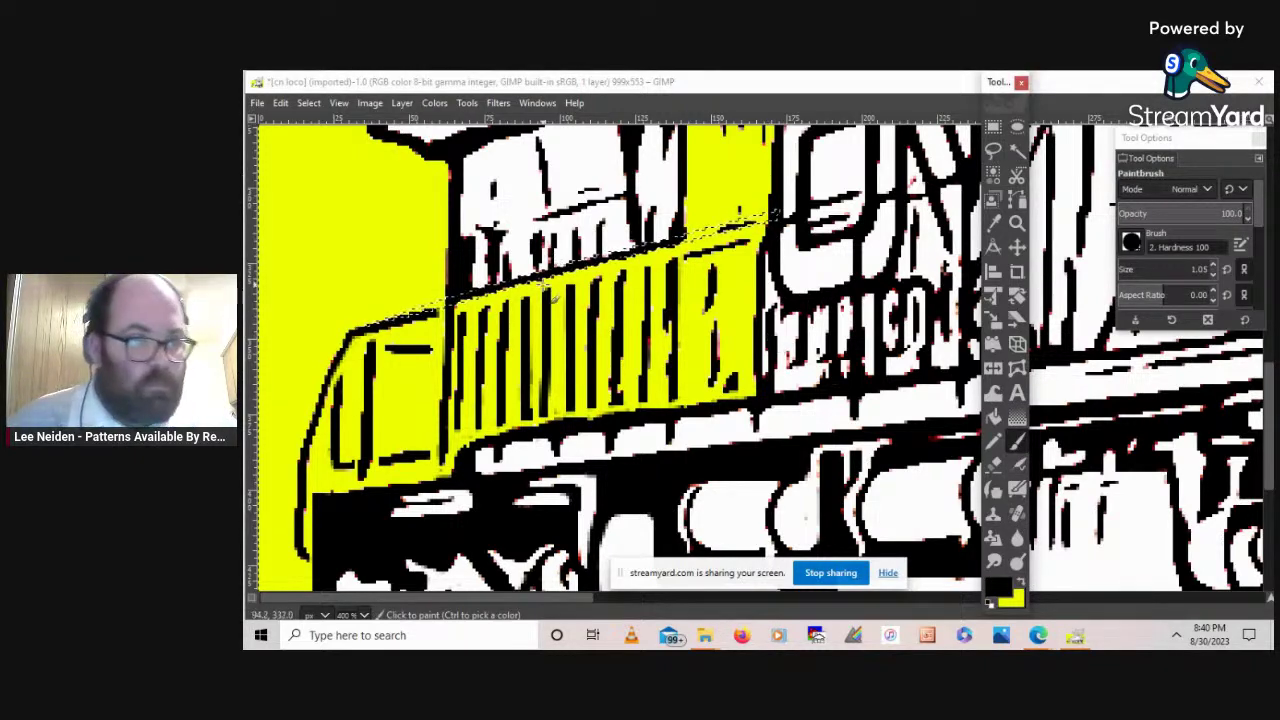
{"action": "left_click", "coordinate": [550, 285]}
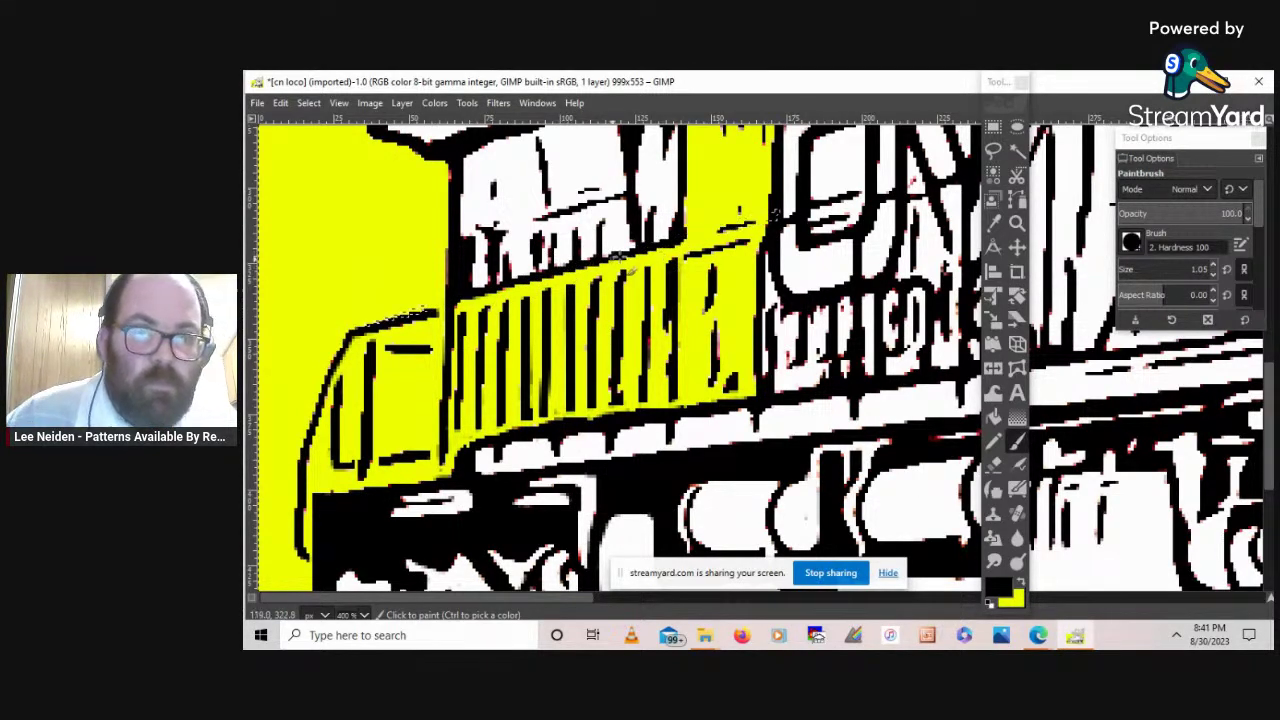
{"action": "left_click_drag", "start_coordinate": [687, 238], "coordinate": [714, 231]}
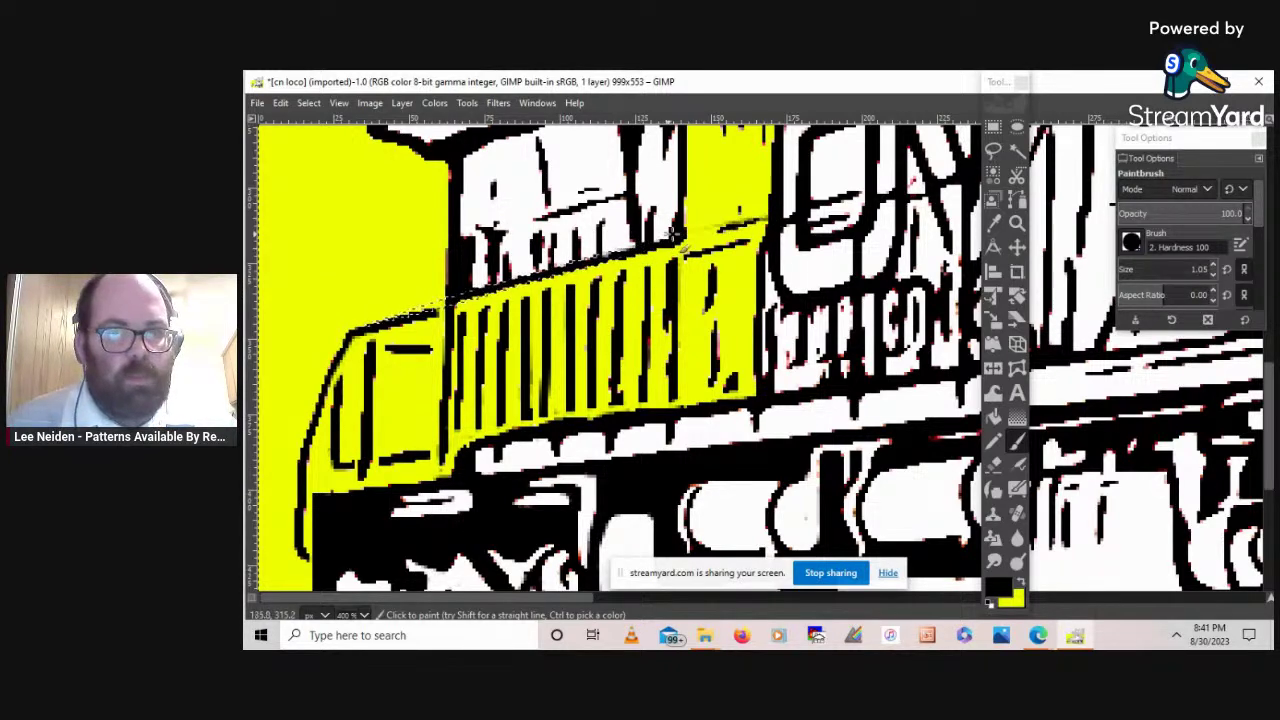
{"action": "left_click", "coordinate": [1133, 271]}
{"action": "left_click", "coordinate": [748, 226]}
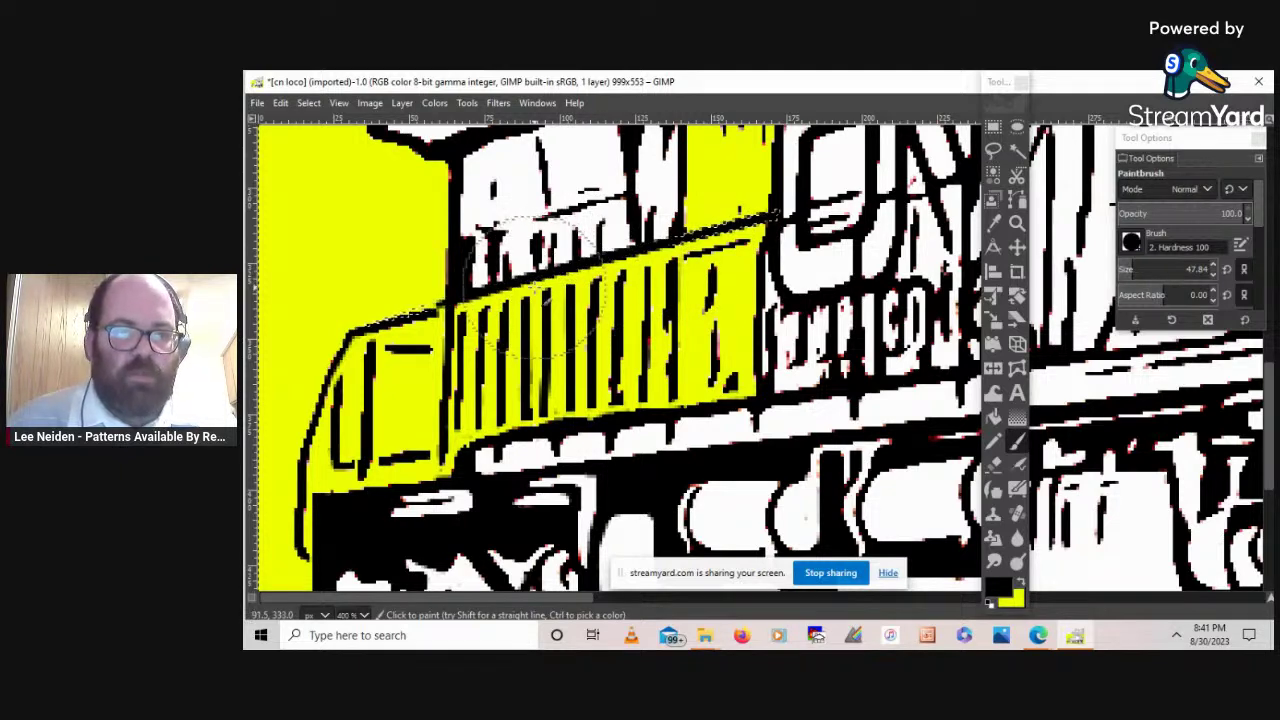
{"action": "left_click", "coordinate": [538, 284], "text": "shift"}
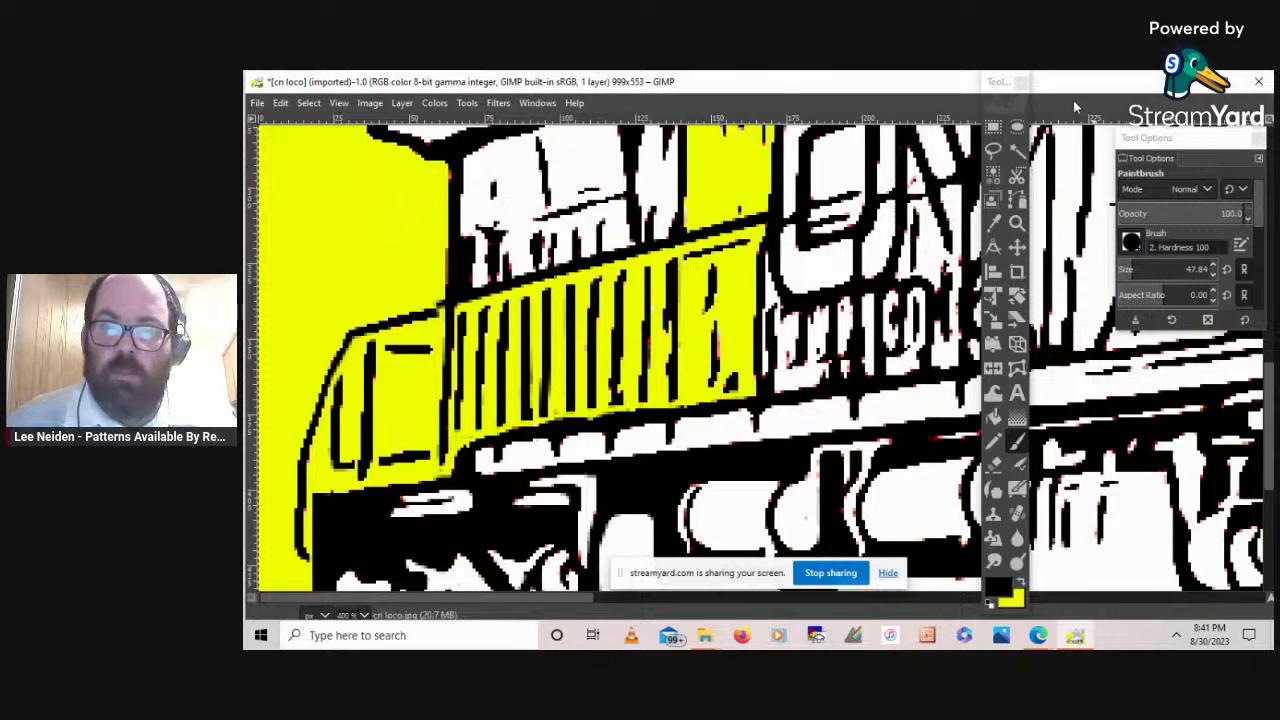
- Free-select a thin strip along the sloping rail's upper edge above the slats and paint it black with the Paintbrush
{"action": "left_click", "coordinate": [994, 151]}
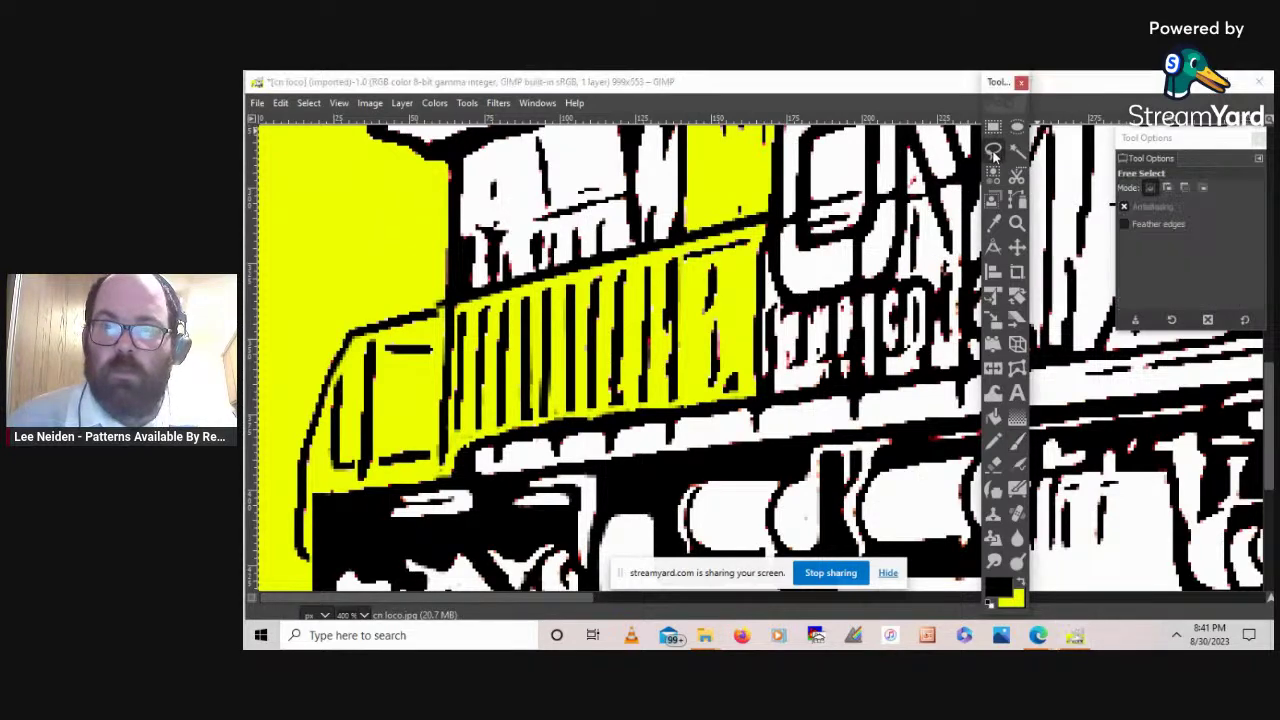
{"action": "left_click", "coordinate": [452, 294]}
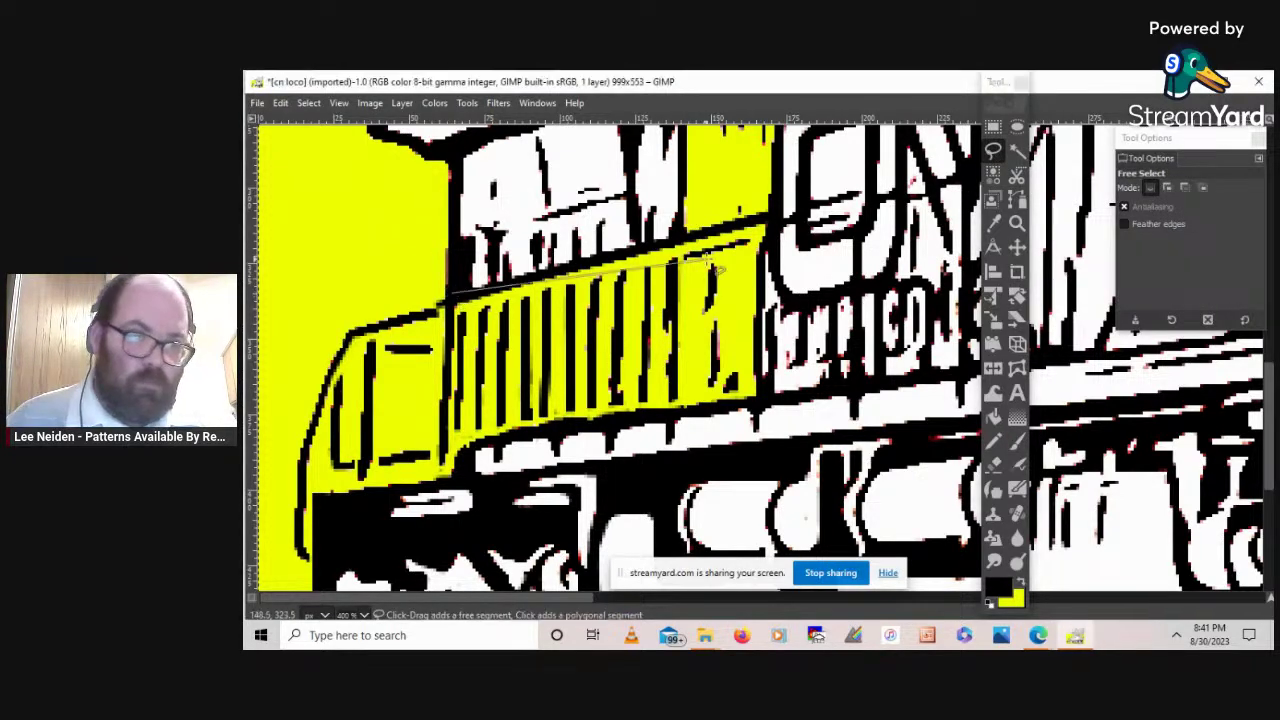
{"action": "left_click", "coordinate": [784, 208]}
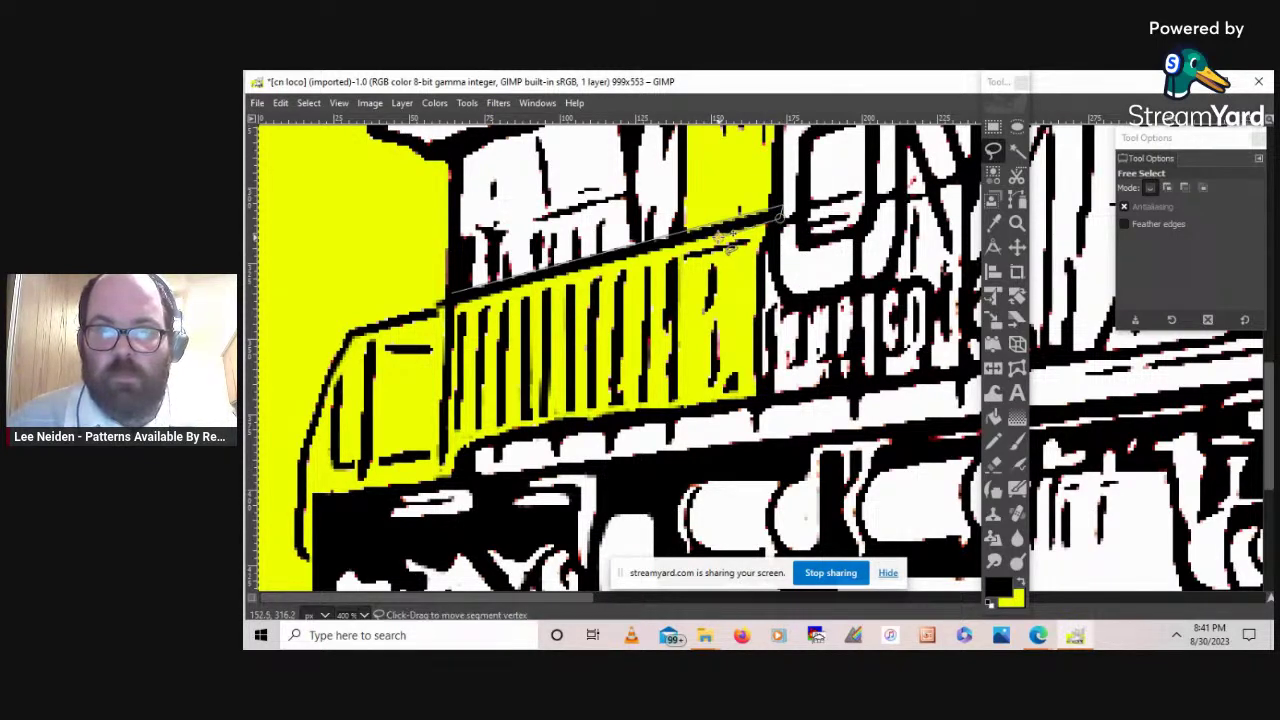
{"action": "left_click", "coordinate": [441, 308]}
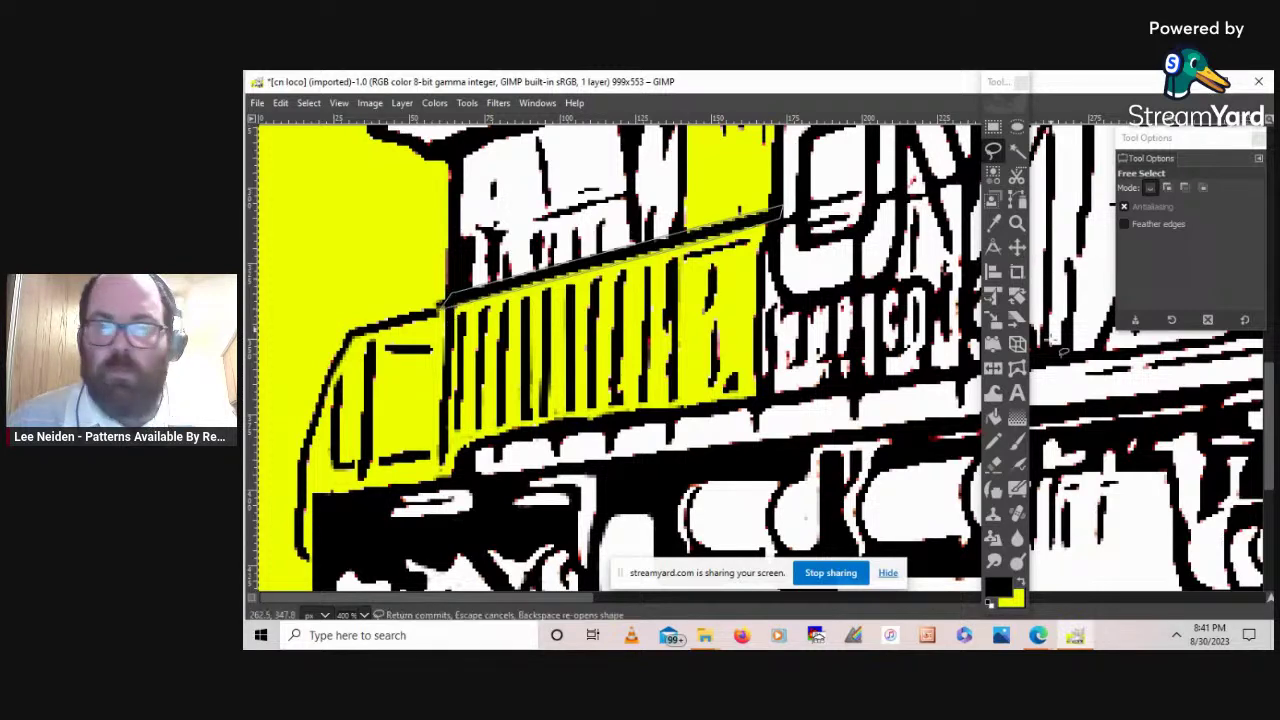
{"action": "left_click", "coordinate": [1018, 441]}
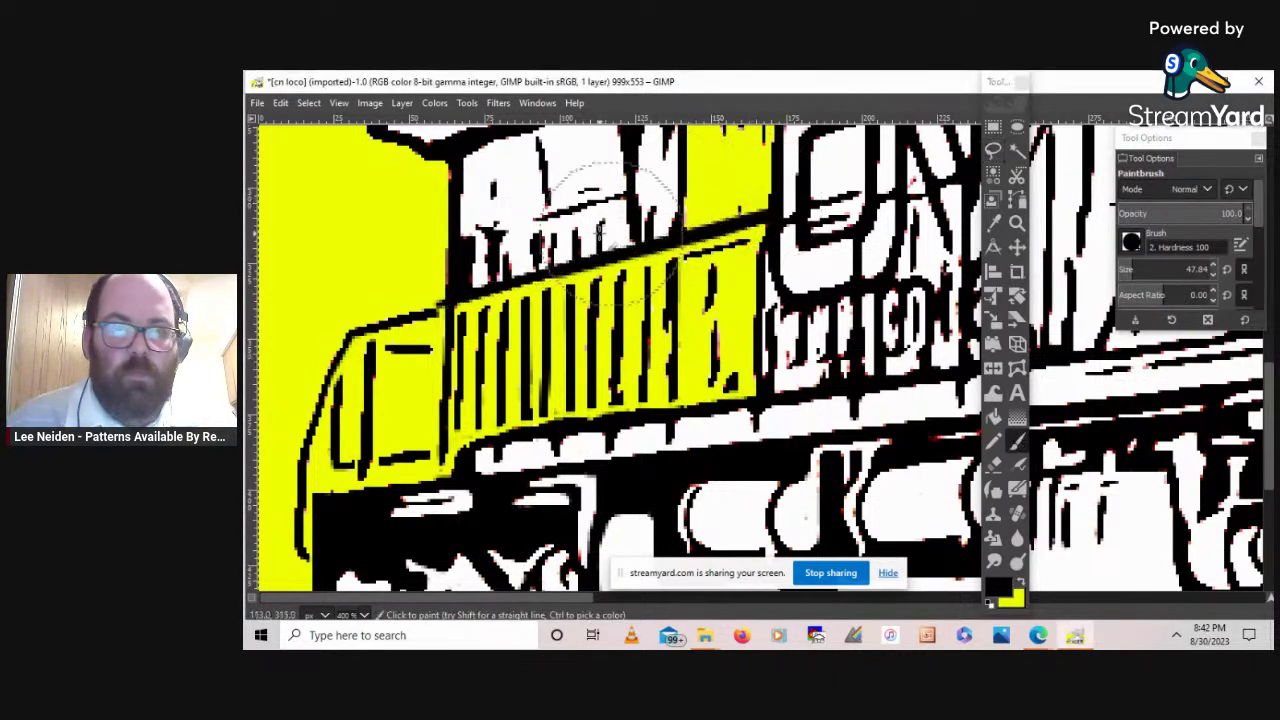
{"action": "left_click_drag", "start_coordinate": [600, 233], "coordinate": [529, 235]}
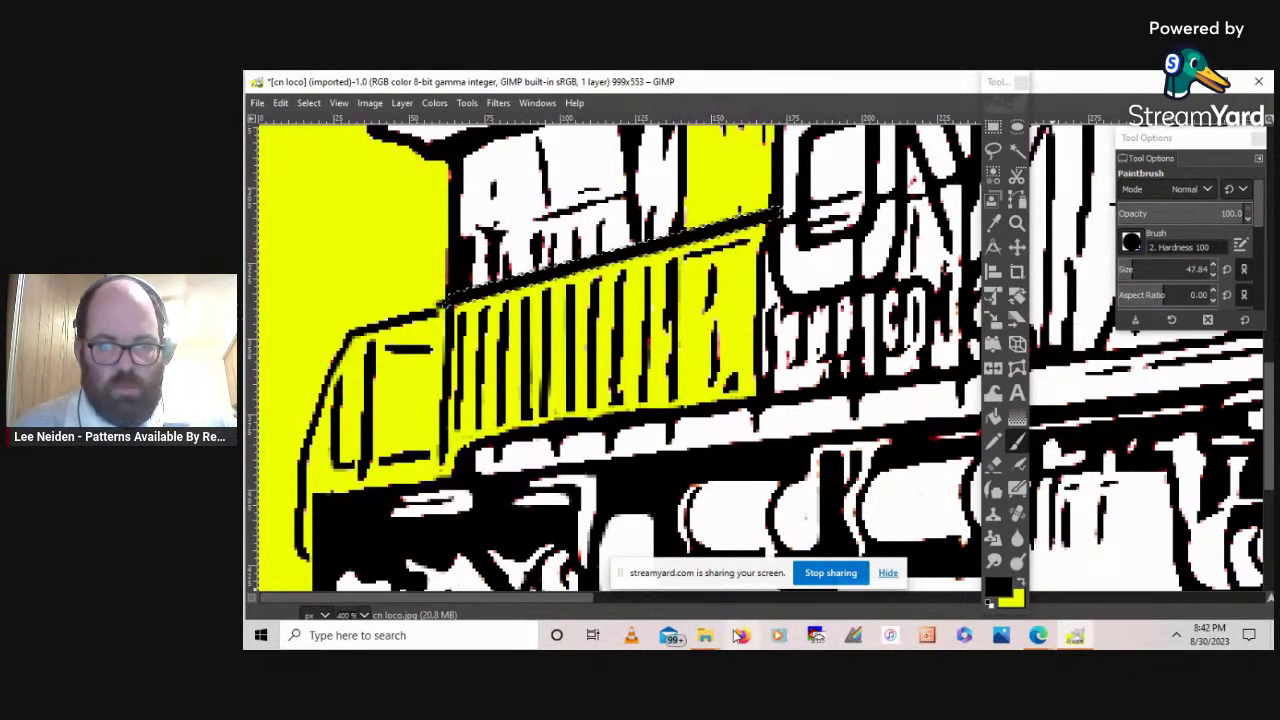
- Check the viewers' comments in the StreamYard broadcast in Microsoft Edge and return to the locomotive image in GIMP
{"action": "mouse_move", "coordinate": [1040, 640]}
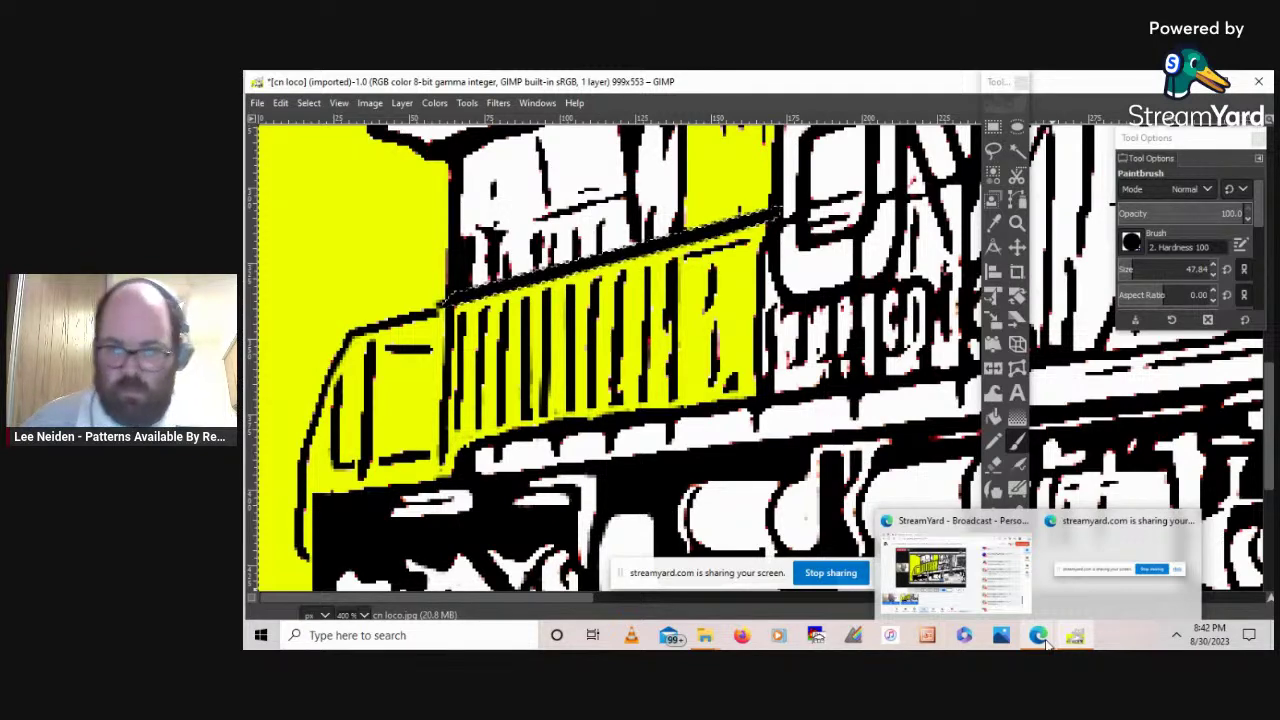
{"action": "left_click", "coordinate": [972, 612]}
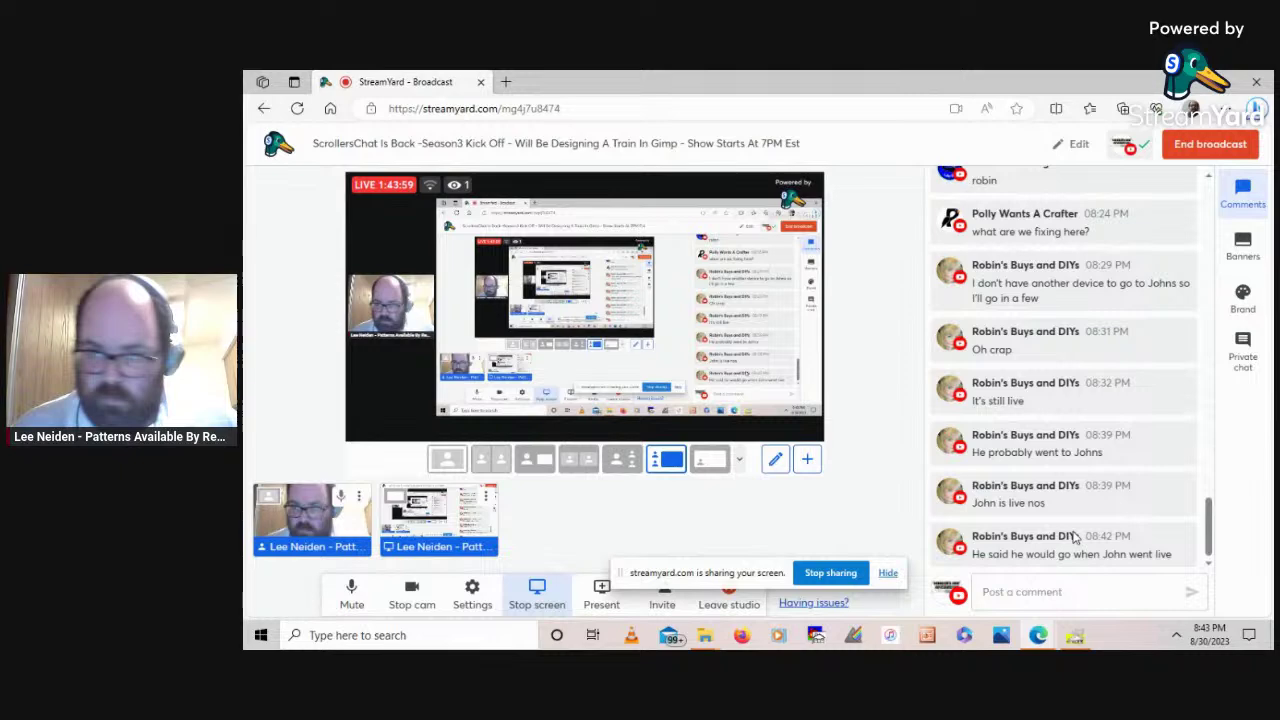
{"action": "left_click", "coordinate": [1075, 635]}
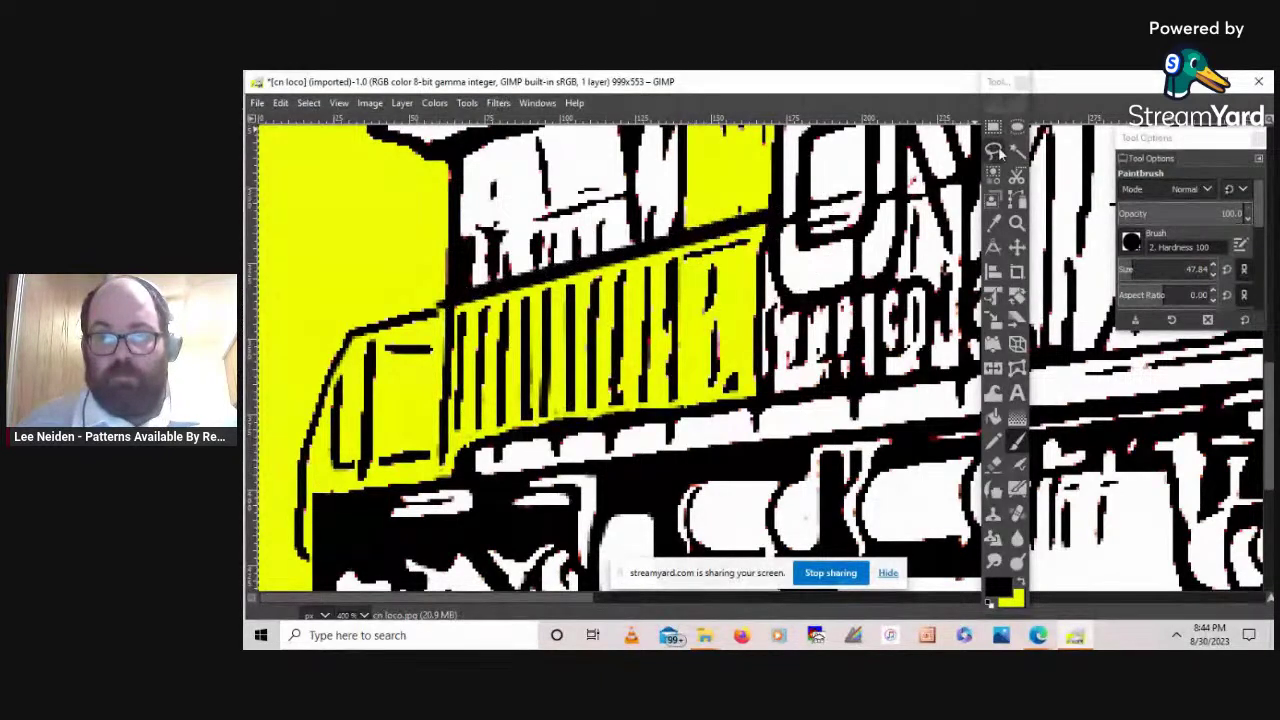
- Outline a narrow free selection along the left edge of the vertical post where the hood meets the sloping rail
{"action": "left_click", "coordinate": [995, 150]}
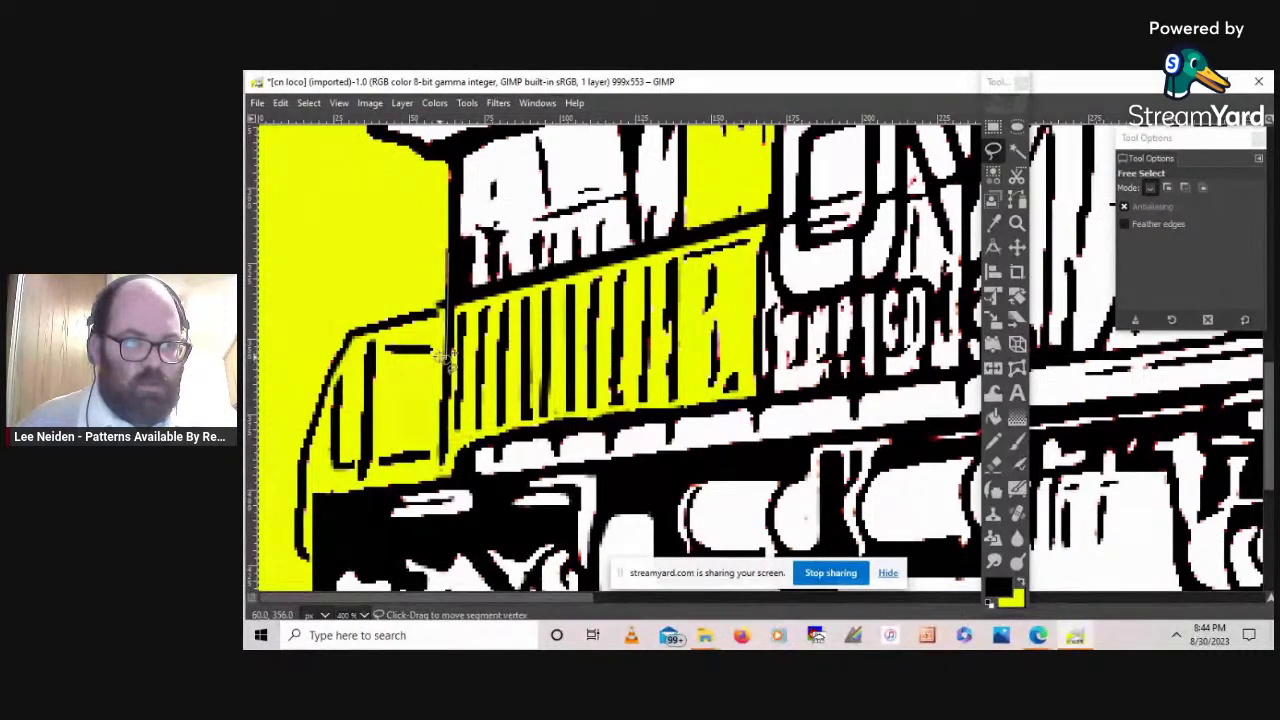
{"action": "left_click", "coordinate": [440, 270]}
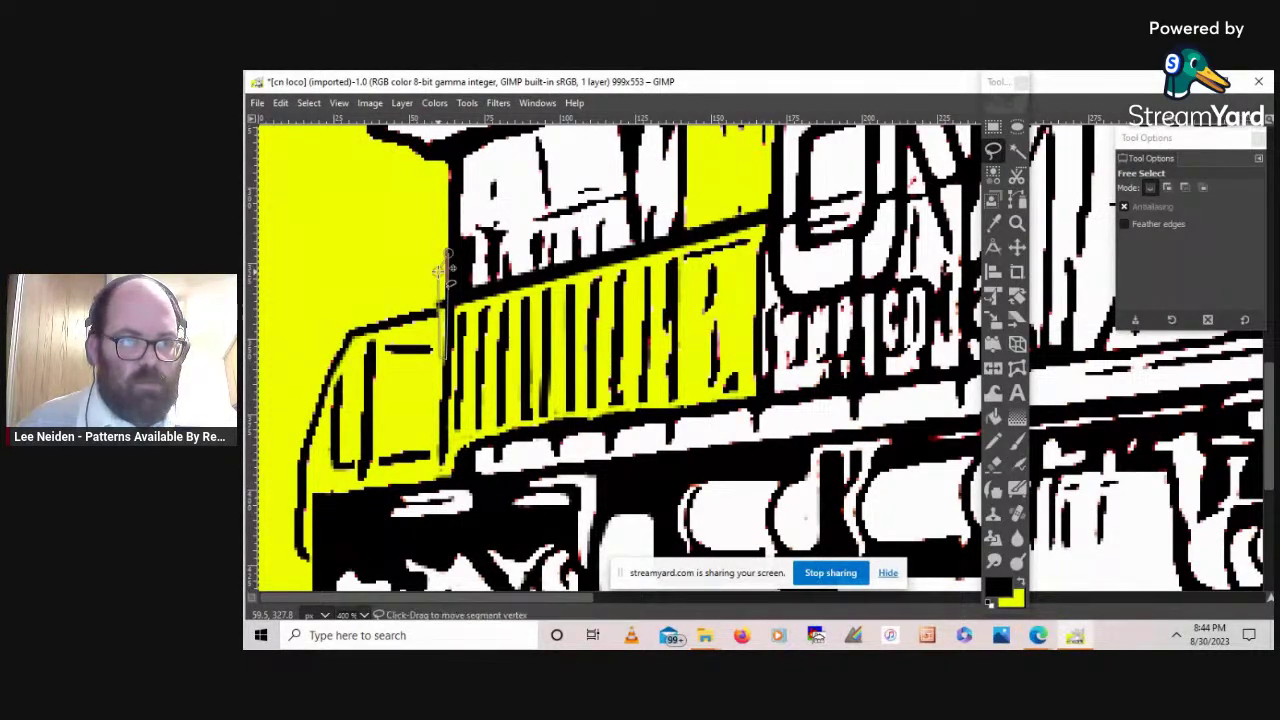
{"action": "left_click", "coordinate": [439, 270]}
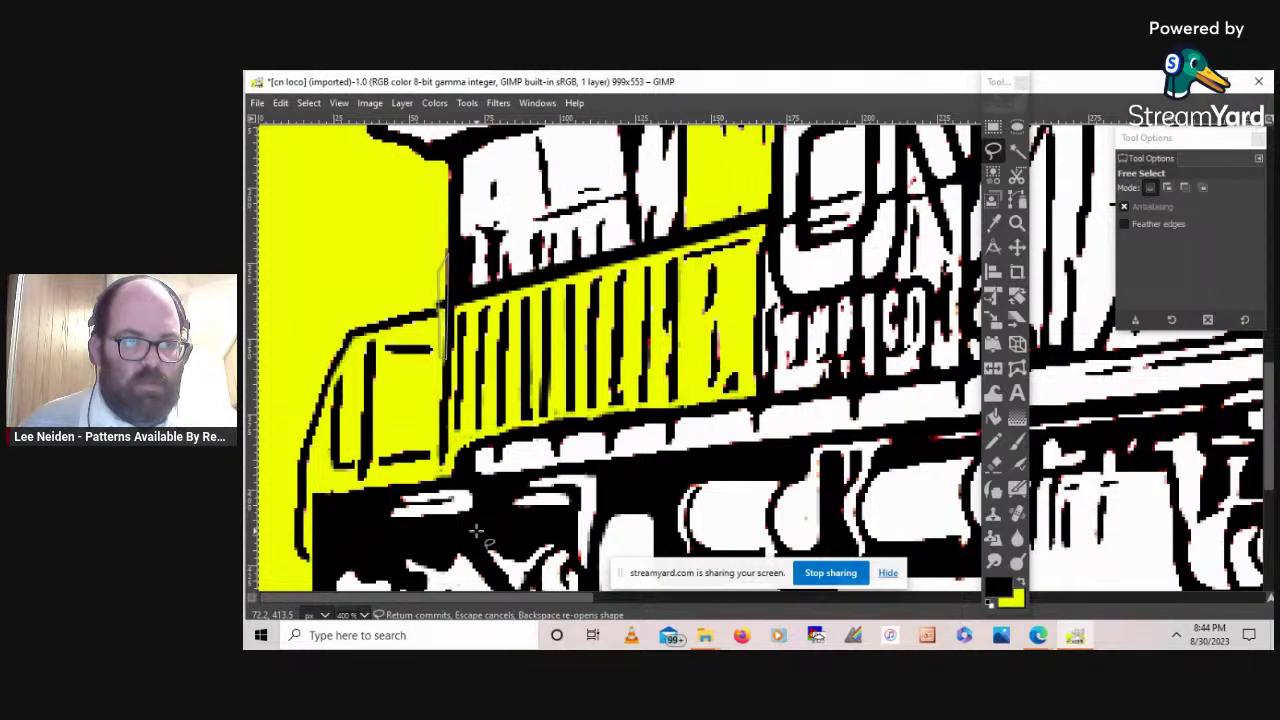
- Paint the selected strip beside the post yellow, reducing the Paintbrush to size 8.86, and clear the selection
{"action": "left_click", "coordinate": [1014, 446]}
{"action": "left_click", "coordinate": [1021, 583]}
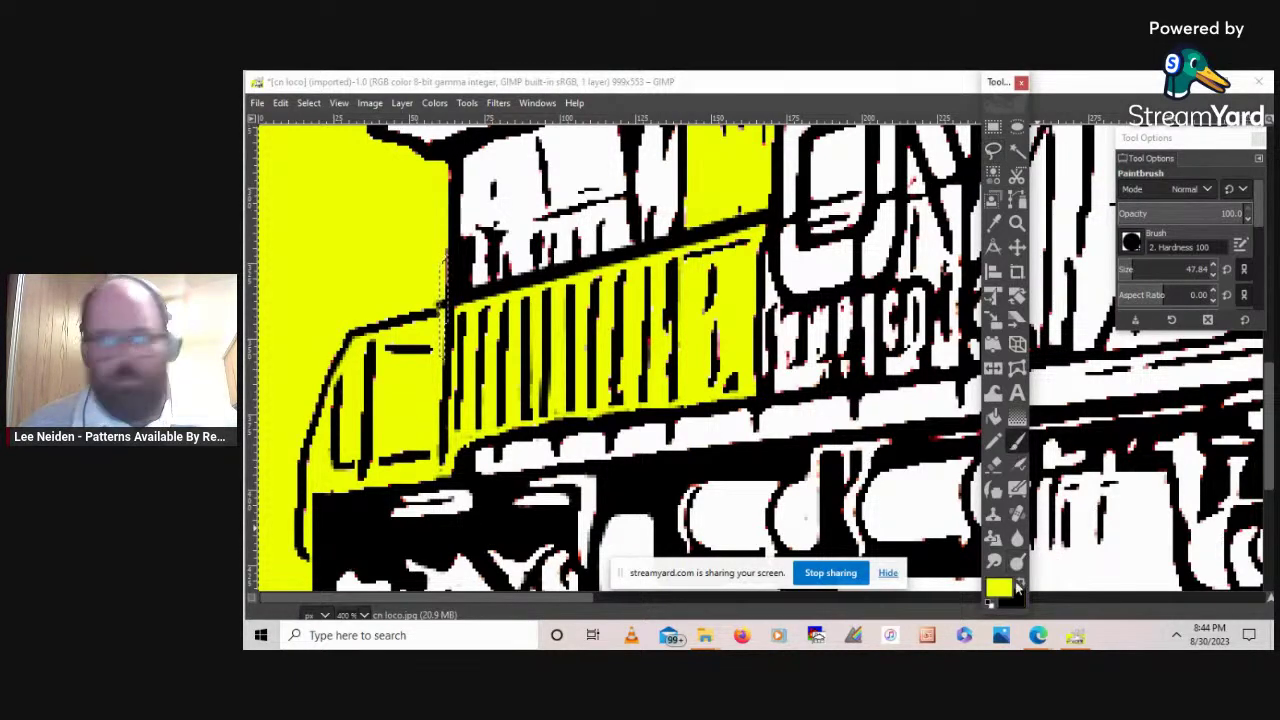
{"action": "left_click", "coordinate": [479, 300]}
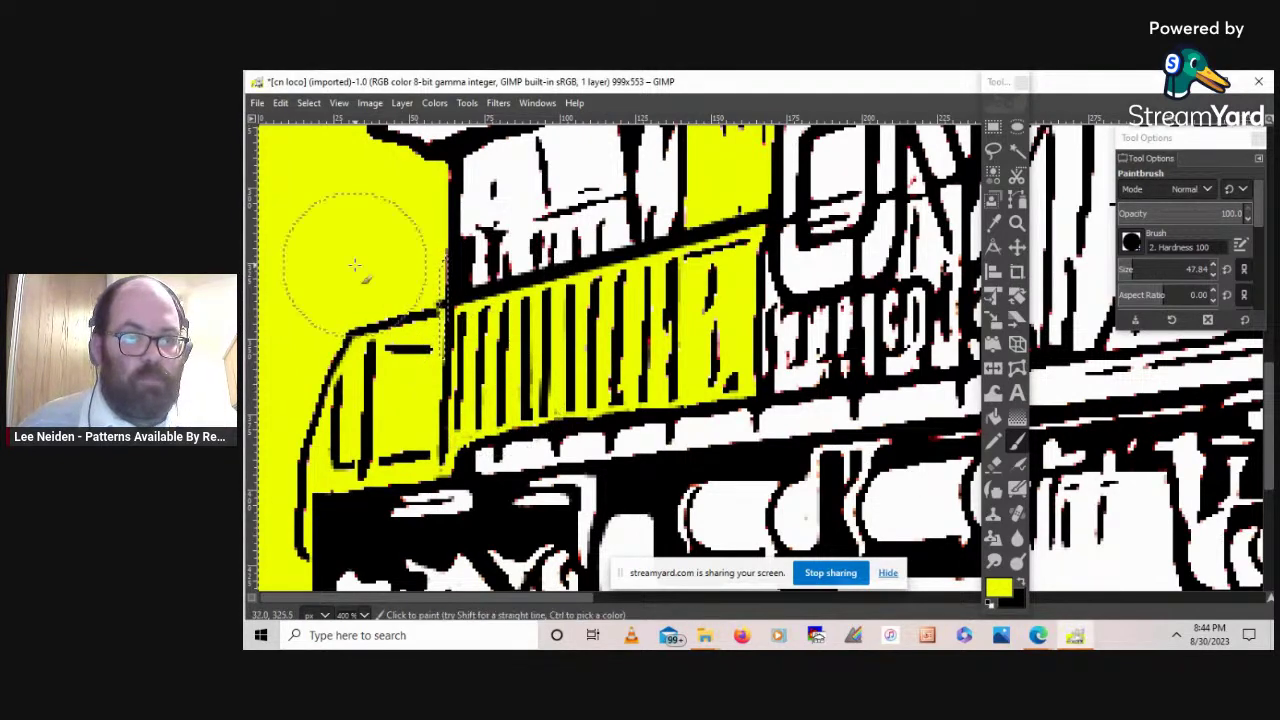
{"action": "left_click", "coordinate": [1127, 268]}
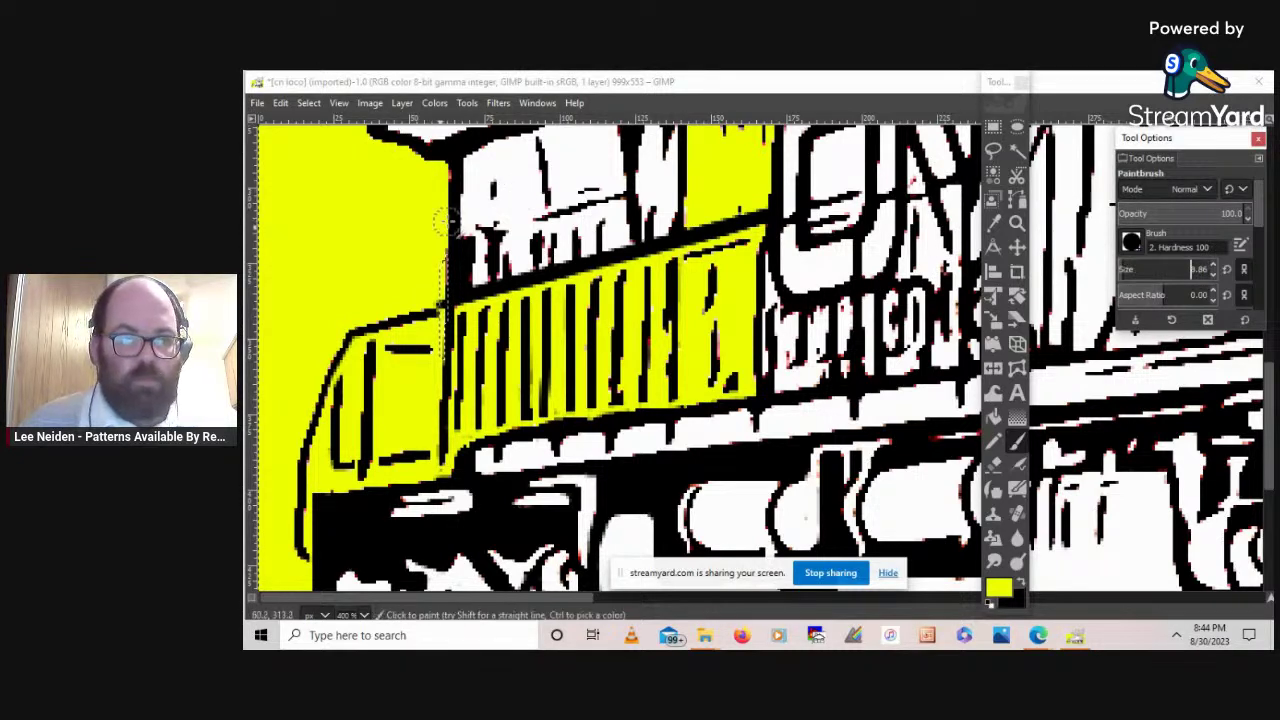
{"action": "left_click", "coordinate": [428, 257]}
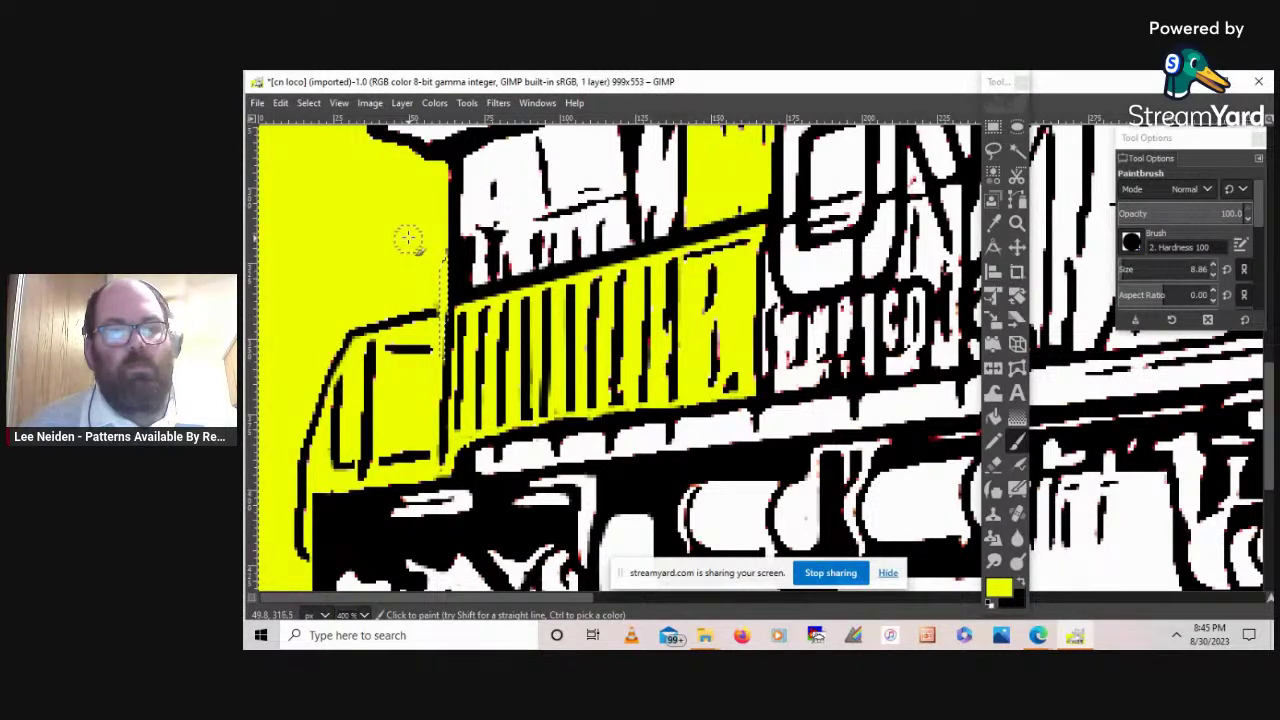
{"action": "left_click", "coordinate": [309, 103]}
{"action": "left_click", "coordinate": [318, 141]}
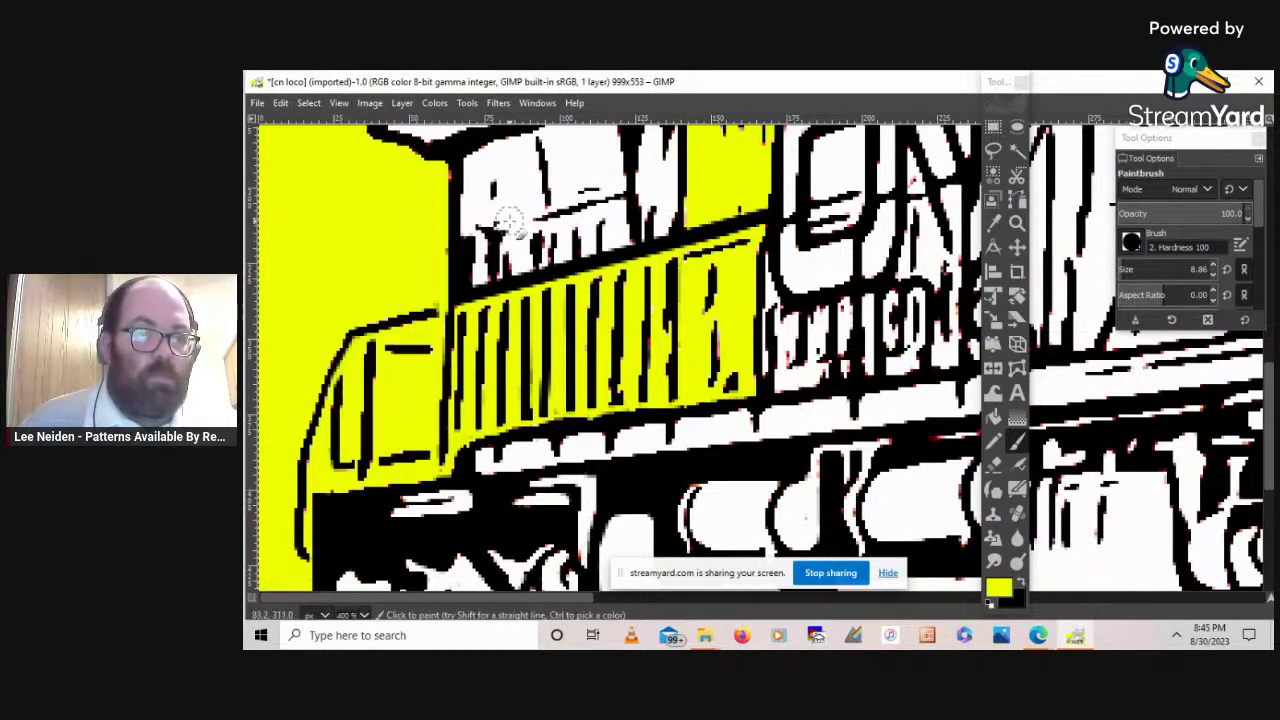
- Outline a narrow upright free selection around the broken vertical line in the yellow panel behind the slats
{"action": "left_click", "coordinate": [994, 152]}
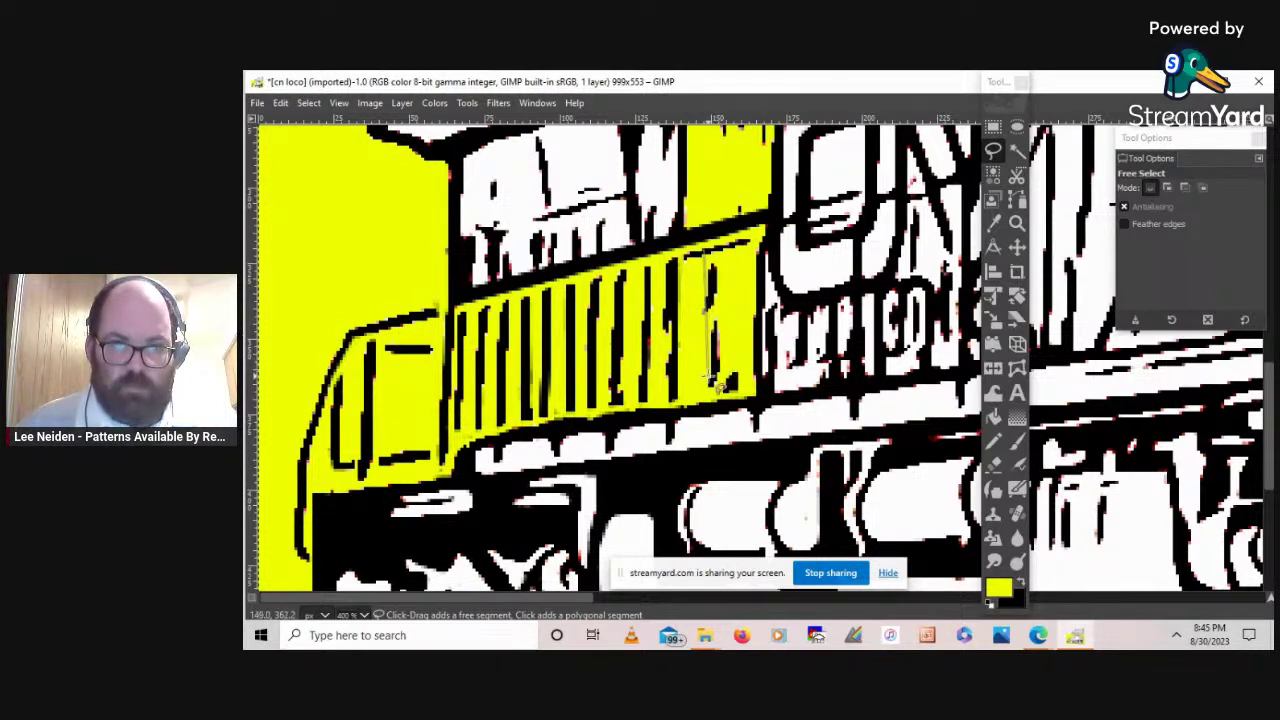
{"action": "left_click", "coordinate": [710, 395]}
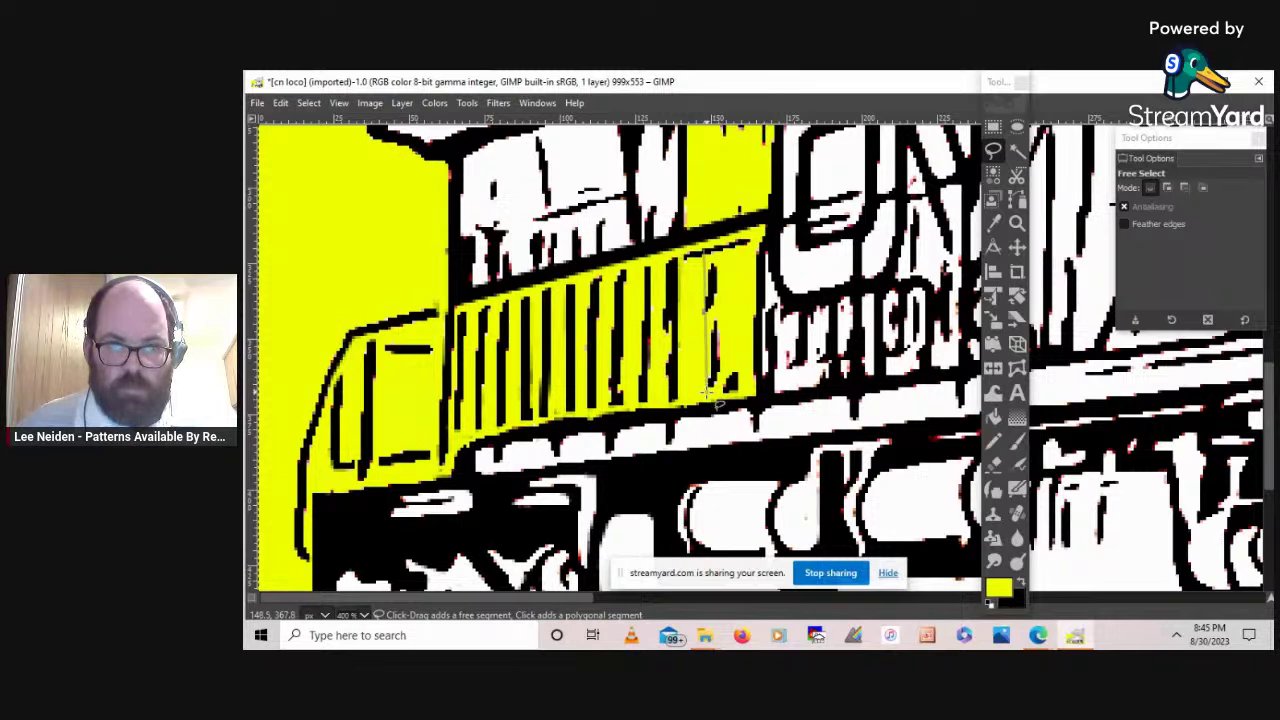
{"action": "left_click_drag", "start_coordinate": [731, 404], "coordinate": [722, 258]}
{"action": "key", "text": "Return"}
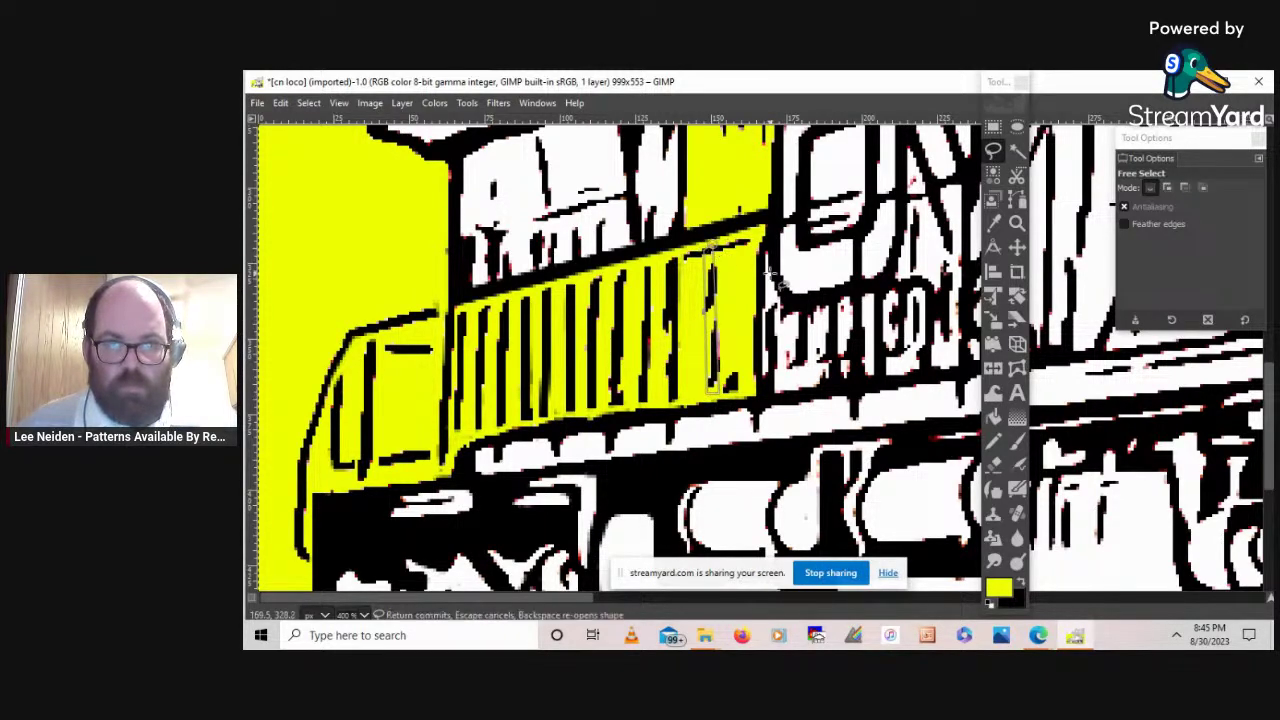
- Paint the selected upright strip black with the Paintbrush to form a continuous straight line
{"action": "left_click", "coordinate": [1017, 440]}
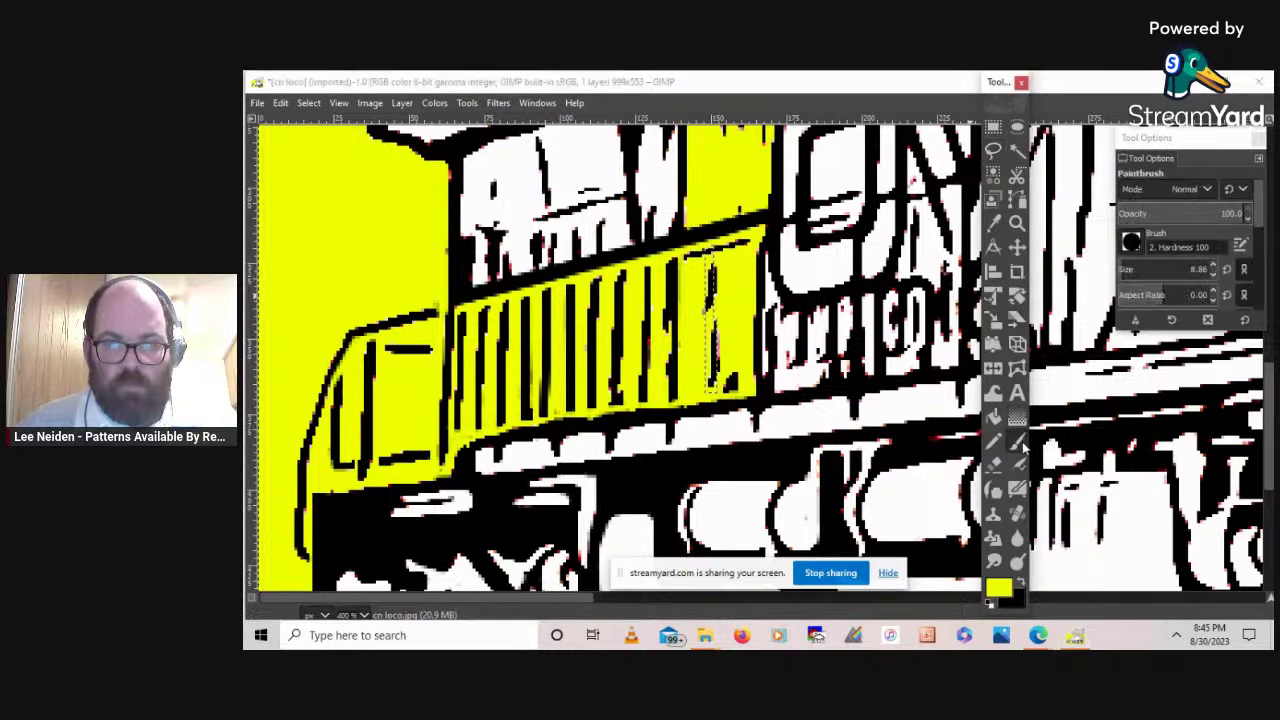
{"action": "left_click", "coordinate": [1025, 587]}
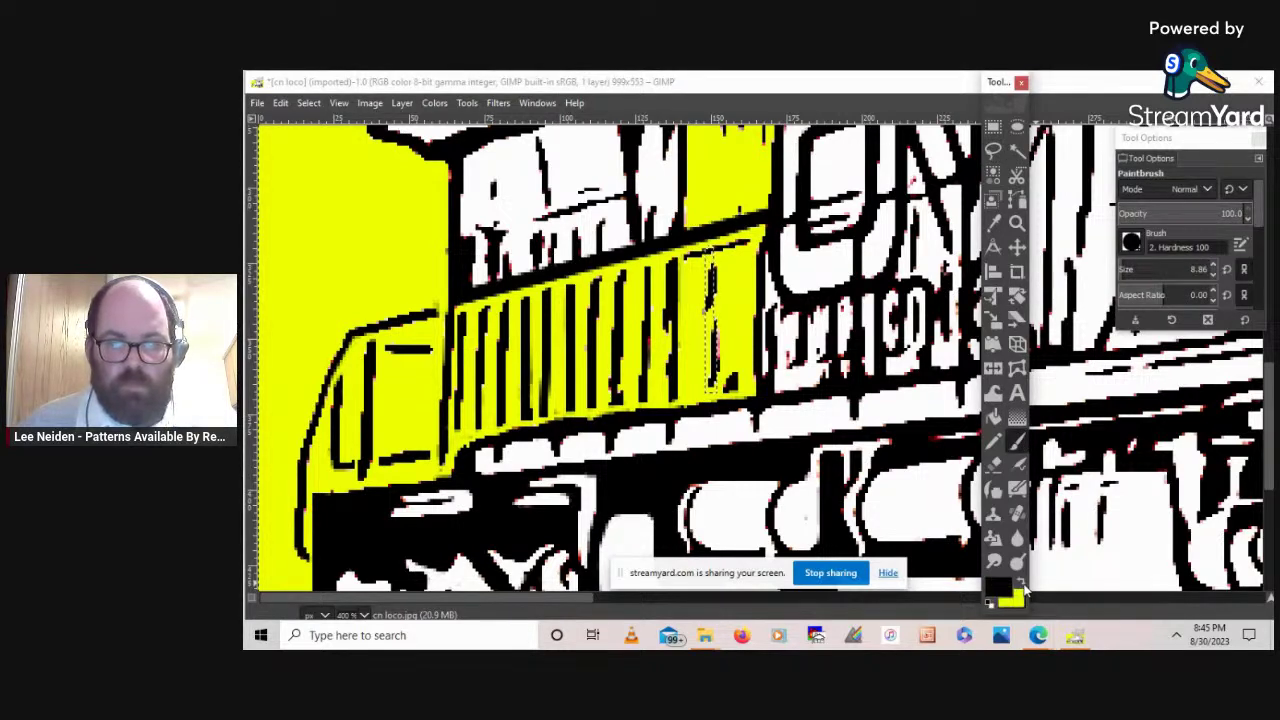
{"action": "mouse_move", "coordinate": [714, 248]}
{"action": "left_mouse_down"}
{"action": "mouse_move", "coordinate": [720, 392]}
{"action": "mouse_move", "coordinate": [709, 256]}
{"action": "left_mouse_up"}
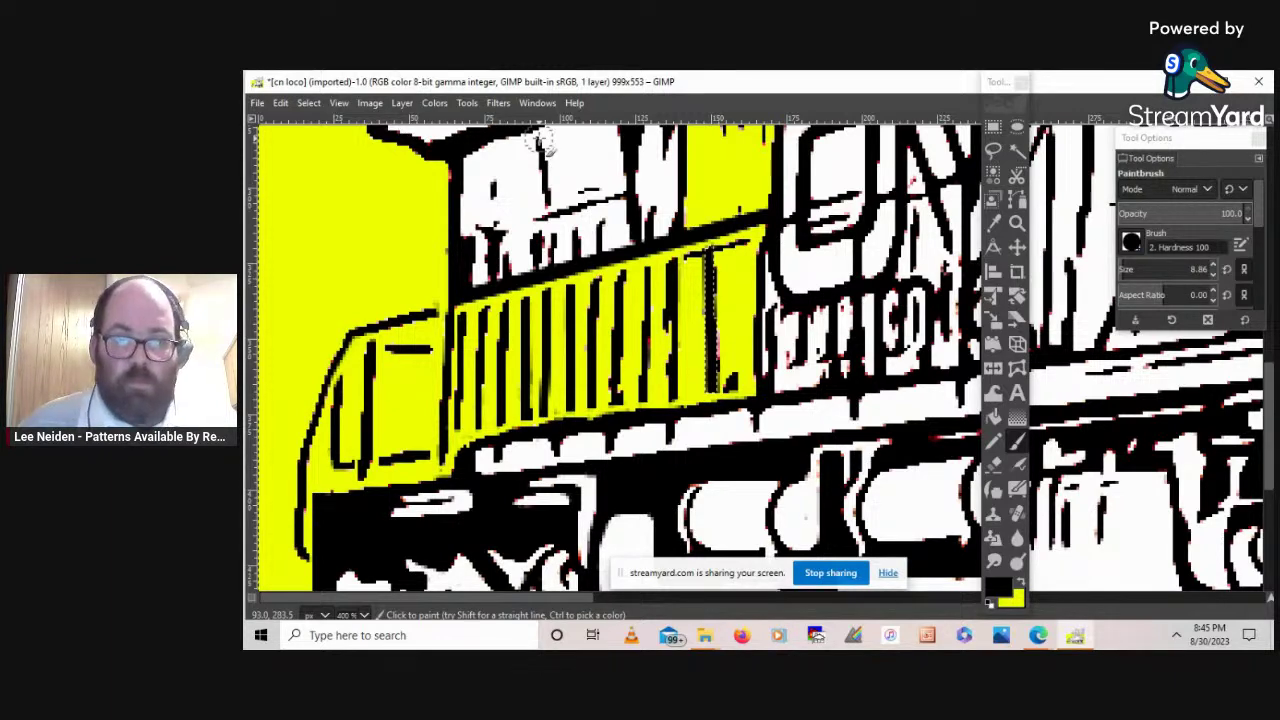
- Paint yellow around the new vertical line to remove the stray black marks beside it and near its base
{"action": "key", "text": "x"}
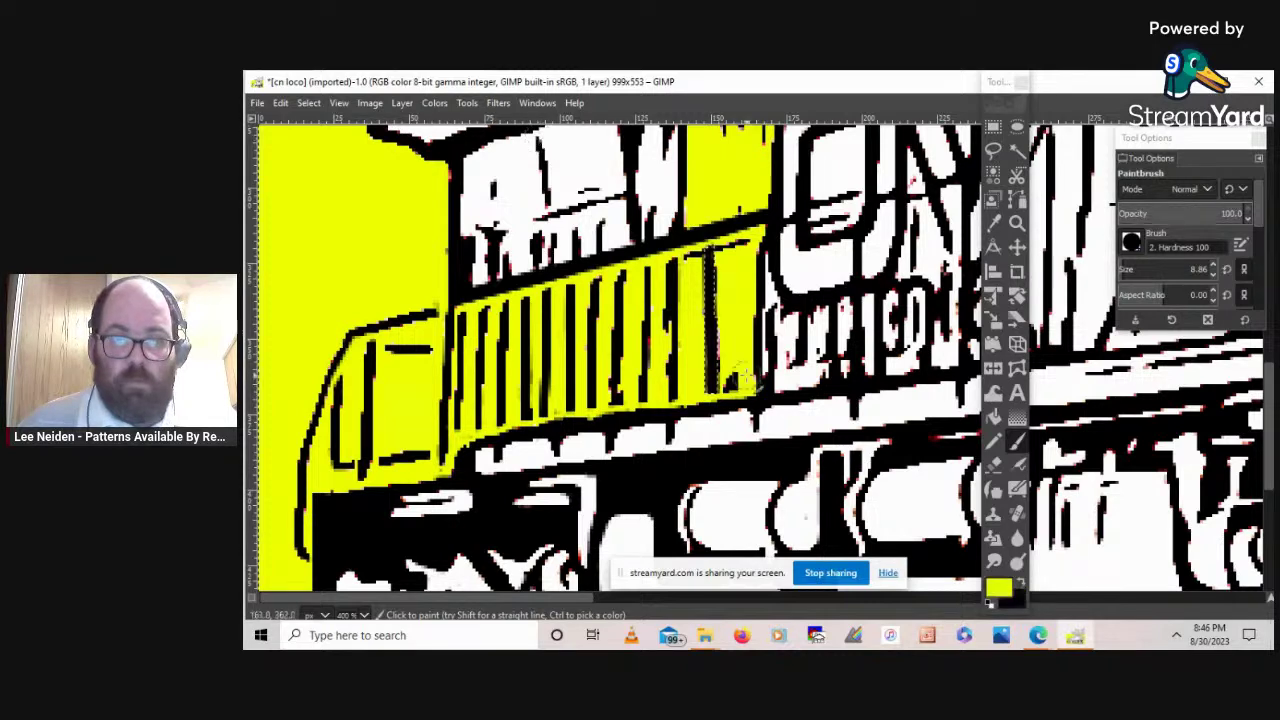
{"action": "left_click", "coordinate": [735, 372]}
{"action": "mouse_move", "coordinate": [735, 372]}
{"action": "left_mouse_down"}
{"action": "mouse_move", "coordinate": [725, 282]}
{"action": "mouse_move", "coordinate": [728, 379]}
{"action": "left_mouse_up"}
{"action": "left_click_drag", "start_coordinate": [716, 256], "coordinate": [706, 365]}
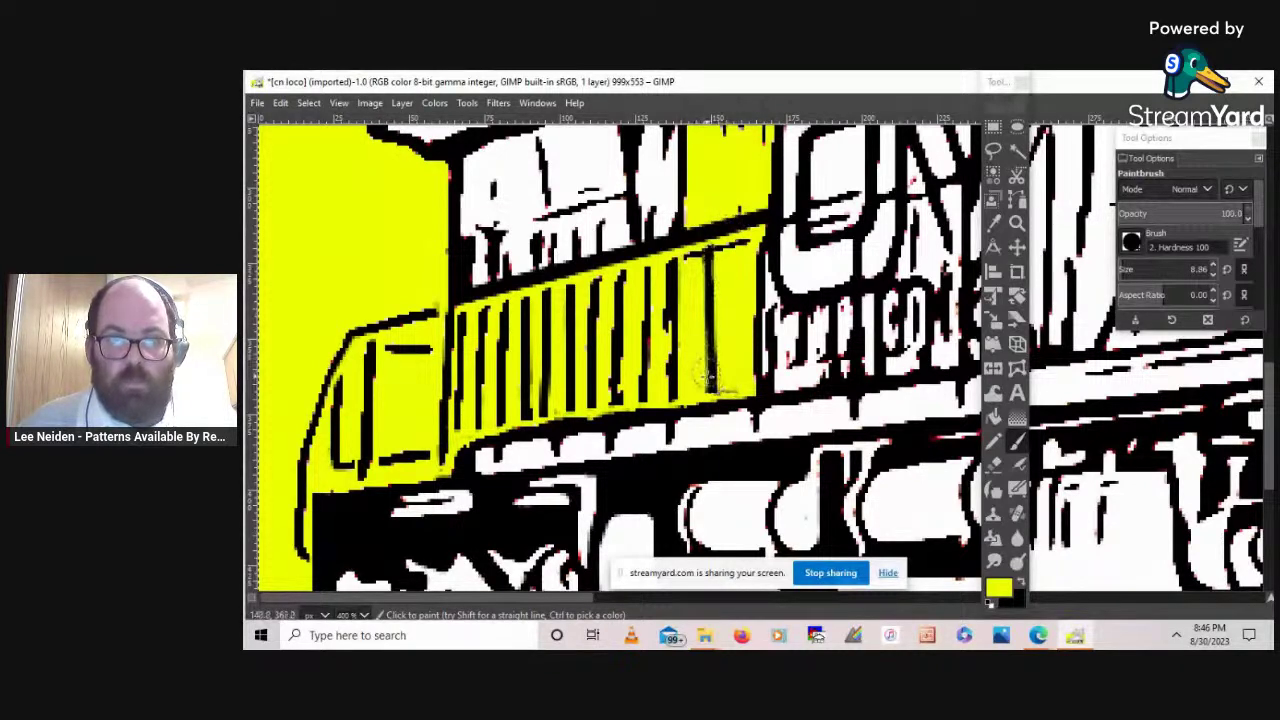
{"action": "mouse_move", "coordinate": [720, 381]}
{"action": "left_mouse_down"}
{"action": "mouse_move", "coordinate": [726, 351]}
{"action": "mouse_move", "coordinate": [722, 294]}
{"action": "mouse_move", "coordinate": [737, 384]}
{"action": "left_mouse_up"}
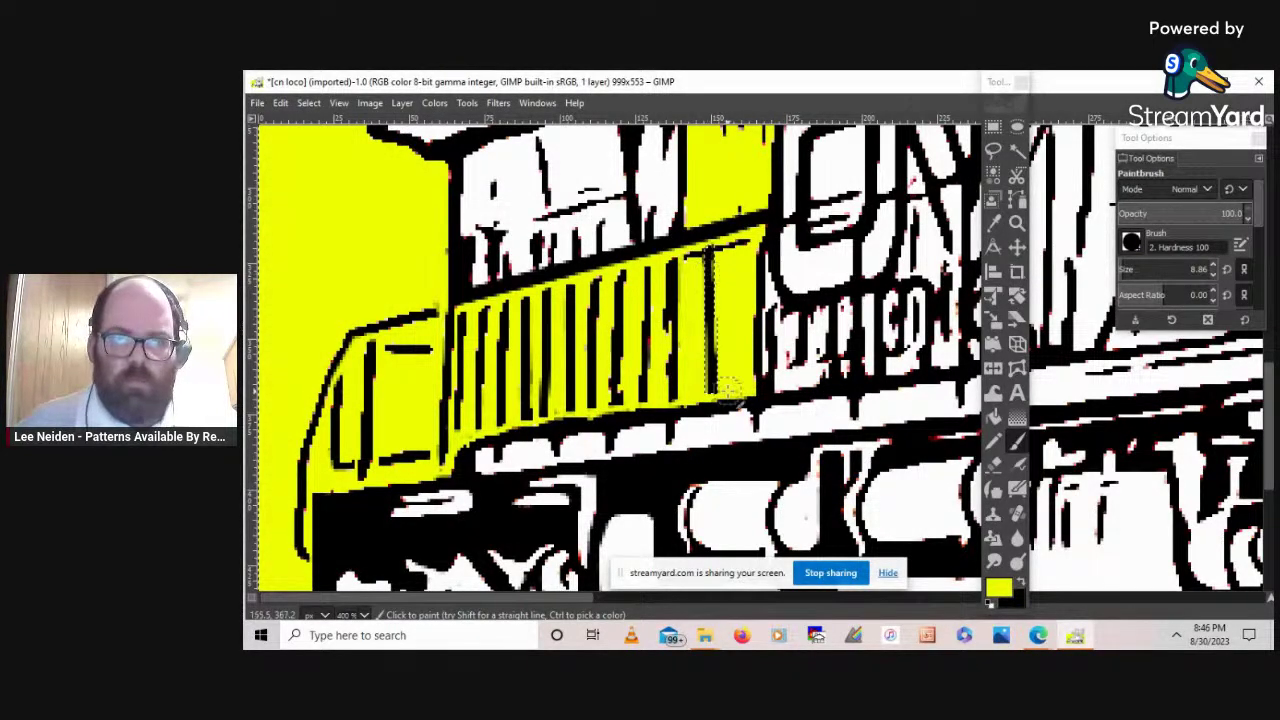
- Touch up the panel's vertical line in black, inverting the selection to work within its strip and inverting it back
{"action": "left_click", "coordinate": [1018, 583]}
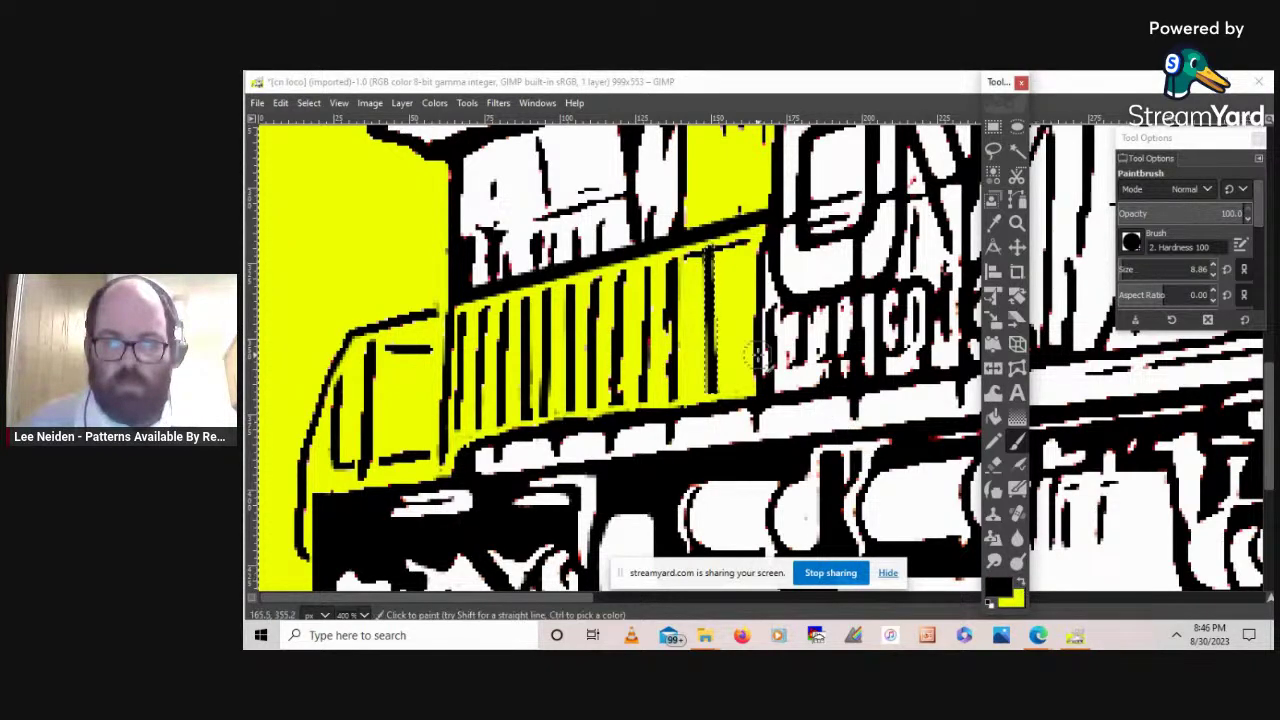
{"action": "left_click_drag", "start_coordinate": [712, 334], "coordinate": [720, 370]}
{"action": "key", "text": "ctrl+z"}
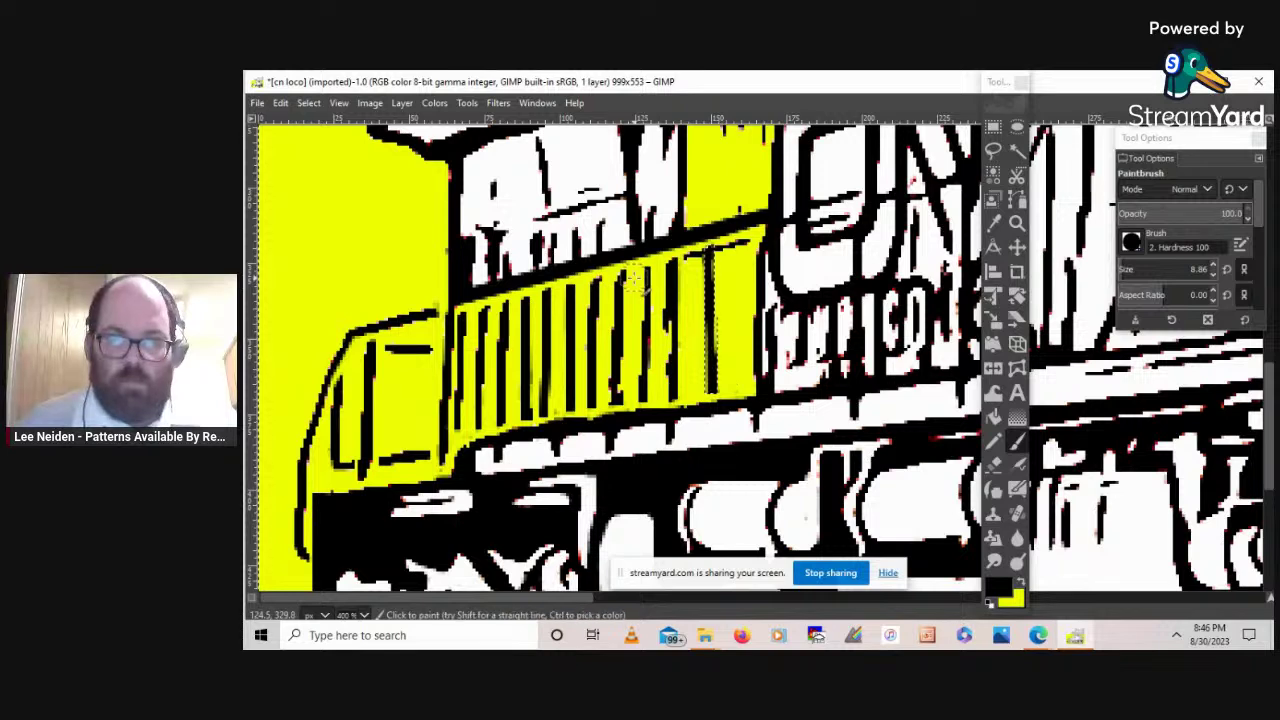
{"action": "left_click", "coordinate": [308, 102]}
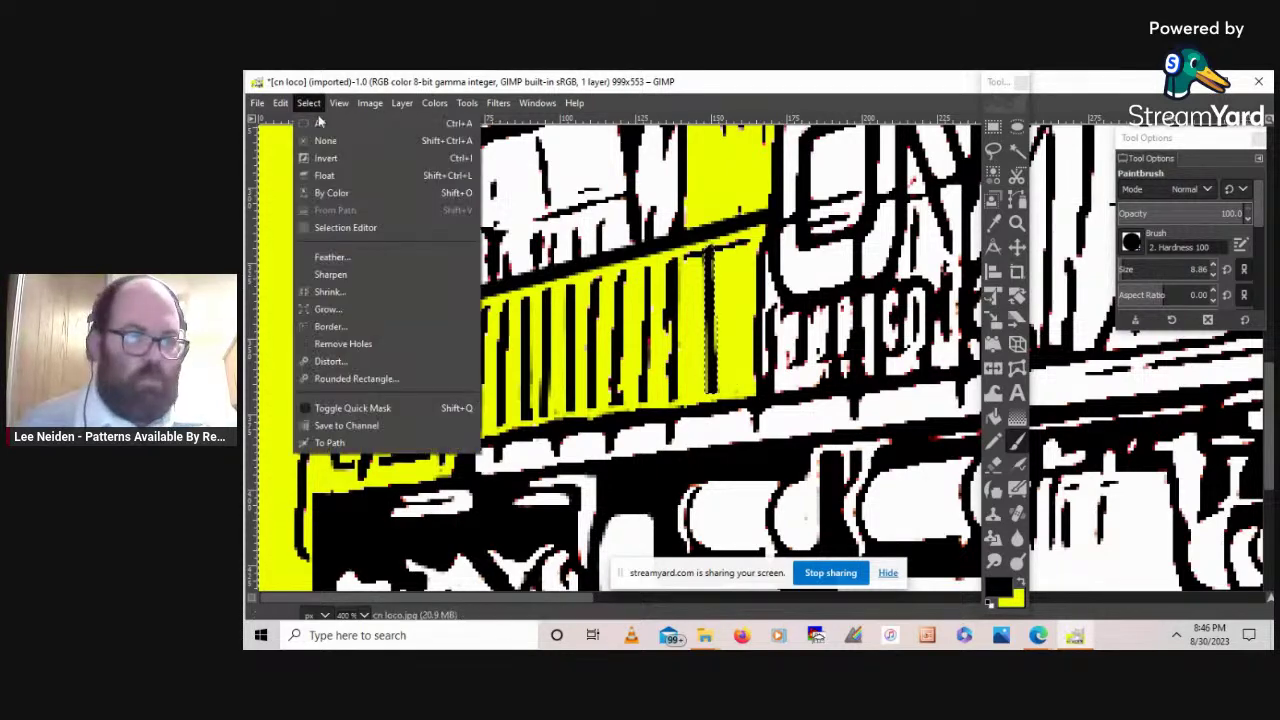
{"action": "left_click", "coordinate": [344, 158]}
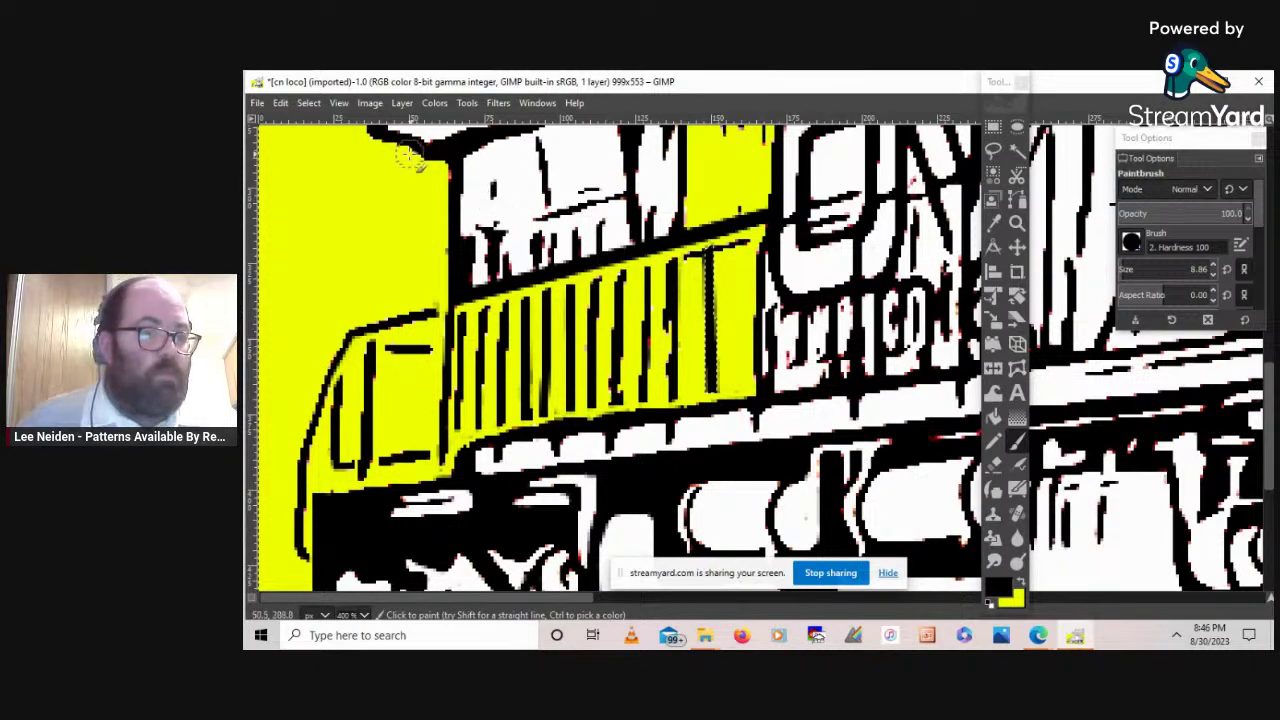
{"action": "left_click", "coordinate": [310, 103]}
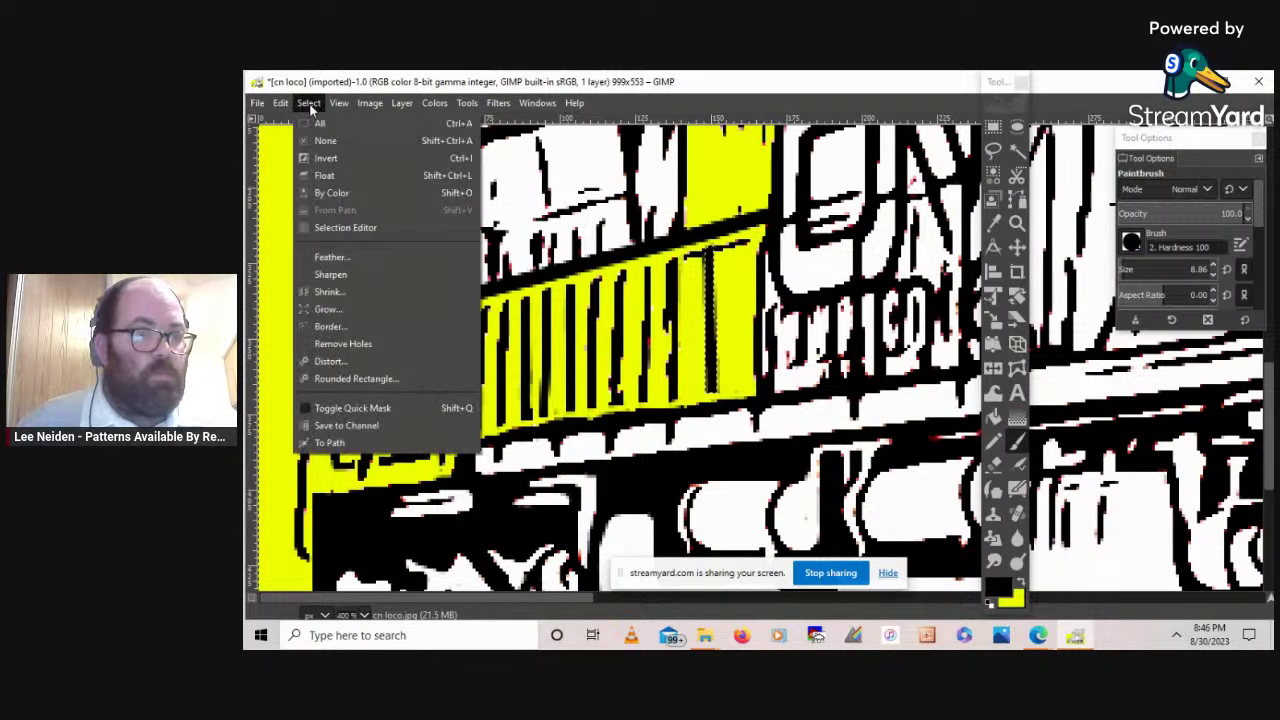
{"action": "left_click", "coordinate": [324, 158]}
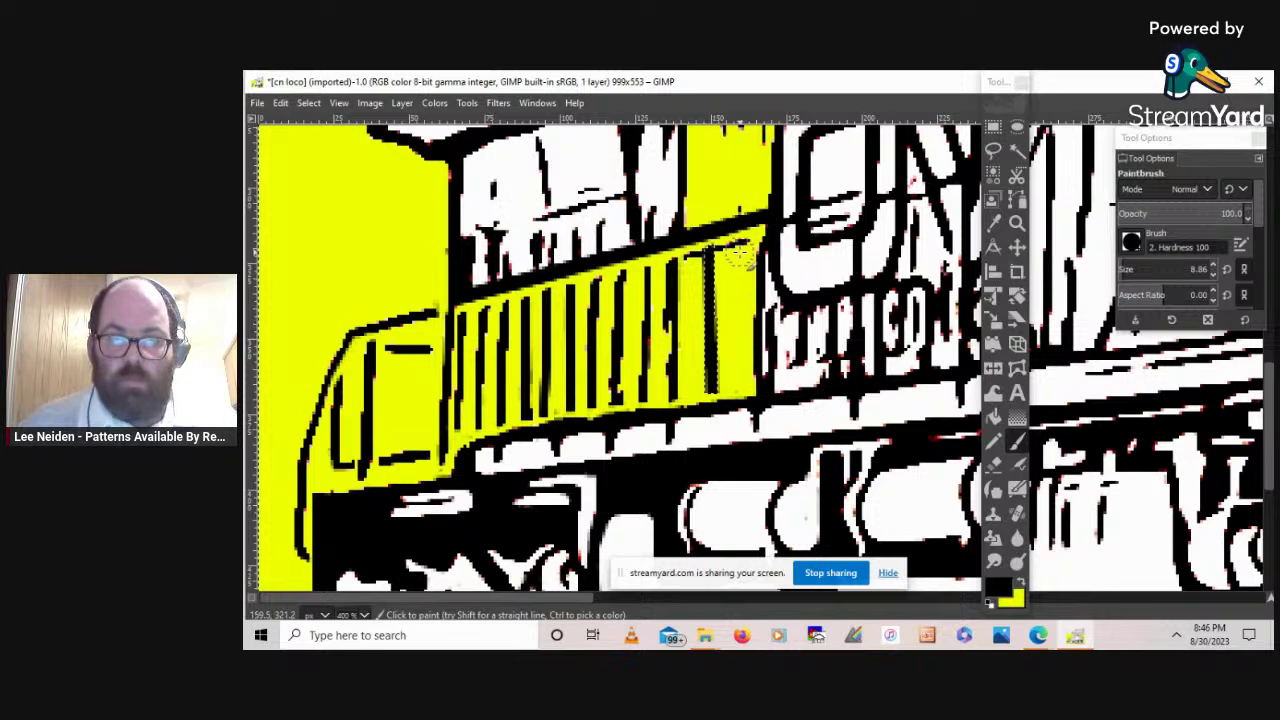
- Paint over the short horizontal marks at the vertical line's upper end in yellow, reducing the Paintbrush to size 6.86
{"action": "left_click", "coordinate": [1021, 590]}
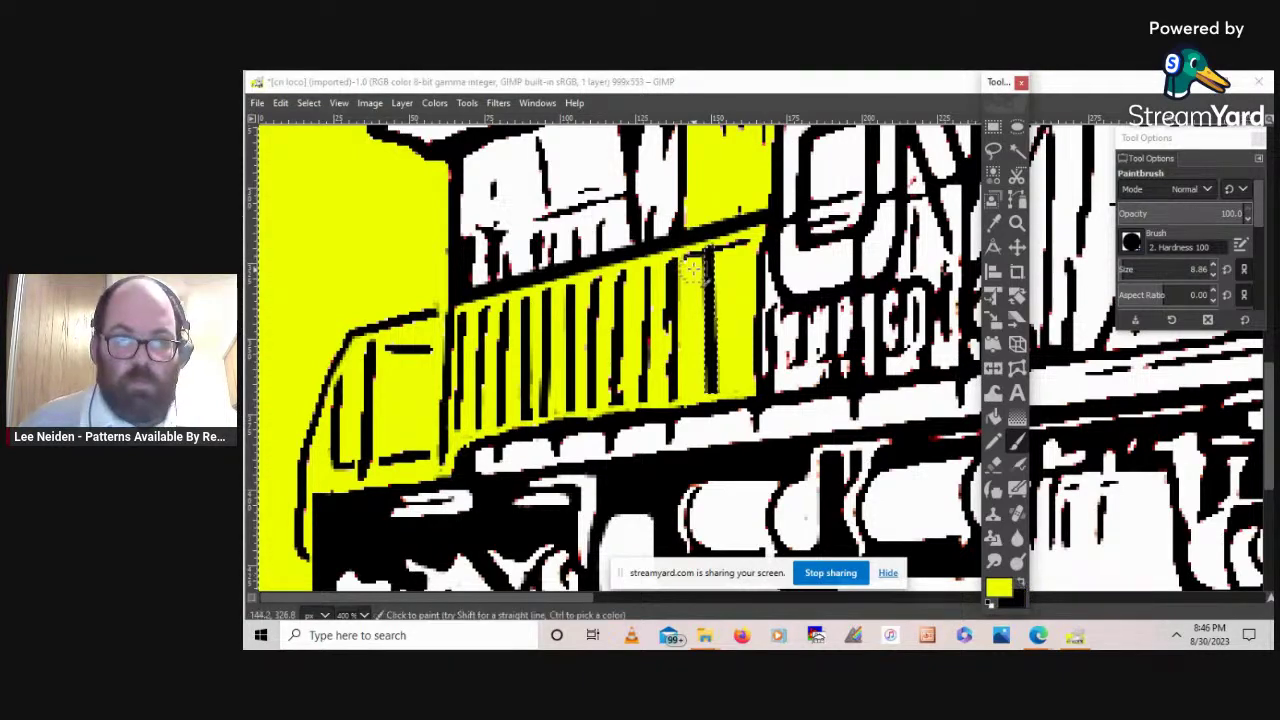
{"action": "left_click", "coordinate": [692, 259]}
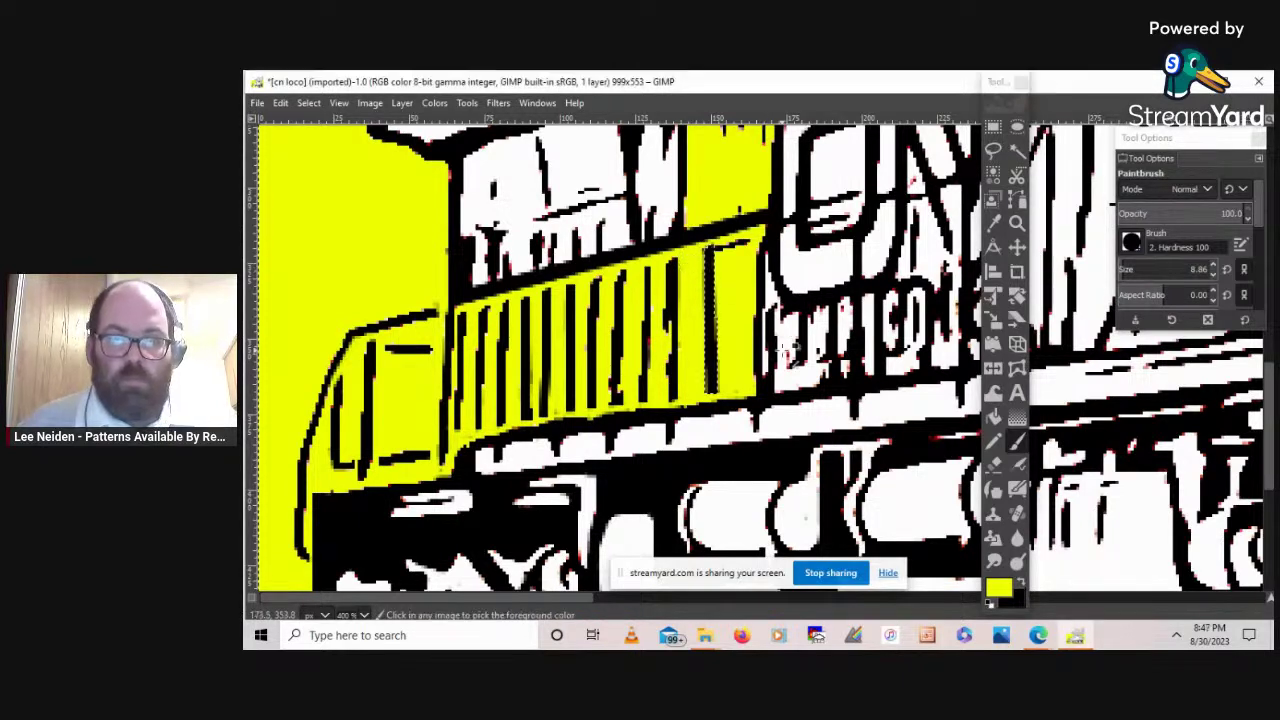
{"action": "left_click", "coordinate": [1214, 278]}
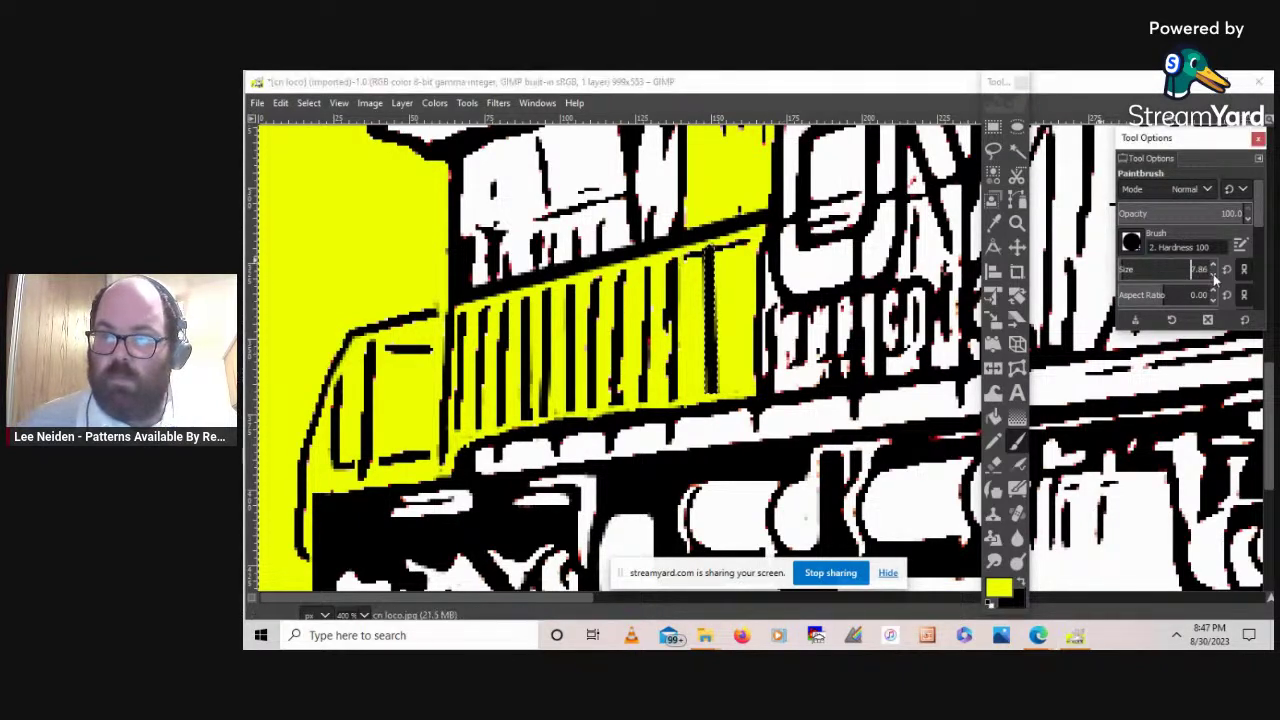
{"action": "left_click", "coordinate": [1214, 280]}
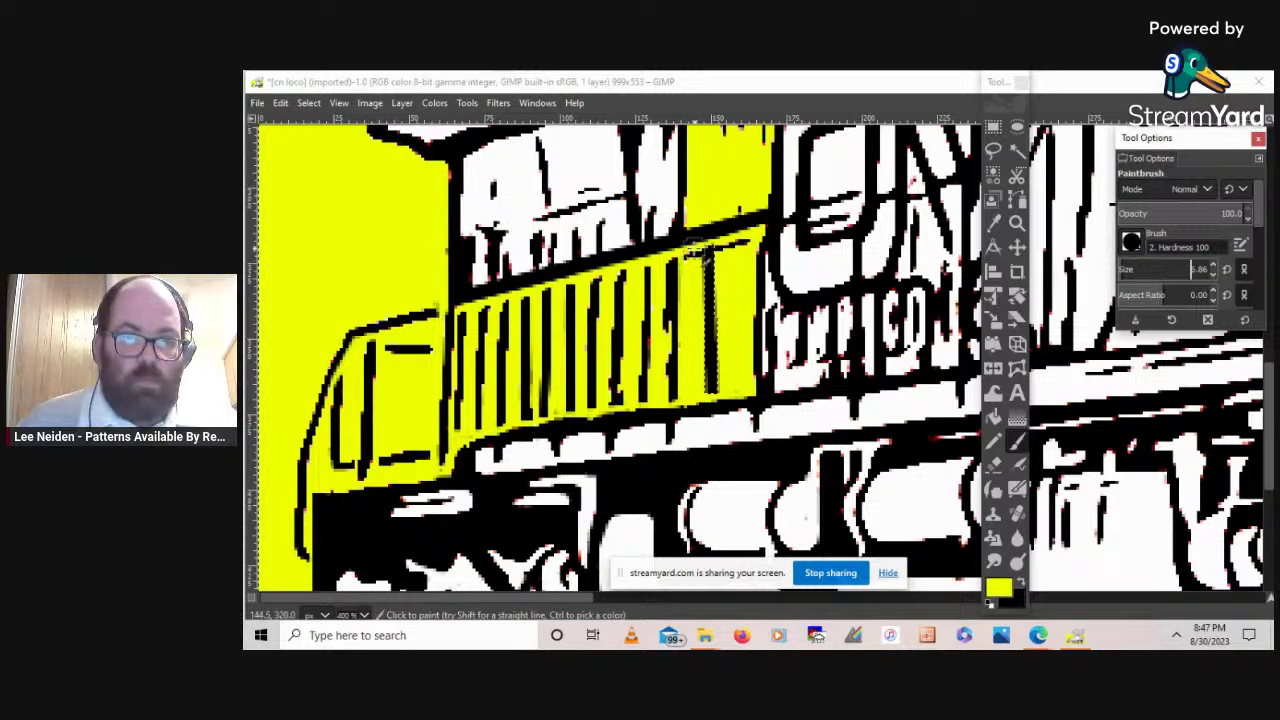
{"action": "left_click", "coordinate": [703, 258]}
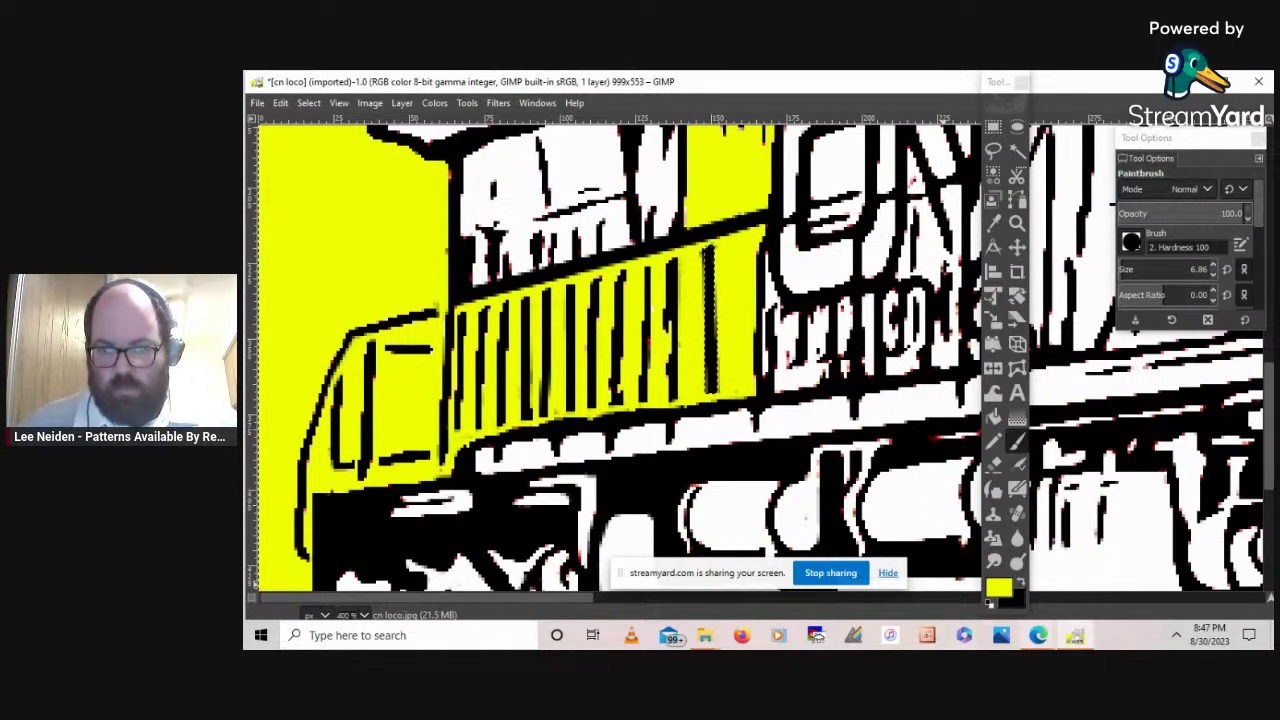
- Switch to the StreamYard broadcast in Microsoft Edge to look for new viewer comments
{"action": "left_click", "coordinate": [1062, 640]}
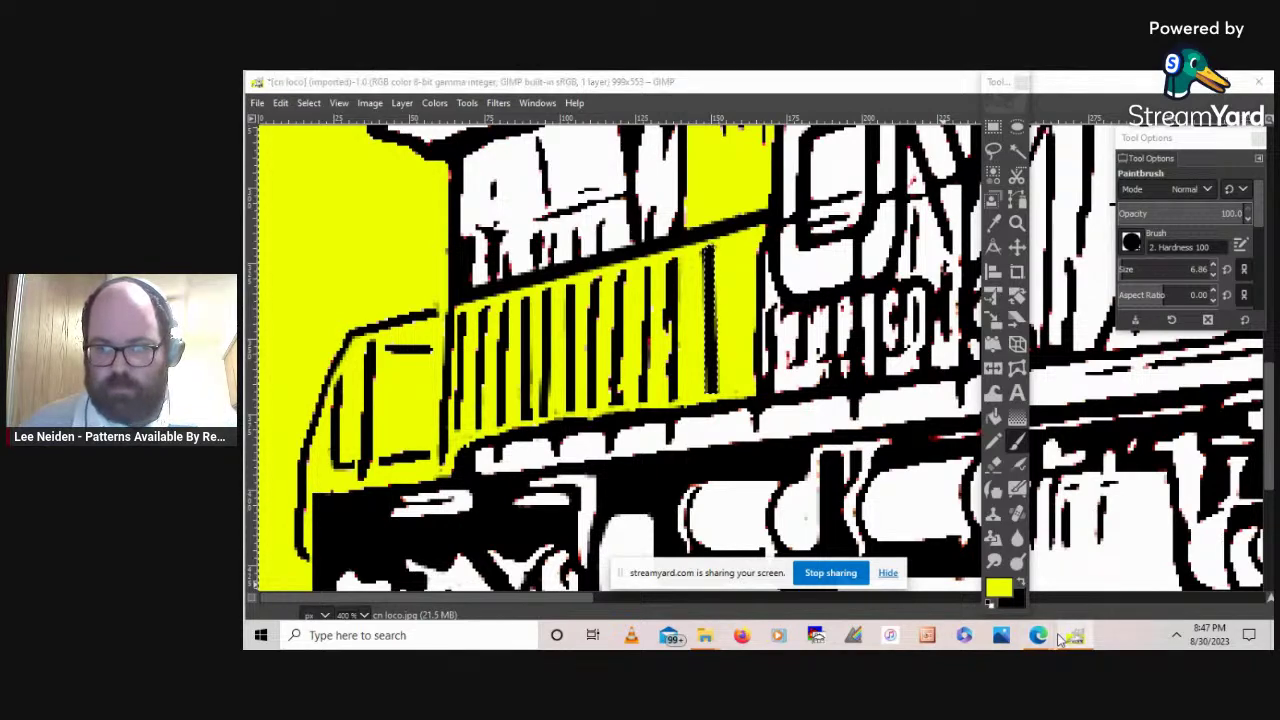
{"action": "left_click", "coordinate": [1061, 639]}
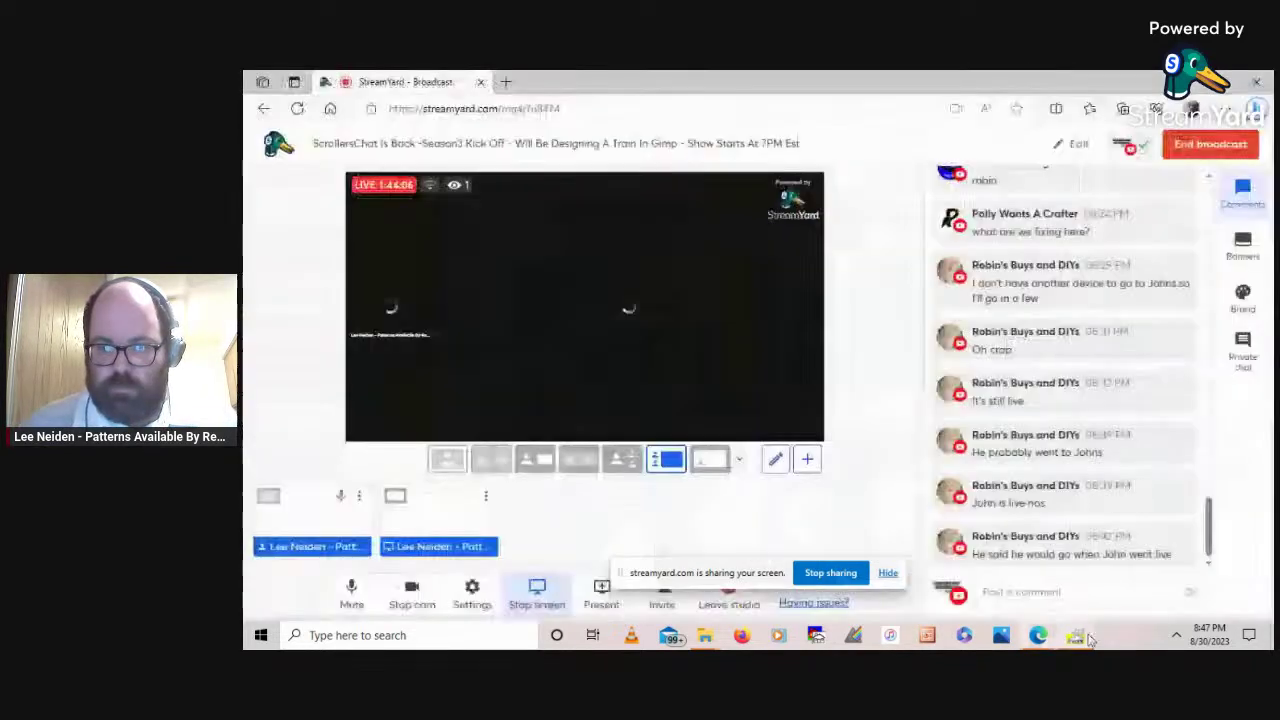